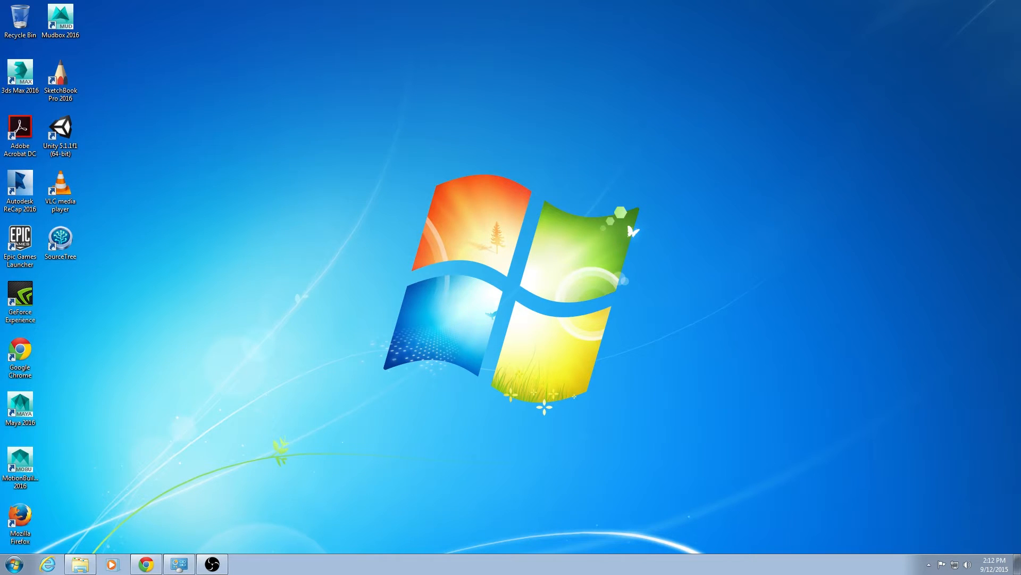
Launch Unity from the Start menu search.
click(22, 567)
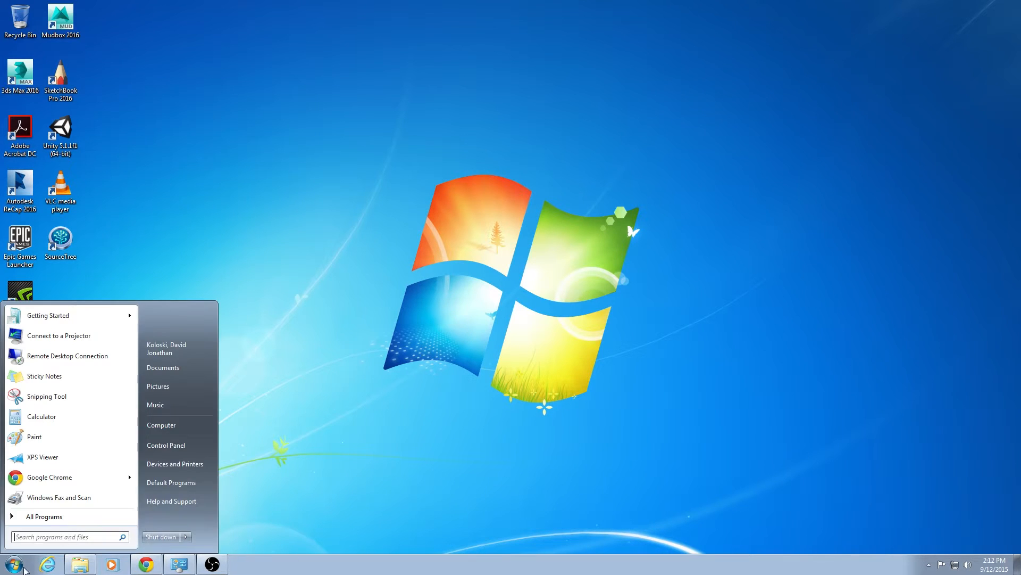
text(unity)
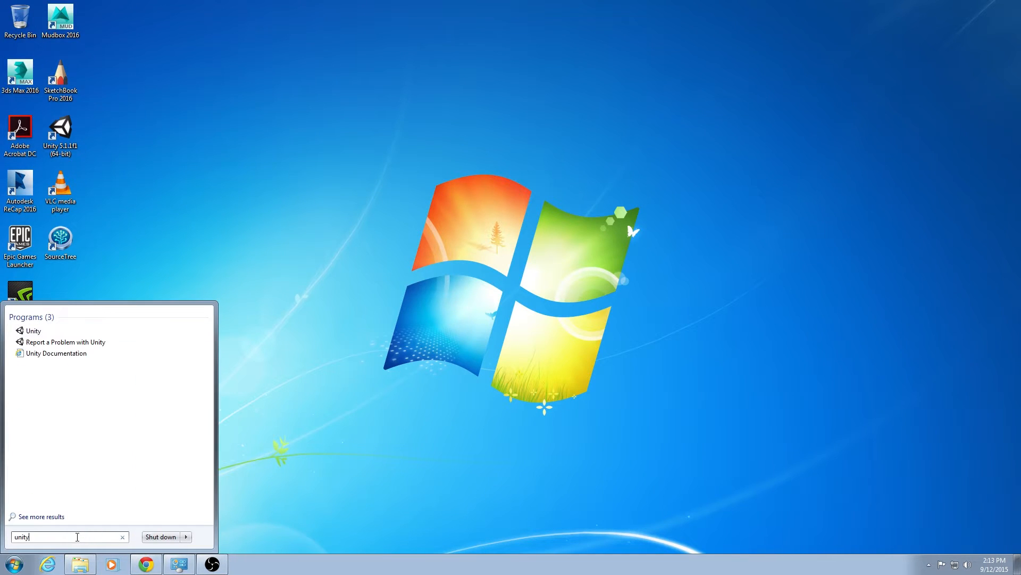
click(40, 332)
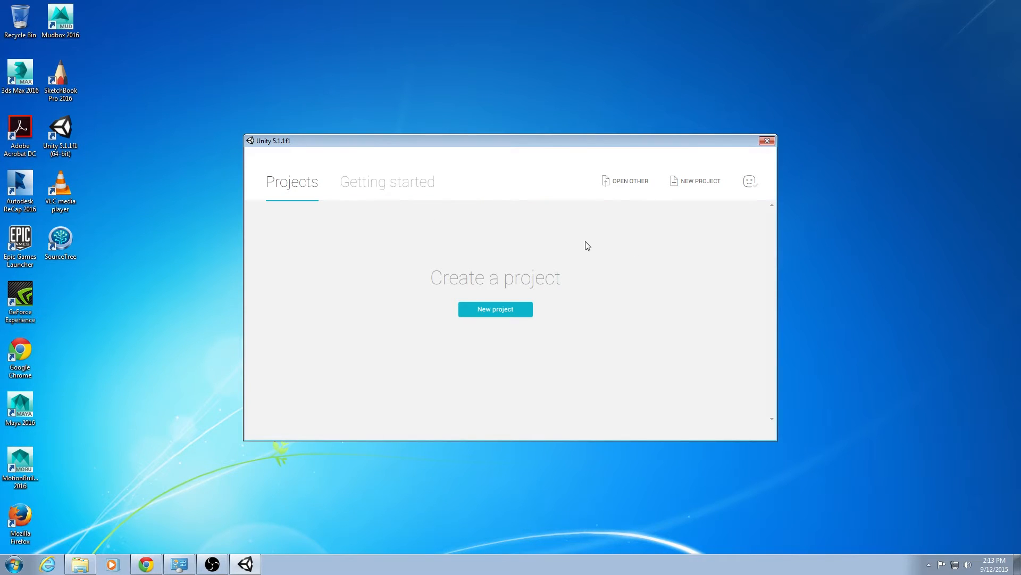
Create a new 3D project named Unity Tutorial in the Documents folder.
click(483, 313)
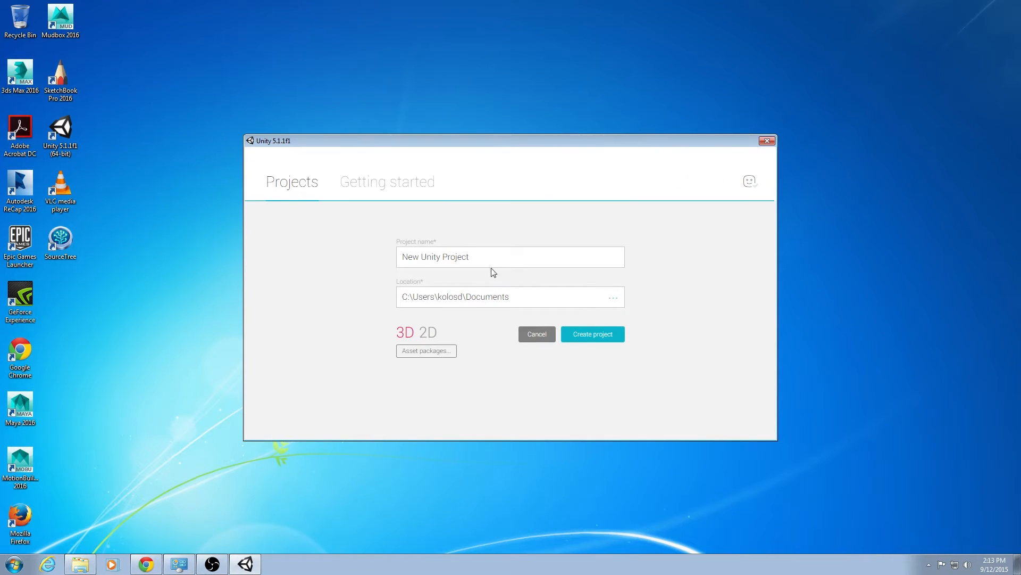
text(Unity Tutot)
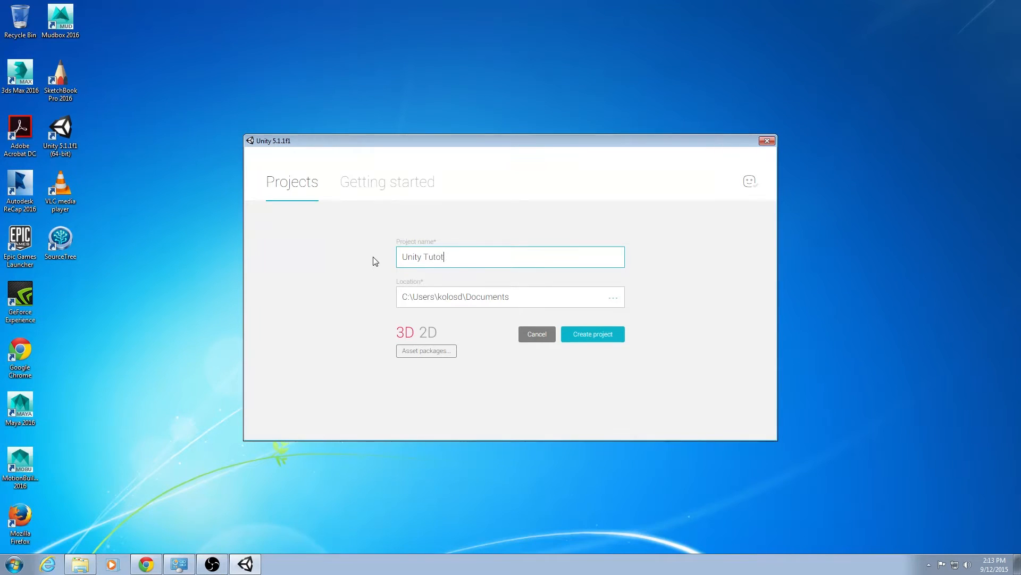
key(BackSpace)
text(rial)
click(510, 297)
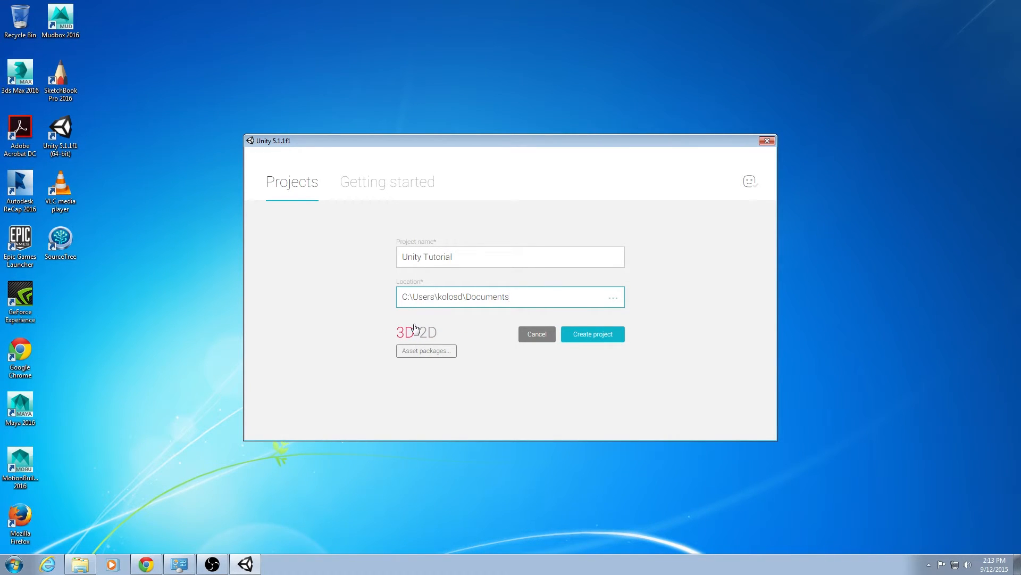
click(593, 335)
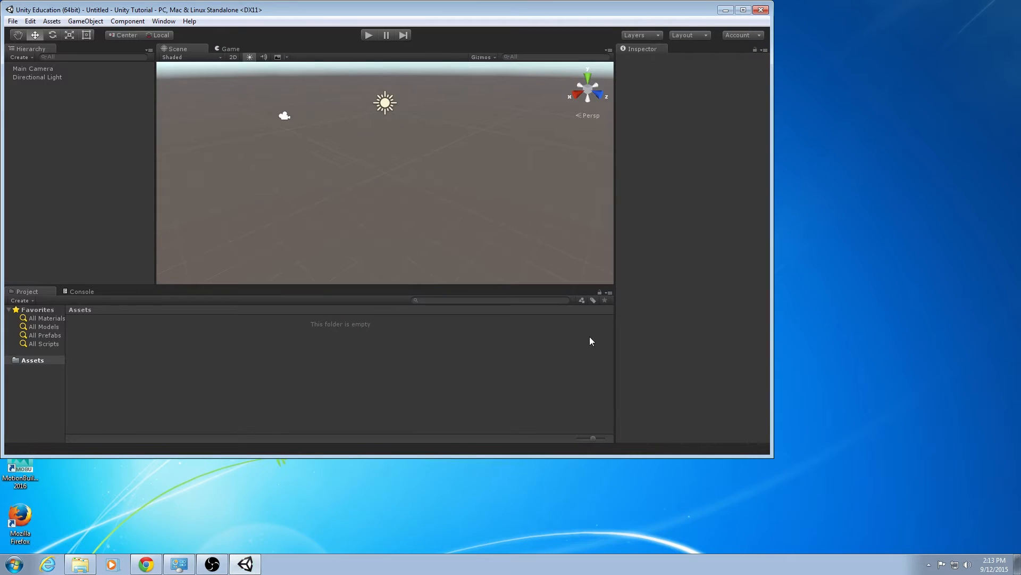
Maximize the editor window.
drag(526, 13, 575, 0)
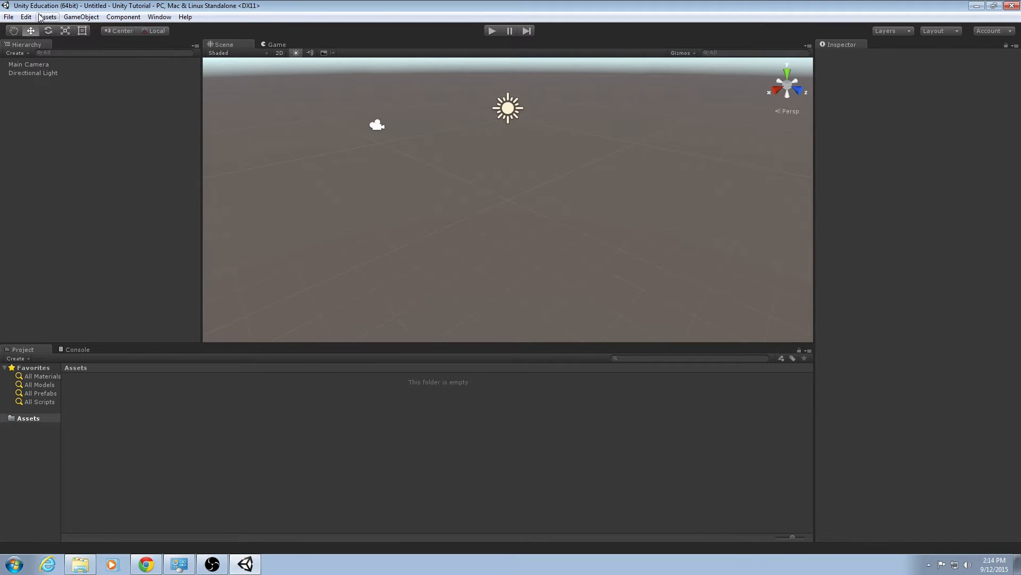
click(8, 18)
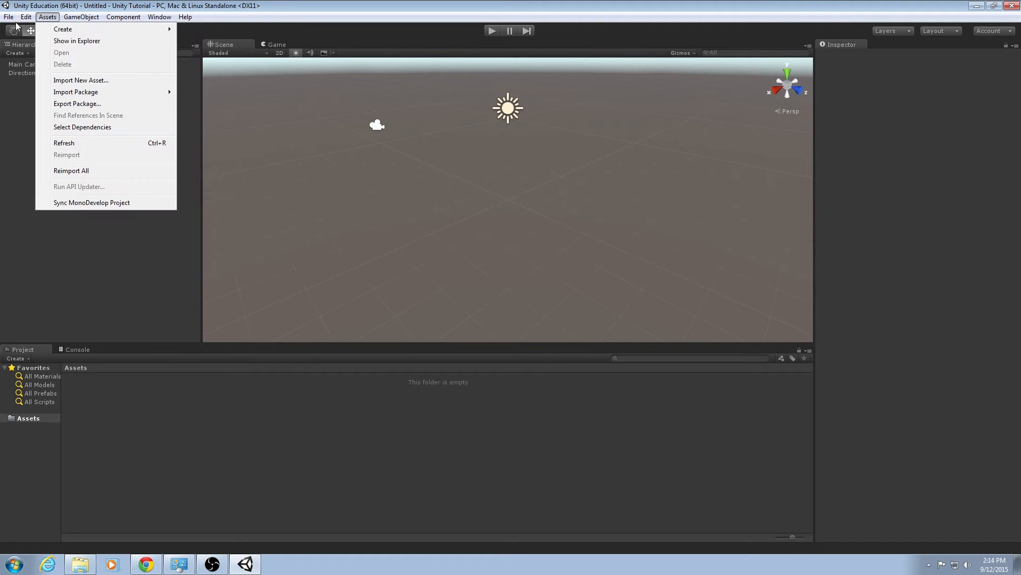
click(215, 3)
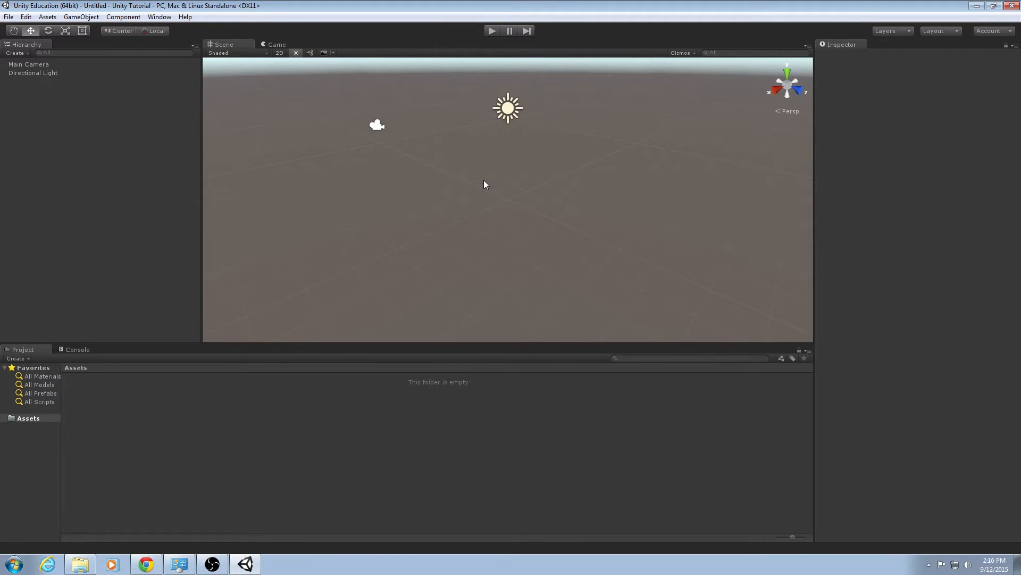
Explore the Scene view by panning, orbiting and flying through it.
drag(554, 195, 528, 127)
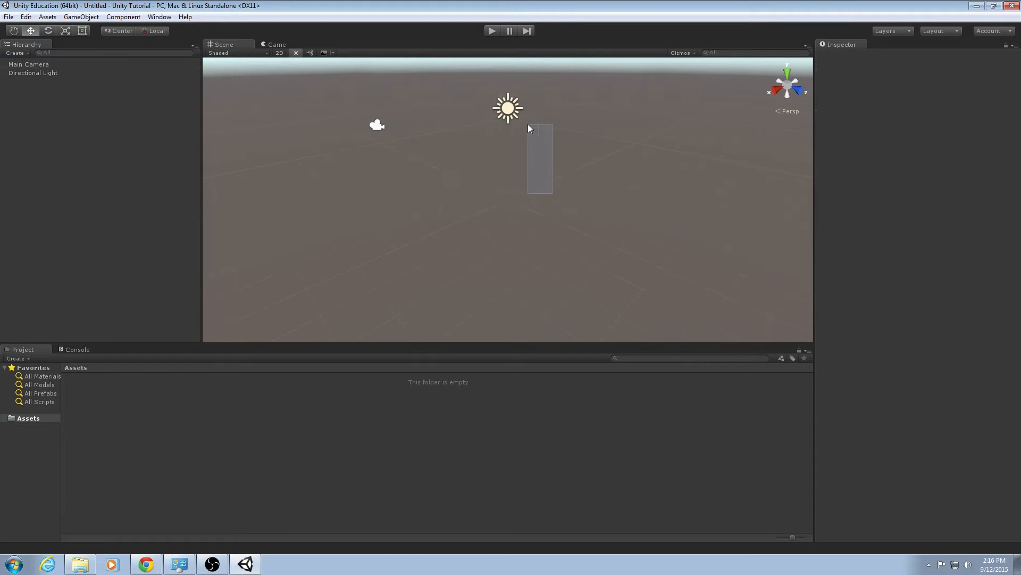
right_drag(508, 186, 420, 180)
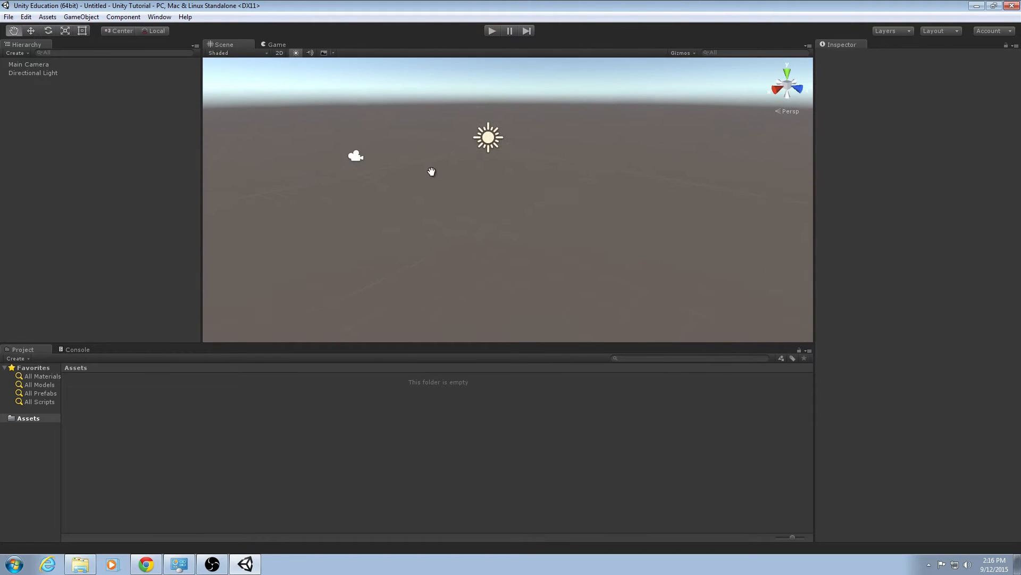
drag(431, 171, 527, 217)
middle_drag(527, 218, 482, 195)
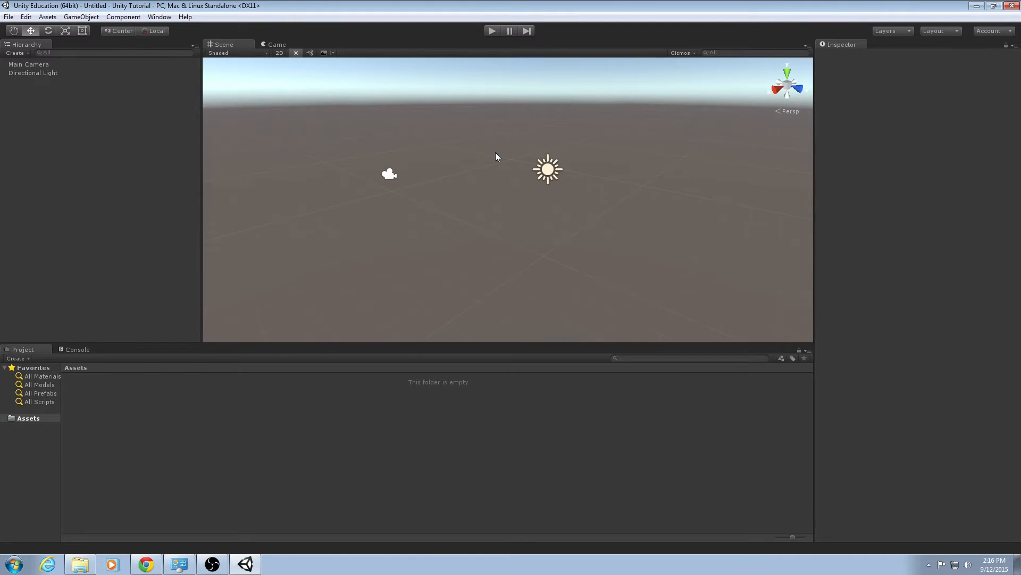
key(alt)
key(w)
key(a)
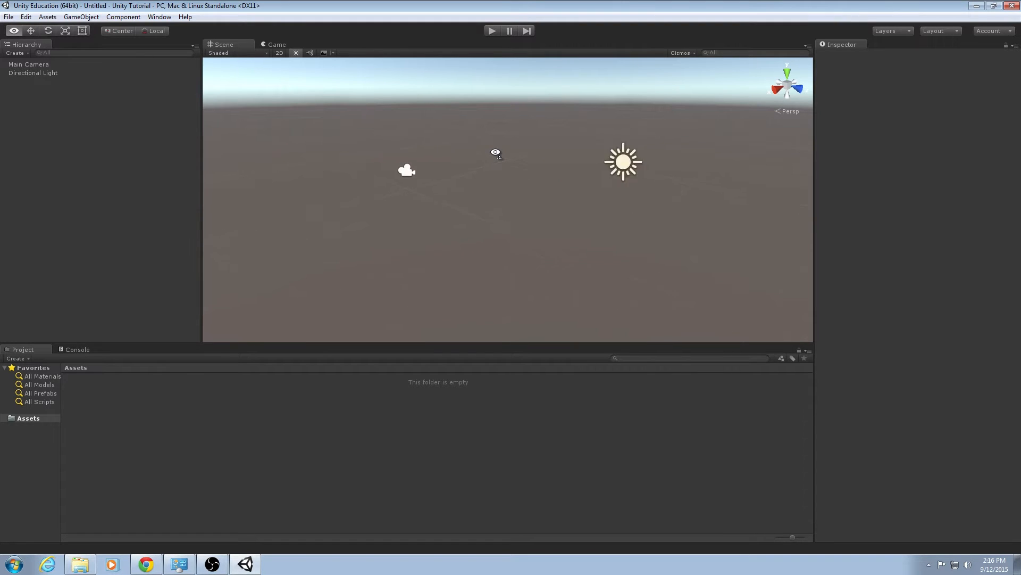
key(s)
key(w)
key(d)
key(w)
alt+drag(495, 153, 469, 157)
key(q)
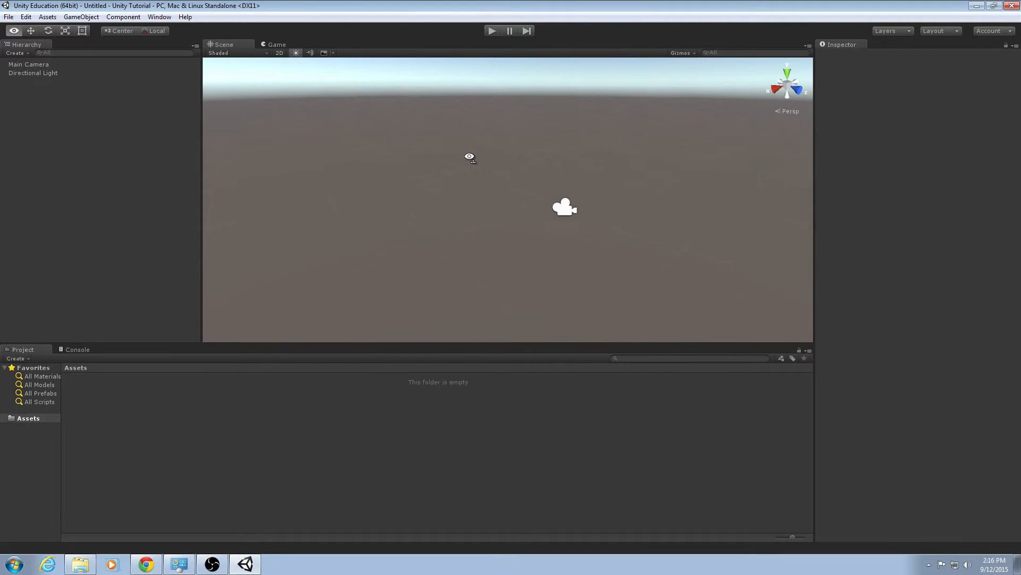
key(e)
key(q)
right_drag(470, 158, 677, 166)
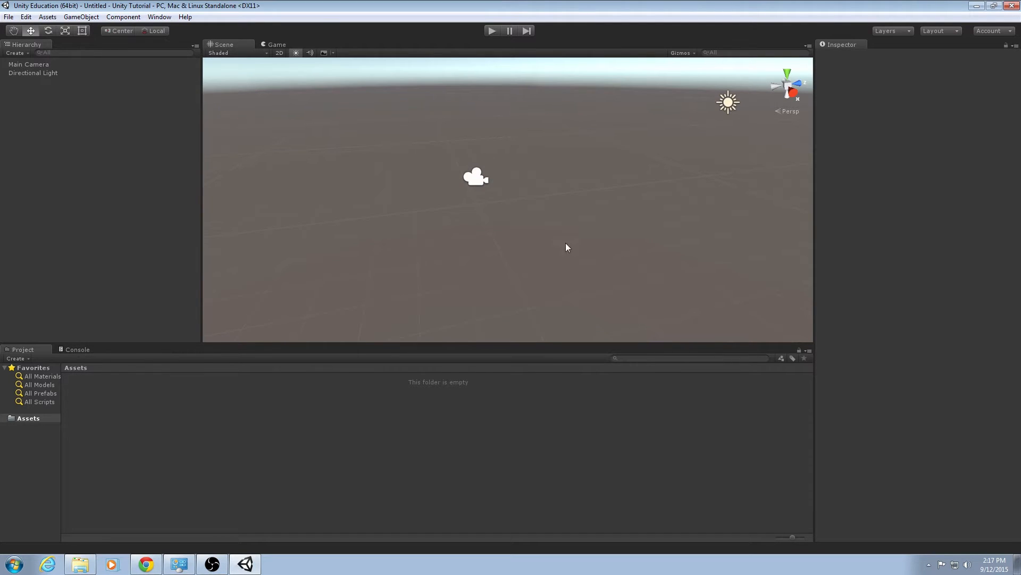
mouse_move(567, 246)
right_down()
mouse_move(616, 169)
mouse_move(655, 135)
mouse_move(542, 234)
mouse_move(587, 243)
right_up()
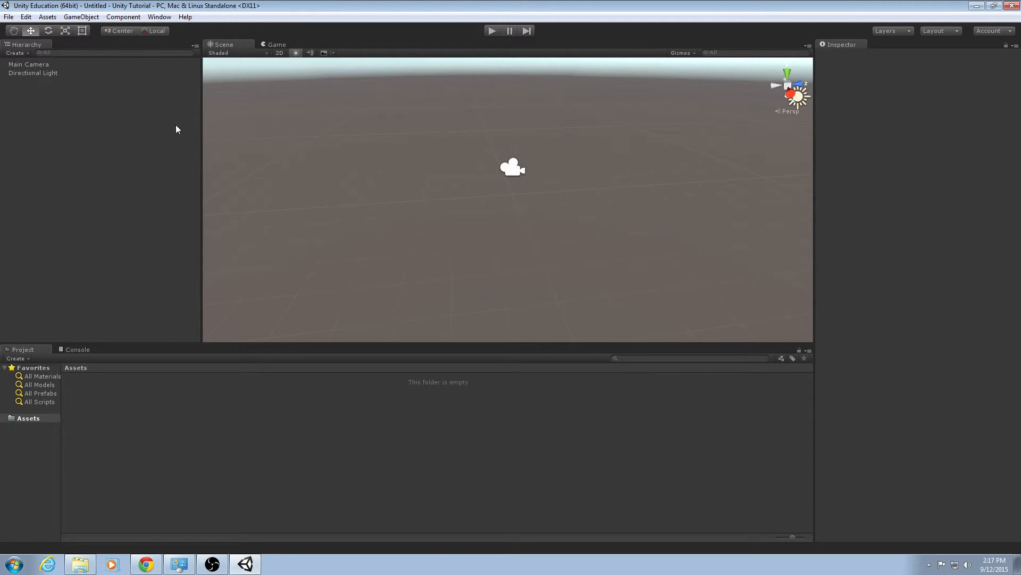
Select the Main Camera and Directional Light from the hierarchy, framing the light in view.
click(44, 66)
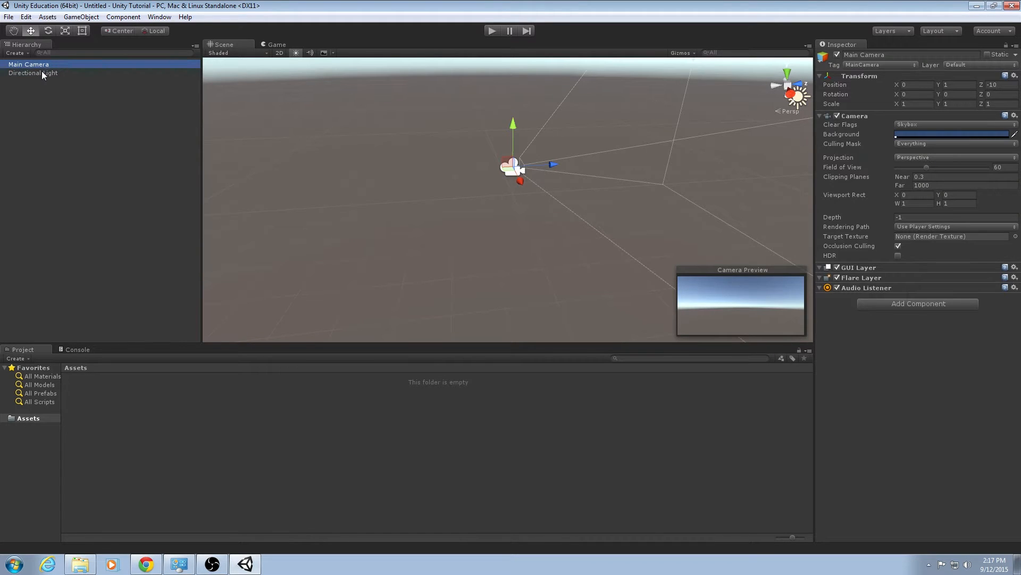
click(41, 72)
key(f)
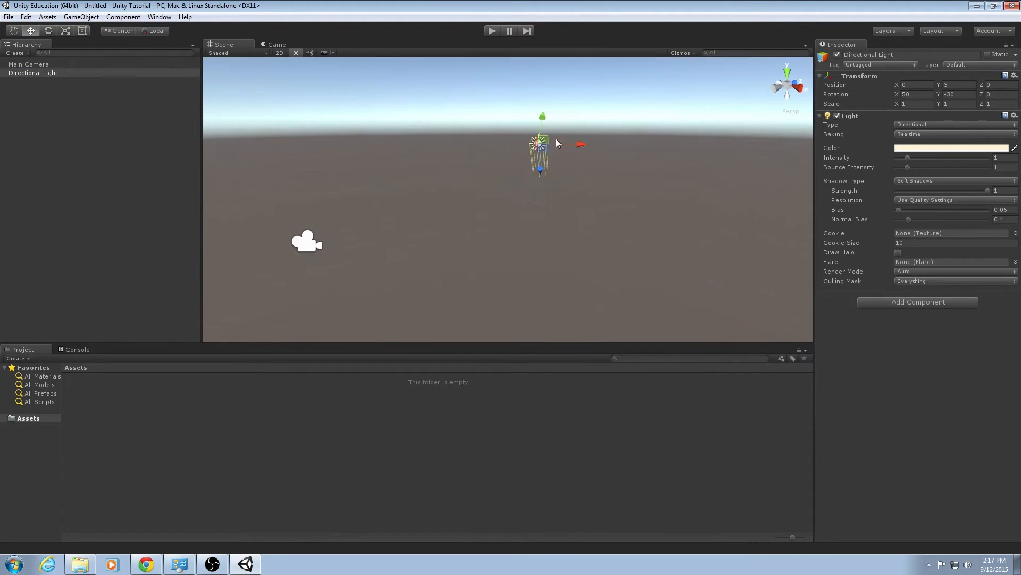
click(40, 75)
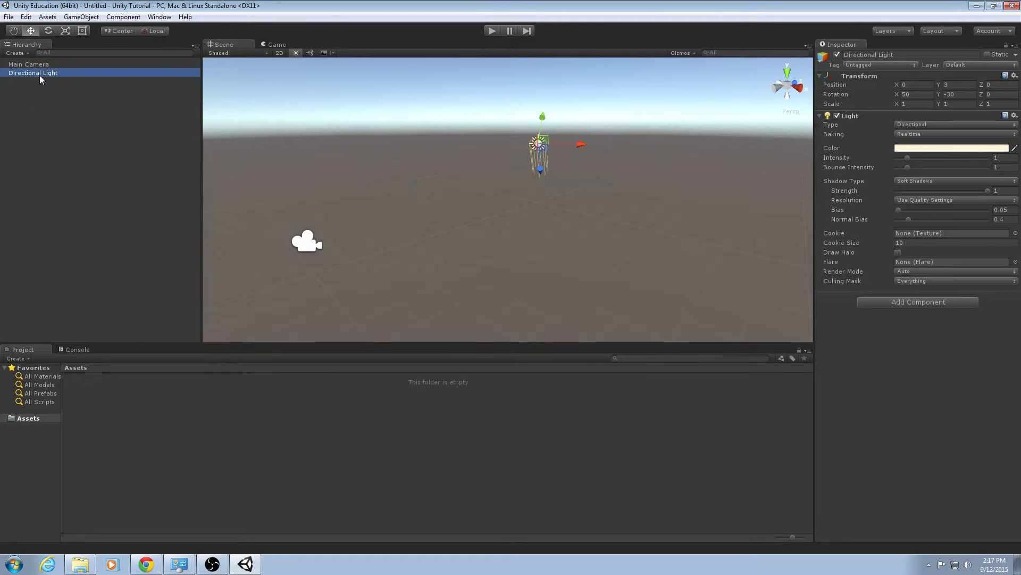
click(18, 62)
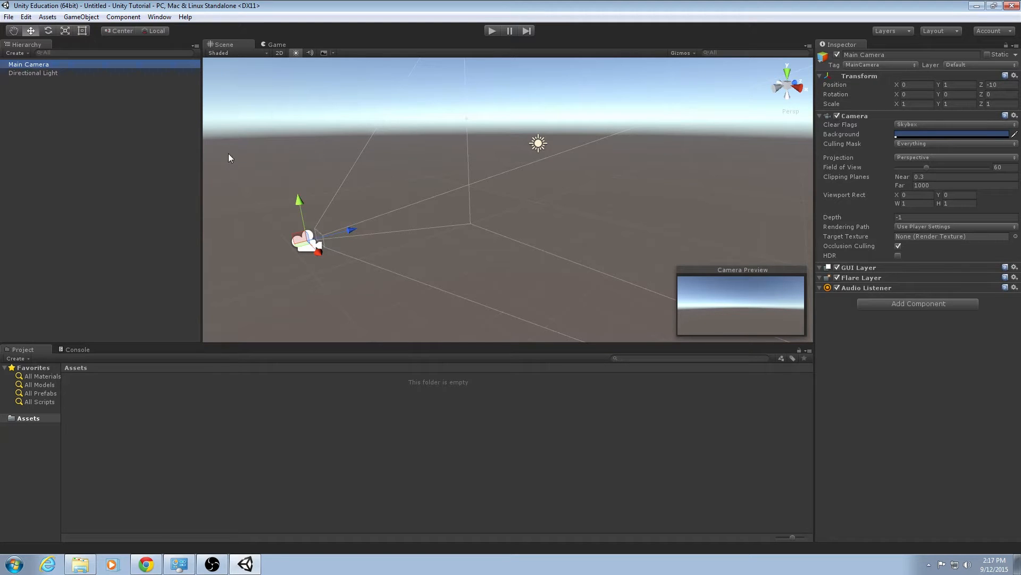
right_drag(478, 187, 510, 203)
key(w)
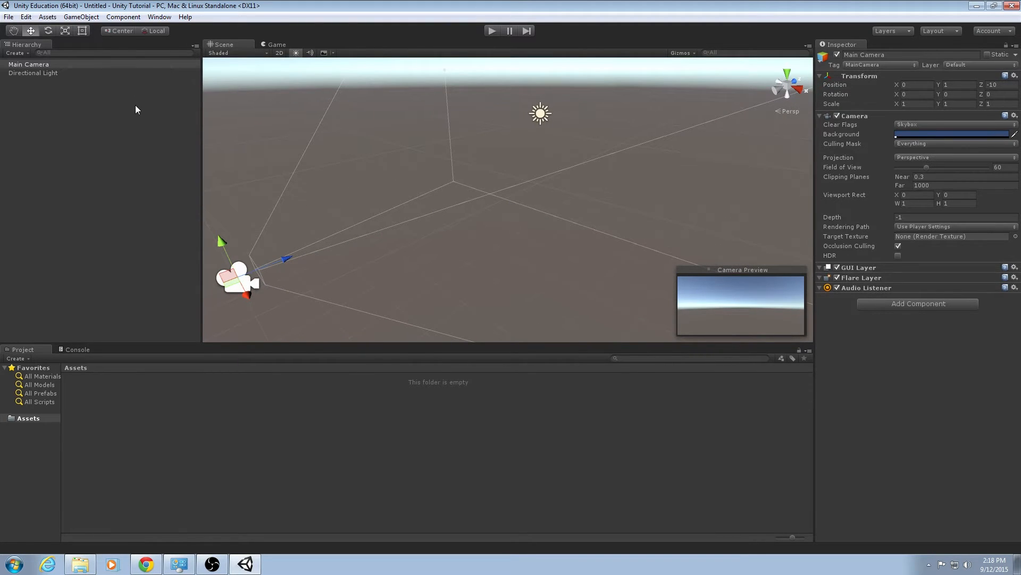
Alternate selecting the camera and the light by picking them in the hierarchy and the scene.
click(66, 66)
click(65, 72)
click(62, 65)
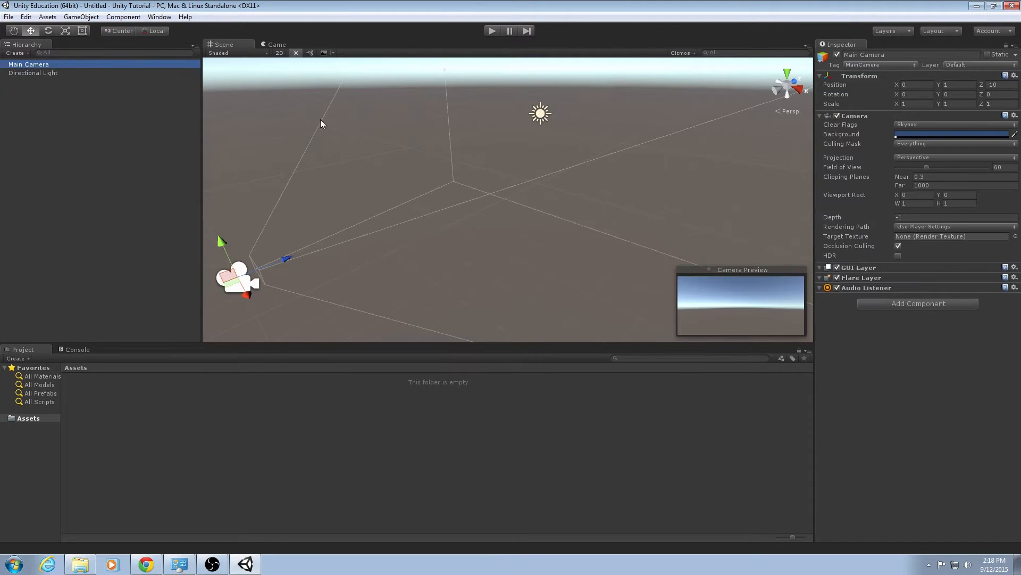
click(542, 114)
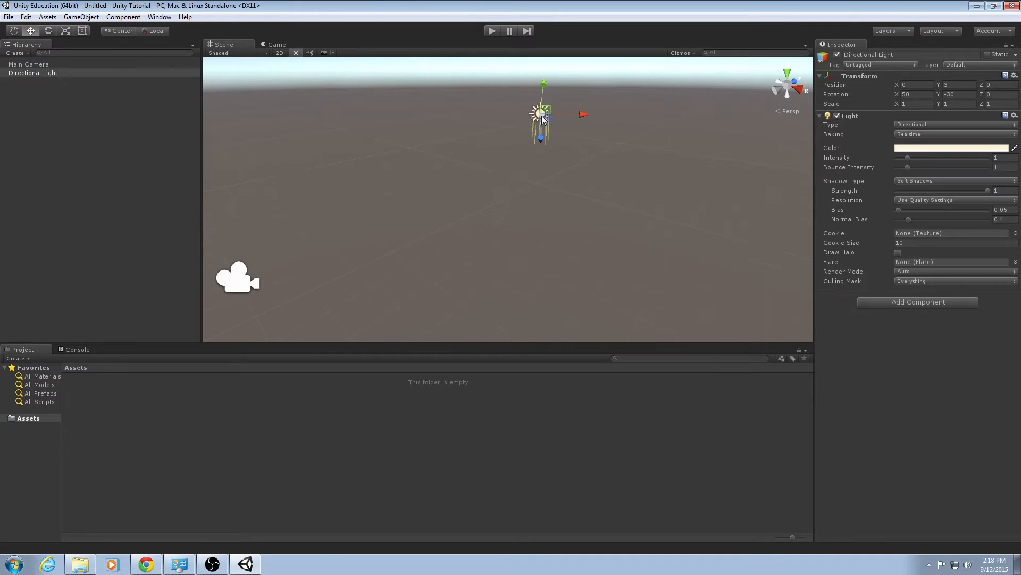
click(238, 281)
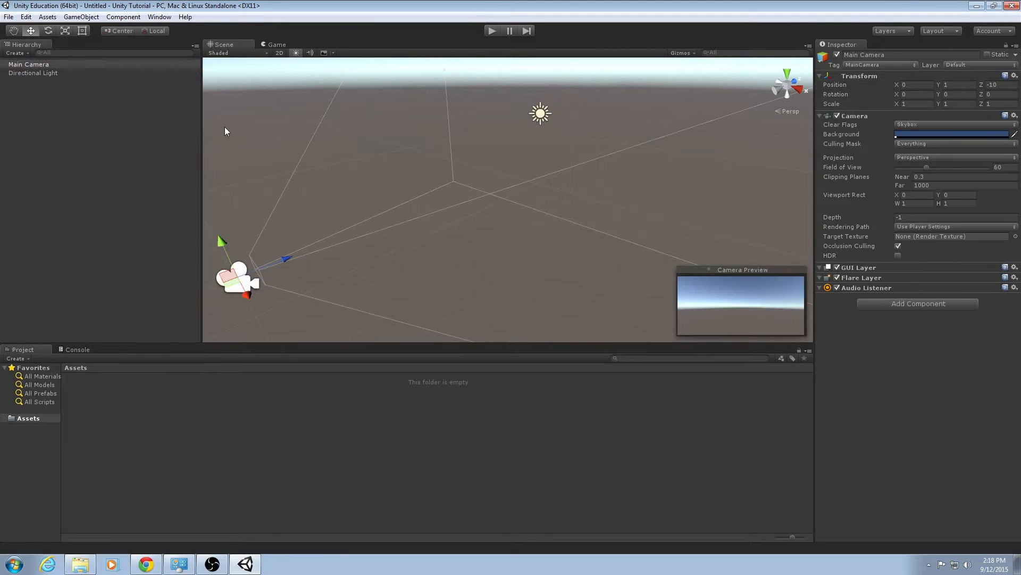
click(543, 117)
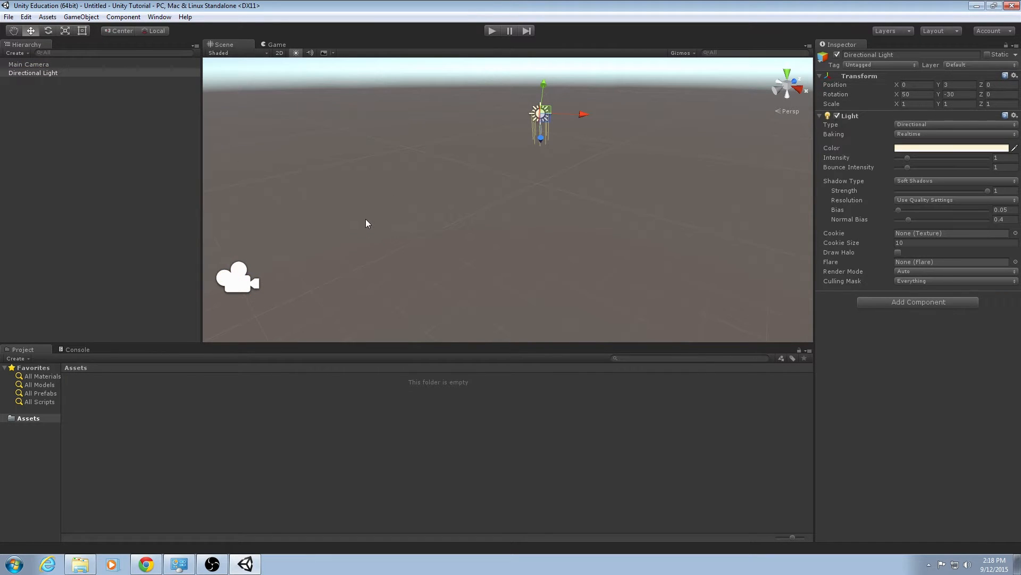
click(46, 65)
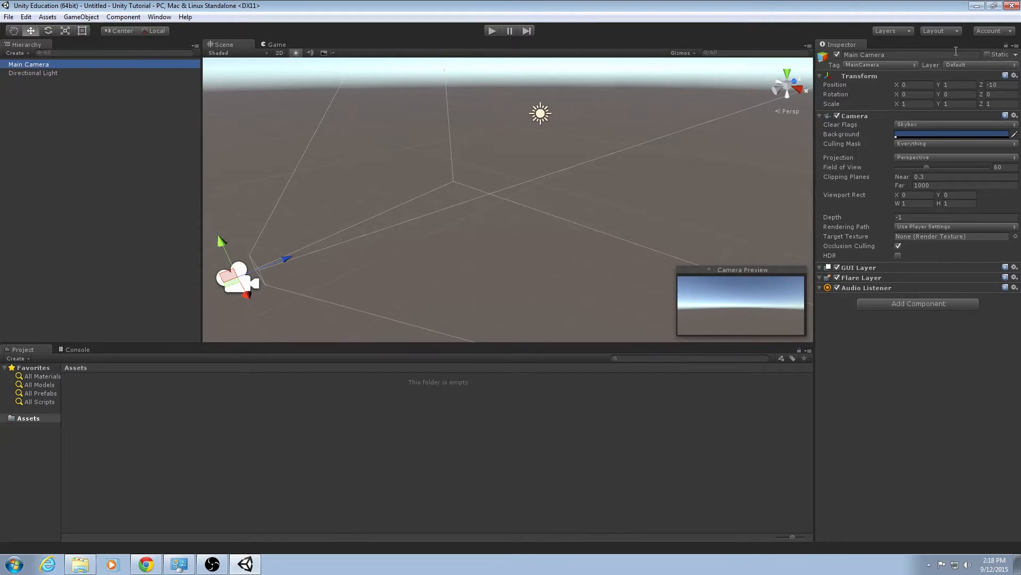
Reposition the Main Camera with its move handles, setting its X position to 0 and raising Y to about 1.82.
click(901, 55)
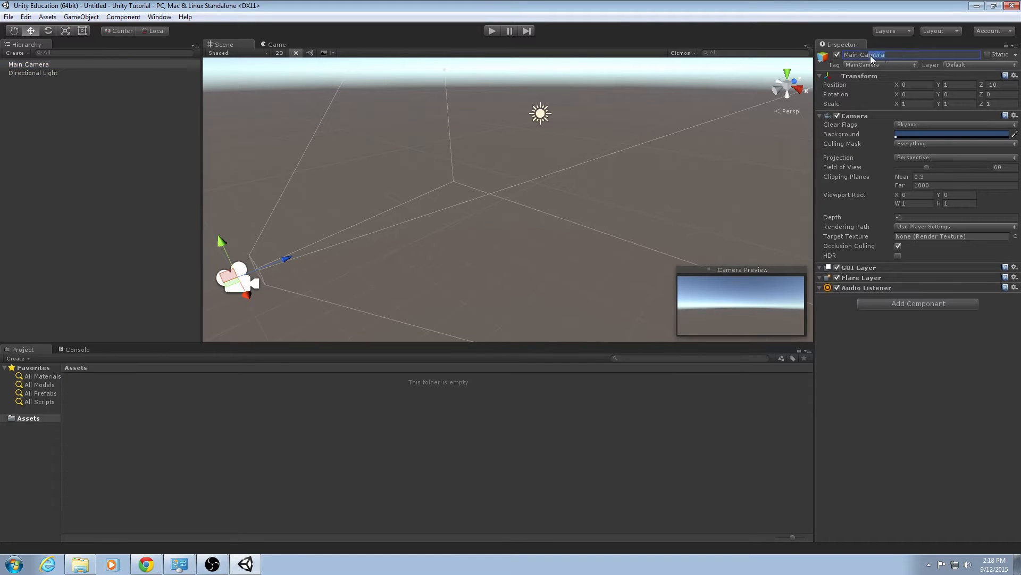
drag(873, 60, 850, 57)
click(907, 85)
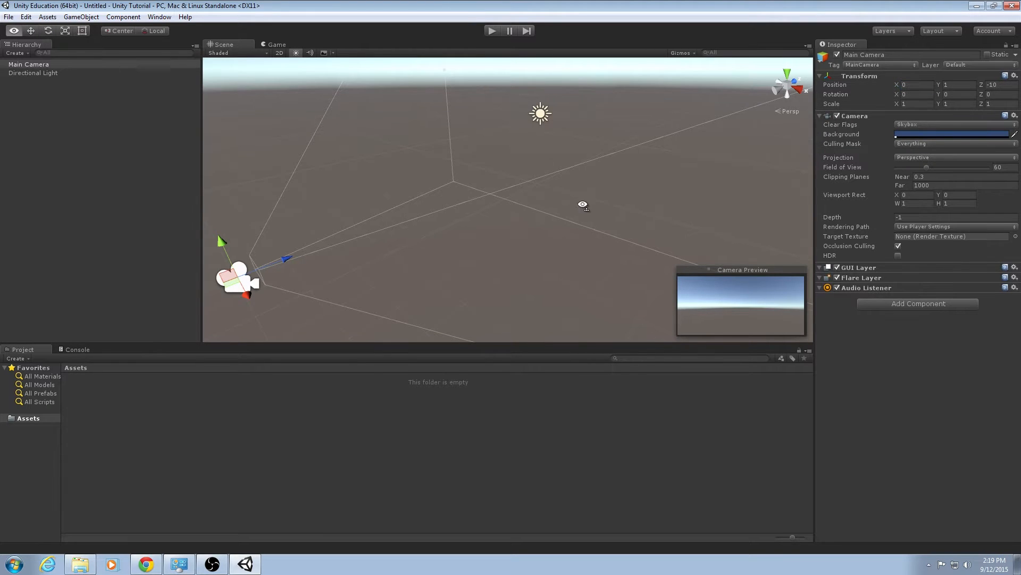
alt+drag(583, 208, 526, 215)
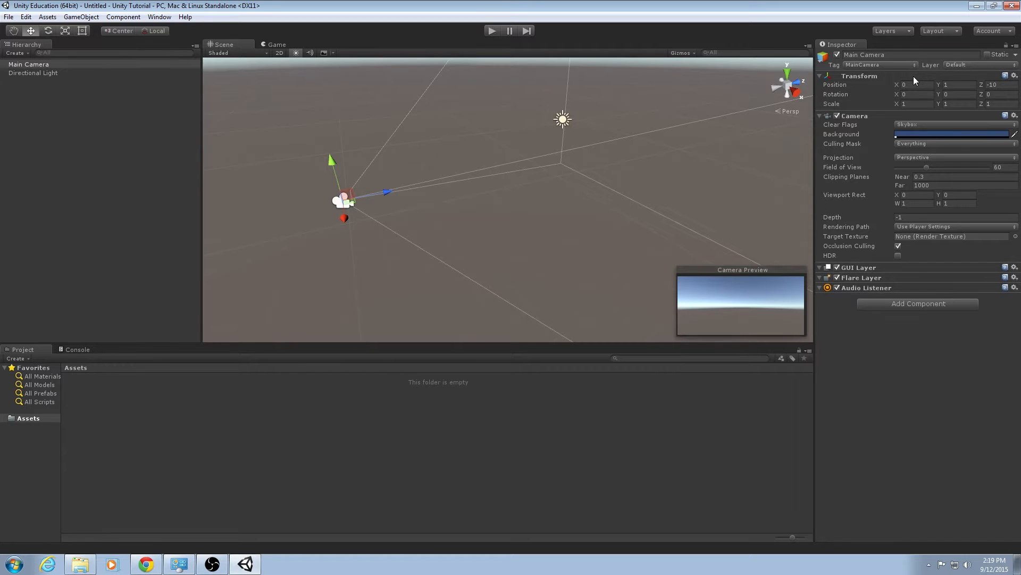
alt+drag(436, 168, 520, 209)
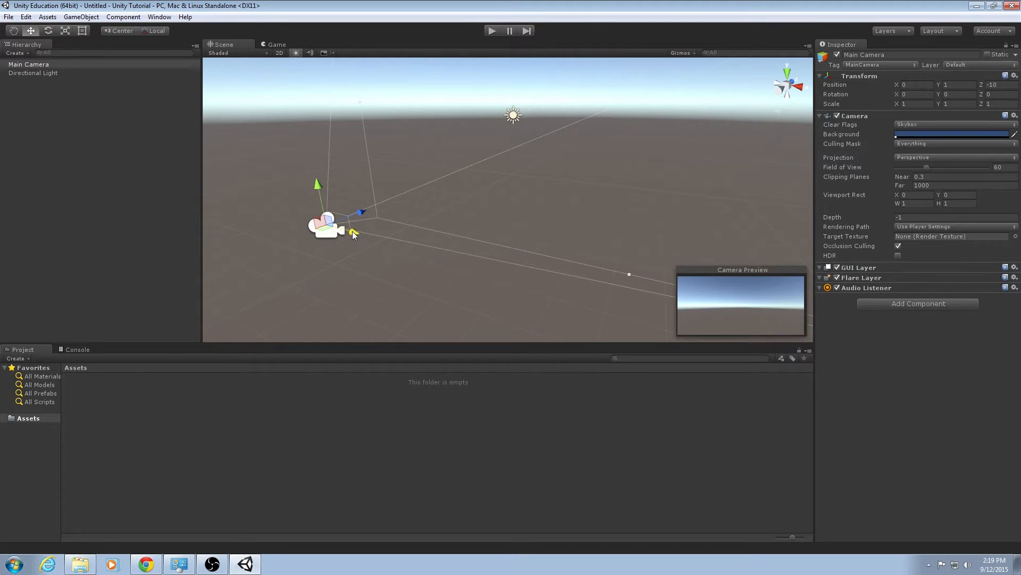
drag(352, 231, 323, 263)
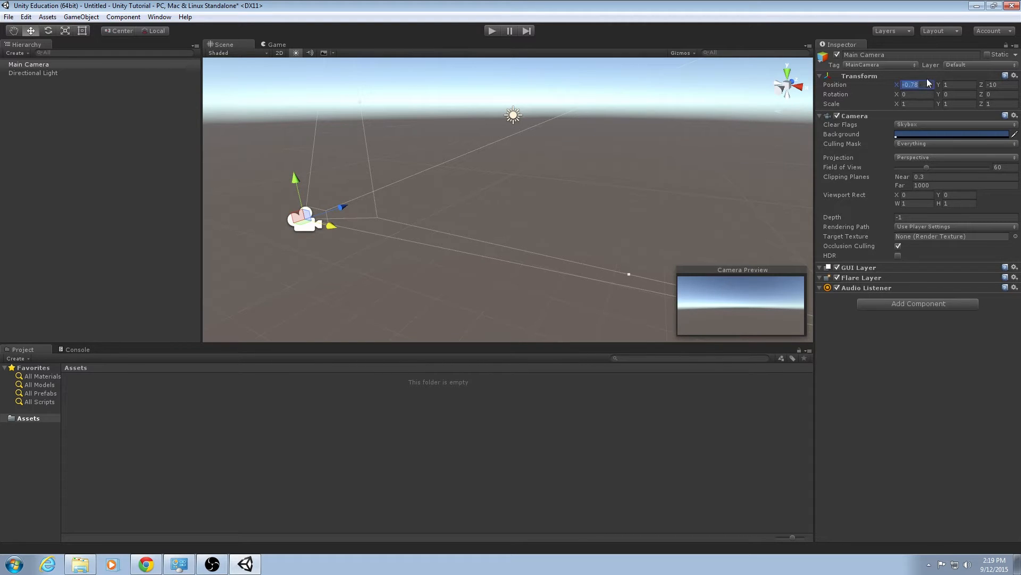
text(0)
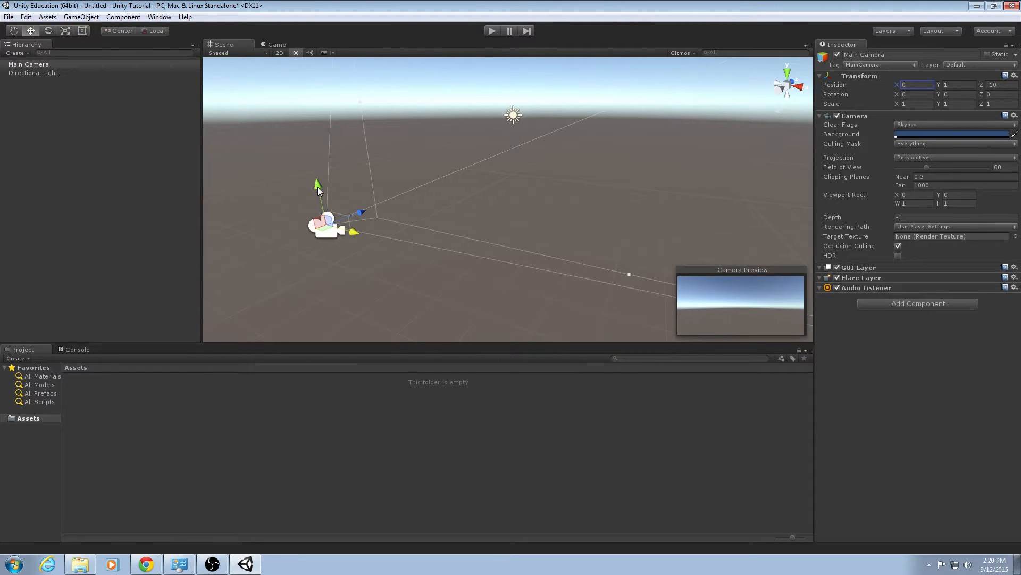
drag(318, 187, 304, 161)
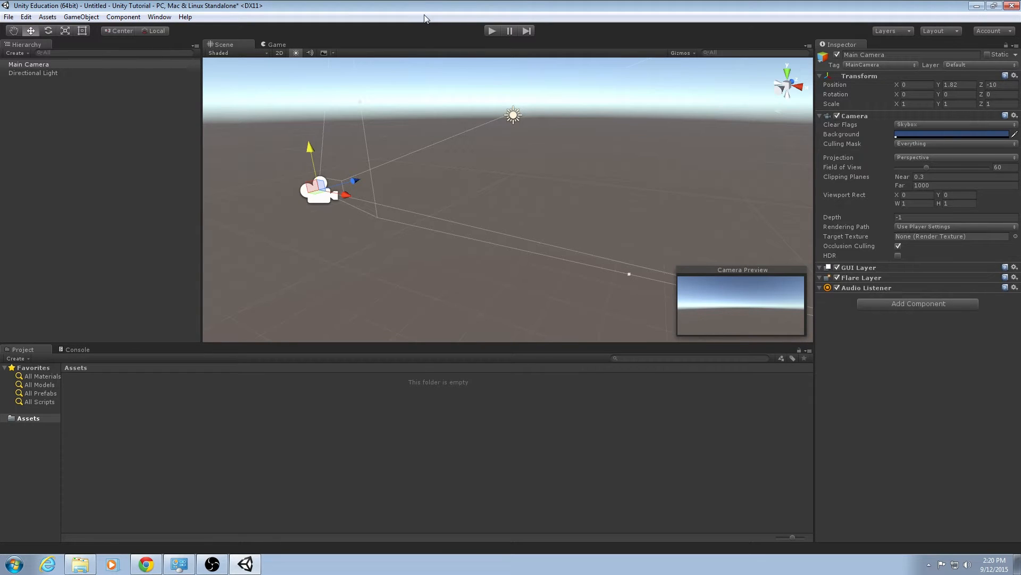
click(423, 137)
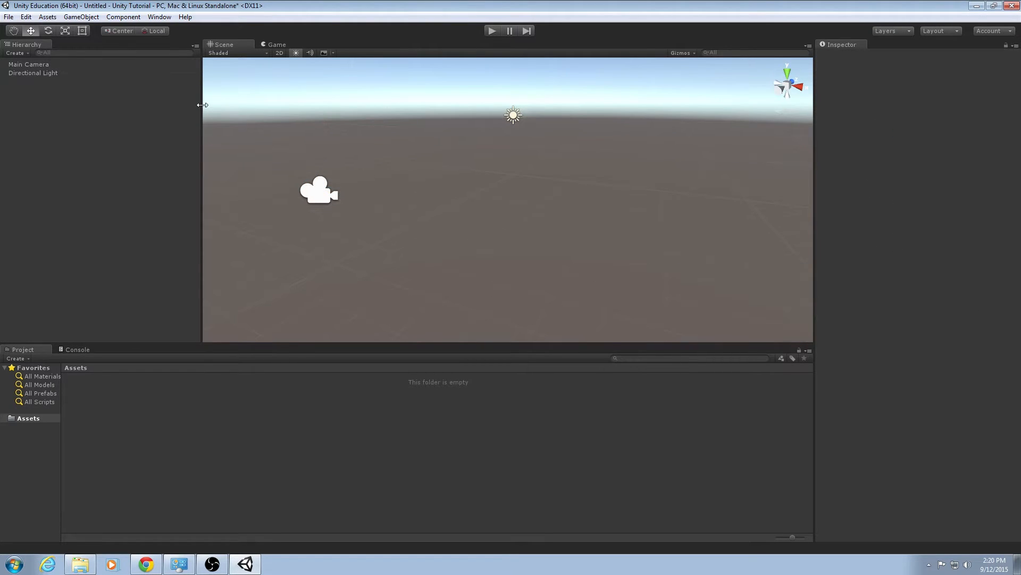
Undo the Main Camera's repositioning and spin it freely with the Rotate tool.
key(ctrl+z)
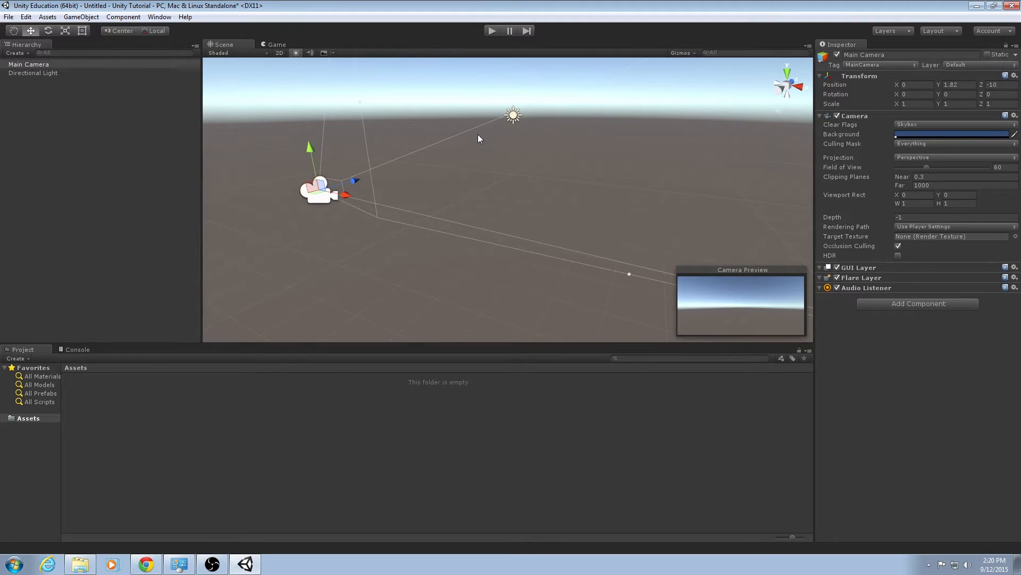
key(ctrl+z)
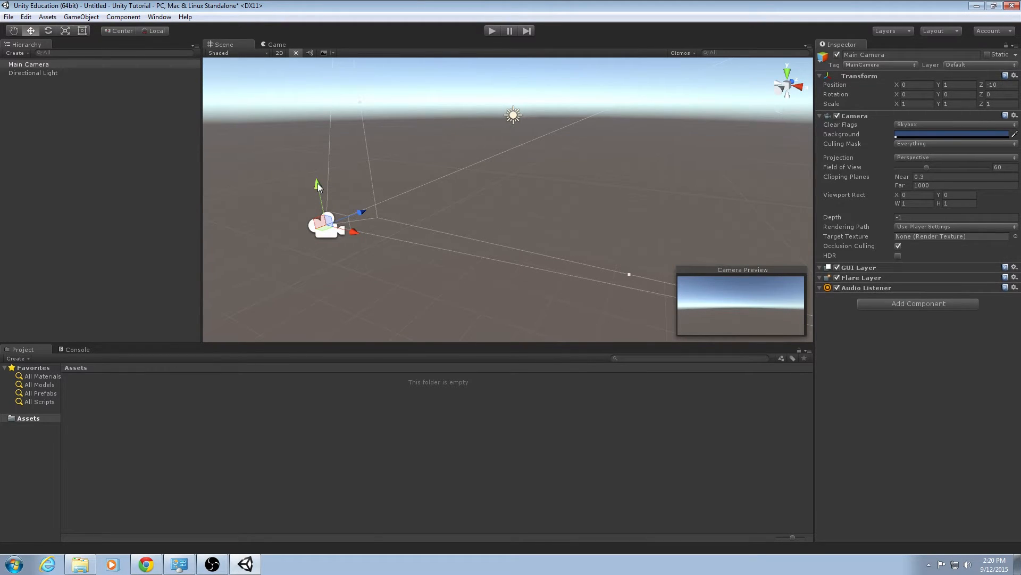
click(48, 31)
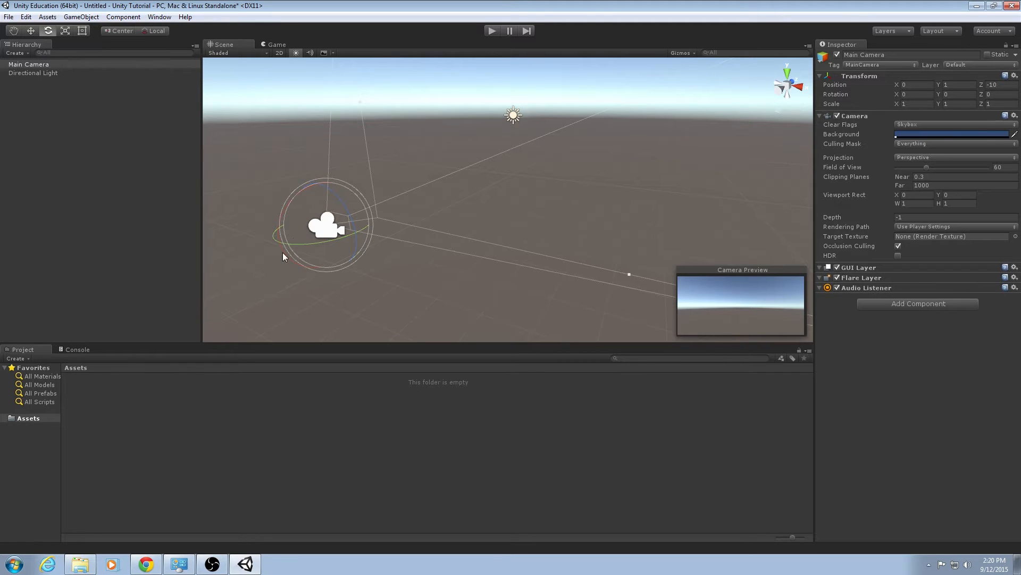
drag(279, 241, 364, 178)
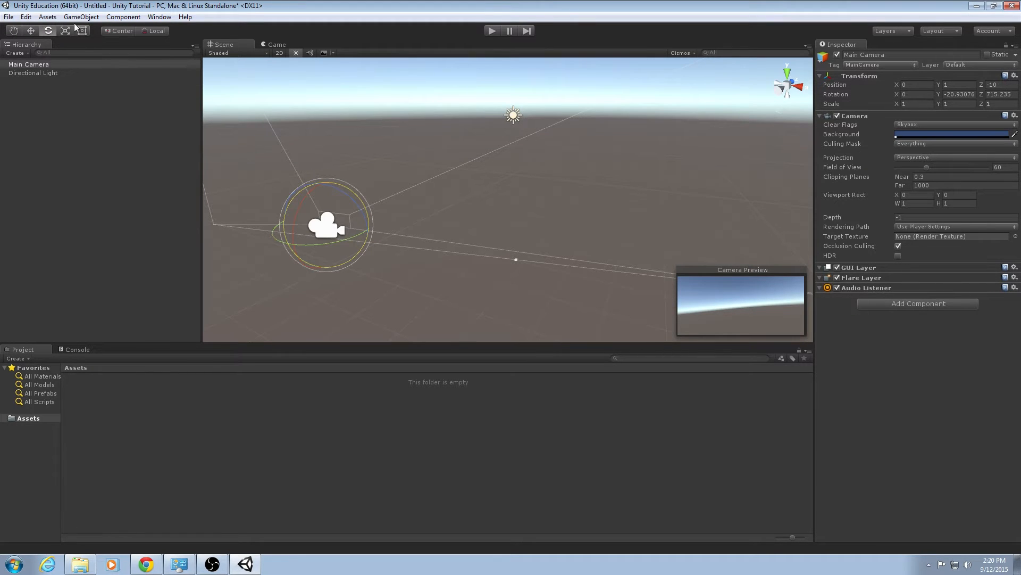
Cycle through the move, rotate, scale and rect tools on the camera, scaling it and undoing the scale.
key(w)
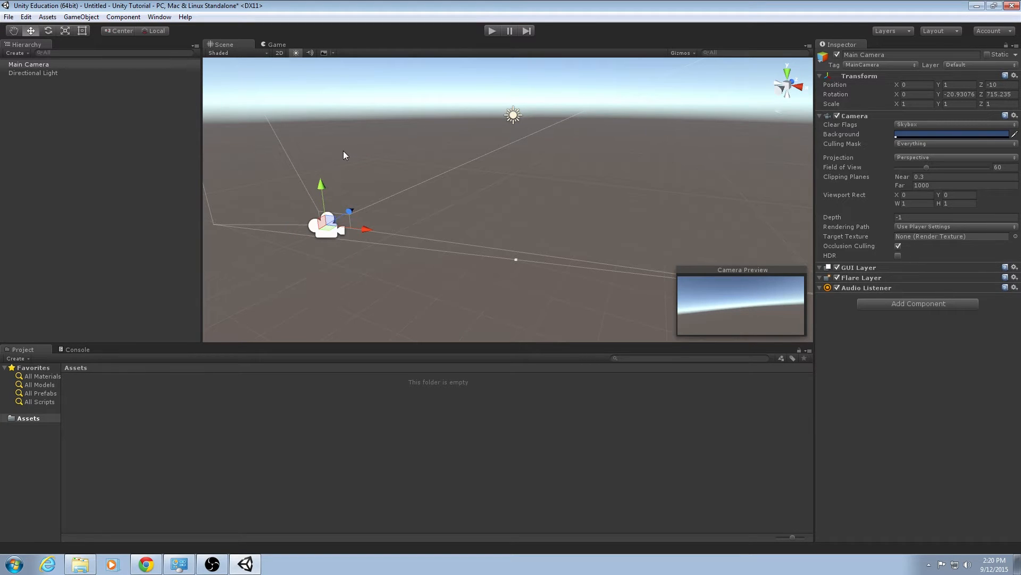
key(e)
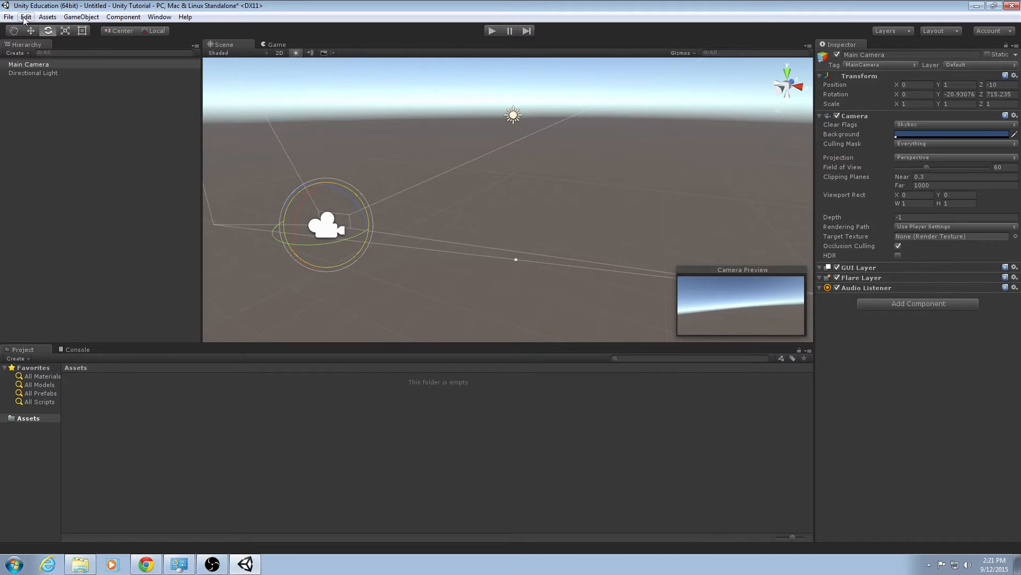
key(r)
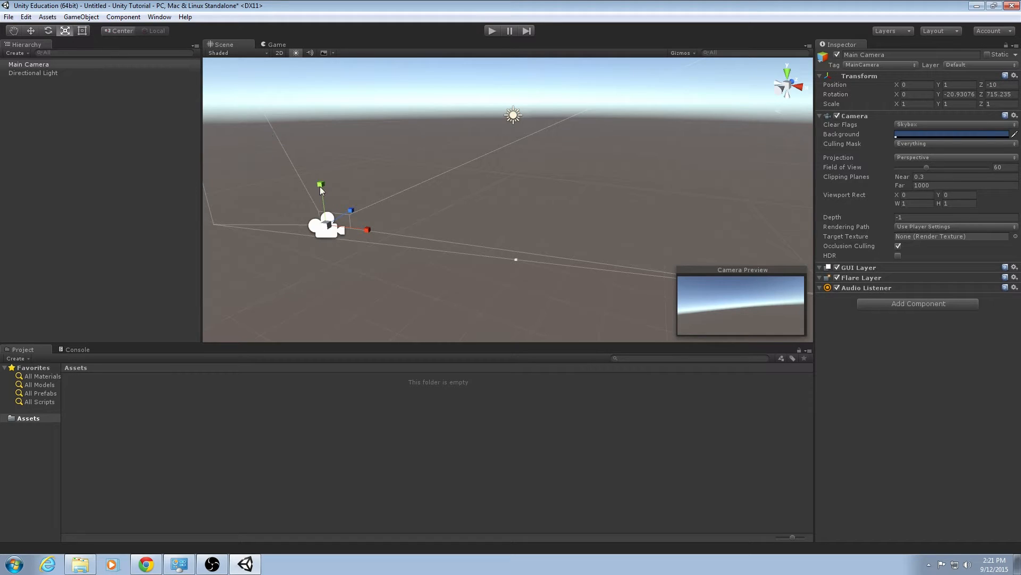
drag(320, 184, 430, 120)
key(ctrl+z)
key(t)
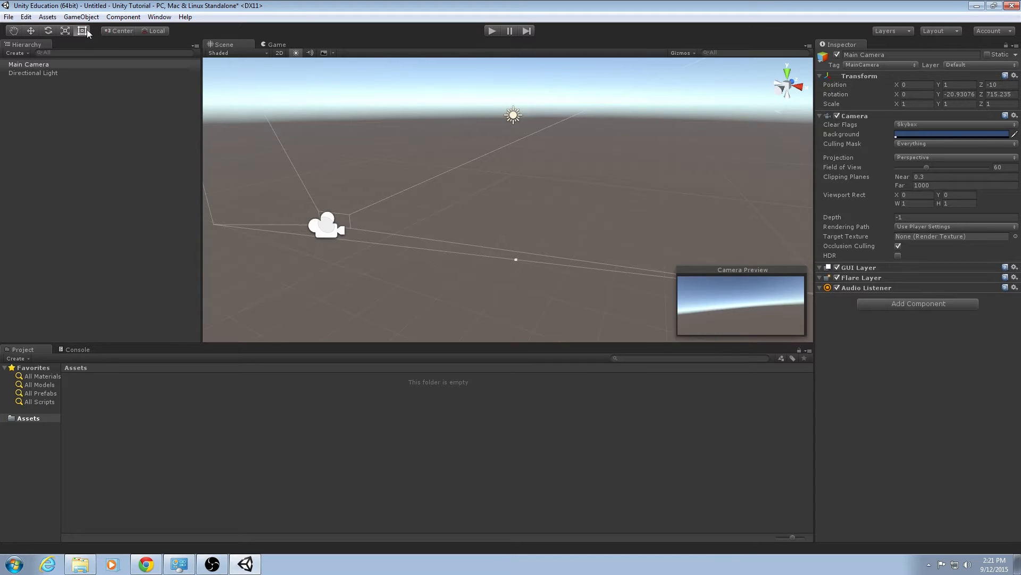
Reset the Main Camera's rotation Y and Z to 0 and set its position Y to 0.
click(13, 31)
drag(380, 175, 493, 181)
right_drag(492, 181, 400, 175)
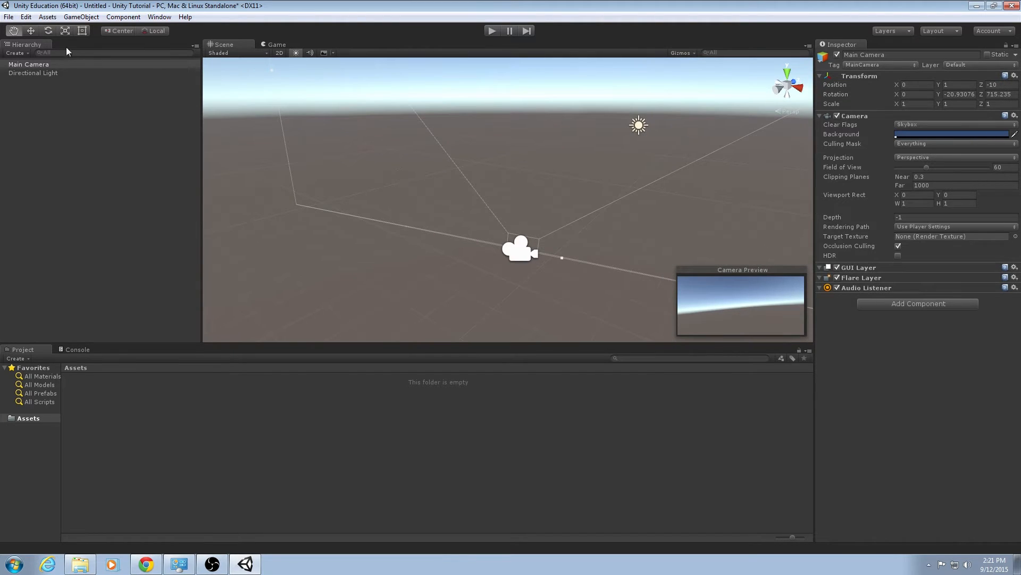
click(34, 32)
click(957, 96)
text(0)
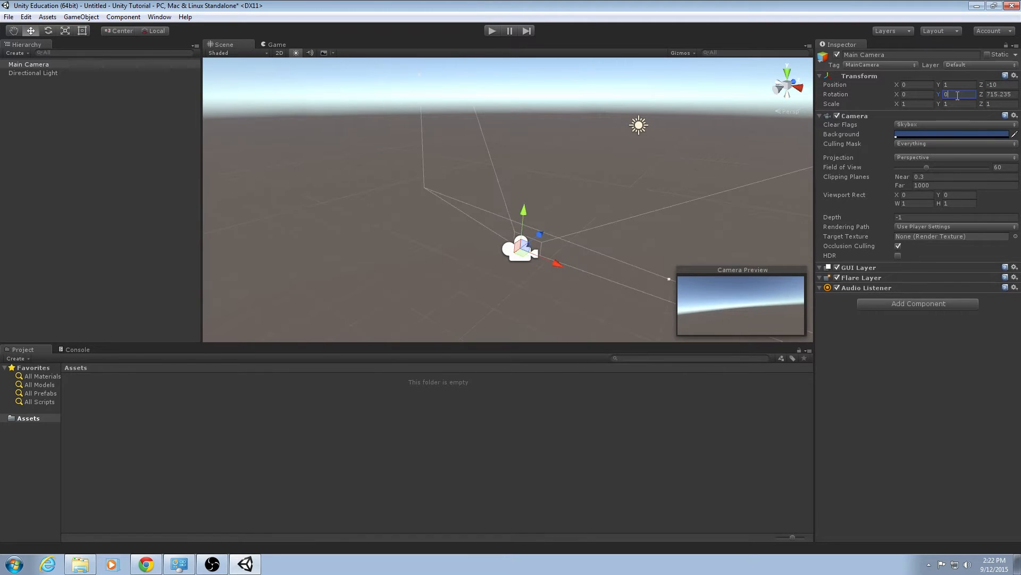
key(Tab)
text(0)
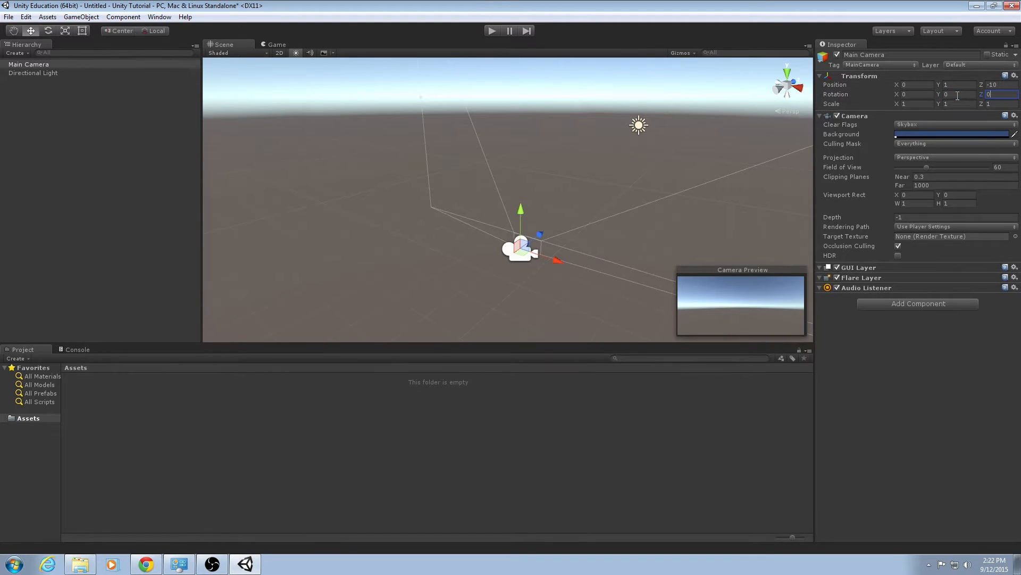
key(shift+Tab)
key(shift+Tab)
key(shift+Tab)
key(shift+Tab)
text(0)
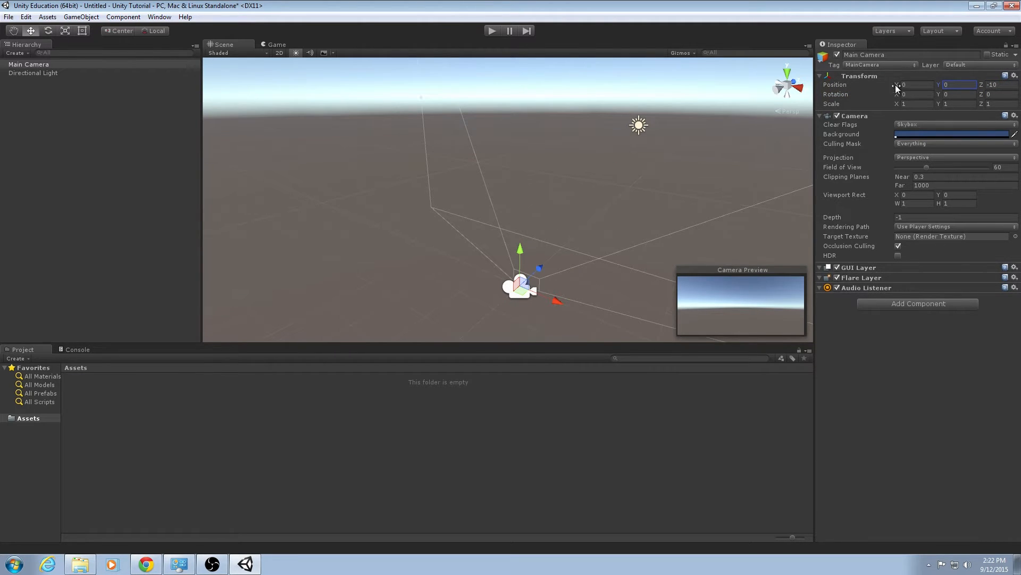
click(1010, 84)
alt+drag(639, 186, 576, 203)
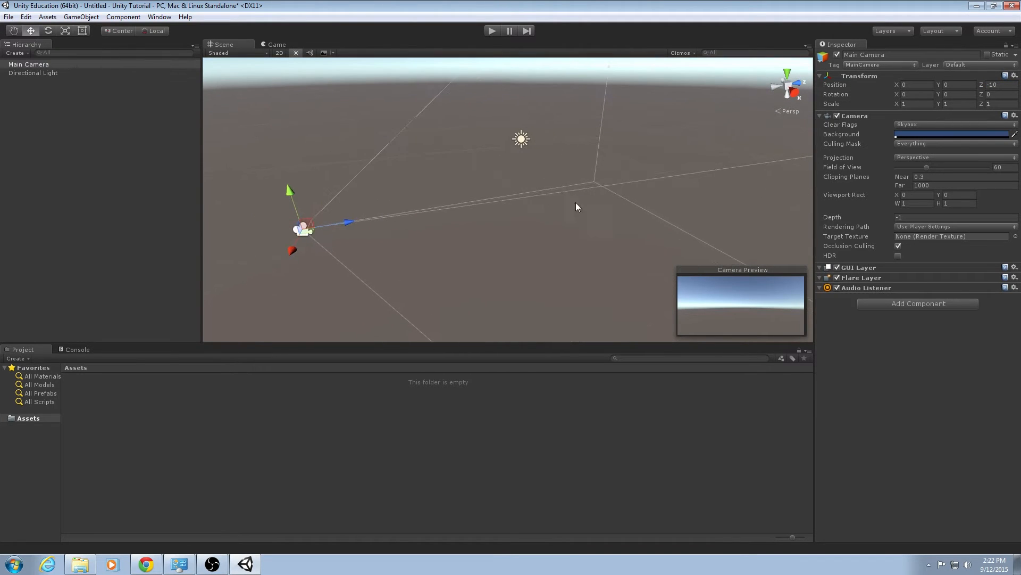
Clear the selection and create an empty GameObject.
click(70, 73)
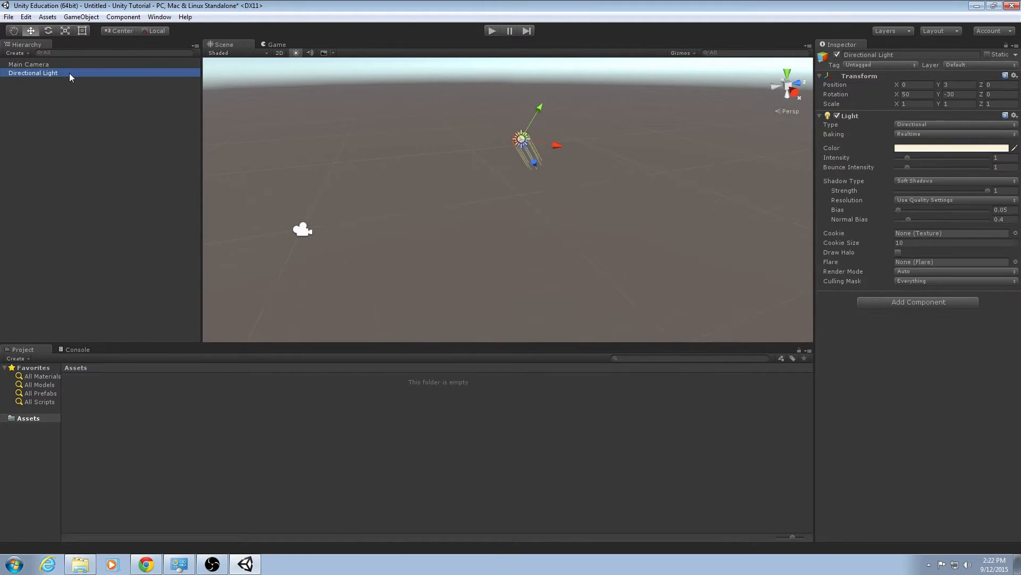
click(127, 109)
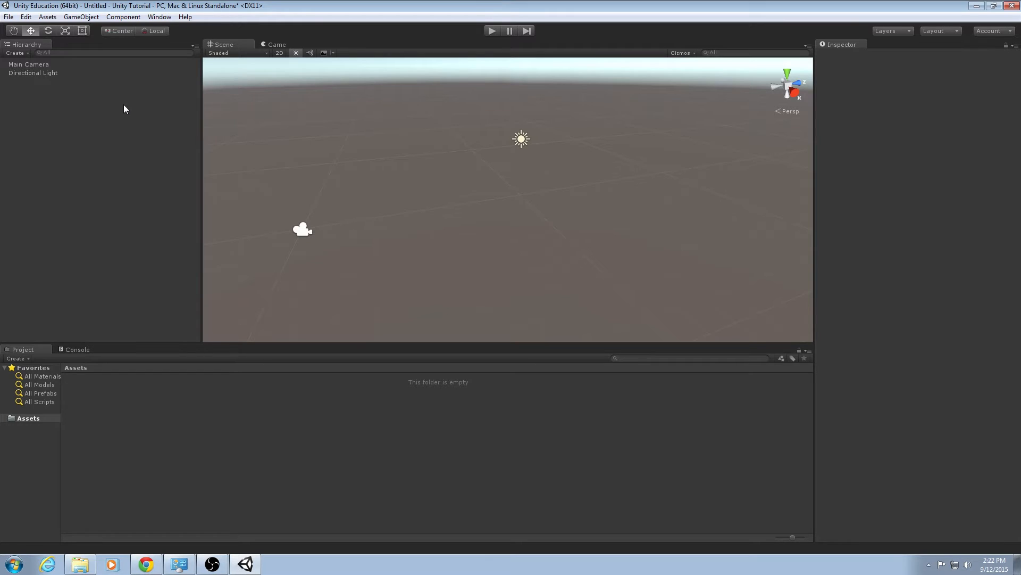
click(83, 18)
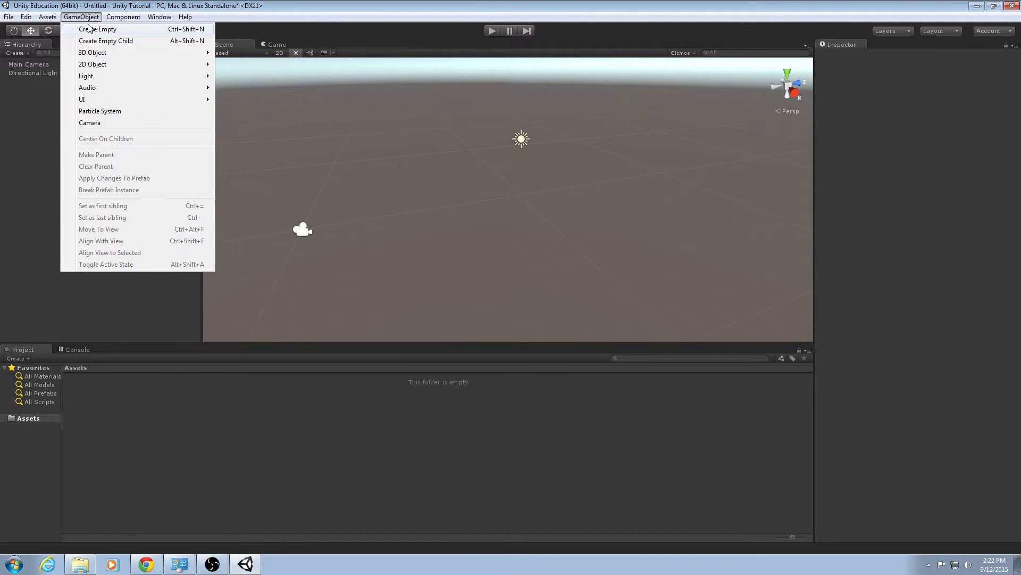
click(90, 31)
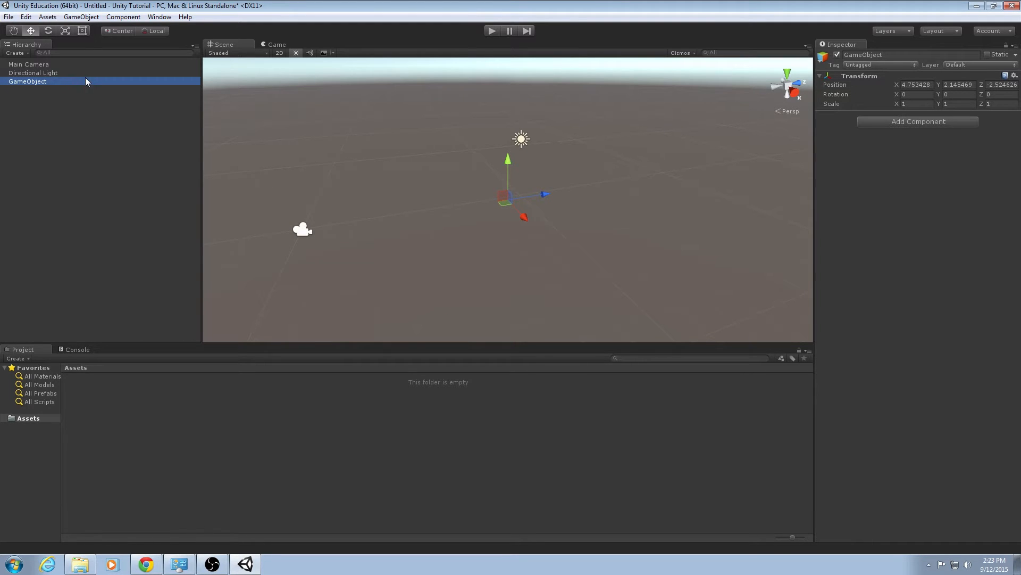
Set the empty GameObject's position to 0, 0, 0.
click(918, 85)
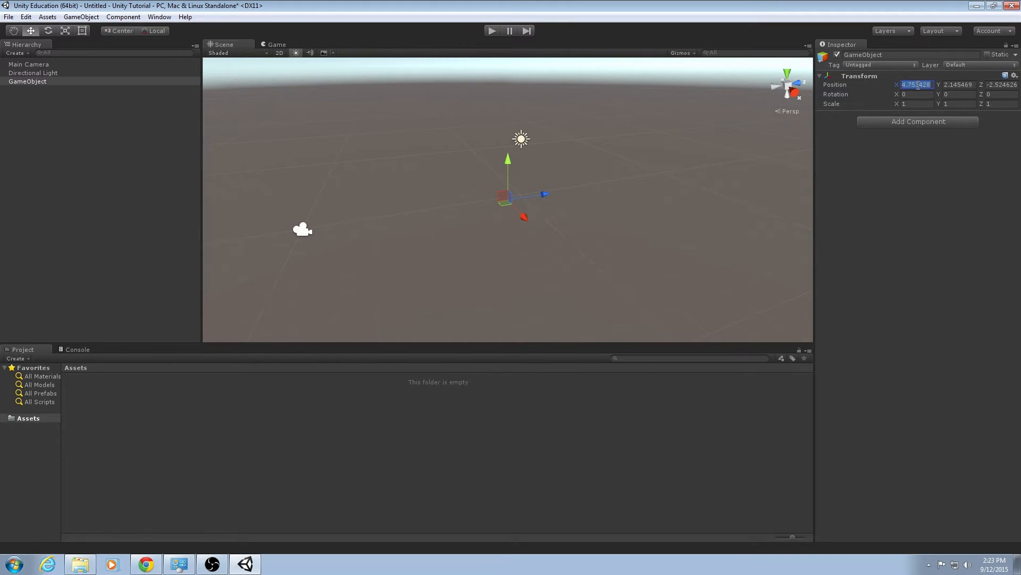
text(00)
key(Tab)
text(0)
key(Tab)
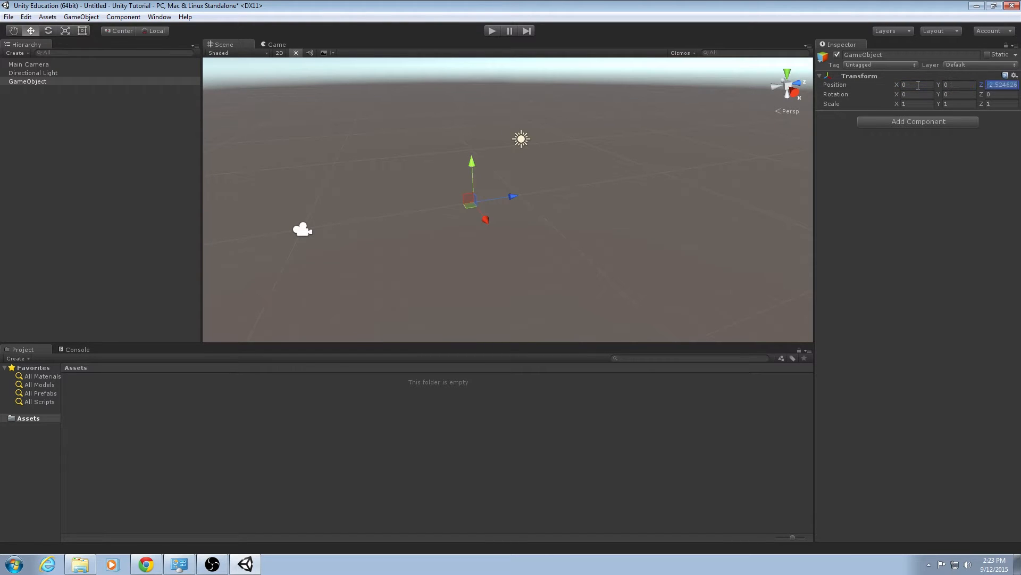
text(0)
key(Return)
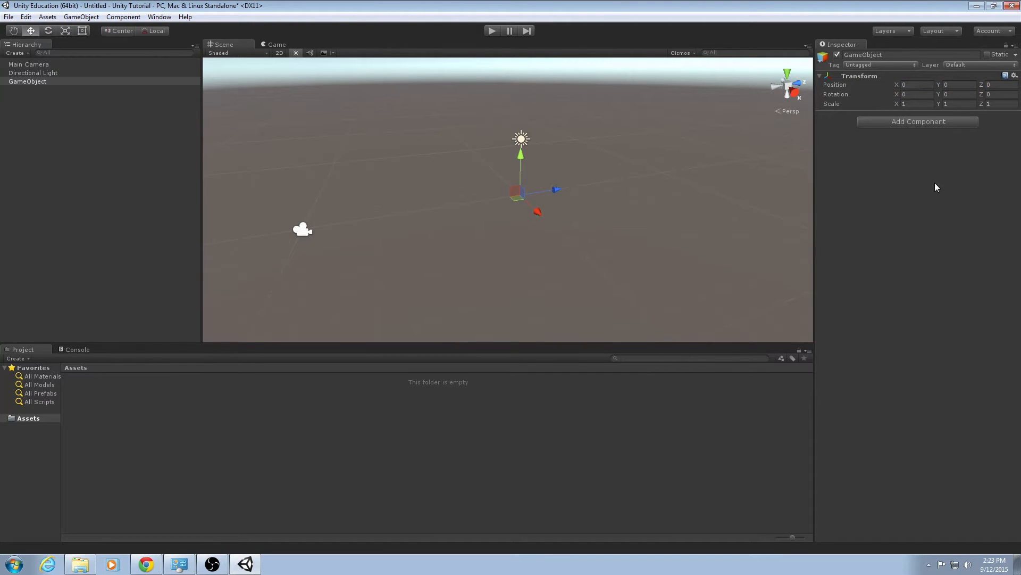
mouse_move(562, 195)
alt+mouse_down()
mouse_move(615, 193)
mouse_move(547, 202)
mouse_move(490, 186)
mouse_move(526, 197)
mouse_move(545, 190)
alt+mouse_up()
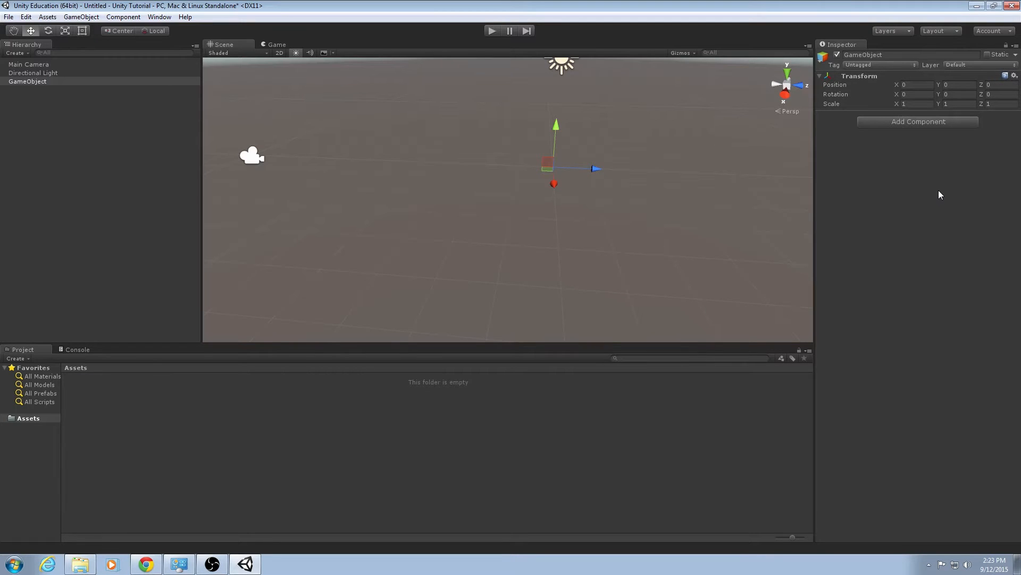
Add a Mesh Filter component to the GameObject.
click(937, 122)
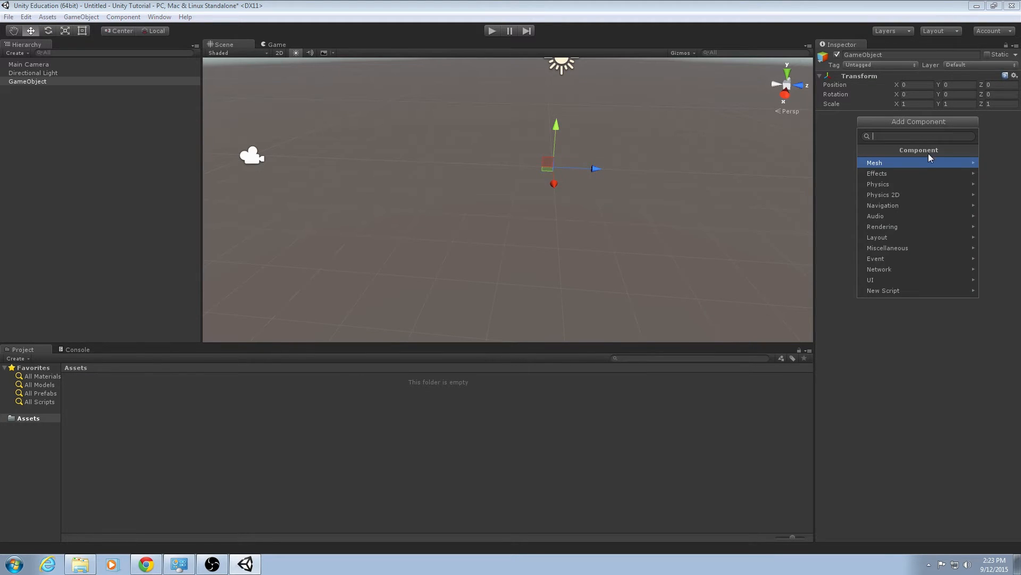
click(922, 227)
scroll(919, 218, down, 1)
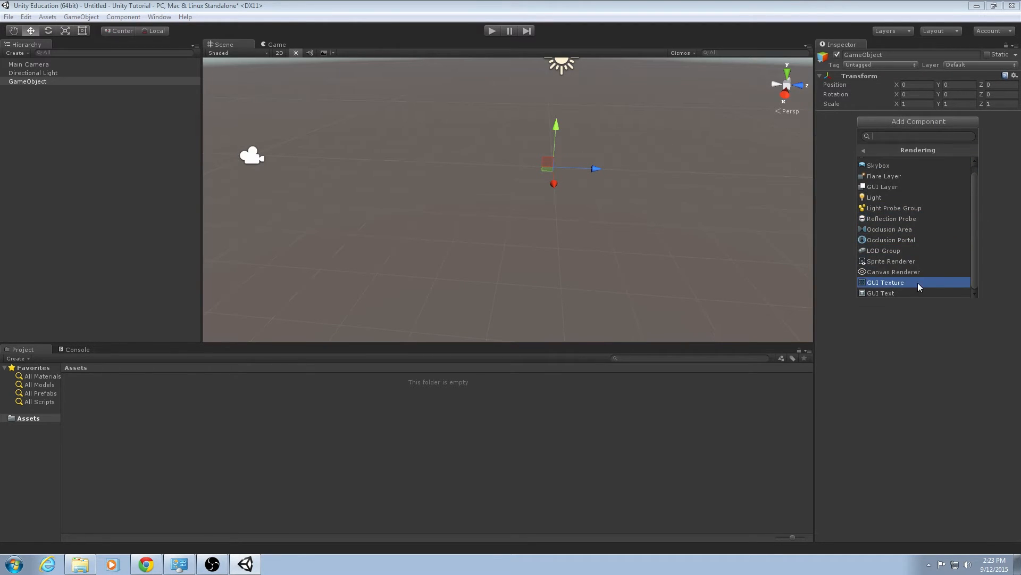
scroll(917, 277, up, 1)
click(904, 151)
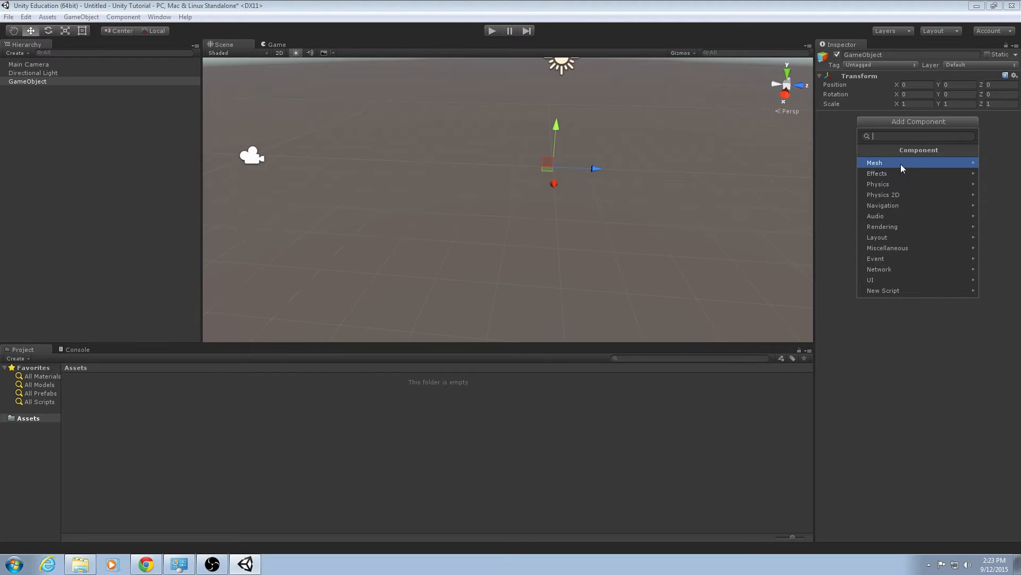
click(901, 163)
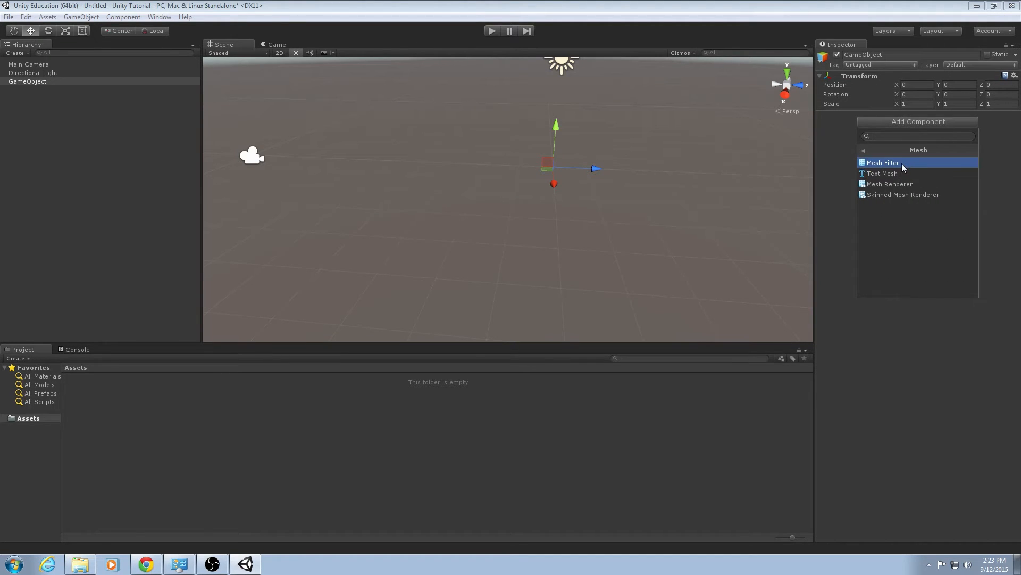
click(902, 163)
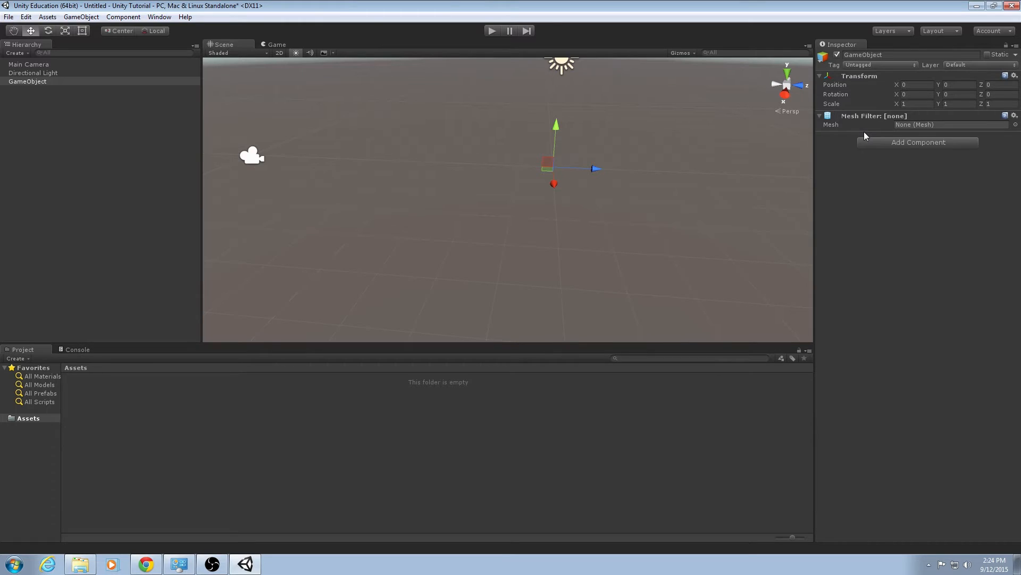
Assign the Cube mesh to the Mesh Filter.
click(979, 125)
click(1016, 125)
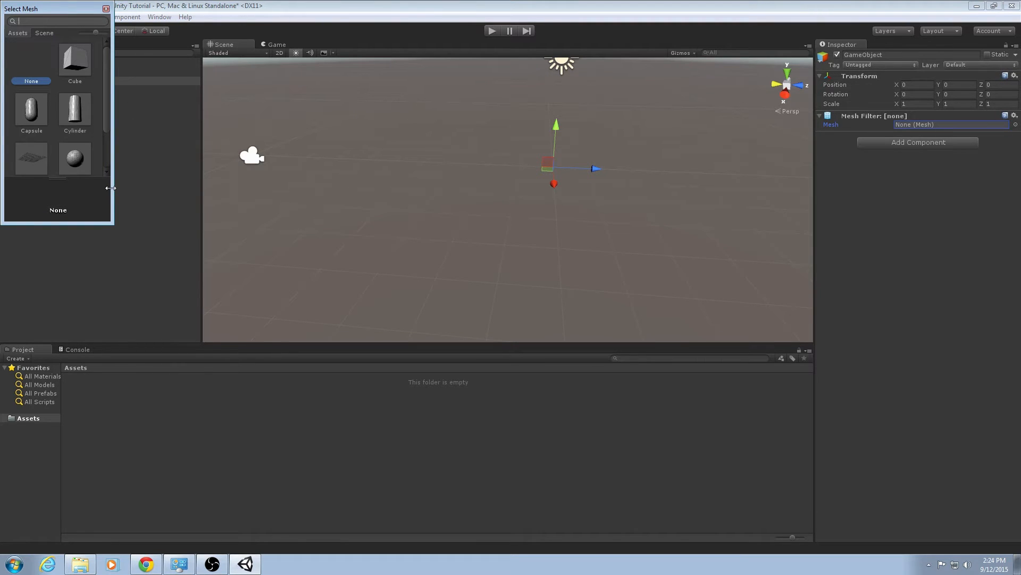
drag(110, 188, 219, 188)
drag(134, 12, 410, 122)
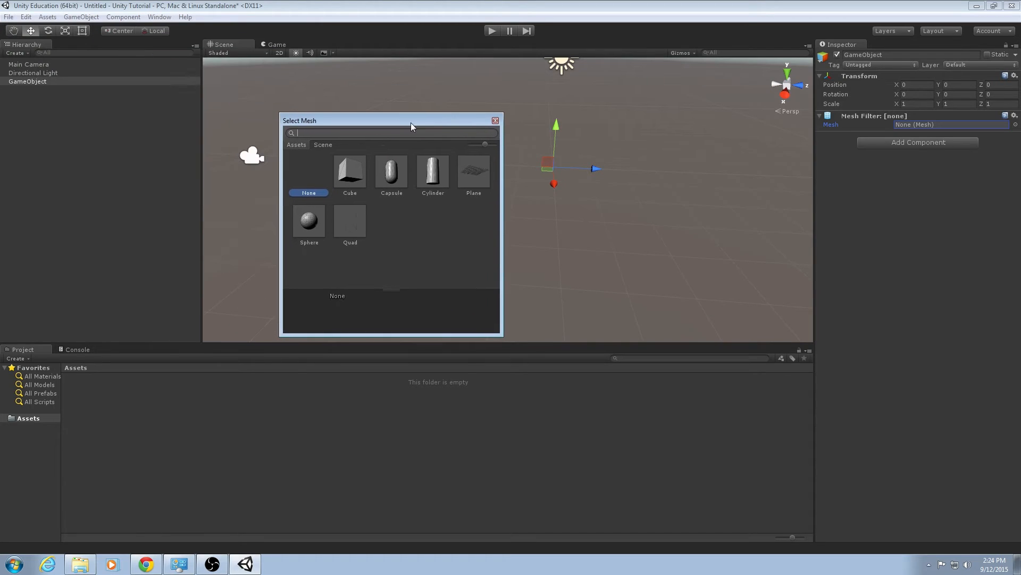
click(351, 183)
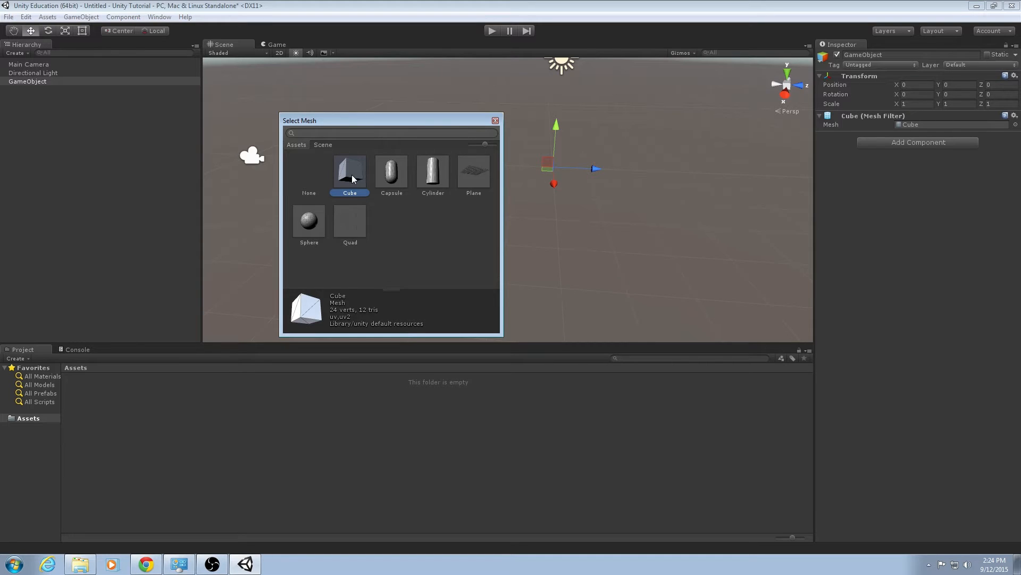
double_click(352, 176)
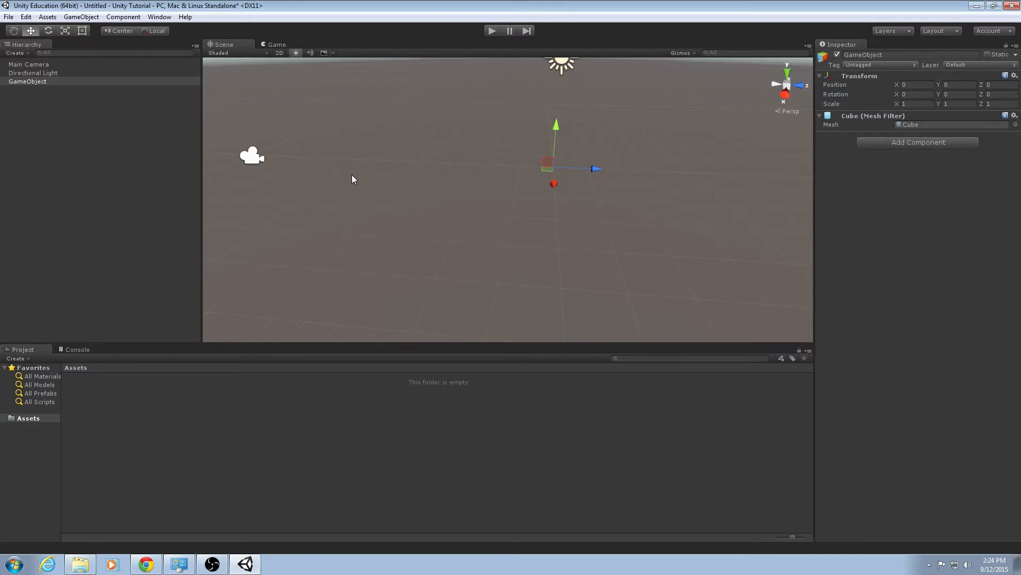
Add a Mesh Renderer component to the GameObject.
click(917, 125)
click(912, 143)
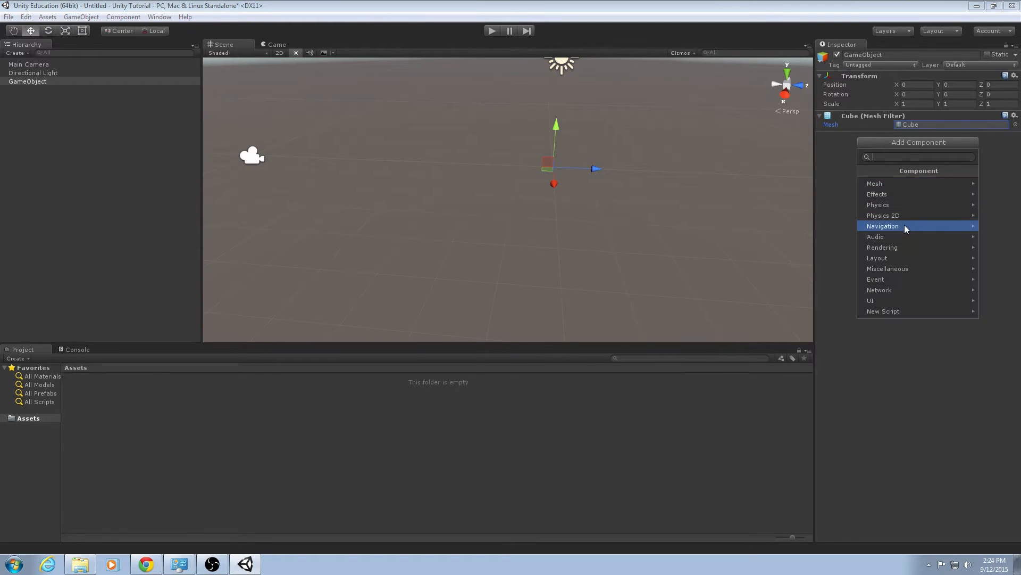
click(902, 246)
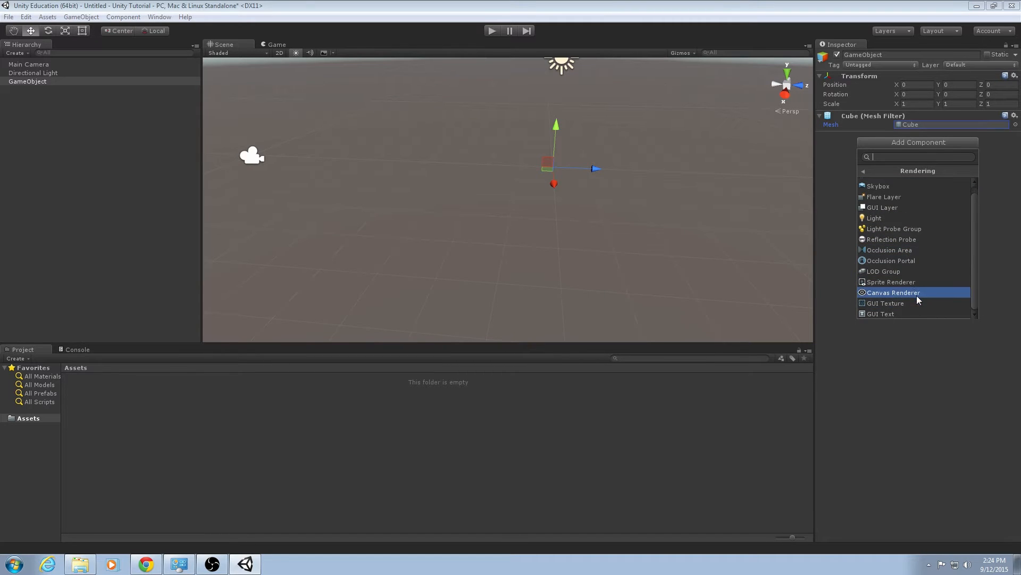
scroll(924, 282, up, 1)
scroll(910, 226, down, 1)
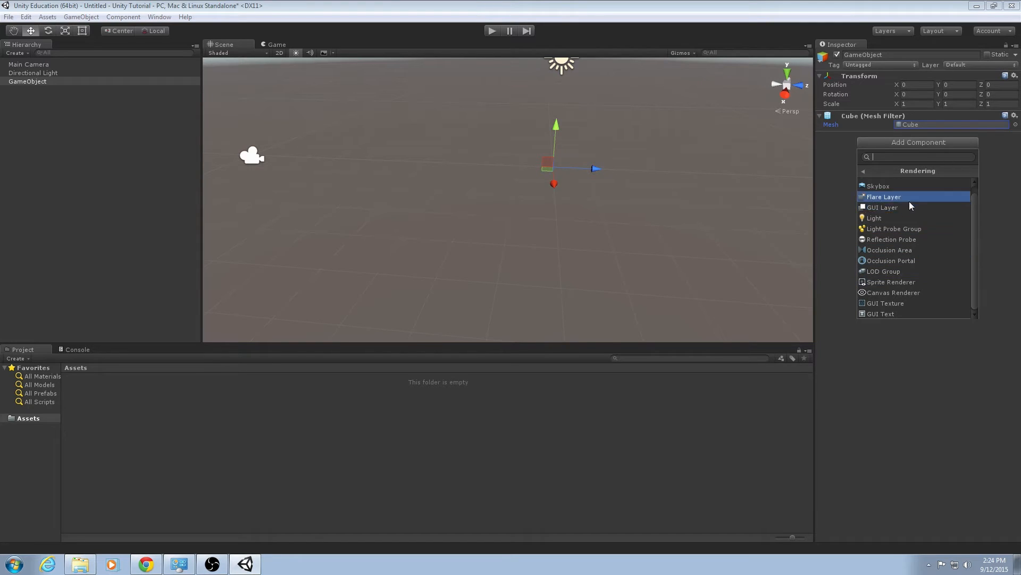
scroll(912, 295, up, 1)
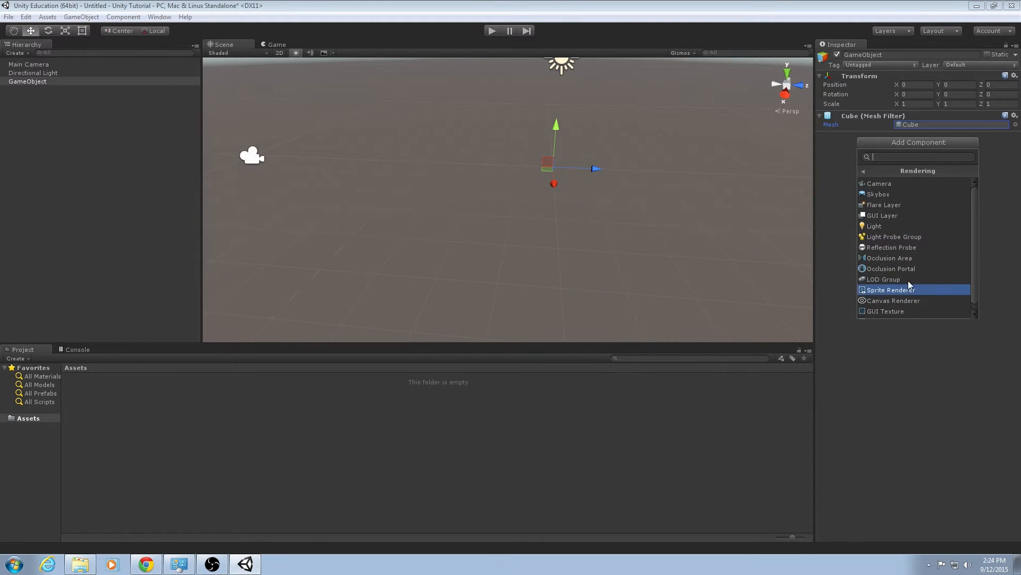
click(876, 171)
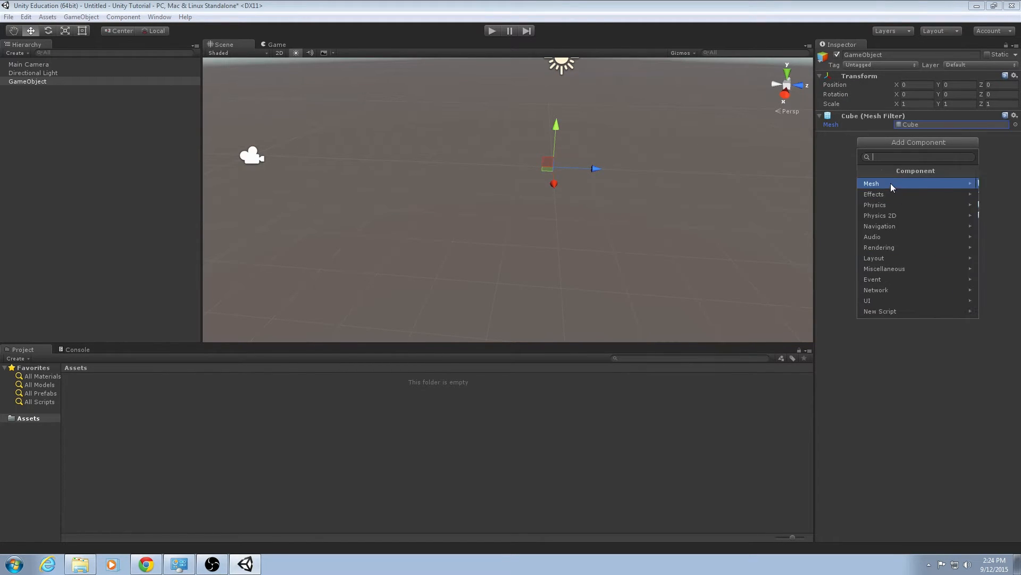
click(891, 184)
click(898, 210)
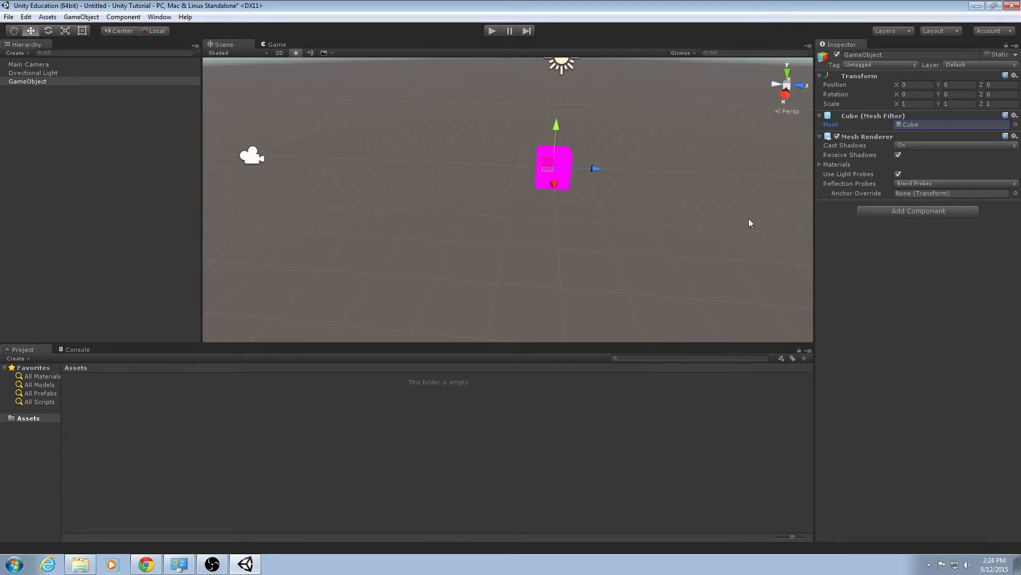
Assign the Default-Diffuse material to the Mesh Renderer's Element 0 slot.
alt+drag(646, 196, 580, 197)
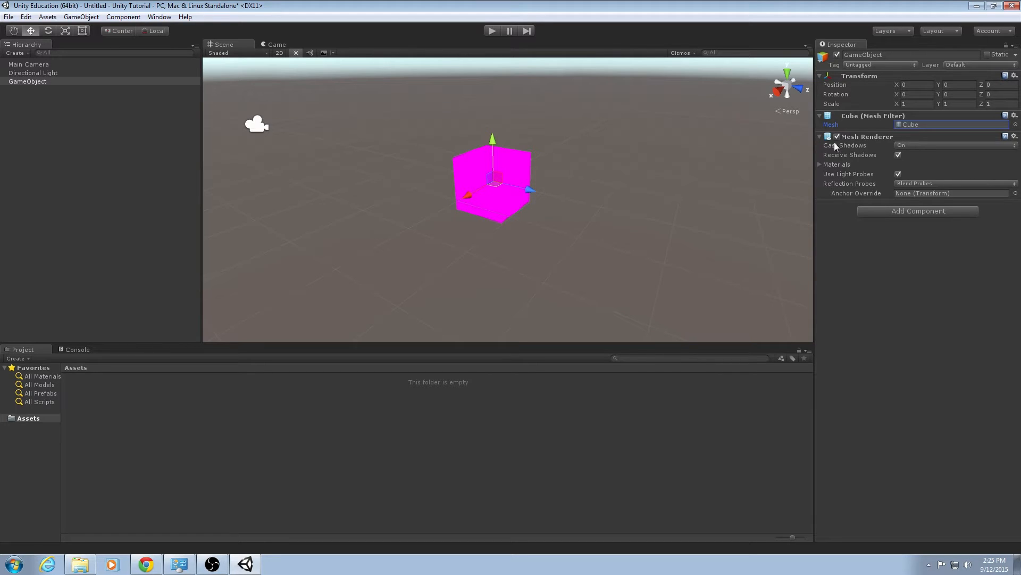
click(819, 165)
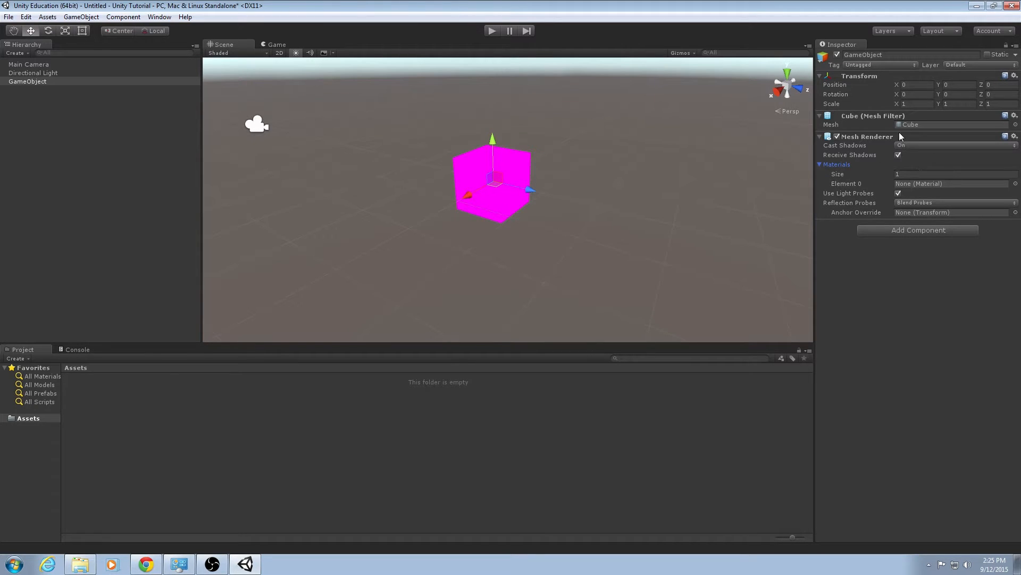
click(914, 184)
click(1015, 184)
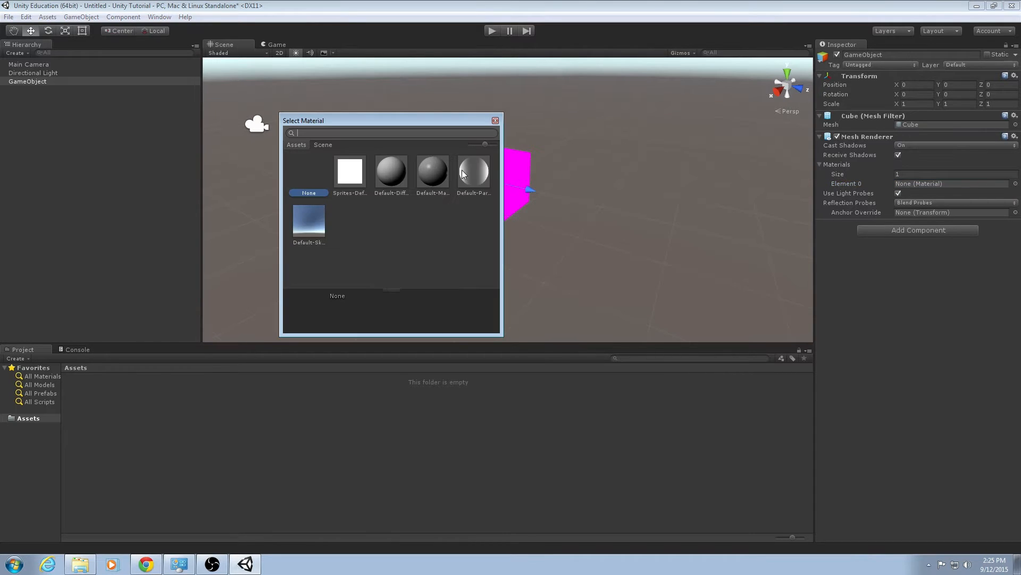
click(395, 174)
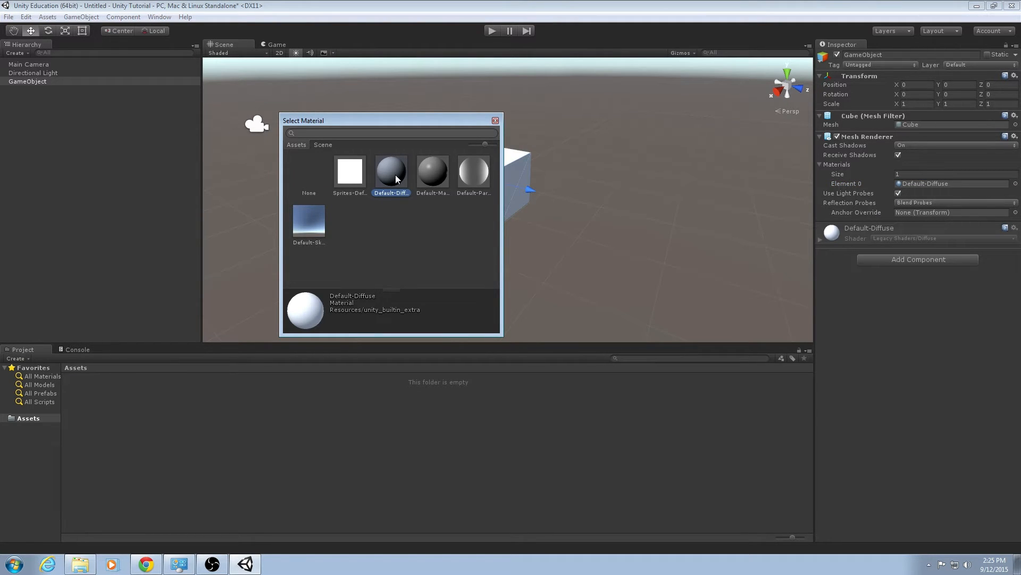
double_click(395, 174)
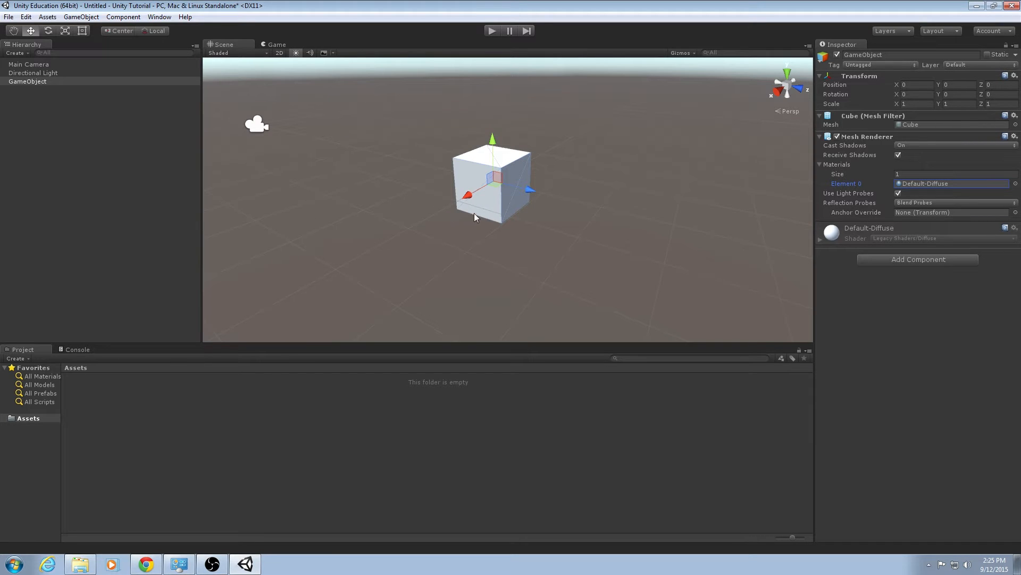
Orbit around the cube in the Scene view and select the Directional Light to examine it.
alt+drag(490, 219, 598, 229)
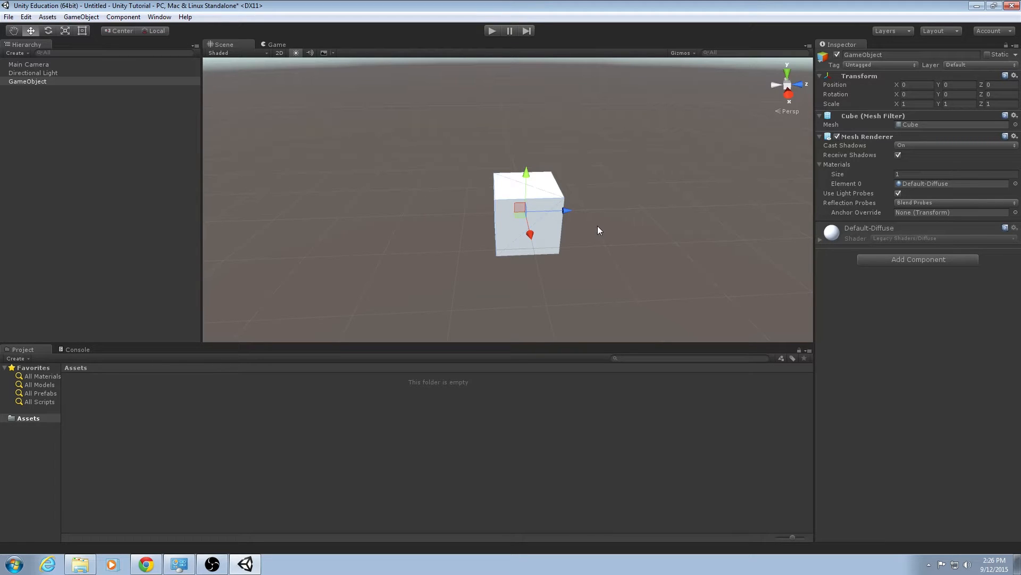
click(918, 184)
key(d)
right_drag(667, 235, 581, 193)
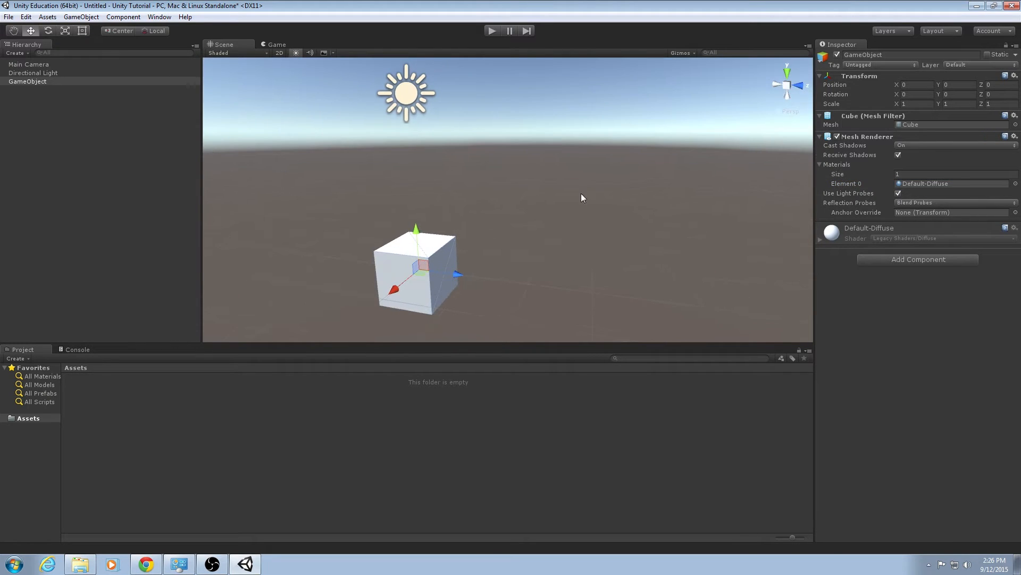
click(406, 96)
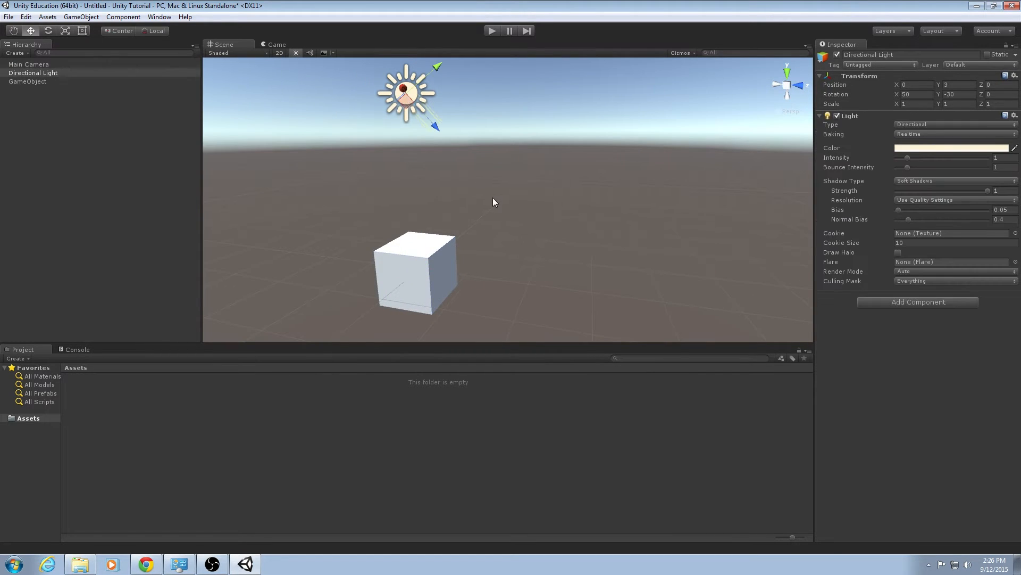
alt+drag(492, 198, 624, 220)
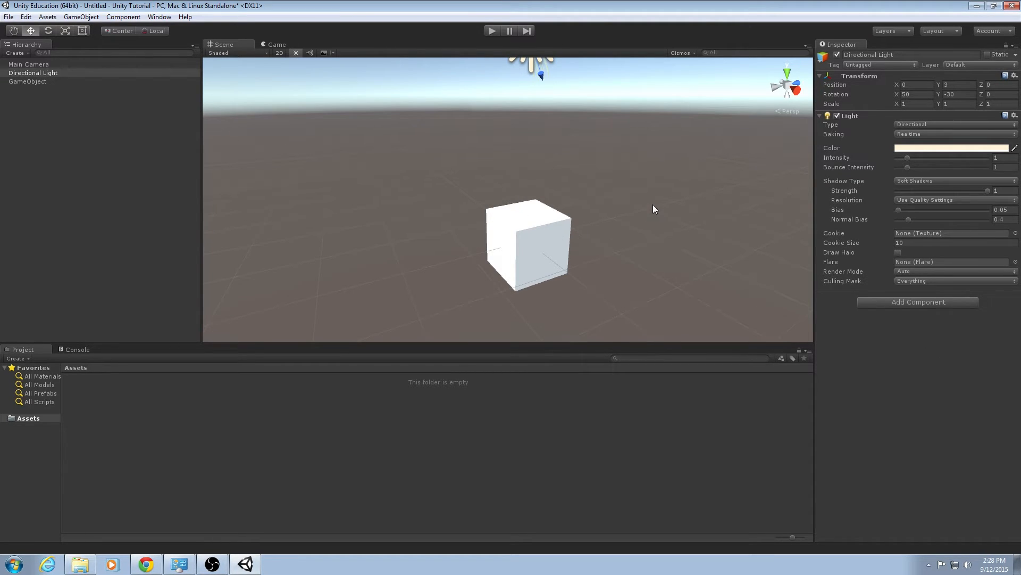
alt+drag(654, 200, 447, 167)
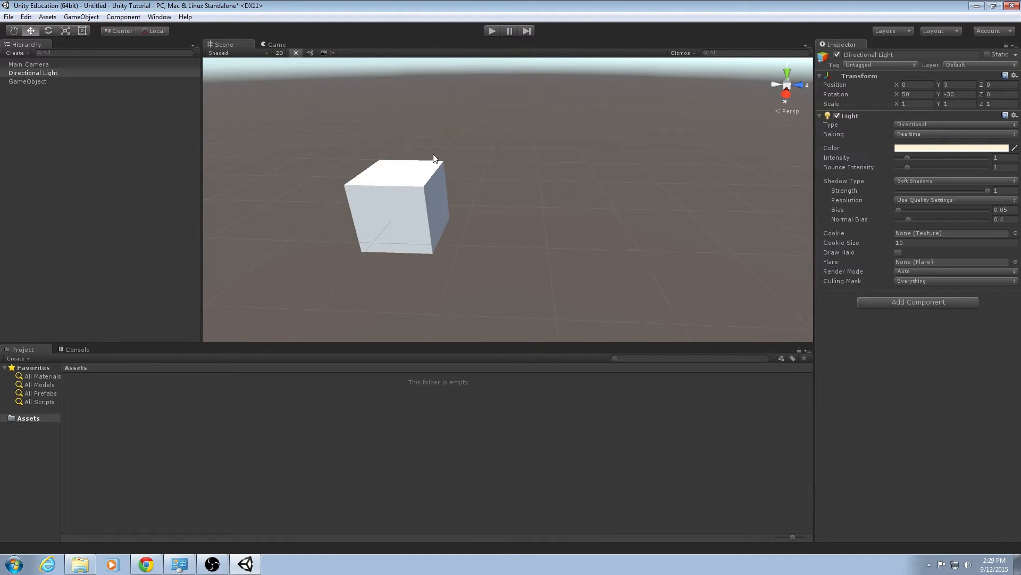
Select the Main Camera and compare what the Game view shows with its position in the Scene view.
click(279, 46)
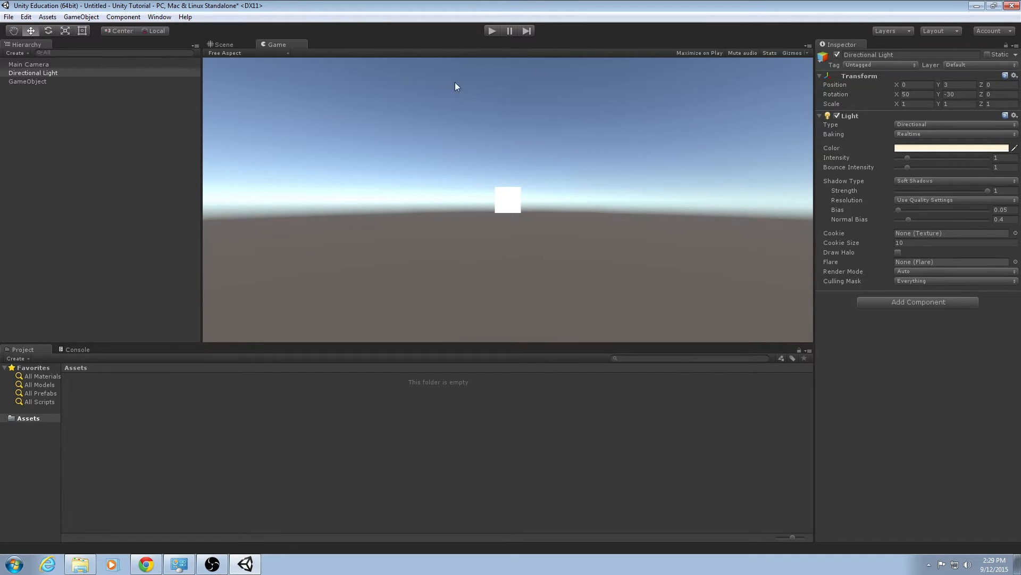
click(231, 45)
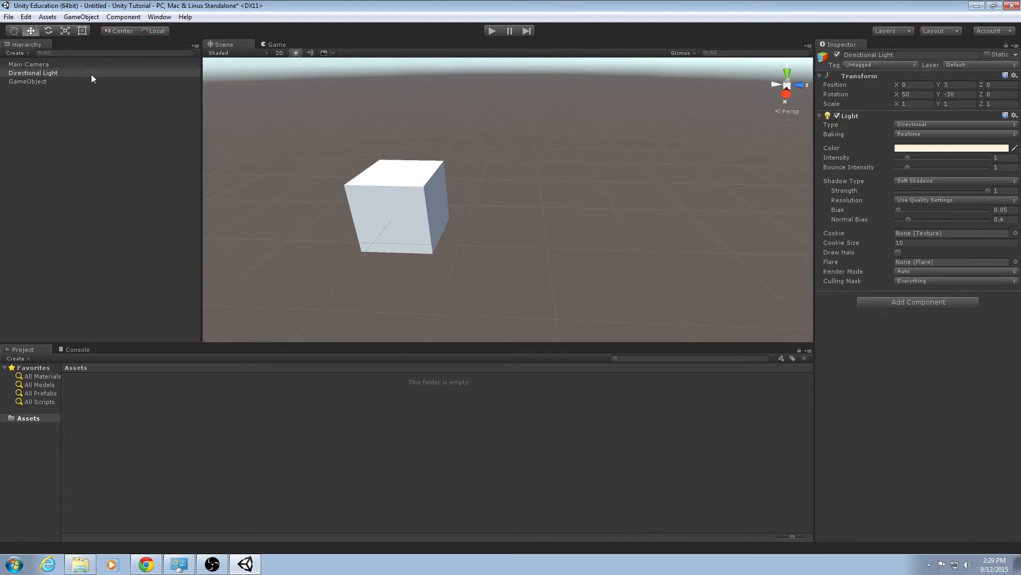
click(70, 64)
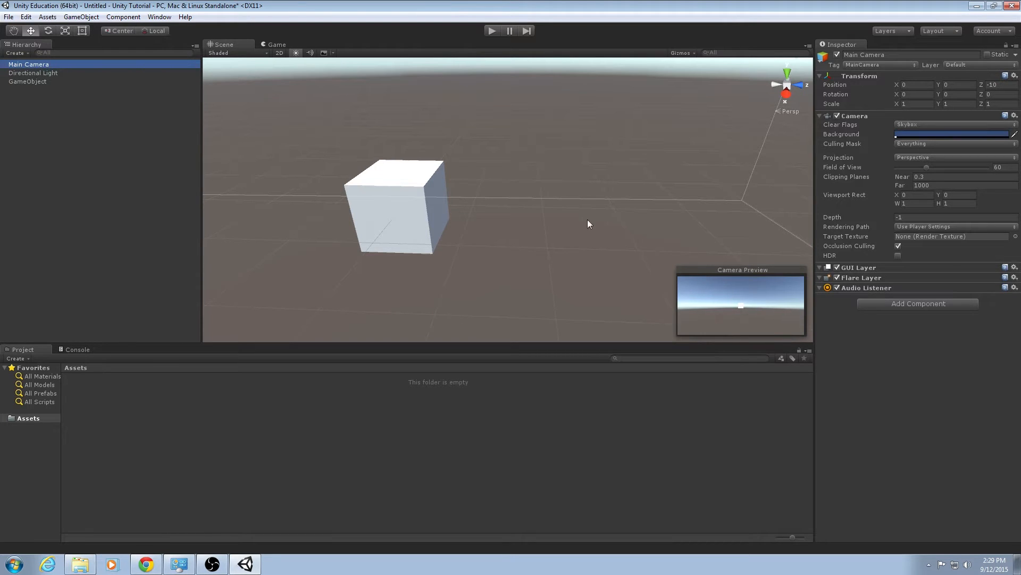
click(271, 44)
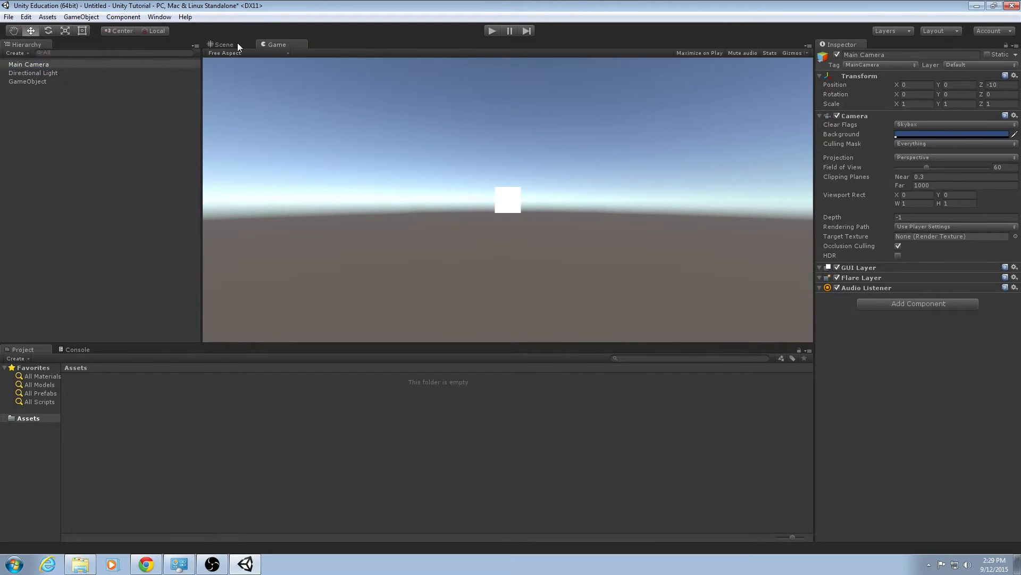
click(236, 42)
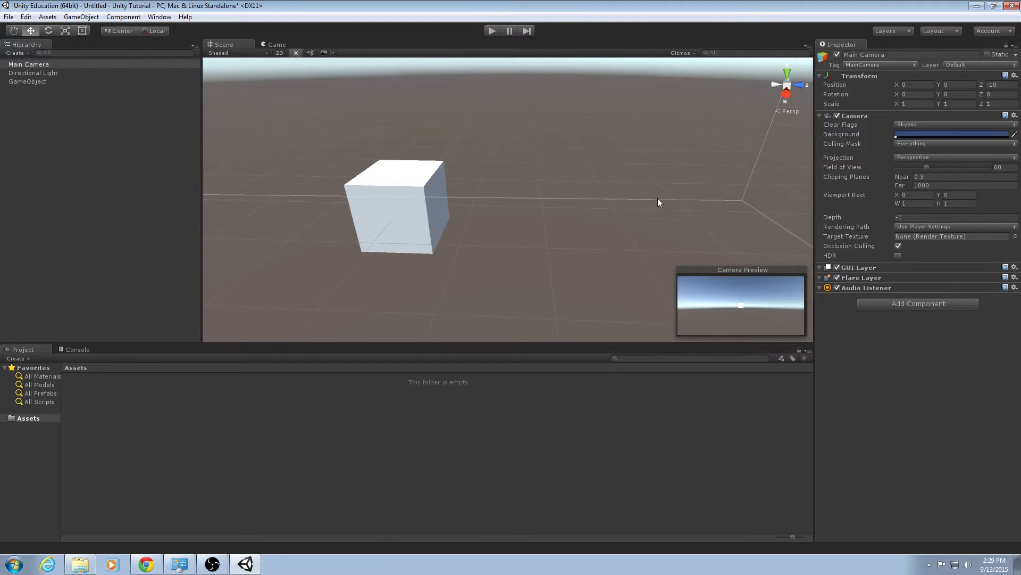
alt+drag(597, 218, 870, 145)
right_drag(871, 144, 869, 144)
key(s)
right_drag(617, 214, 608, 216)
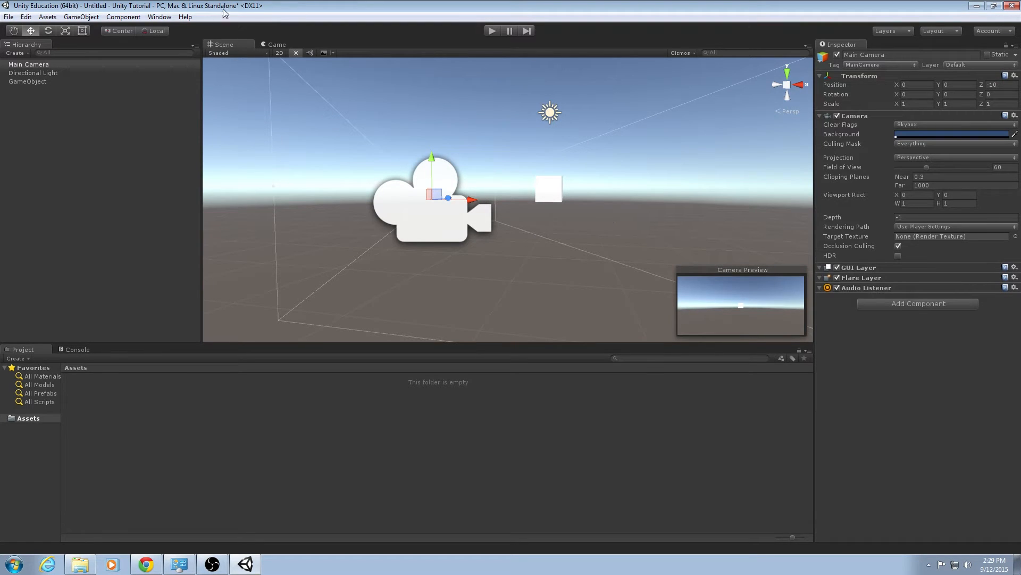
click(182, 65)
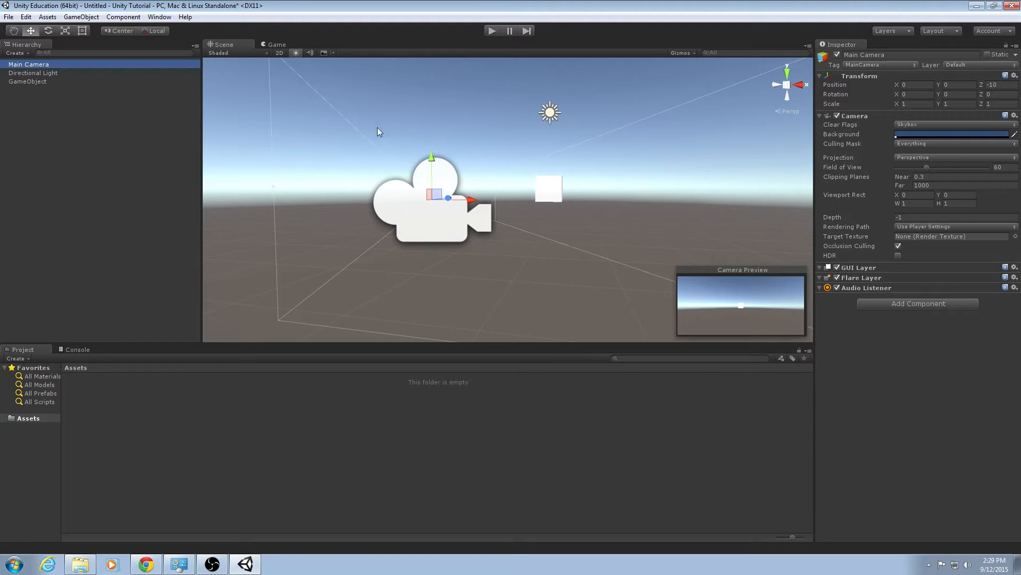
alt+drag(579, 120, 544, 209)
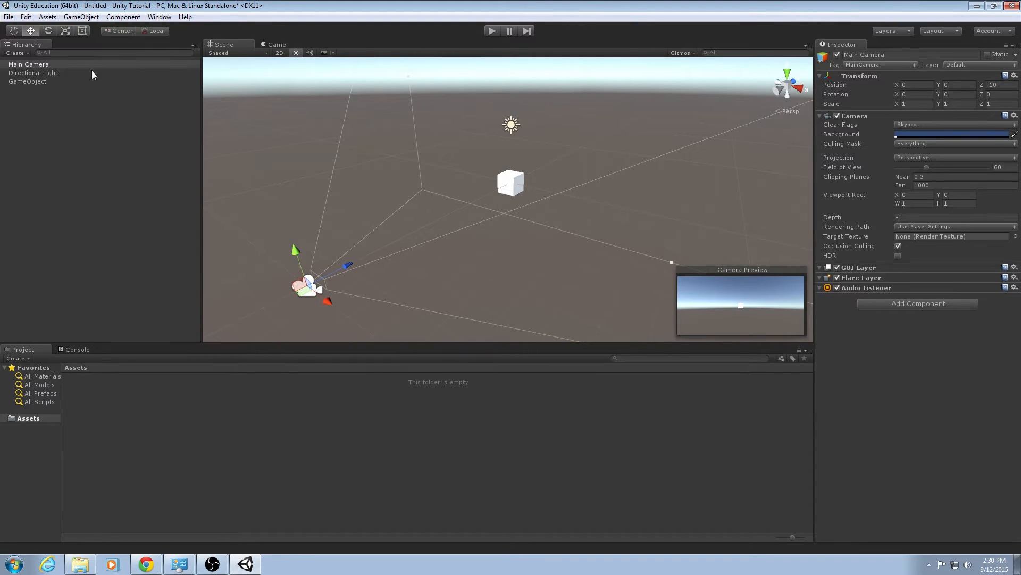
Add a Box Collider component to the GameObject.
click(102, 81)
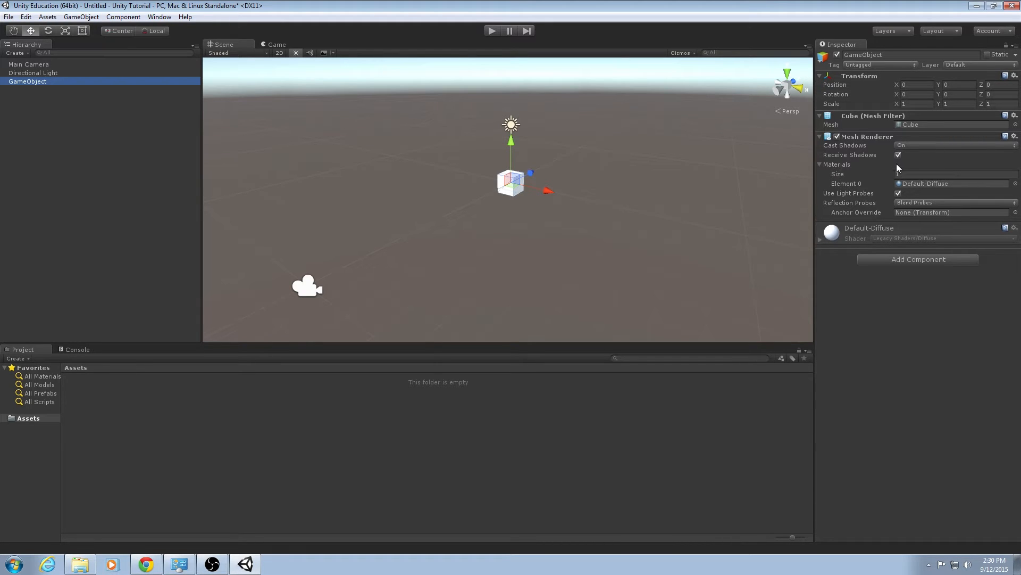
click(903, 260)
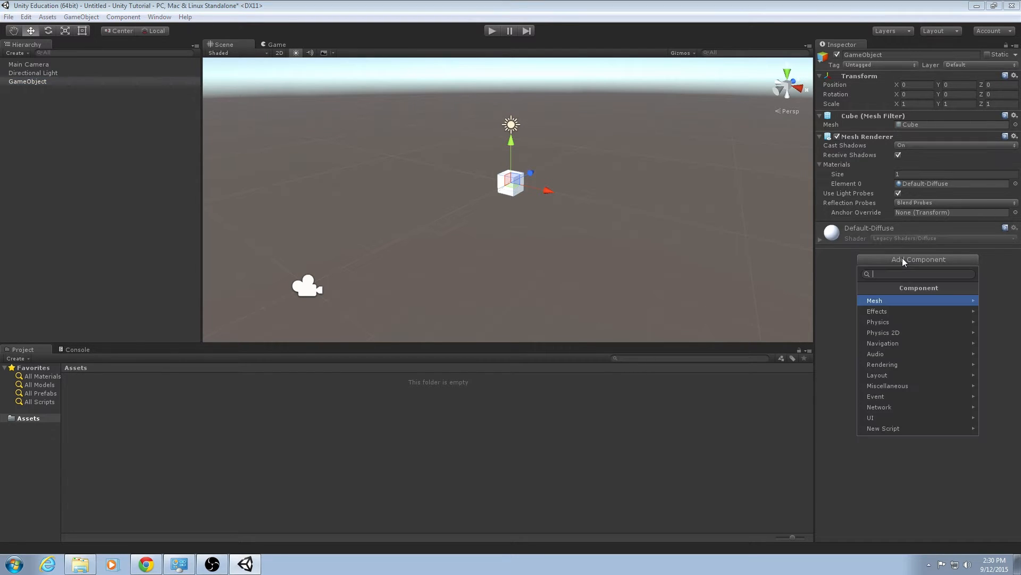
click(900, 321)
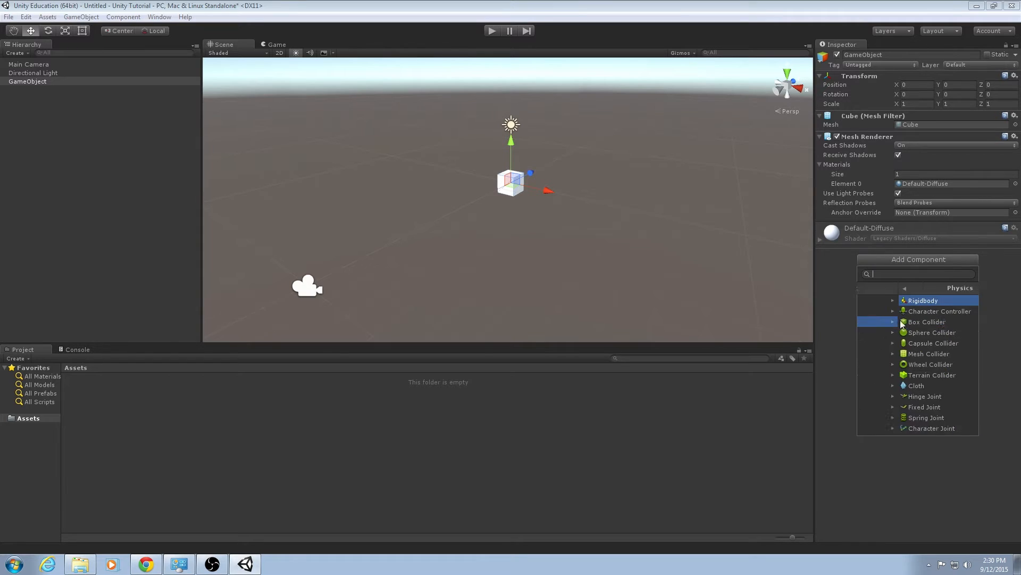
click(902, 322)
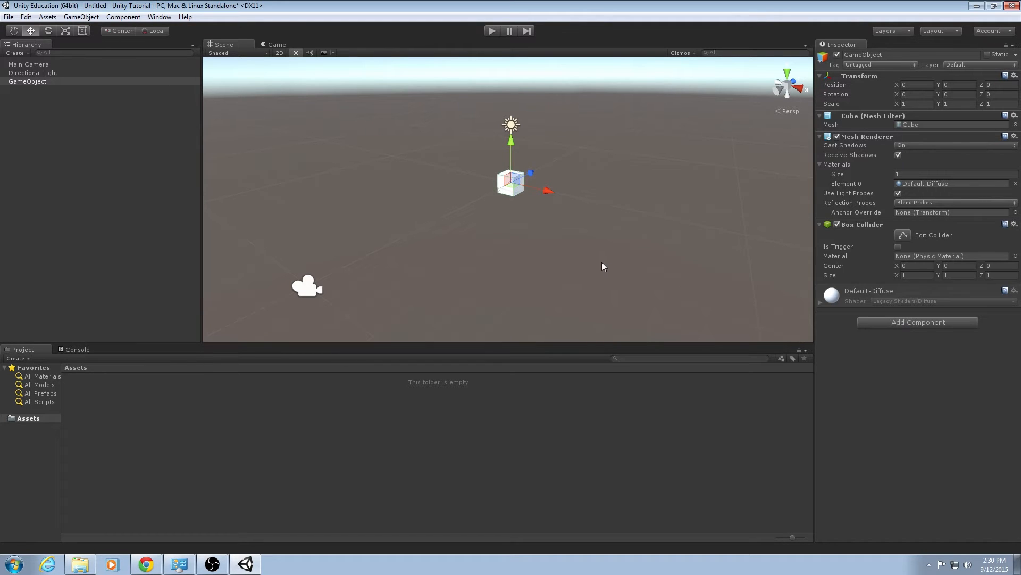
Disable the Mesh Renderer to view the Box Collider outline alone, then re-enable it.
right_drag(565, 229, 458, 216)
key(w)
key(d)
key(w)
key(a)
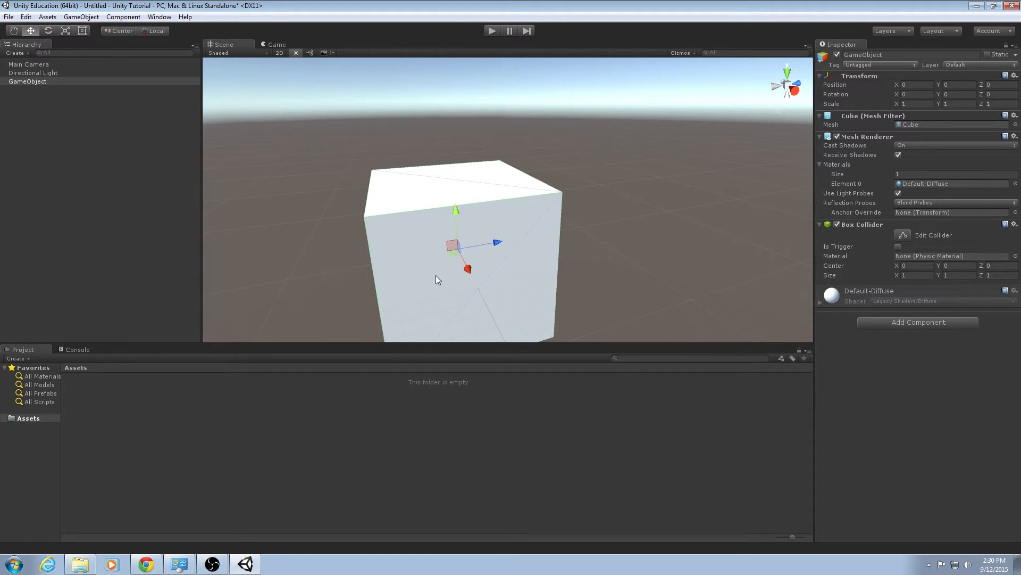
click(837, 137)
click(837, 137)
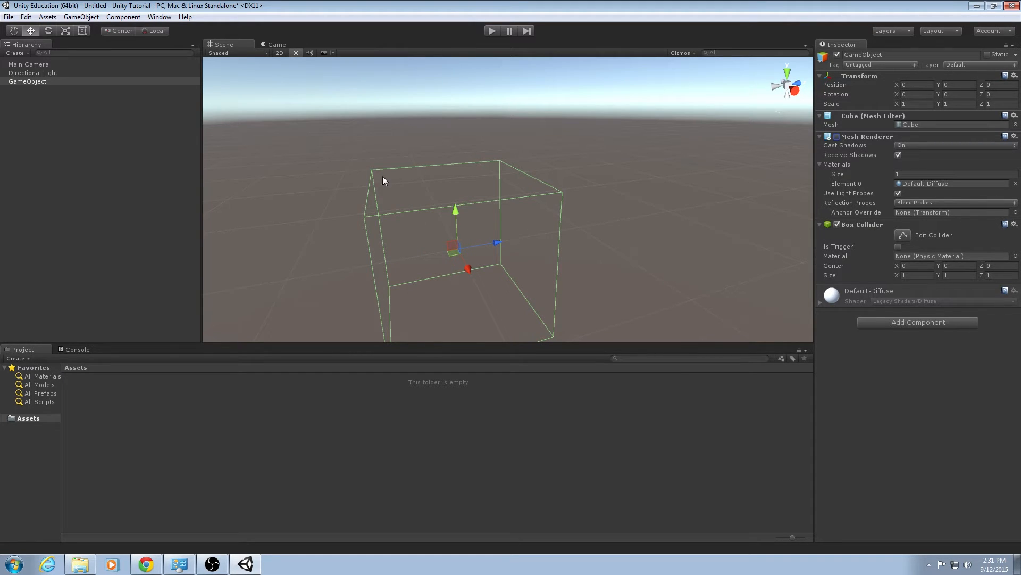
alt+drag(364, 234, 424, 241)
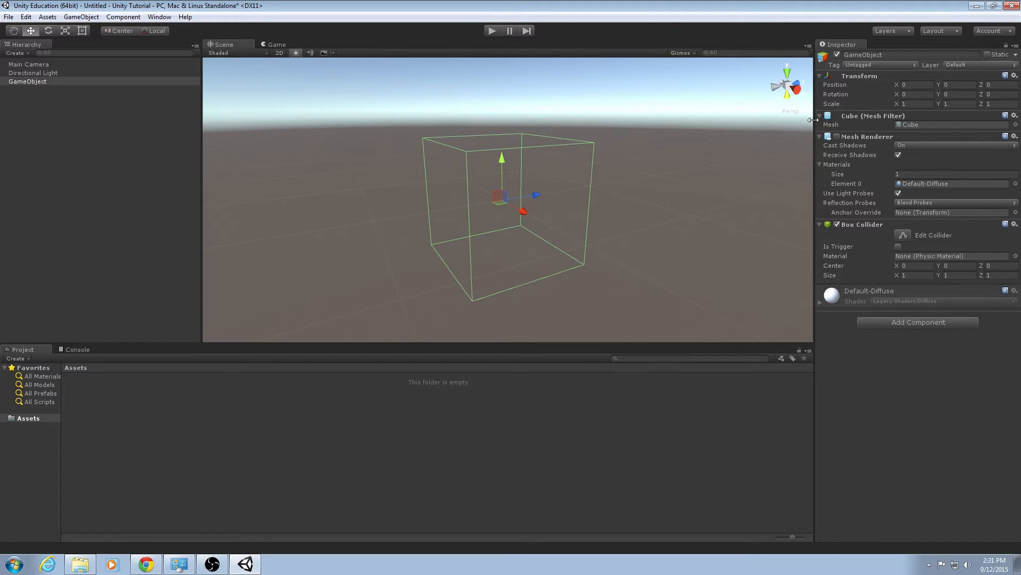
click(836, 136)
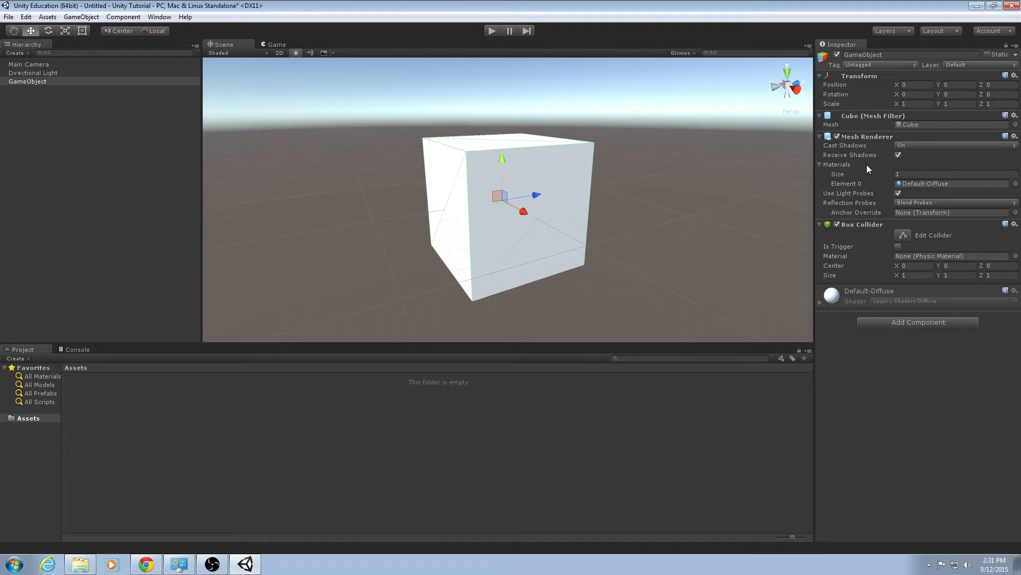
click(838, 225)
click(98, 393)
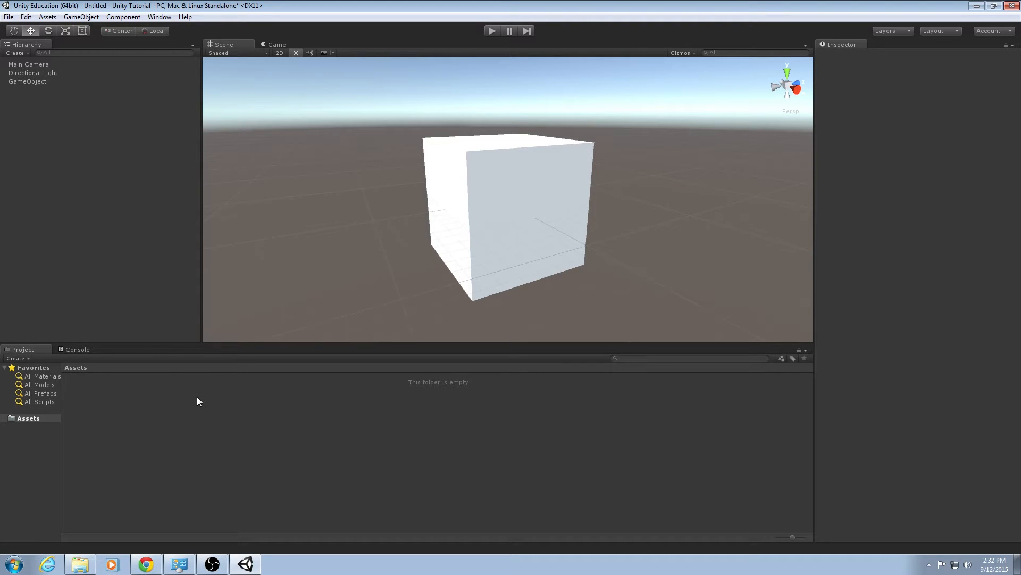
click(42, 81)
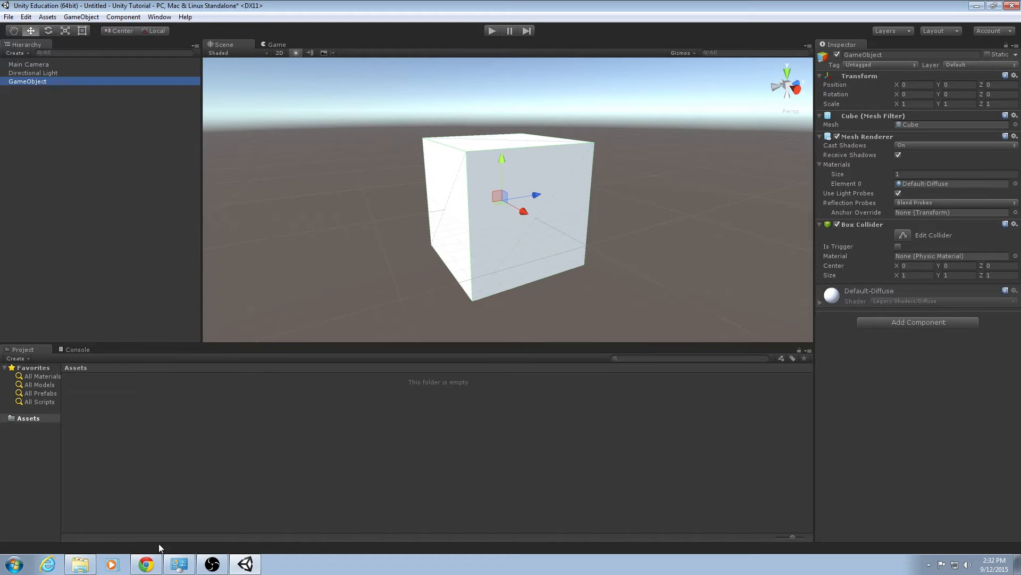
Open the project's Assets folder in Windows Explorer to examine its contents on disk.
click(142, 413)
right_click(133, 388)
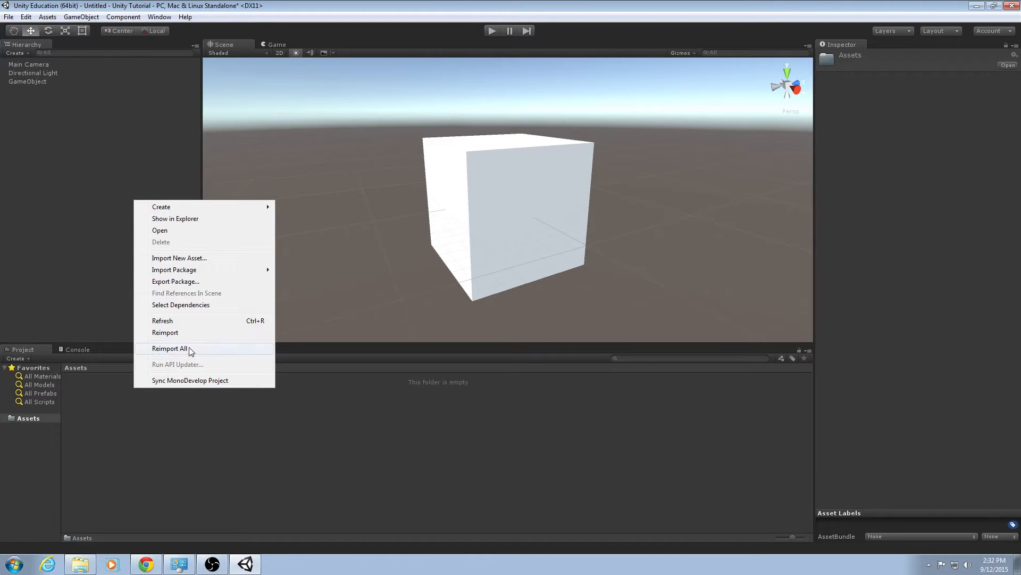
click(195, 220)
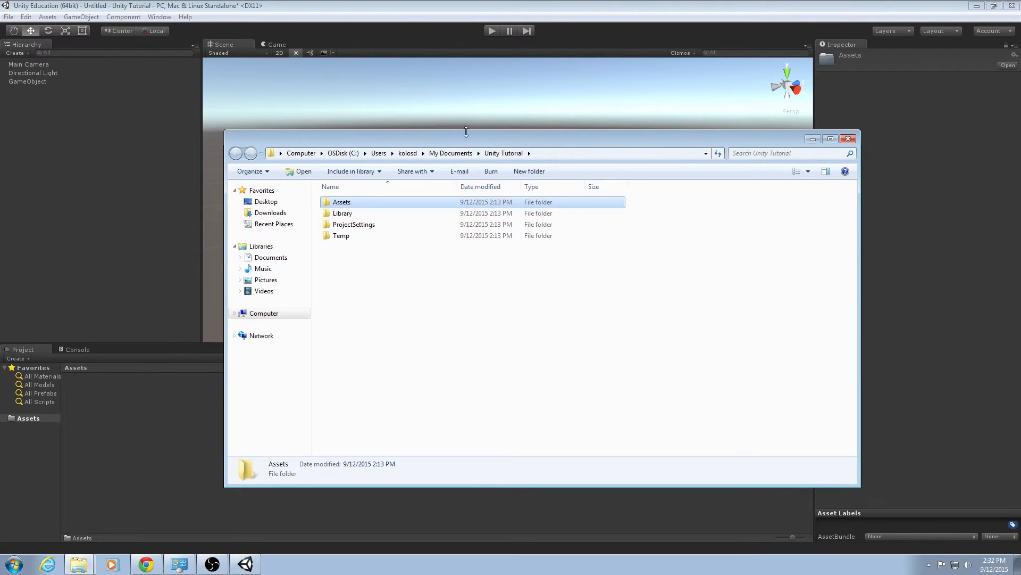
drag(490, 120, 494, 100)
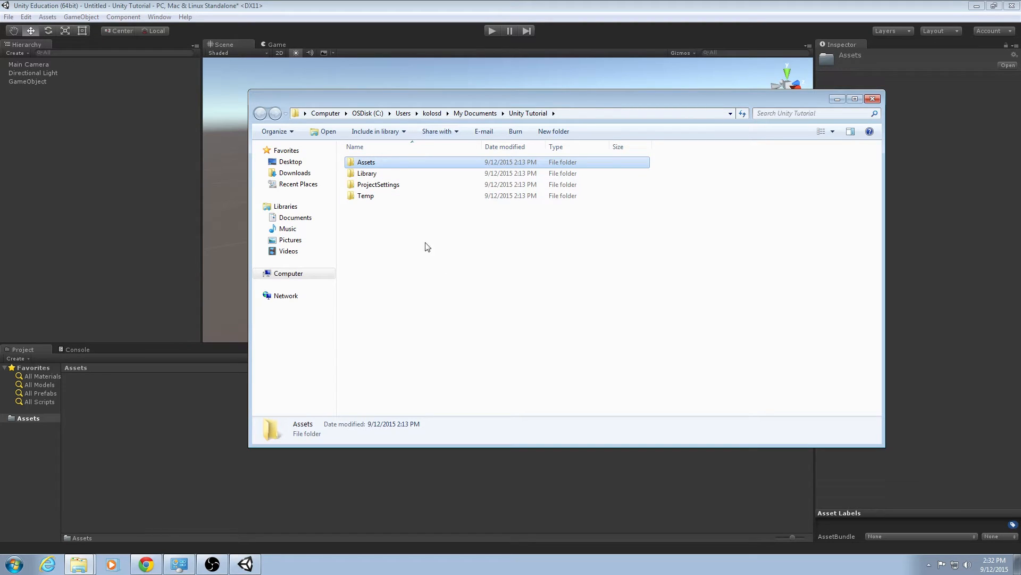
double_click(379, 163)
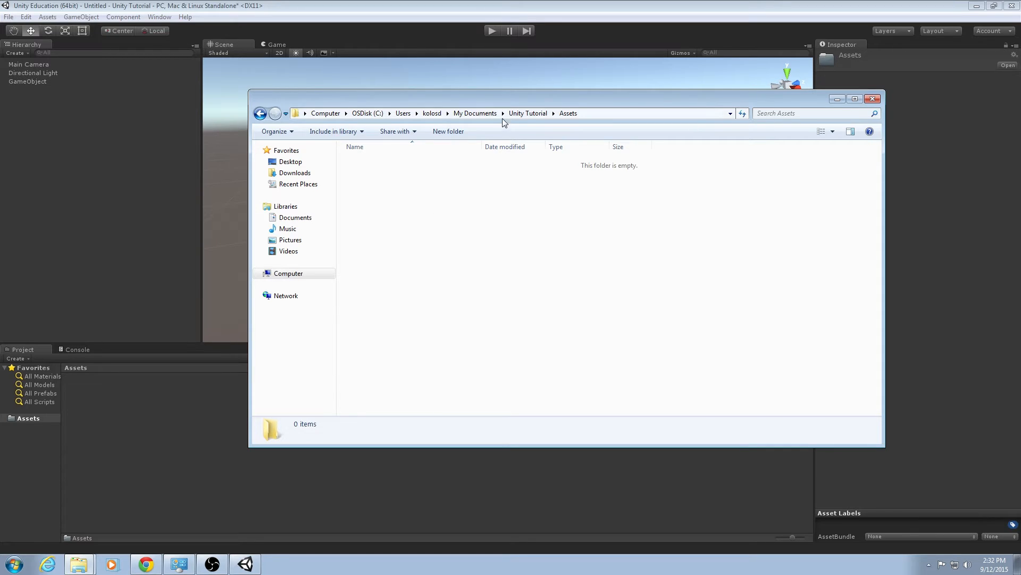
drag(542, 94, 640, 88)
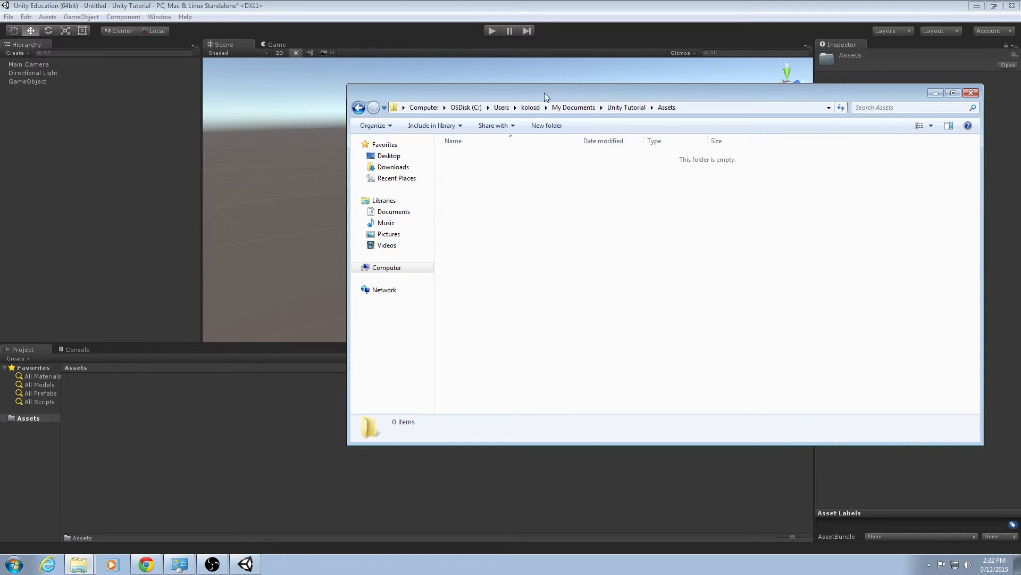
click(254, 418)
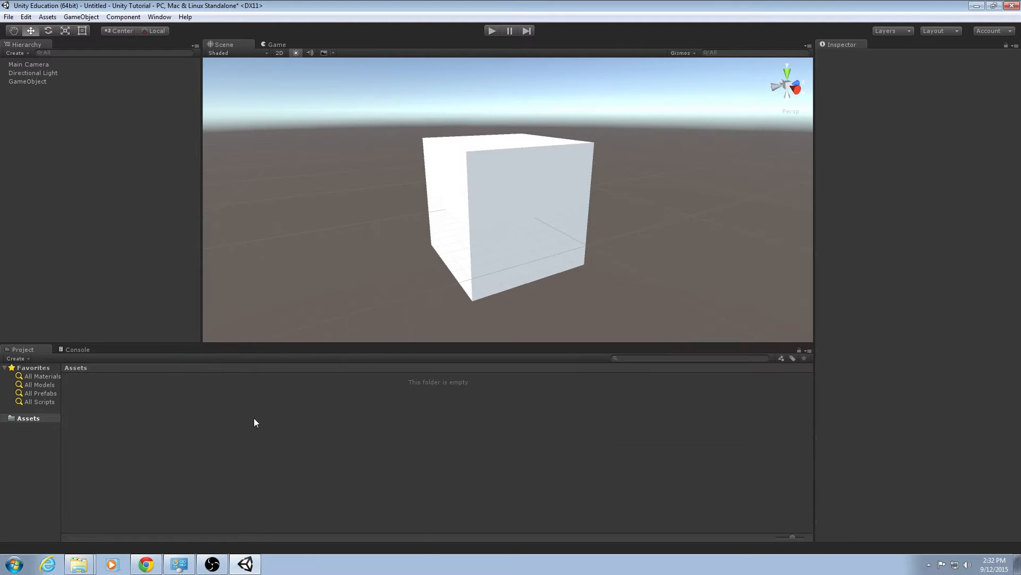
Save the GameObject as a prefab in Assets and check the new prefab file in the Explorer folder.
click(80, 82)
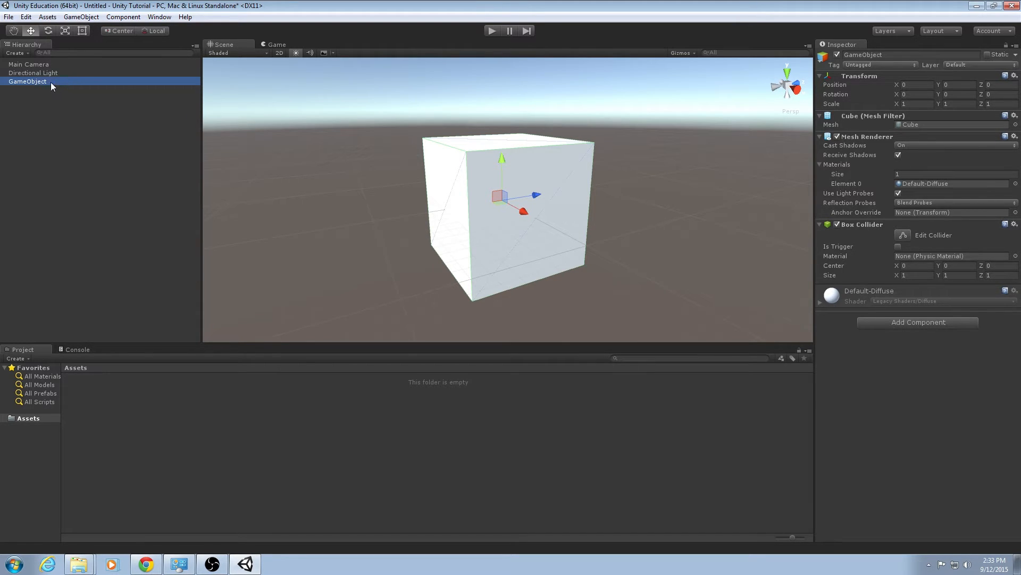
drag(46, 82, 141, 442)
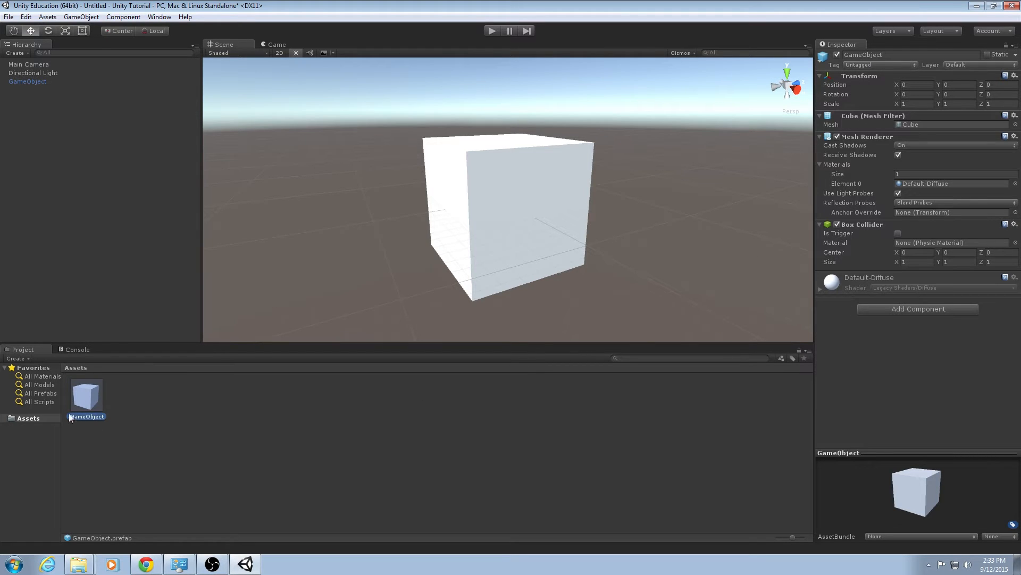
click(83, 567)
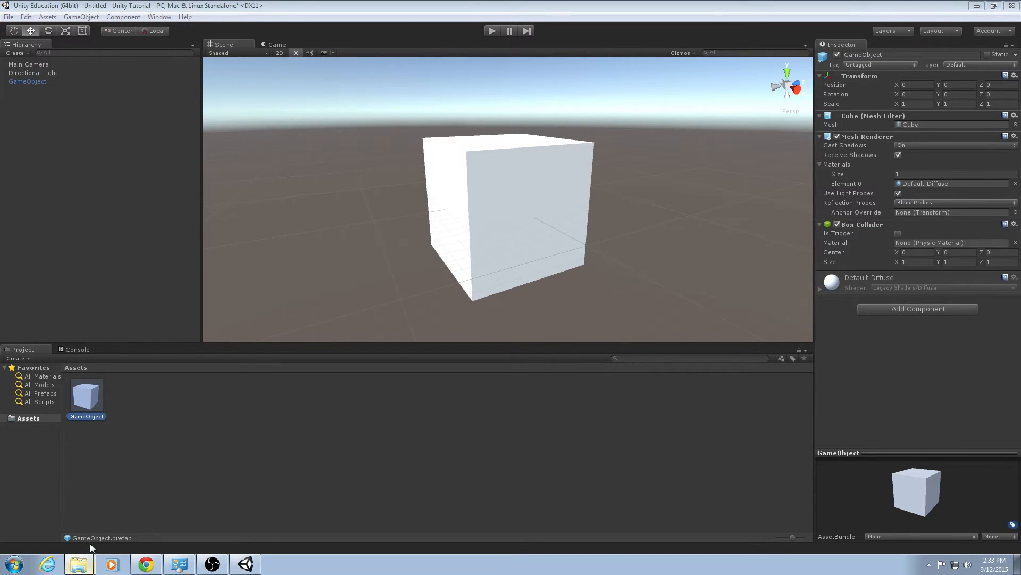
click(85, 542)
click(497, 159)
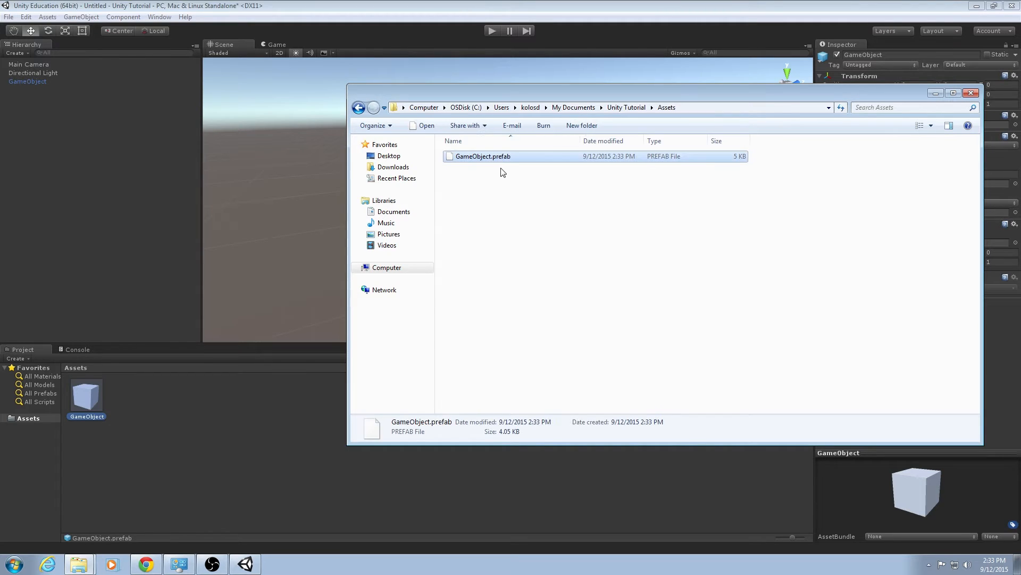
click(704, 233)
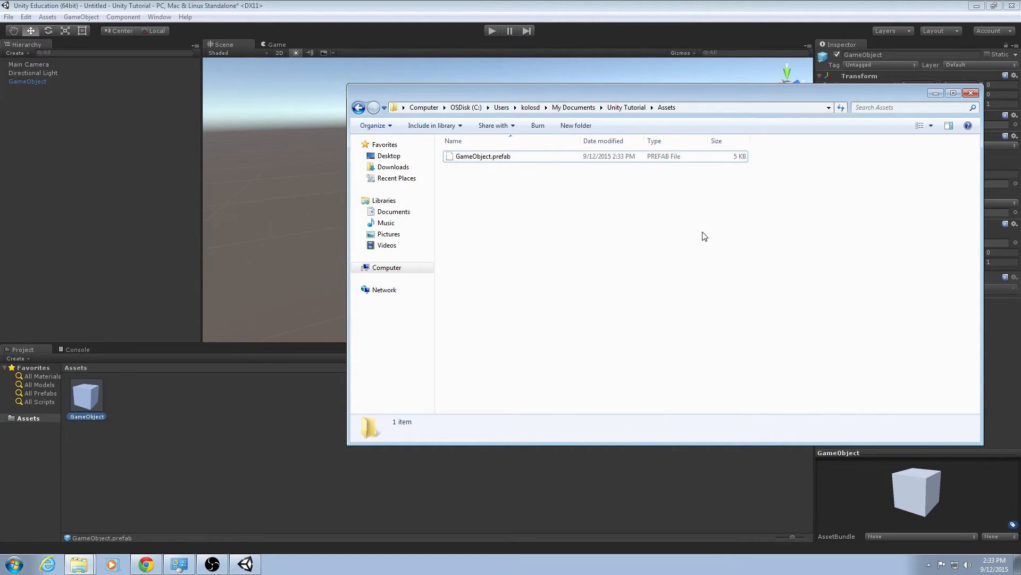
click(458, 11)
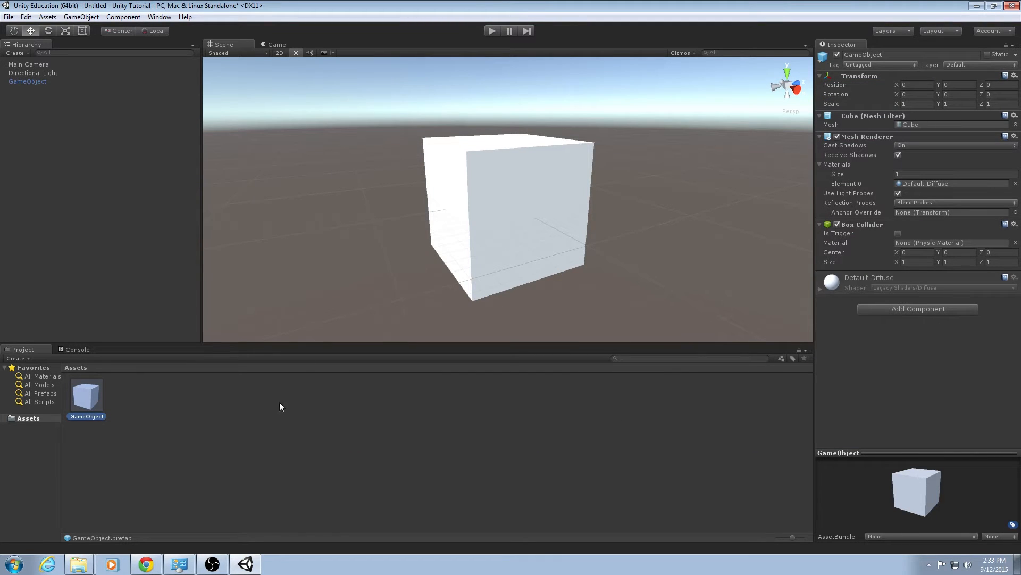
Place two instances of the prefab in the scene, then delete both instances.
right_drag(351, 230, 358, 262)
scroll(357, 255, down, 6)
drag(93, 403, 355, 202)
drag(106, 397, 375, 262)
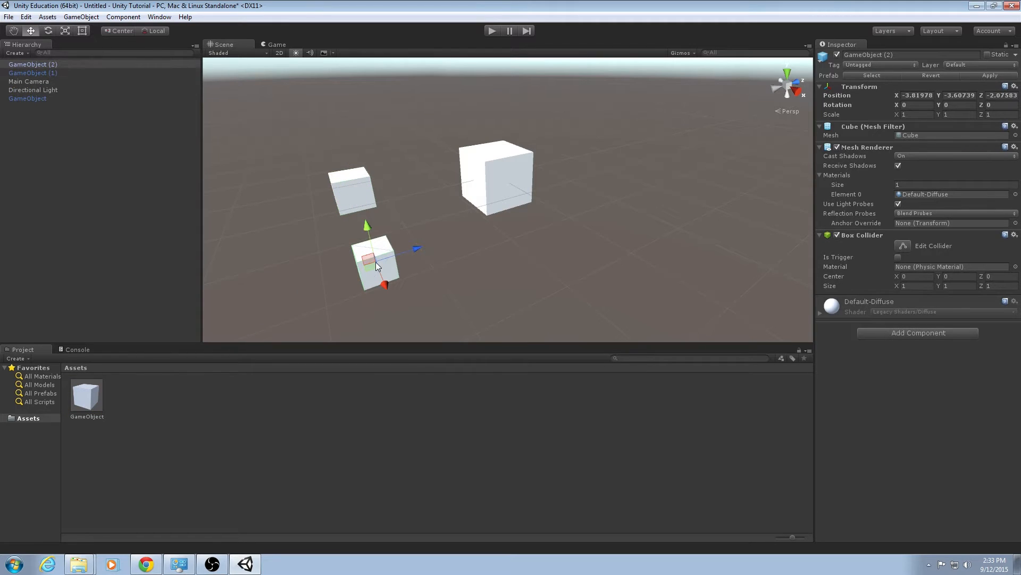
ctrl+click(61, 72)
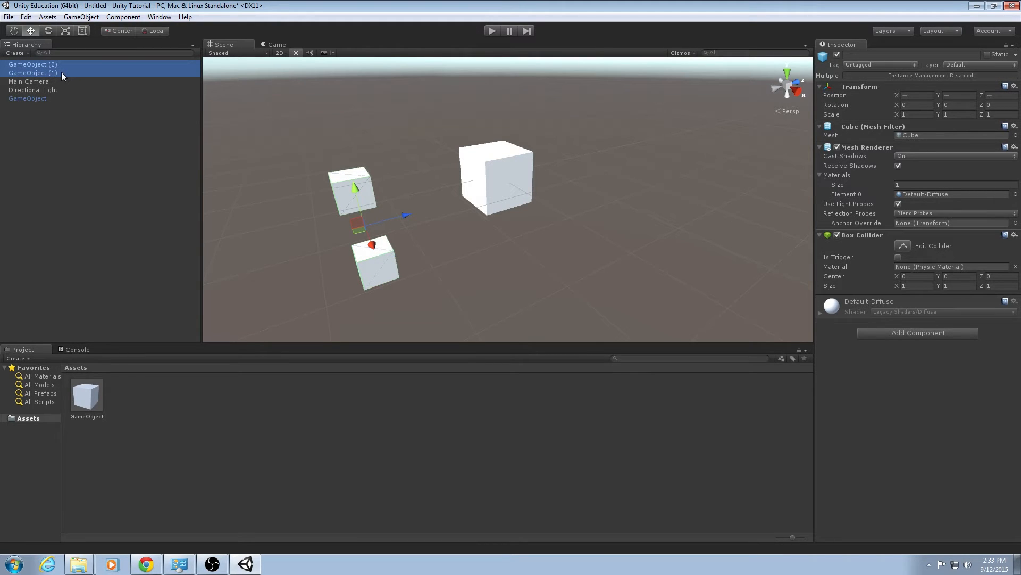
key(Delete)
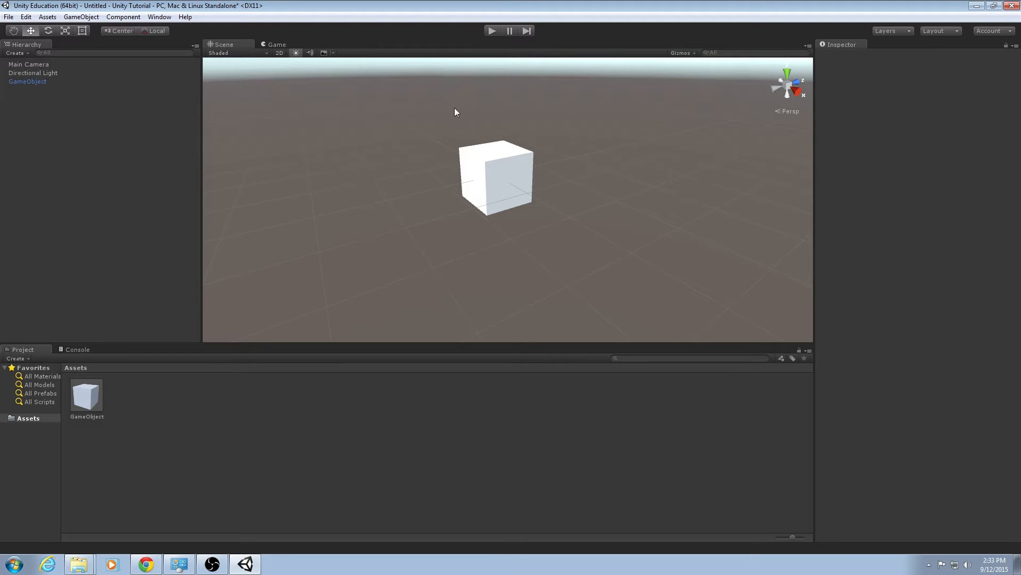
Add a Rigidbody component to the GameObject.
alt+drag(454, 112, 396, 184)
click(88, 82)
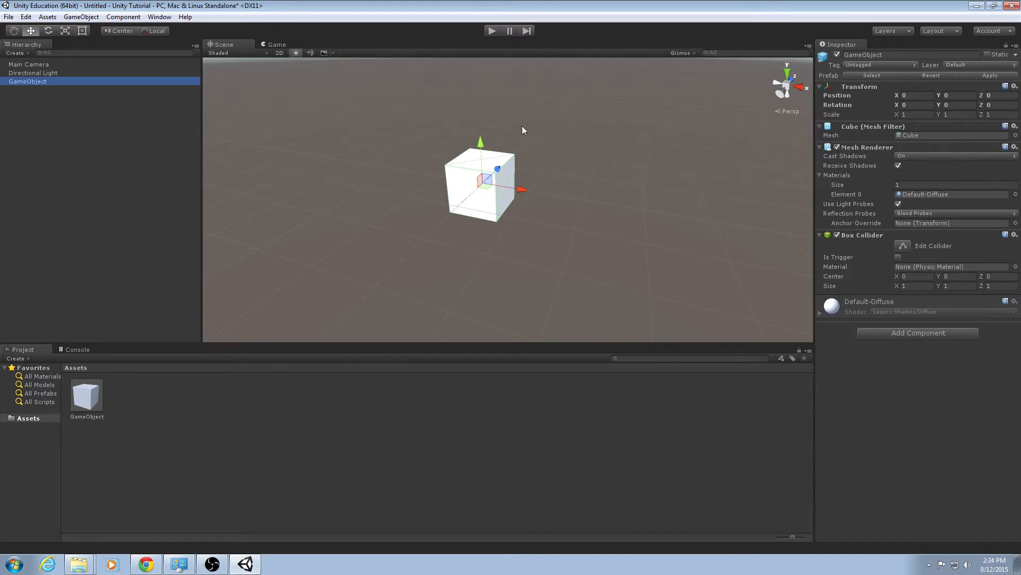
click(934, 334)
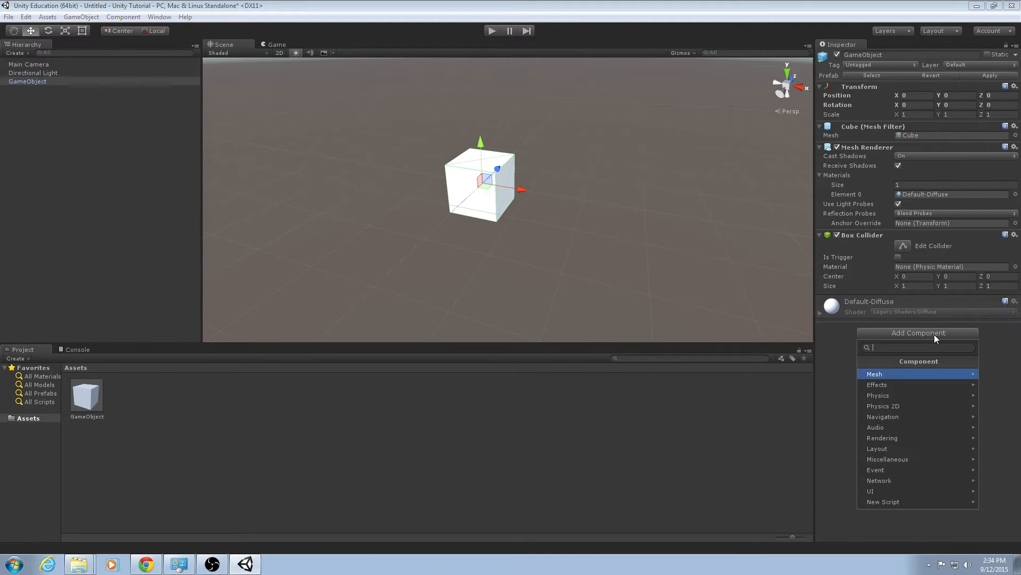
click(898, 395)
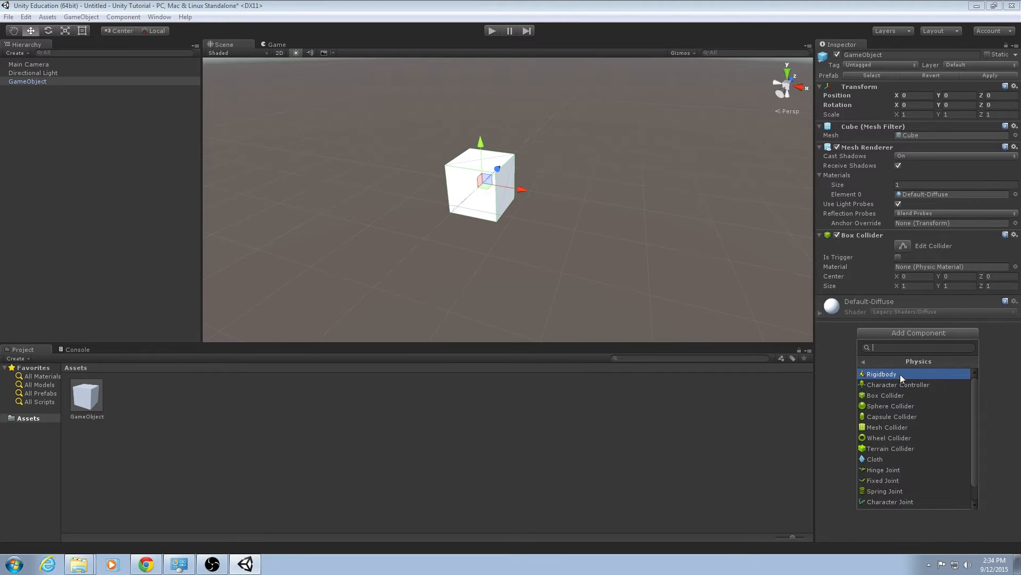
click(899, 375)
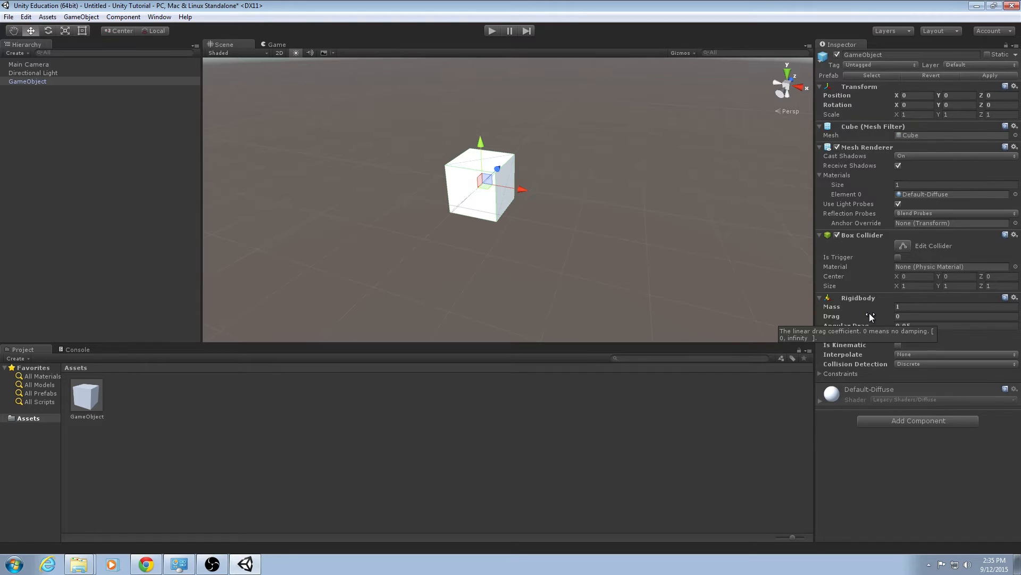
Play the scene in the Game view to watch the cube under gravity, then stop playback.
click(269, 46)
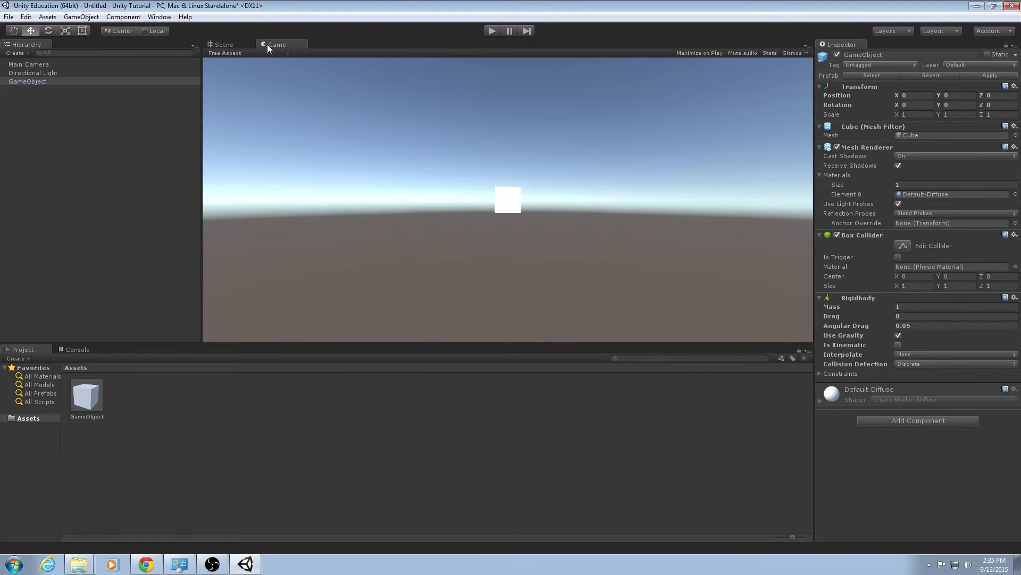
click(493, 31)
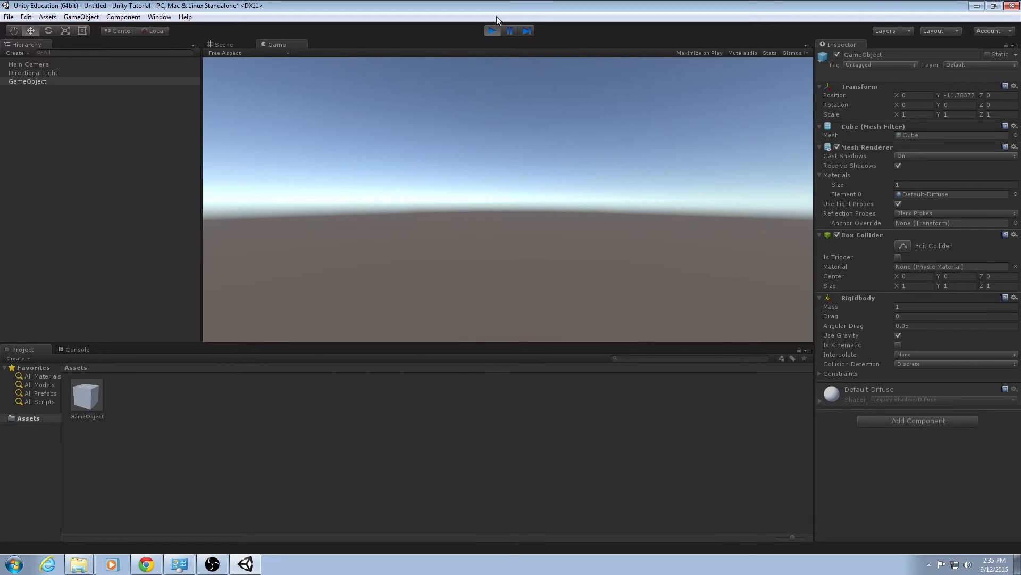
click(490, 31)
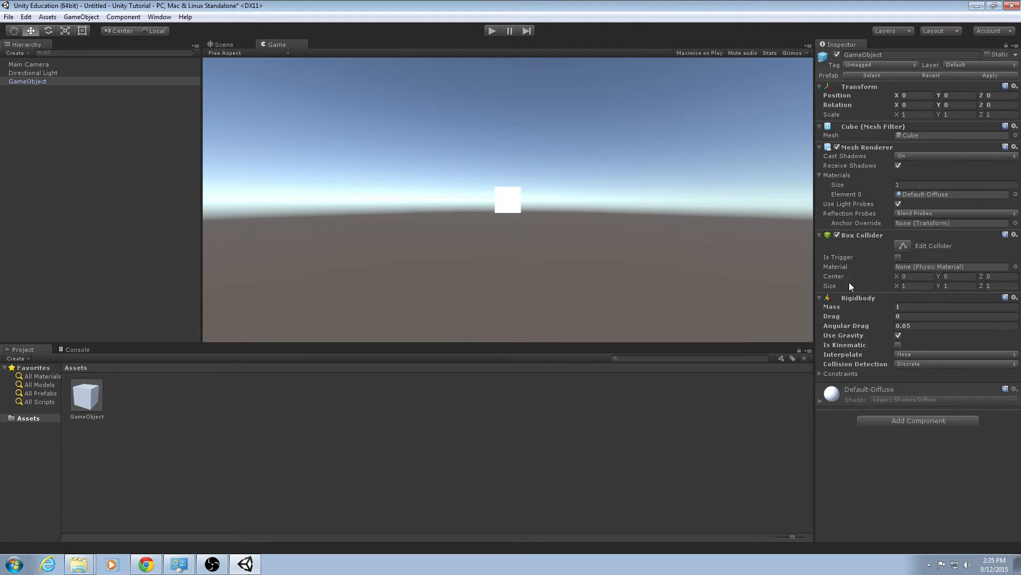
Remove the Rigidbody component and play the scene again, then stop it.
click(846, 298)
click(849, 299)
right_click(845, 299)
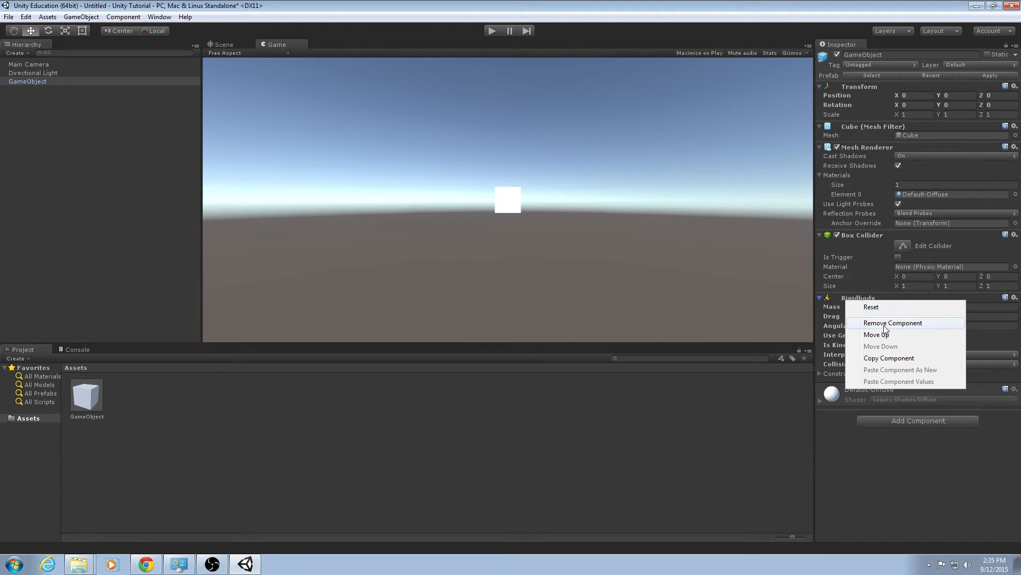
click(889, 323)
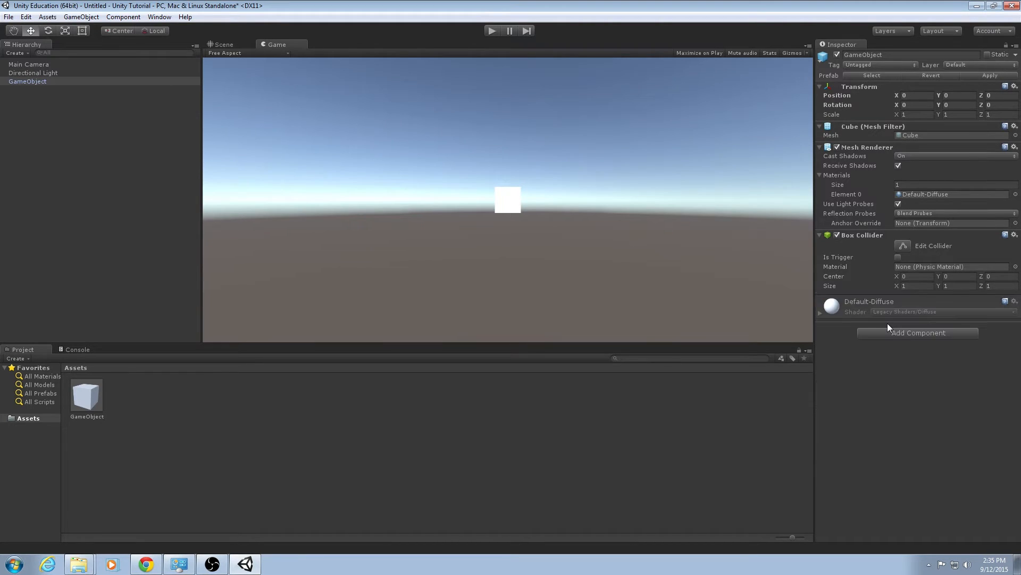
click(493, 32)
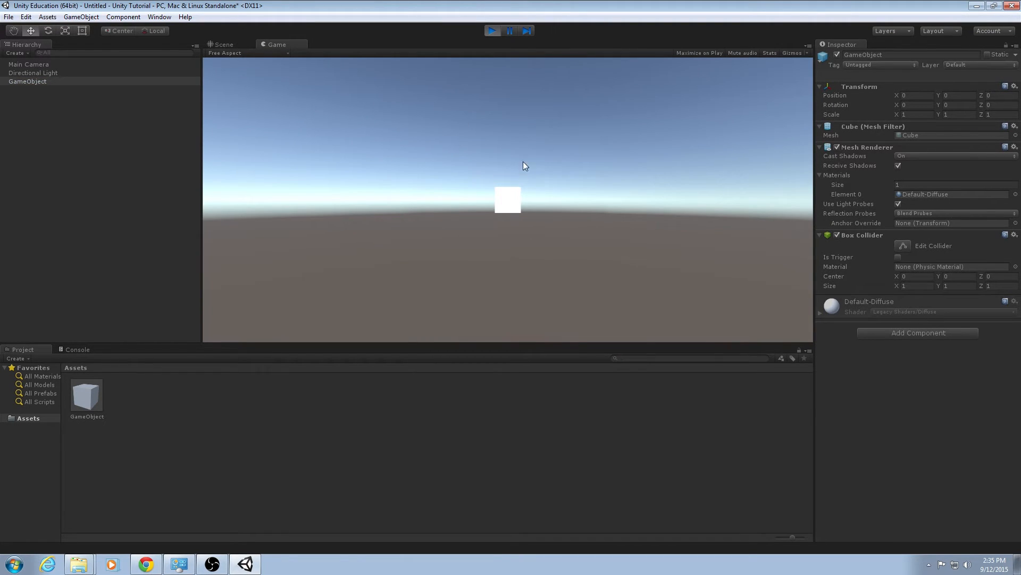
click(492, 31)
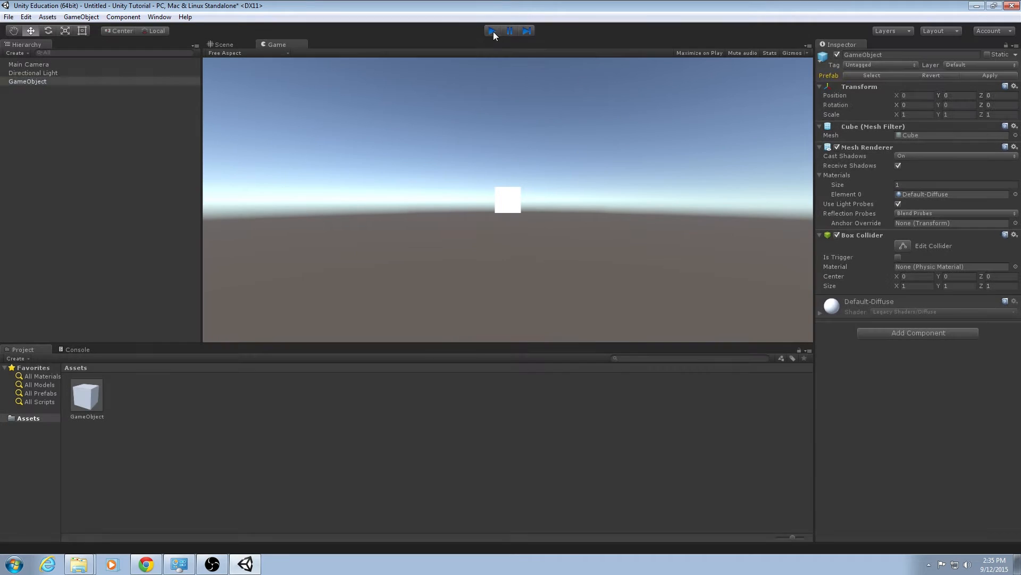
Add a second Box Collider to the GameObject, then remove it.
click(898, 334)
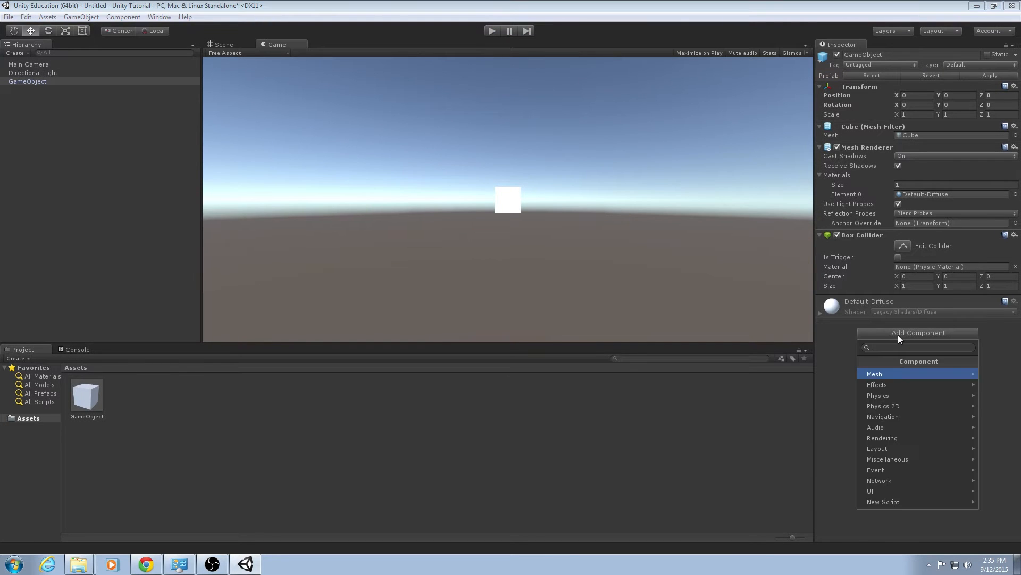
click(902, 398)
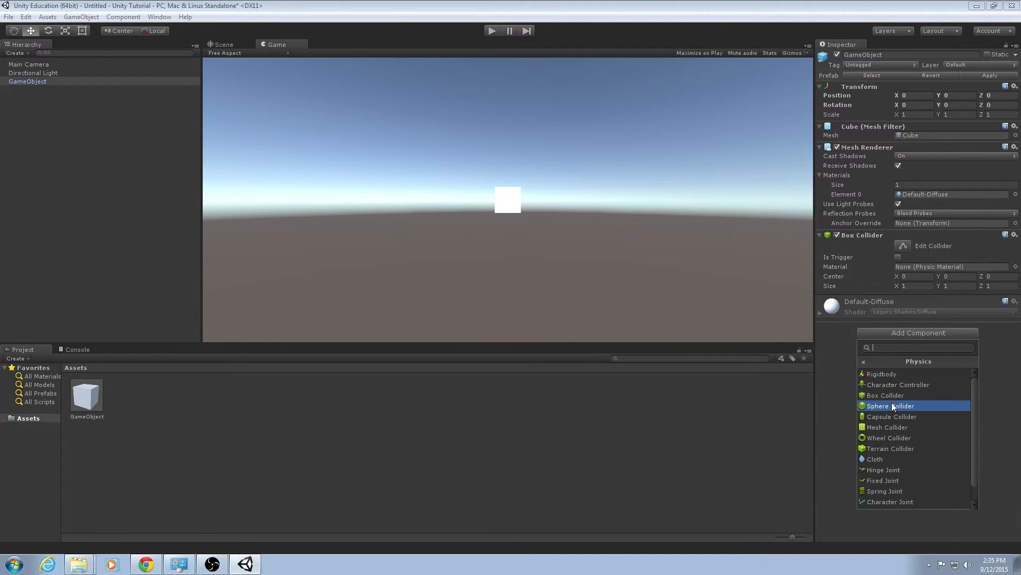
click(889, 397)
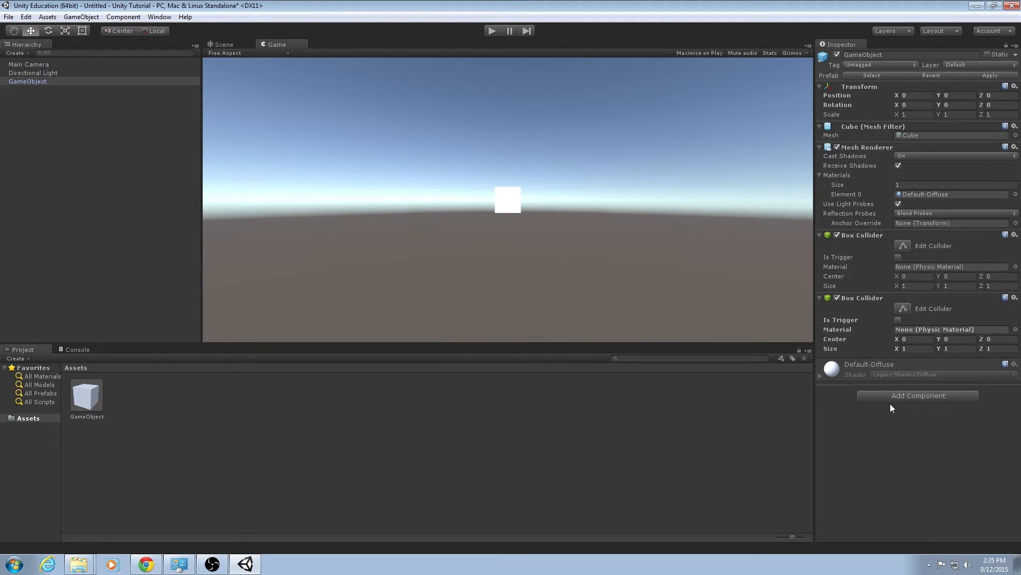
right_click(964, 300)
click(930, 317)
Add a Rigidbody component to the GameObject again.
click(928, 335)
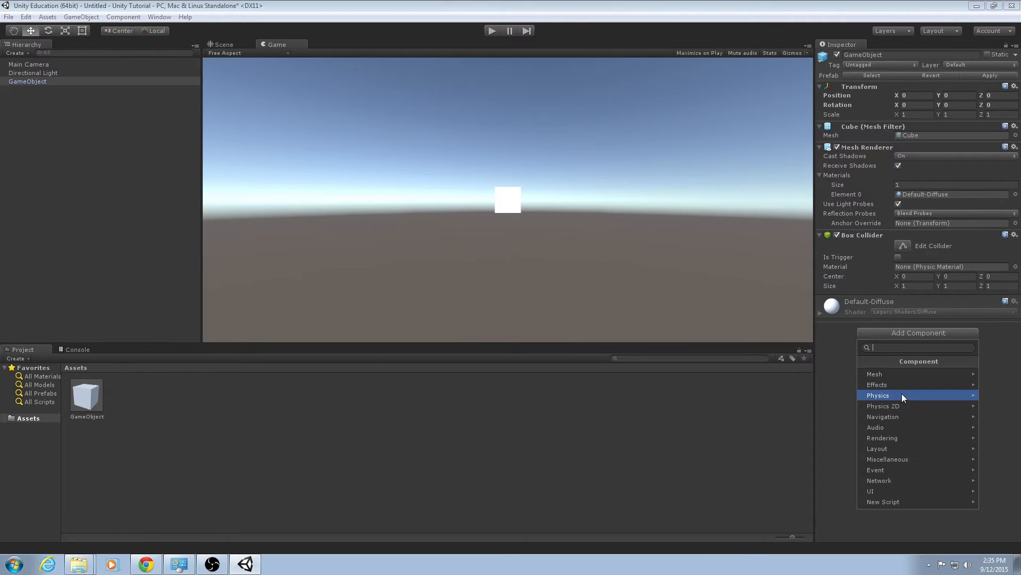
click(899, 395)
click(900, 375)
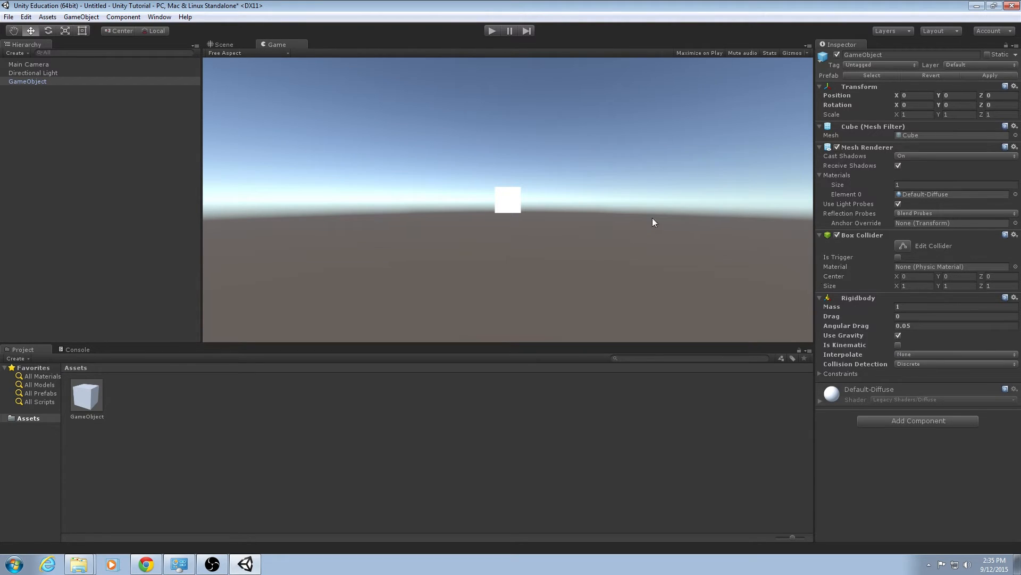
Scale the GameObject in the Scene view to about 11.4 along X and 11.3 along Z.
click(222, 44)
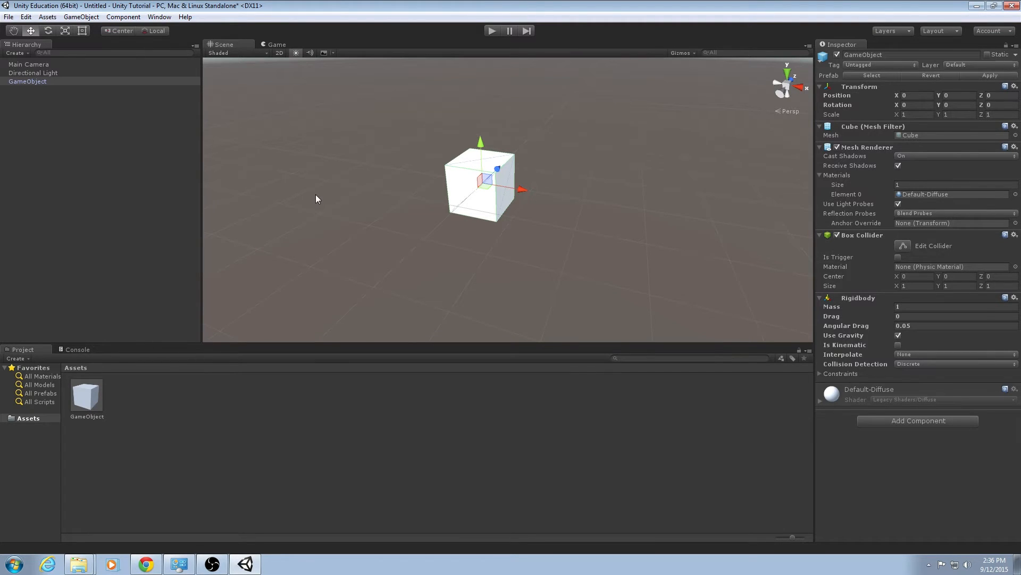
key(r)
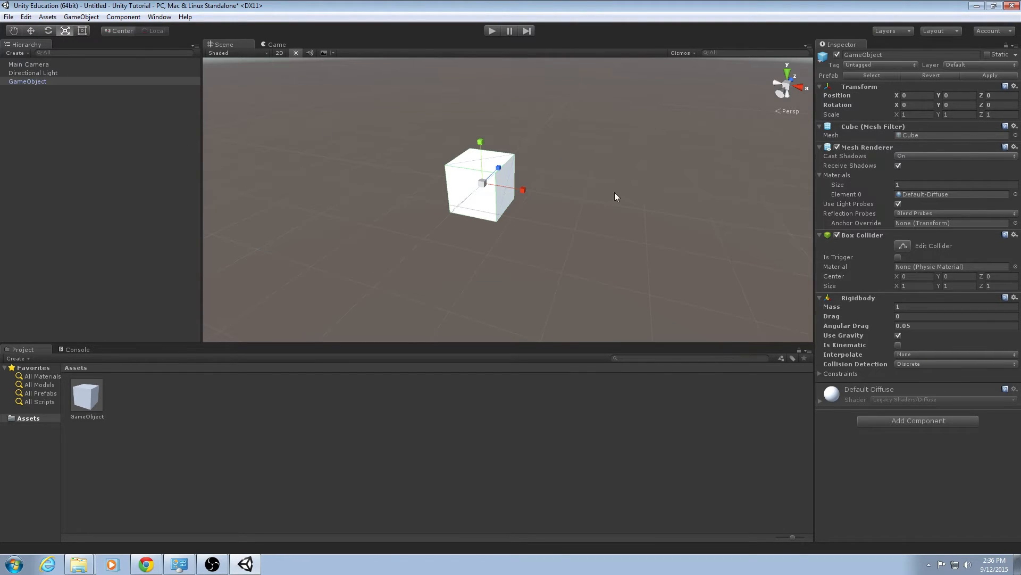
alt+drag(614, 193, 880, 111)
alt+drag(356, 266, 516, 258)
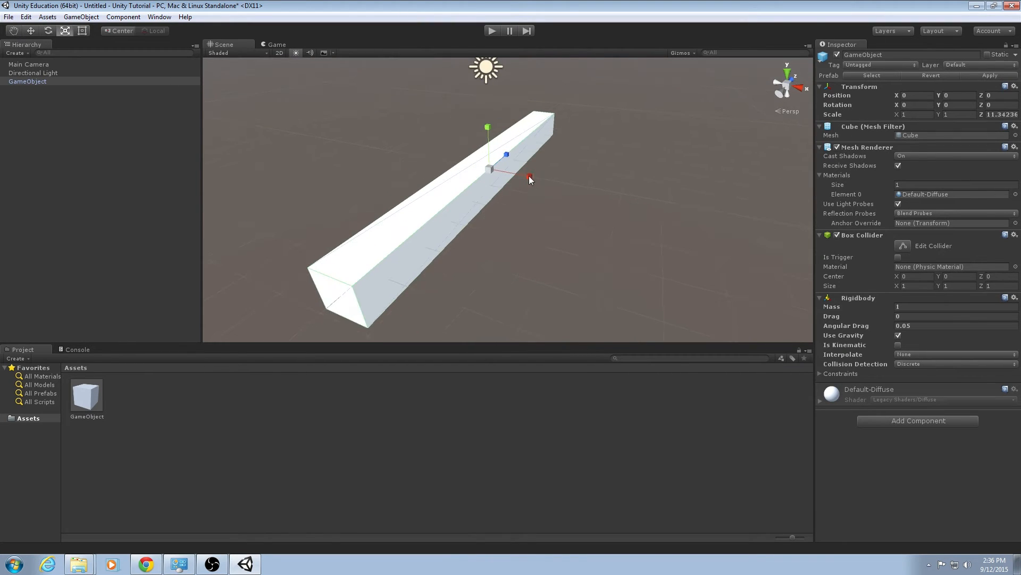
drag(528, 176, 907, 243)
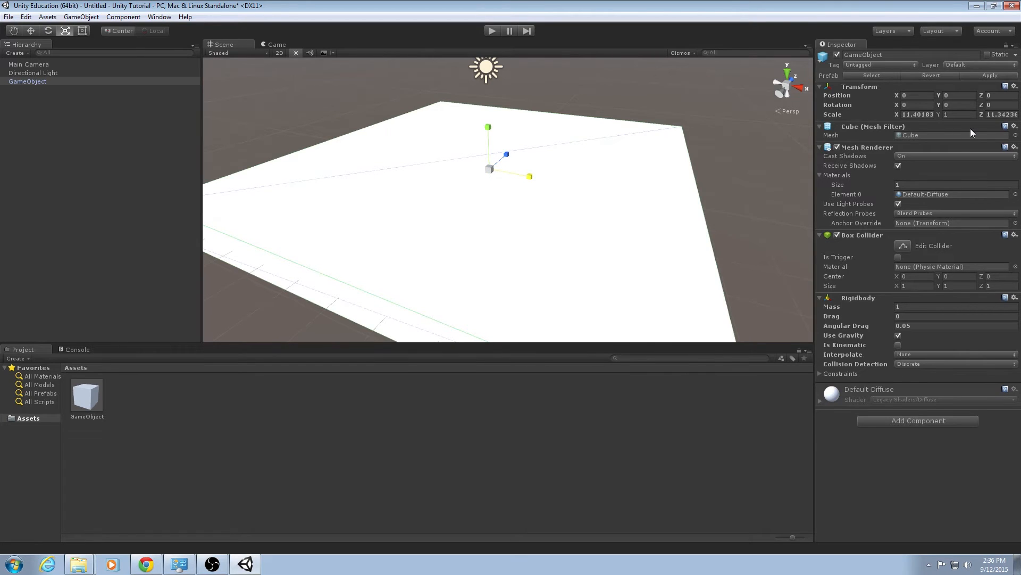
Flatten the GameObject by scaling it along Y to about 0.18 in the Scene view.
right_drag(660, 255, 489, 188)
key(d)
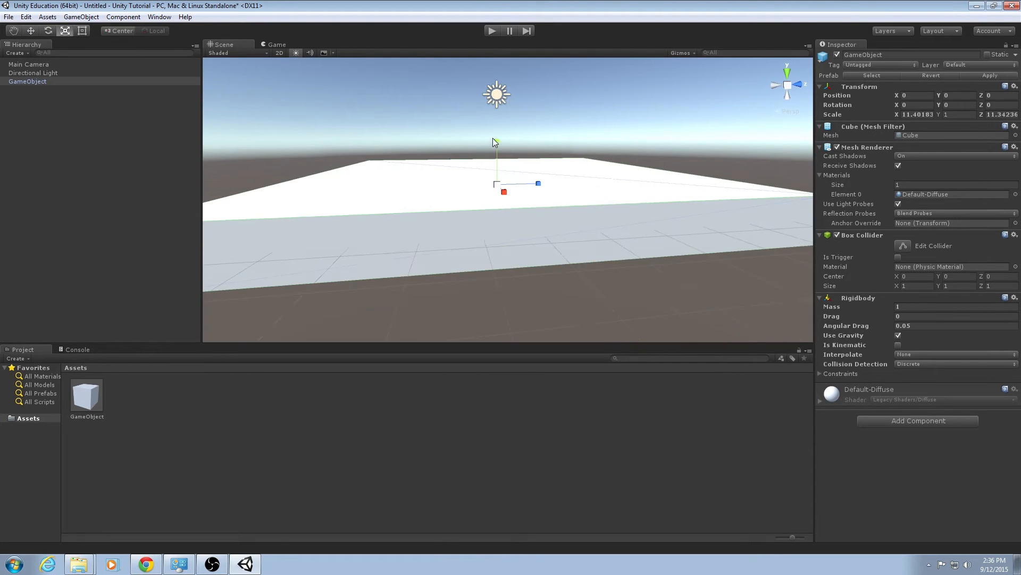
drag(499, 141, 499, 184)
right_drag(425, 232, 577, 278)
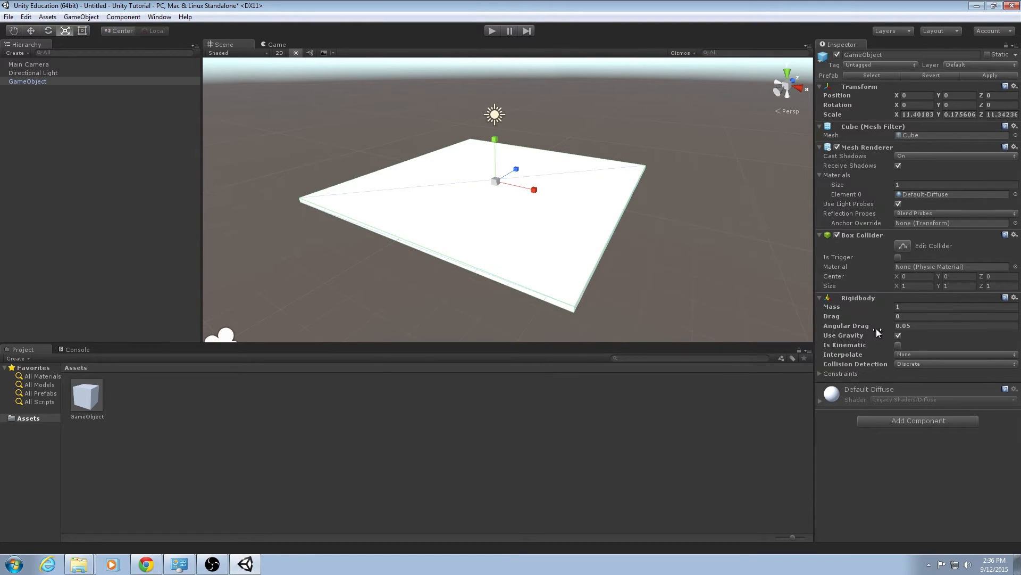
Make the Rigidbody kinematic and turn off its gravity, then play and stop the scene.
click(899, 345)
click(898, 336)
click(495, 31)
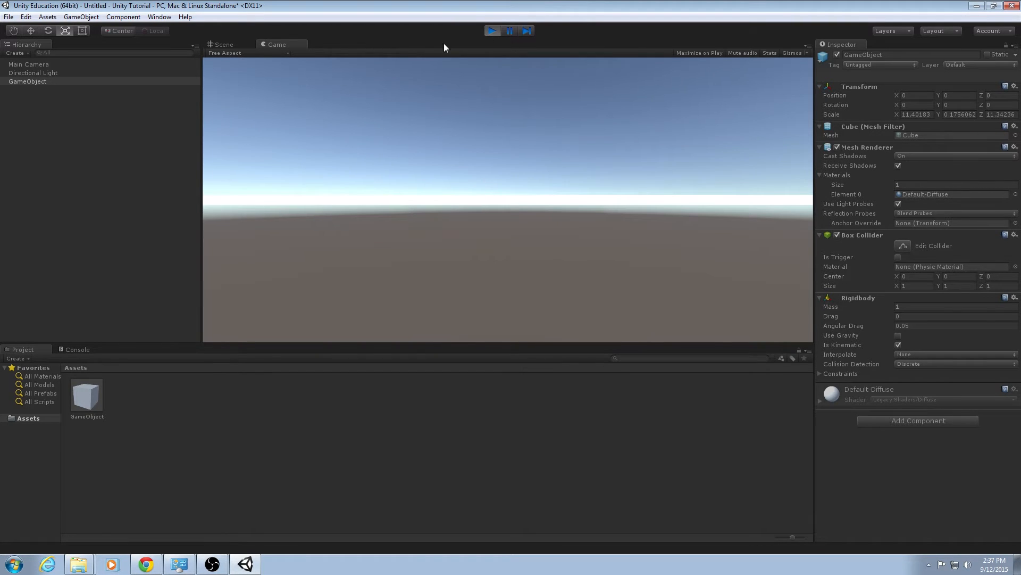
click(493, 29)
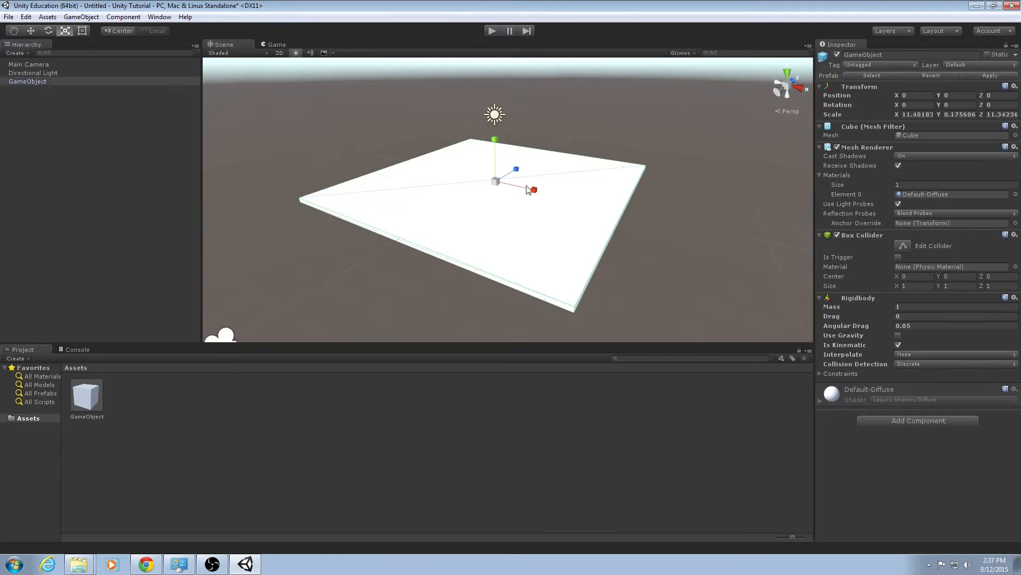
Align the Main Camera with the current Scene view.
click(276, 44)
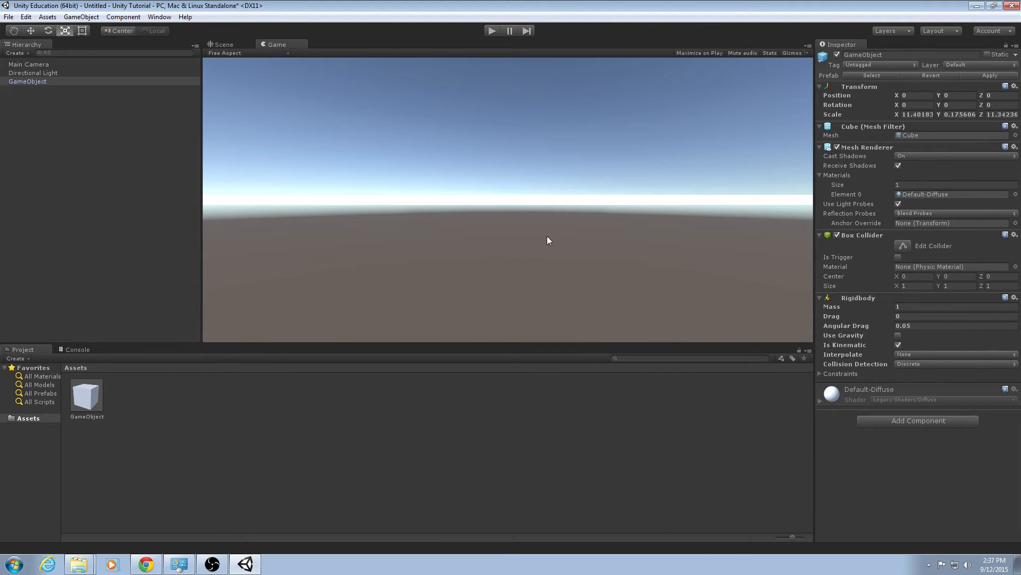
click(237, 47)
alt+drag(525, 217, 546, 220)
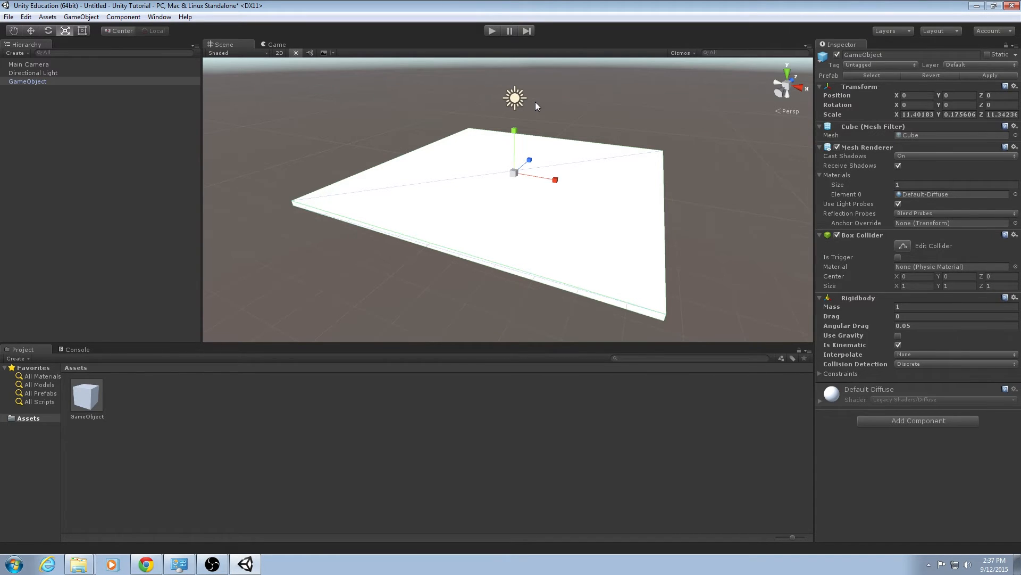
click(73, 65)
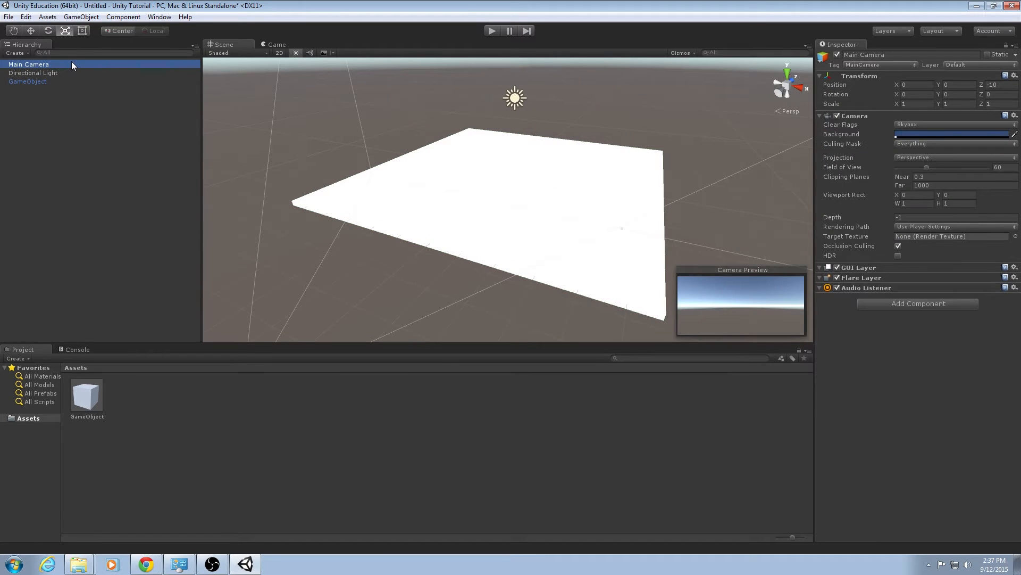
click(81, 17)
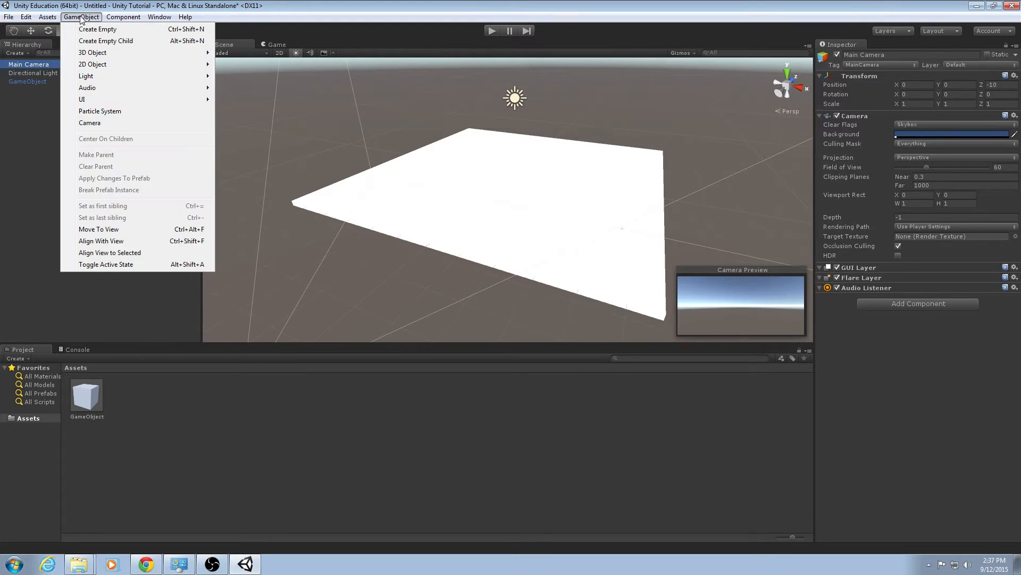
click(133, 242)
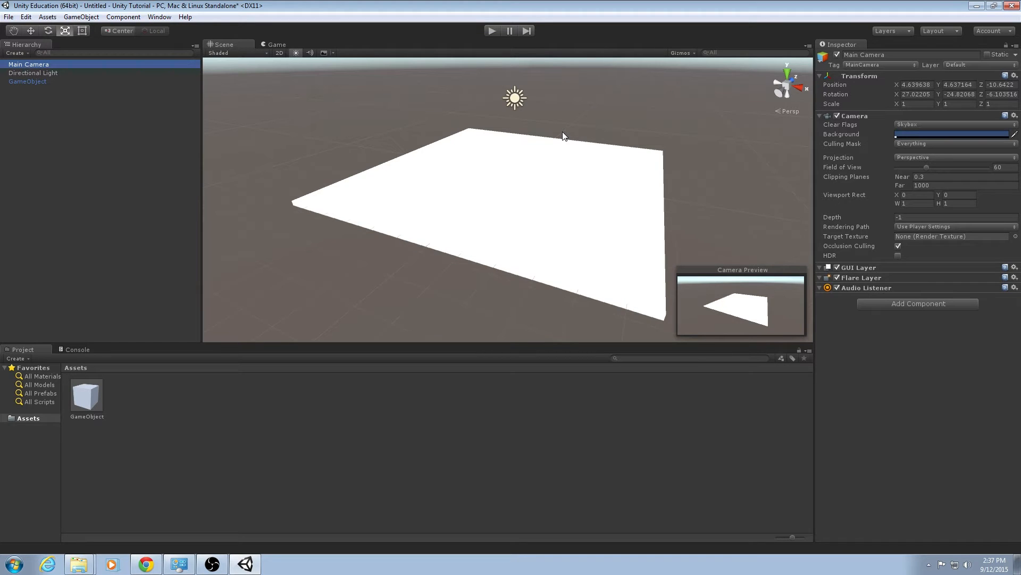
Compare the camera's Game view with the Scene view around the floor.
alt+drag(563, 151, 534, 160)
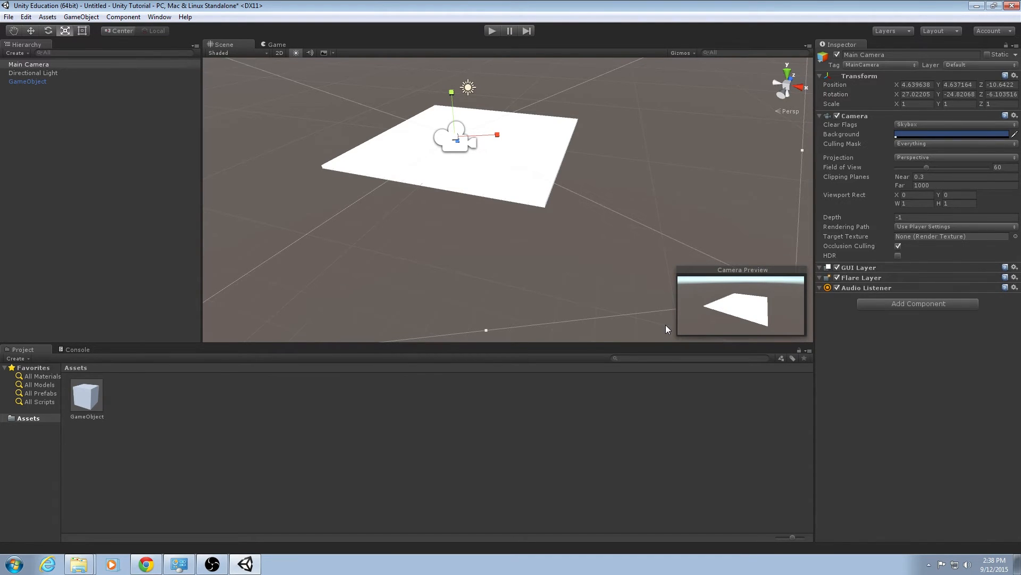
click(277, 43)
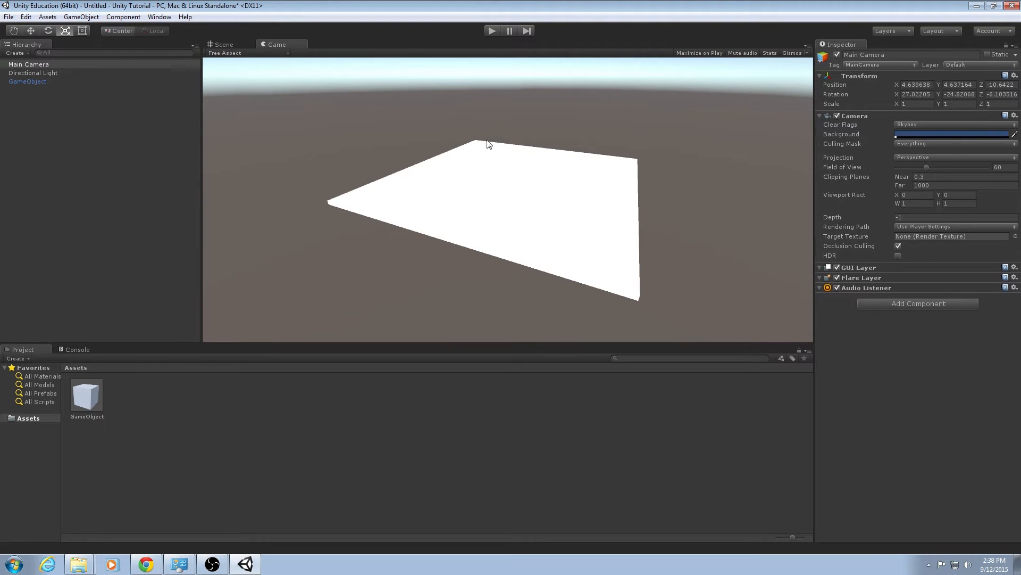
click(230, 43)
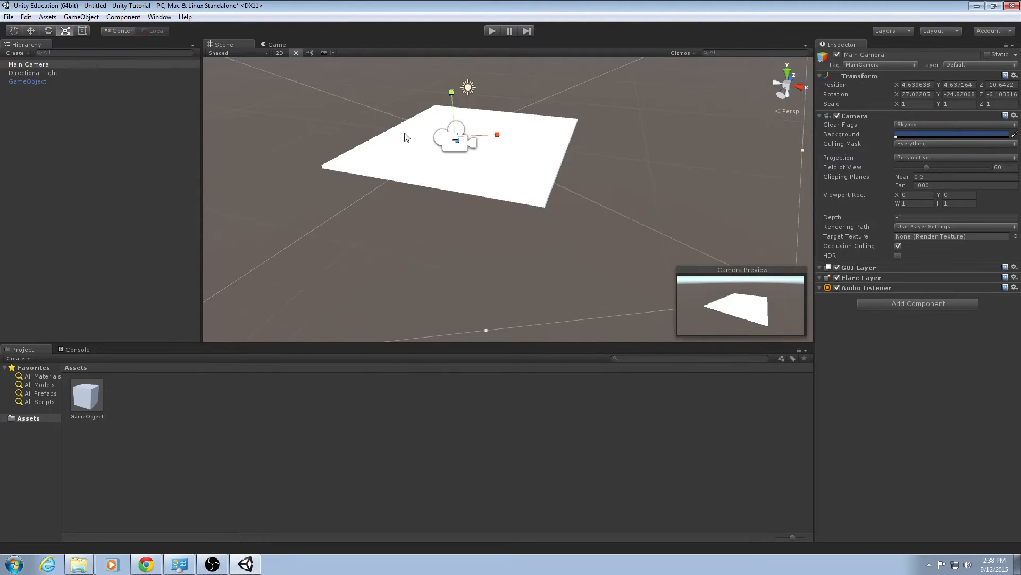
alt+drag(406, 134, 522, 160)
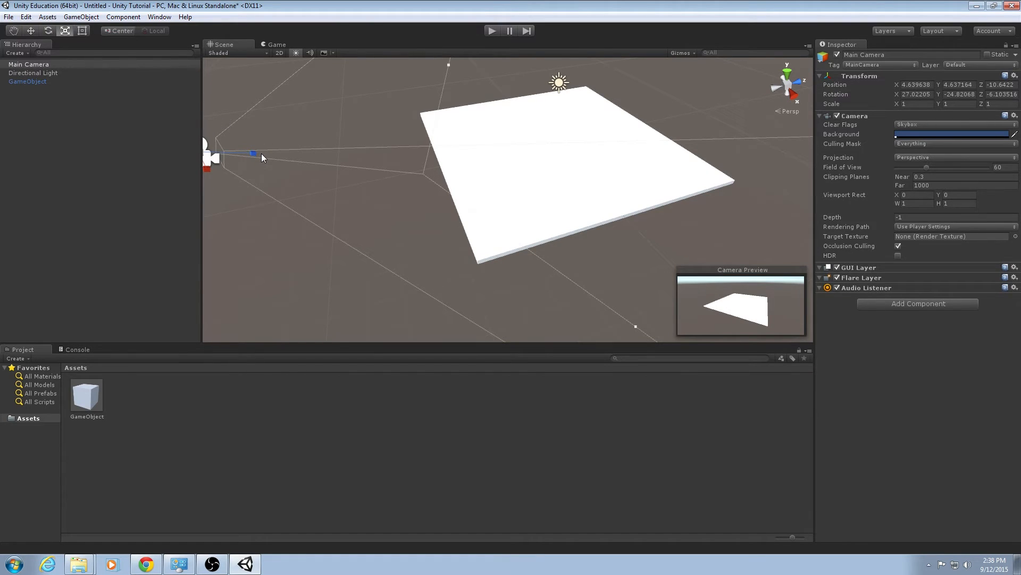
Create a new empty GameObject and name it ball.
click(43, 193)
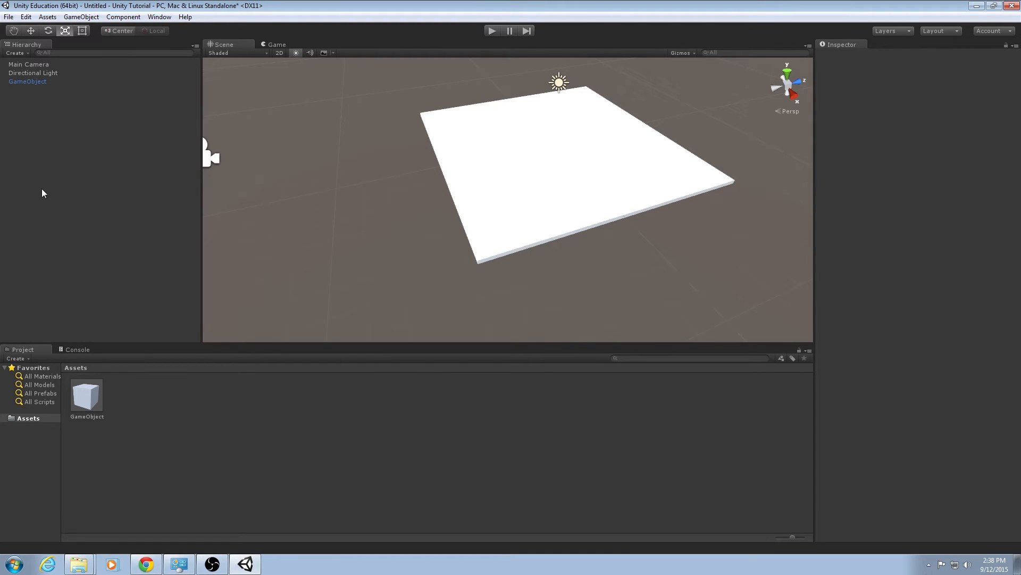
key(ctrl+shift+n)
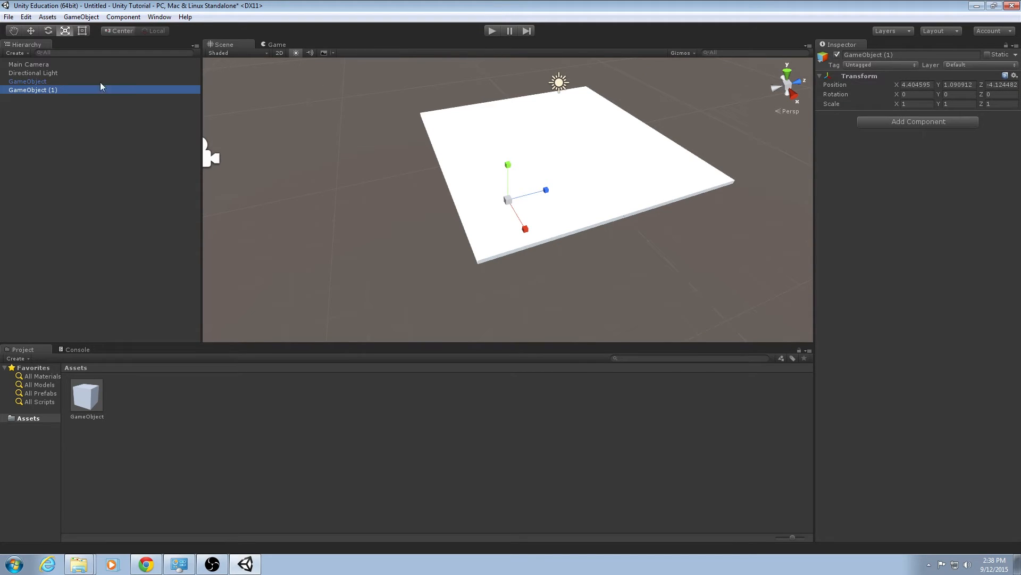
click(907, 55)
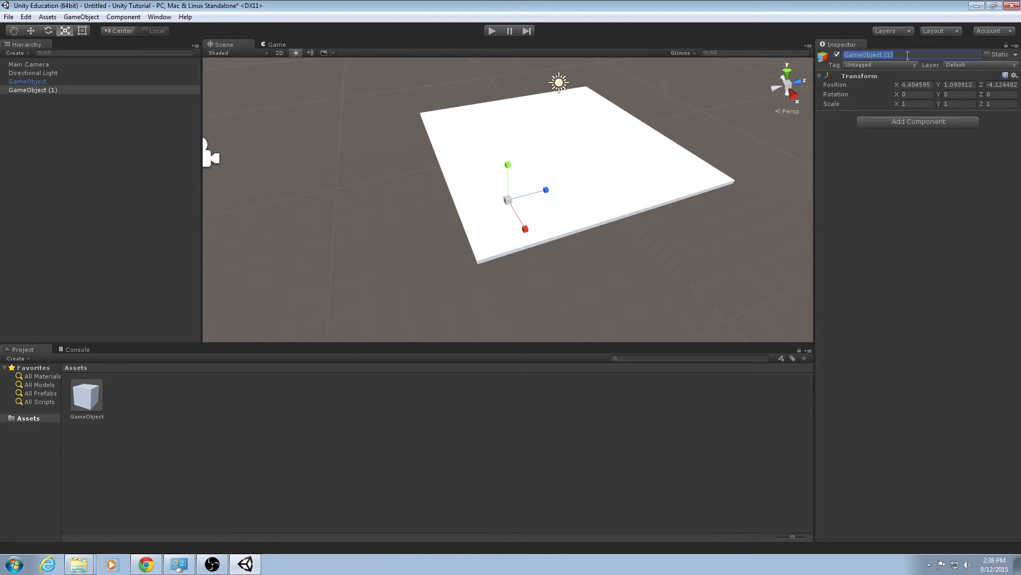
text(ball)
Rename the original flattened GameObject to floor.
click(102, 81)
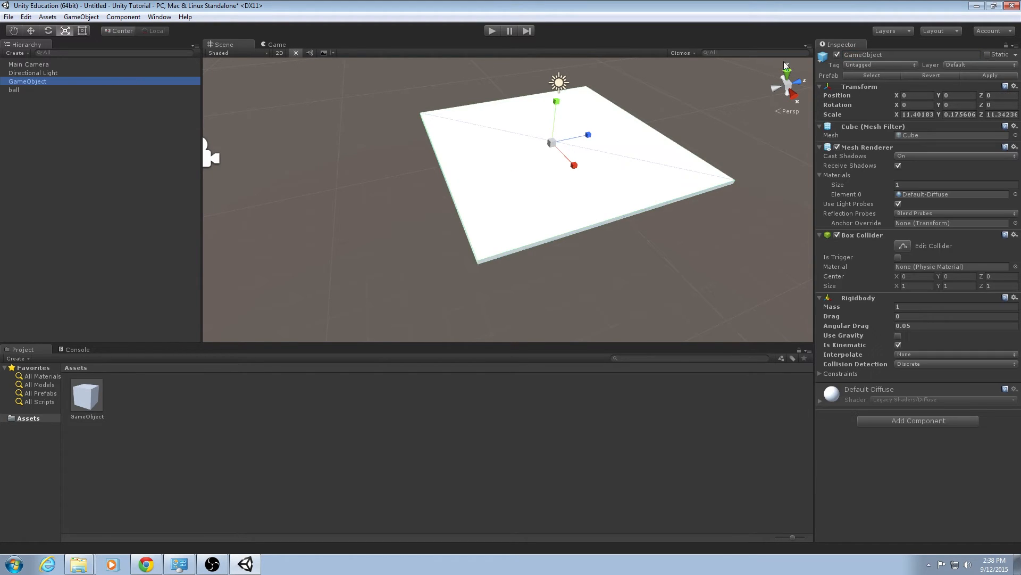
click(849, 55)
text(floor)
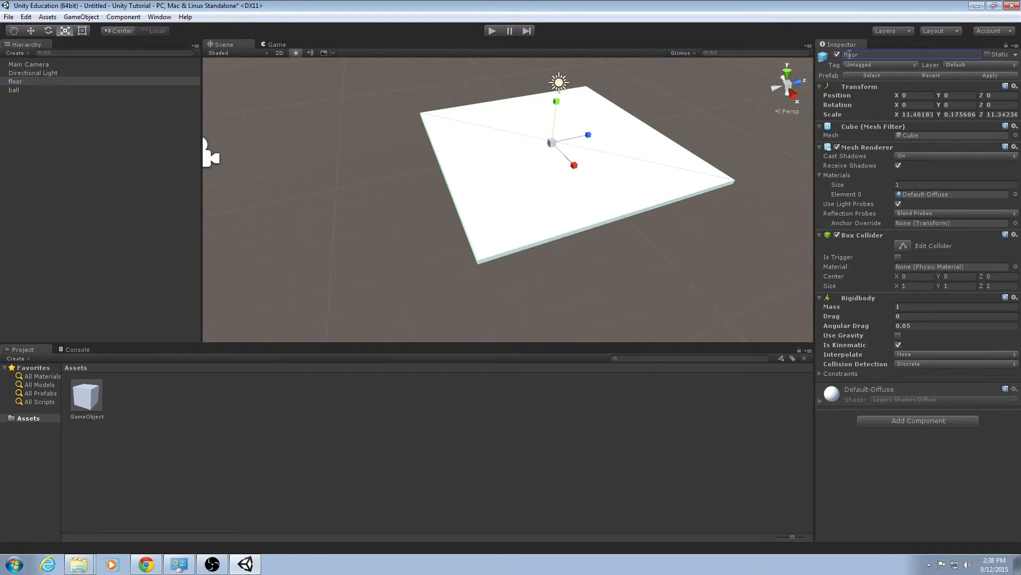
Add a Mesh Filter component to ball and set its mesh to Sphere.
click(24, 90)
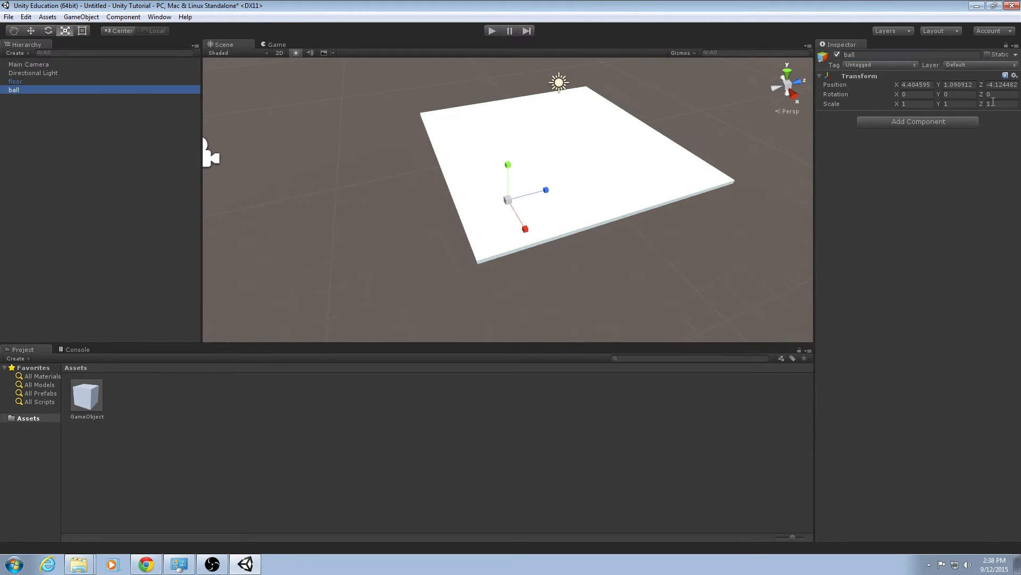
click(930, 121)
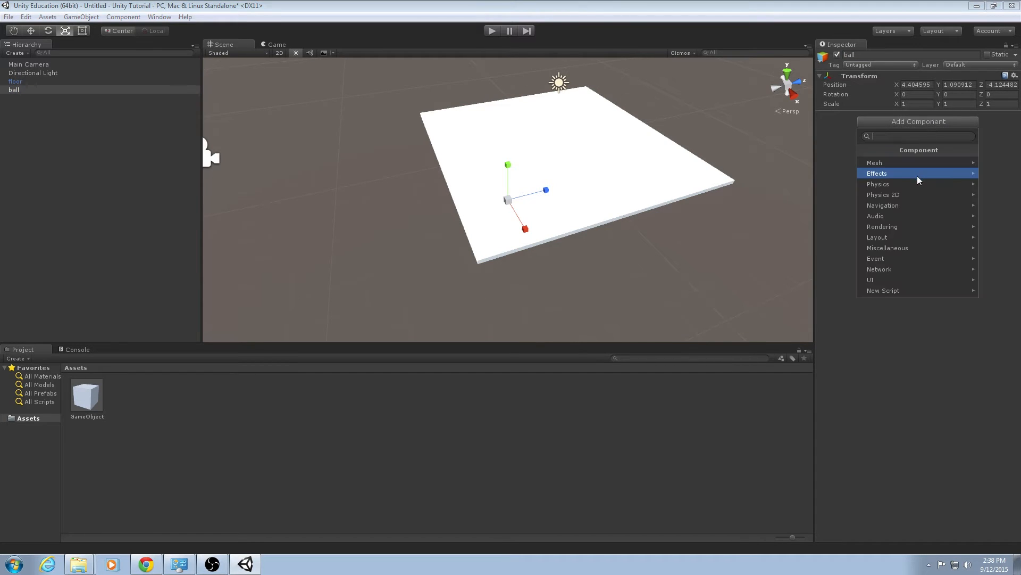
click(913, 163)
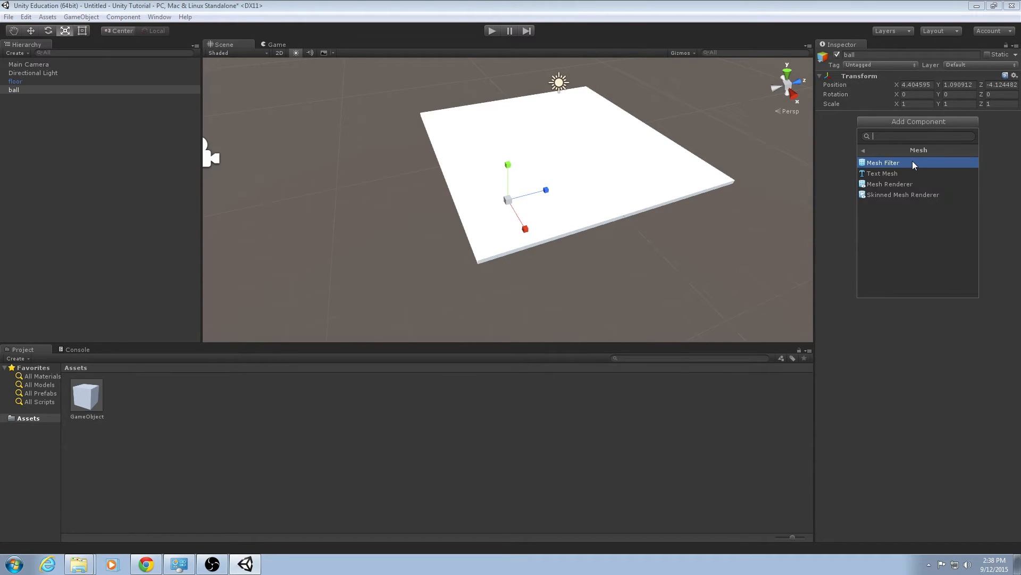
click(912, 161)
click(1016, 125)
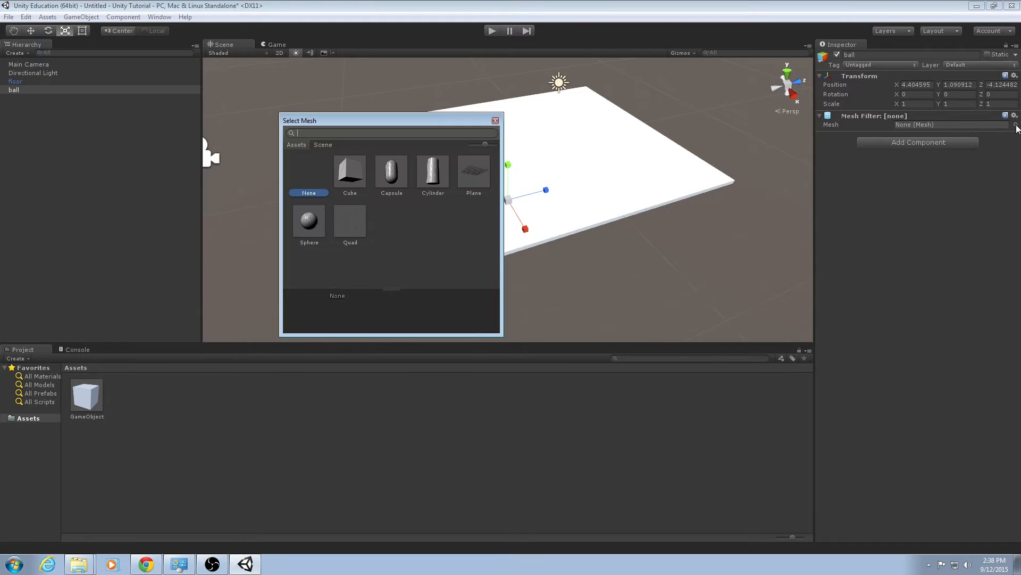
click(323, 215)
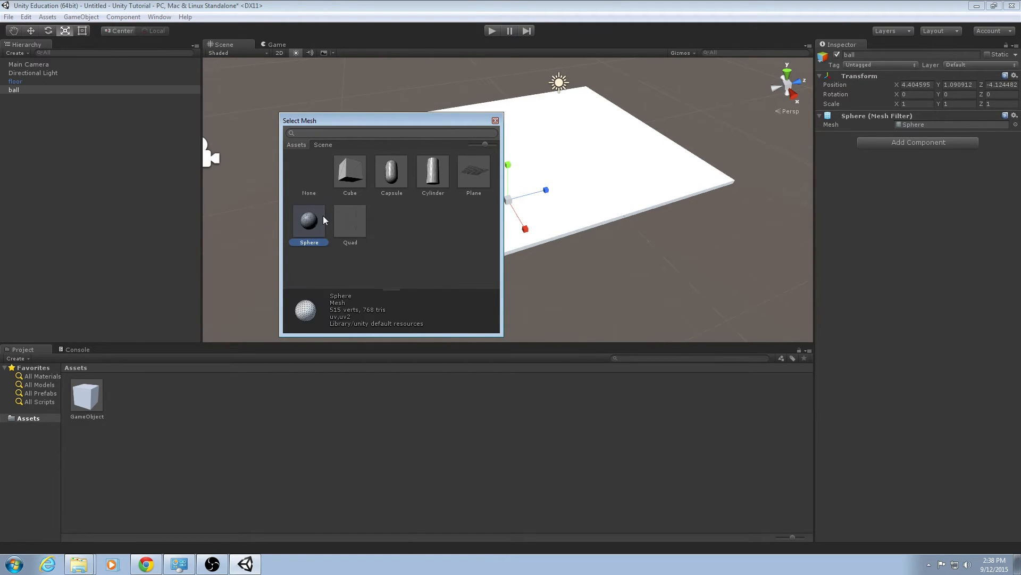
double_click(320, 218)
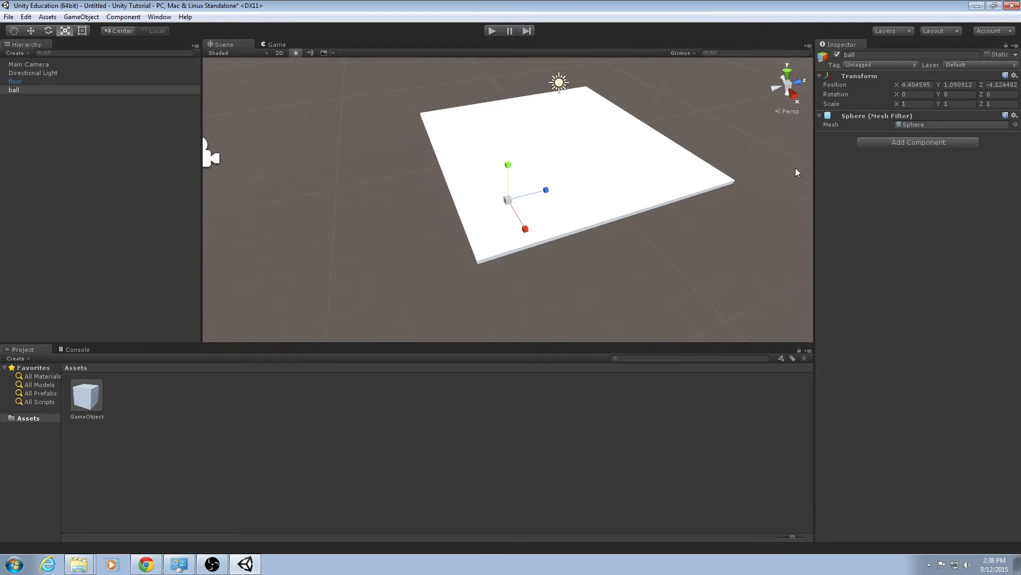
Add a Mesh Renderer to ball and move it to about X -0.13, Z -0.34 above the floor.
click(896, 142)
click(892, 183)
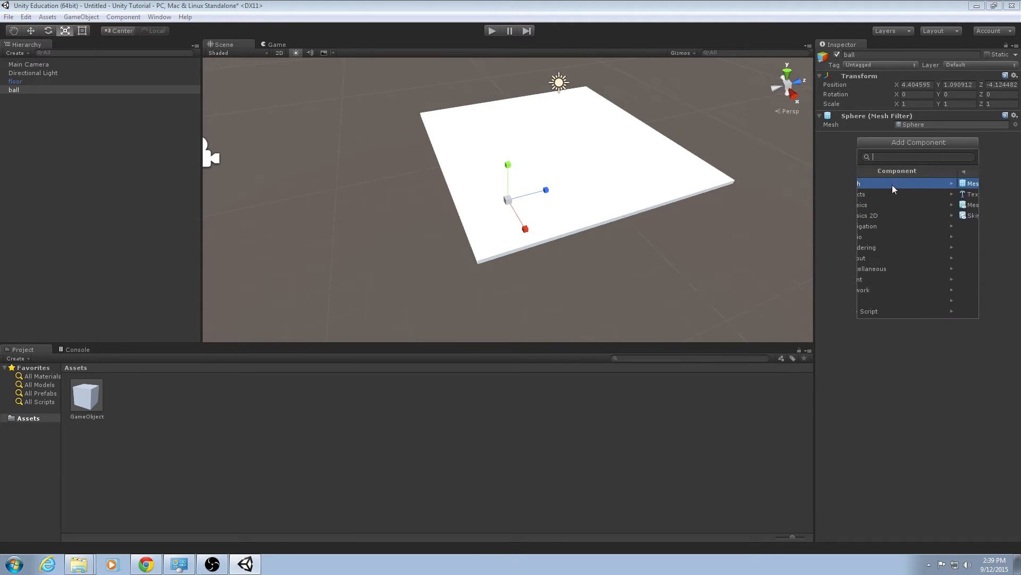
click(896, 205)
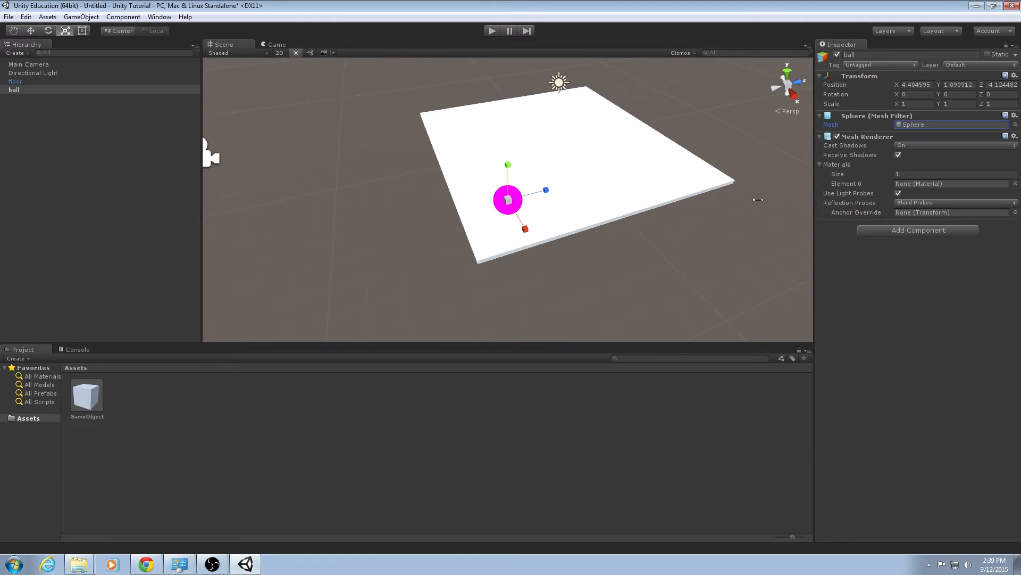
alt+drag(548, 218, 475, 142)
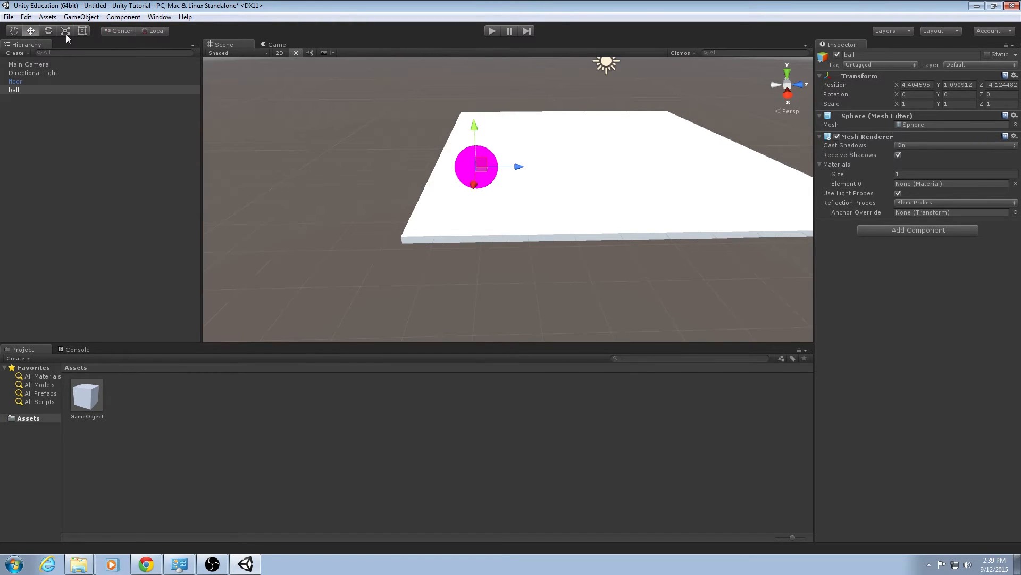
alt+drag(562, 142, 499, 155)
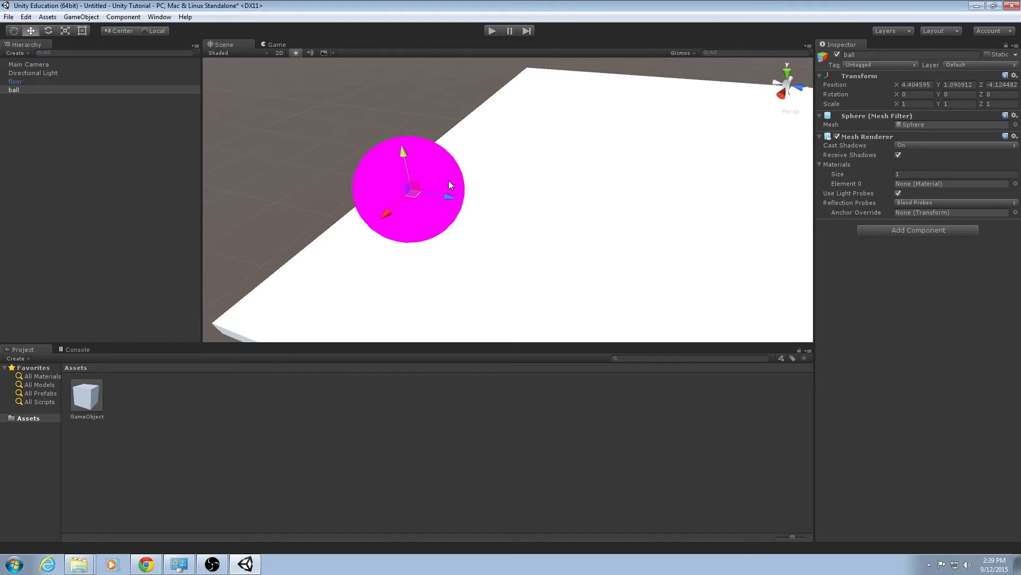
drag(453, 197, 733, 113)
right_drag(727, 193, 495, 269)
drag(479, 202, 541, 222)
right_drag(540, 222, 742, 197)
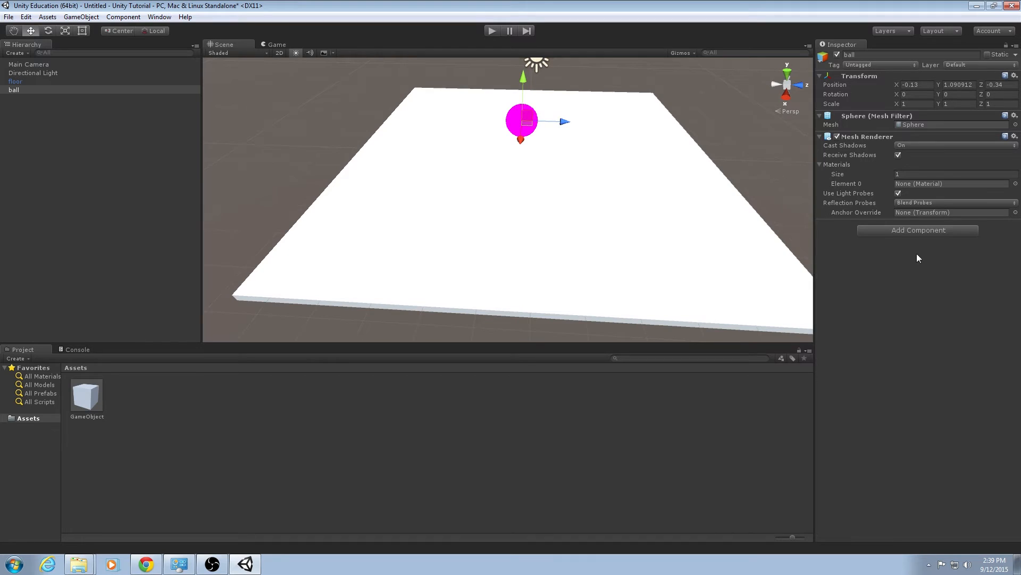
Assign the Default-Diffuse material to the ball's Mesh Renderer.
click(923, 184)
click(1016, 183)
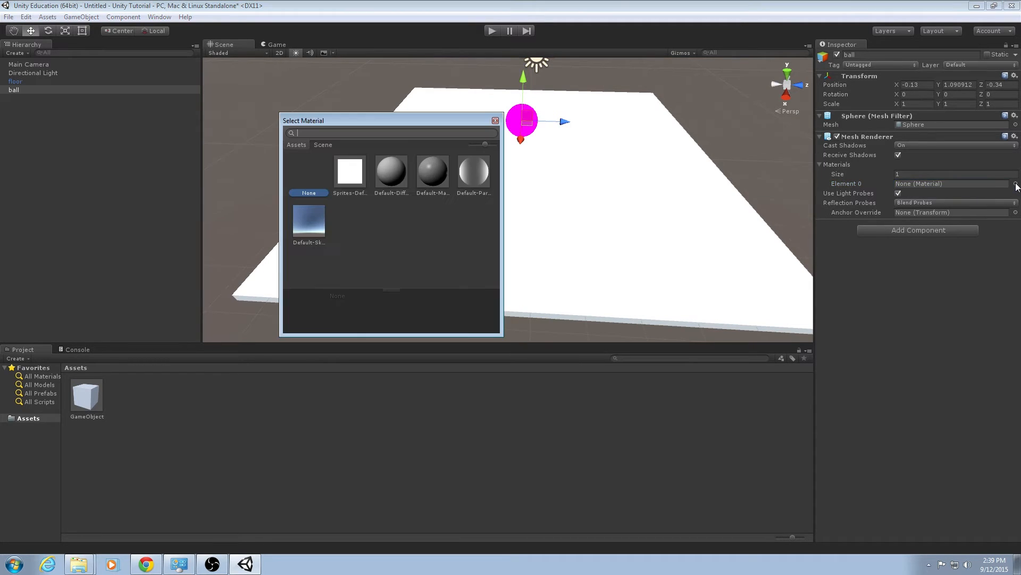
click(402, 181)
double_click(402, 182)
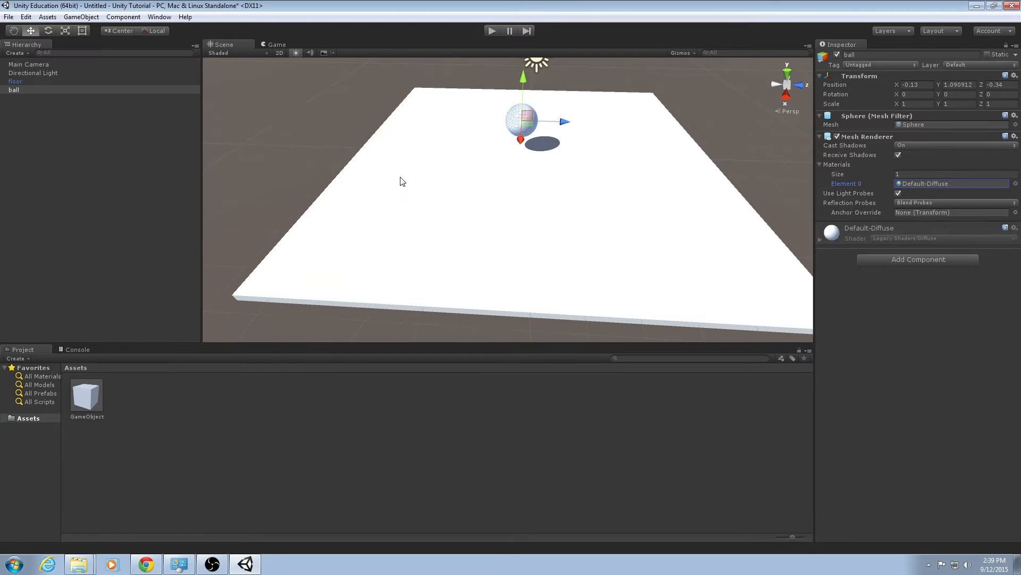
Inspect the ball and floor from several angles in the Scene view.
alt+drag(403, 181, 477, 196)
click(574, 456)
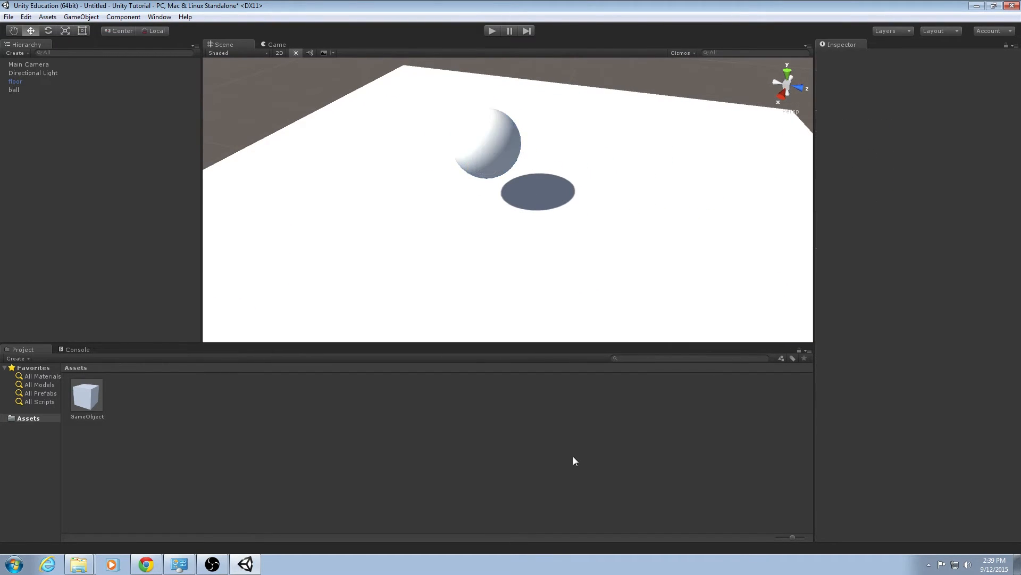
right_drag(537, 283, 648, 249)
key(s)
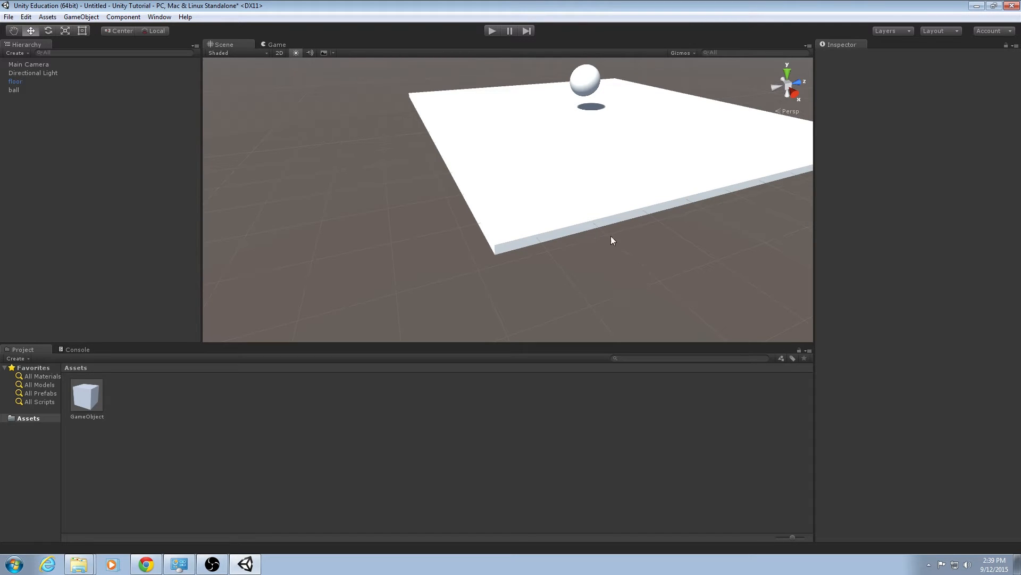
right_drag(610, 235, 599, 225)
key(s)
key(a)
key(e)
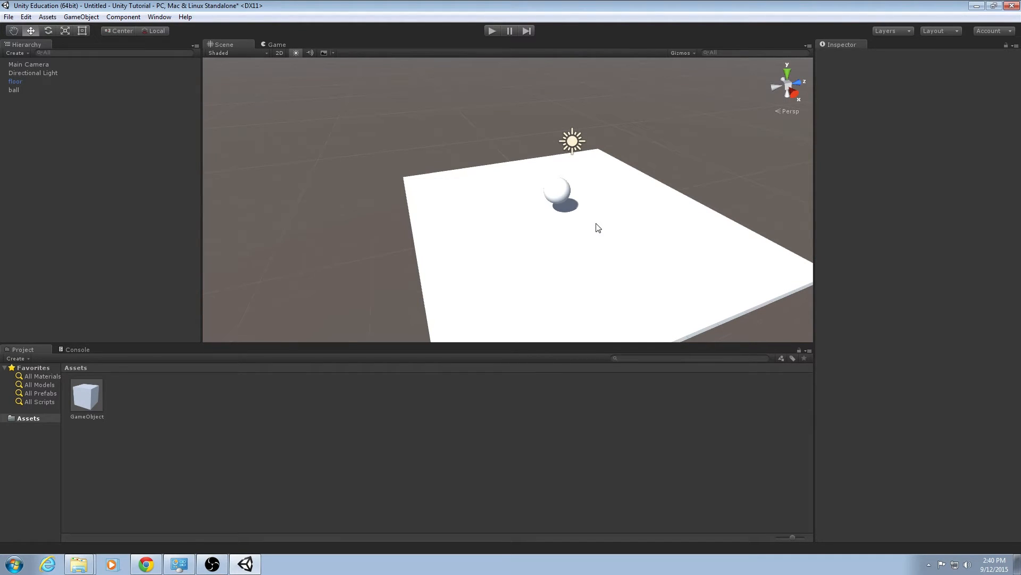
right_drag(605, 231, 569, 228)
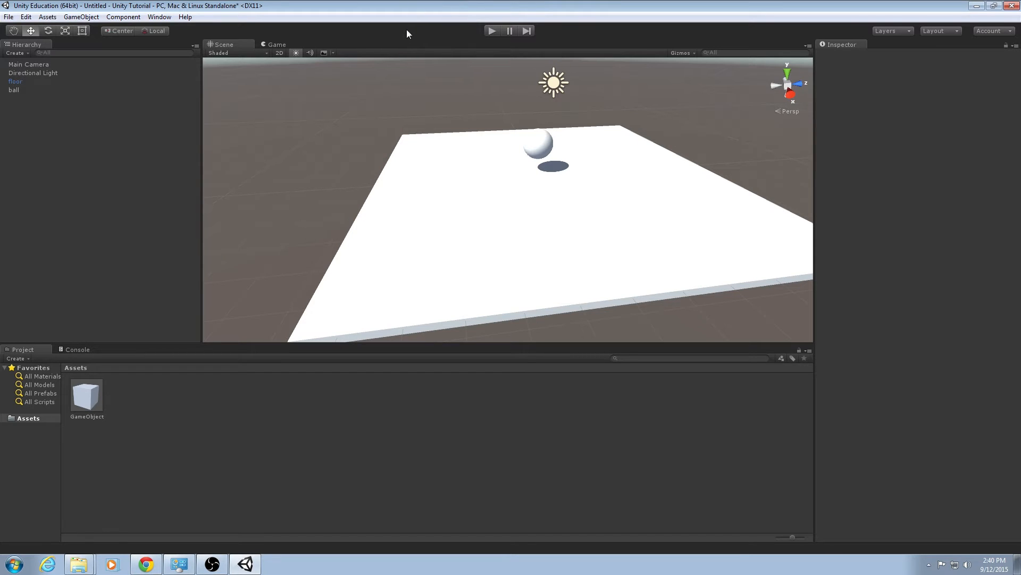
Select the Main Camera and set its camera projection to Orthographic.
click(277, 53)
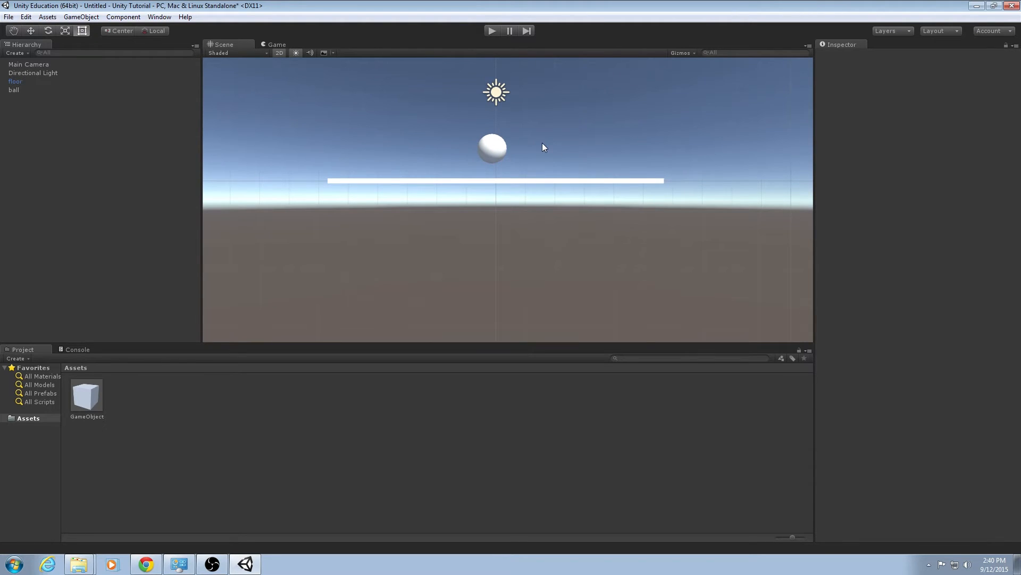
click(279, 53)
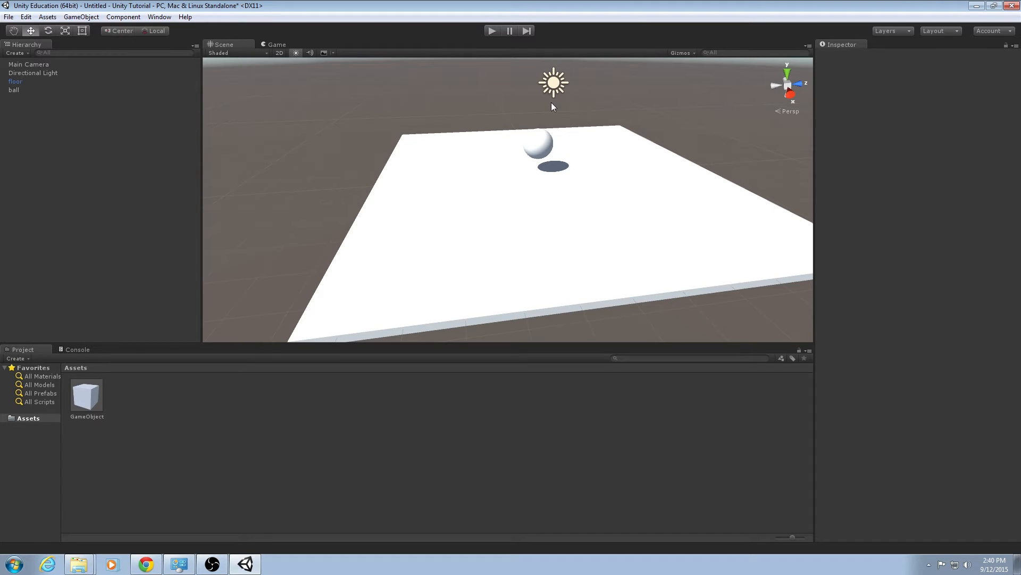
click(104, 62)
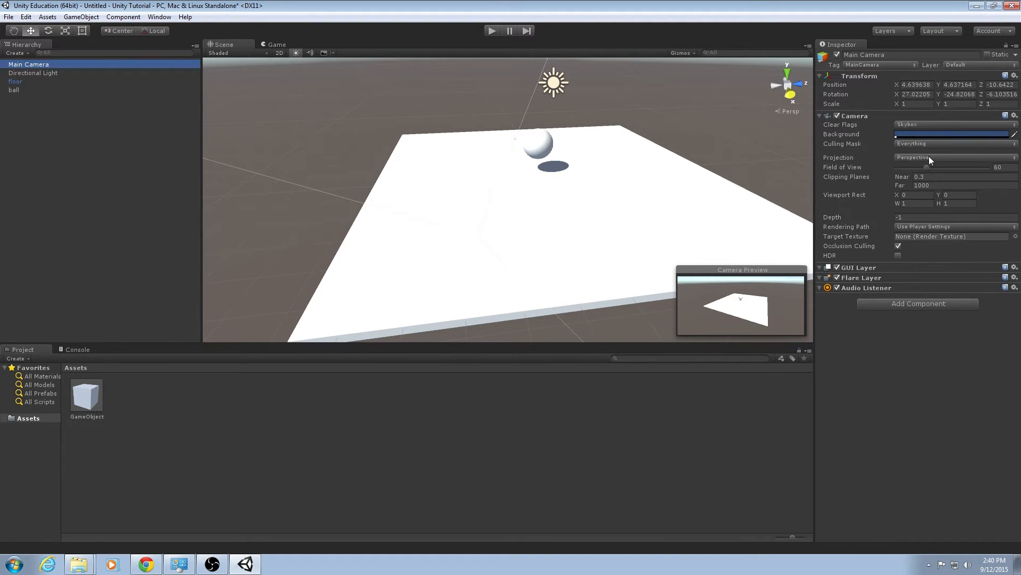
click(49, 64)
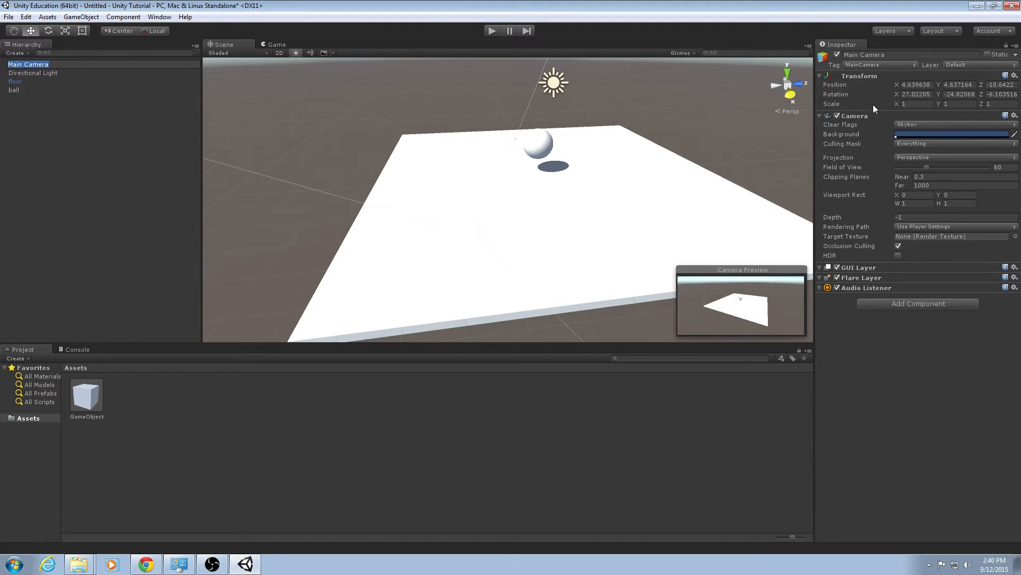
click(917, 157)
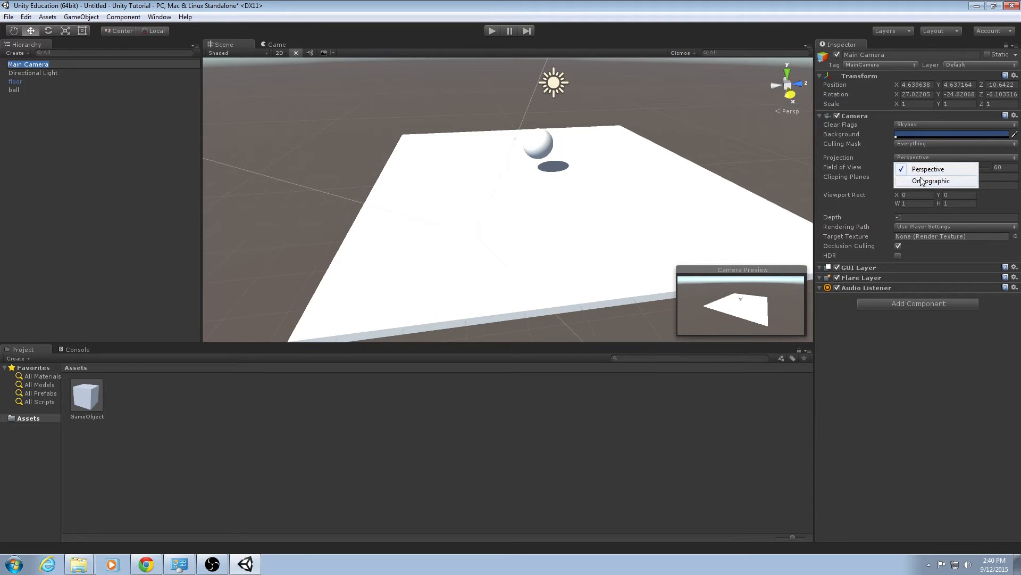
click(922, 181)
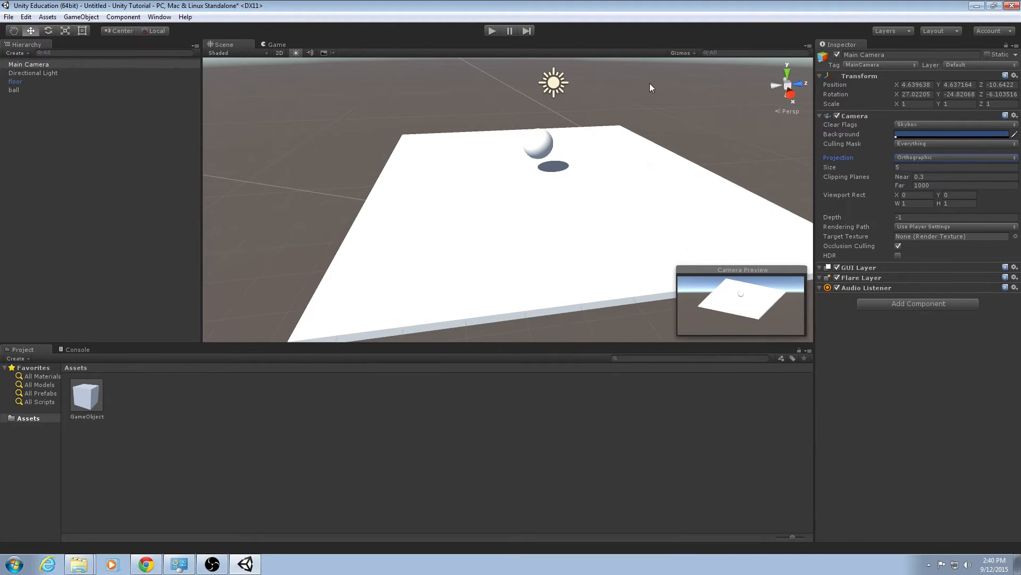
Switch to the Game view and reopen the Main Camera's projection options.
click(277, 45)
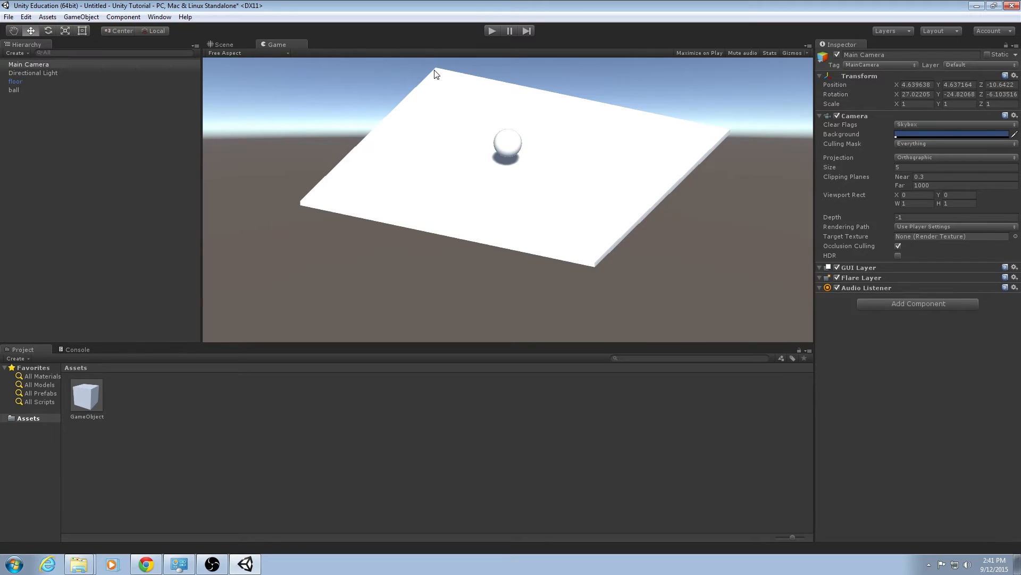
click(909, 158)
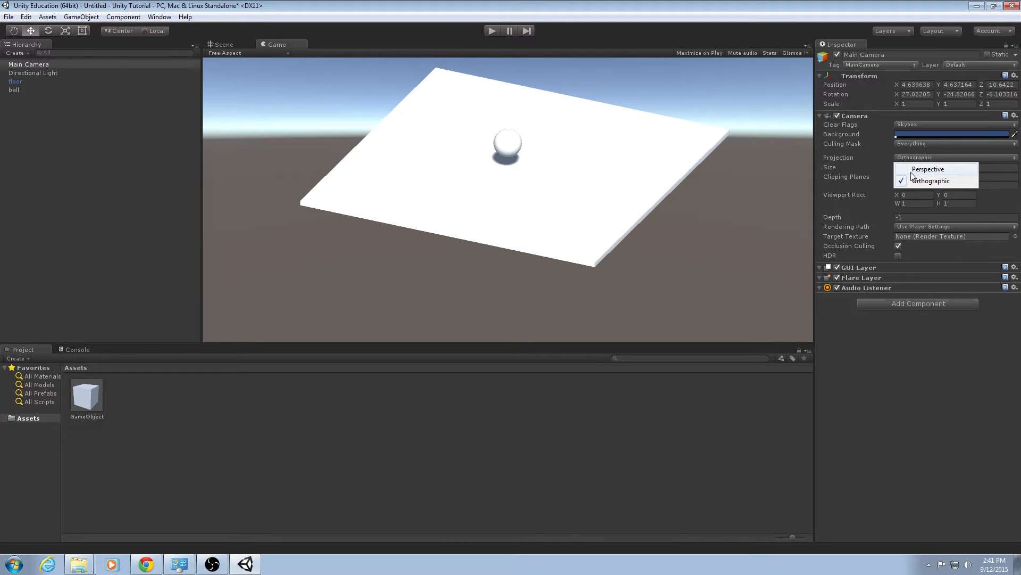
Set the Main Camera's projection back to Perspective and view the result in the Scene view.
click(910, 170)
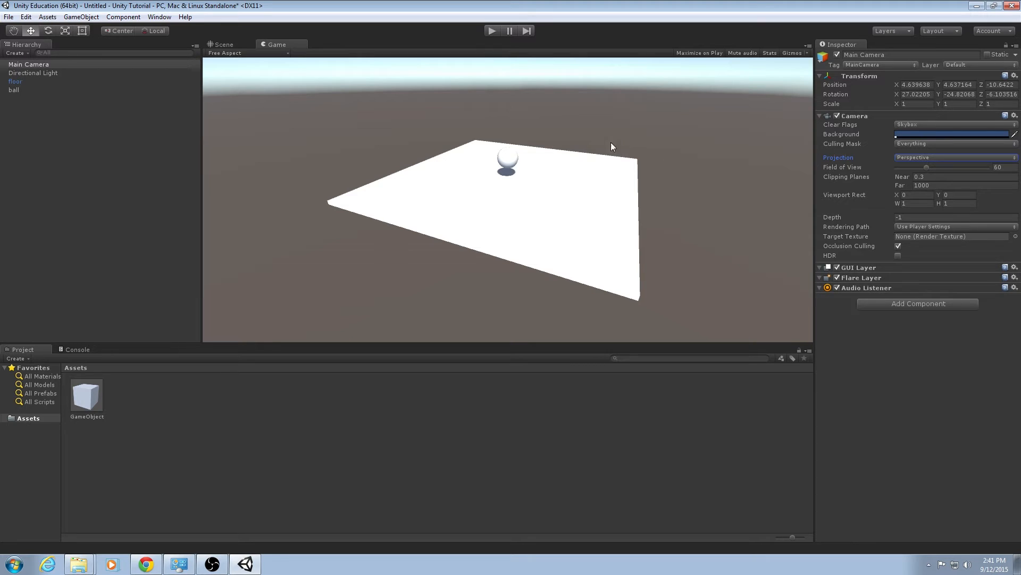
click(221, 44)
alt+drag(373, 197, 561, 189)
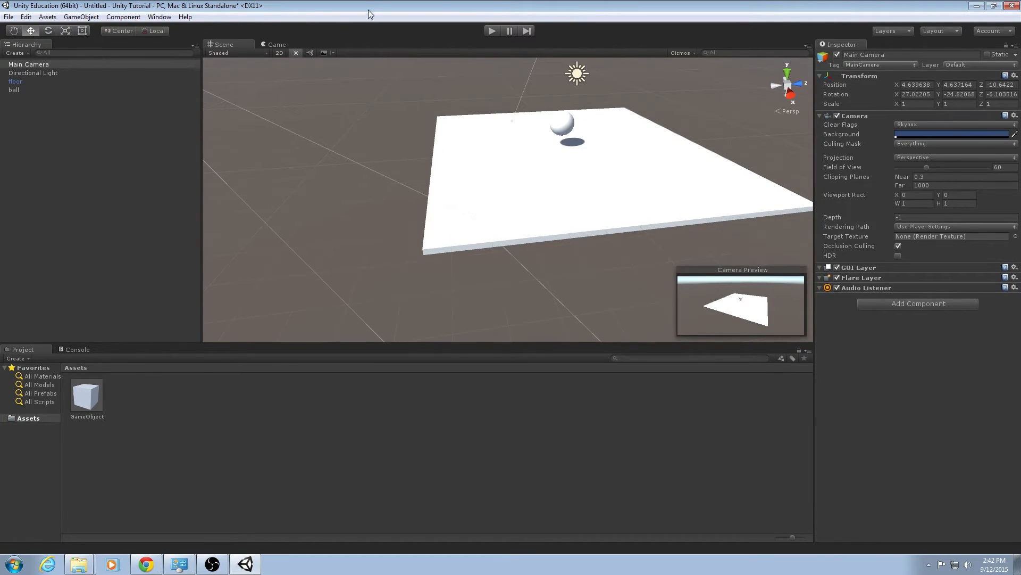
Toggle the Main Camera's projection between Orthographic and Perspective in the Game view, finishing on Perspective.
click(276, 44)
click(921, 157)
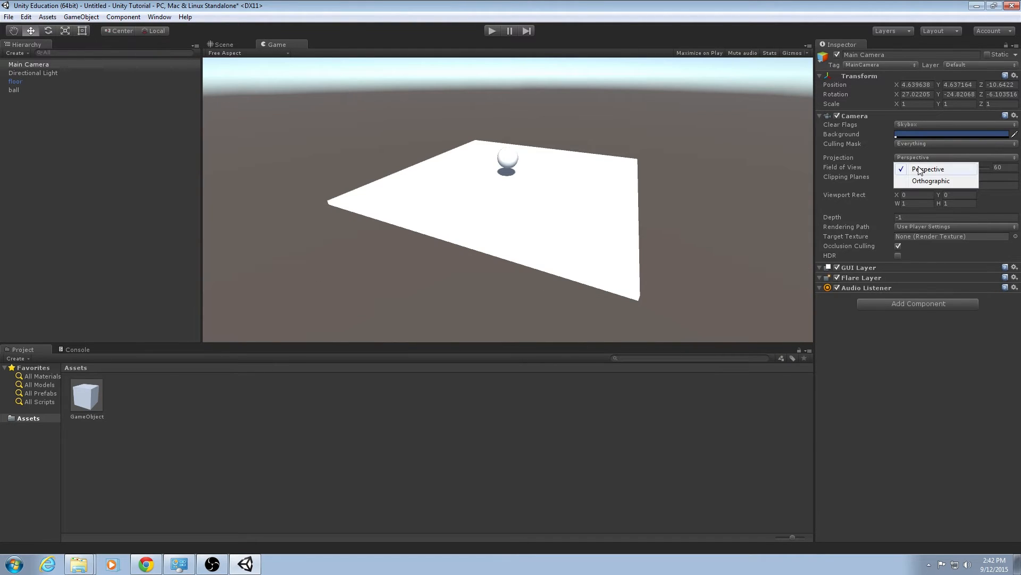
click(924, 180)
click(925, 158)
click(916, 169)
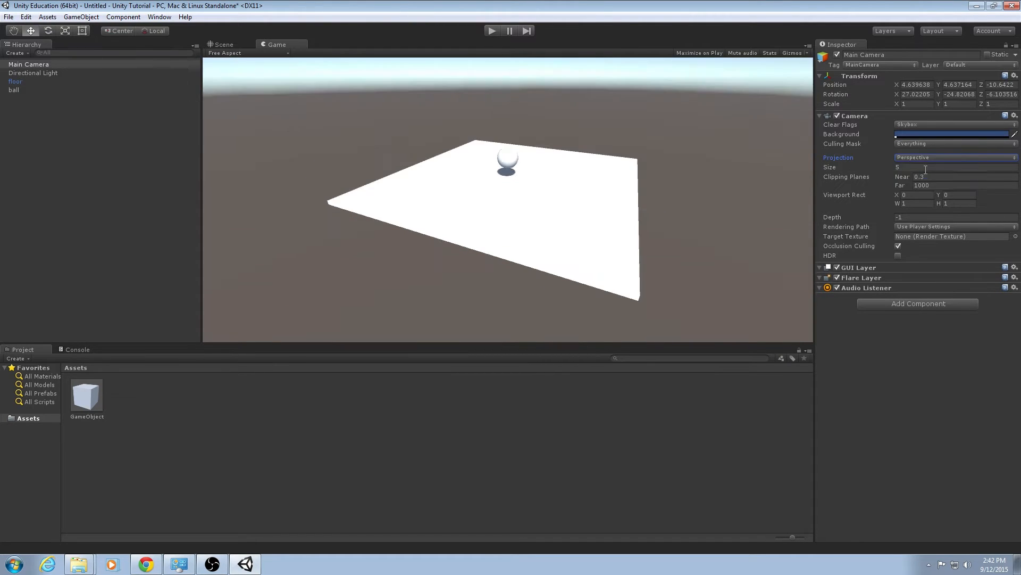
click(914, 160)
click(924, 180)
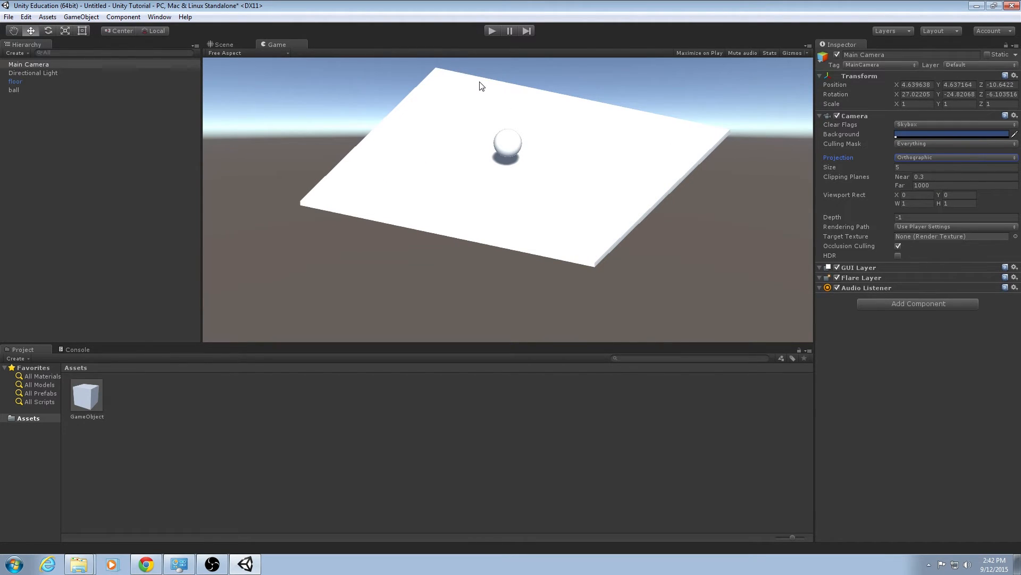
click(921, 160)
click(924, 167)
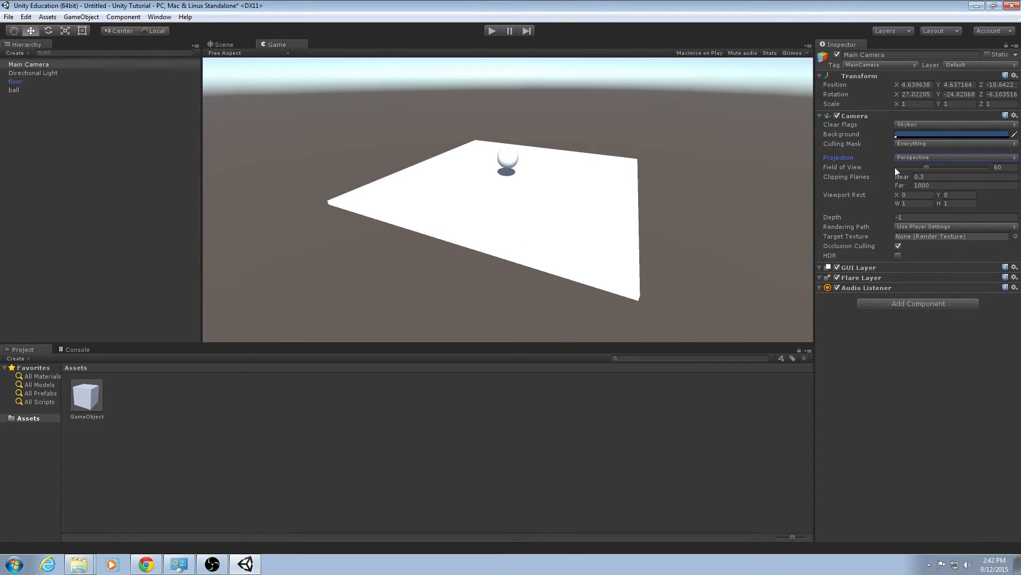
Examine the camera, floor and ball from several angles, switching the Scene view between perspective and isometric.
click(224, 44)
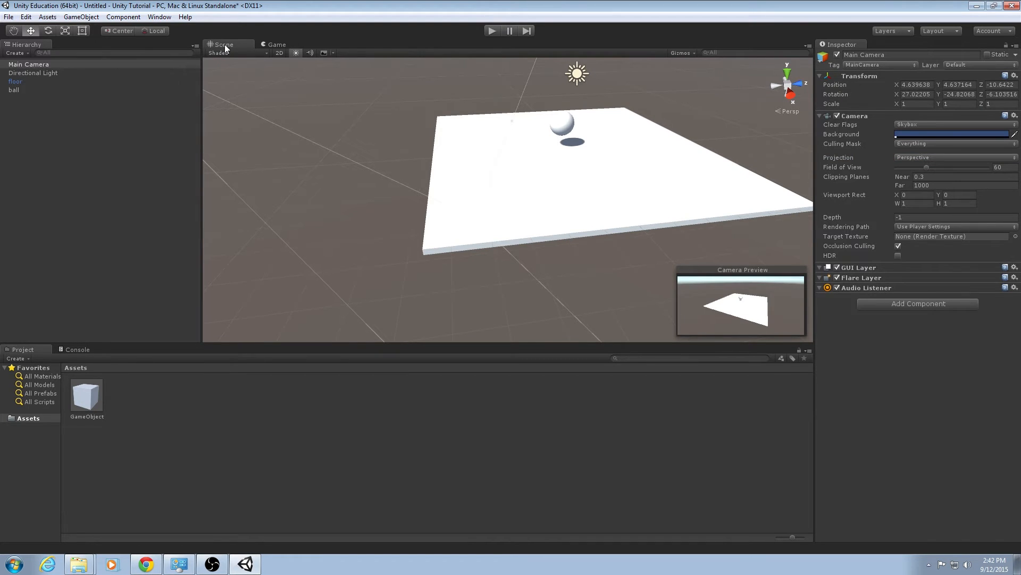
alt+drag(468, 153, 532, 197)
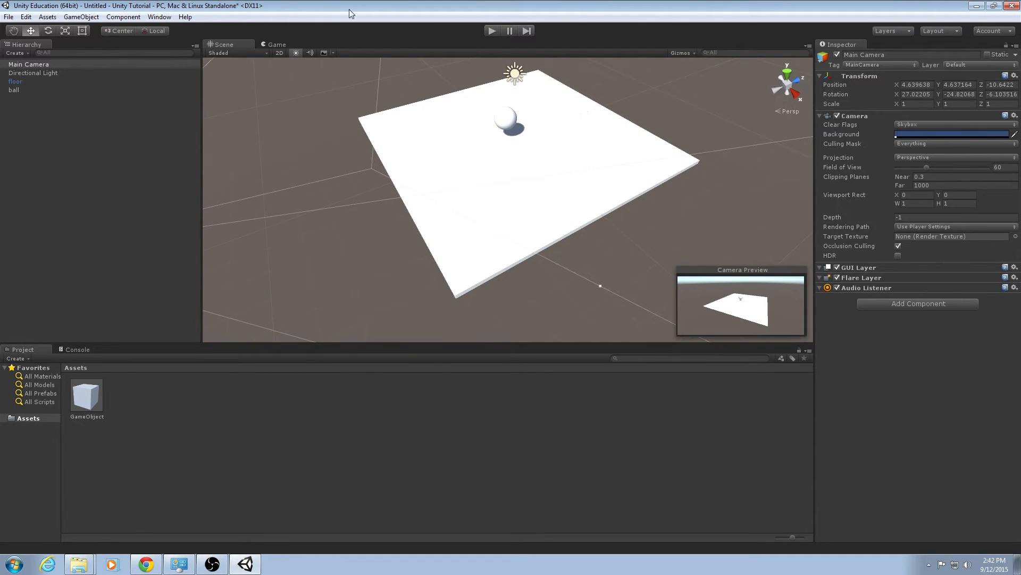
click(277, 44)
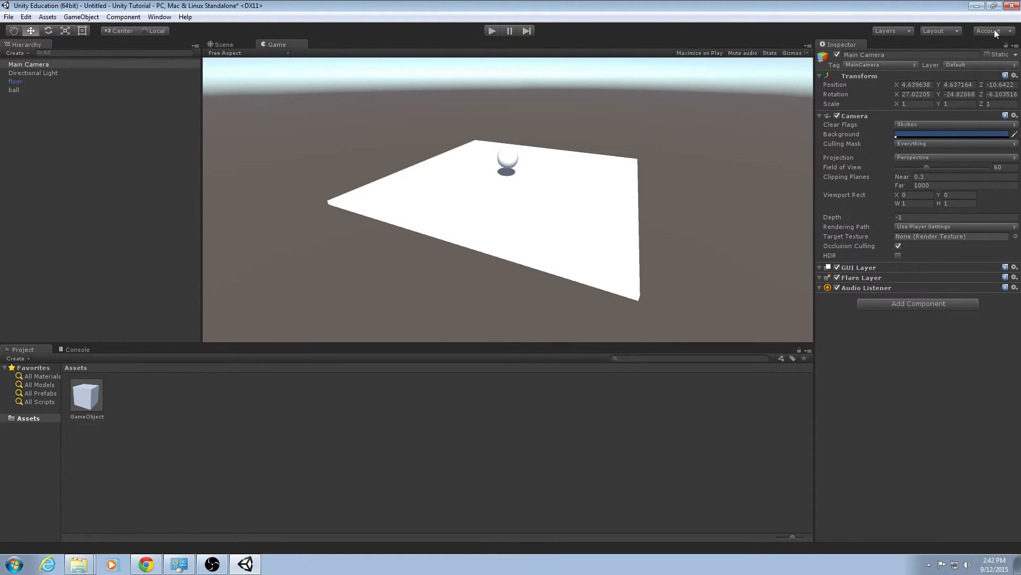
click(808, 44)
click(779, 40)
click(222, 45)
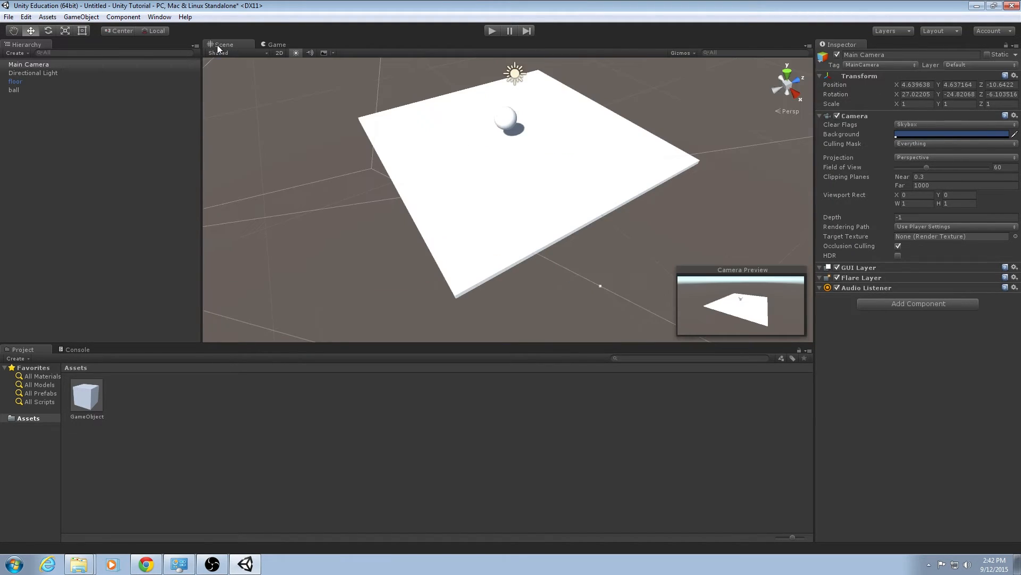
click(791, 85)
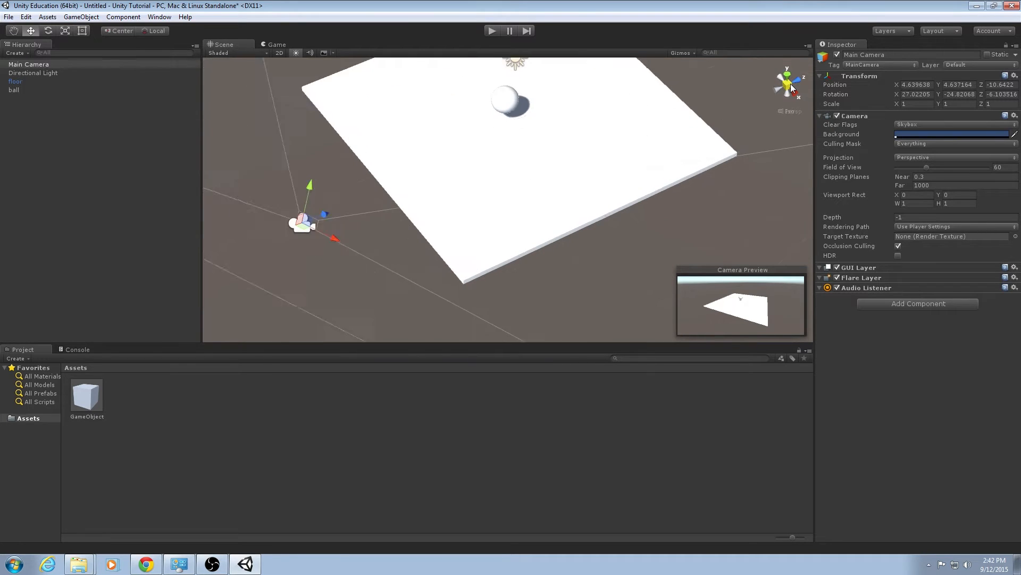
click(791, 85)
click(791, 85)
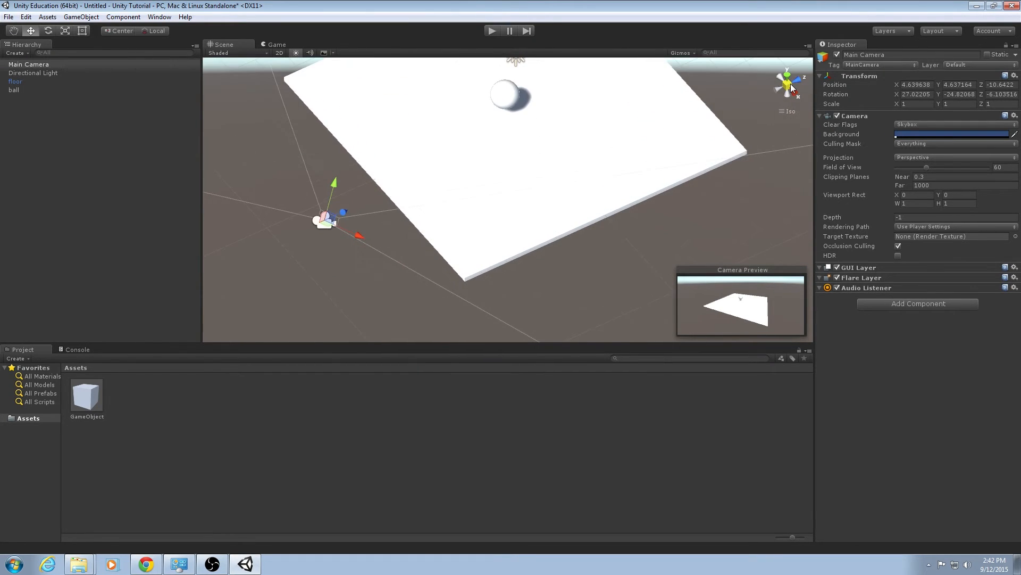
click(791, 85)
click(791, 85)
click(791, 85)
click(792, 85)
alt+drag(541, 128, 787, 69)
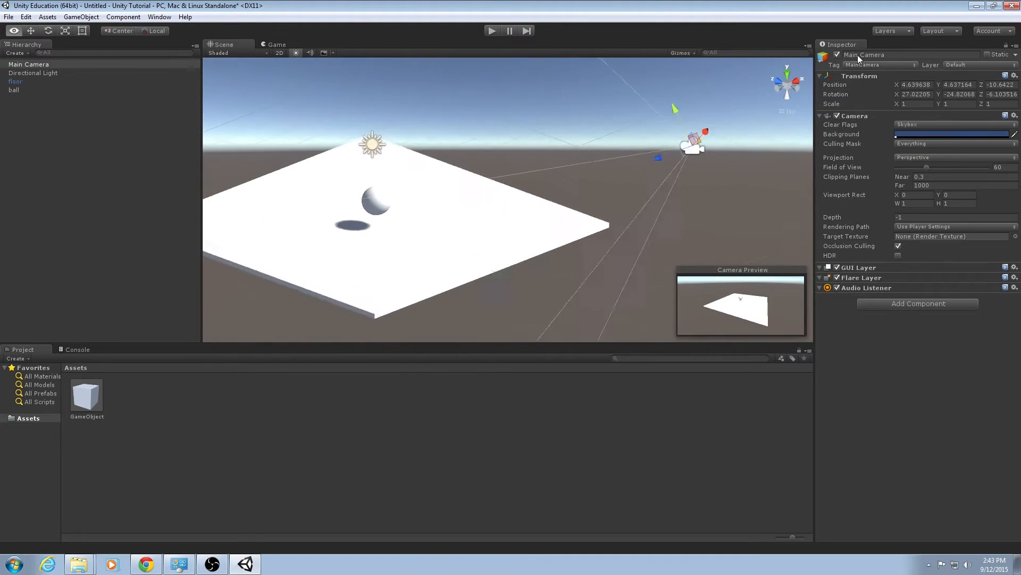
alt+drag(857, 55, 622, 130)
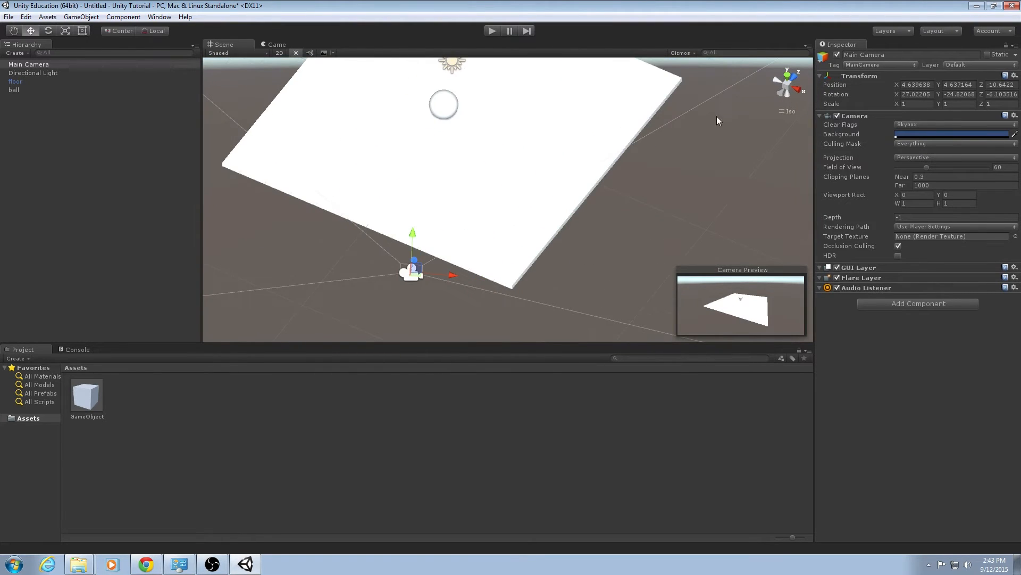
click(790, 87)
right_drag(672, 173, 603, 155)
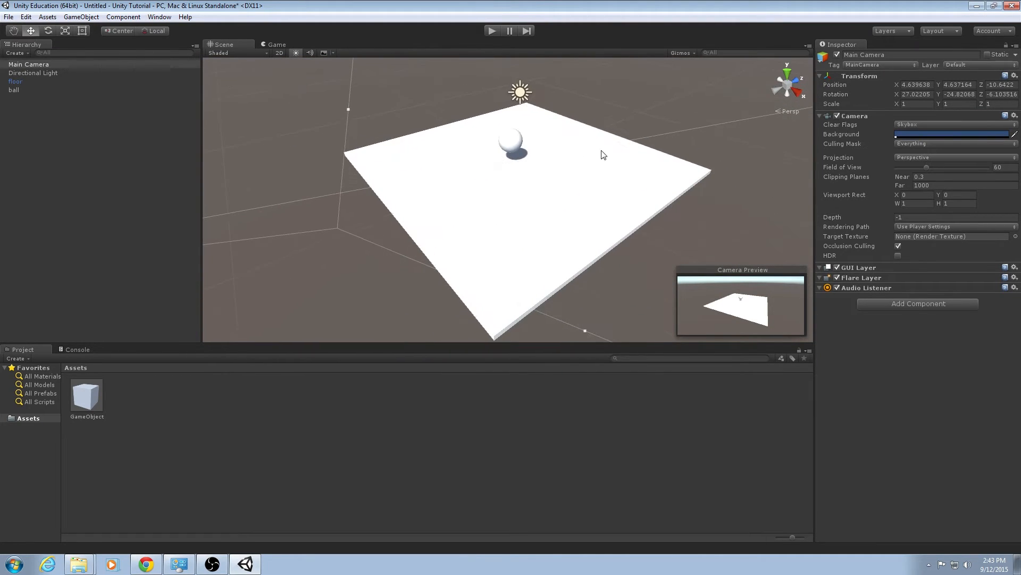
Select the ball and add a Sphere Collider component from the Physics components.
click(514, 141)
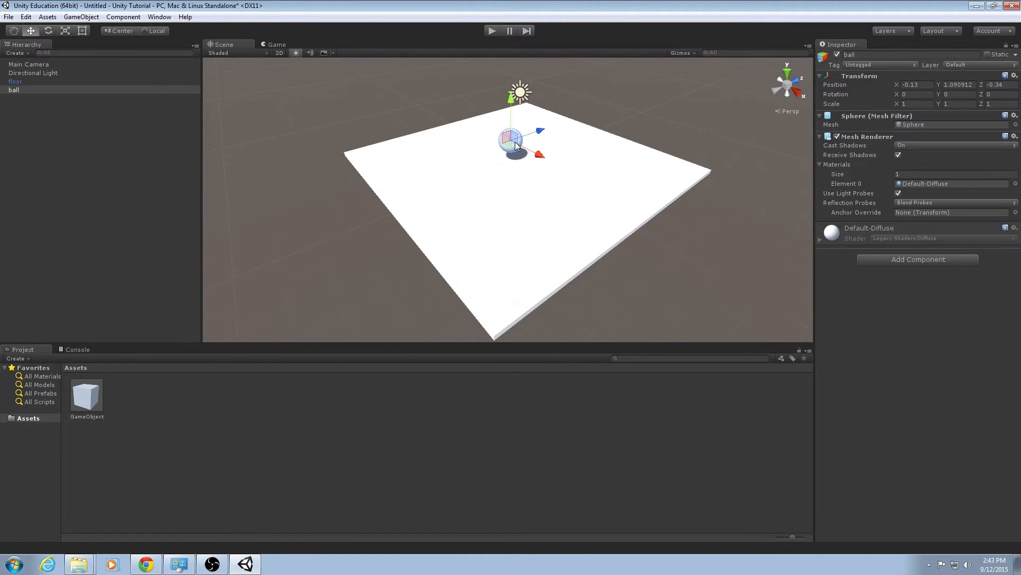
click(911, 260)
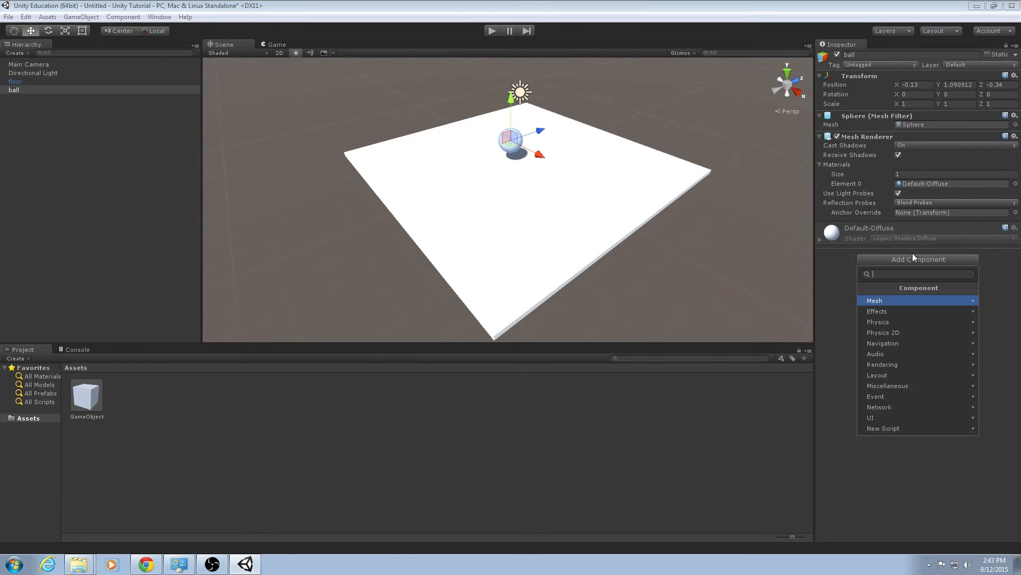
click(899, 322)
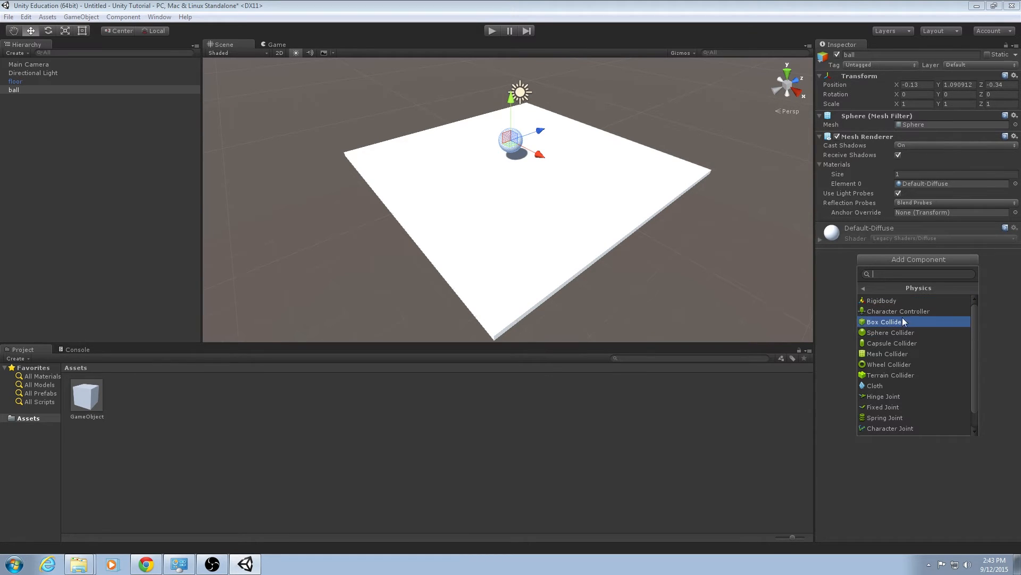
click(902, 332)
Add a Rigidbody physics component to the ball.
right_drag(601, 203, 496, 175)
key(w)
key(s)
right_drag(497, 111, 496, 210)
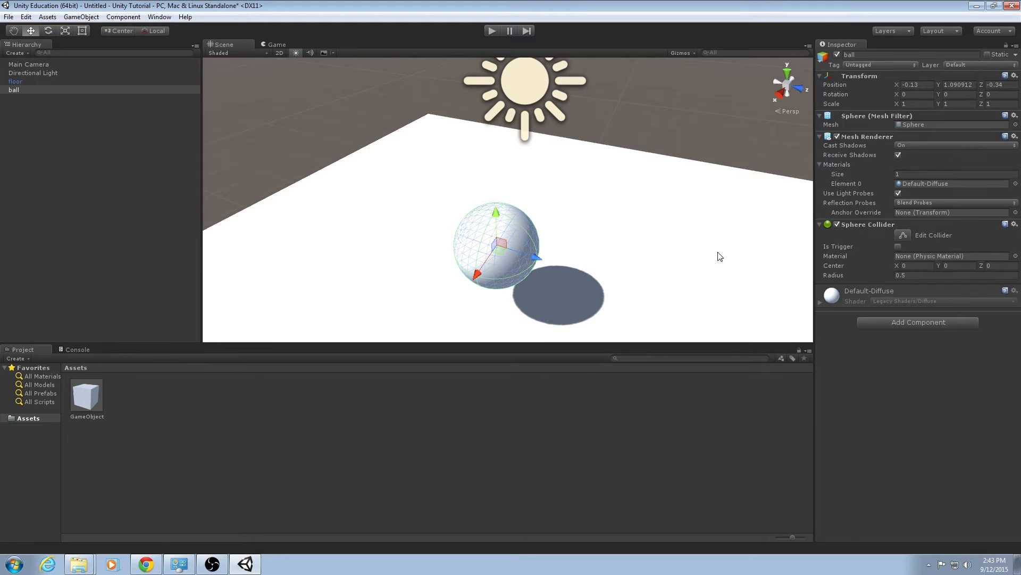
click(886, 323)
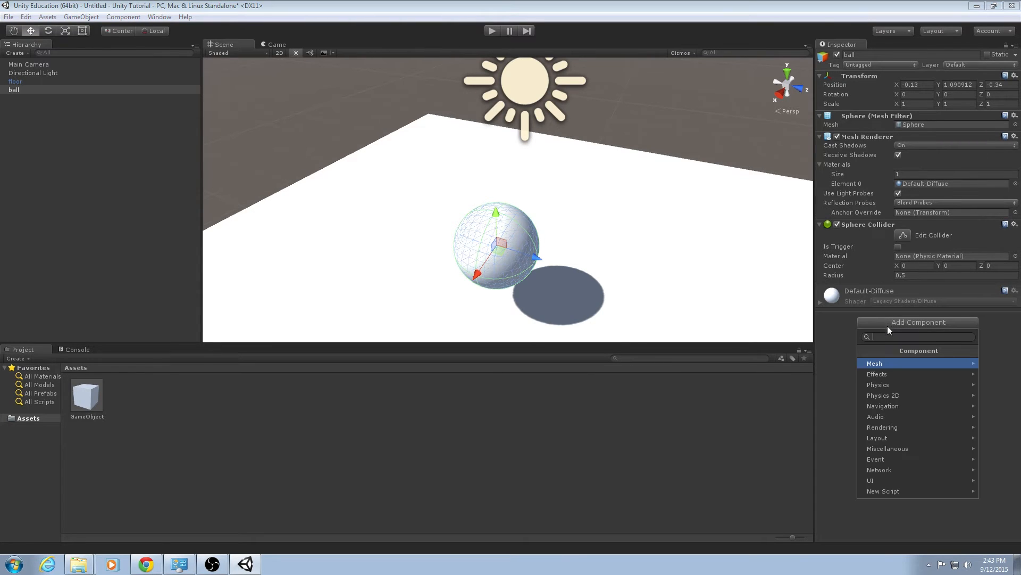
click(897, 385)
click(892, 364)
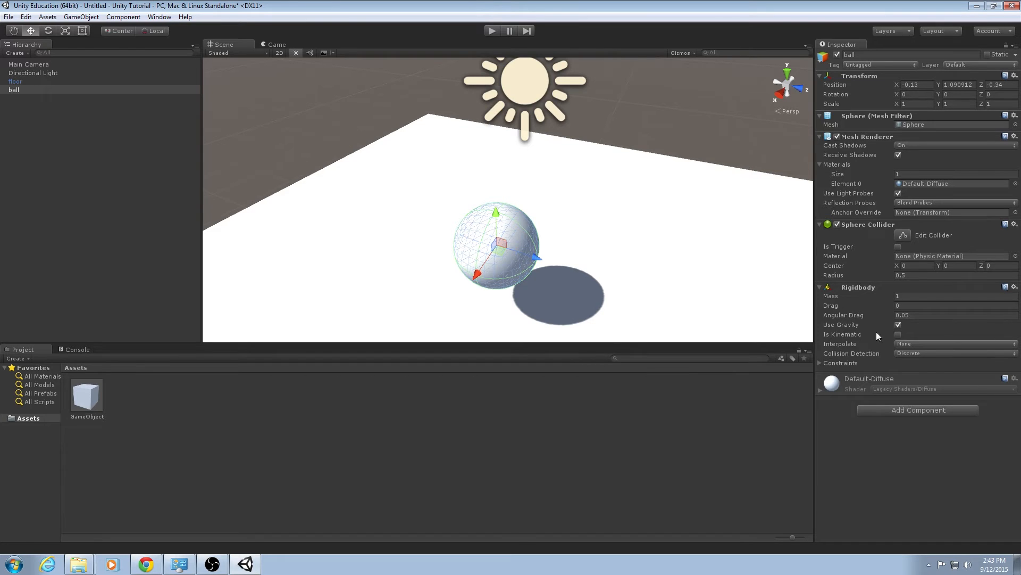
Select the floor and rotate it about the X axis to tilt it by about -17 degrees.
key(a)
right_drag(614, 251, 651, 203)
key(s)
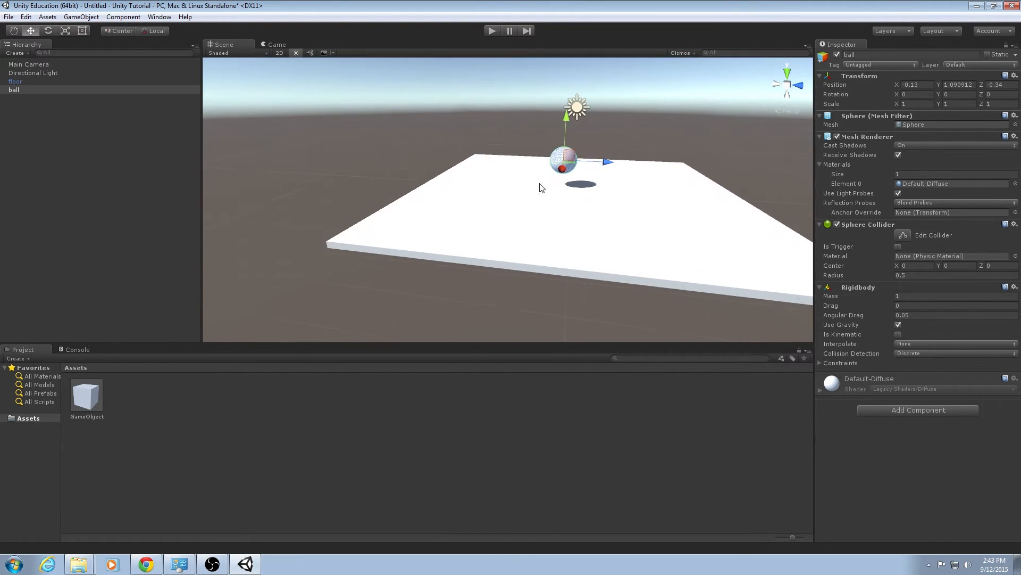
click(47, 80)
click(47, 30)
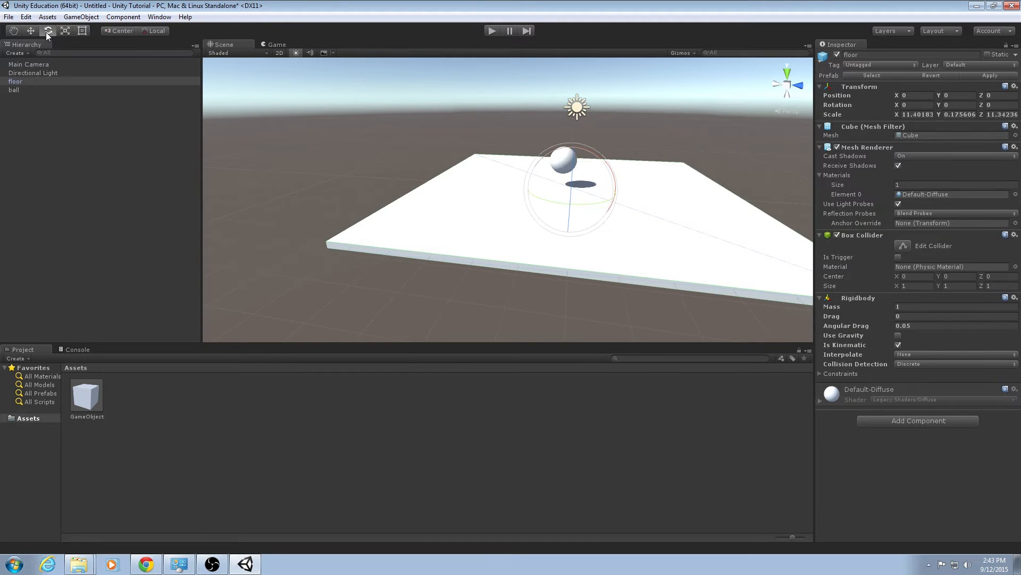
right_drag(549, 202, 572, 219)
key(e)
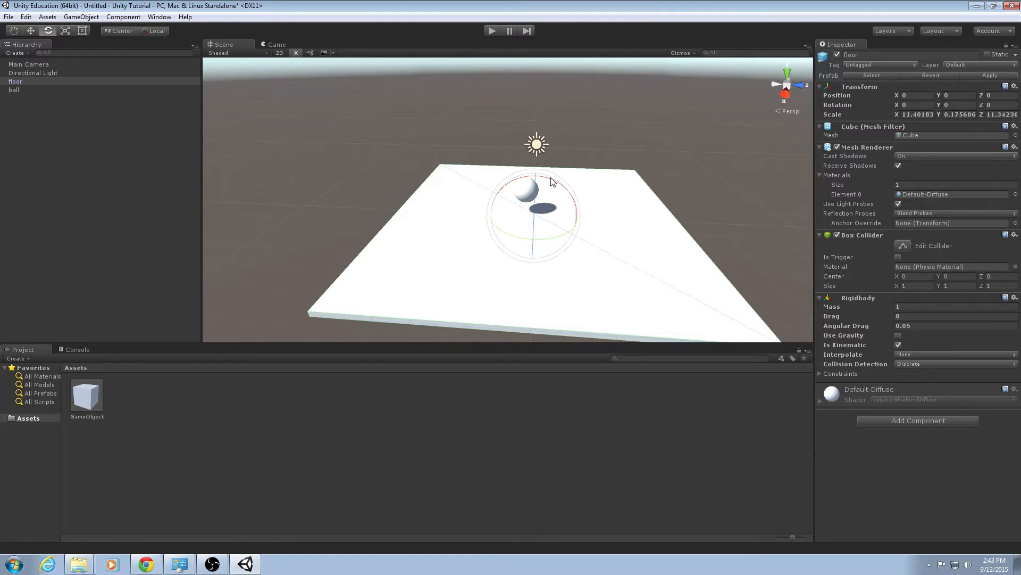
drag(554, 183, 523, 183)
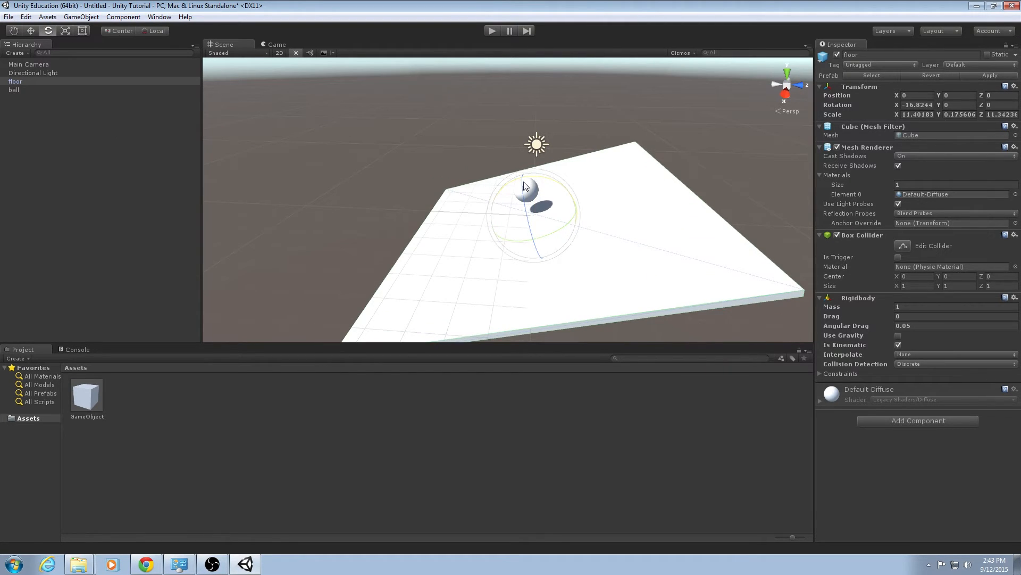
Select the ball and move it up above the raised end of the tilted floor.
click(29, 90)
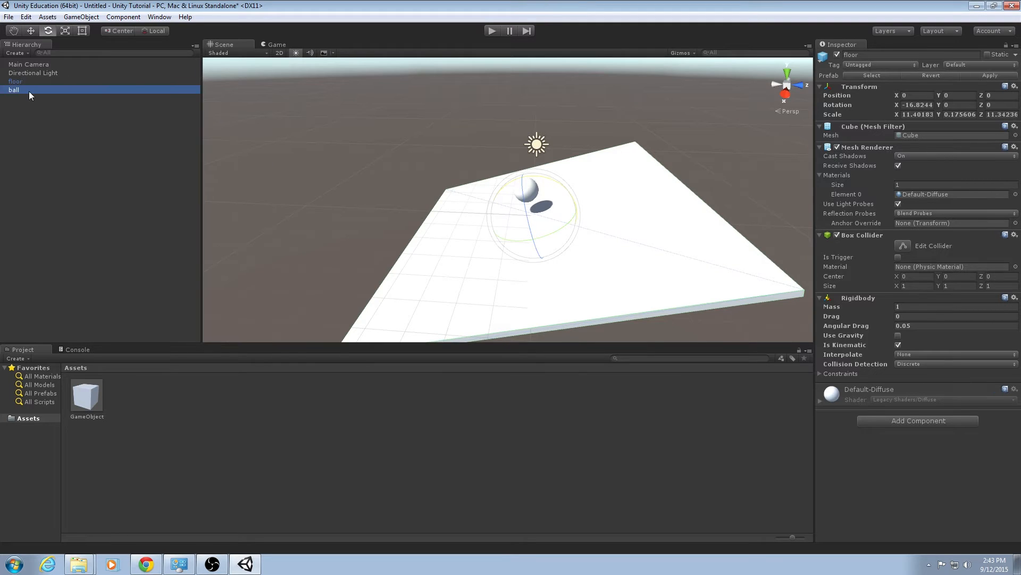
click(30, 31)
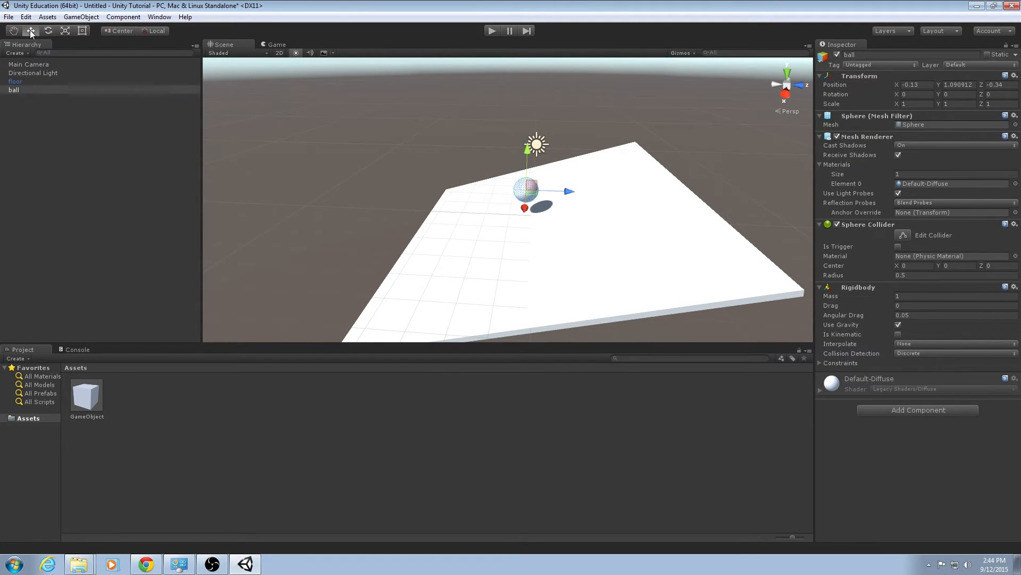
scroll(503, 165, up, 4)
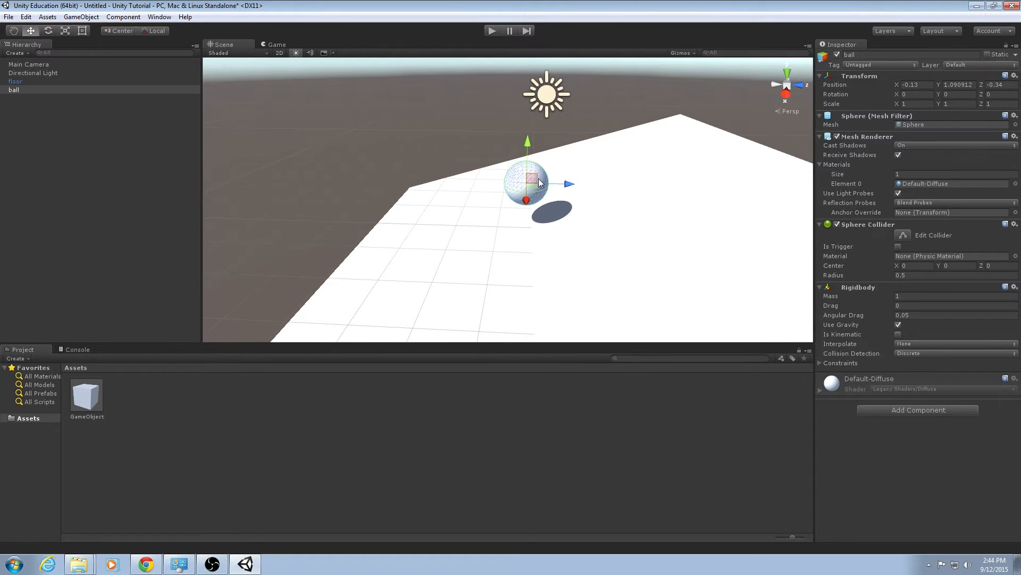
drag(542, 179, 731, 111)
alt+drag(639, 216, 656, 245)
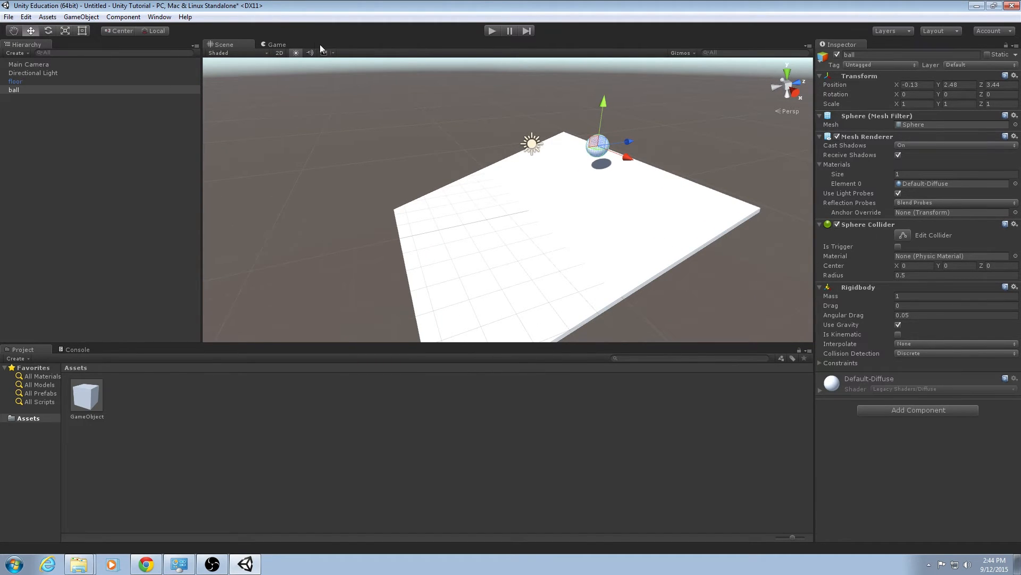
alt+drag(442, 154, 424, 165)
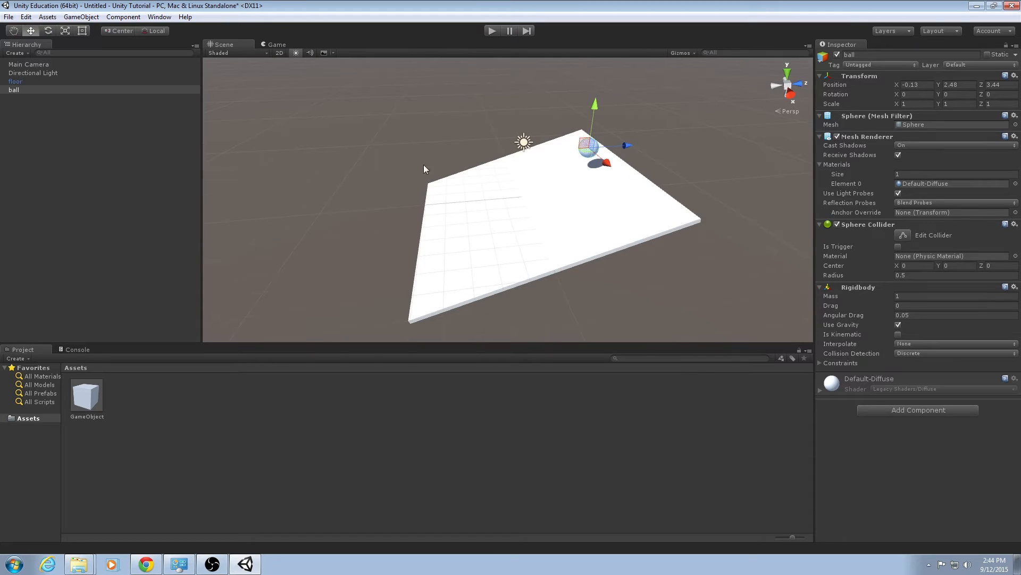
Run the scene in Play mode to test the ball's physics, then stop playback.
click(275, 45)
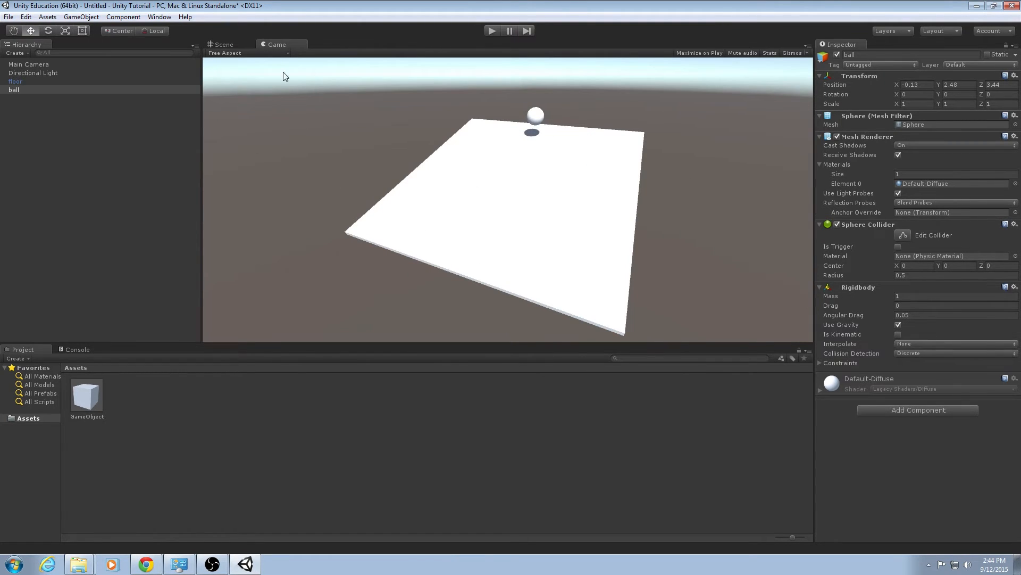
click(223, 44)
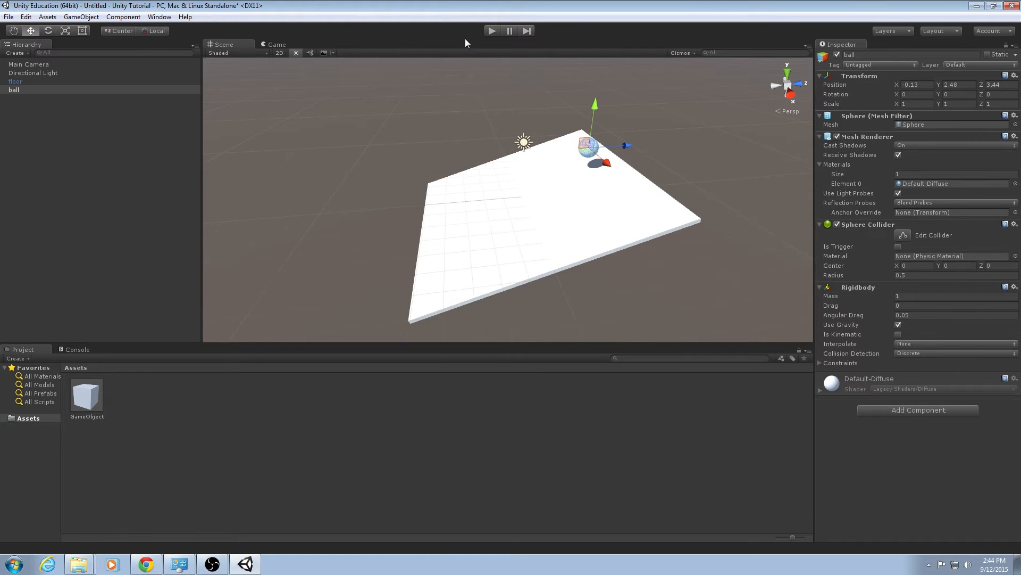
click(492, 31)
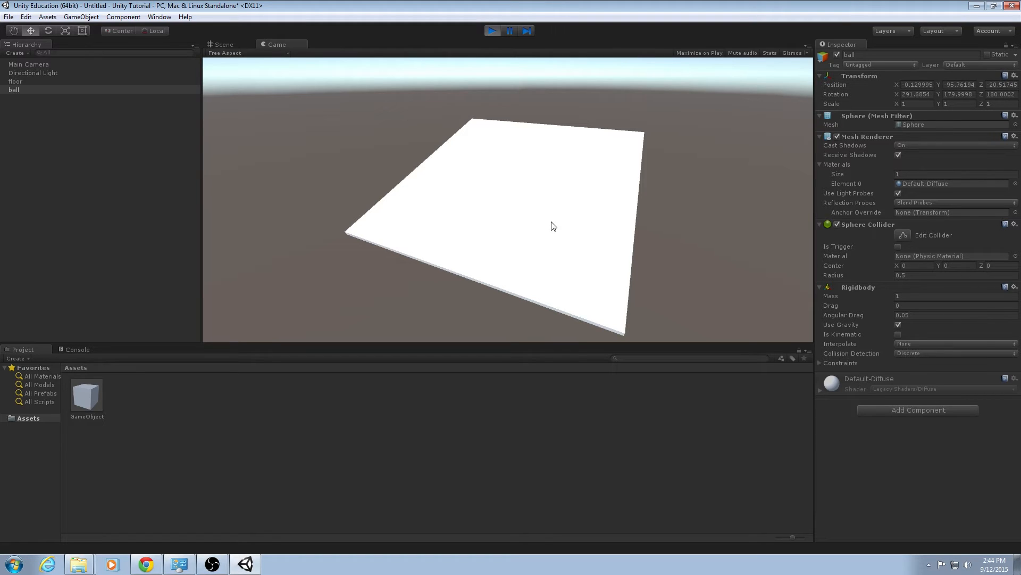
click(492, 31)
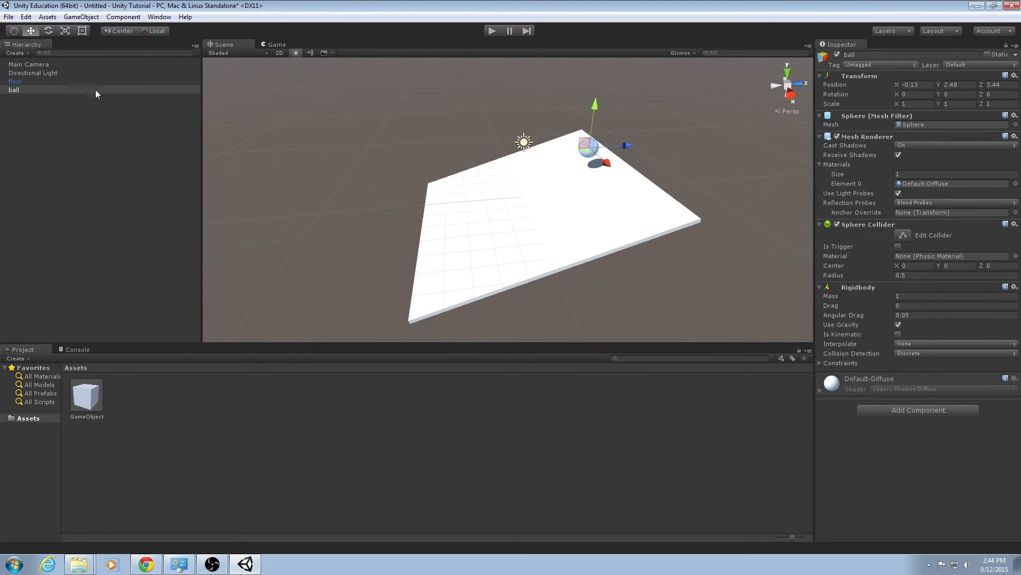
Select the floor and set its X rotation to 0 to make it flat again.
click(82, 81)
click(913, 105)
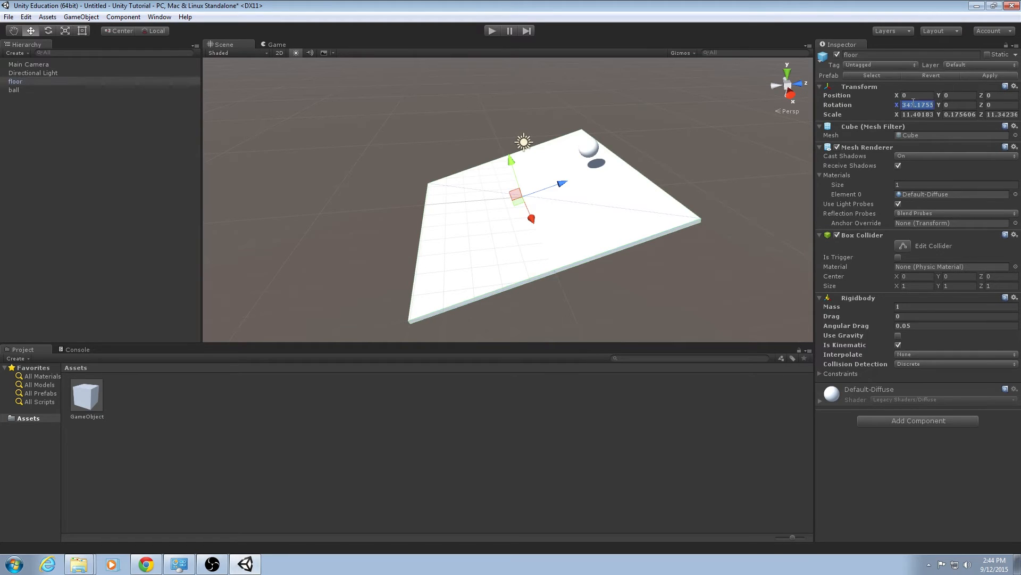
text(0)
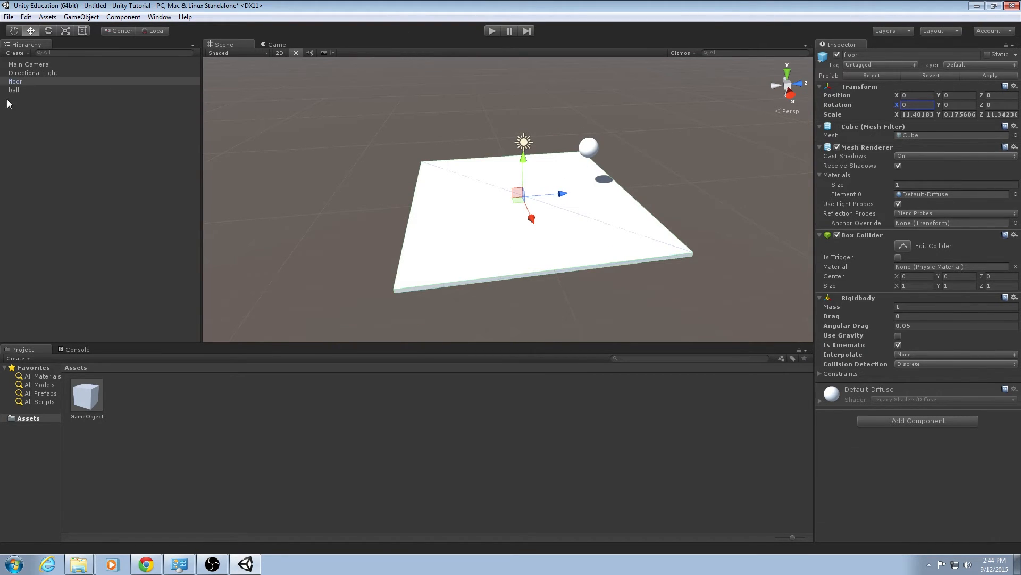
Select the ball and move it to sit above the middle of the flat floor.
click(25, 91)
drag(619, 145, 565, 161)
drag(524, 126, 524, 137)
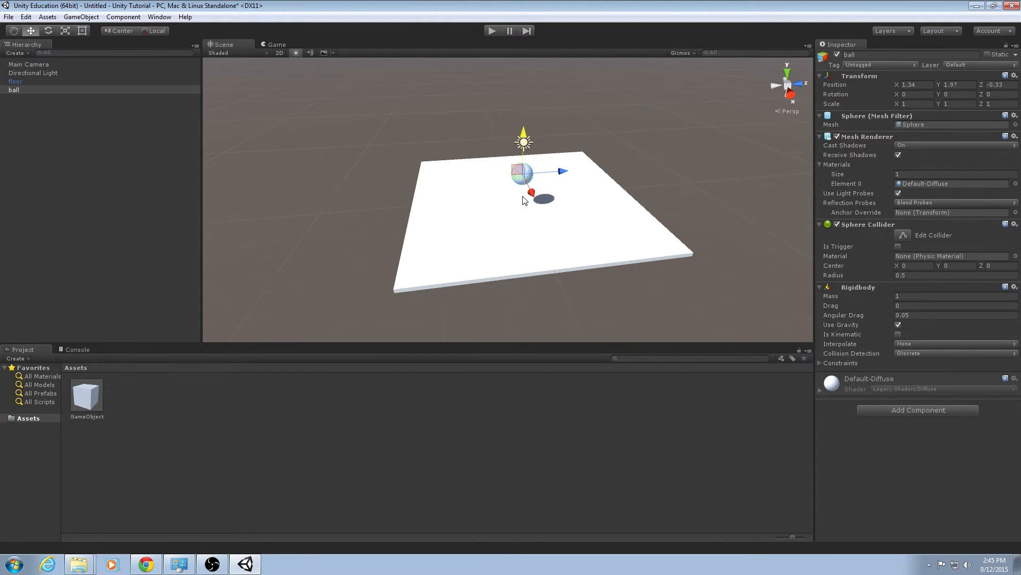
Run the scene in Play mode to test the ball dropping onto the floor, then stop playback.
click(602, 406)
click(524, 176)
click(491, 31)
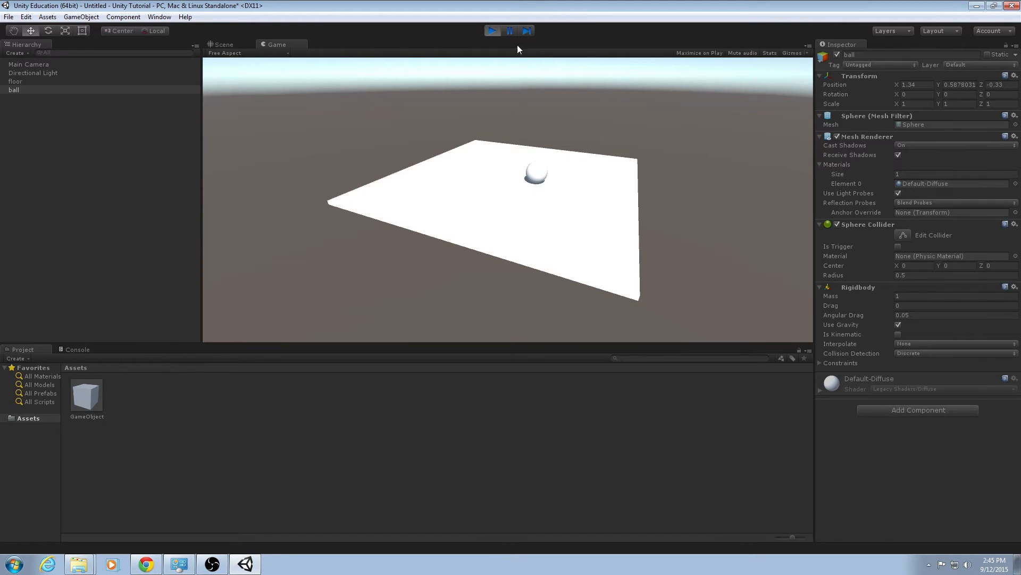
click(493, 31)
Turn the ball into a prefab by adding it from the scene hierarchy to the Assets folder.
click(190, 418)
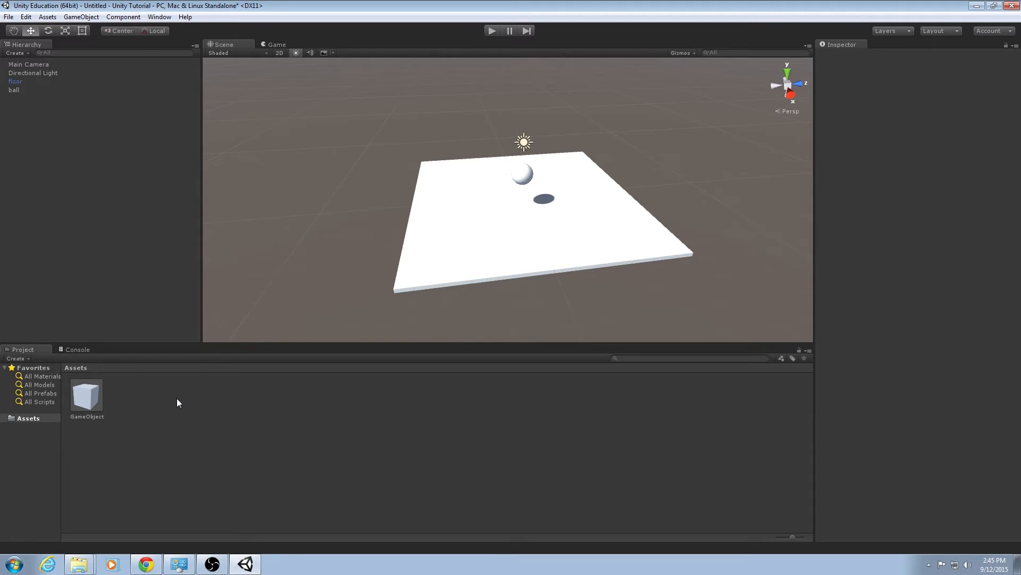
click(29, 90)
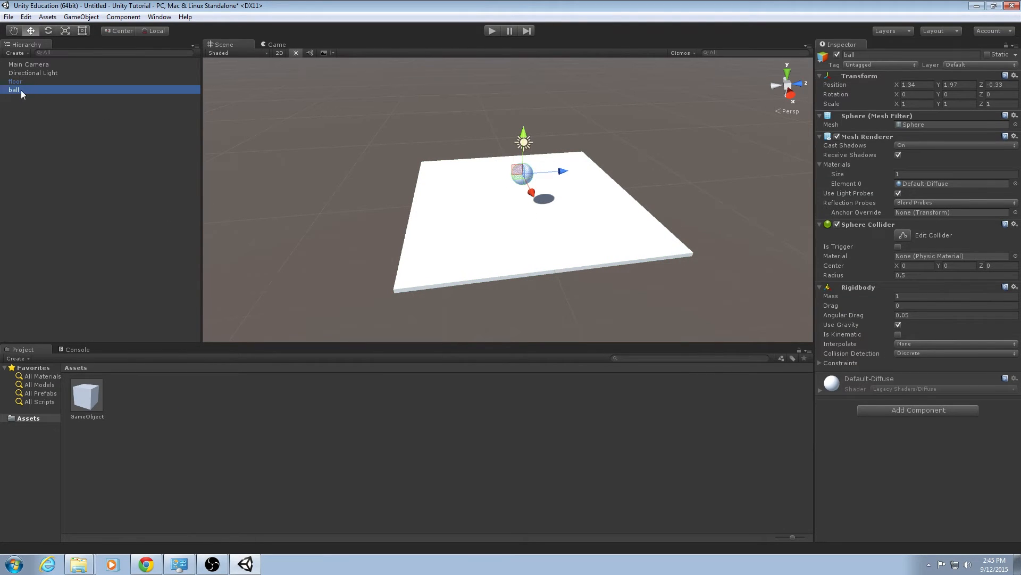
drag(19, 88, 152, 403)
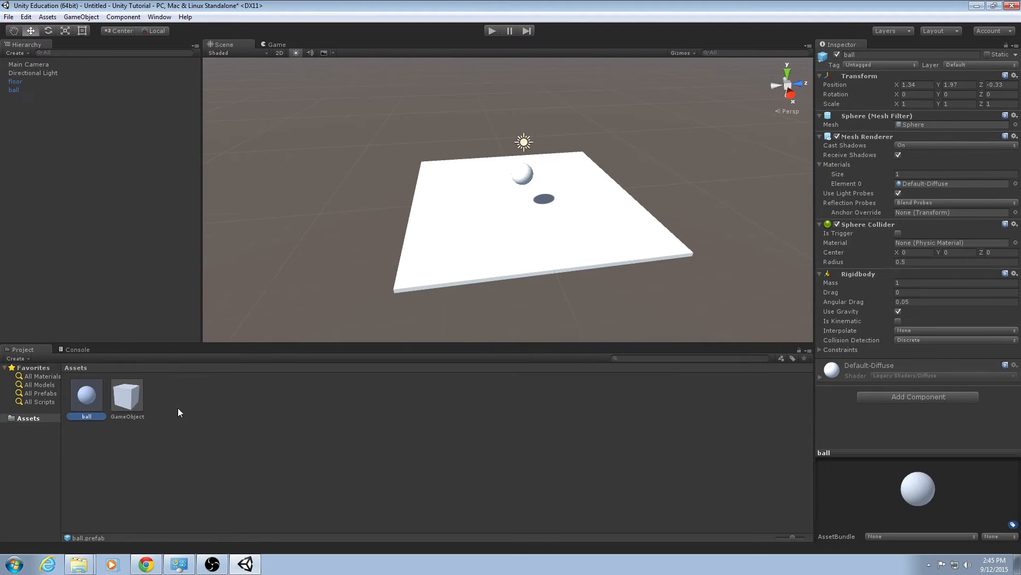
click(123, 399)
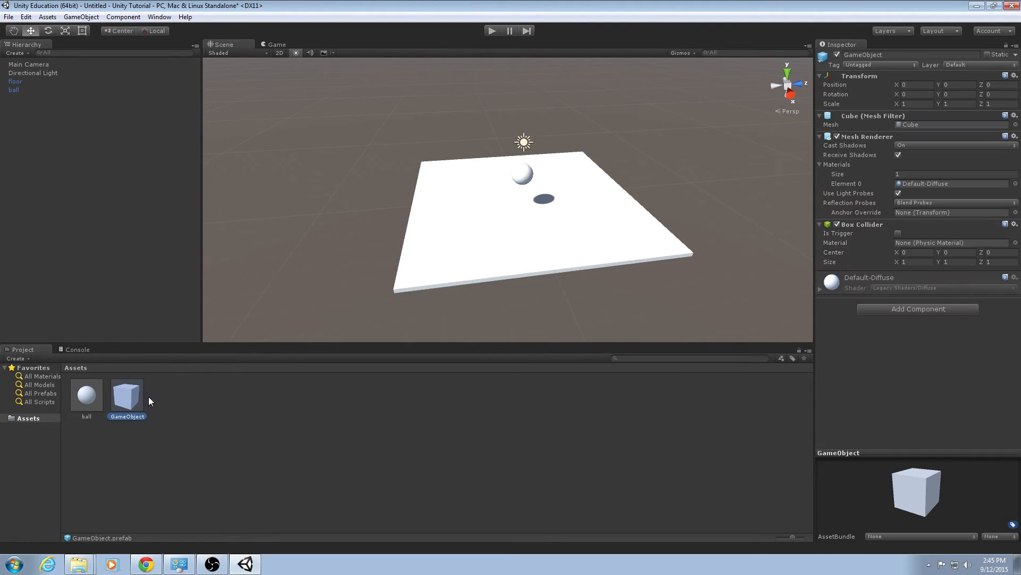
Create a new C# script in the Assets folder named Movement.
click(219, 385)
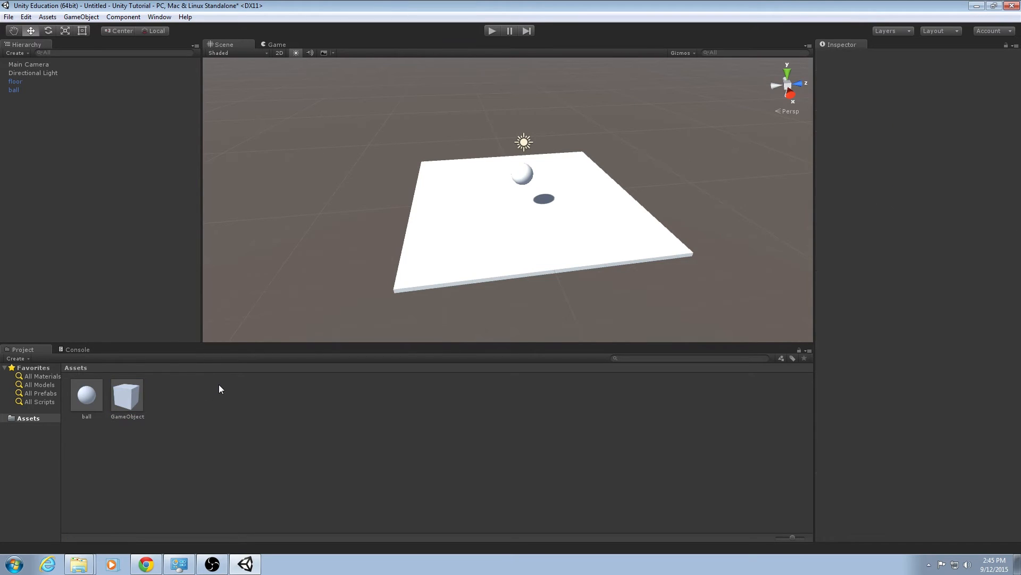
right_click(194, 398)
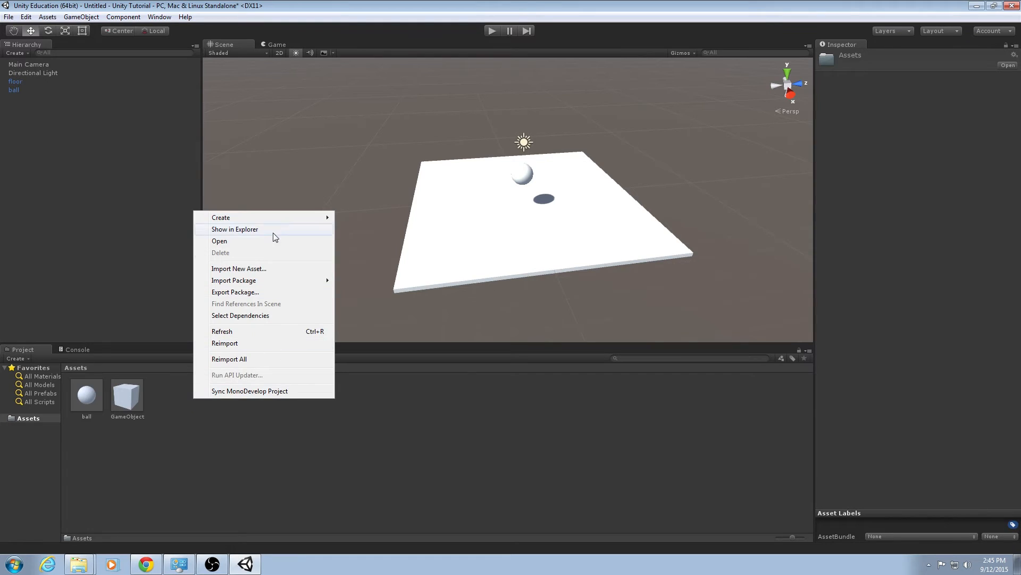
mouse_move(275, 219)
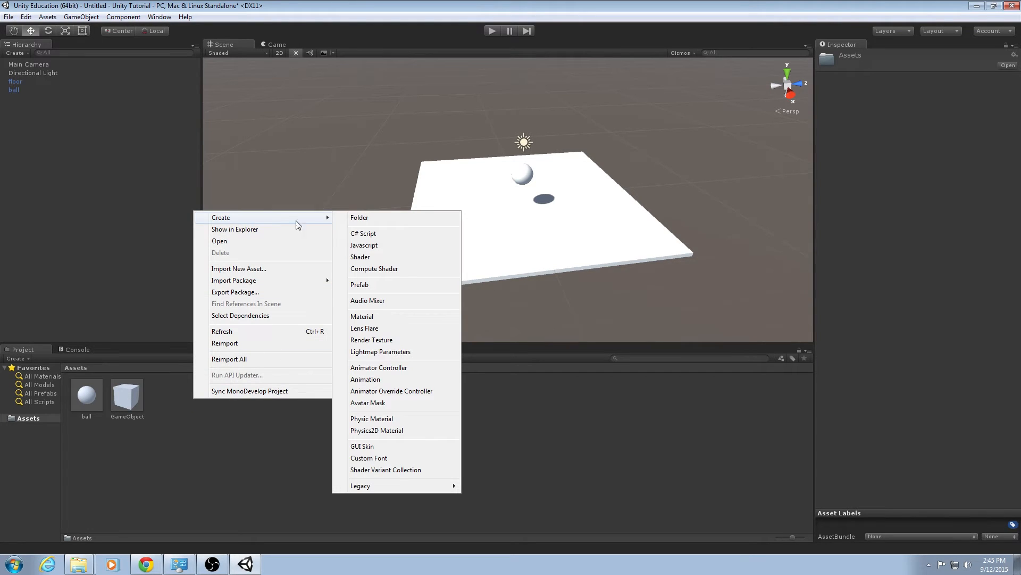
click(364, 234)
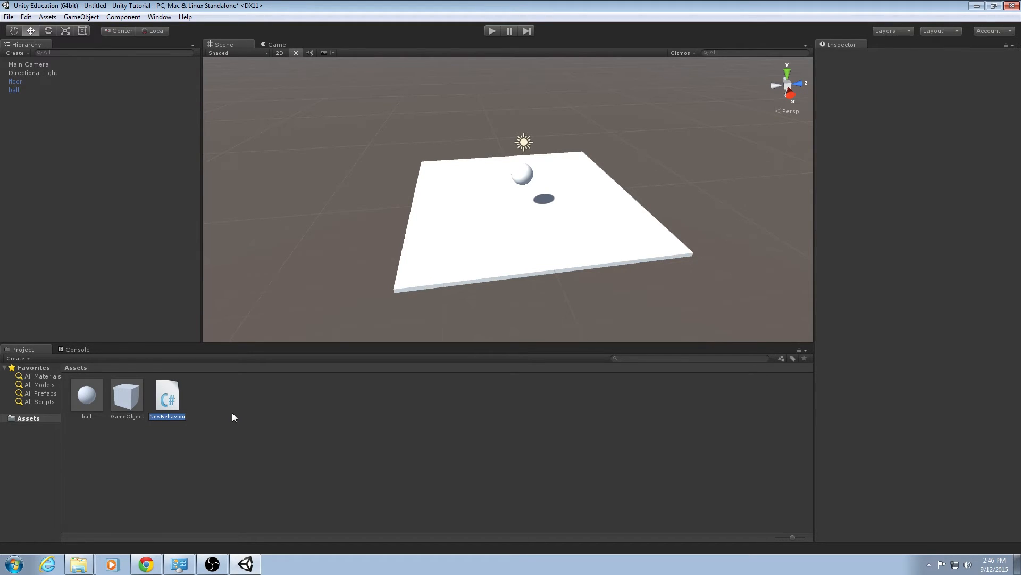
text(Movement)
key(Return)
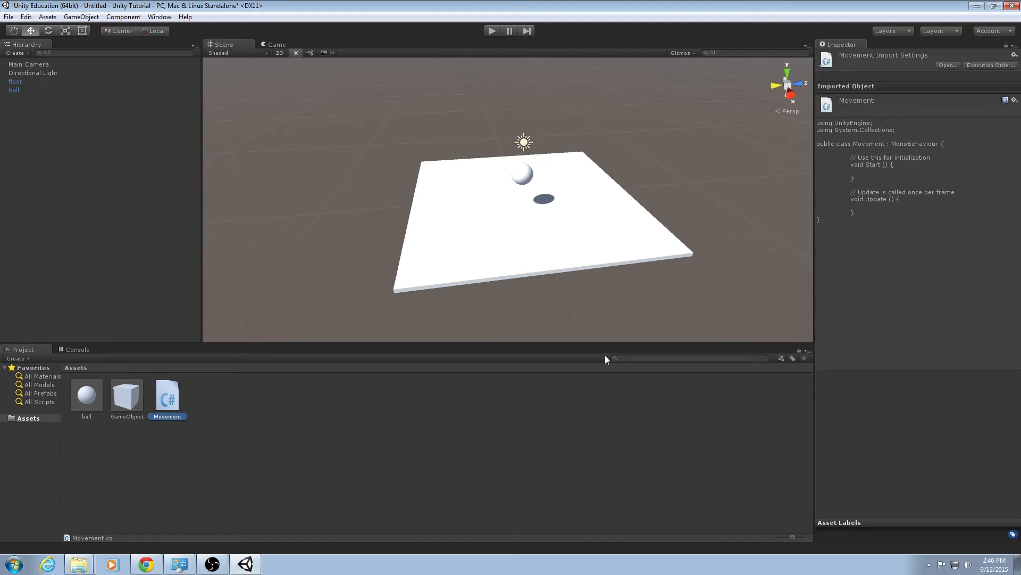
Open the Movement script in MonoDevelop and examine its using directives and class declaration.
right_click(164, 400)
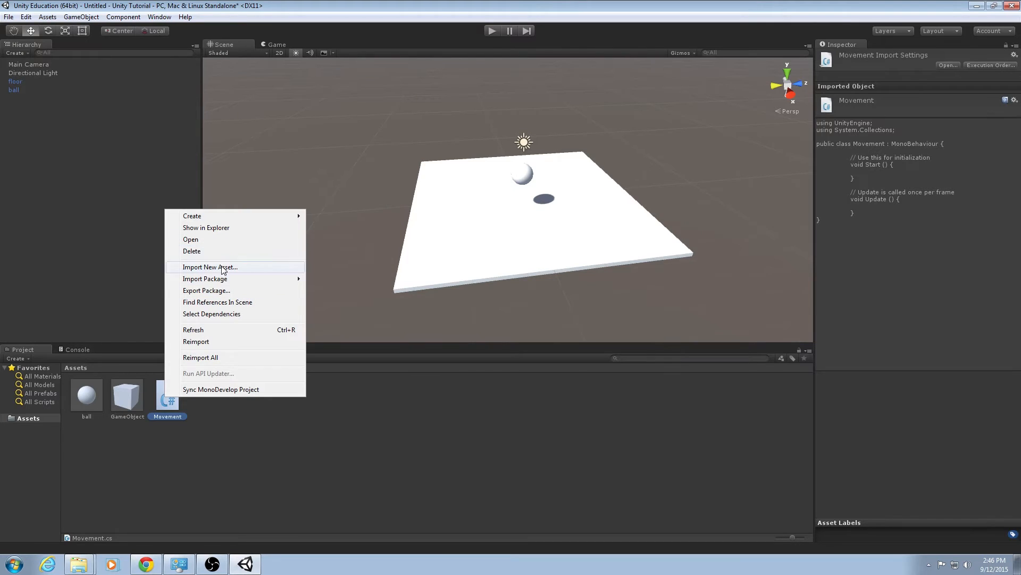
click(191, 240)
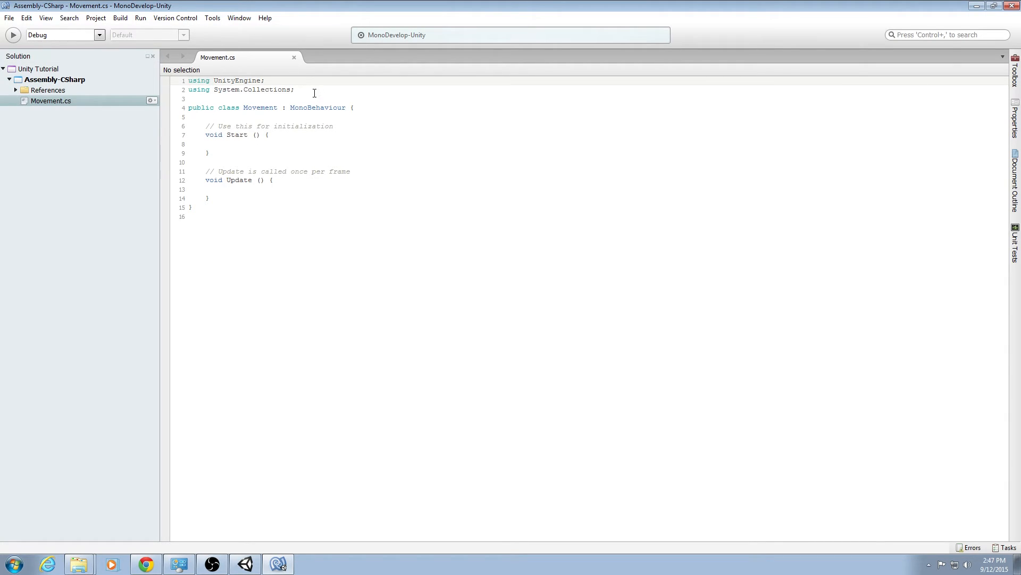
drag(314, 93, 188, 82)
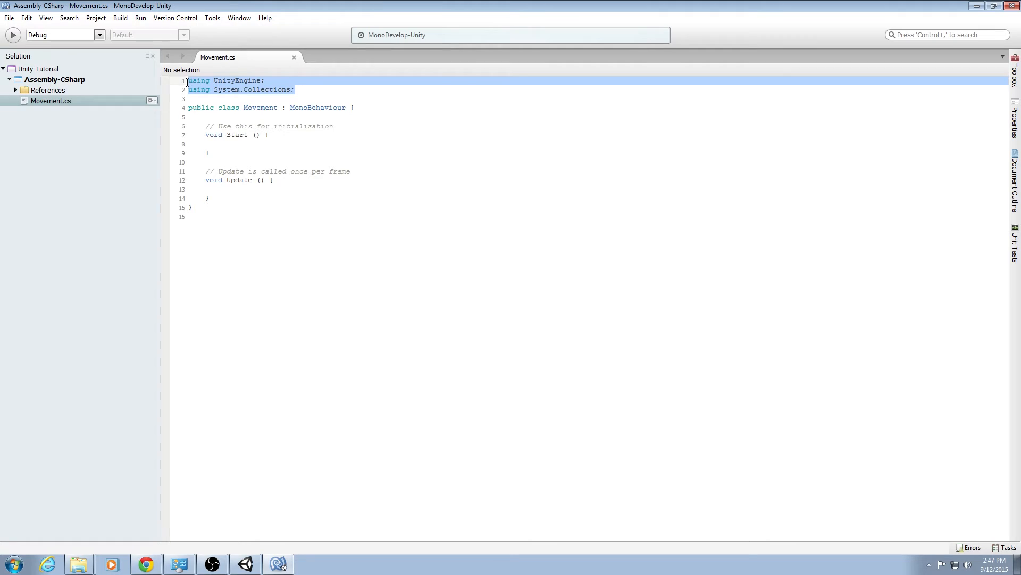
click(237, 84)
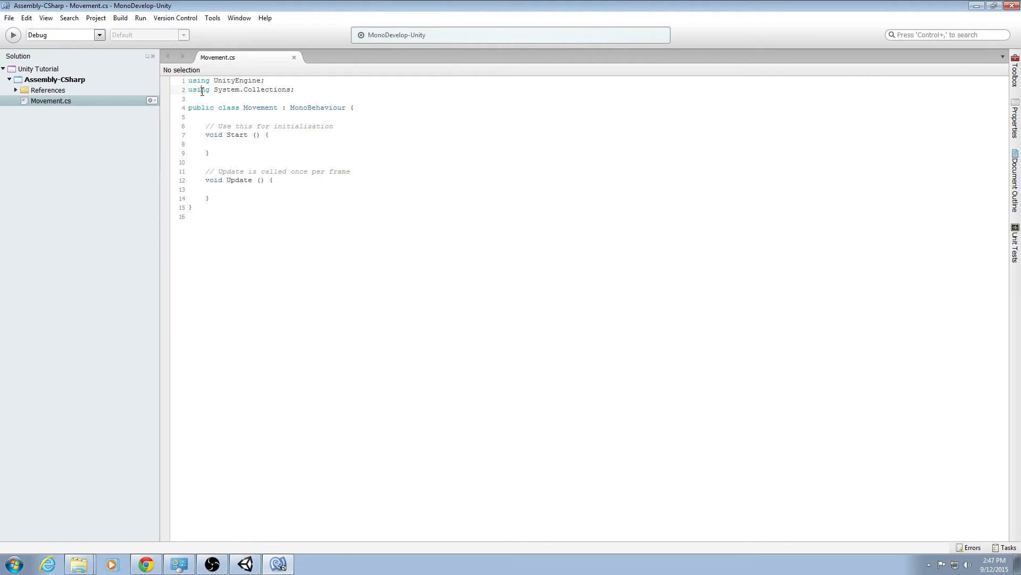
click(270, 90)
double_click(243, 79)
click(271, 80)
drag(216, 88, 296, 89)
click(302, 90)
drag(214, 108, 189, 108)
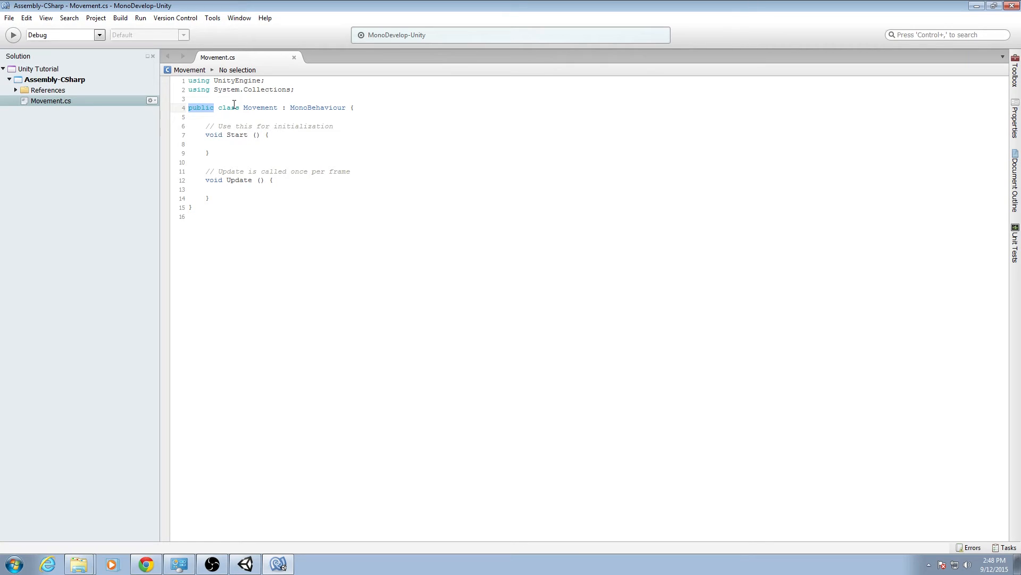
double_click(234, 106)
double_click(260, 108)
click(282, 108)
key(shift+Right)
key(shift+Right)
key(shift+Right)
key(shift+Right)
key(shift+Right)
key(shift+Right)
key(shift+Right)
key(shift+Right)
key(shift+Right)
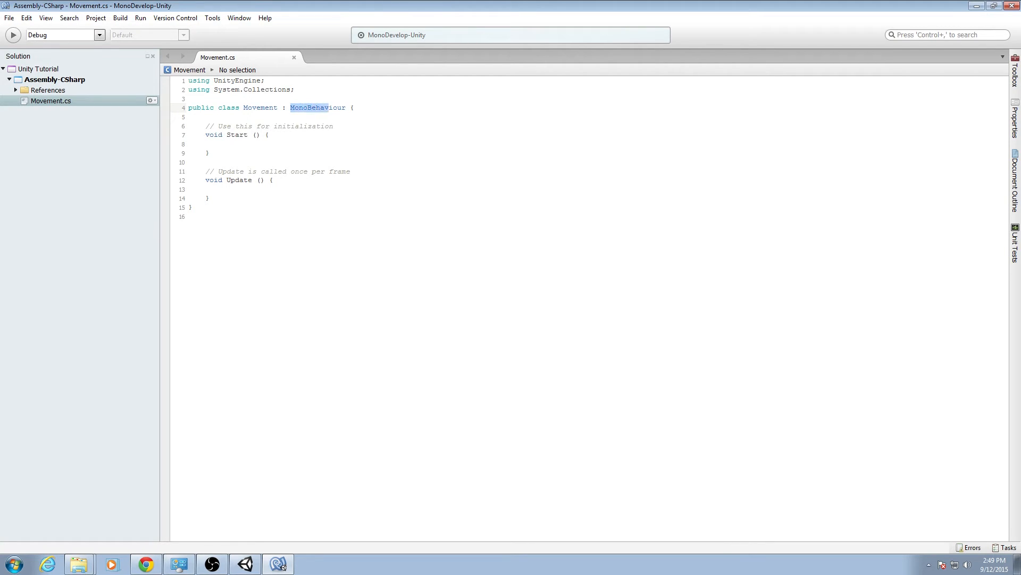
key(shift+Right)
key(shift+Right)
key(shift+Right)
key(shift+Right)
double_click(221, 83)
double_click(308, 107)
Examine the Start and Update methods and their comments in the script.
drag(232, 152, 205, 129)
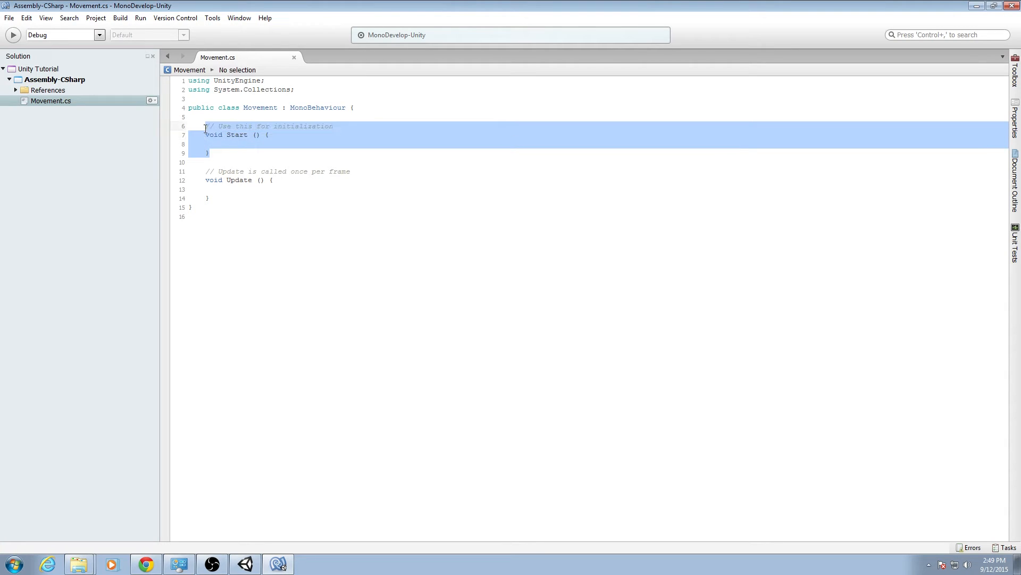
click(250, 137)
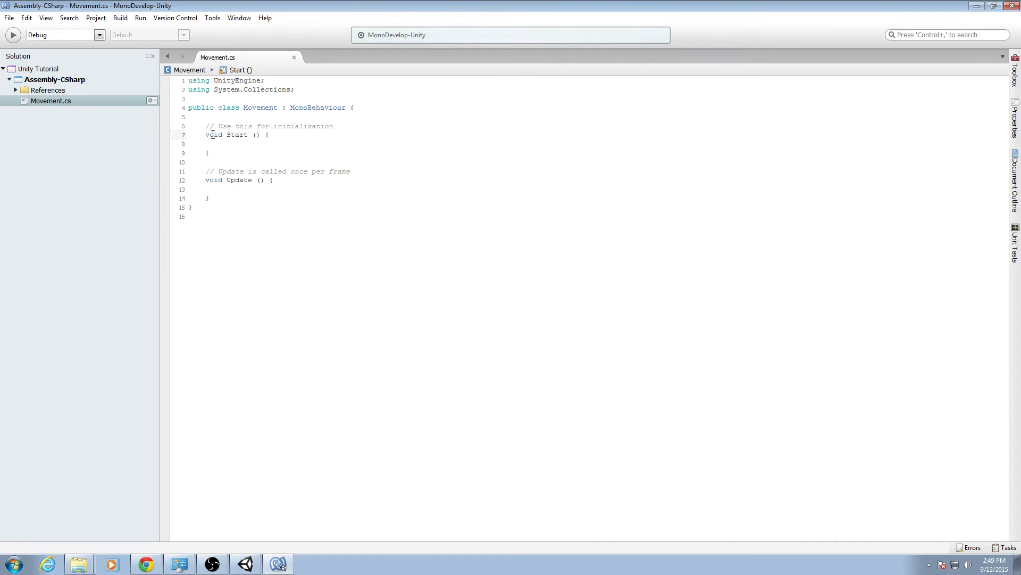
double_click(223, 135)
double_click(244, 136)
click(258, 135)
click(269, 135)
click(236, 153)
click(270, 136)
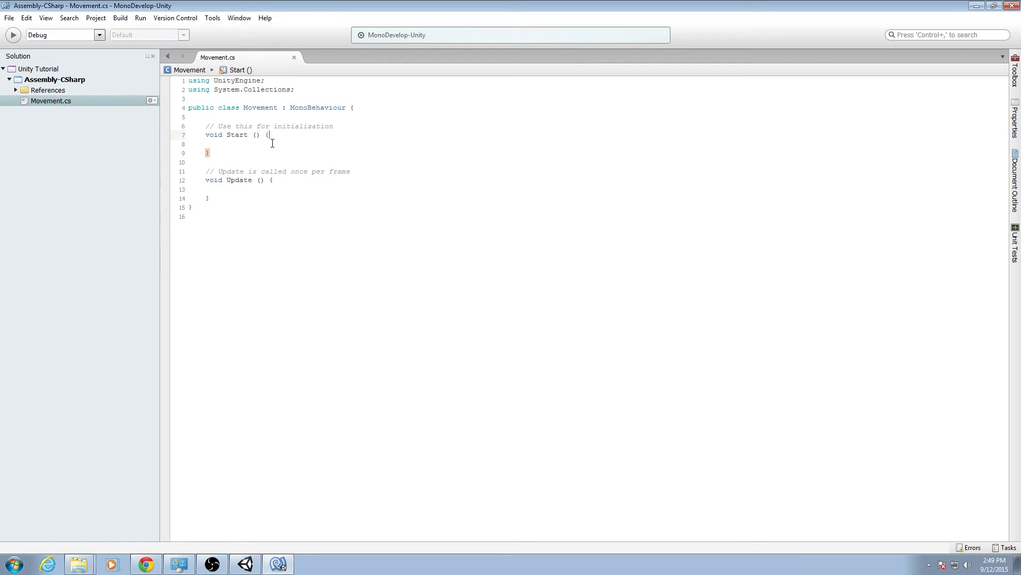
double_click(232, 134)
double_click(241, 181)
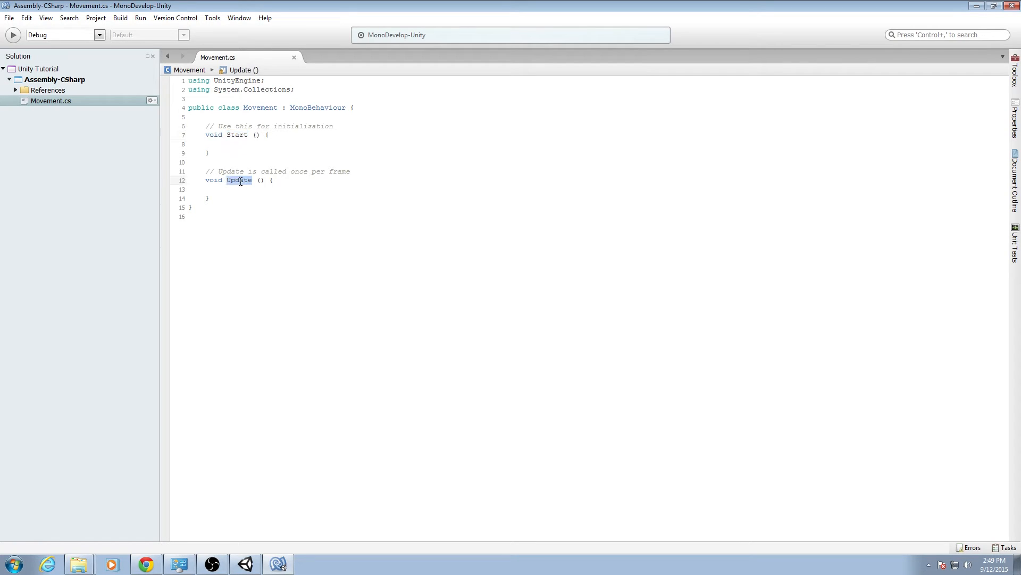
click(245, 135)
drag(205, 125, 216, 125)
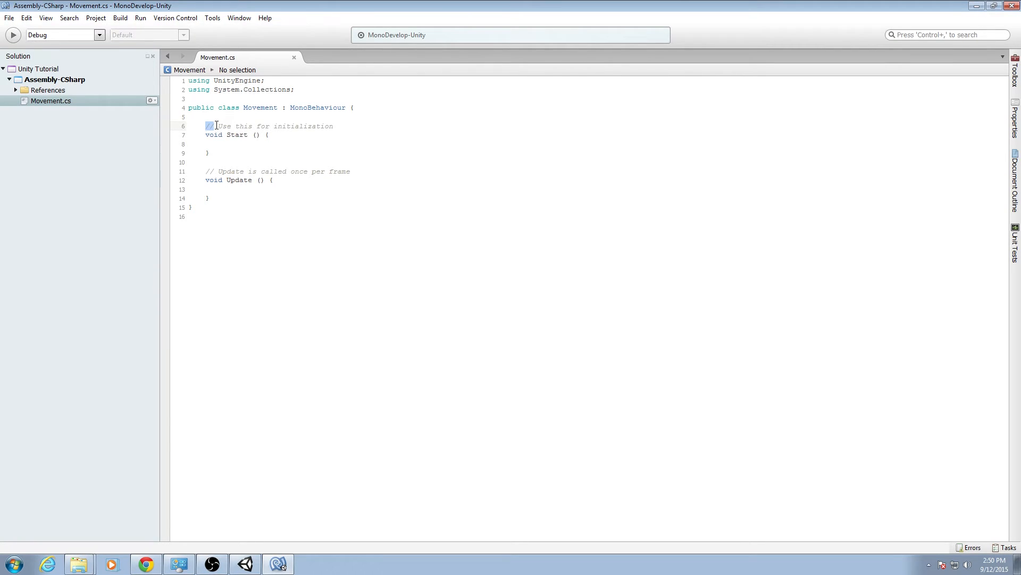
click(217, 126)
drag(218, 125, 336, 124)
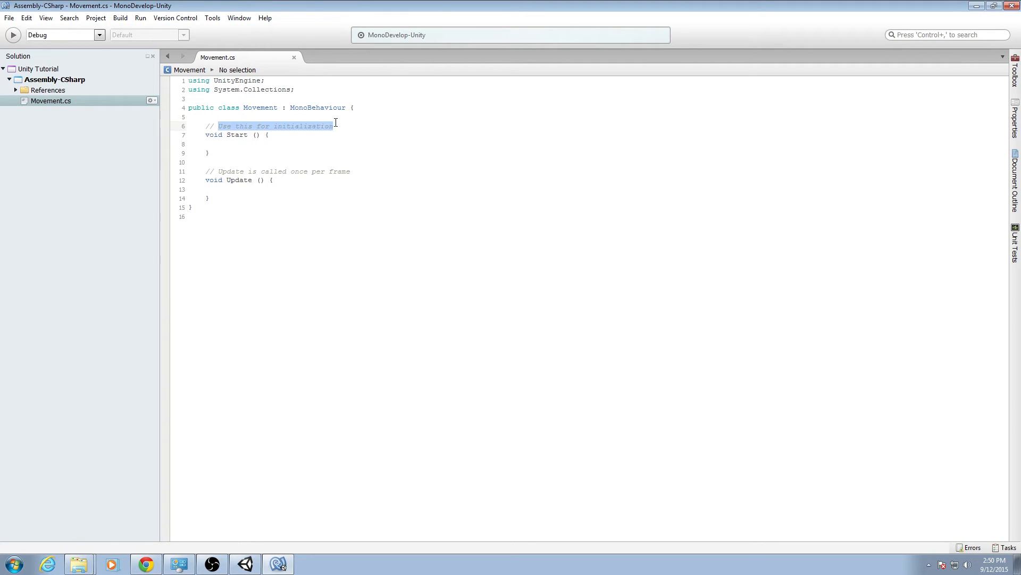
click(336, 125)
drag(222, 171, 358, 169)
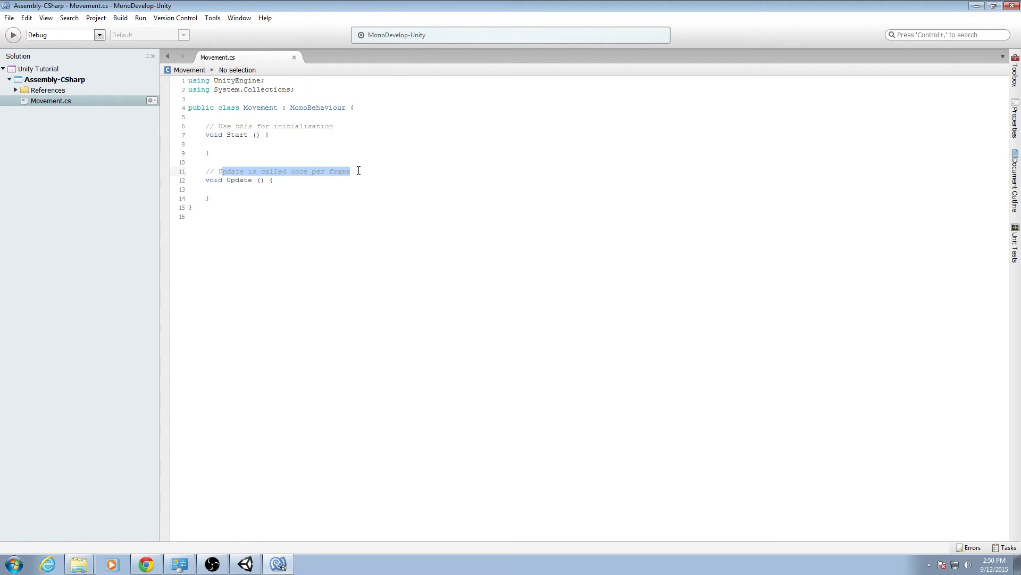
click(359, 170)
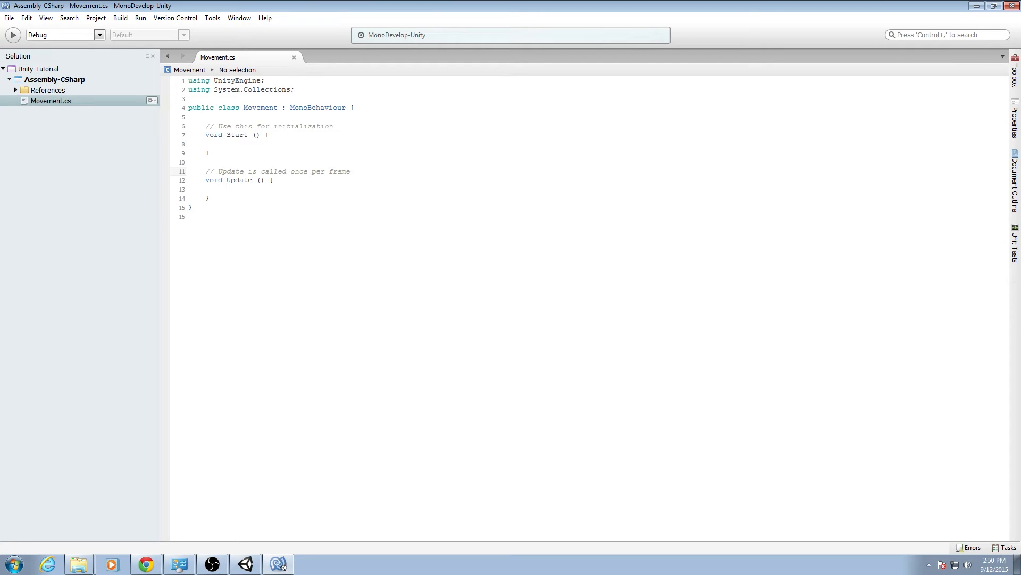
click(361, 105)
click(1015, 131)
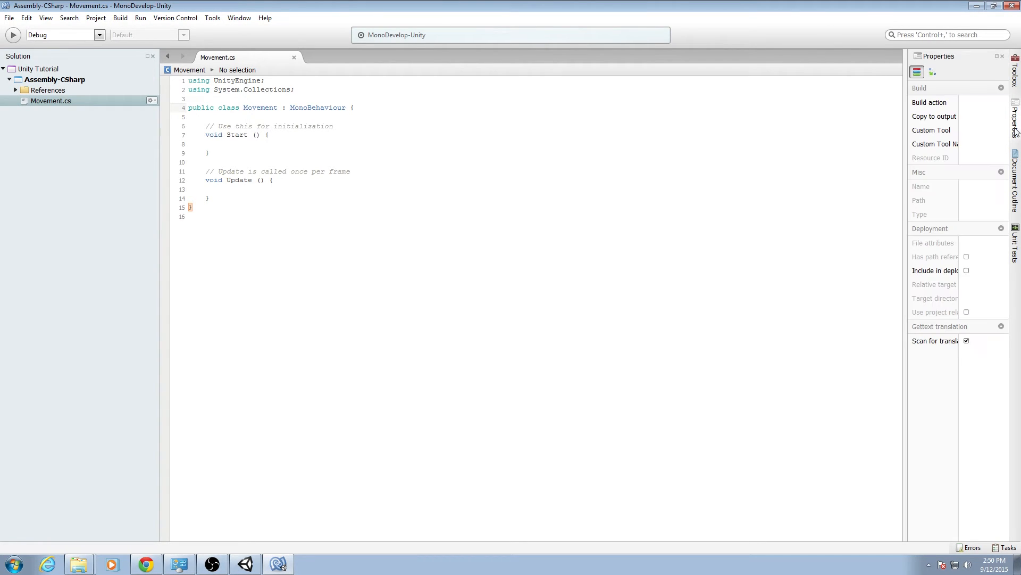
click(669, 233)
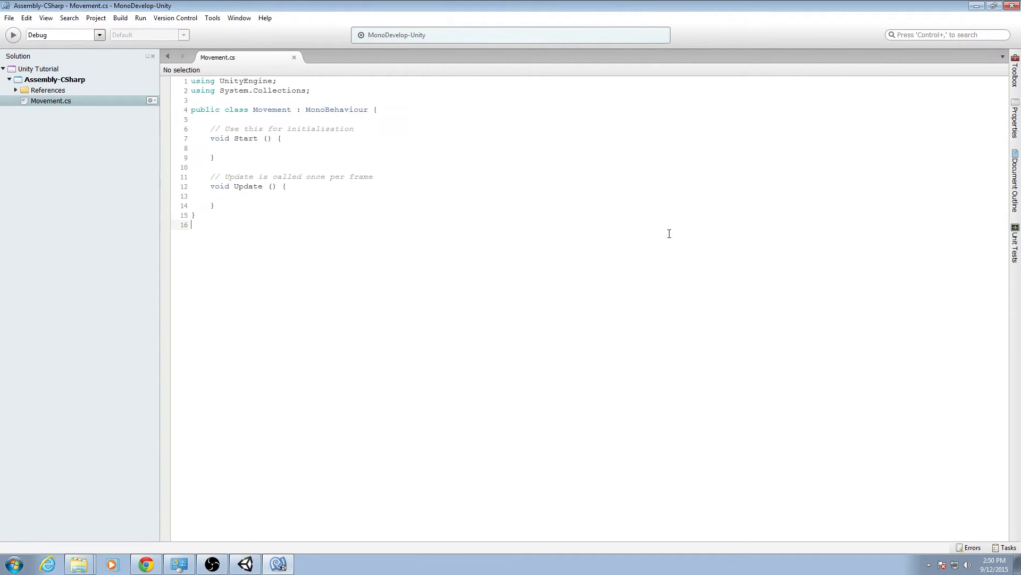
ctrl+scroll(669, 233, up, 4)
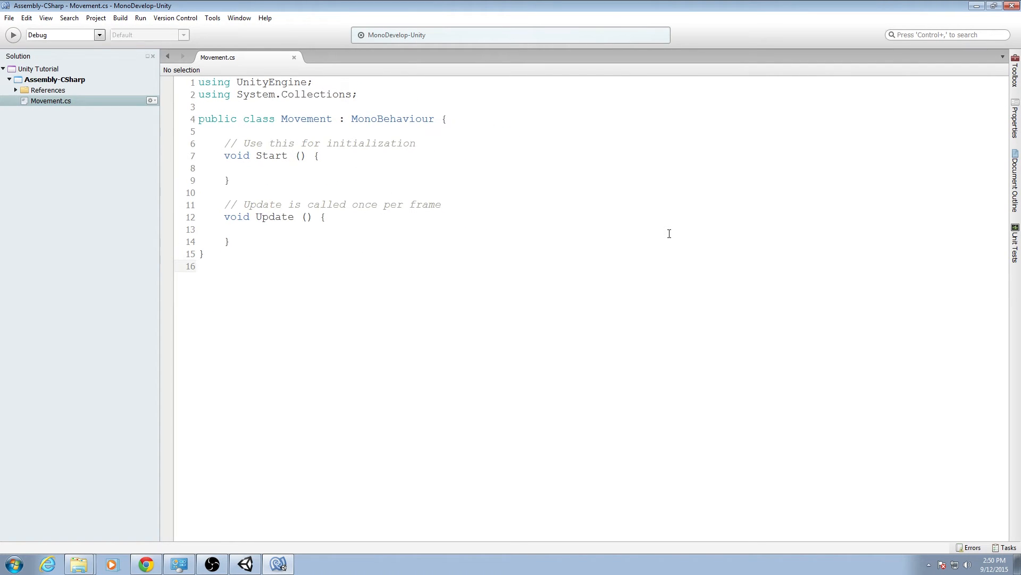
click(524, 137)
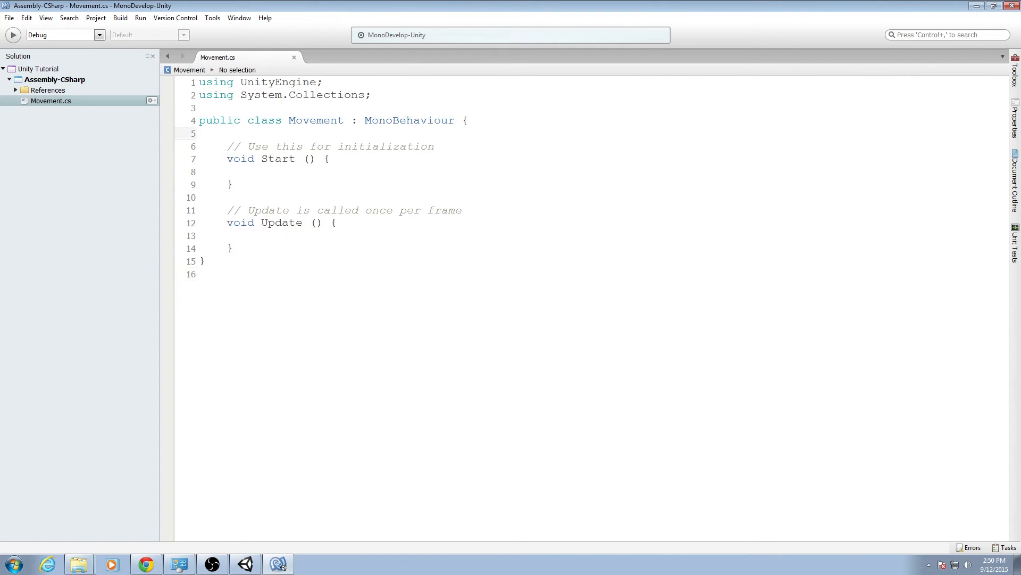
Switch the editor's syntax highlighting color scheme to Oblivion in the Options dialog.
click(46, 20)
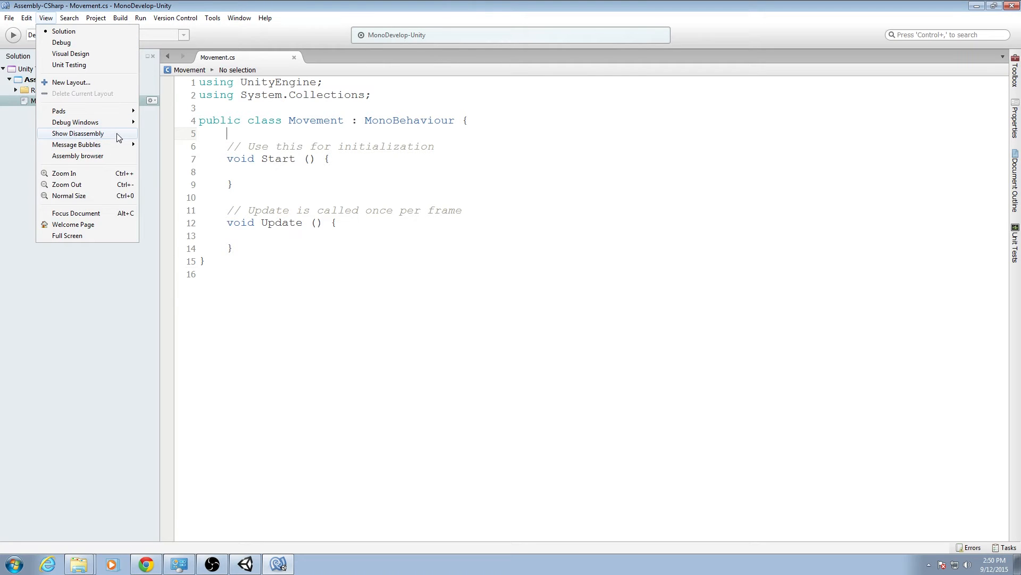
mouse_move(213, 18)
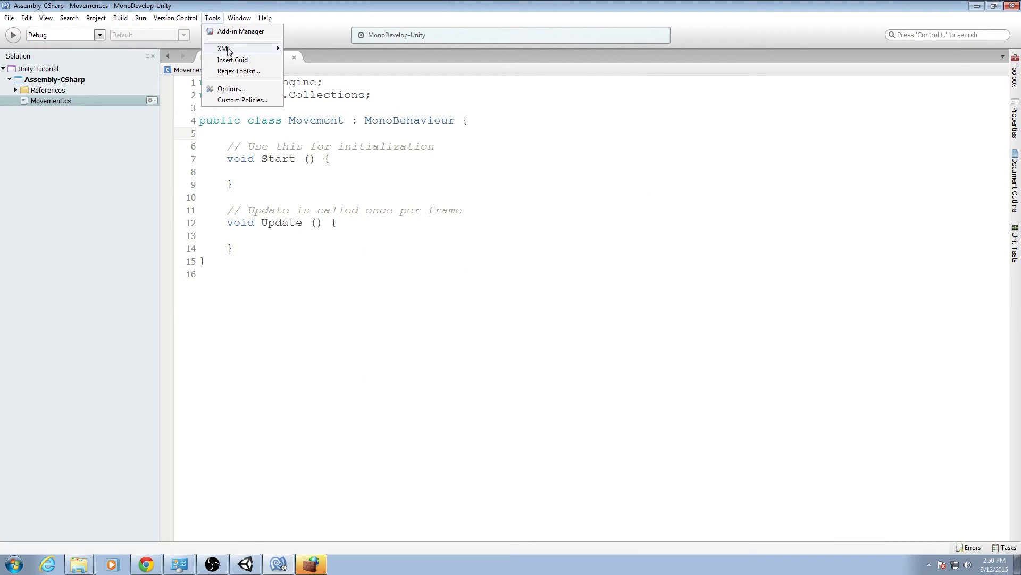
click(247, 90)
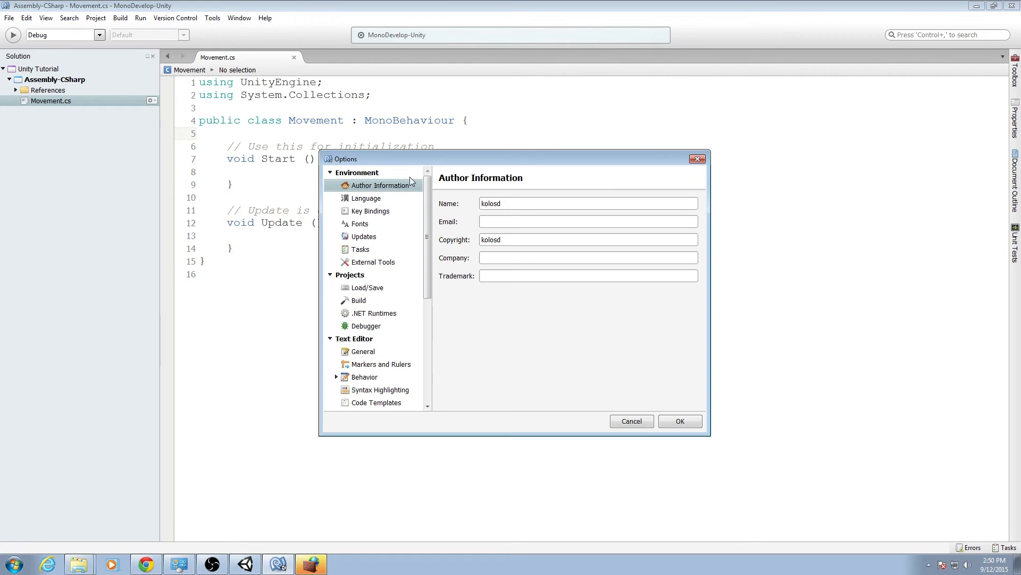
scroll(391, 234, down, 3)
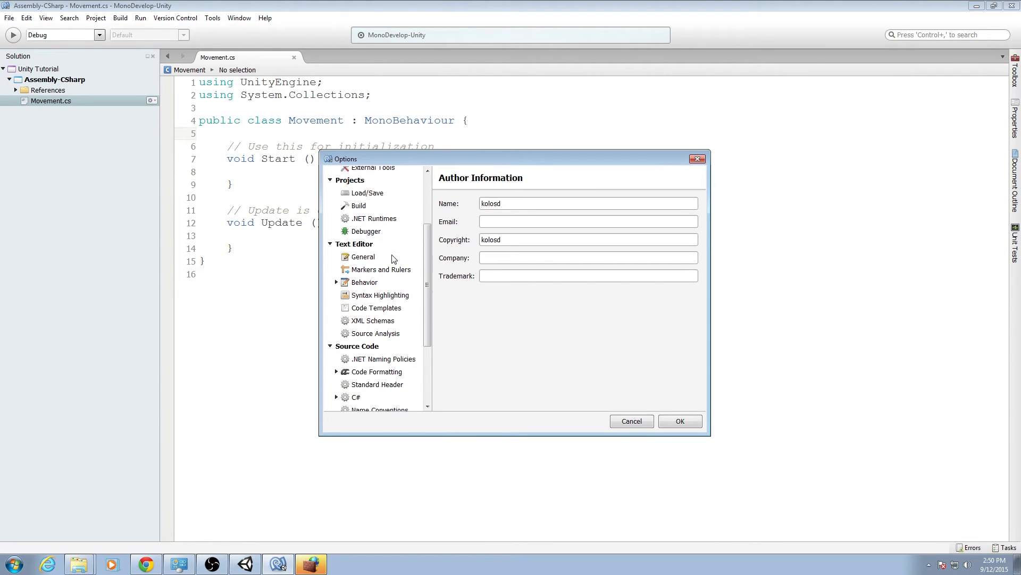
click(393, 257)
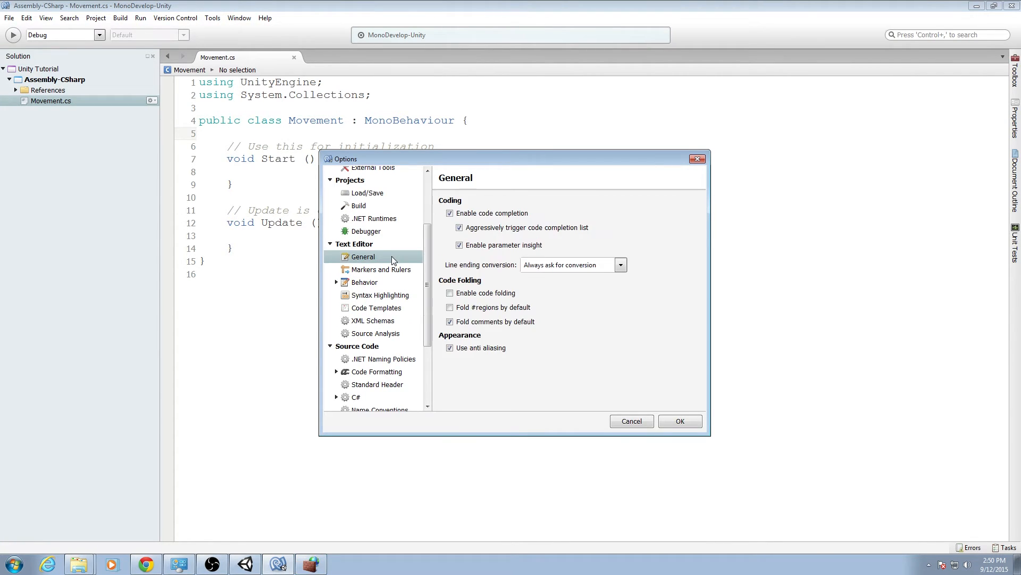
click(392, 295)
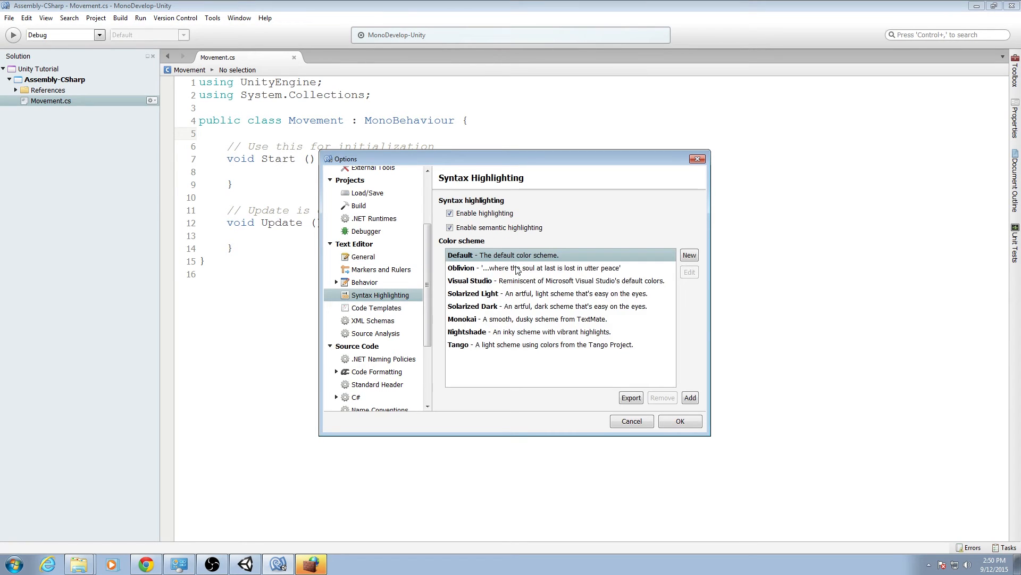
click(516, 270)
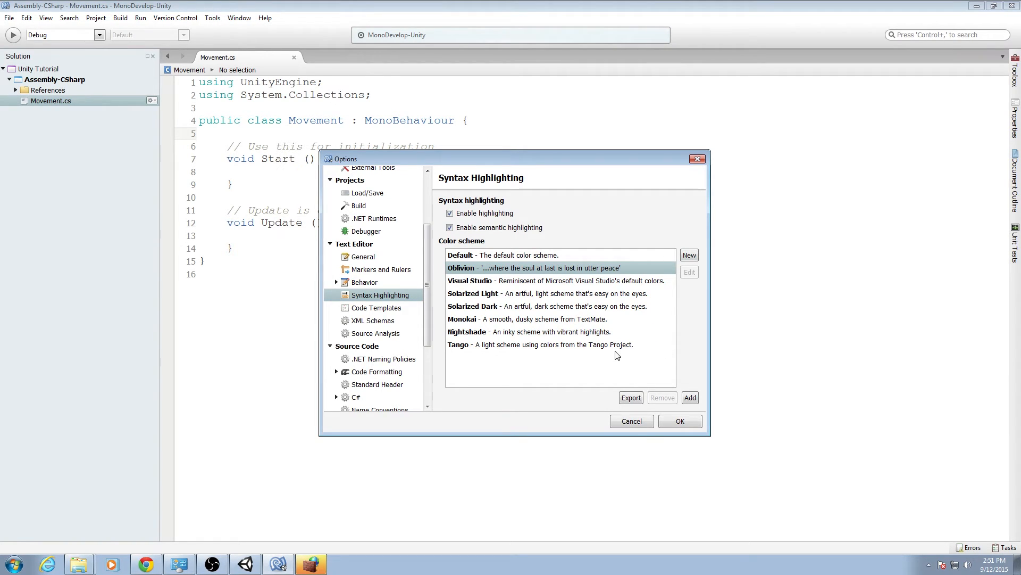
click(680, 421)
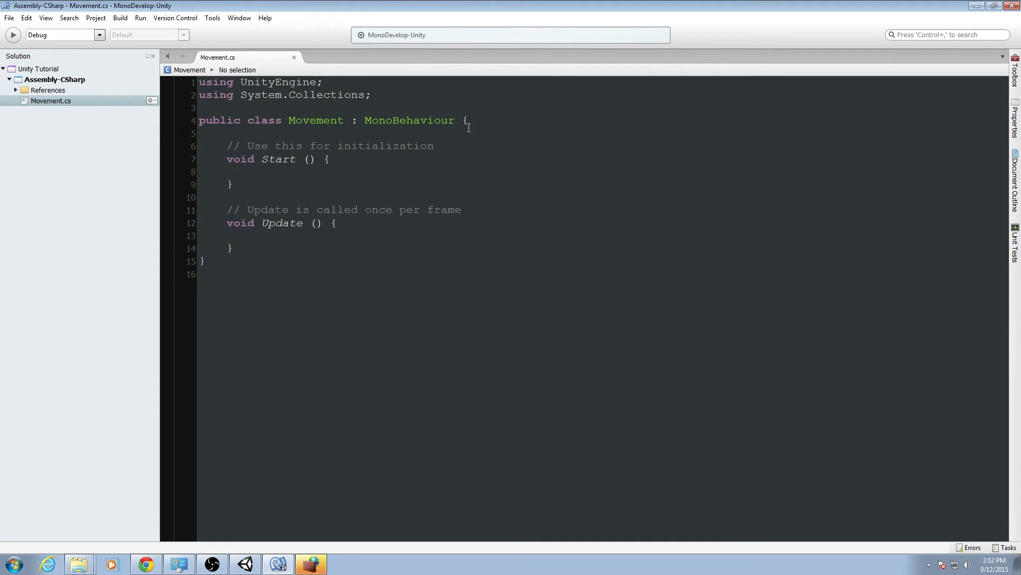
Declare a public Vector2 field named speed initialized to new Vector2(20, 20) at the top of the Movement class.
key(Return)
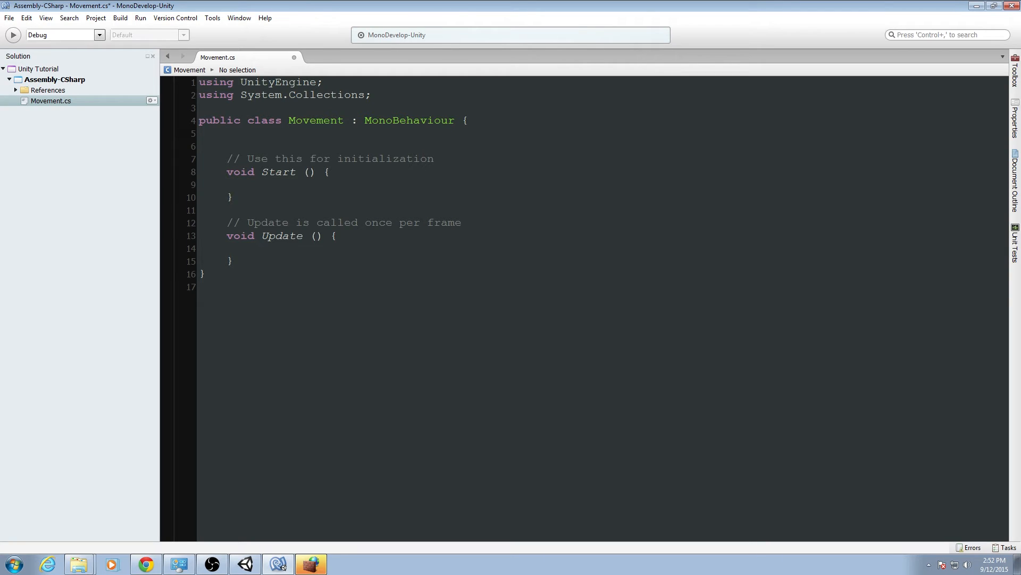
text(public Vector2)
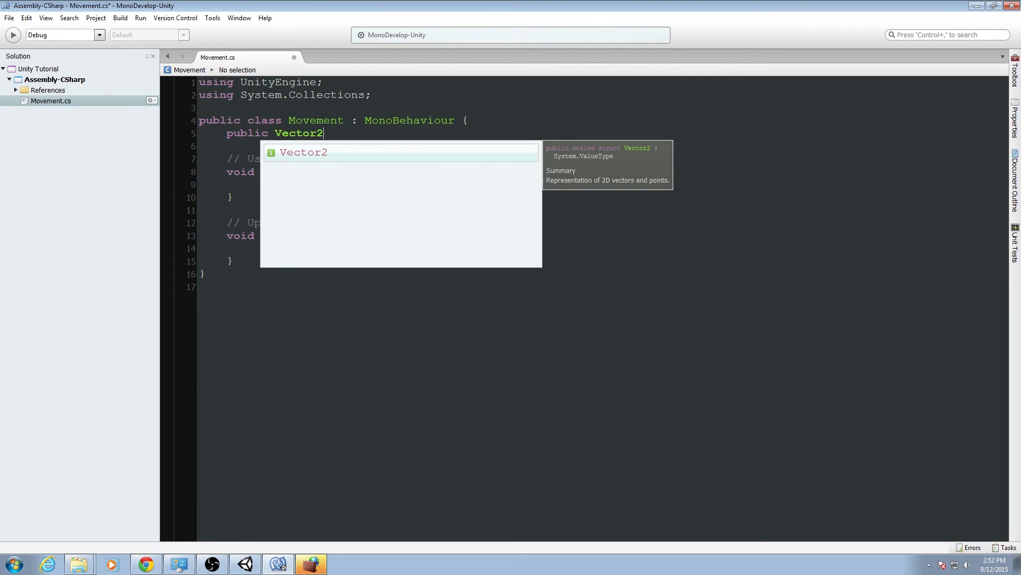
text( speed)
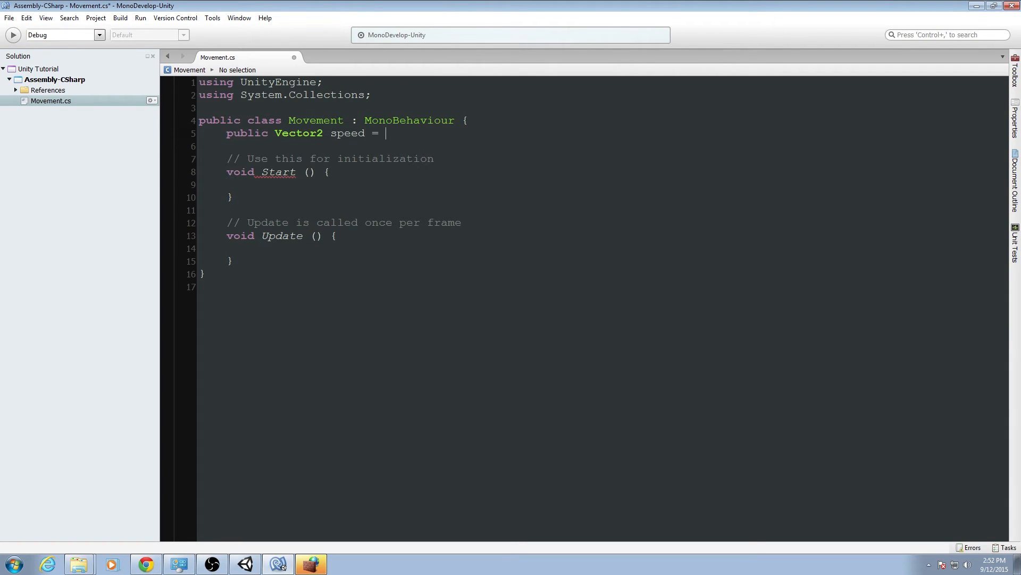
text( = new Ve)
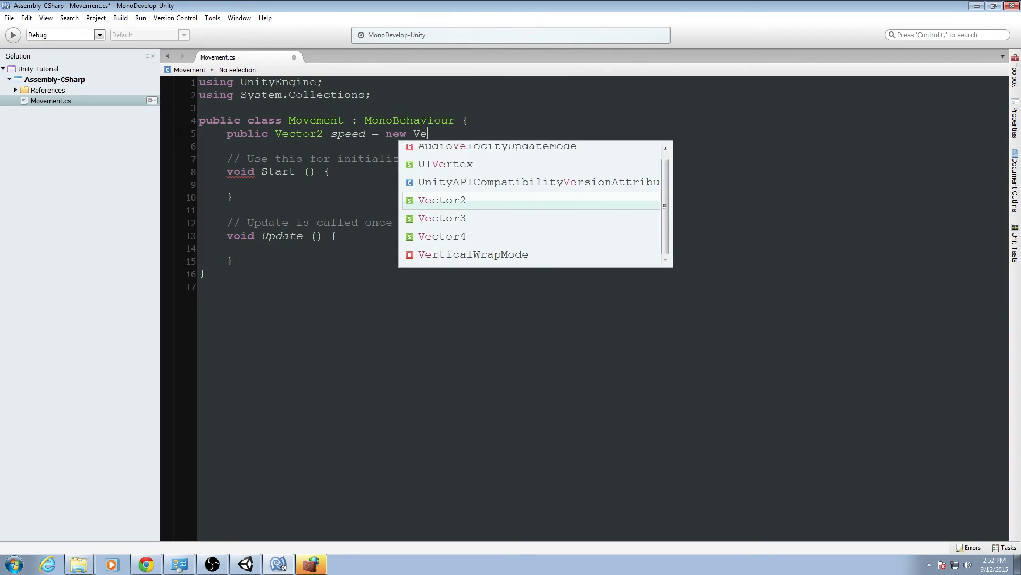
text(ctor2()
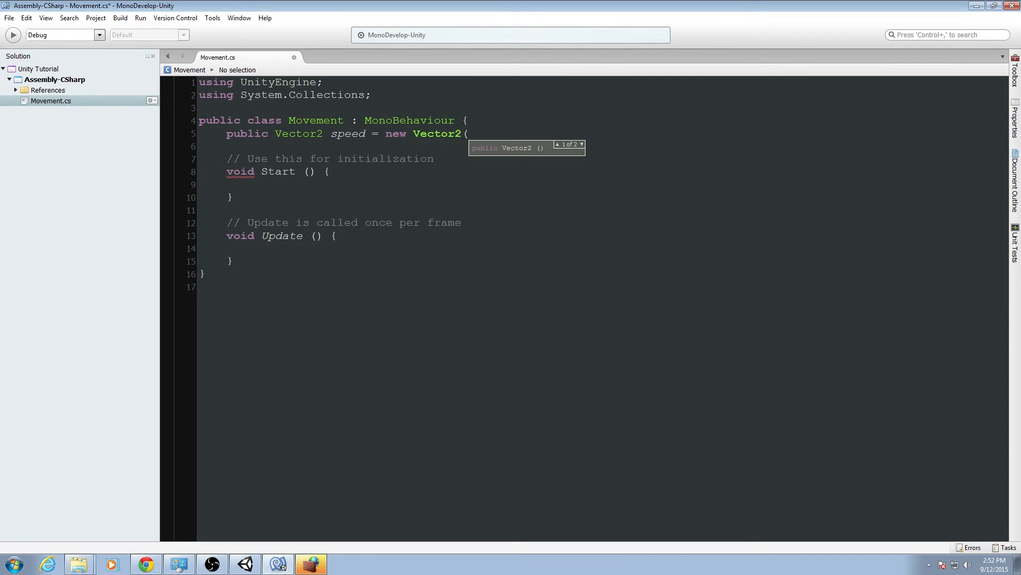
text(20, 20);)
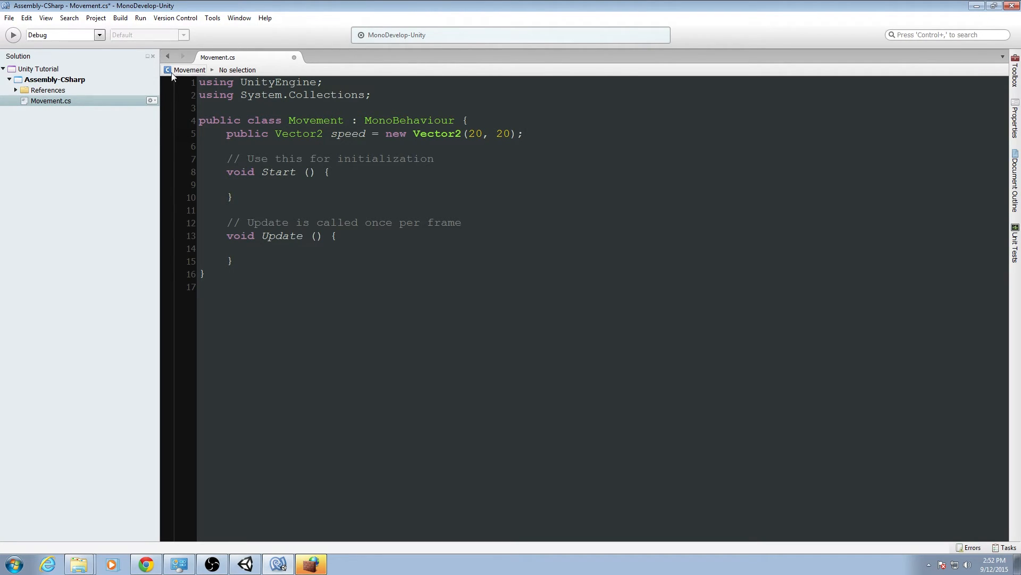
Examine the parts of the speed declaration: its type, name, constructor and the two values.
double_click(348, 134)
click(326, 123)
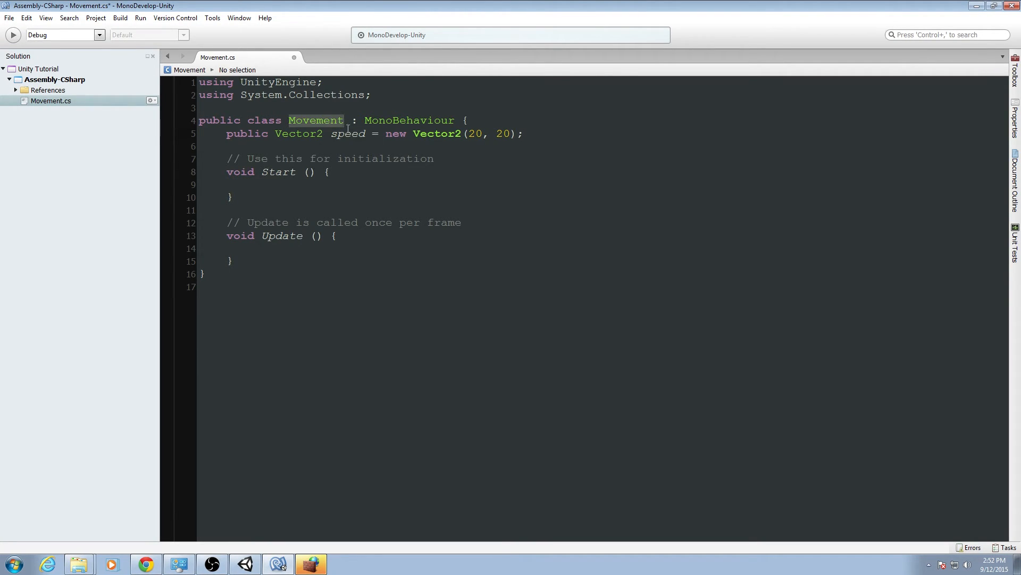
click(340, 134)
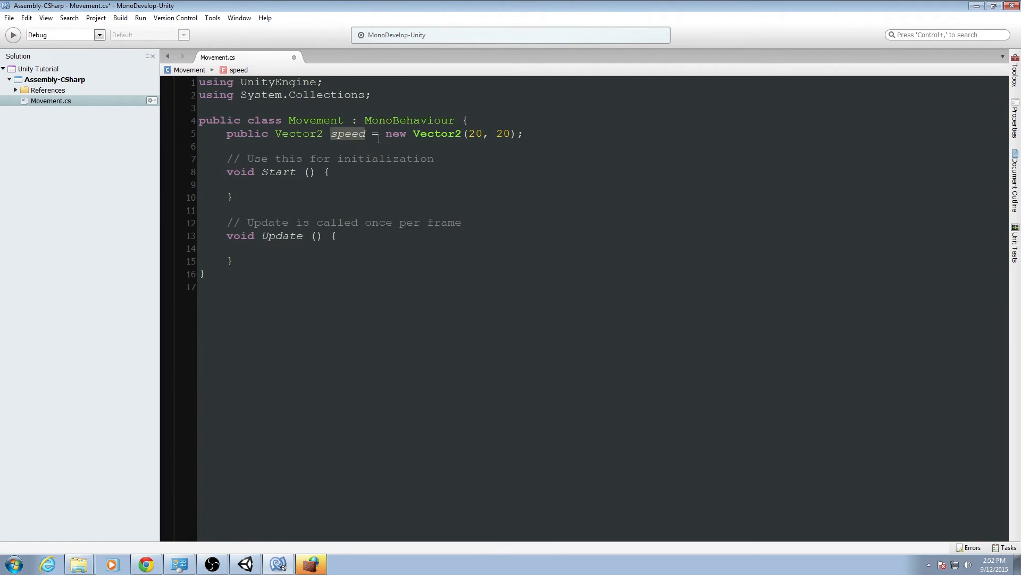
click(407, 133)
drag(387, 134, 517, 133)
click(524, 133)
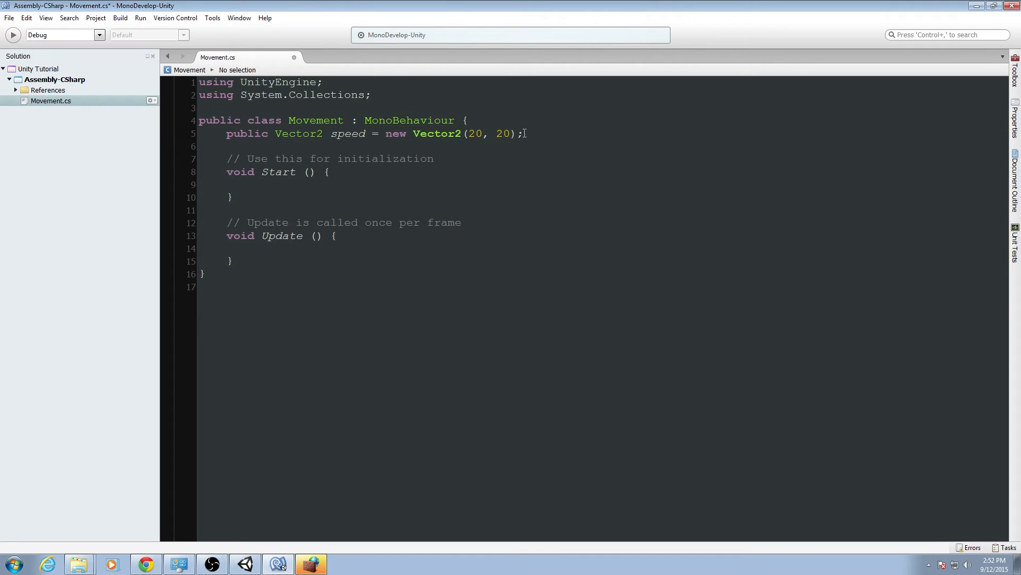
click(280, 131)
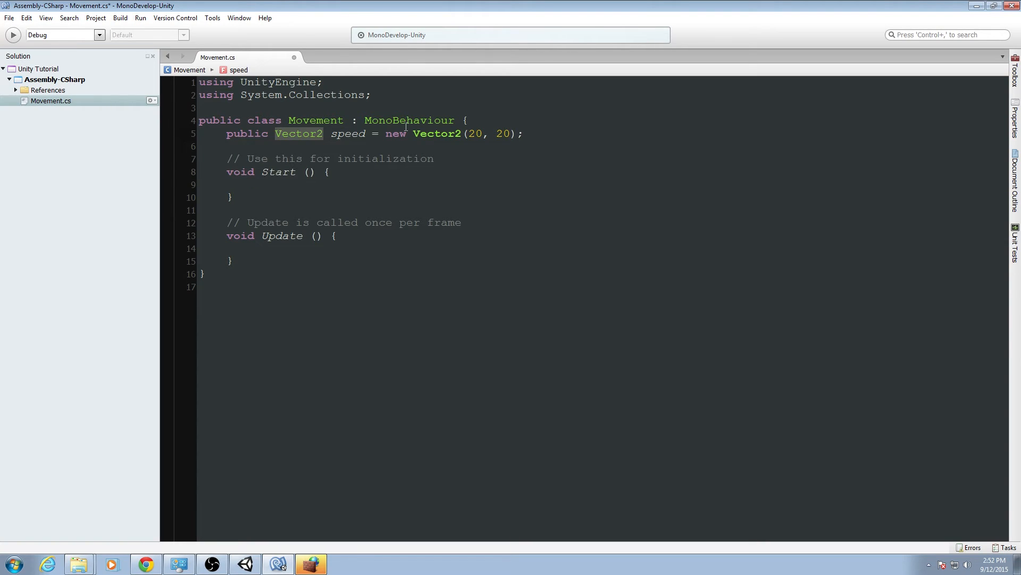
drag(468, 133, 503, 133)
click(509, 133)
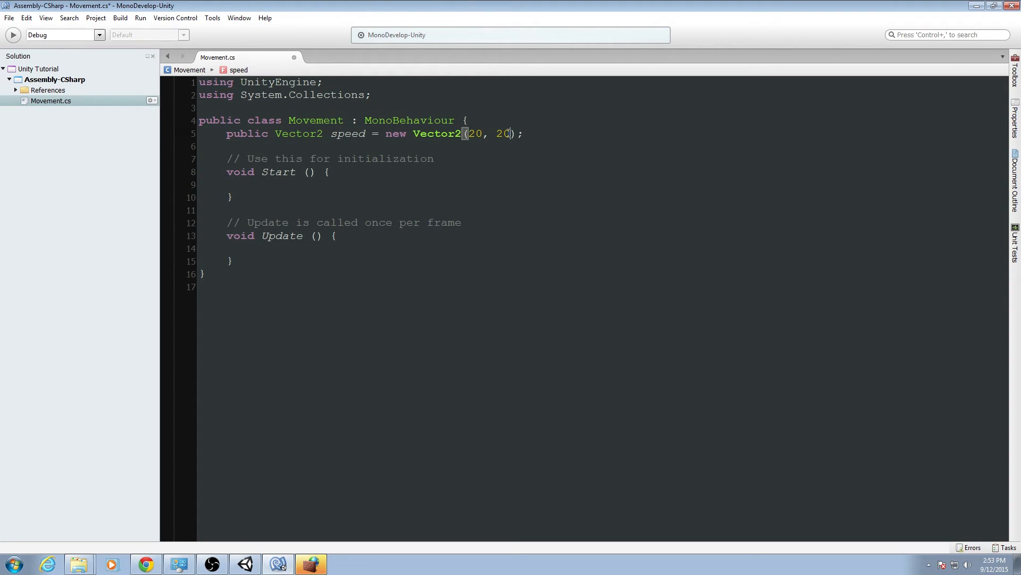
Switch to Unity and look over the floor and ball in the Scene view.
click(259, 565)
key(w)
right_drag(421, 190, 480, 191)
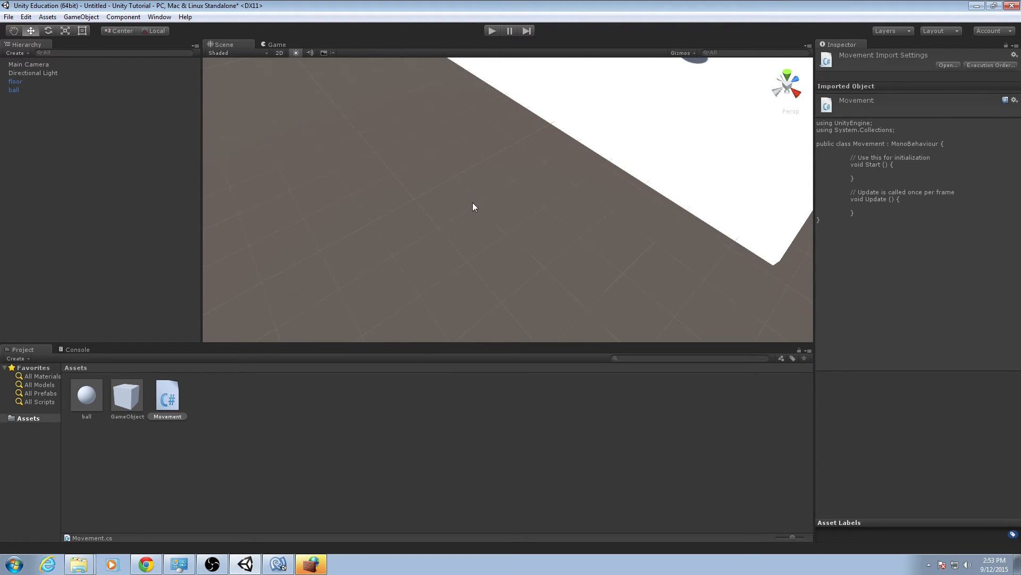
right_drag(473, 202, 426, 272)
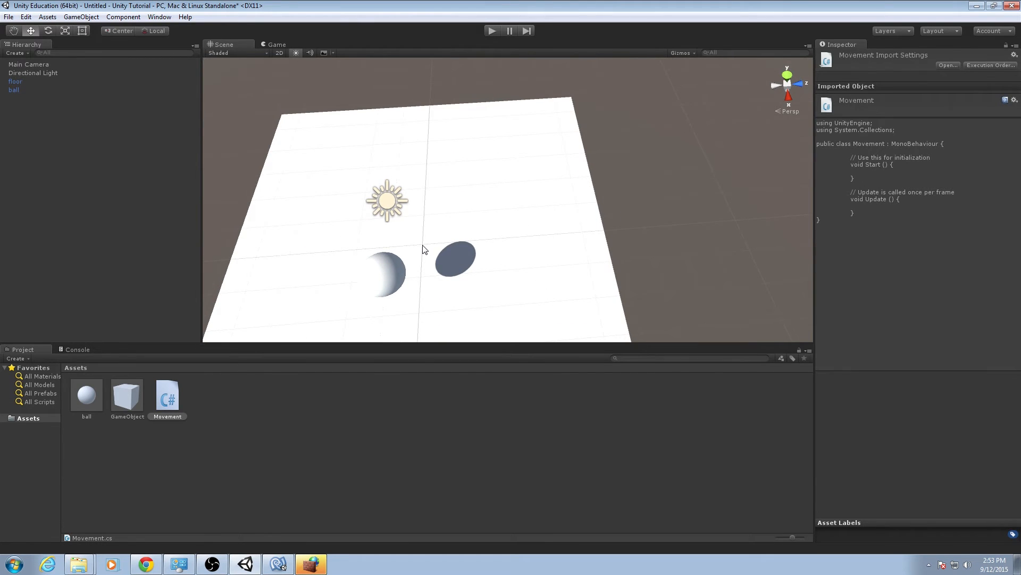
right_drag(440, 244, 508, 196)
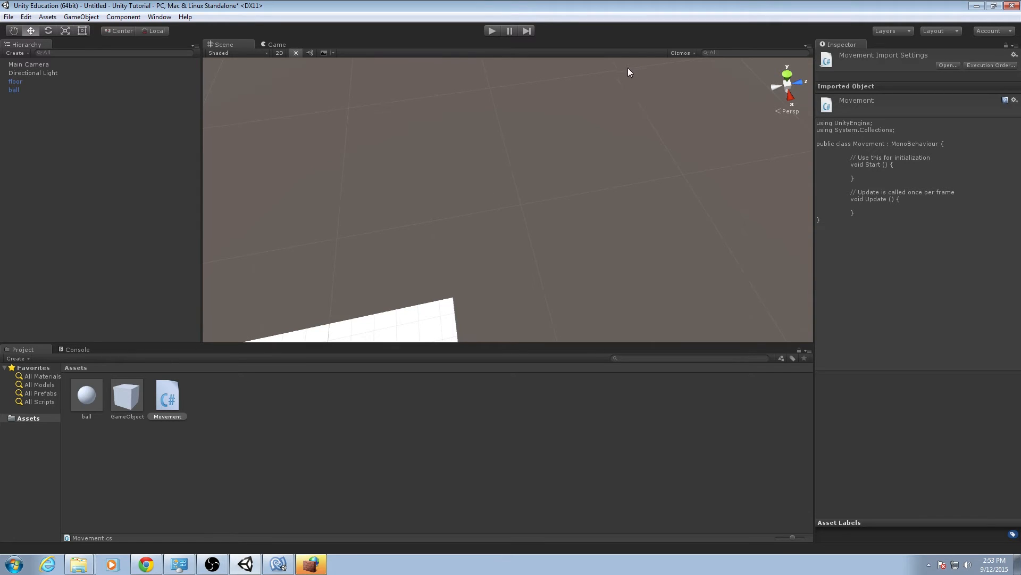
right_drag(627, 68, 577, 99)
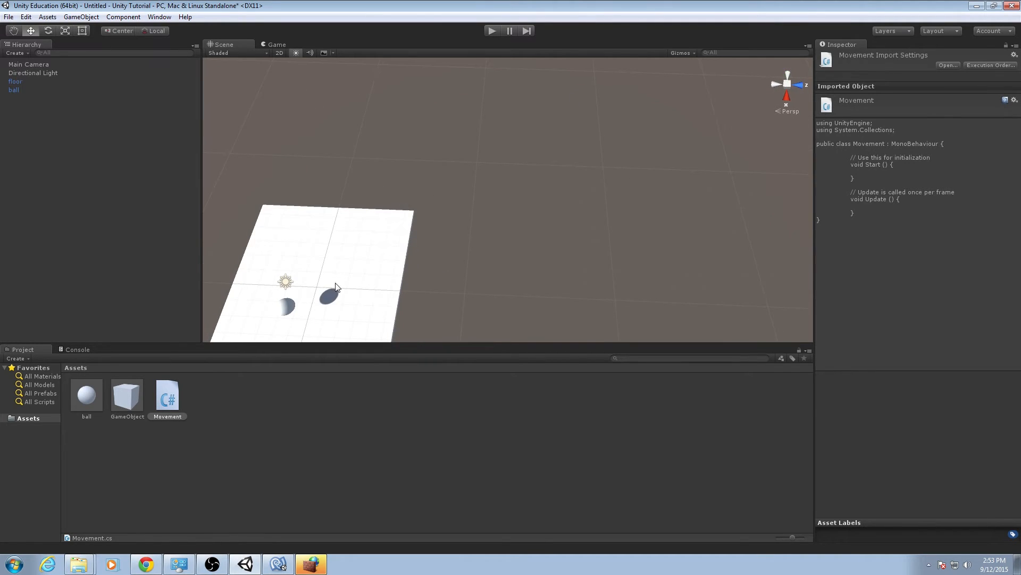
drag(316, 290, 594, 78)
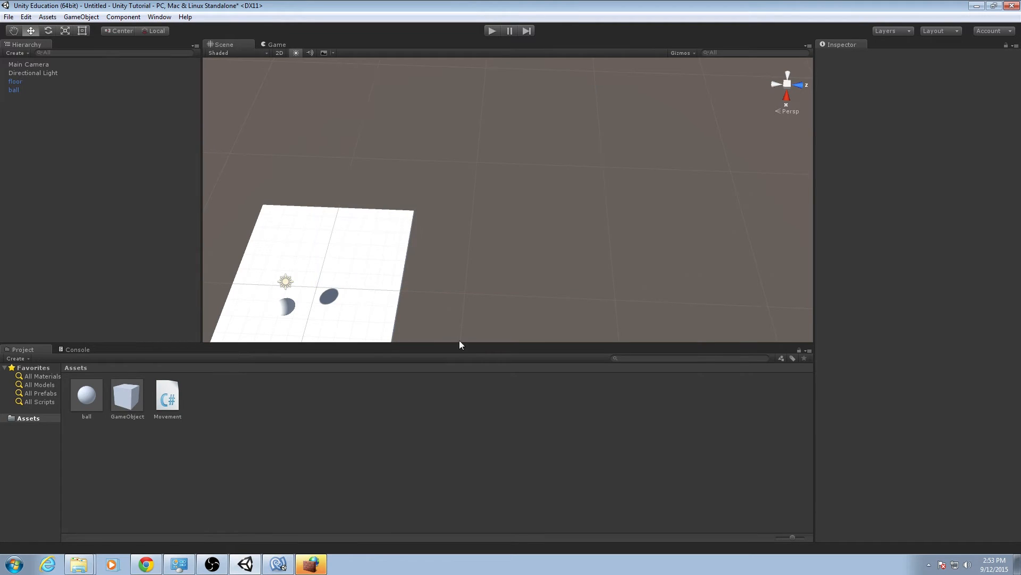
Back in the script, add a private Vector3 field named direction below the speed field.
click(278, 564)
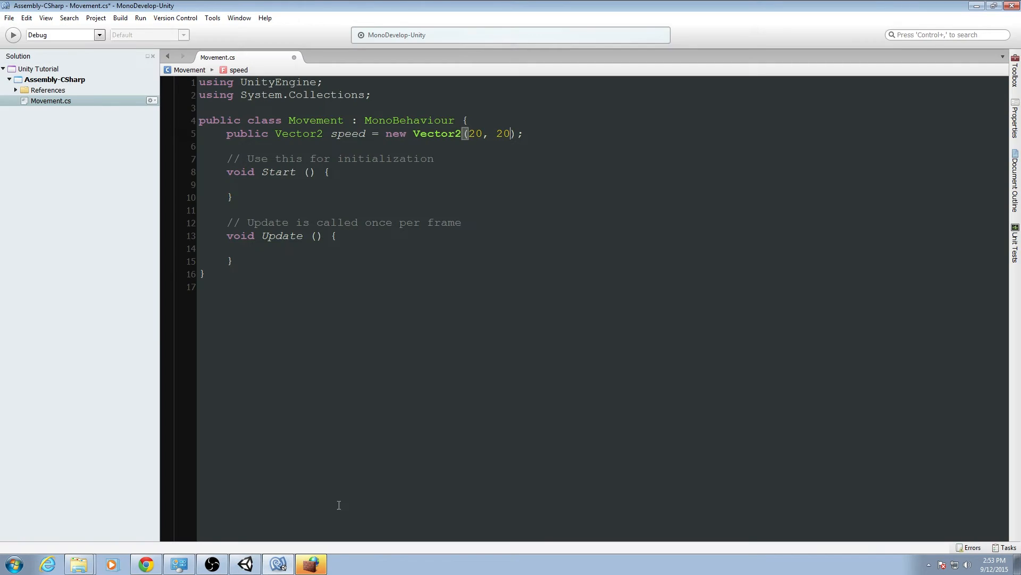
click(554, 130)
key(Return)
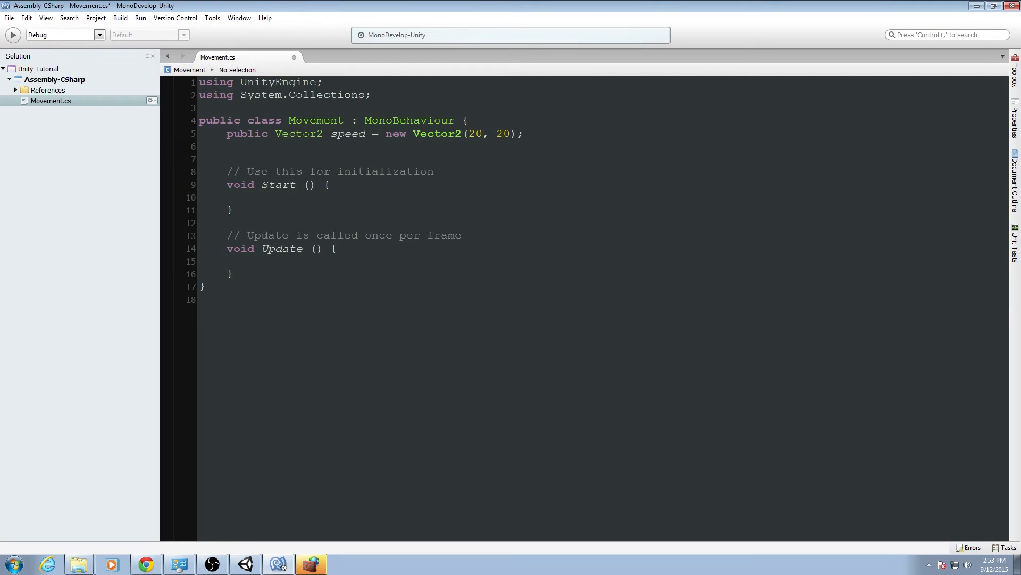
text(private)
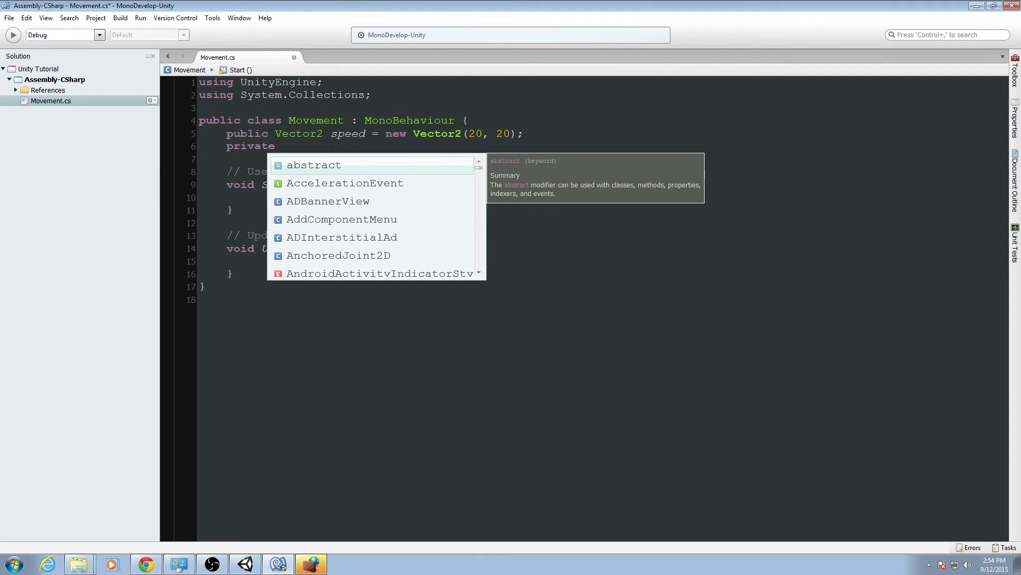
text(Vector3 dire)
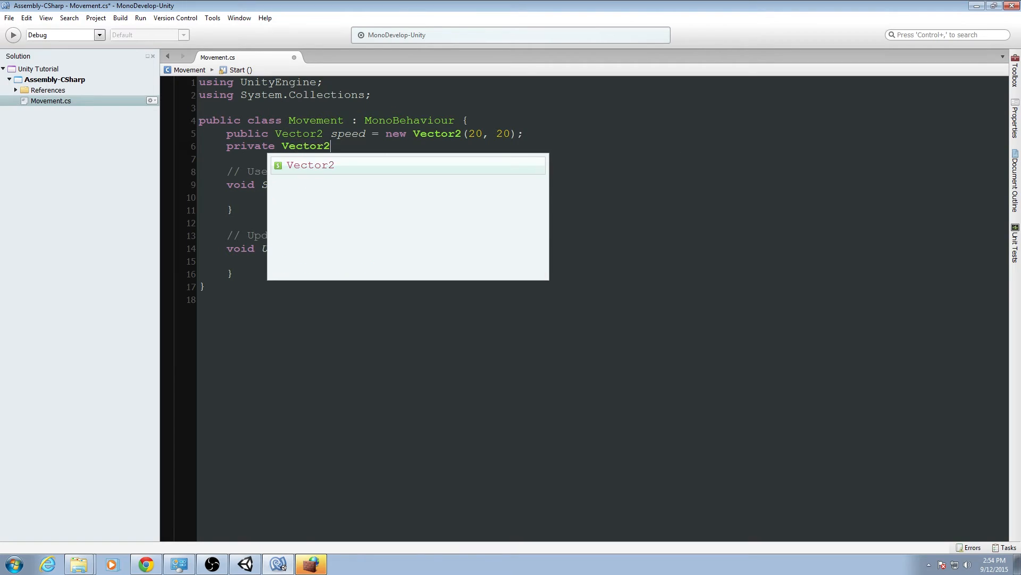
text(ction)
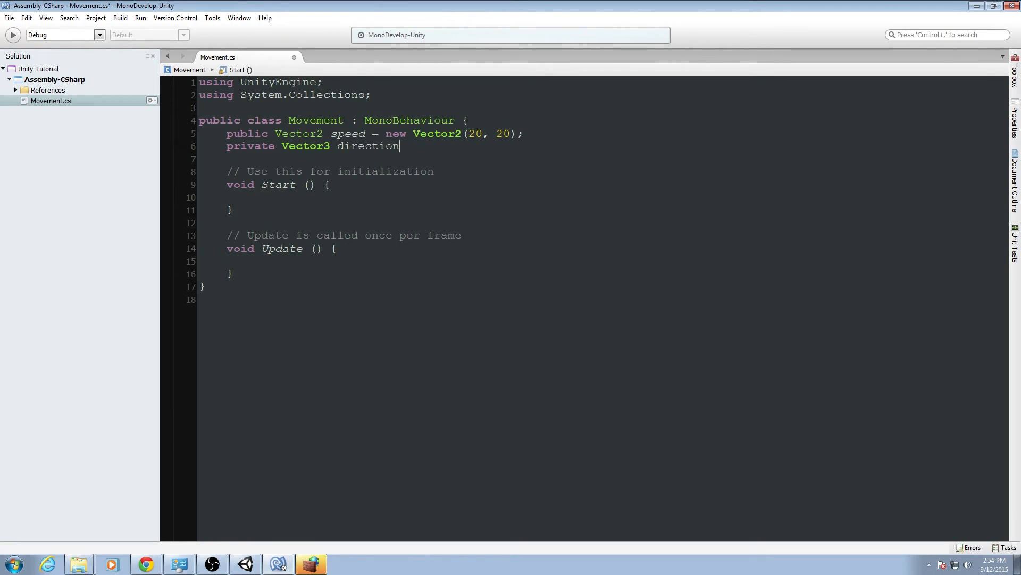
text(;)
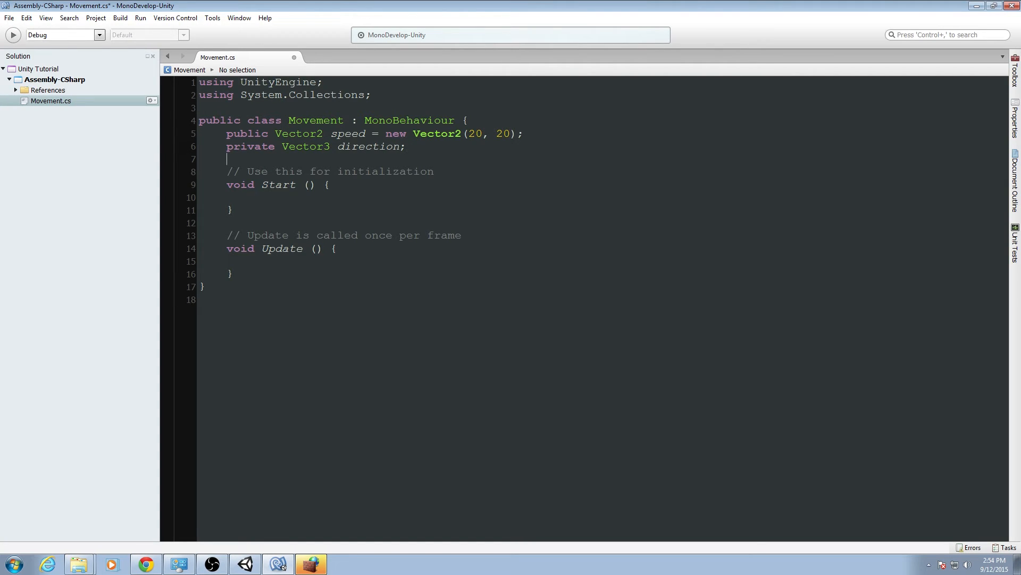
In Update, declare a float inputX set to Input.GetAxis("Horizontal").
click(227, 198)
key(Down)
key(Down)
key(Down)
key(Down)
key(Down)
text(float)
text(input)
key(BackSpace)
text(X)
text(Input.)
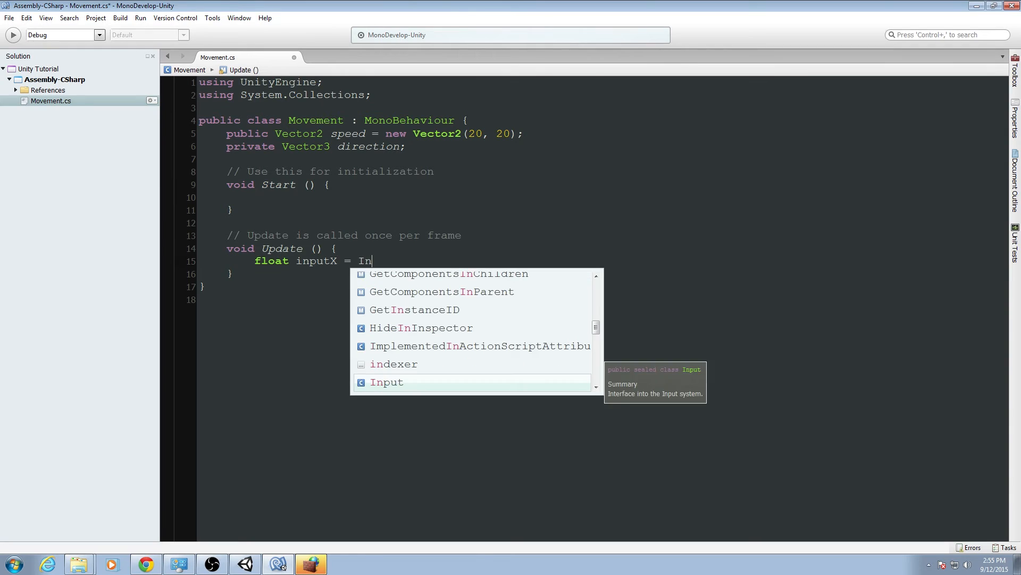
text(GetAxis ()
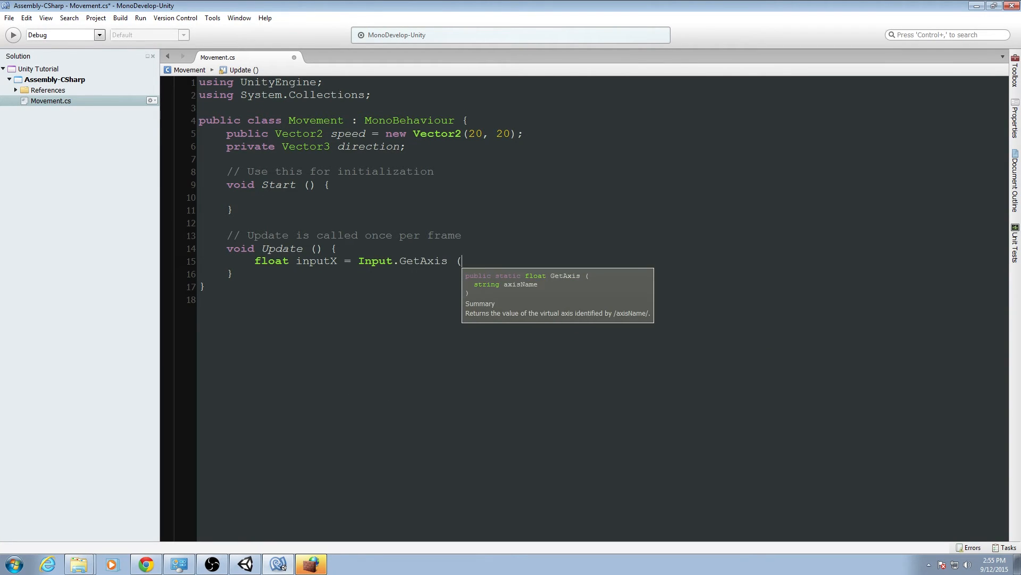
text(")
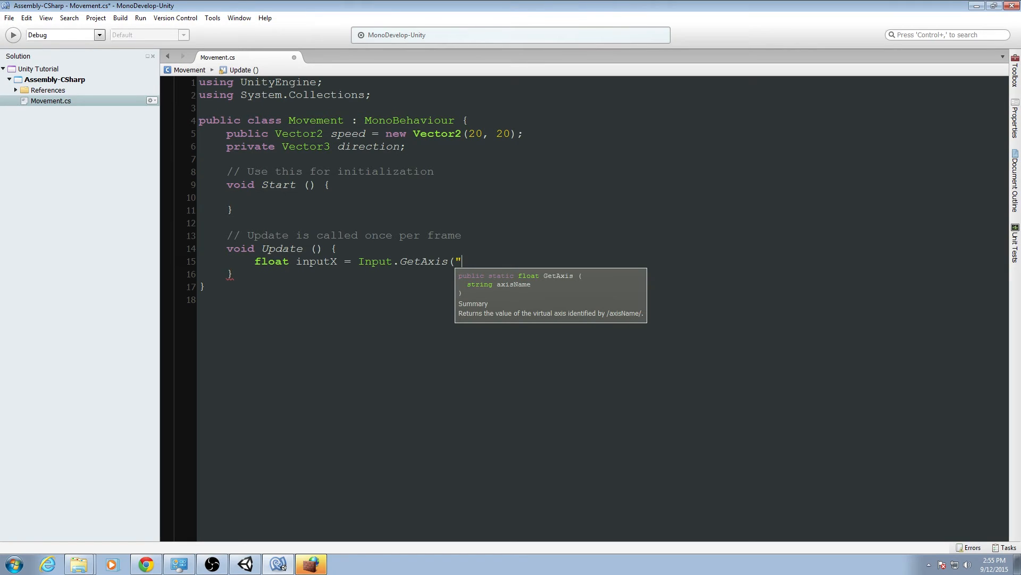
text(Horizontal"))
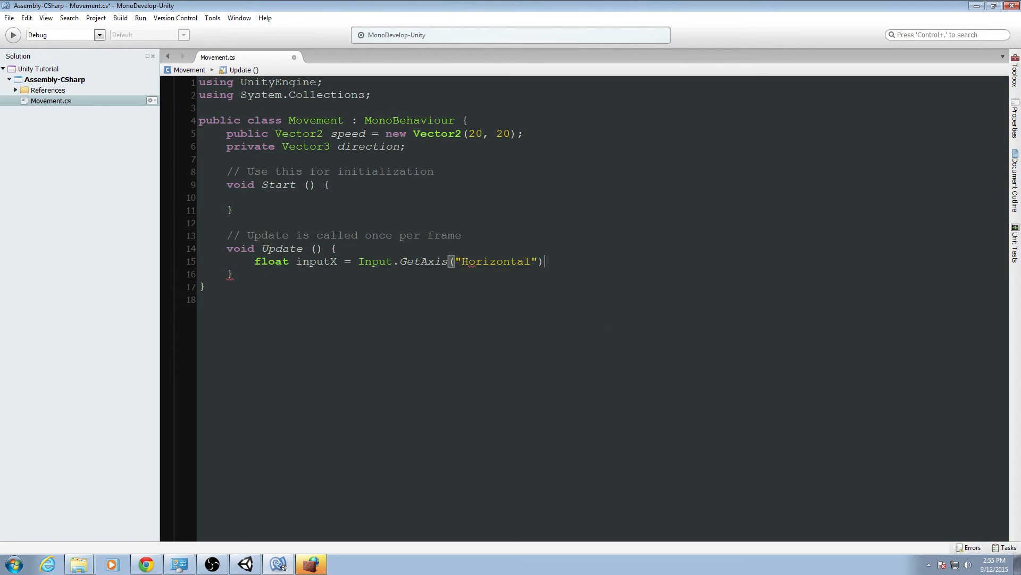
text(;)
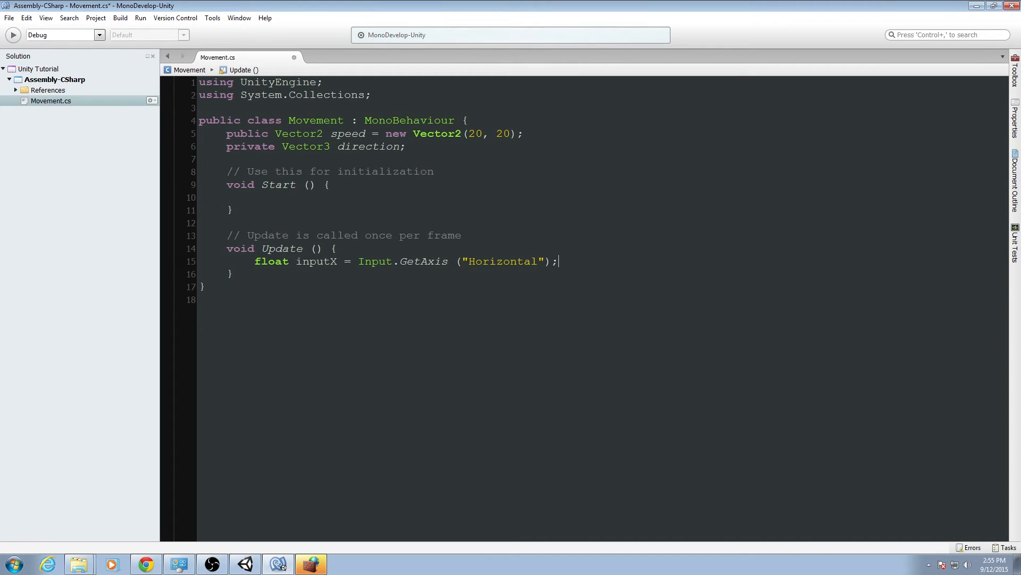
Examine the Input class, the GetAxis method and the "Horizontal" axis name in the new line.
click(380, 259)
mouse_move(395, 118)
click(430, 261)
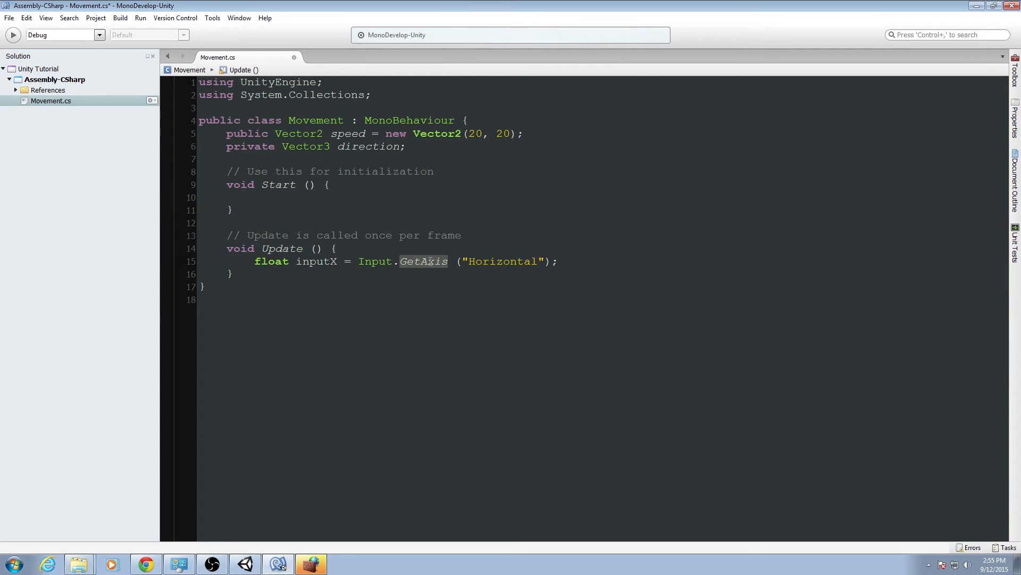
mouse_move(430, 261)
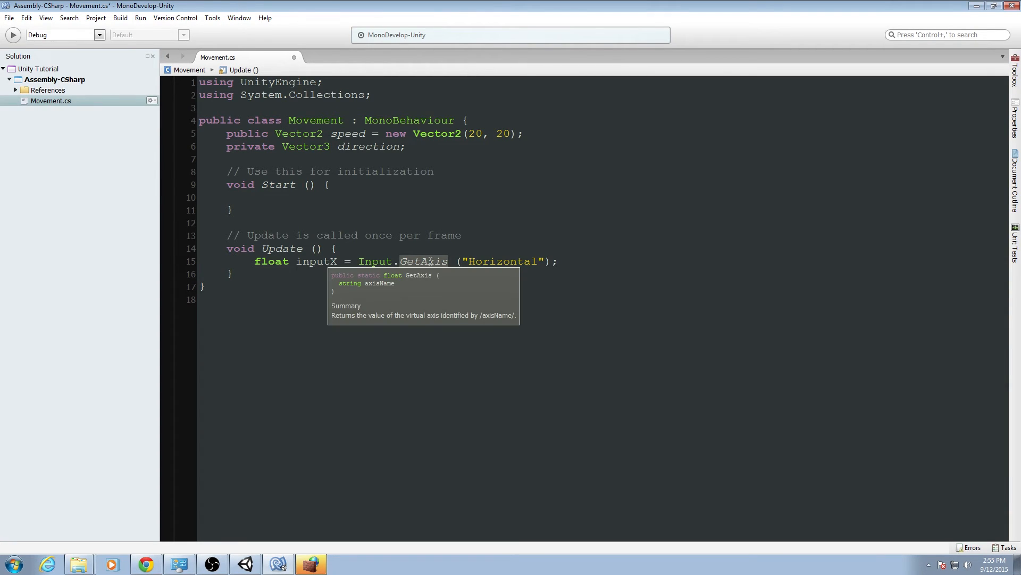
click(527, 261)
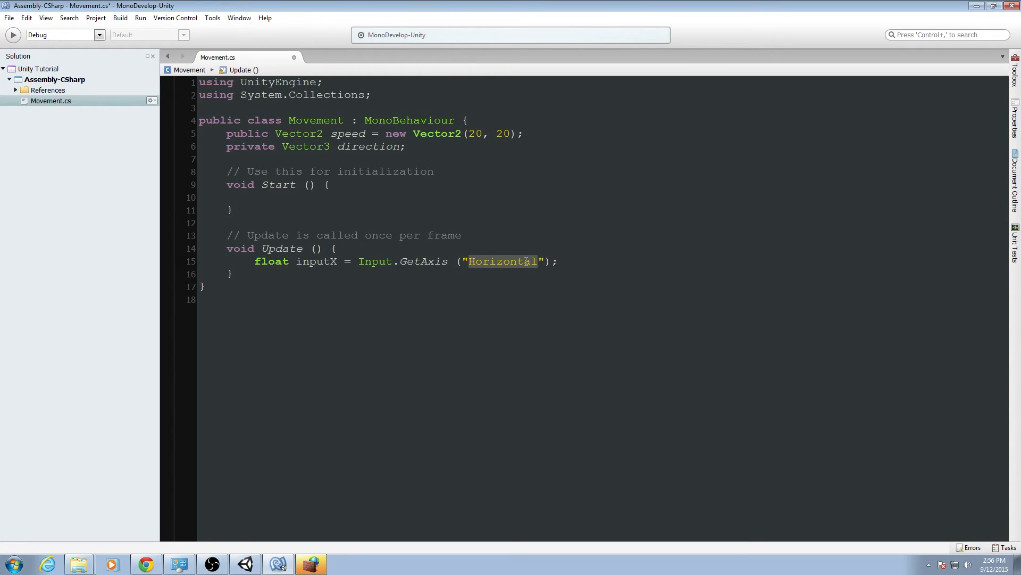
Below it, declare a float inputY set to Input.GetAxis("Vertical").
click(608, 263)
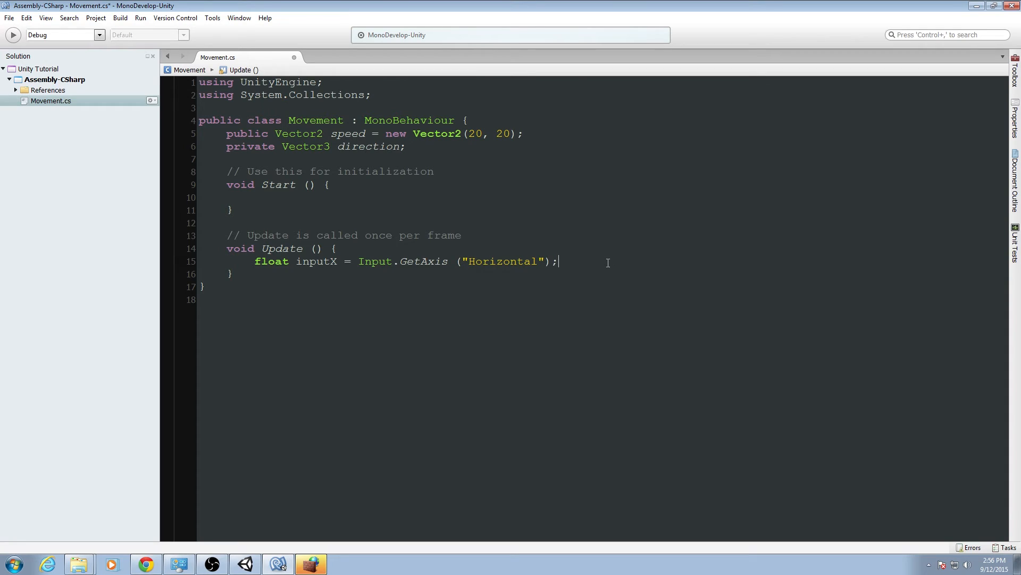
key(Return)
text(float inputY = Input.)
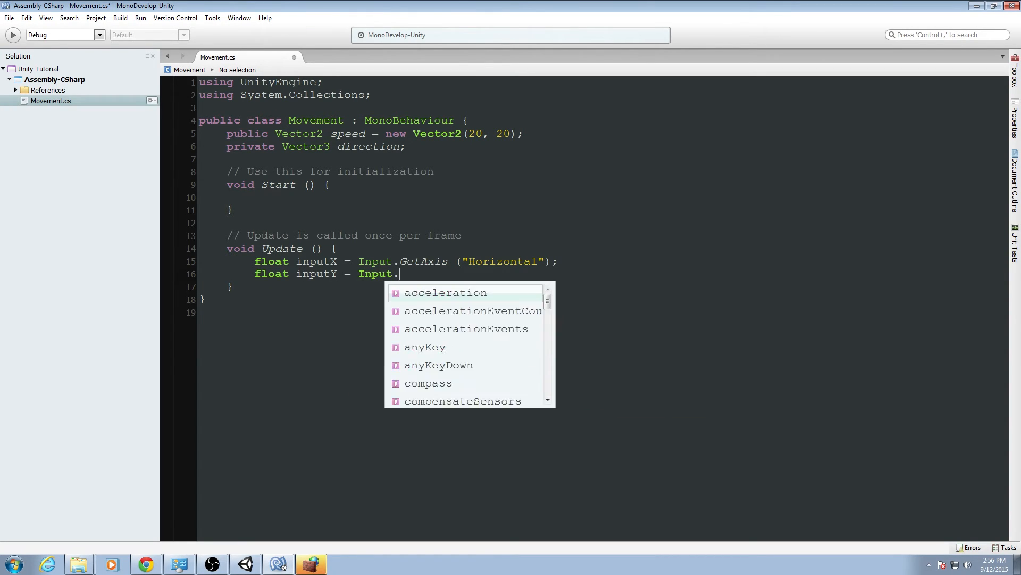
text(GetAxis ()
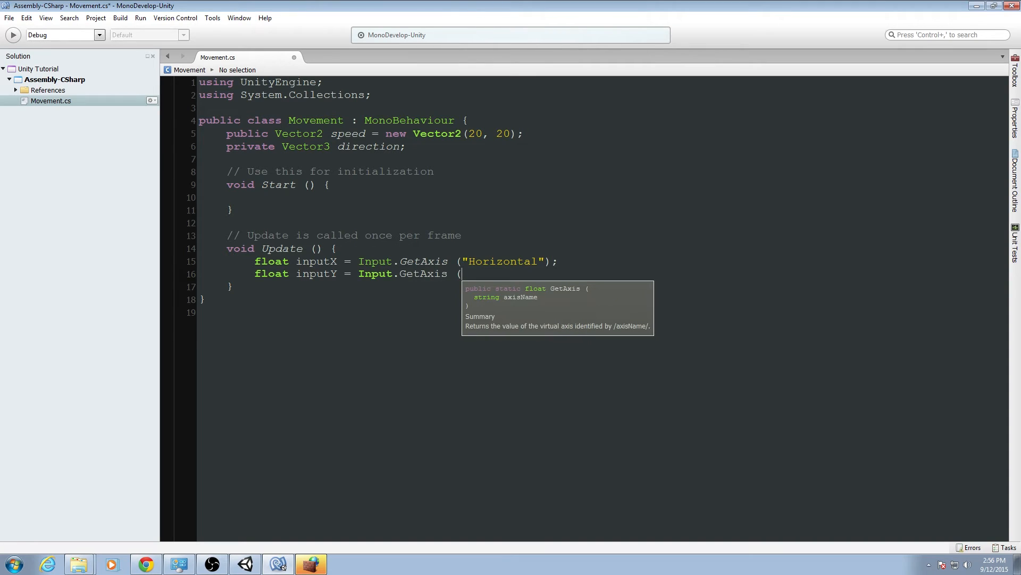
text("Vertical"))
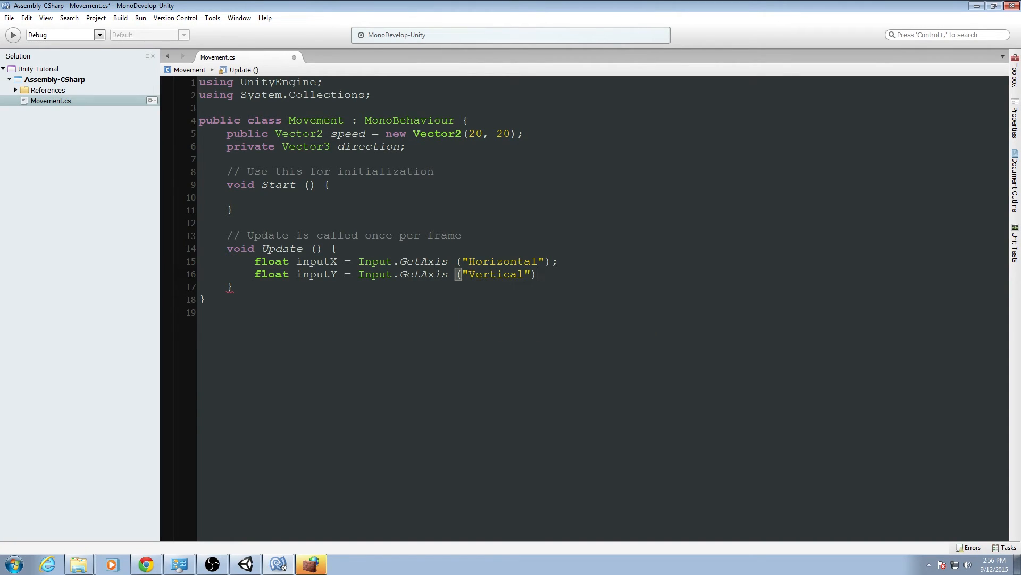
text(;)
Start assigning direction a new Vector3 with inputX * speed.x and 0.0f as its first two components.
key(Return)
text(directio)
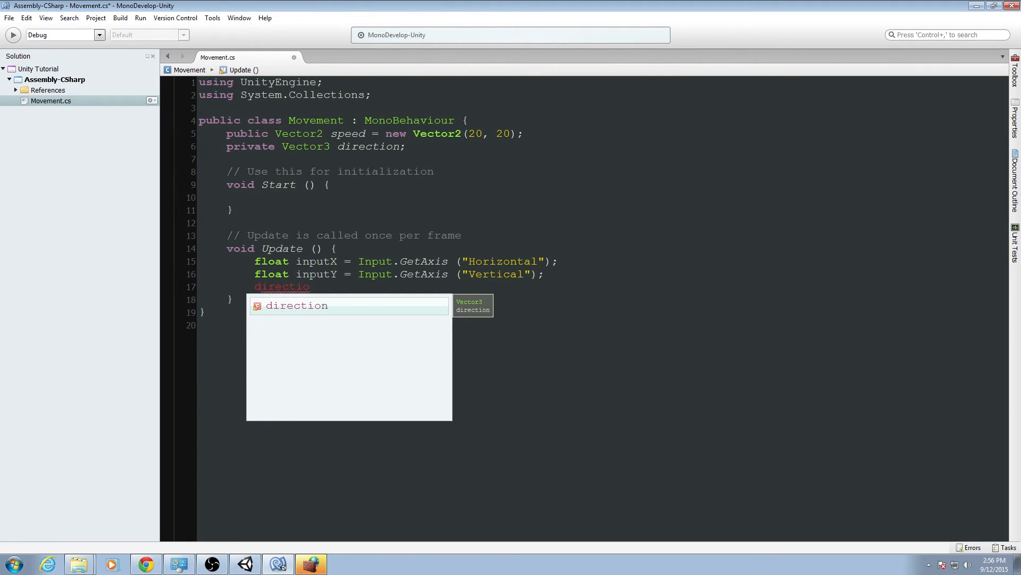
text(n = new Vector3()
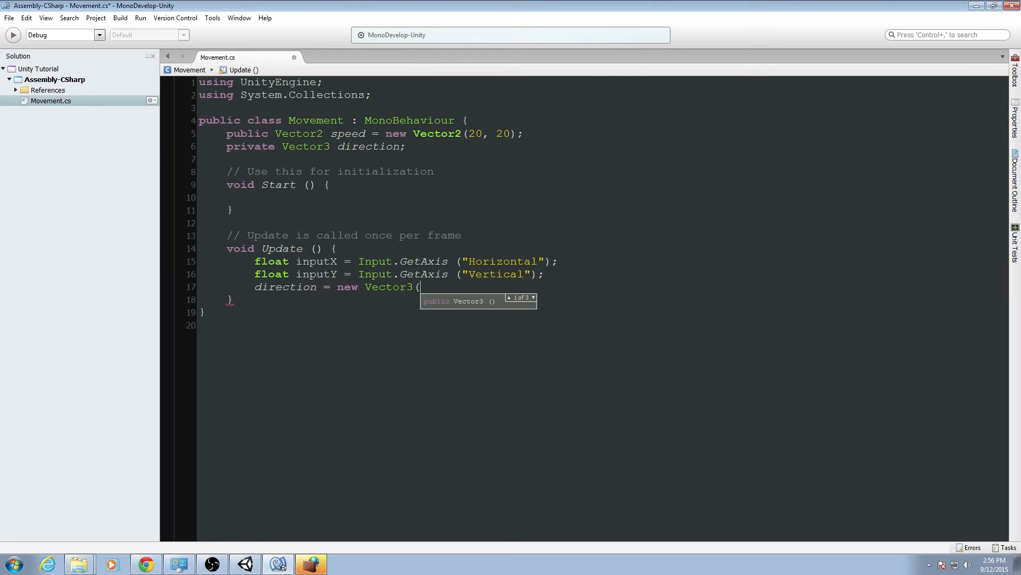
text(inpu)
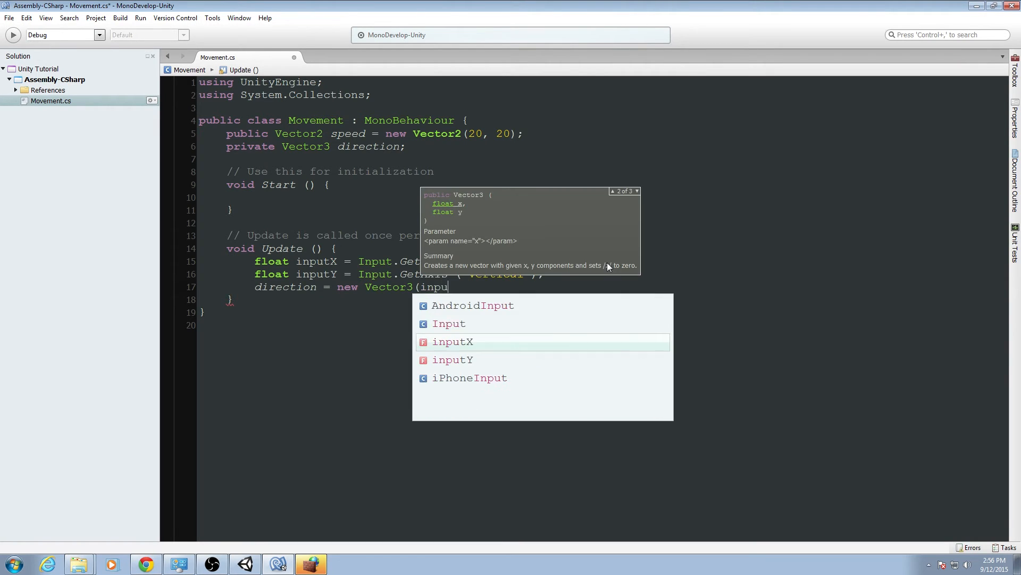
text(tX * speed)
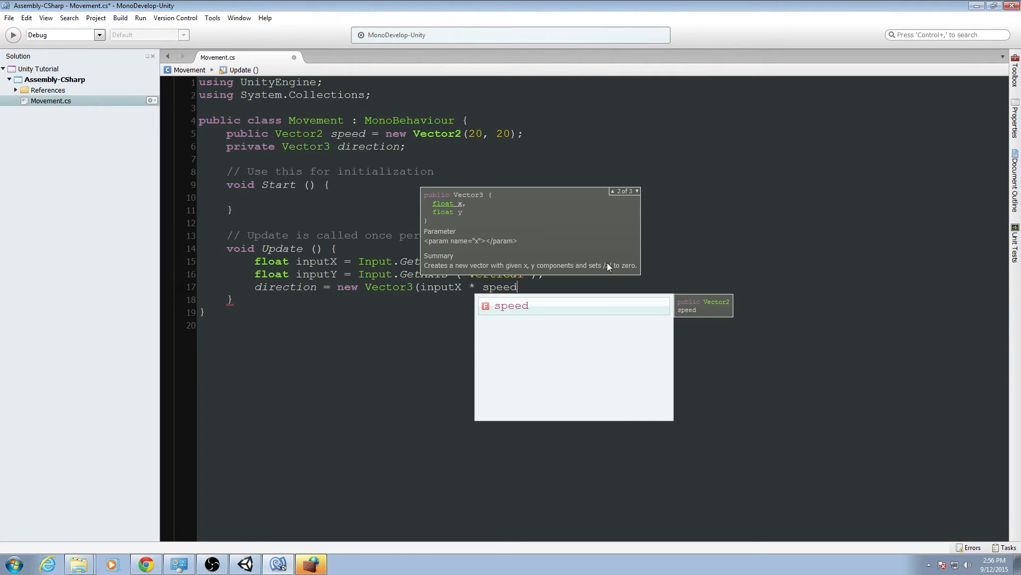
text(.x, 0.0f,)
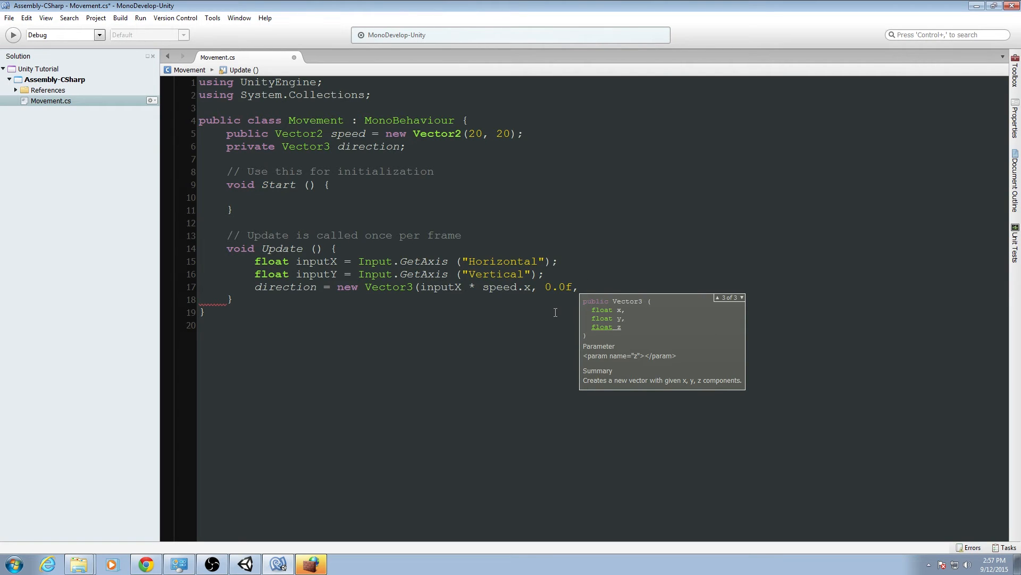
Switch to Unity and orbit the Scene view around the floor and ball.
click(245, 564)
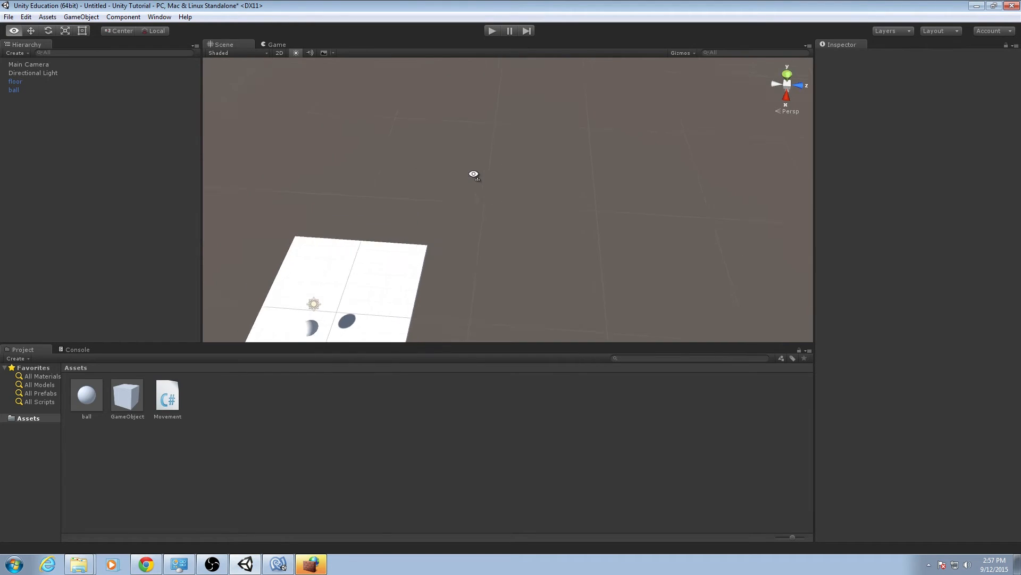
right_drag(473, 174, 506, 94)
key(a)
right_drag(598, 120, 559, 123)
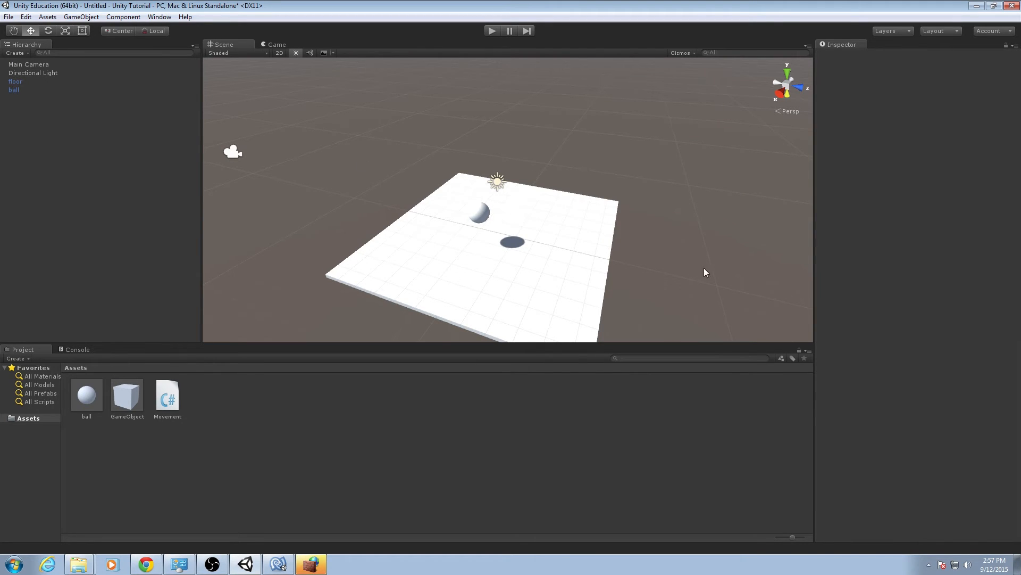
click(780, 92)
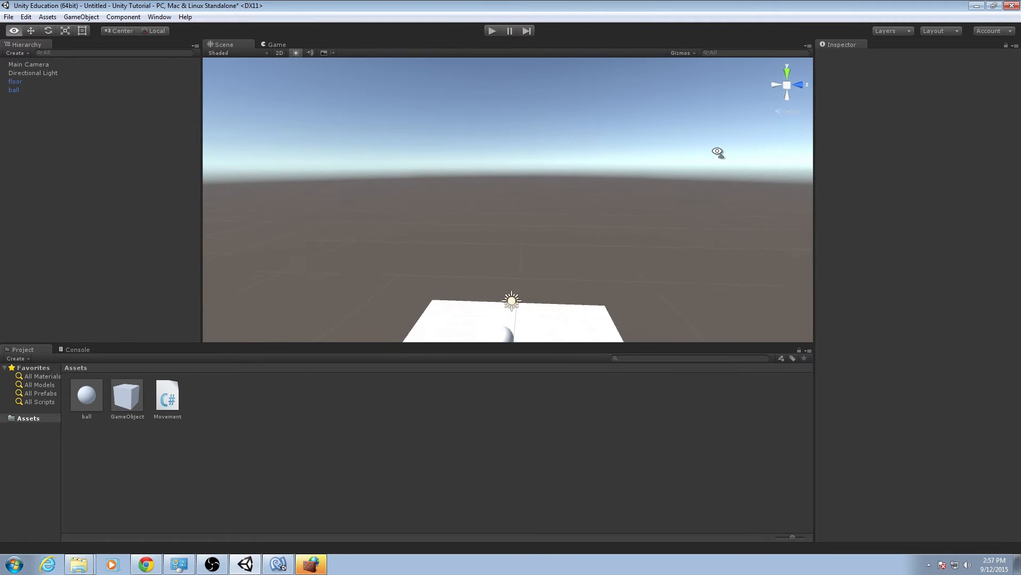
alt+drag(718, 152, 666, 261)
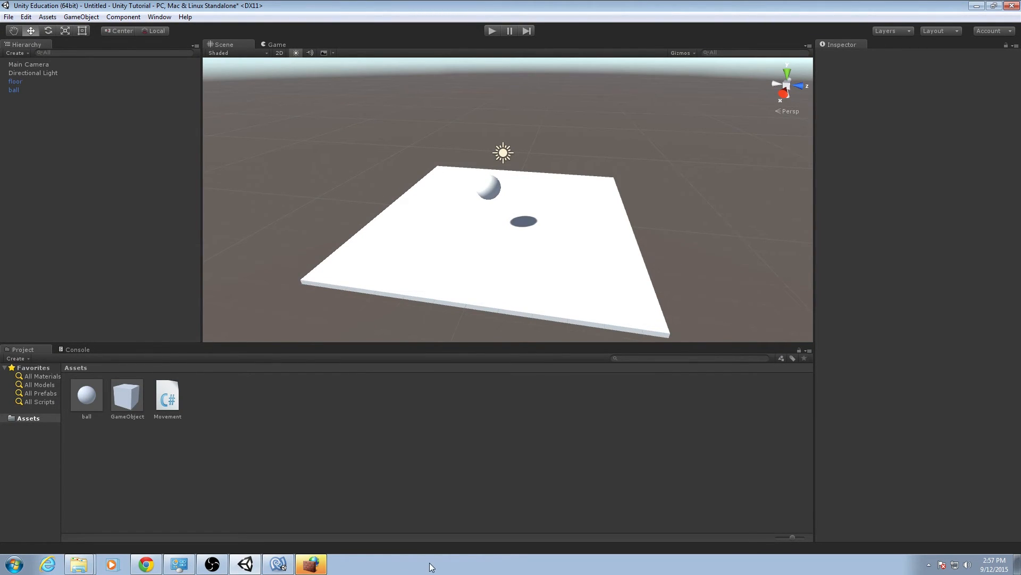
Back in the script, finish the direction vector with inputY * speed.y as its third component.
click(278, 564)
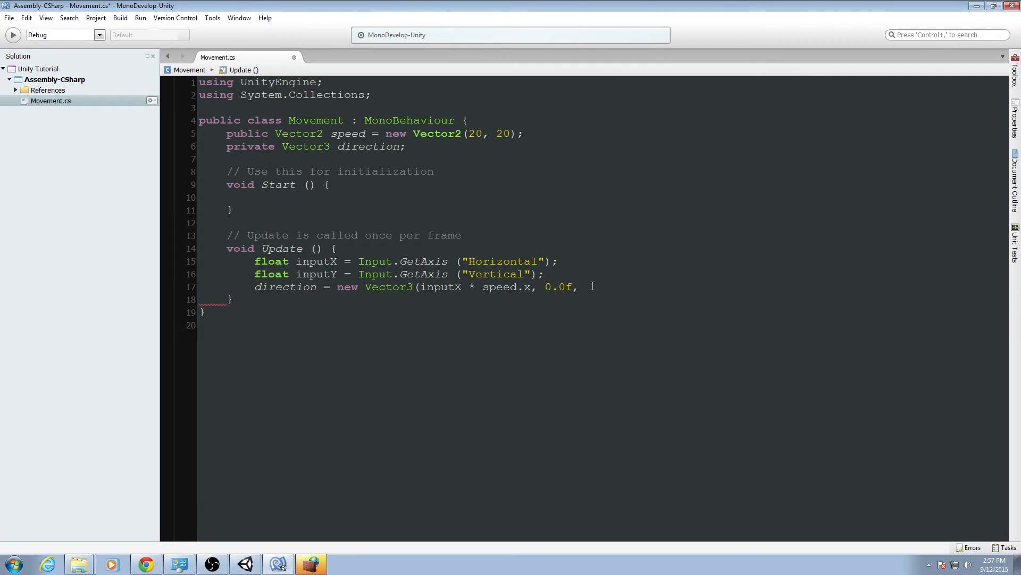
text(inputY)
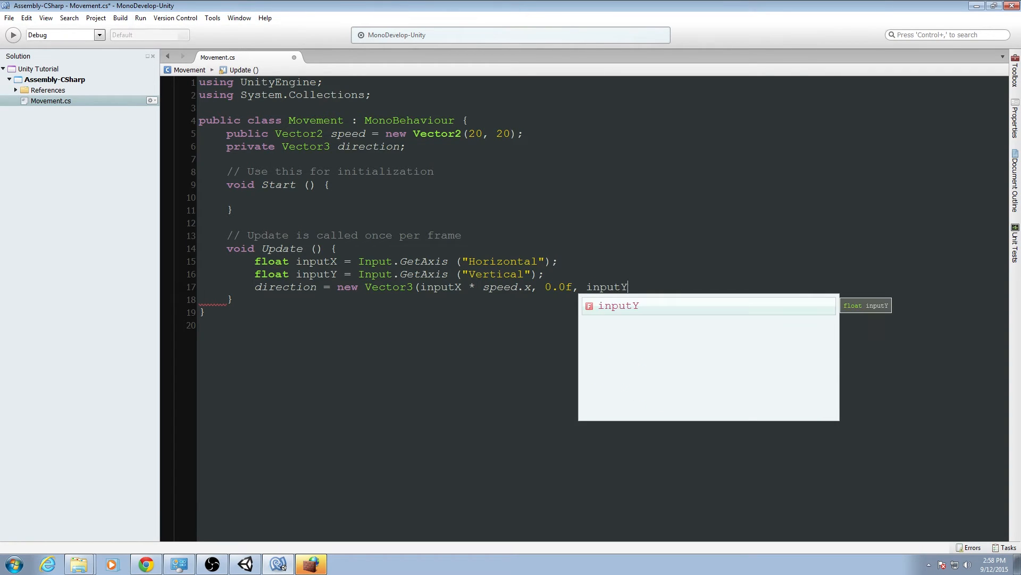
text( * sope)
key(BackSpace)
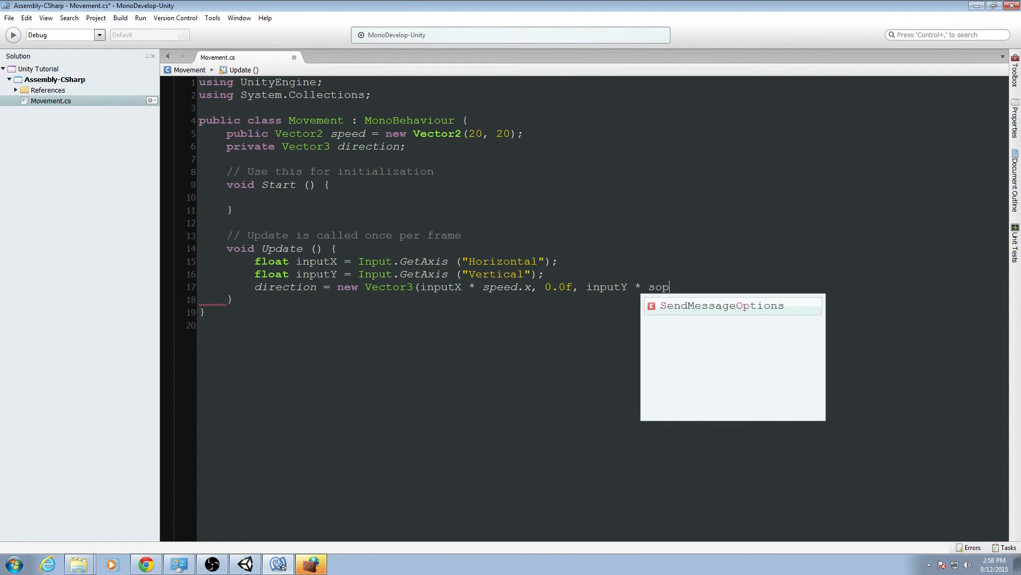
key(BackSpace)
key(BackSpace)
text(peed.y)
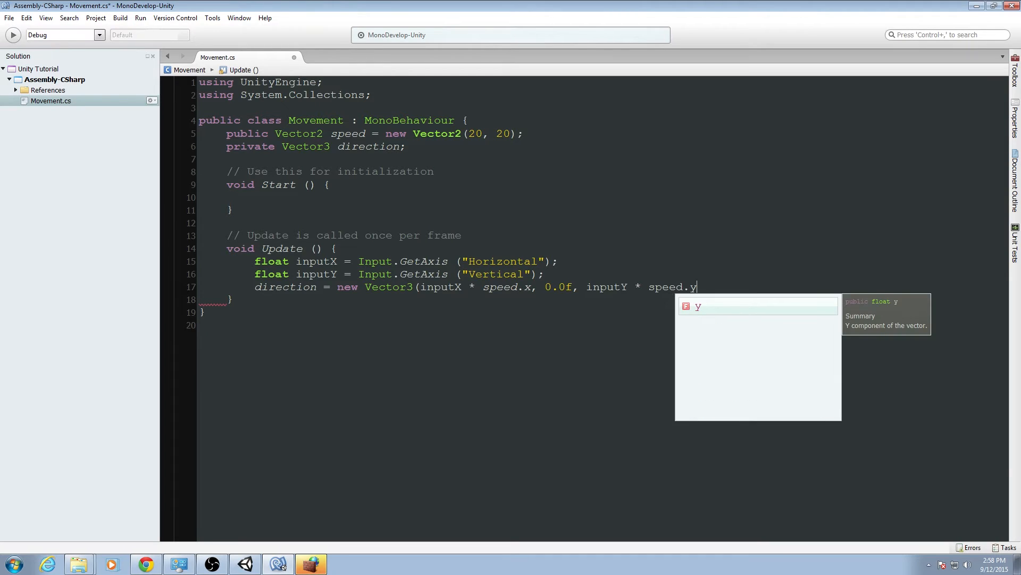
text();)
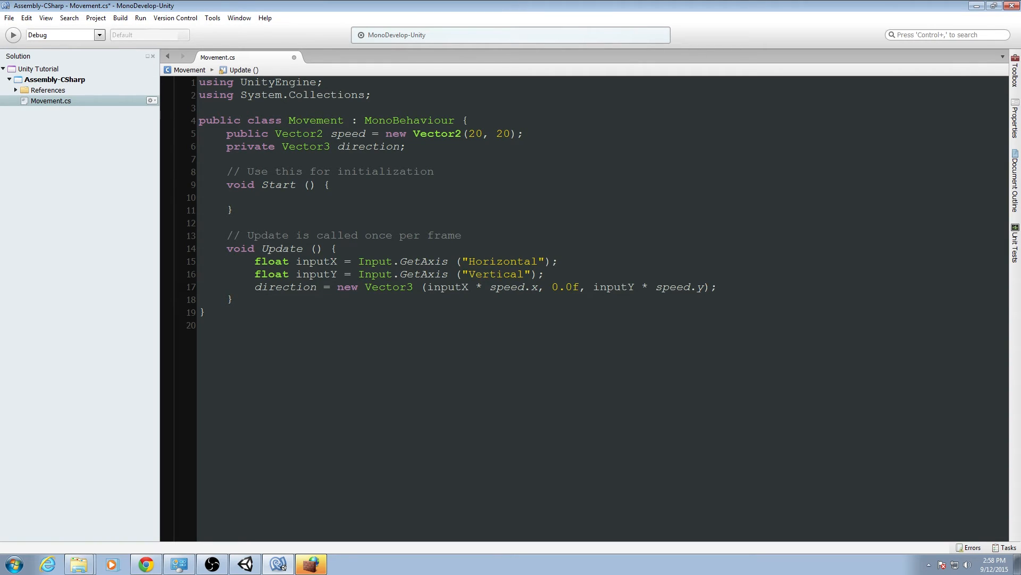
Add an empty FixedUpdate method below Update.
click(234, 299)
key(Return)
key(Return)
text(void Fie)
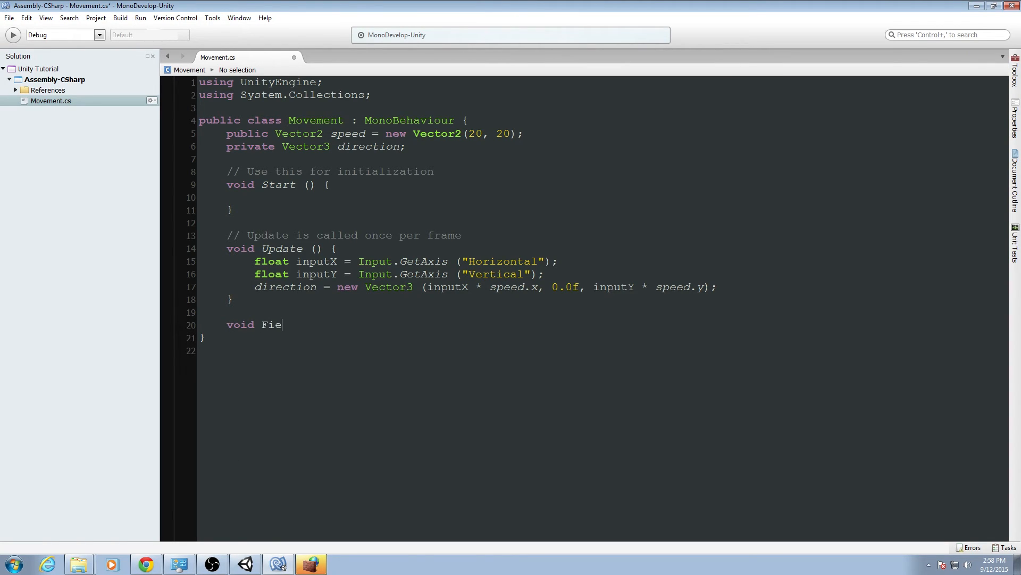
key(BackSpace)
text(xedUpdate() {)
key(Return)
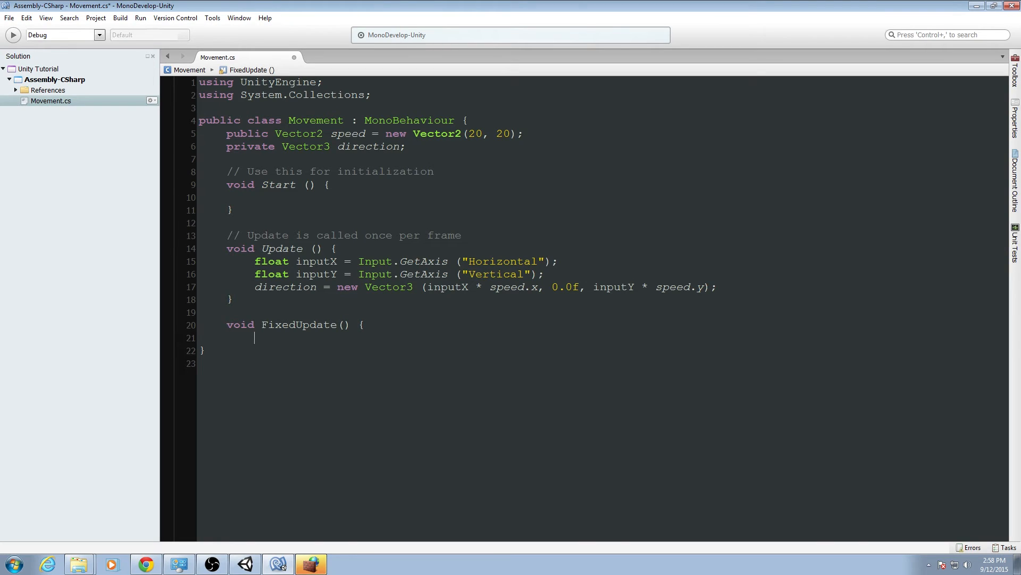
text(rigid)
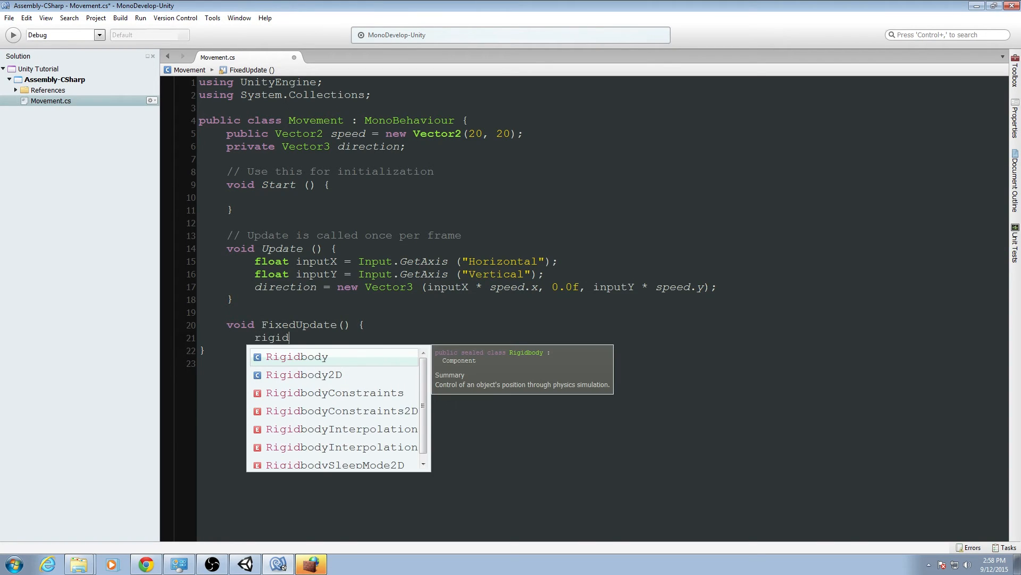
text(body.)
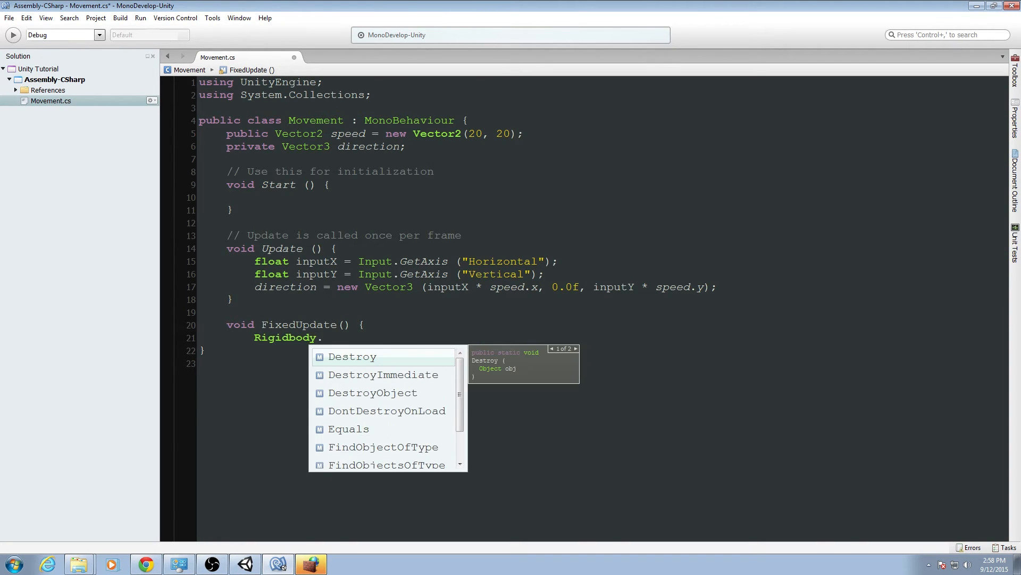
key(ctrl+BackSpace)
key(ctrl+BackSpace)
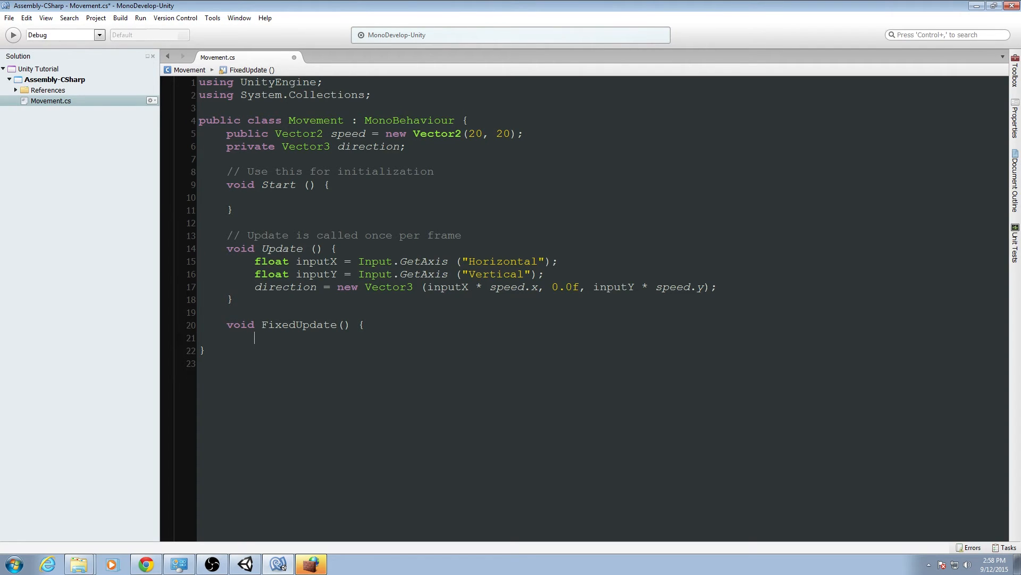
In FixedUpdate, apply the direction as a force with GetComponent<Rigidbody>().AddForce(direction);.
text(GetComponent<RigidB)
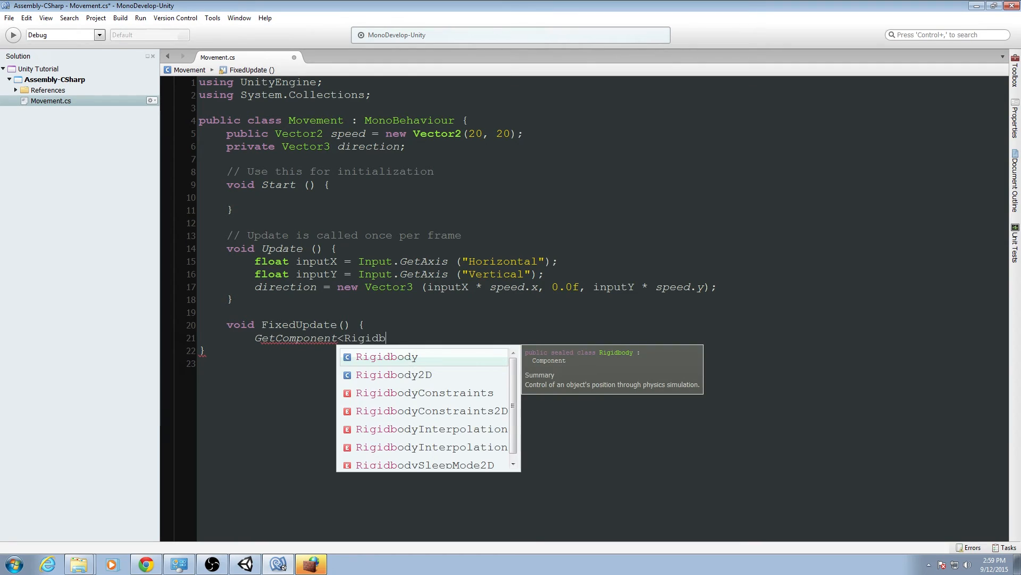
text(ody>())
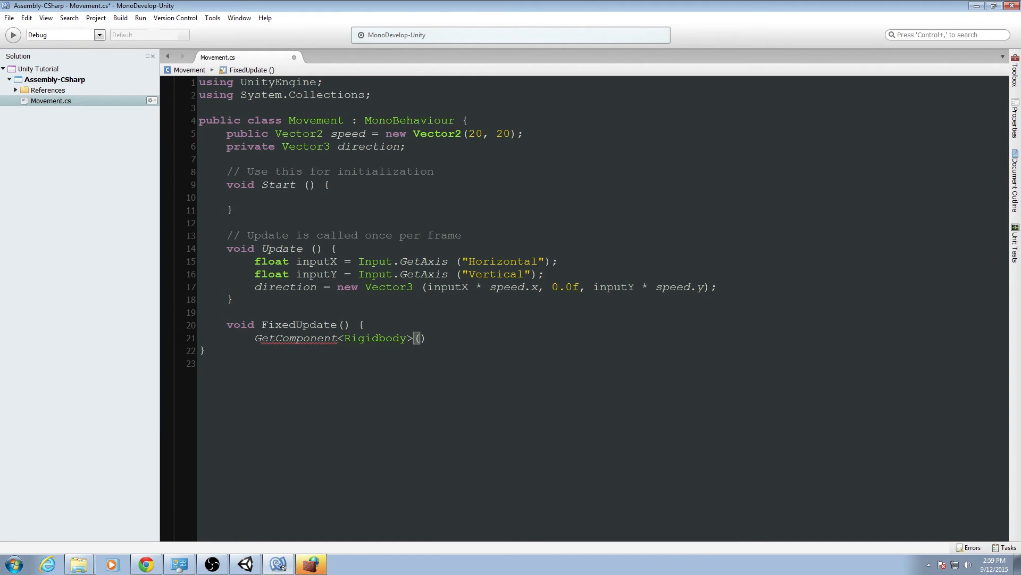
text(.AddForce ()
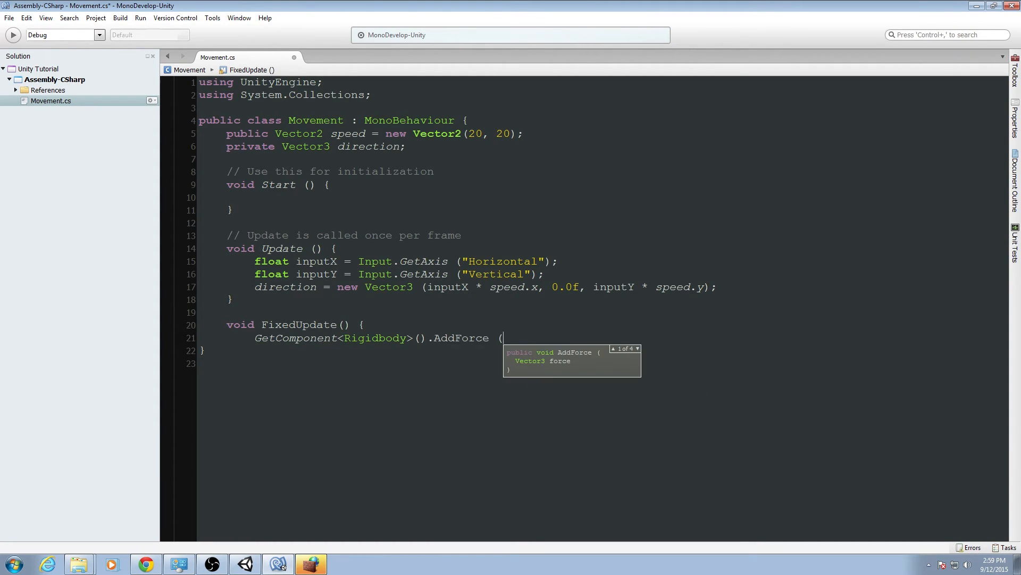
text(direction);)
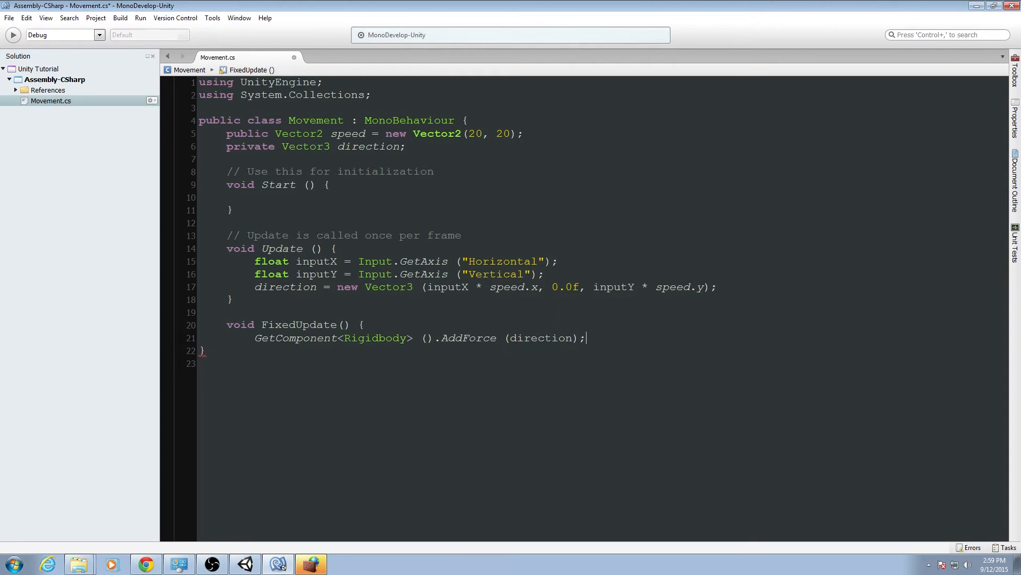
Close the FixedUpdate method with a closing brace on its own line.
key(Return)
text(})
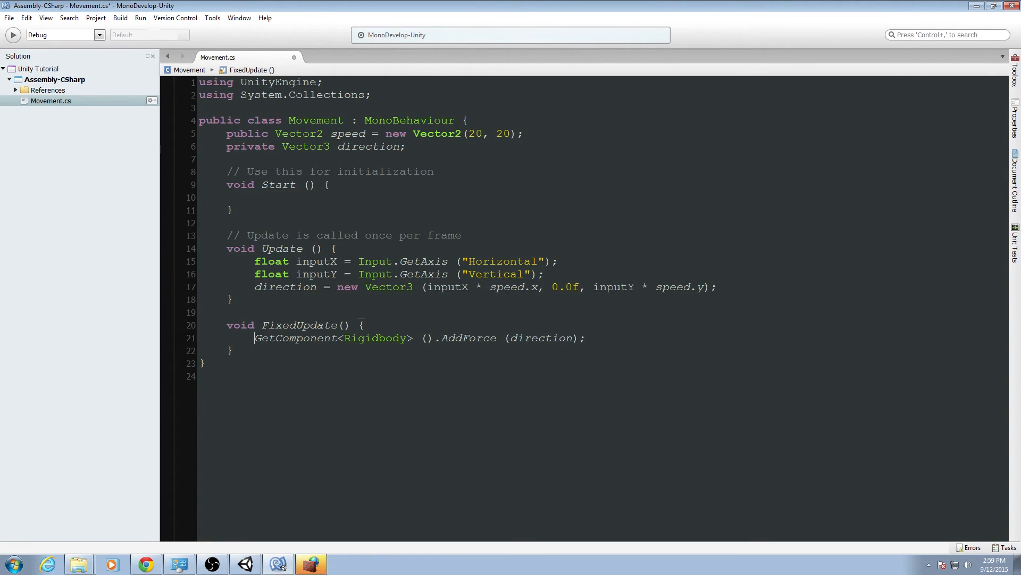
Step through the AddForce line, highlighting GetComponent, Rigidbody, AddForce and direction in turn.
key(shift+Right)
key(shift+Right)
key(shift+Right)
key(shift+Right)
key(shift+Right)
key(shift+Right)
key(shift+Right)
key(shift+Right)
key(shift+Right)
key(shift+Right)
key(shift+Right)
key(shift+Right)
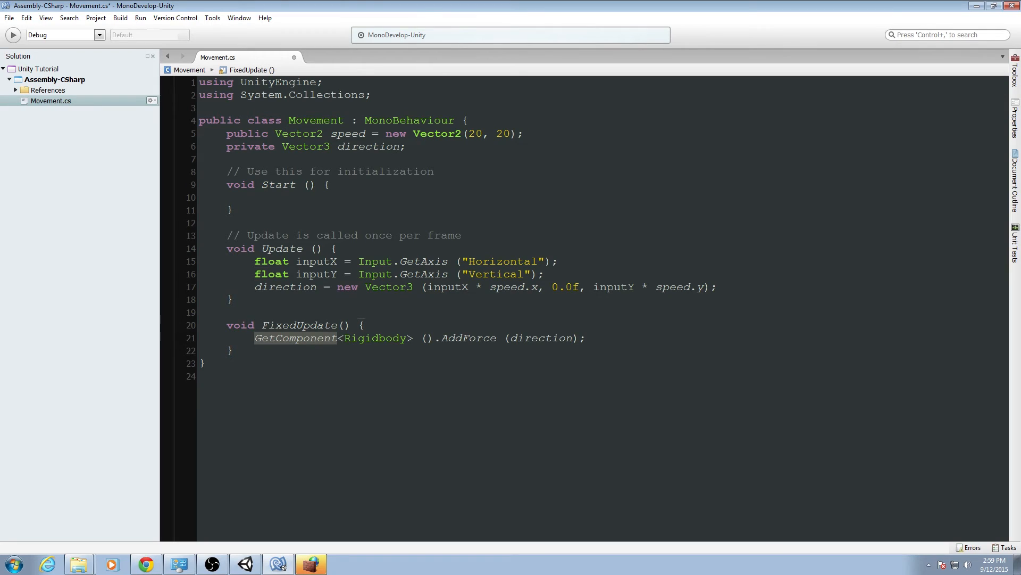
key(Right)
key(Right)
key(shift+Right)
key(shift+Right)
key(shift+Right)
key(shift+Right)
key(shift+Right)
key(shift+Right)
key(shift+Right)
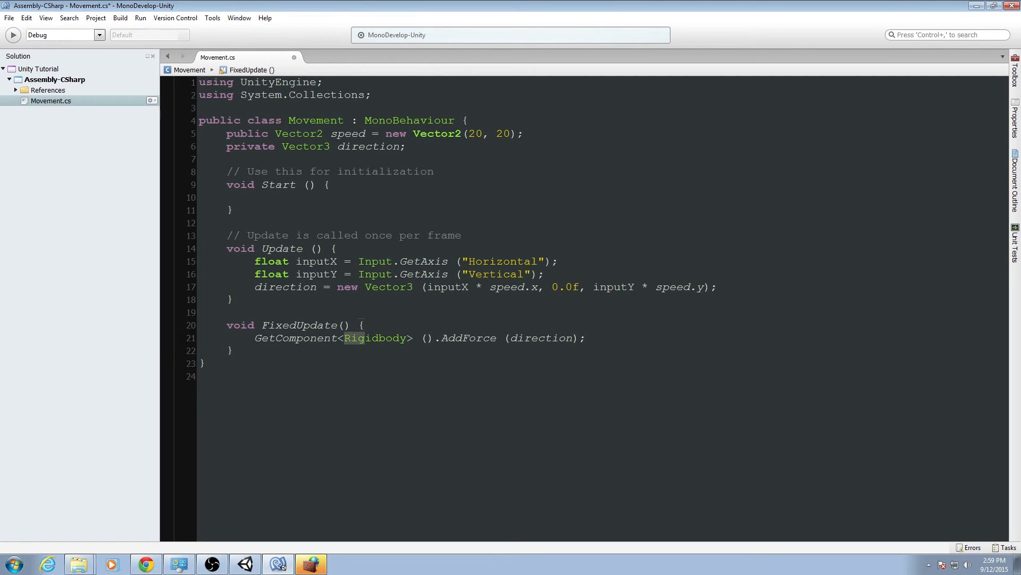
key(shift+Right)
key(shift+Right)
key(Right)
key(Right)
key(Right)
key(Right)
key(Right)
key(Right)
key(shift+Right)
key(shift+Right)
key(shift+Right)
key(shift+Right)
key(shift+Right)
key(shift+Right)
key(shift+Right)
key(shift+Right)
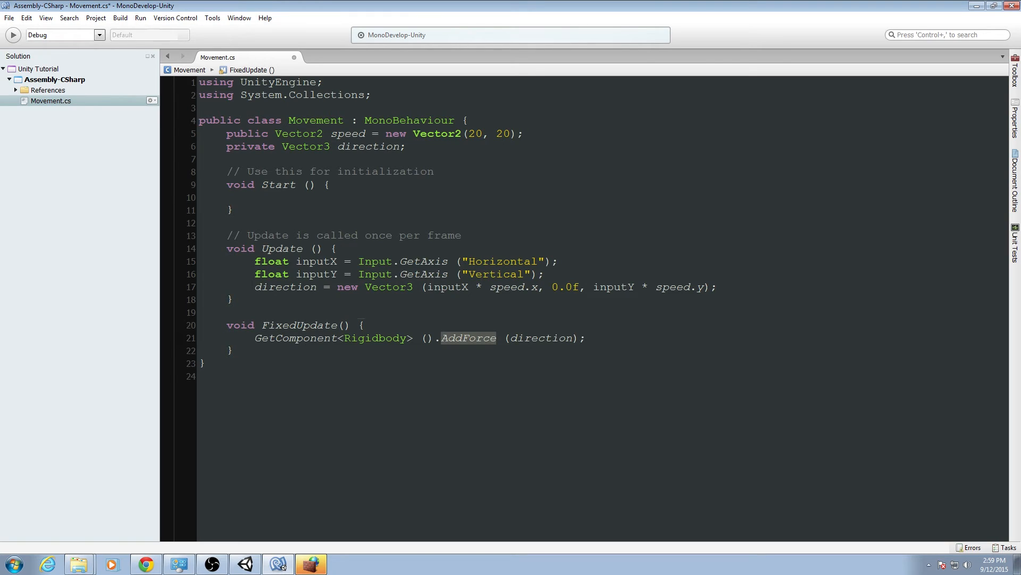
key(Right)
key(Right)
key(shift+Right)
key(shift+Right)
key(shift+Right)
key(shift+Right)
key(shift+Right)
key(shift+Right)
key(shift+Right)
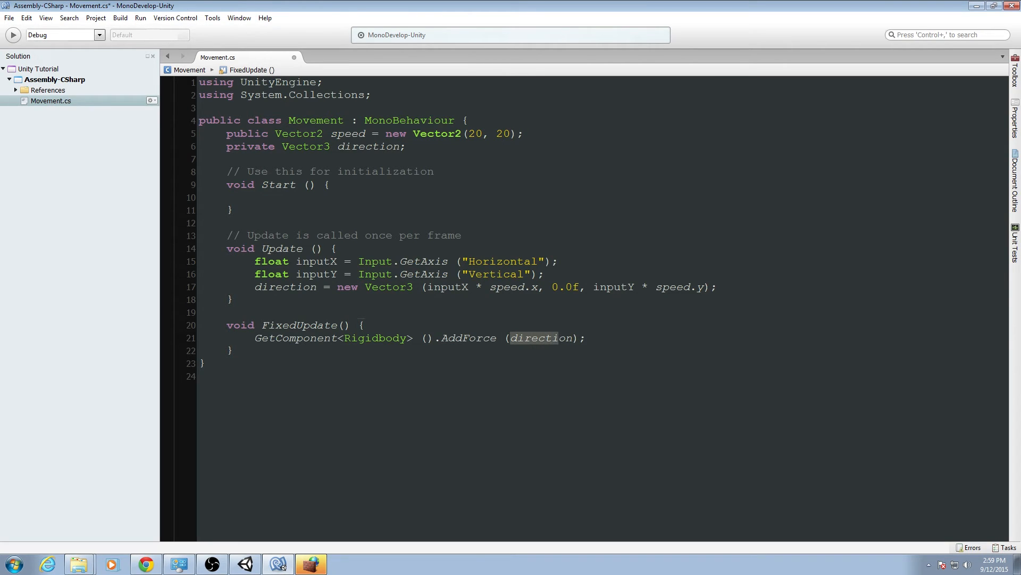
key(shift+Right)
key(shift+Right)
key(Right)
key(Right)
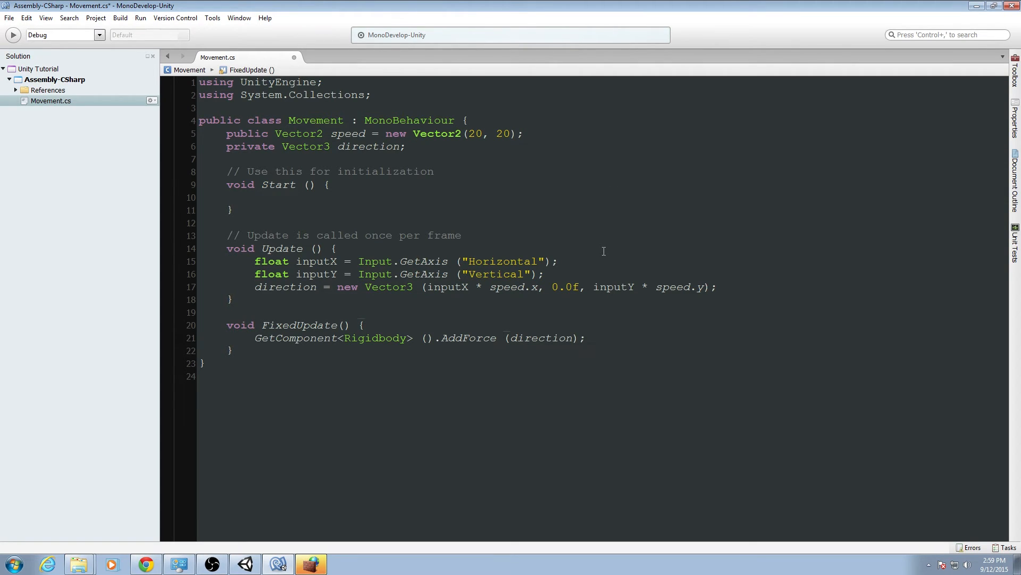
Save the script and return to Unity to open the Console.
key(ctrl+s)
click(9, 17)
click(375, 150)
click(248, 568)
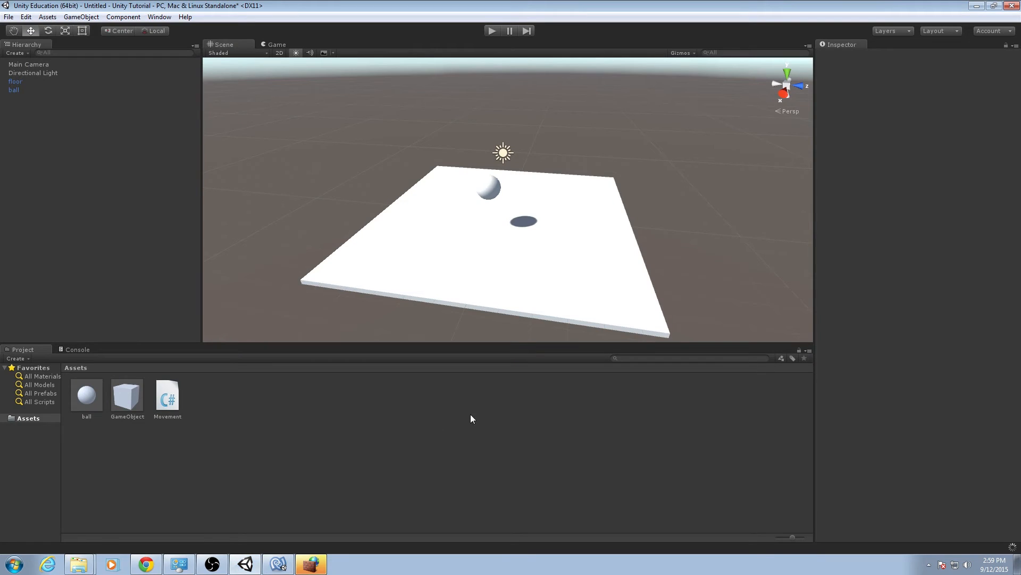
click(73, 350)
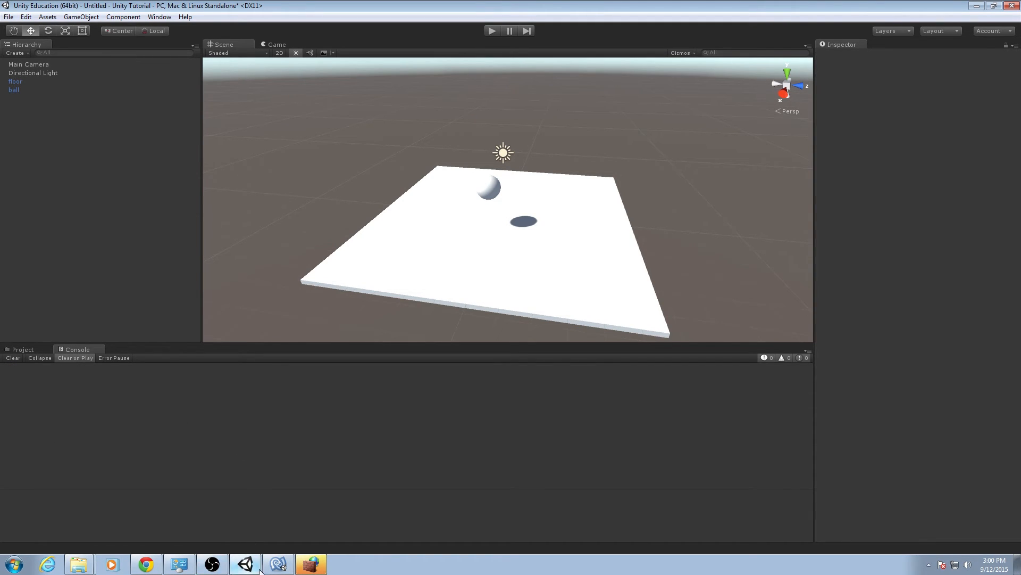
Add a stray line reading garbage below FixedUpdate to provoke a compile error.
click(277, 564)
key(Down)
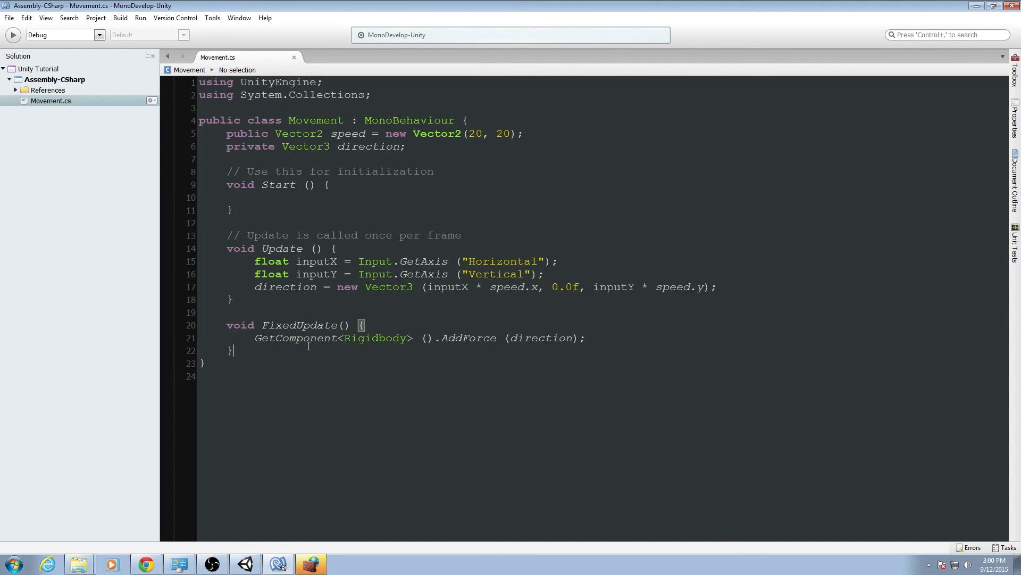
key(Return)
text(garbage)
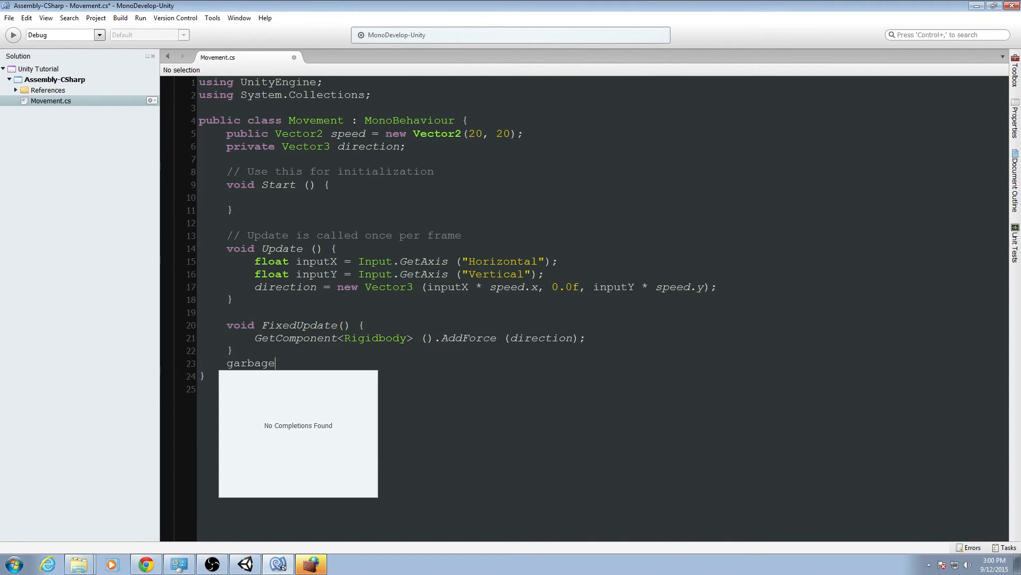
Return to Unity and inspect the compile error listed in the Console.
click(246, 563)
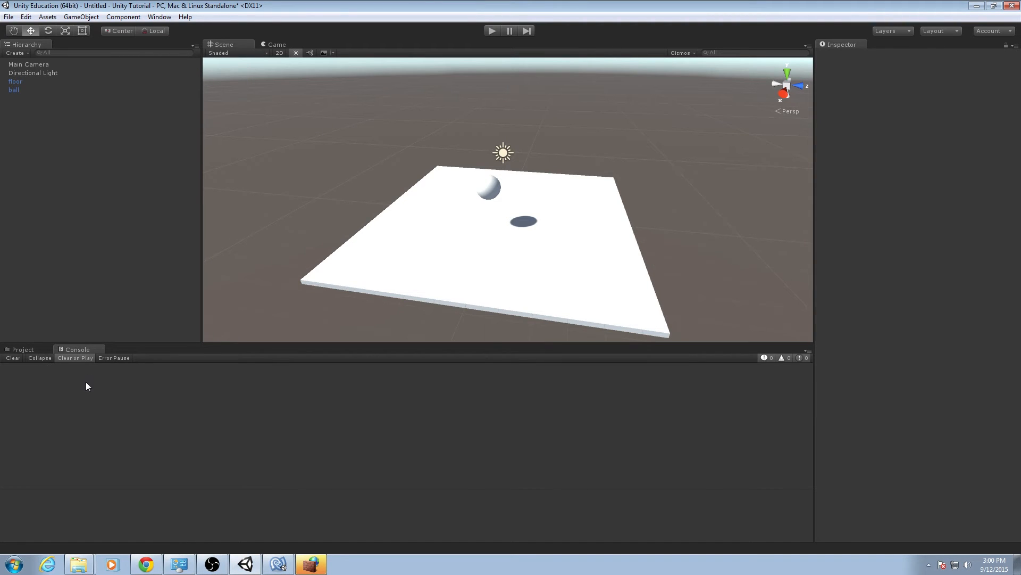
click(29, 349)
click(177, 402)
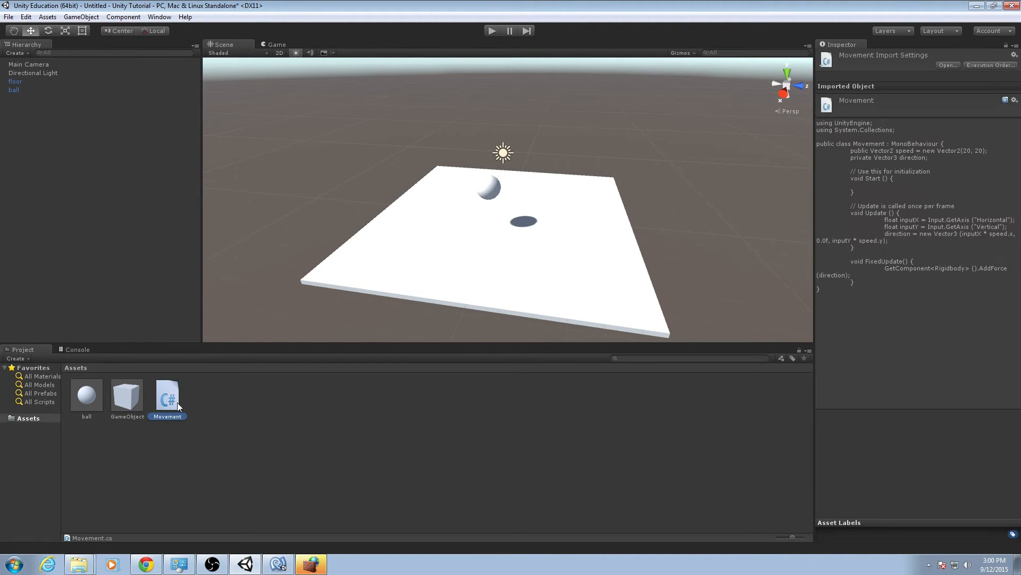
click(77, 349)
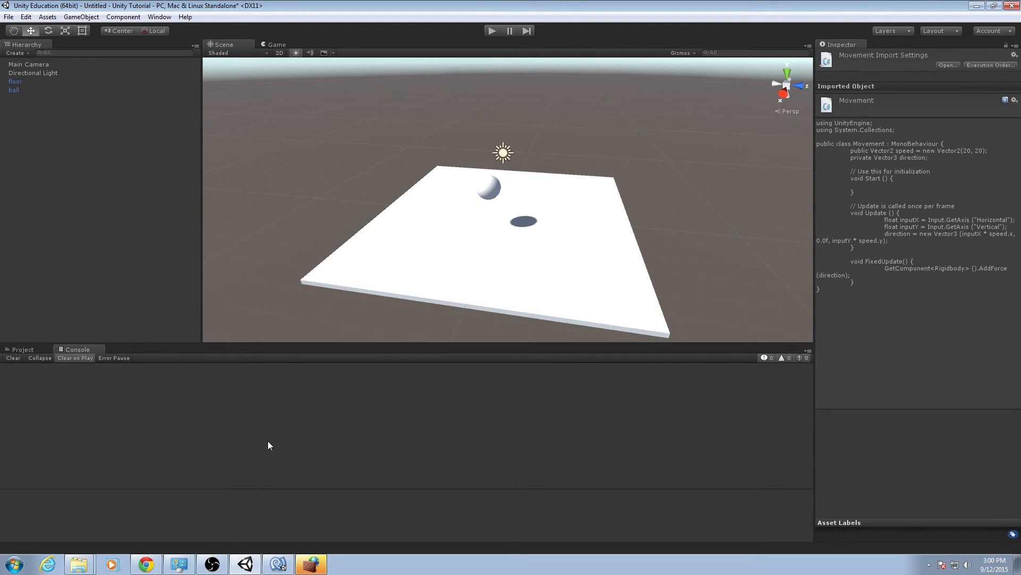
click(279, 564)
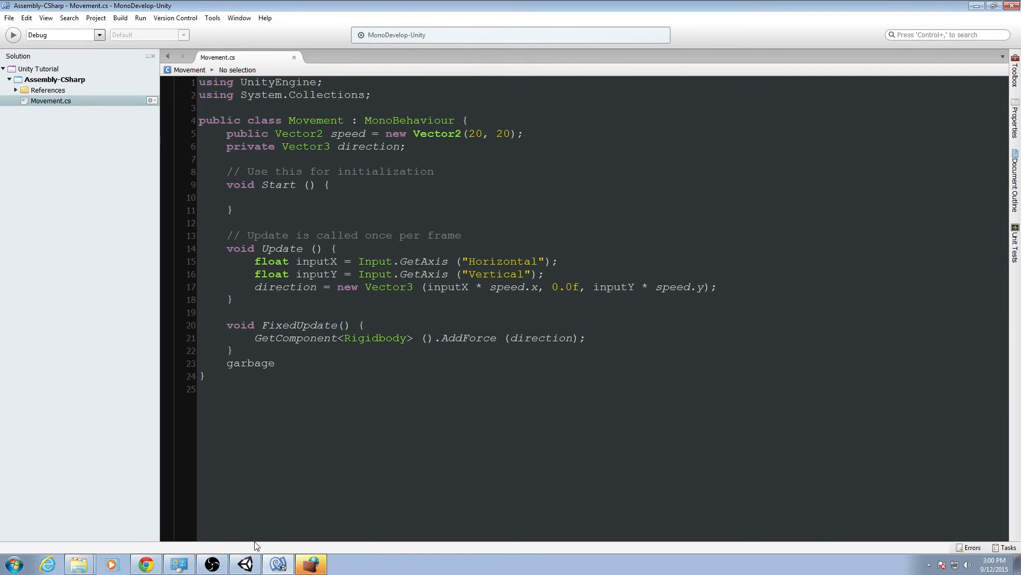
click(244, 565)
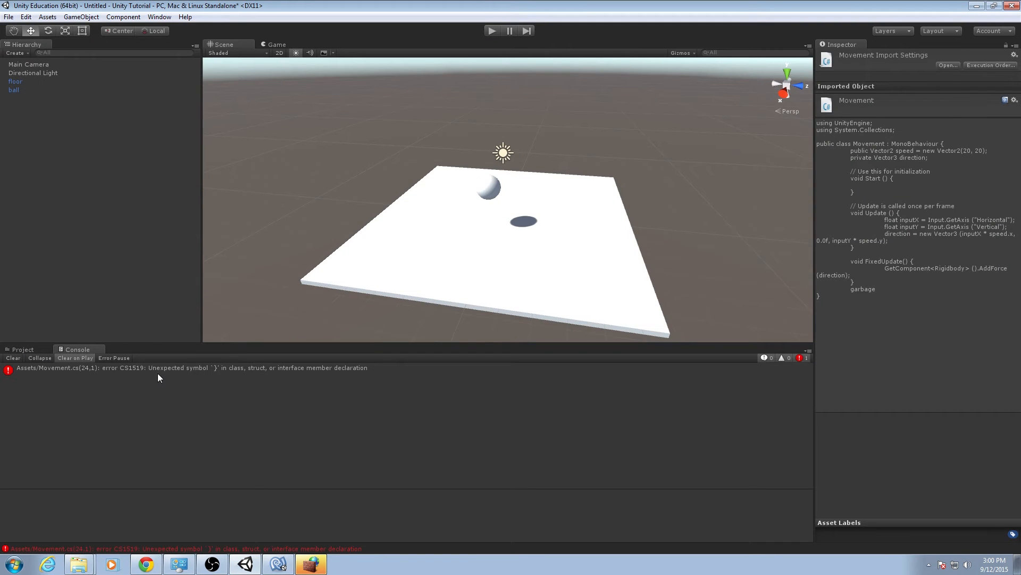
click(180, 371)
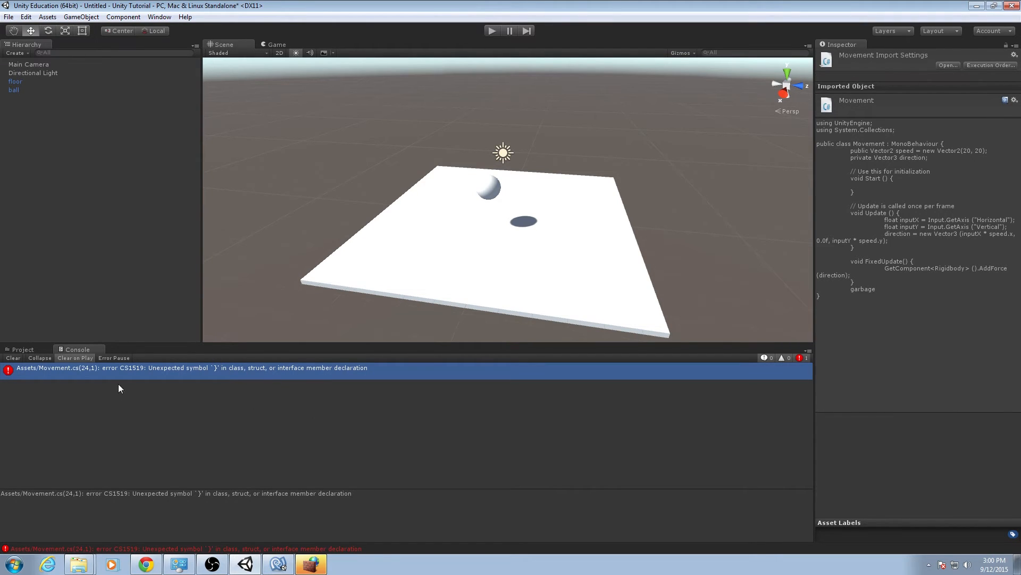
Delete the garbage line from the script, save it, and switch back to Unity.
click(278, 563)
drag(291, 362, 291, 355)
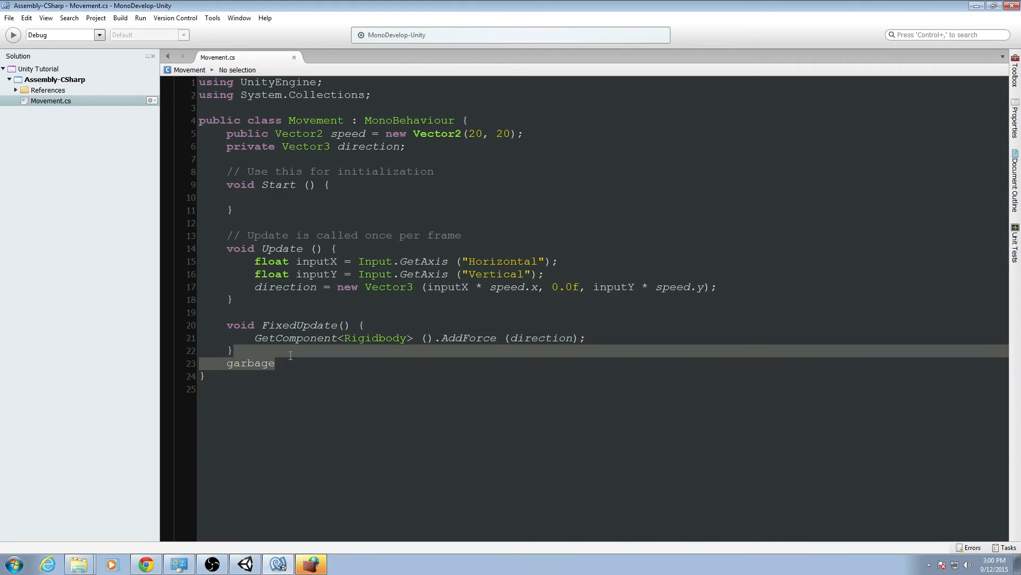
key(BackSpace)
key(ctrl+s)
click(246, 564)
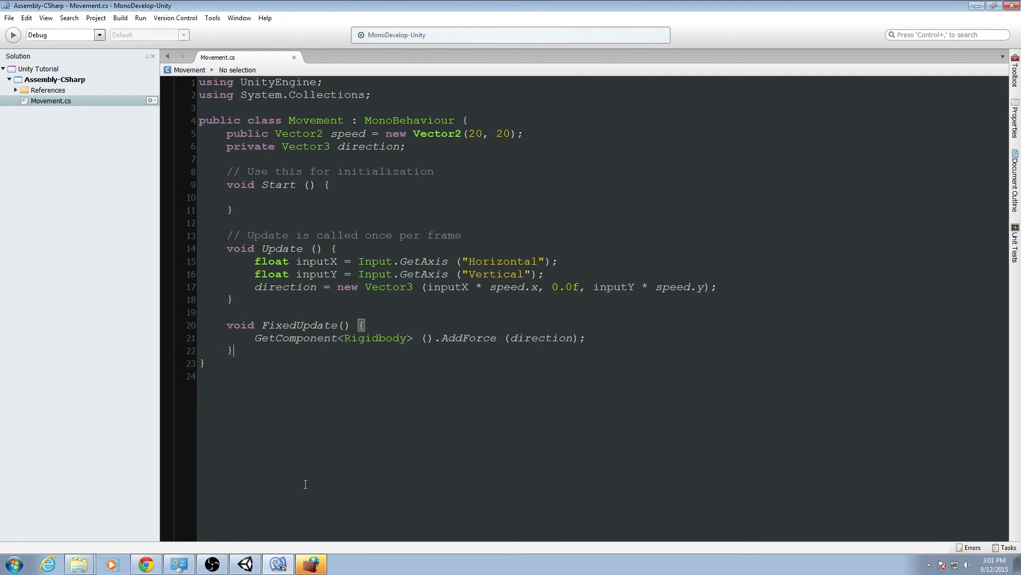
Select the ball and attach the Movement script to it as a component.
click(246, 563)
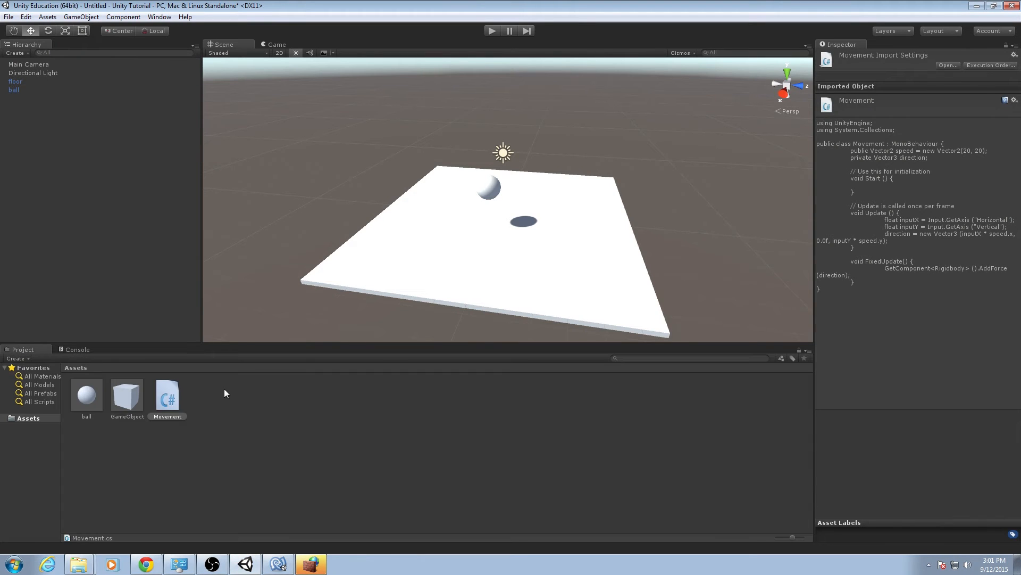
click(246, 417)
click(183, 405)
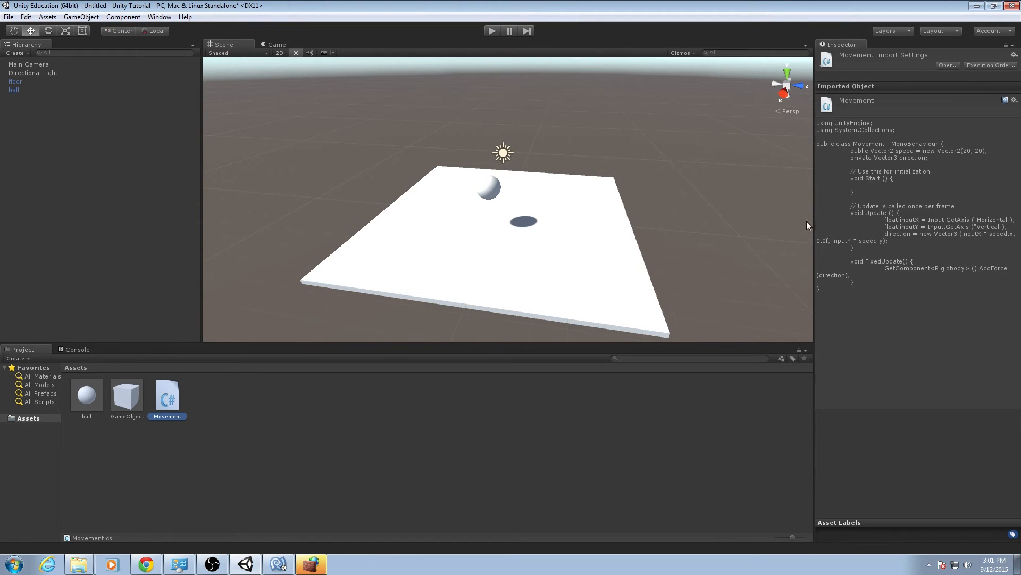
click(43, 89)
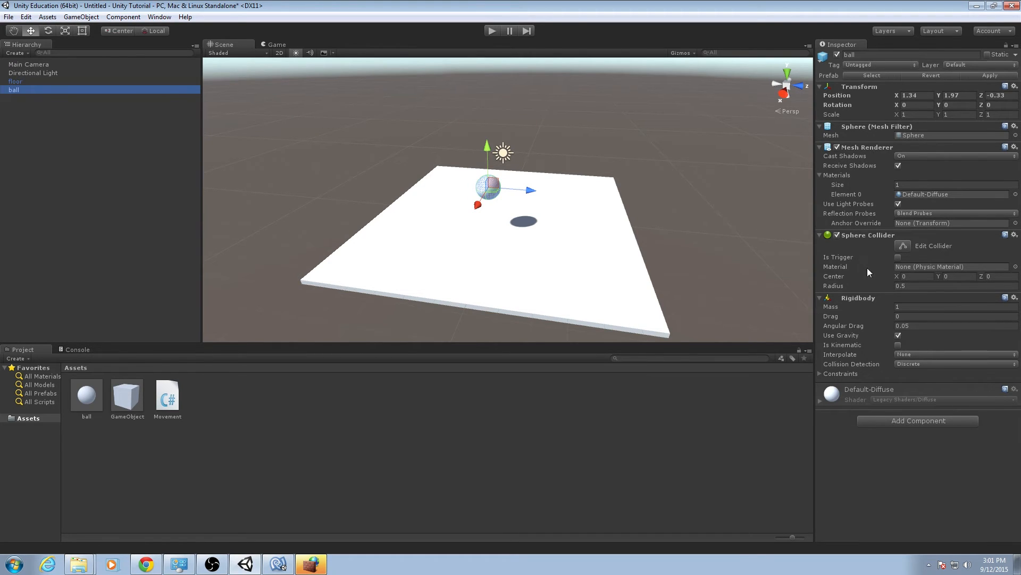
click(168, 396)
click(56, 89)
click(894, 421)
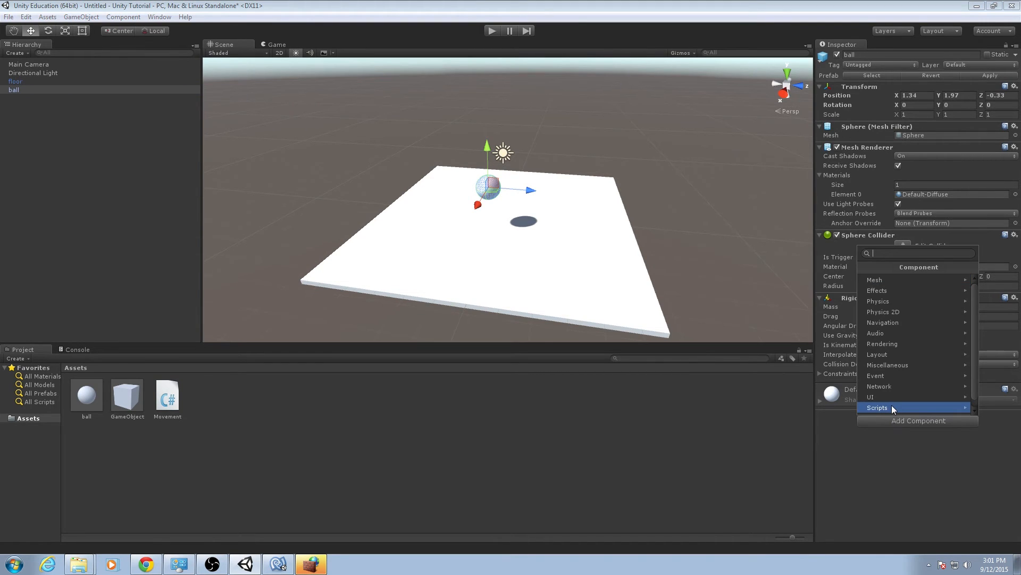
click(893, 407)
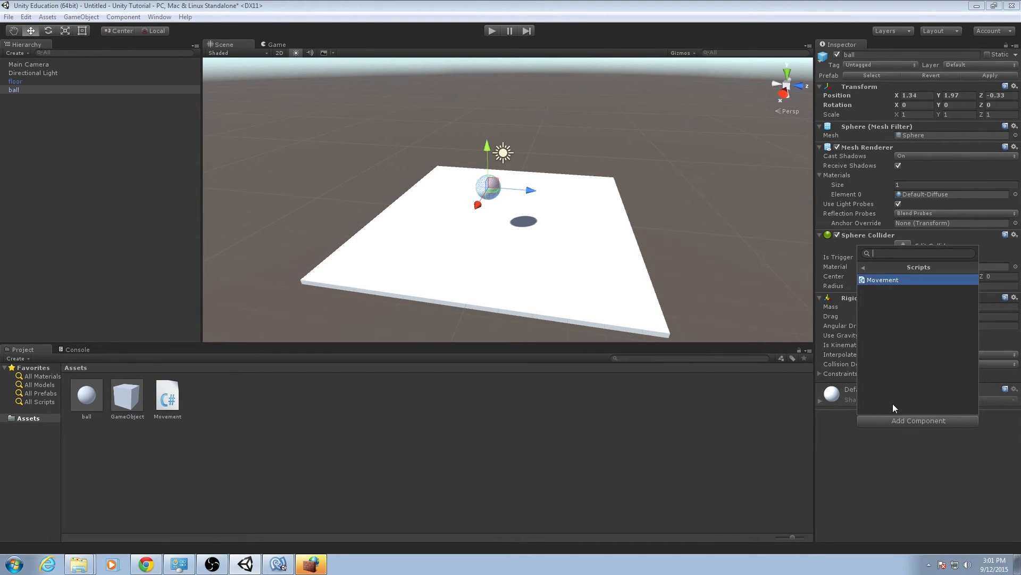
click(900, 280)
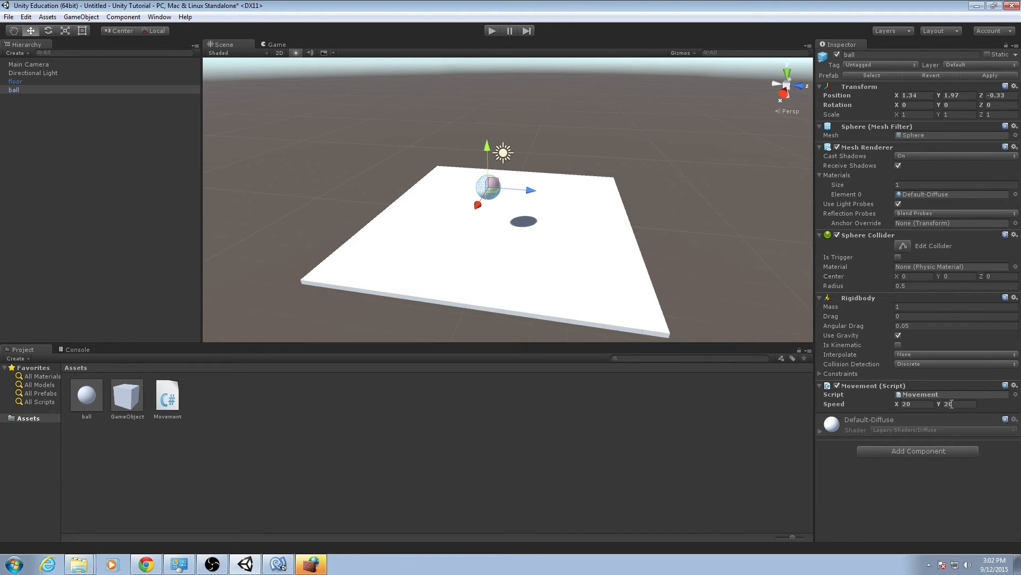
Play the scene and steer the ball around the floor with the arrow keys.
click(923, 395)
click(491, 31)
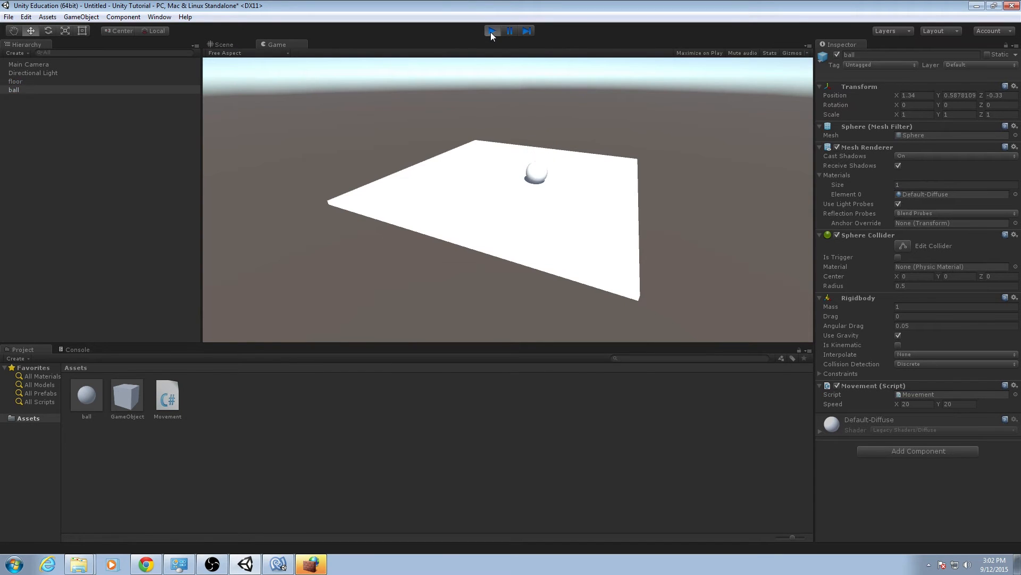
key(Down)
key(Right)
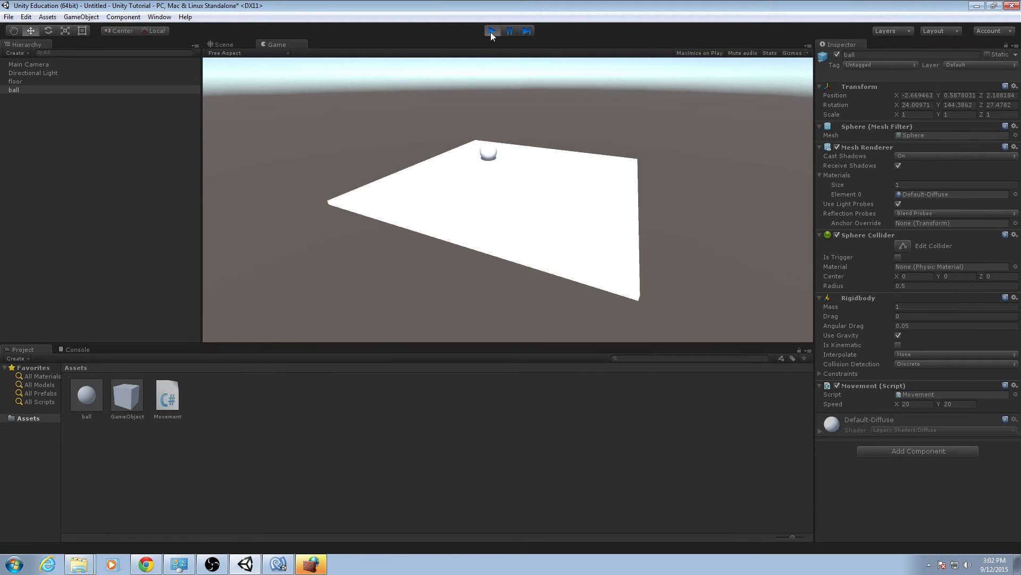
key(Left)
key(Up)
key(Right)
key(Down)
key(Left)
key(Up)
key(Right)
key(Down)
key(Right)
key(Up)
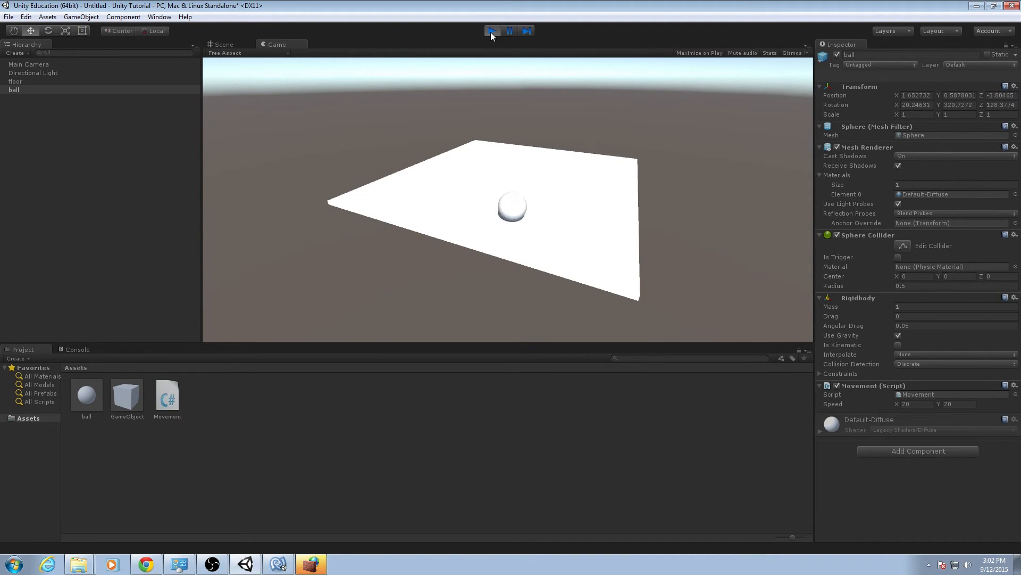
key(Left)
key(Down)
key(Right)
key(Down)
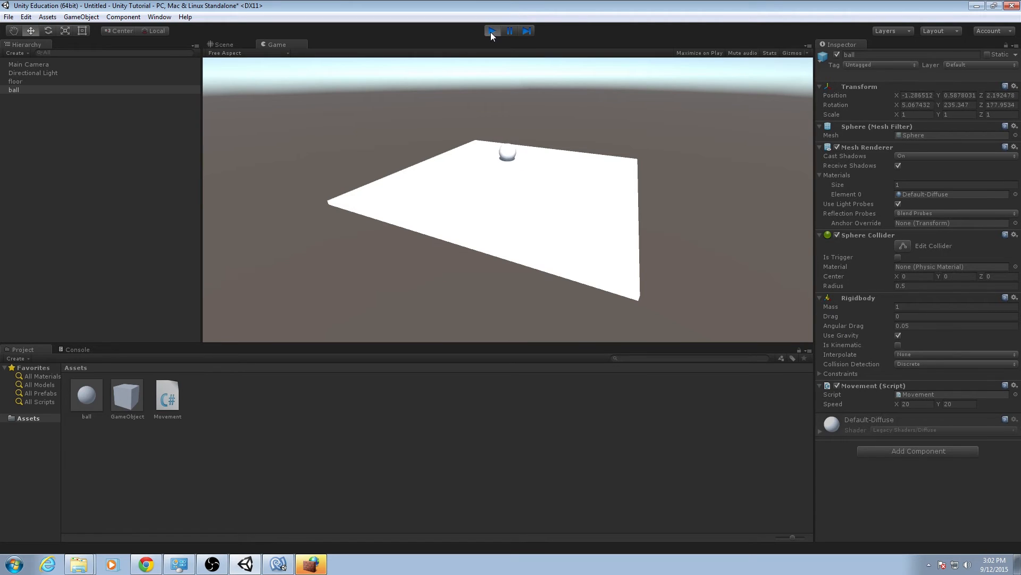
key(Right)
key(Up)
key(Left)
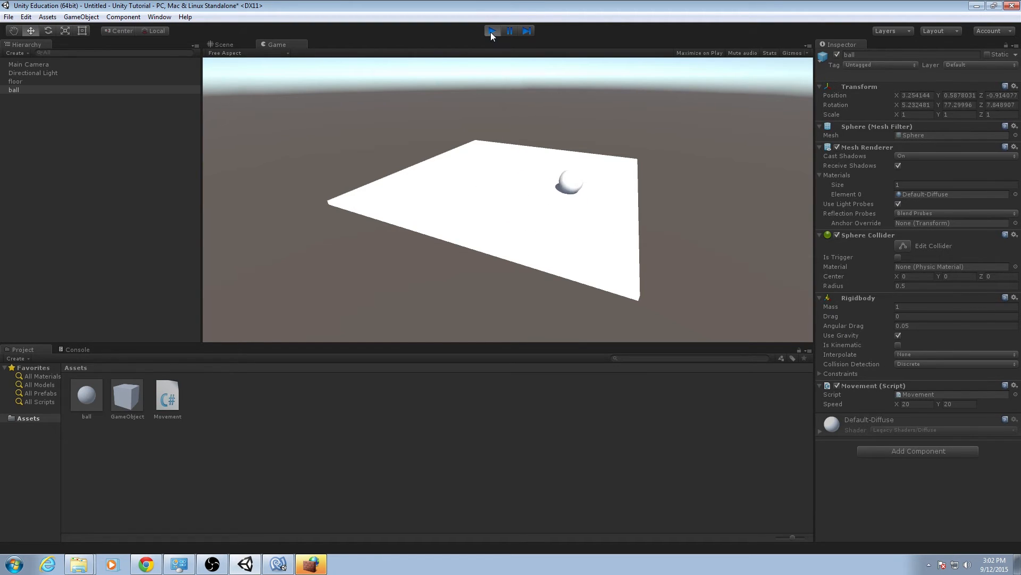
key(Right)
key(Right)
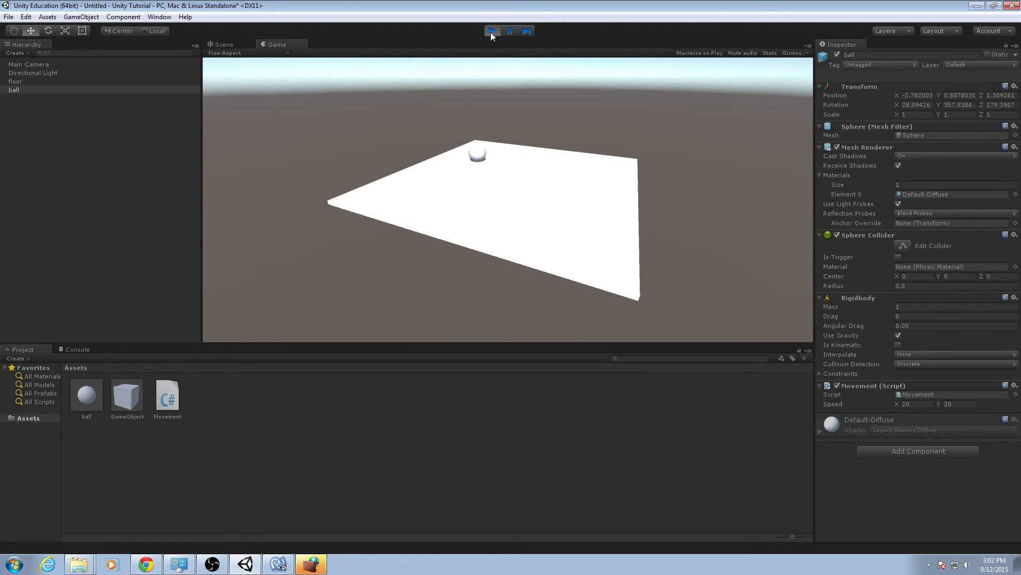
key(Down)
key(Right)
key(Left)
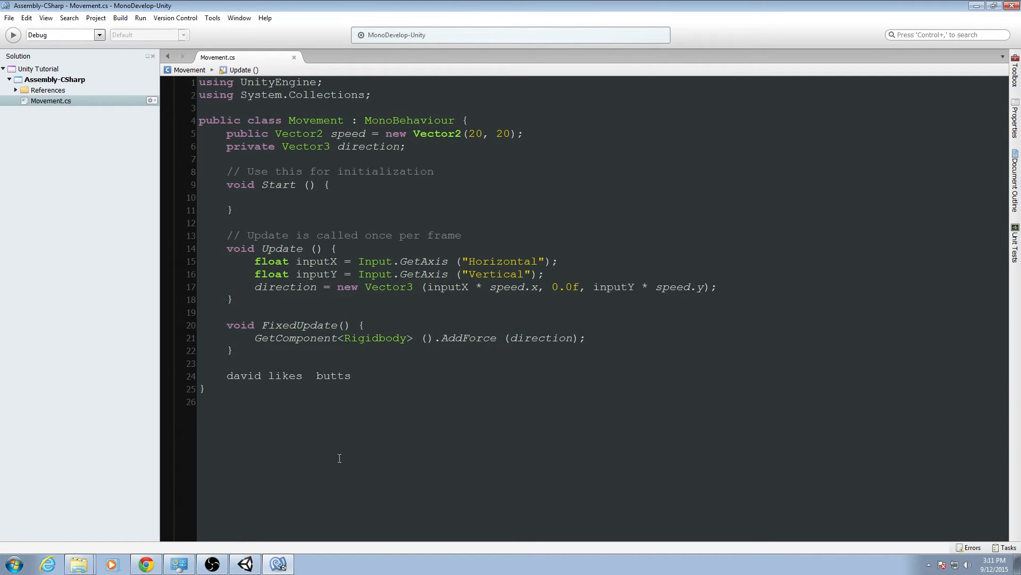
Switch to Unity and inspect the new compile errors in the Console.
key(alt+Tab)
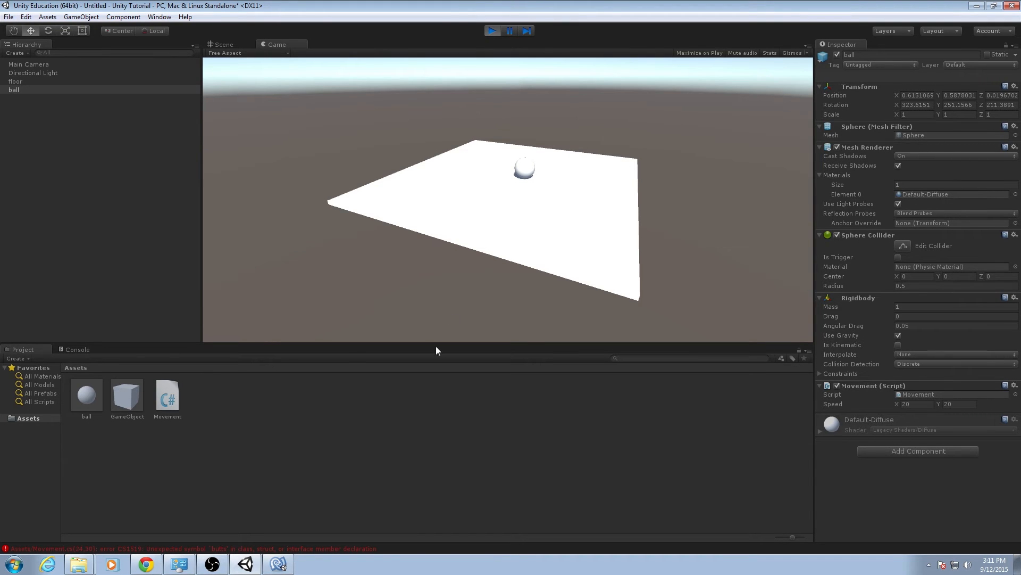
click(81, 351)
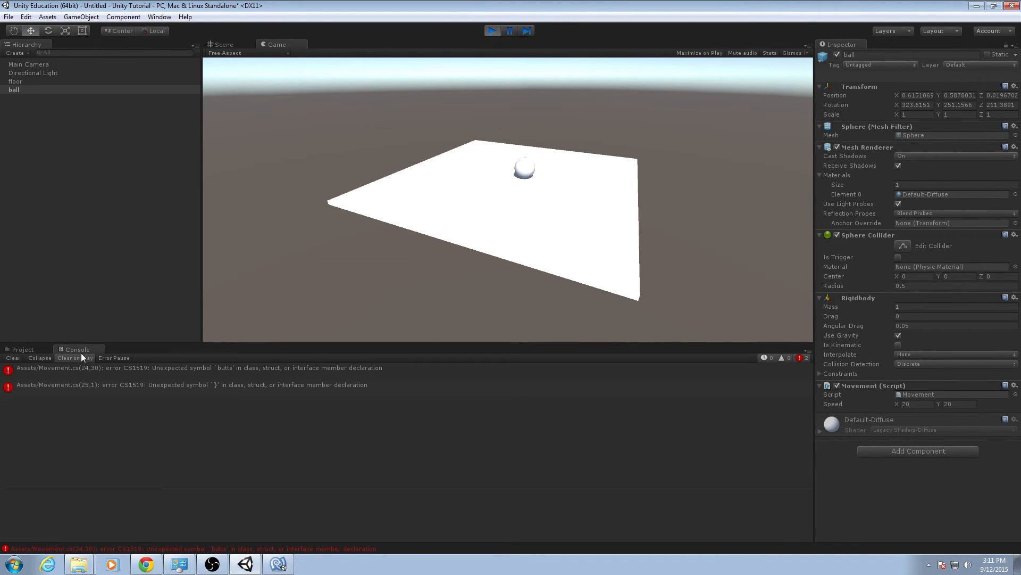
click(208, 368)
Delete the nonsense line from the end of the script and return to Unity.
click(279, 564)
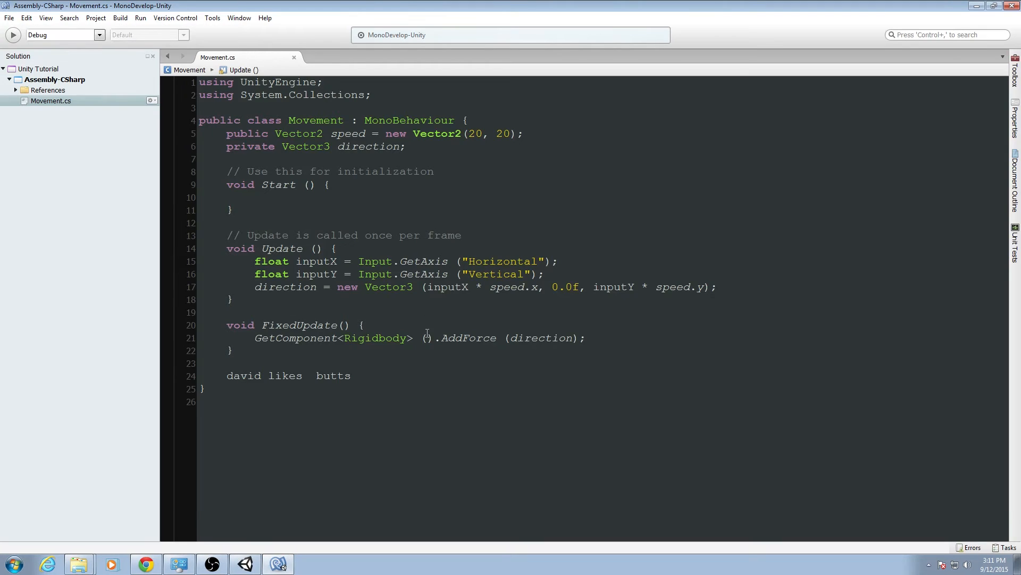
drag(383, 373, 385, 357)
key(BackSpace)
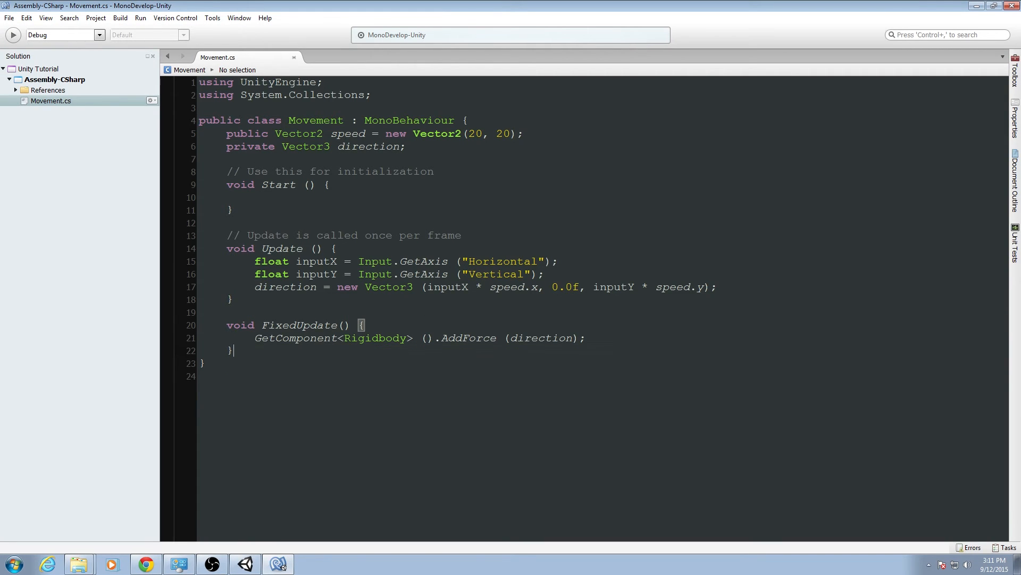
click(246, 564)
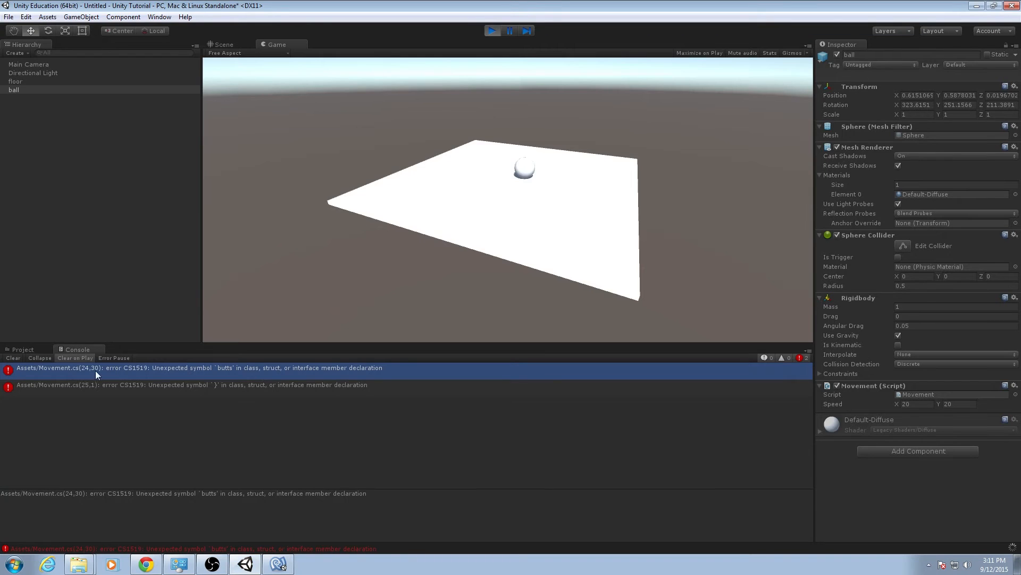
Stop play mode and return to the Scene view.
click(30, 348)
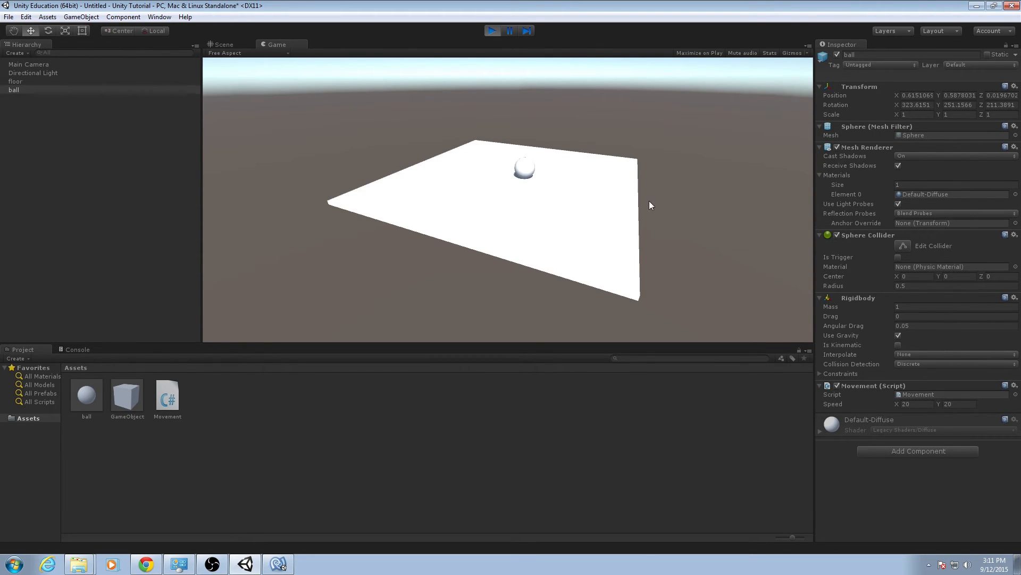
click(239, 44)
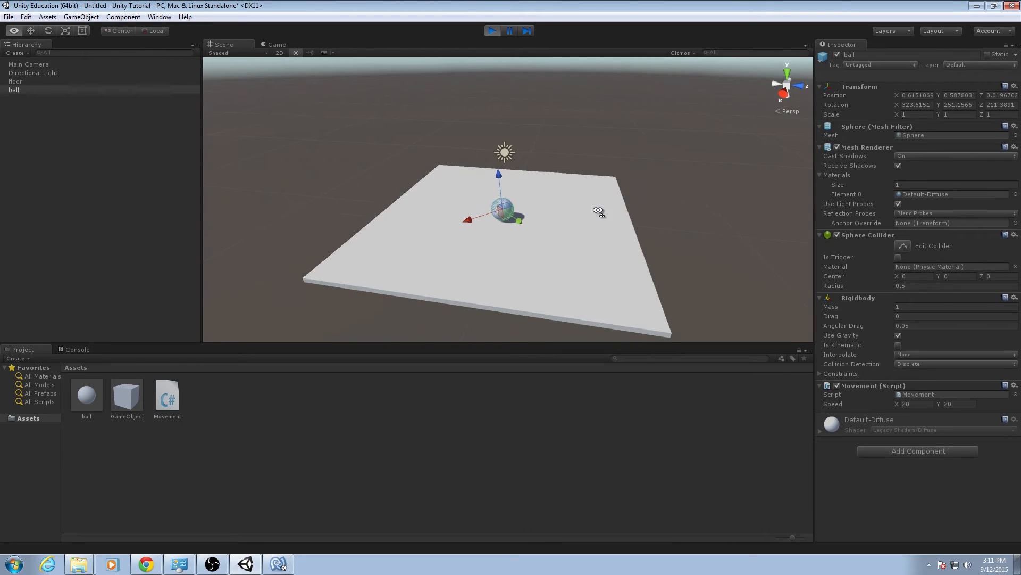
alt+drag(597, 210, 474, 230)
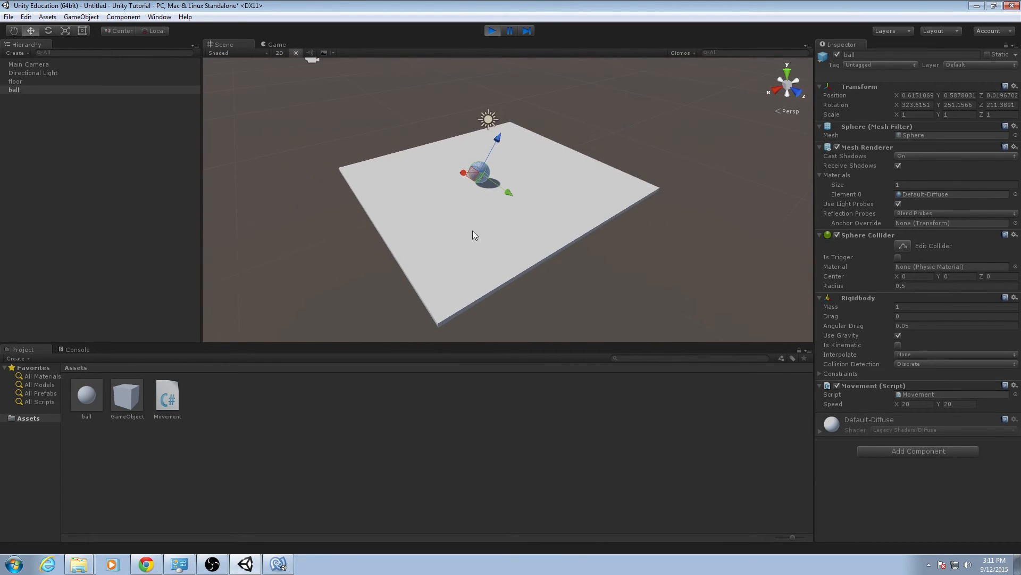
click(492, 30)
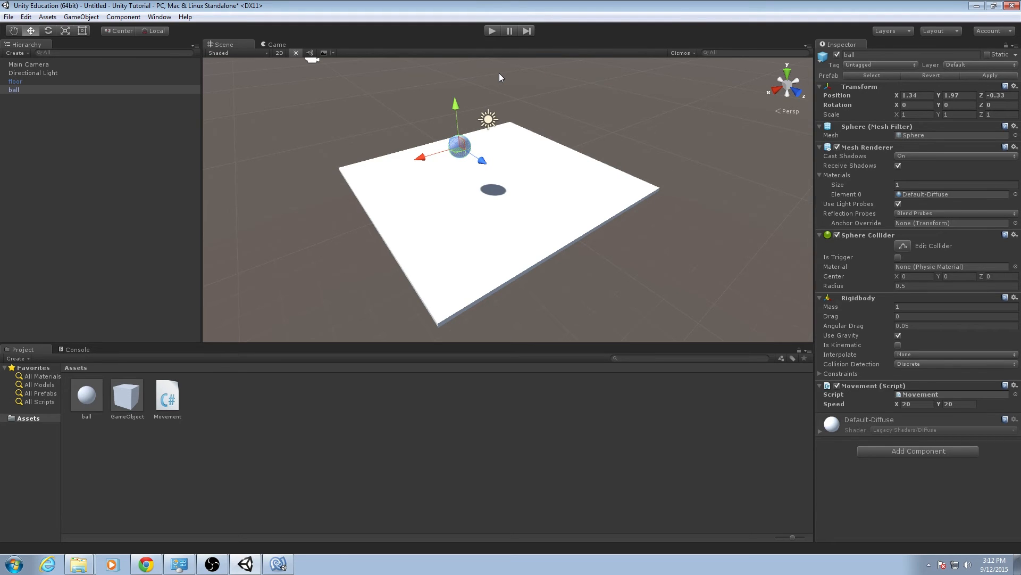
Stretch the floor with the Scale tool to about 58 in X and 20.5 in Z.
click(538, 241)
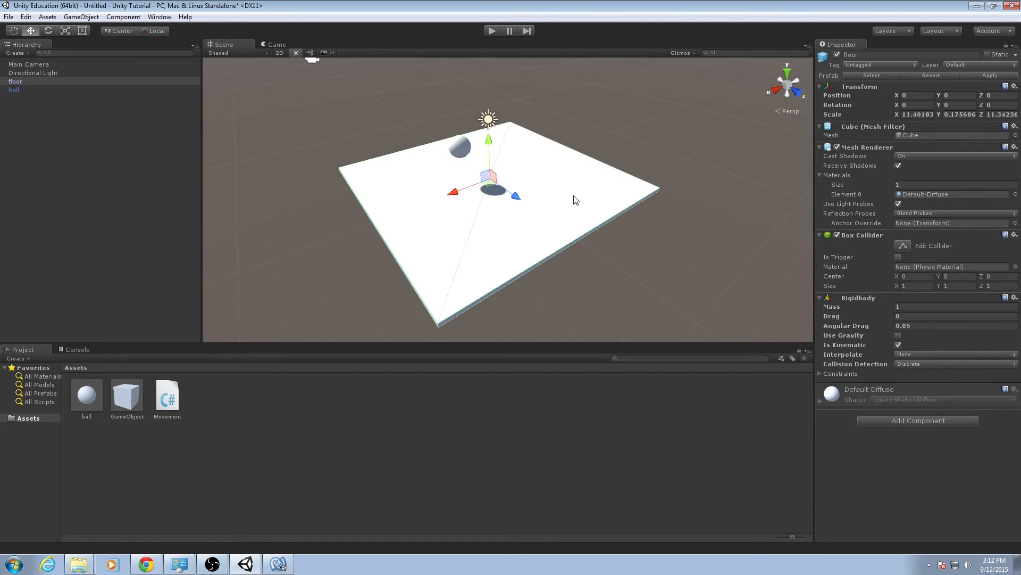
alt+drag(574, 196, 560, 217)
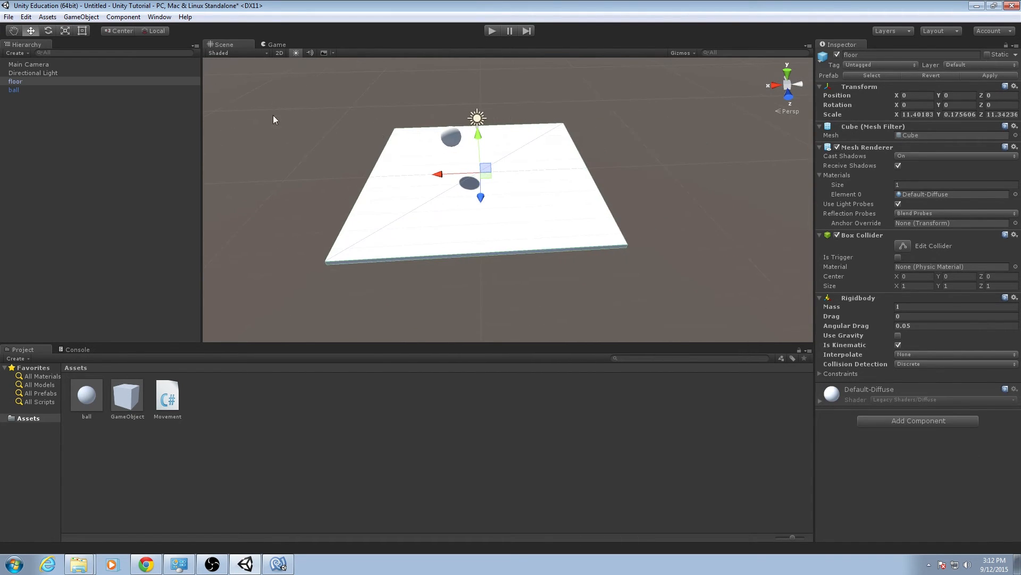
key(r)
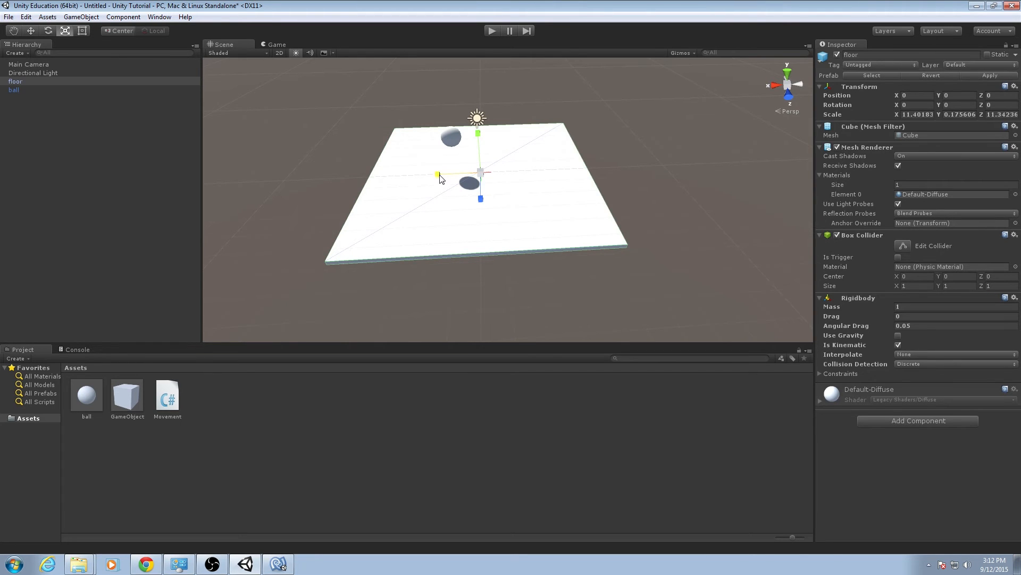
drag(438, 174, 262, 178)
scroll(415, 190, down, 6)
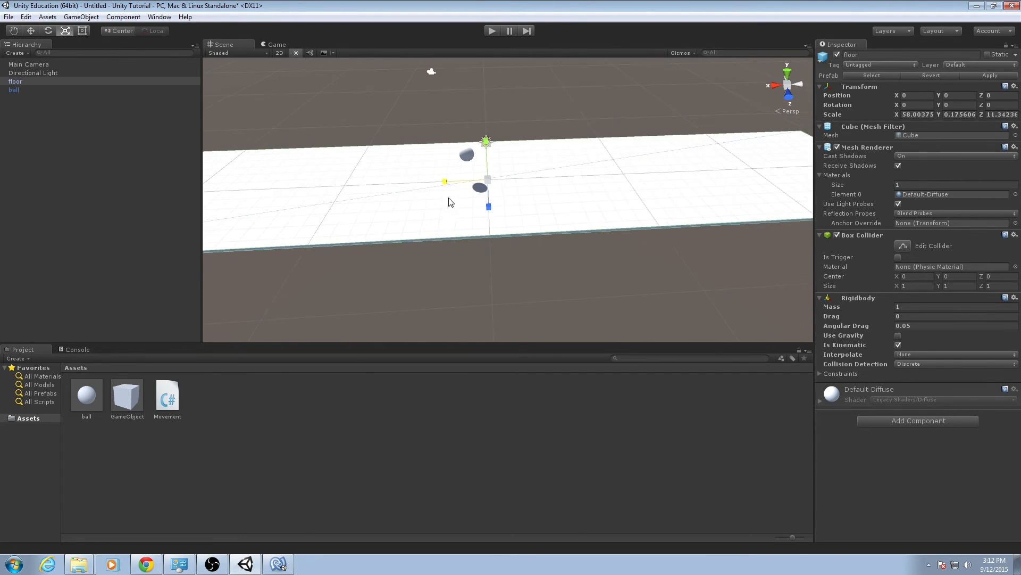
alt+drag(456, 202, 696, 237)
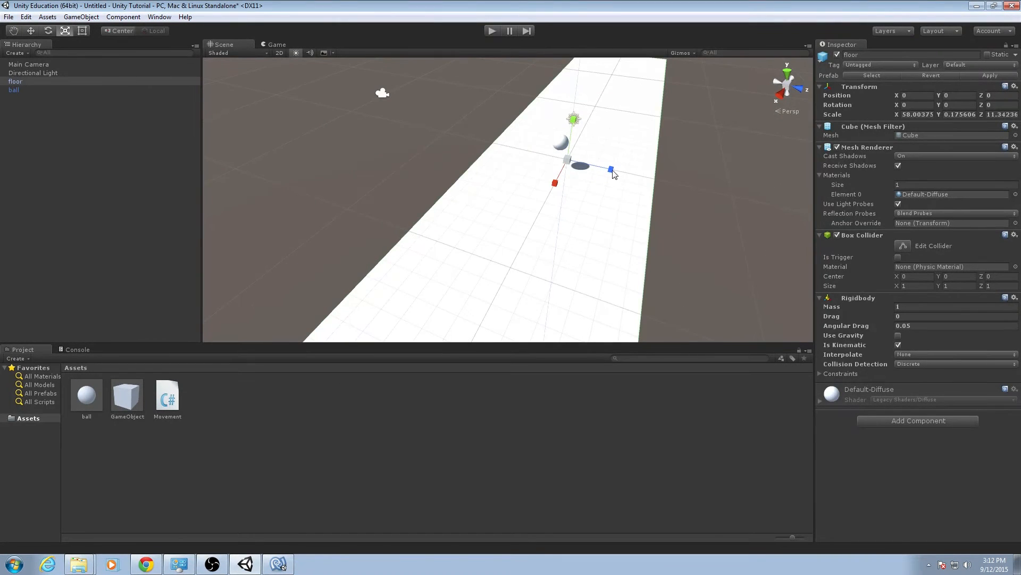
drag(613, 172, 548, 181)
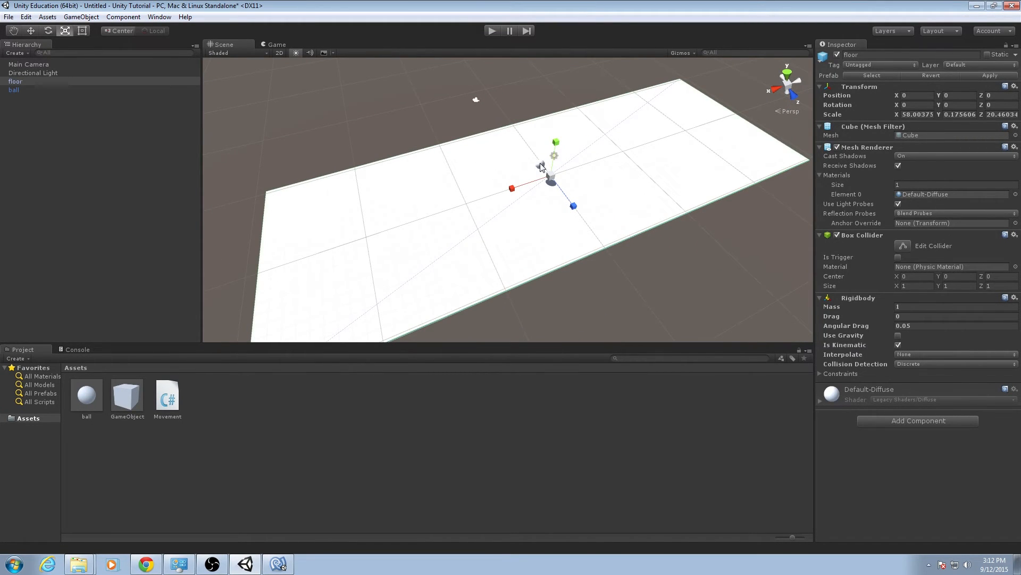
Move the ball along the floor to about X 27.9.
click(541, 167)
key(w)
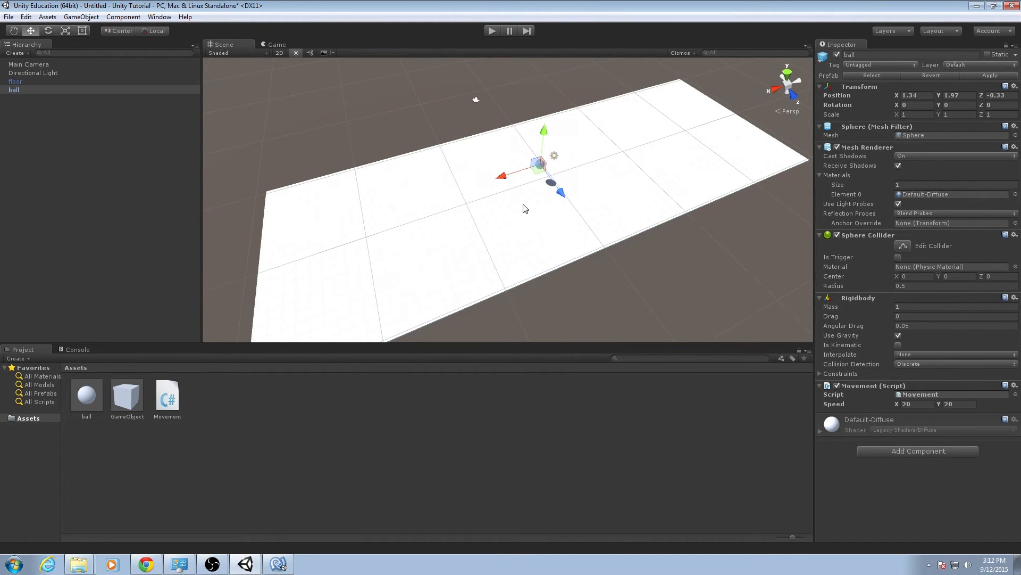
drag(500, 179, 414, 178)
right_drag(414, 178, 346, 197)
drag(273, 203, 305, 194)
drag(344, 140, 353, 183)
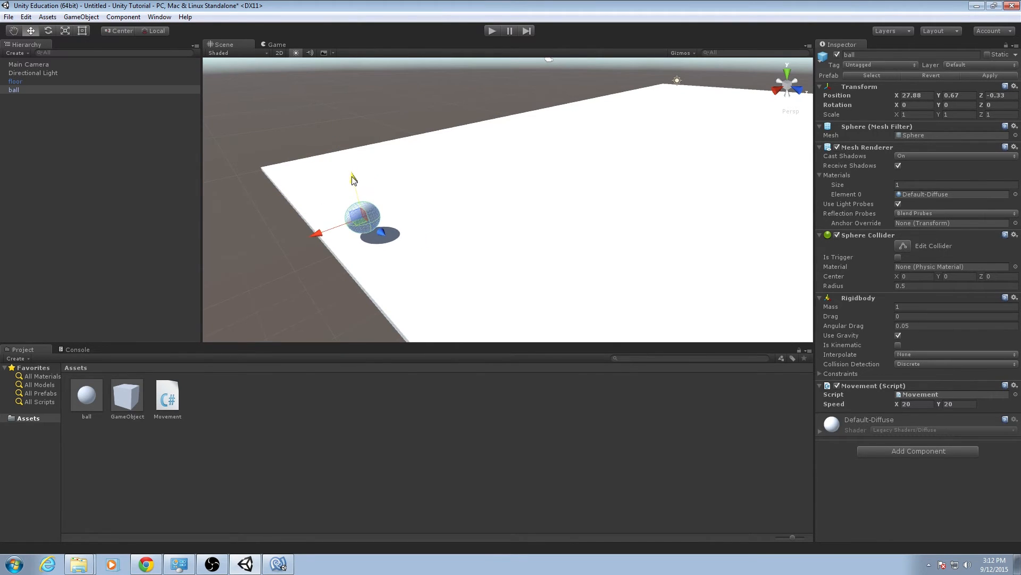
alt+drag(404, 223, 598, 216)
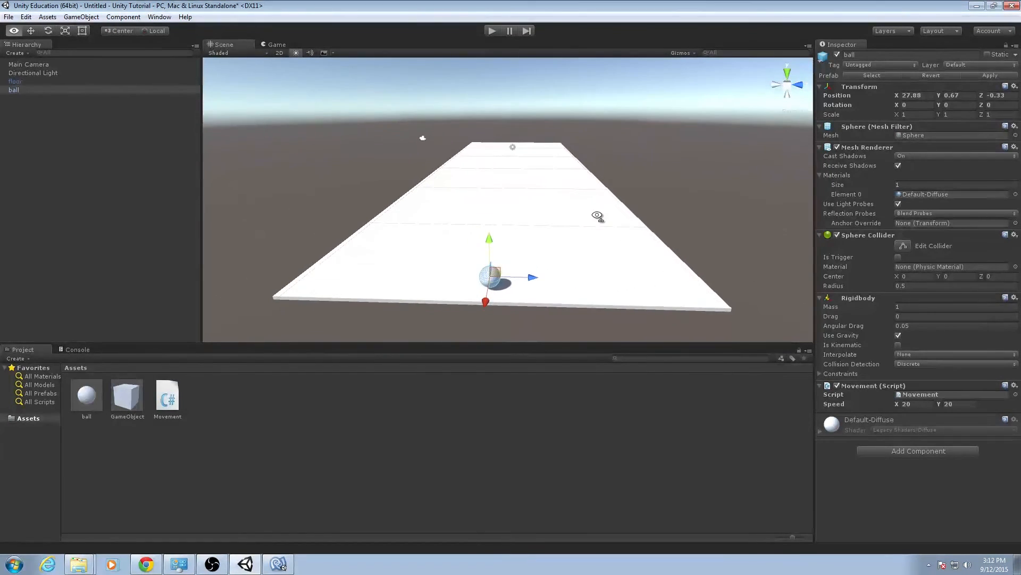
Rescale the floor to about 21.2 in X and 58.1 in Z, making it a long runway.
click(175, 131)
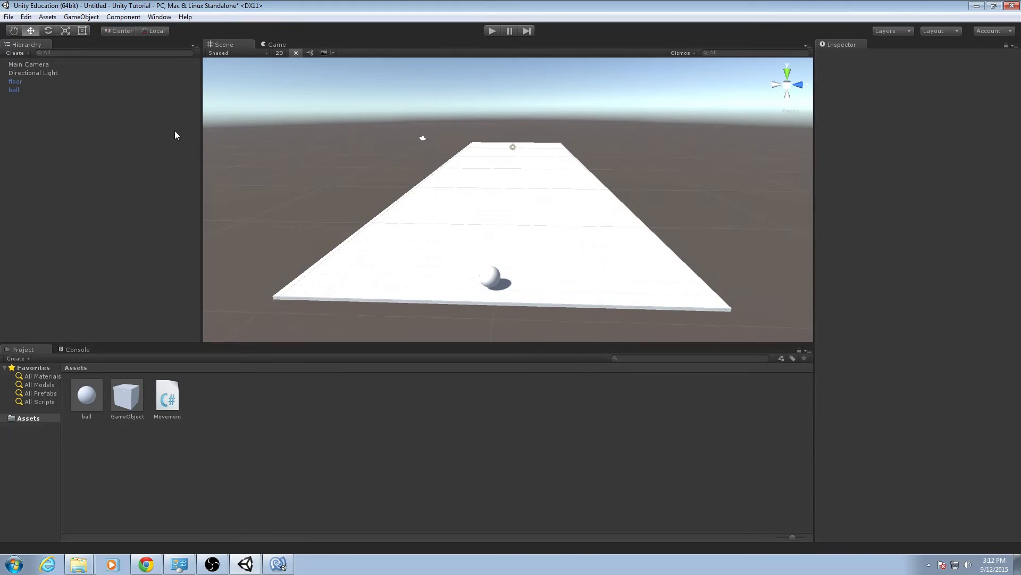
click(79, 67)
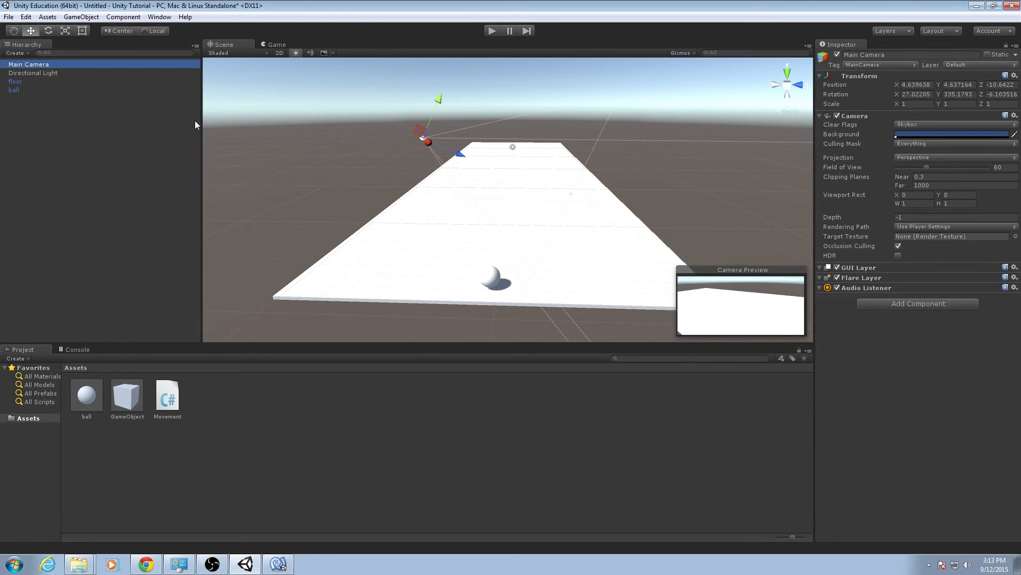
alt+drag(470, 170, 766, 208)
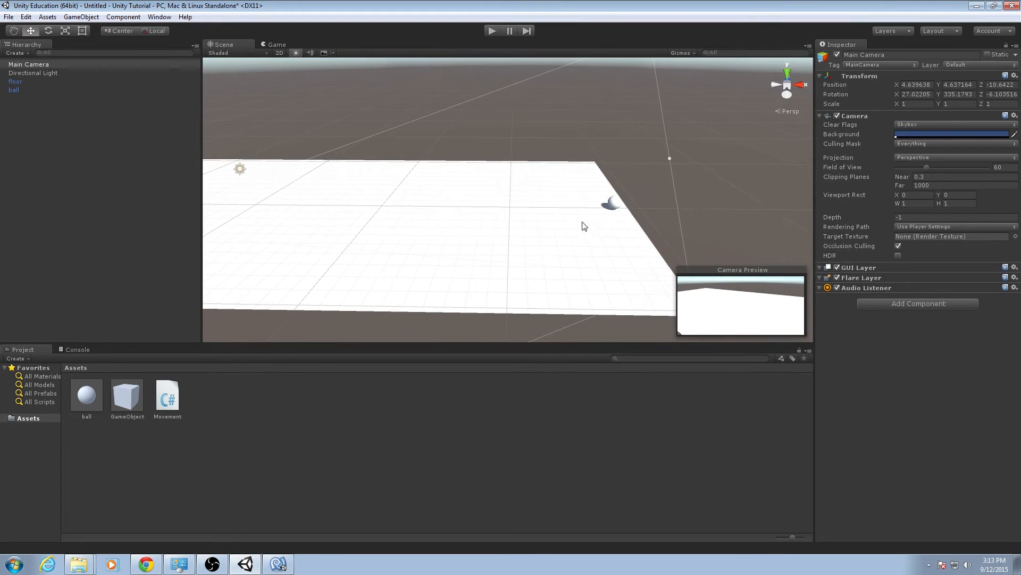
click(350, 235)
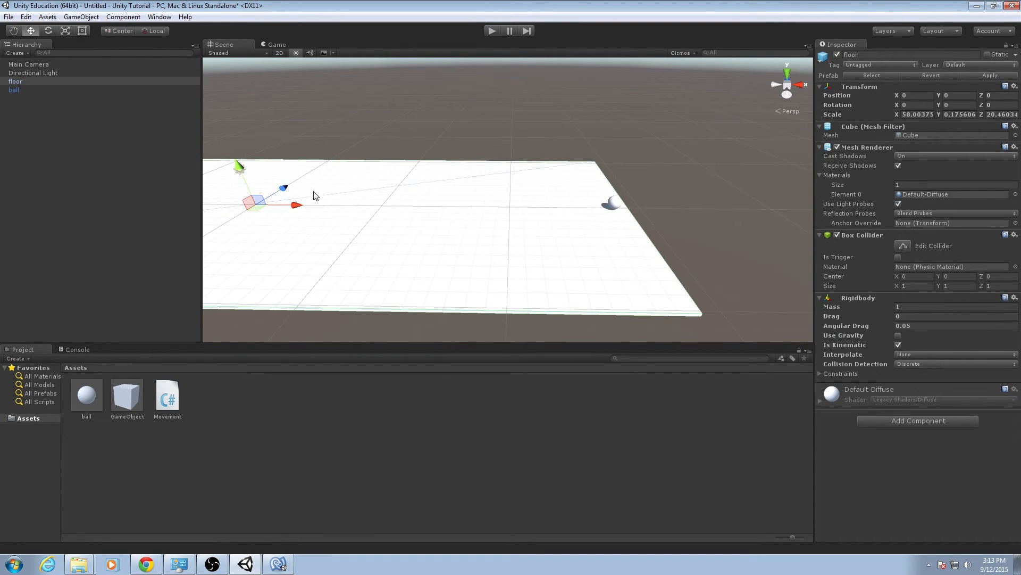
key(e)
key(r)
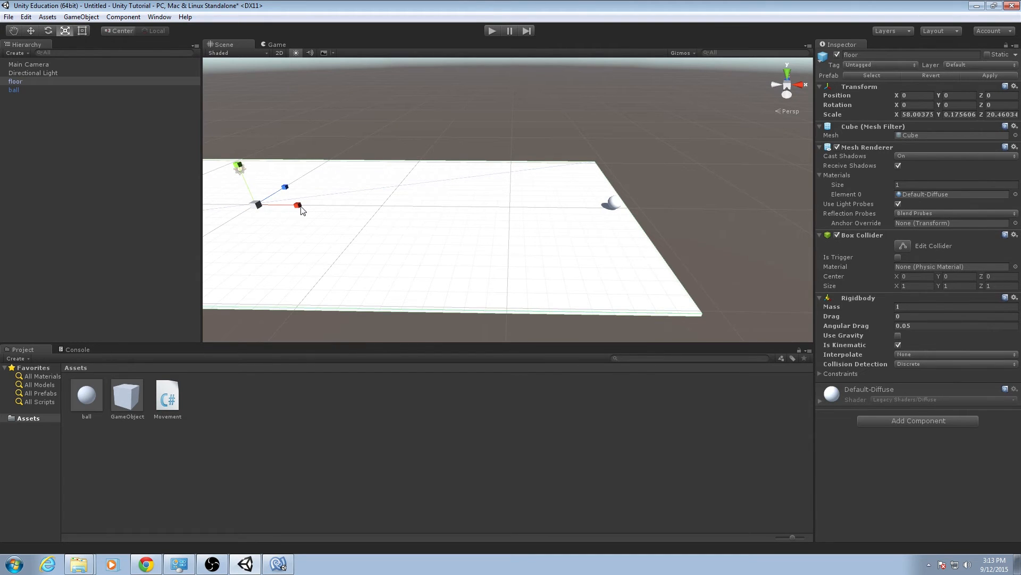
drag(301, 207, 331, 127)
Move the ball toward one end of the runway, to about Z -27.2.
key(w)
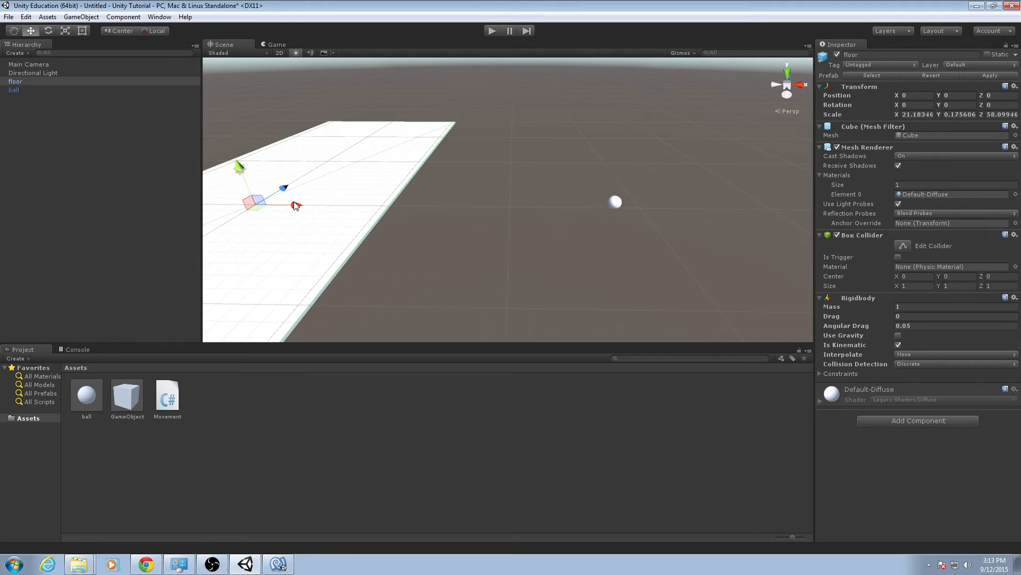
drag(288, 219, 642, 214)
right_drag(650, 217, 580, 218)
key(d)
click(63, 91)
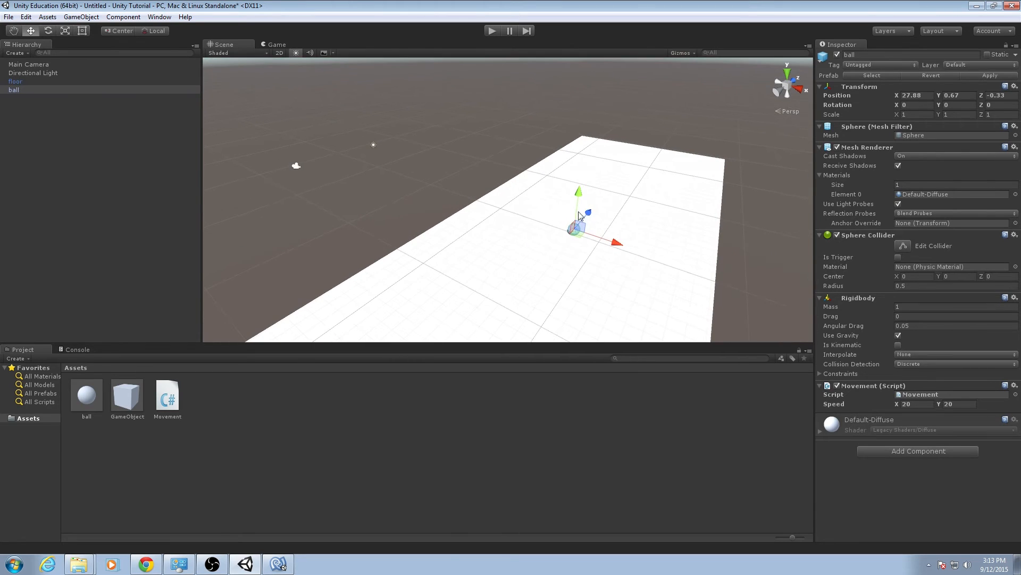
drag(583, 218, 502, 296)
right_drag(502, 296, 483, 267)
key(s)
drag(470, 240, 378, 243)
right_drag(440, 264, 561, 227)
key(s)
key(w)
key(a)
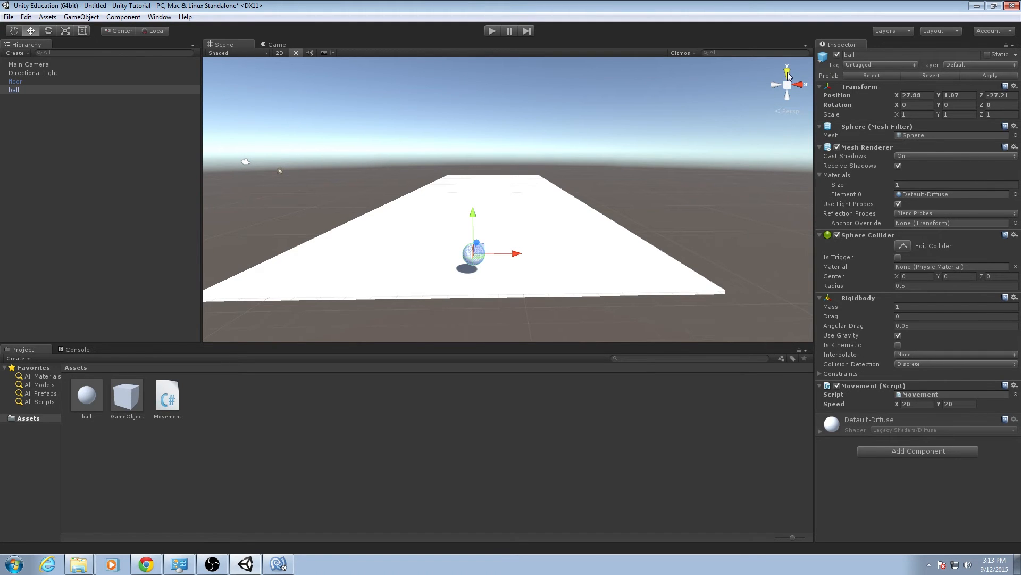
Align the Main Camera with the current scene view looking down the length of the floor.
right_drag(653, 168, 641, 239)
key(s)
key(w)
key(e)
key(q)
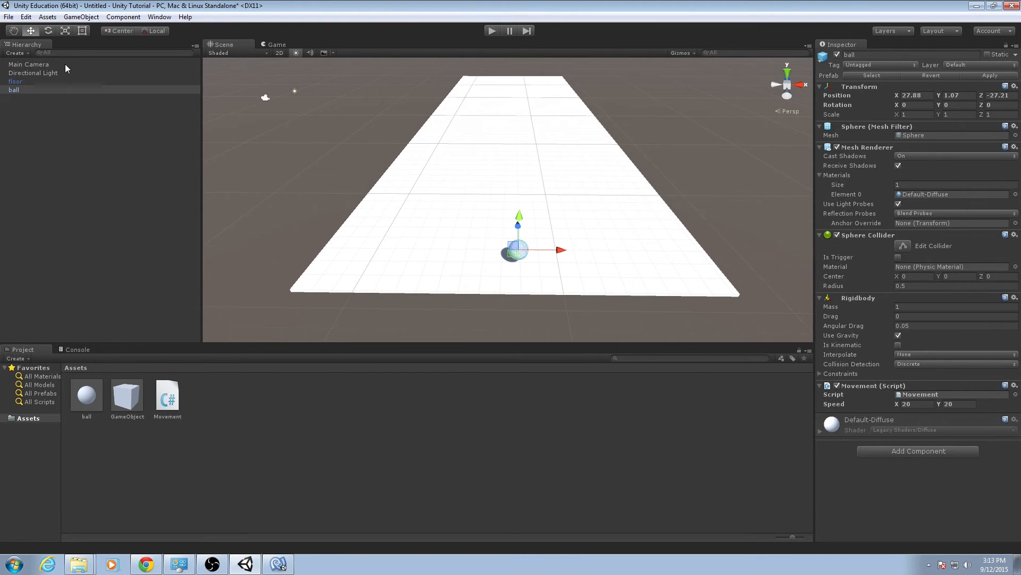
click(88, 64)
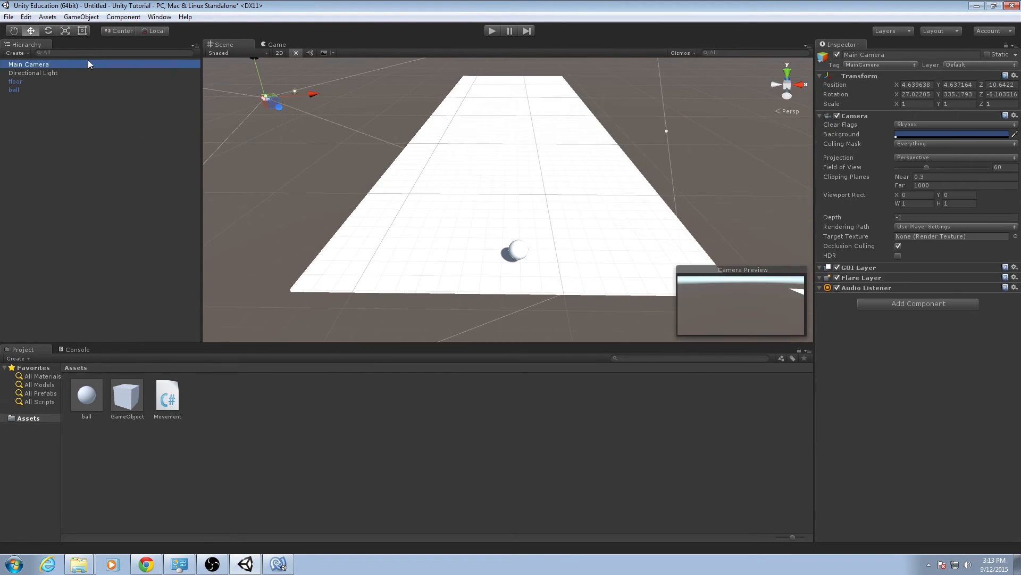
click(82, 16)
click(135, 236)
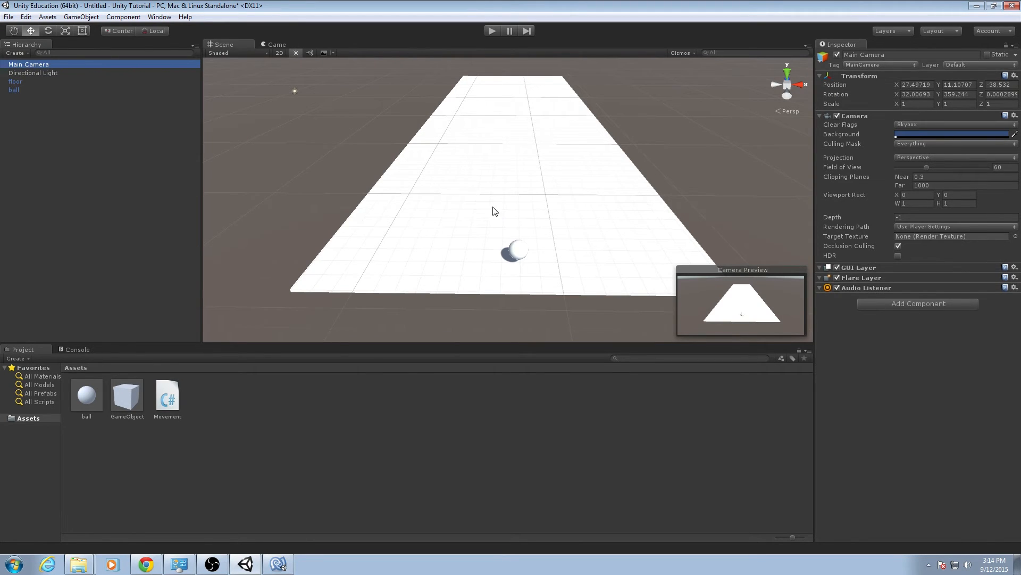
Check the camera's framing of the floor and ball in the Game view.
click(80, 17)
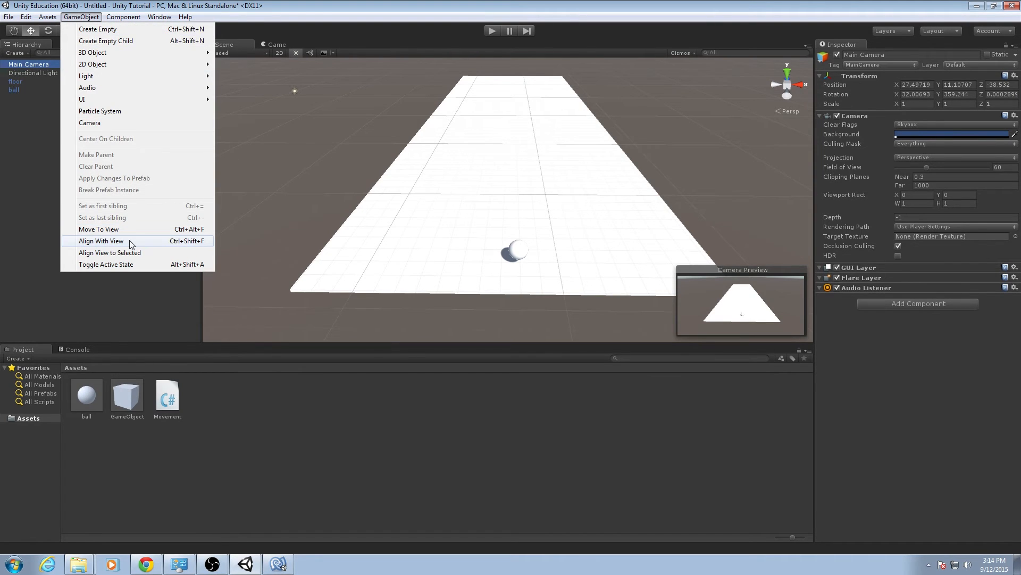
click(33, 64)
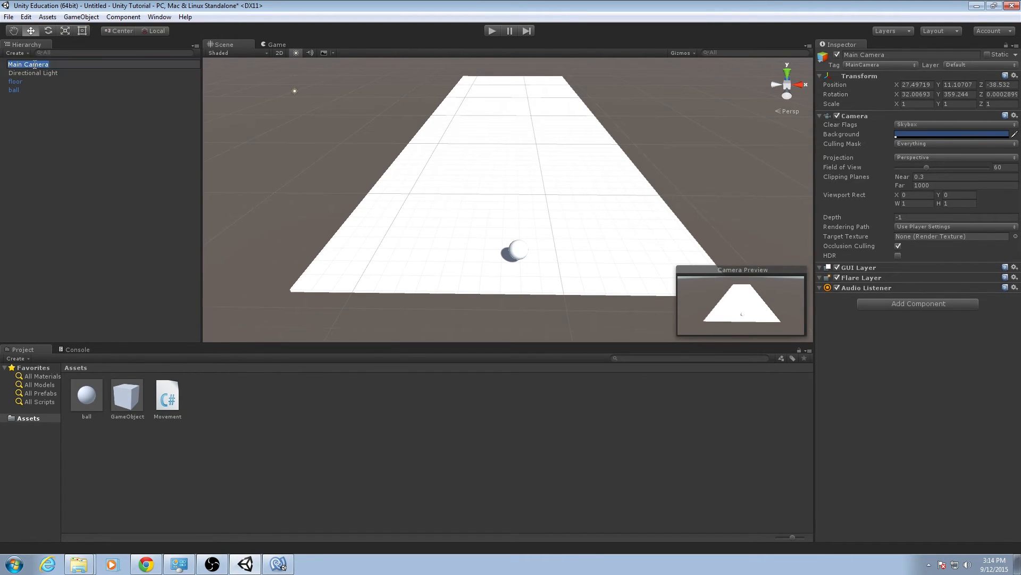
click(64, 103)
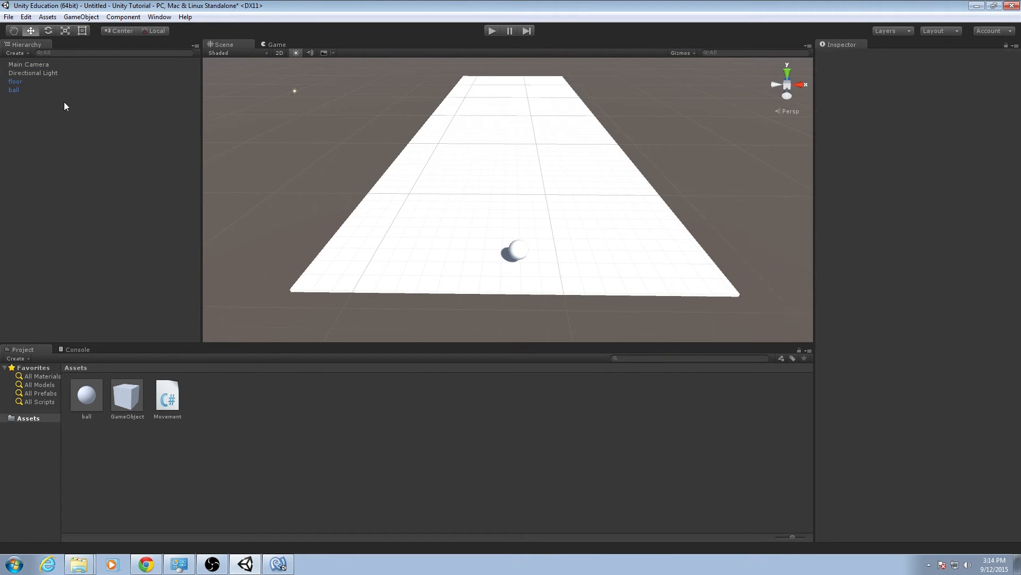
click(55, 65)
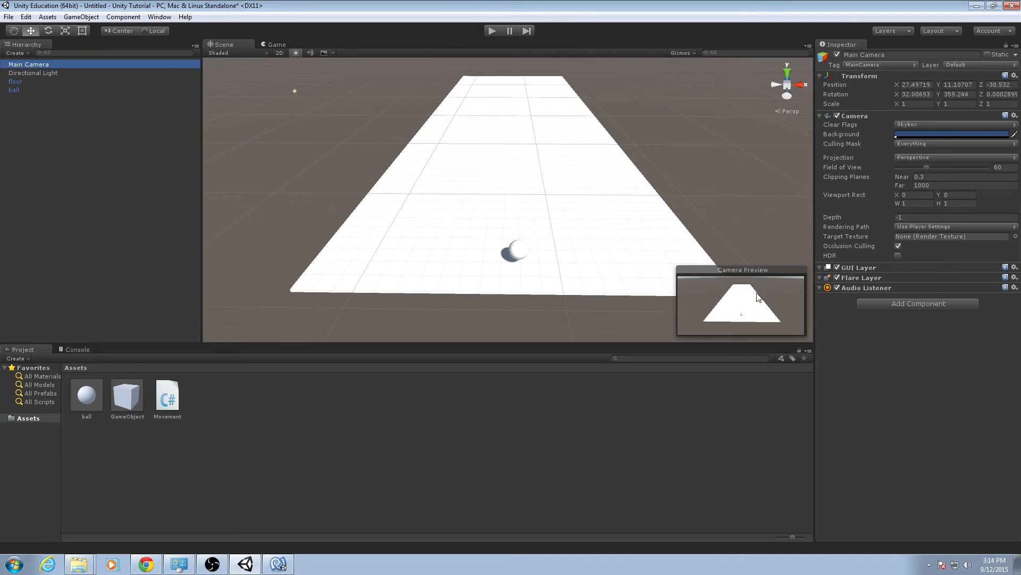
click(276, 45)
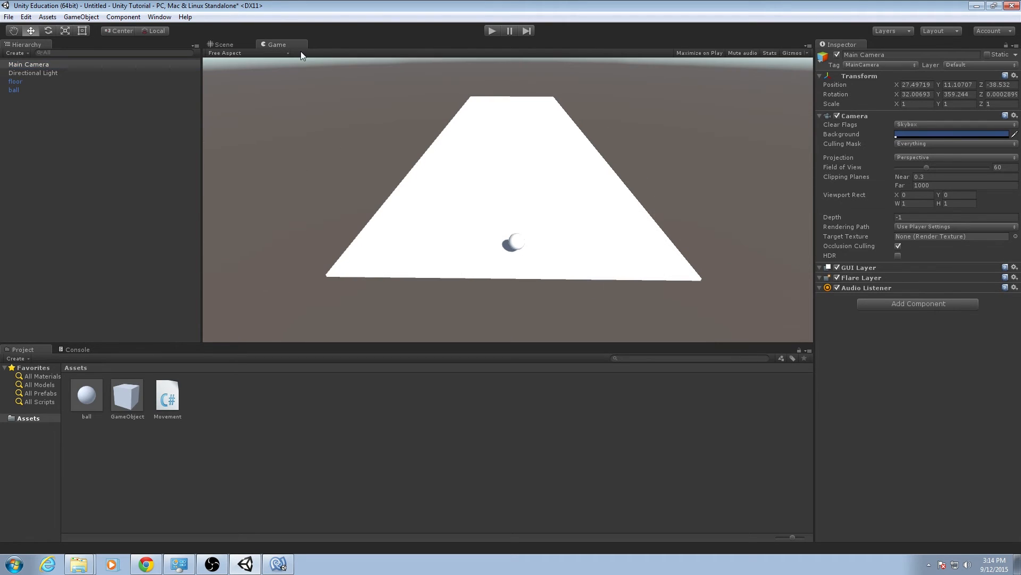
click(219, 46)
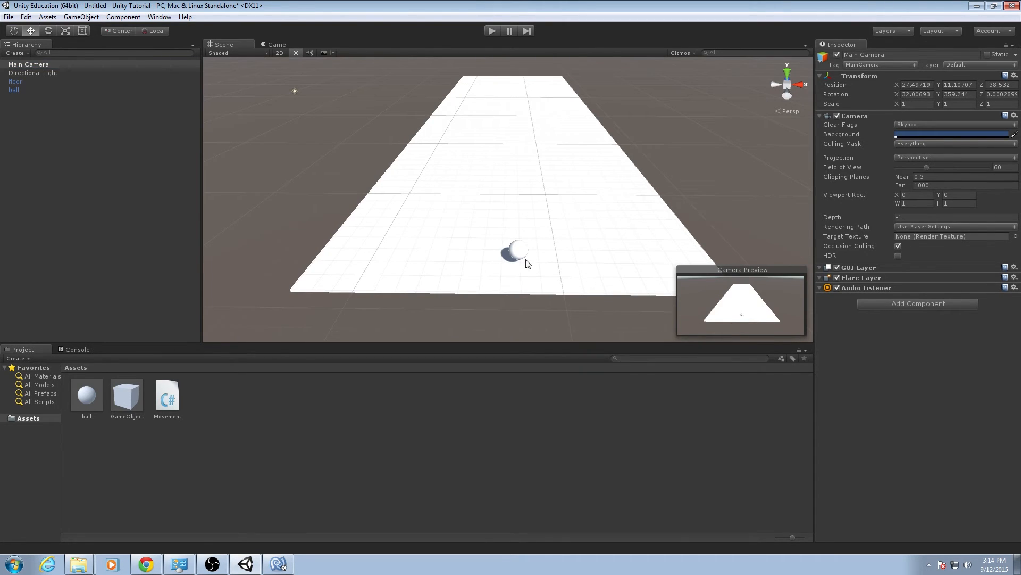
Make the Main Camera a child of the ball in the hierarchy.
click(55, 64)
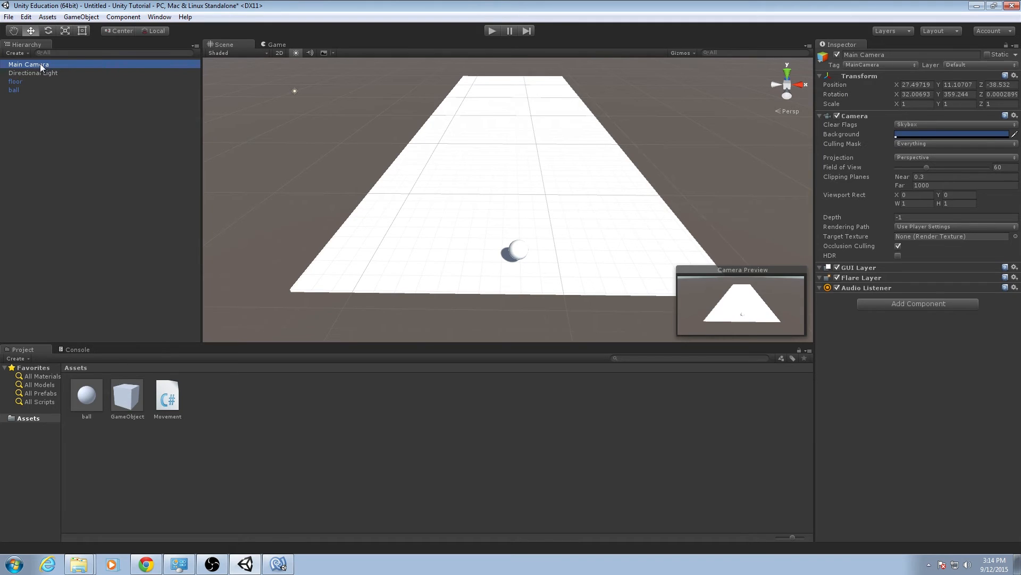
drag(40, 65, 24, 89)
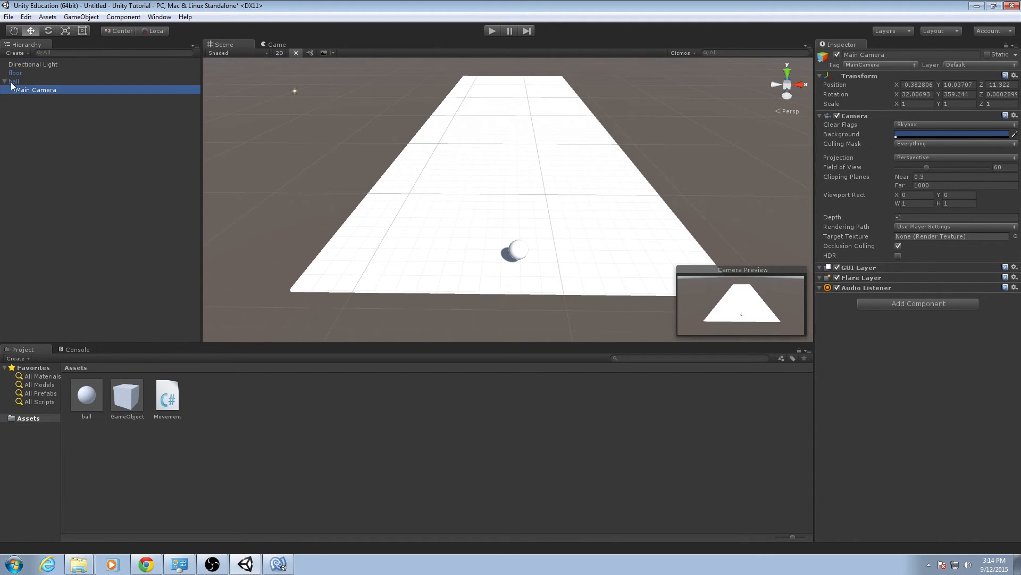
click(5, 83)
click(5, 83)
Test-play the scene, stop it, and move the Main Camera back out from under the ball.
click(492, 31)
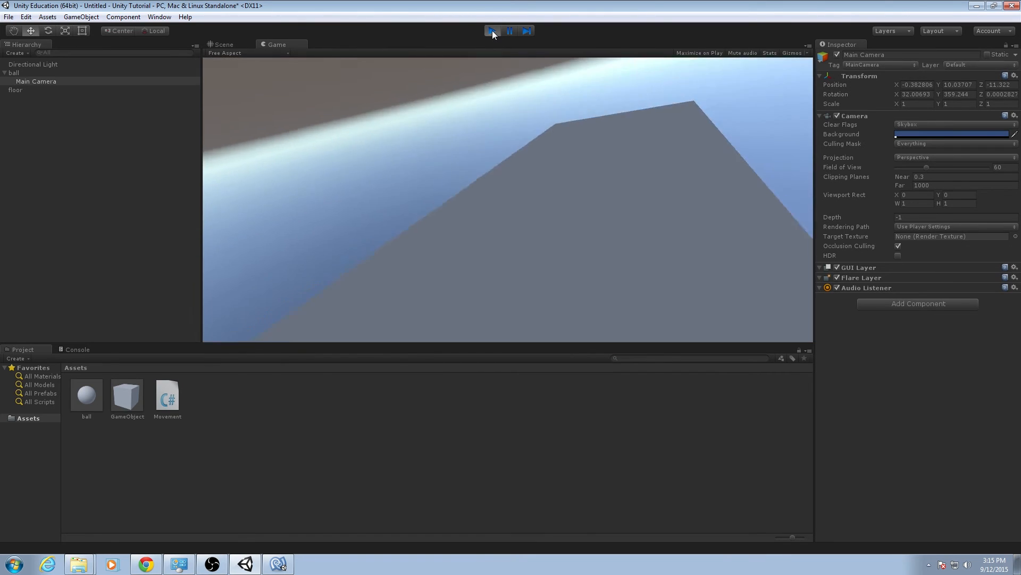
click(493, 31)
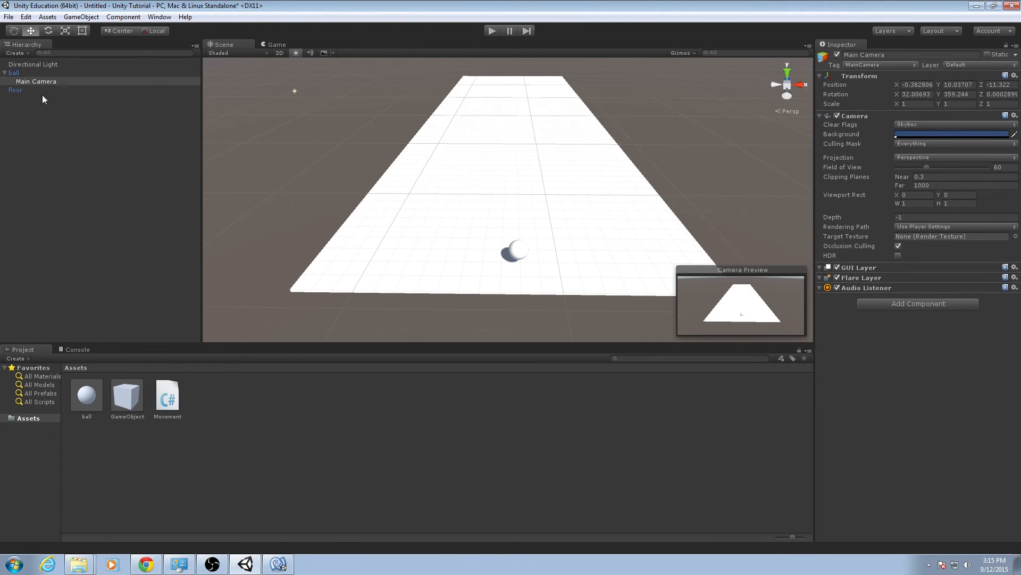
drag(51, 84, 39, 158)
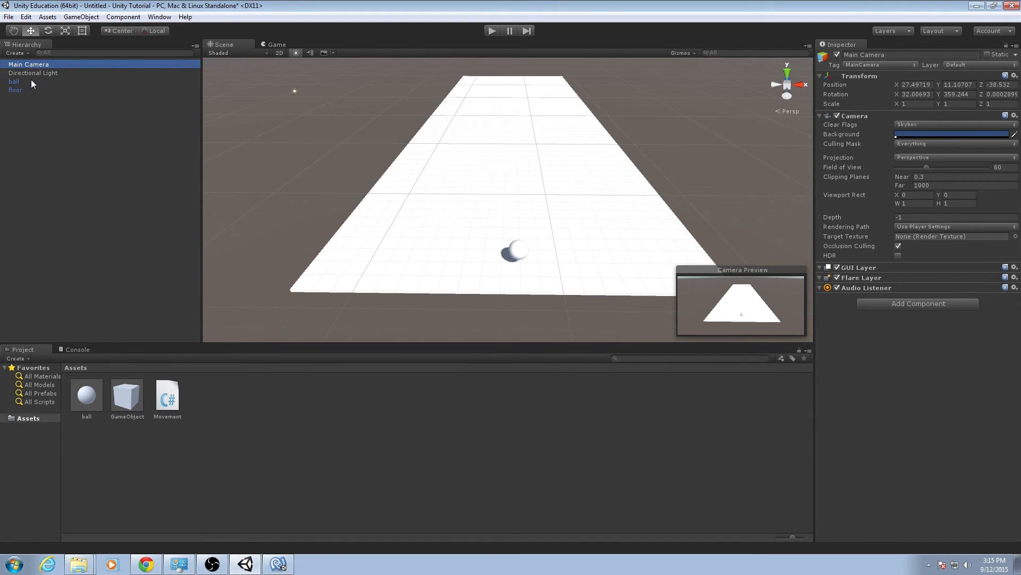
click(46, 156)
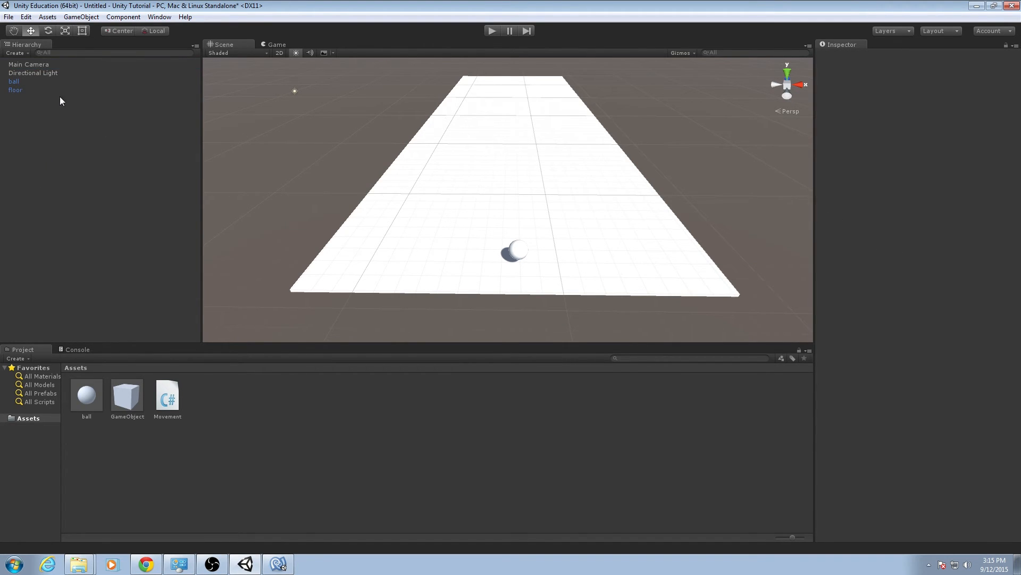
click(53, 68)
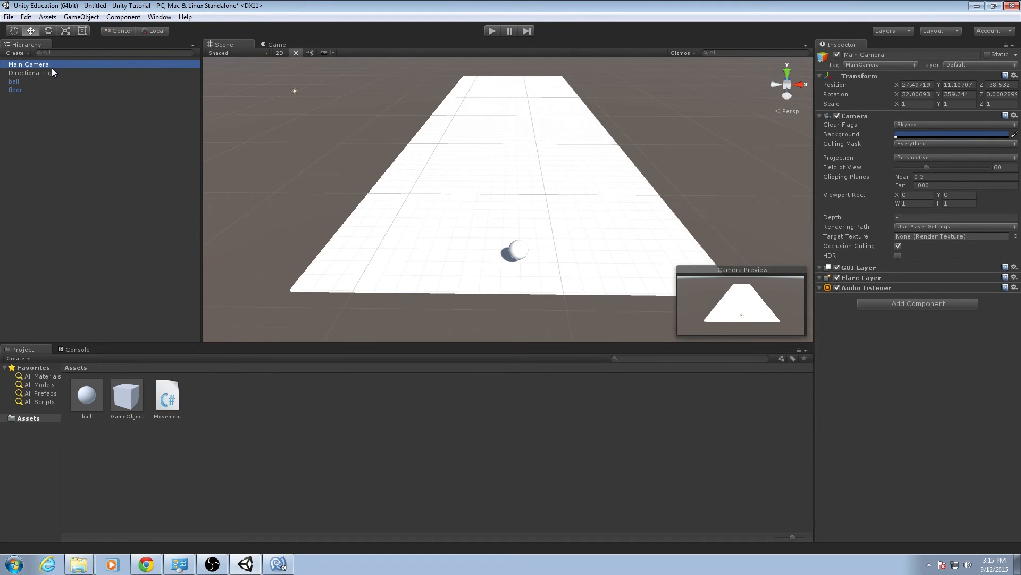
click(164, 416)
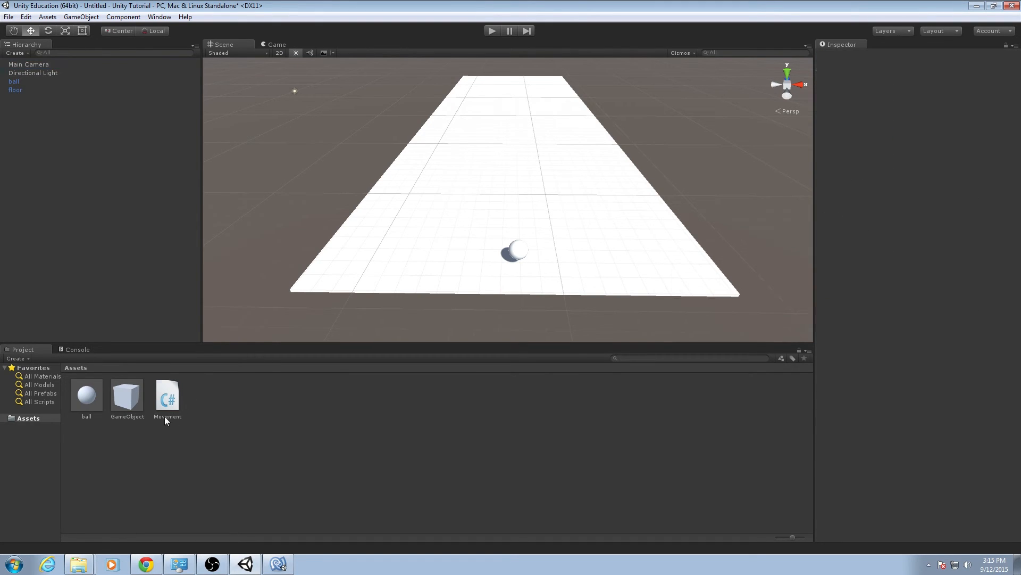
Create a new C# script in the project's Assets folder named CameraFollow.
click(222, 406)
right_click(221, 396)
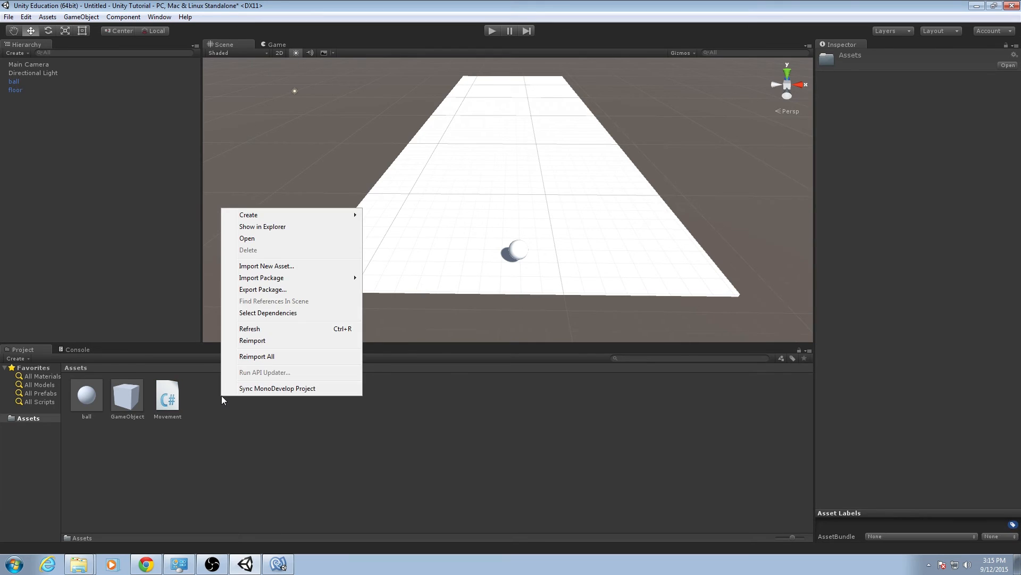
mouse_move(292, 214)
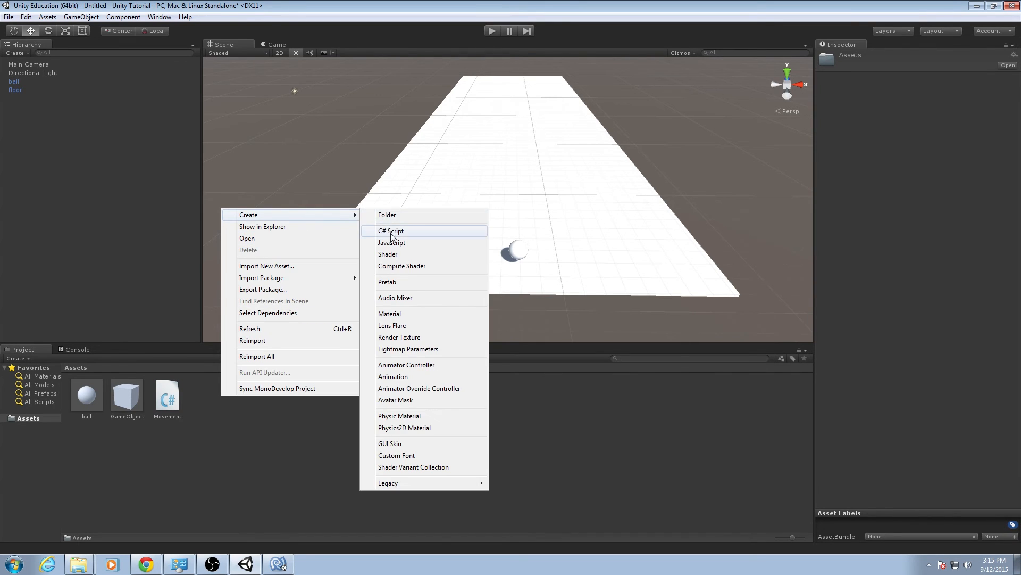
click(391, 230)
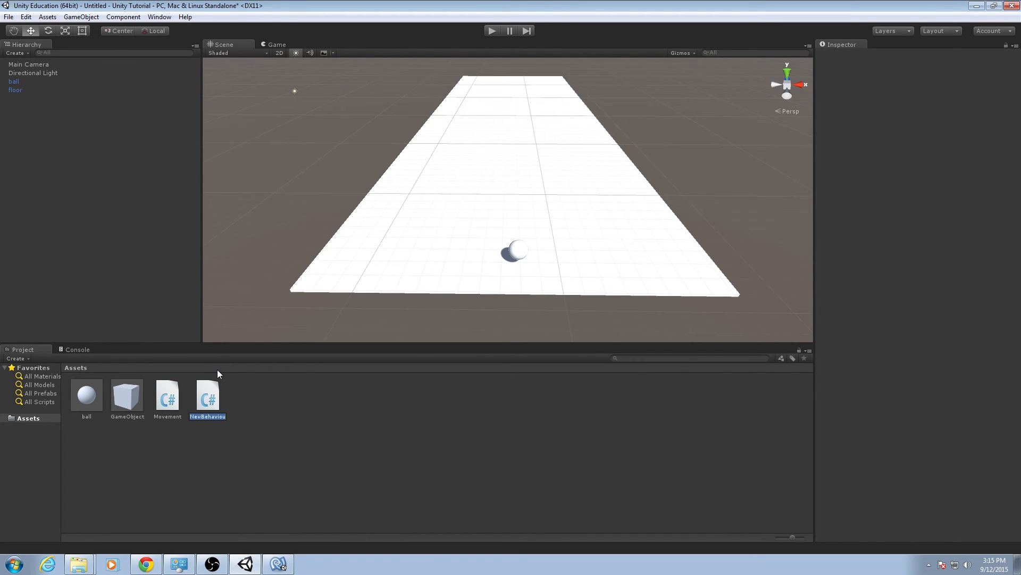
text(CameraFollow)
key(Return)
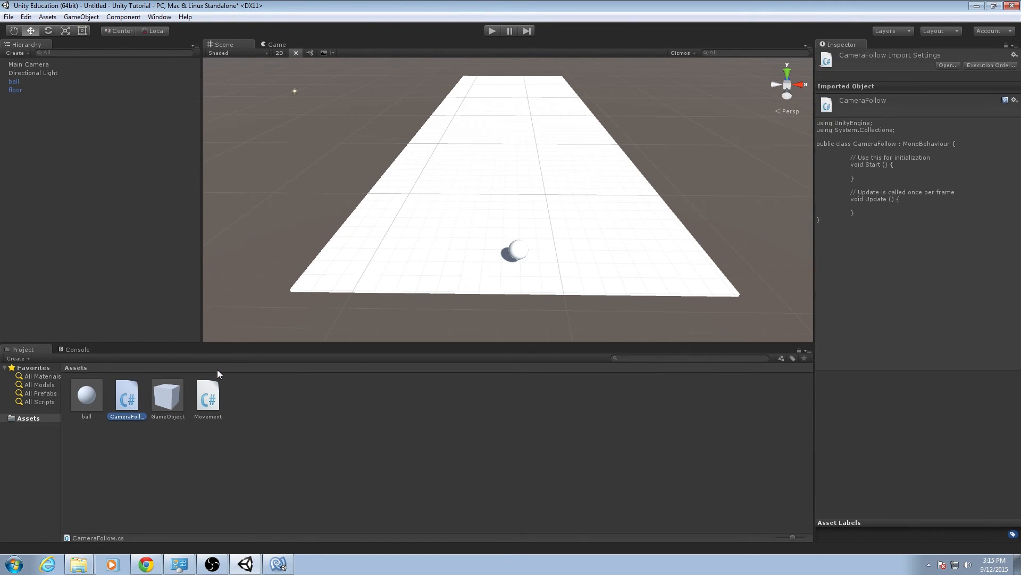
Switch to MonoDevelop and open CameraFollow.cs from the solution.
click(278, 564)
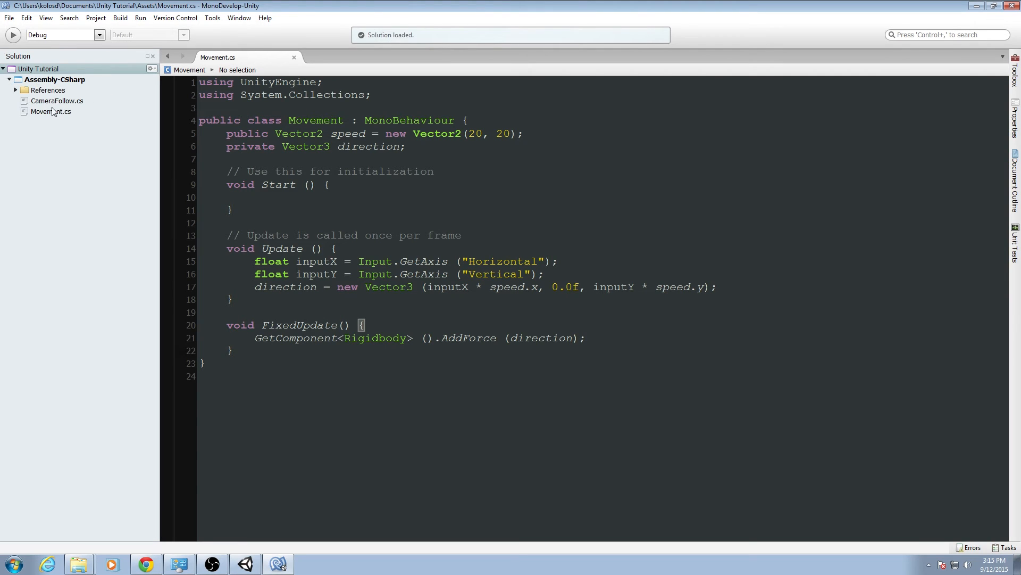
click(59, 102)
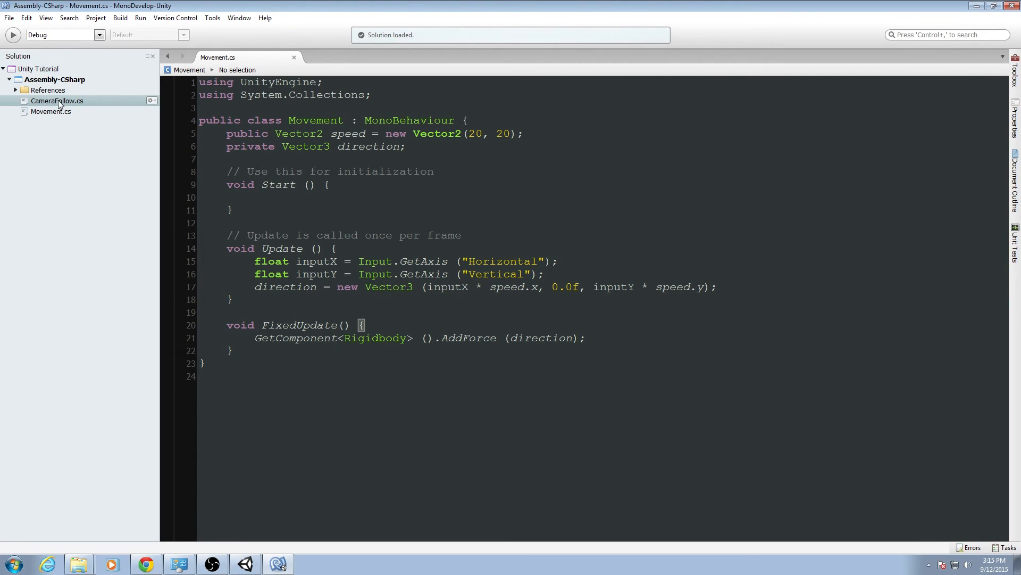
double_click(59, 102)
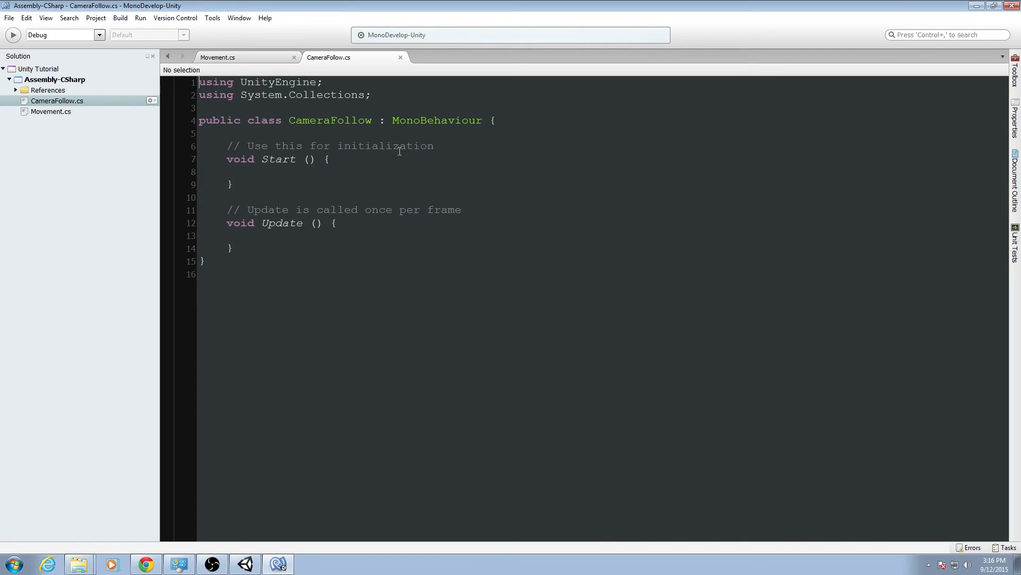
Declare public fields in the CameraFollow class: Vector3 displacement and Transform ball_transform.
click(395, 133)
key(Return)
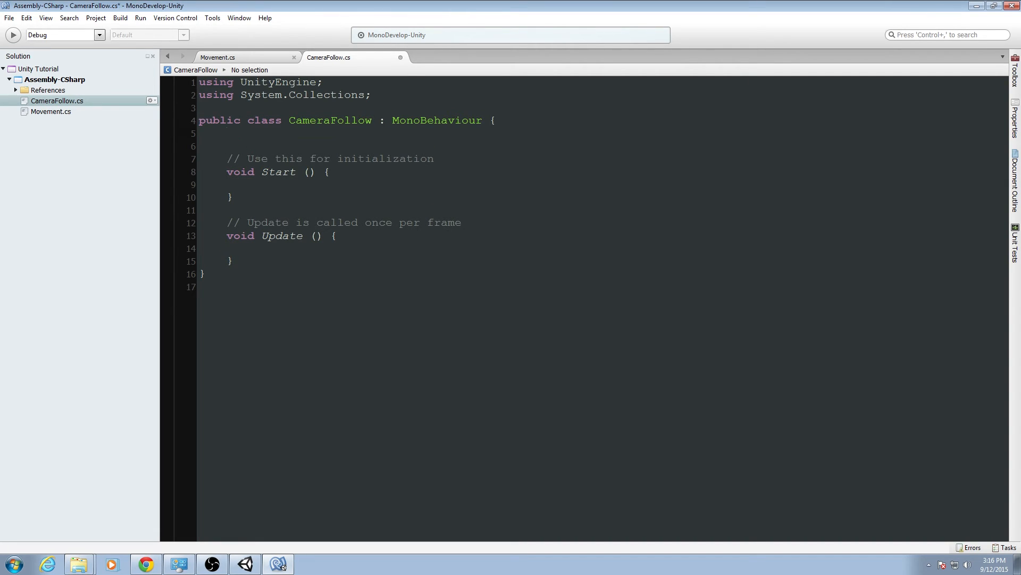
text(public Vecto)
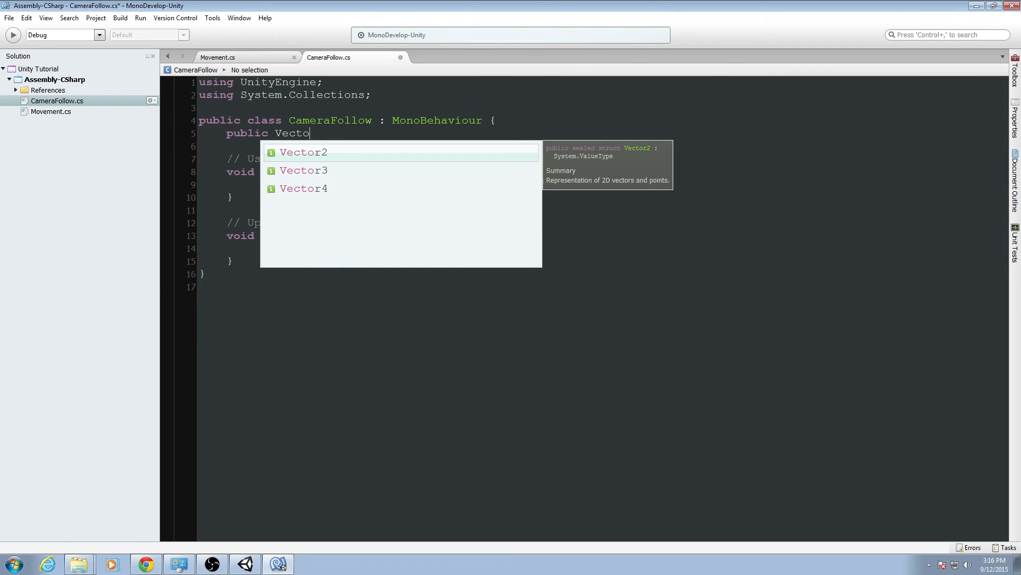
text(r3 )
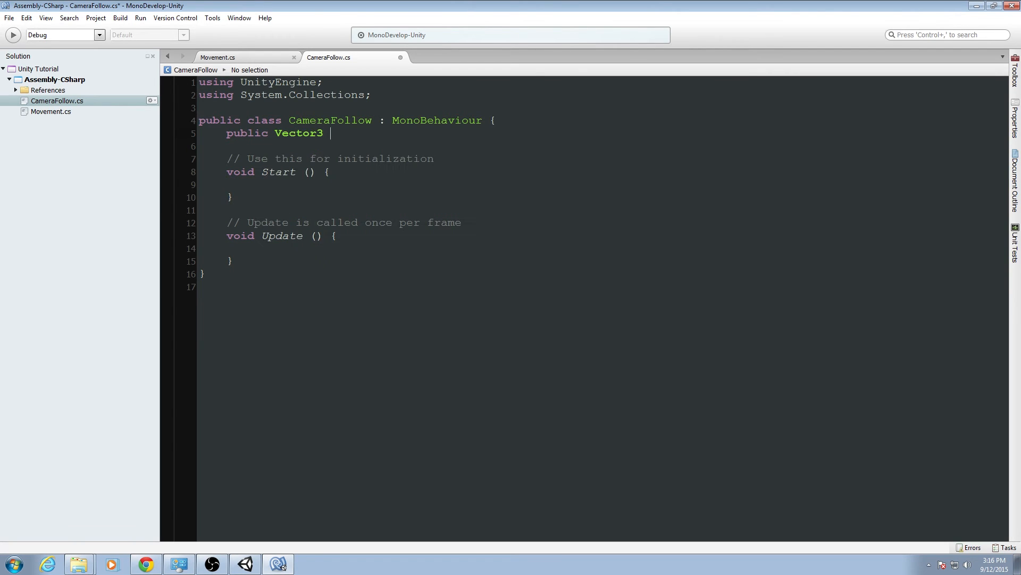
text(displacement;)
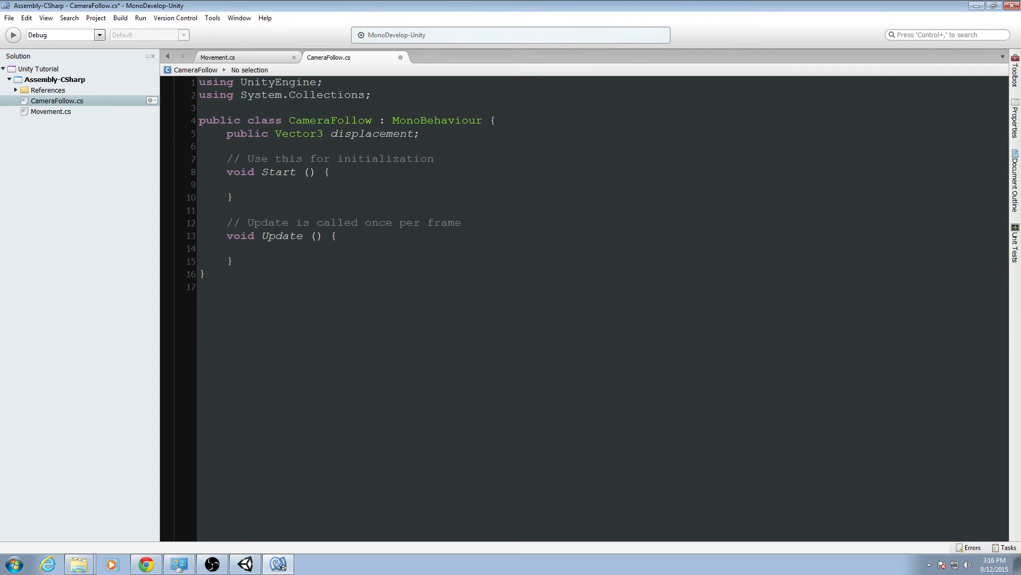
key(Return)
text(public T)
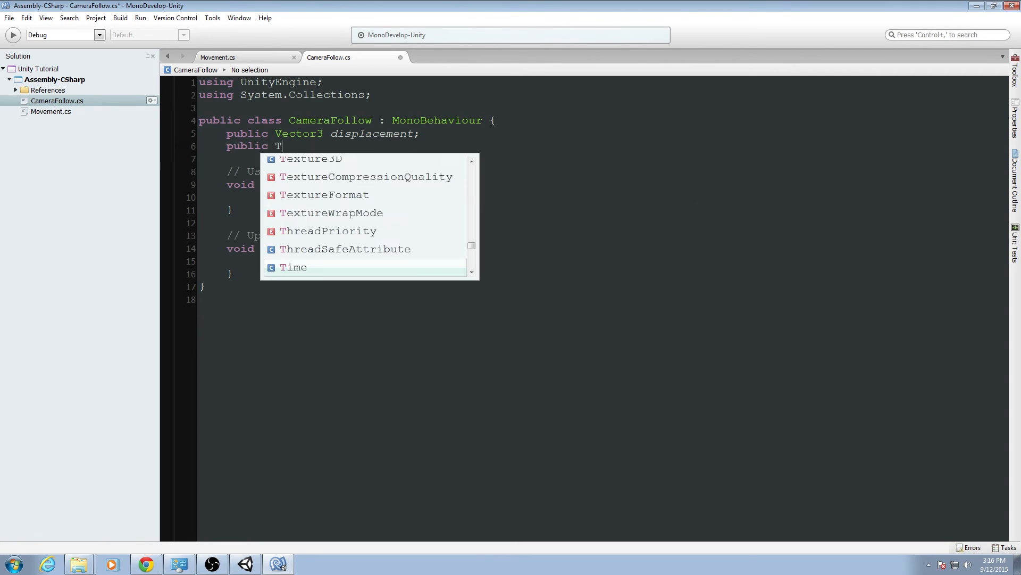
text(ransfr)
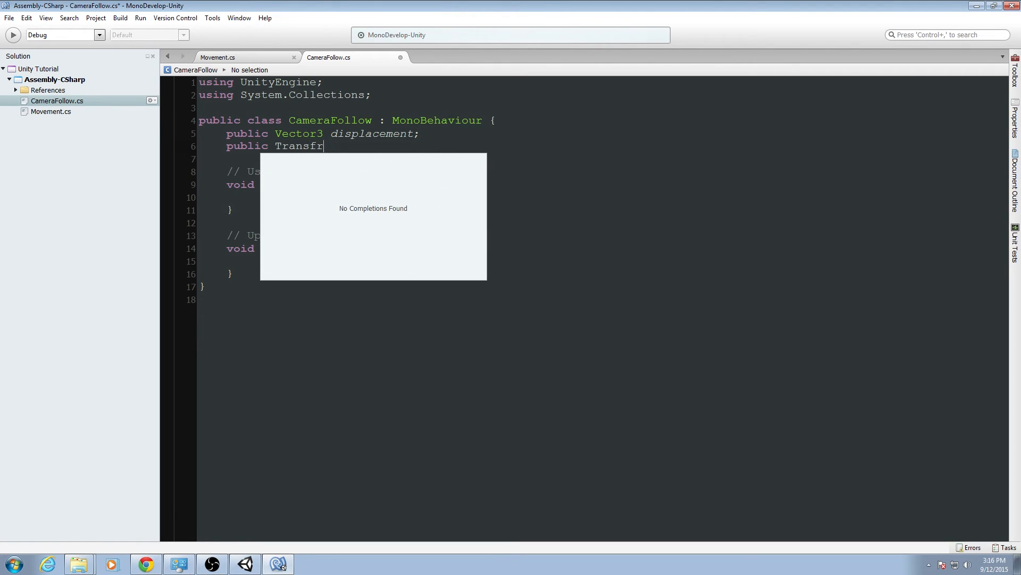
key(BackSpace)
text(orm ball)
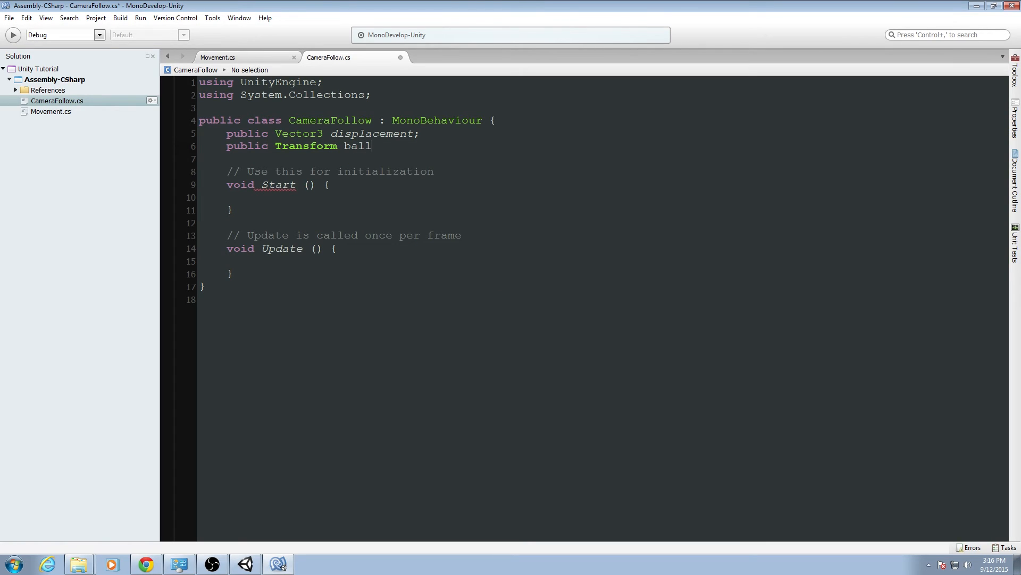
text(_transform;)
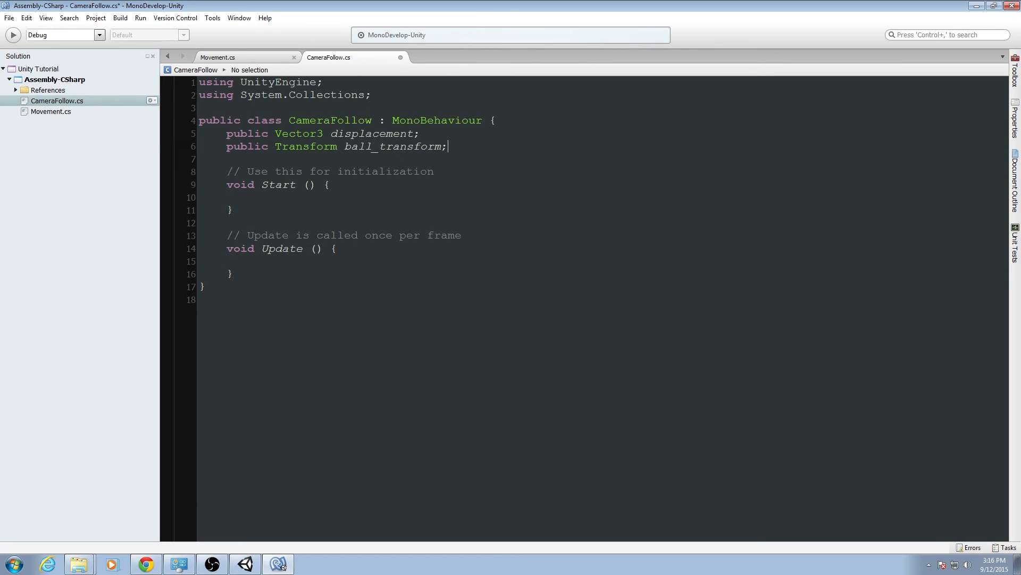
In Update, set GetComponent<Transform>().position to ball_transform.position + displacement, and save the script.
key(Down)
key(Down)
key(Down)
key(Down)
key(Down)
key(Down)
key(Down)
key(Down)
key(Down)
key(Down)
key(Up)
text(Get)
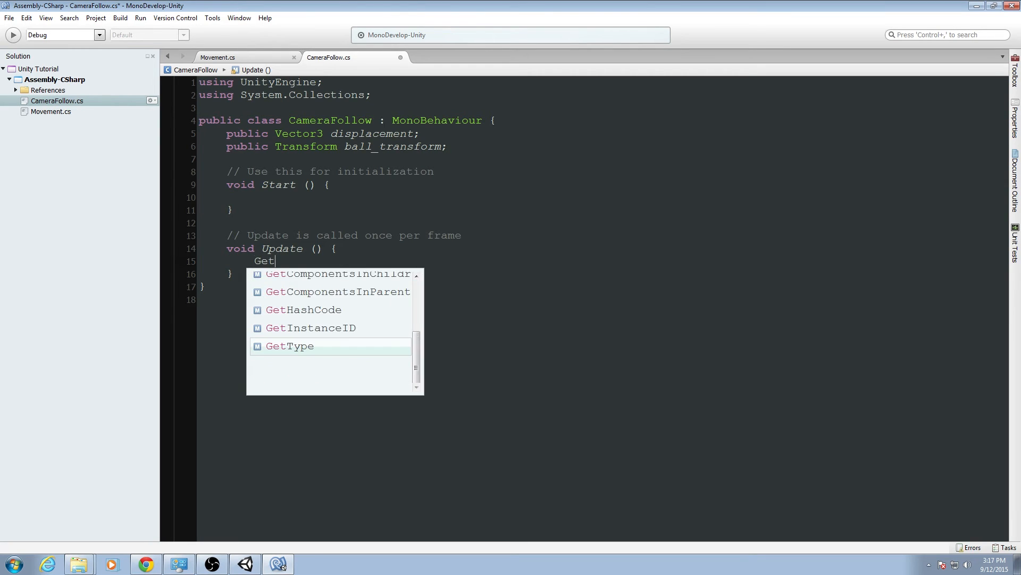
text(Componen)
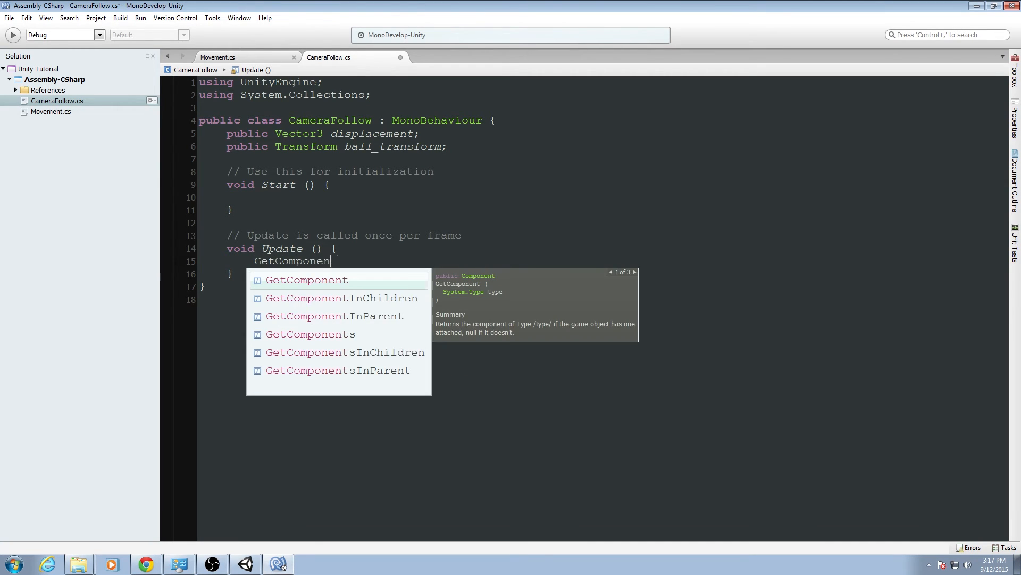
text(t<Transform>())
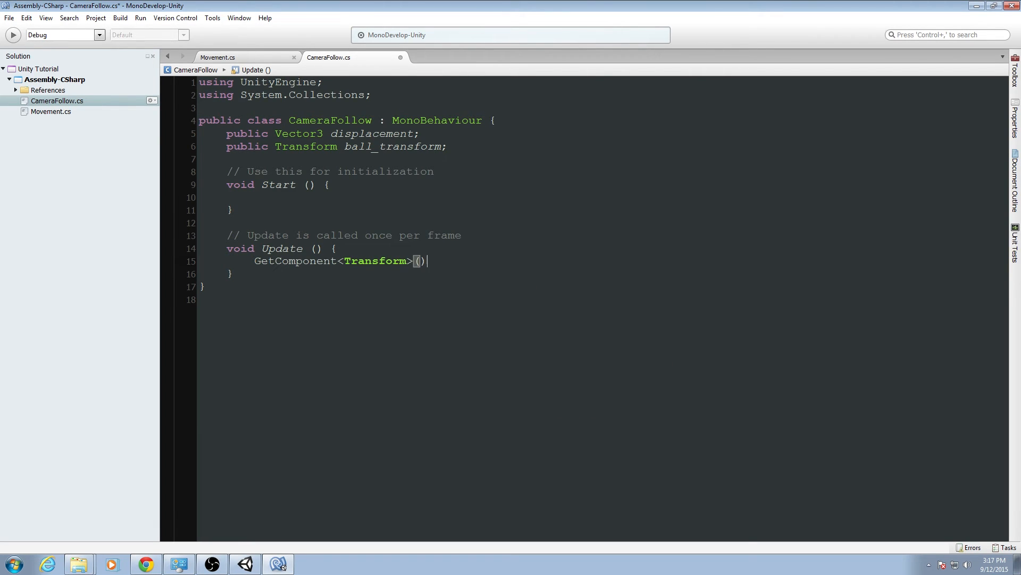
text(.po)
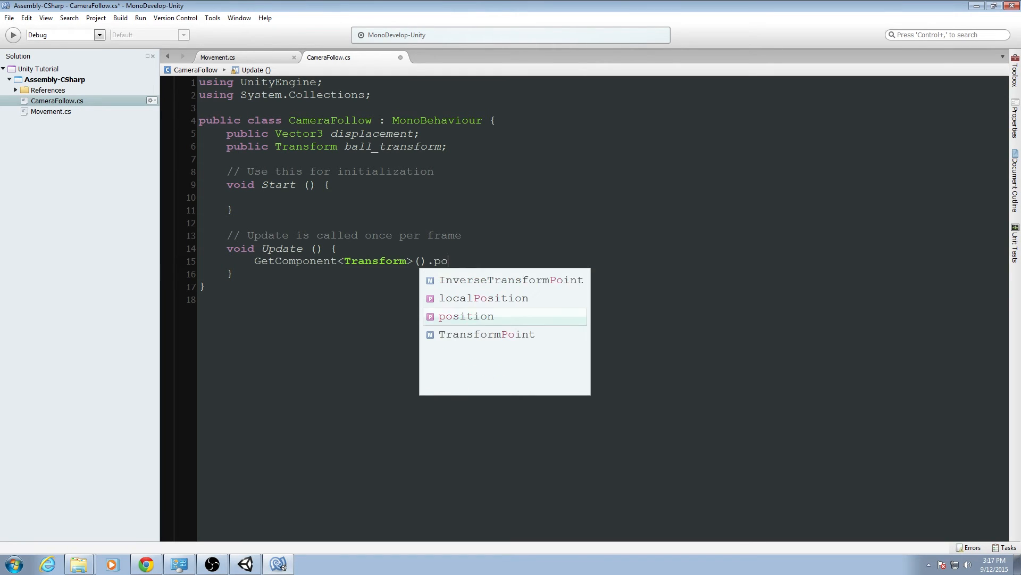
text(sition=)
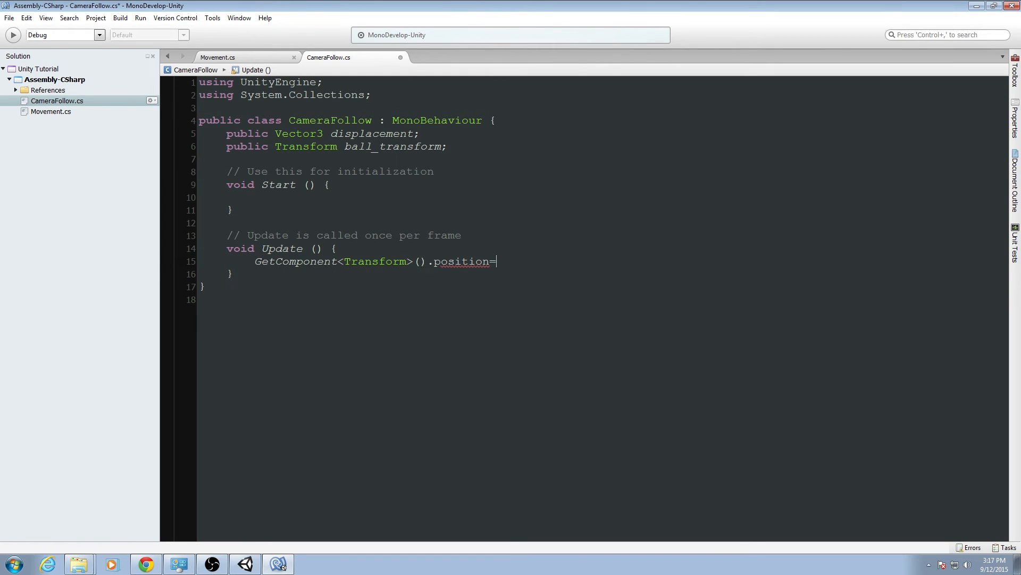
key(BackSpace)
text(= )
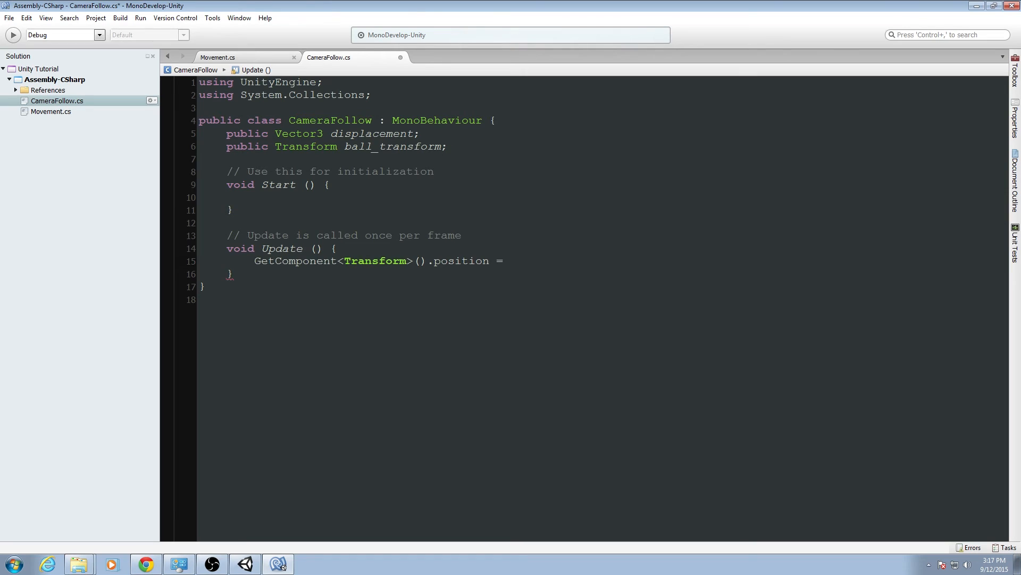
text(ball_tra)
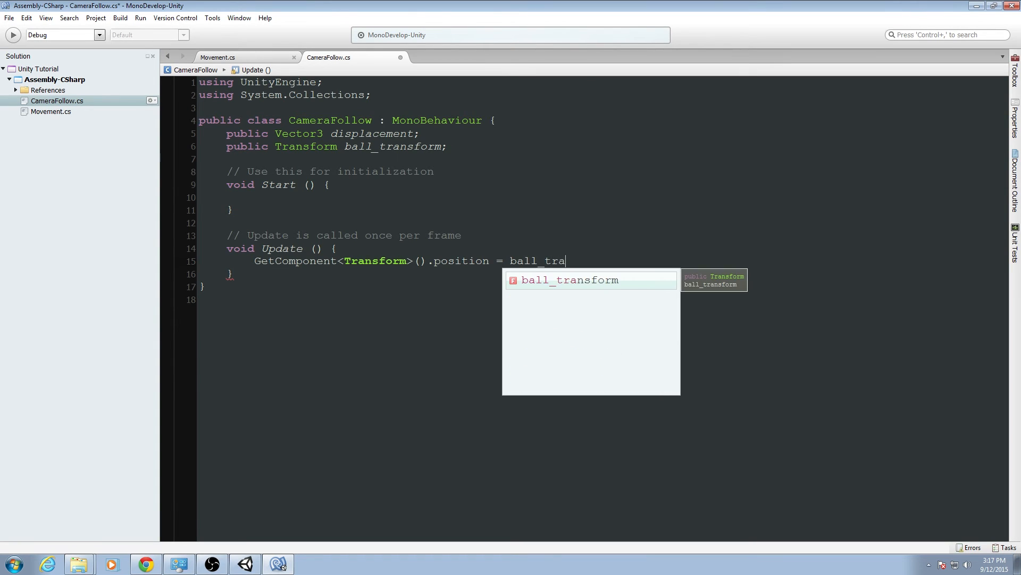
text(nsform.position)
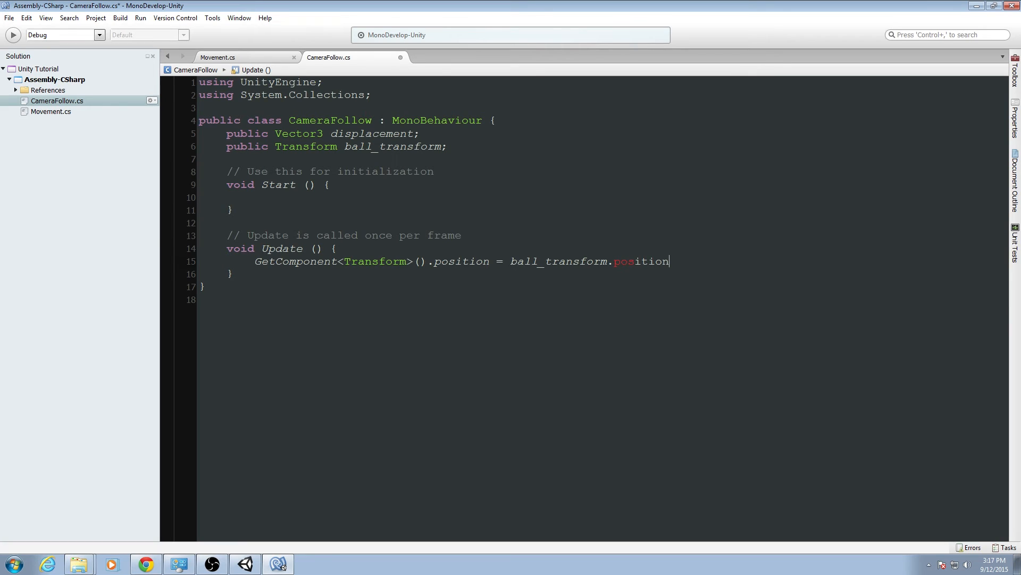
text( + dis)
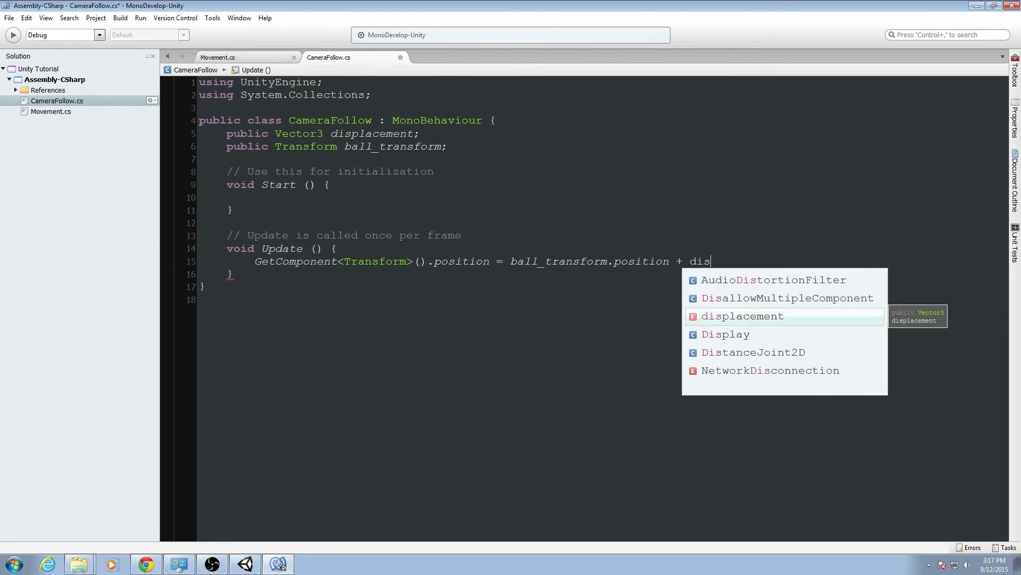
text(placement;)
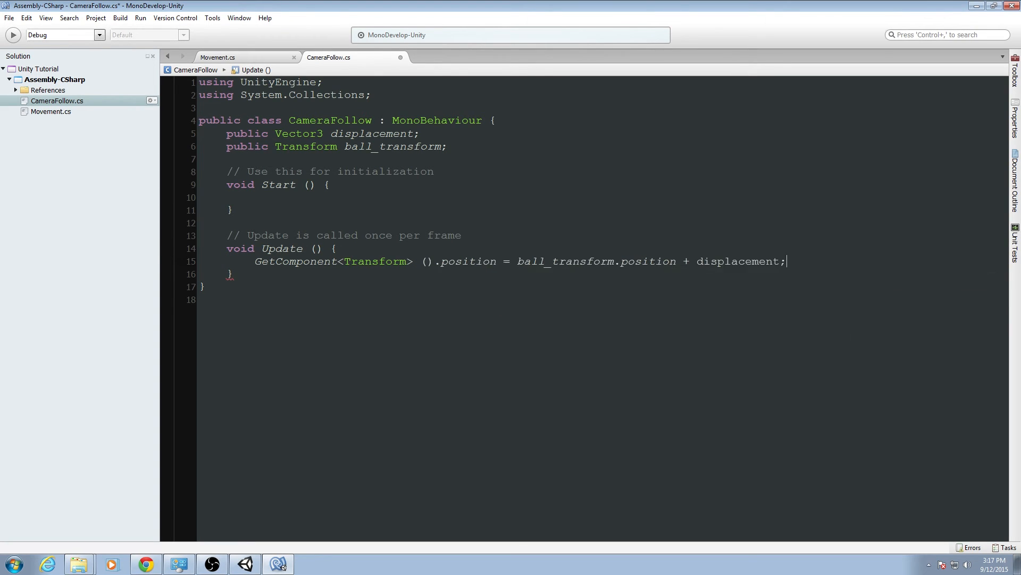
key(ctrl+s)
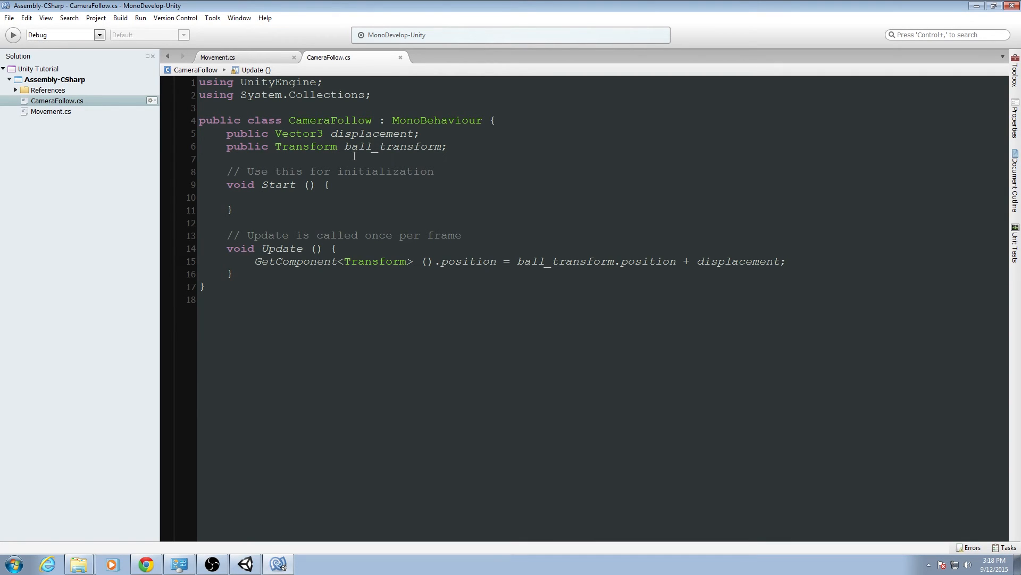
Switch to Unity and attach the CameraFollow script to the Main Camera as a component.
click(245, 564)
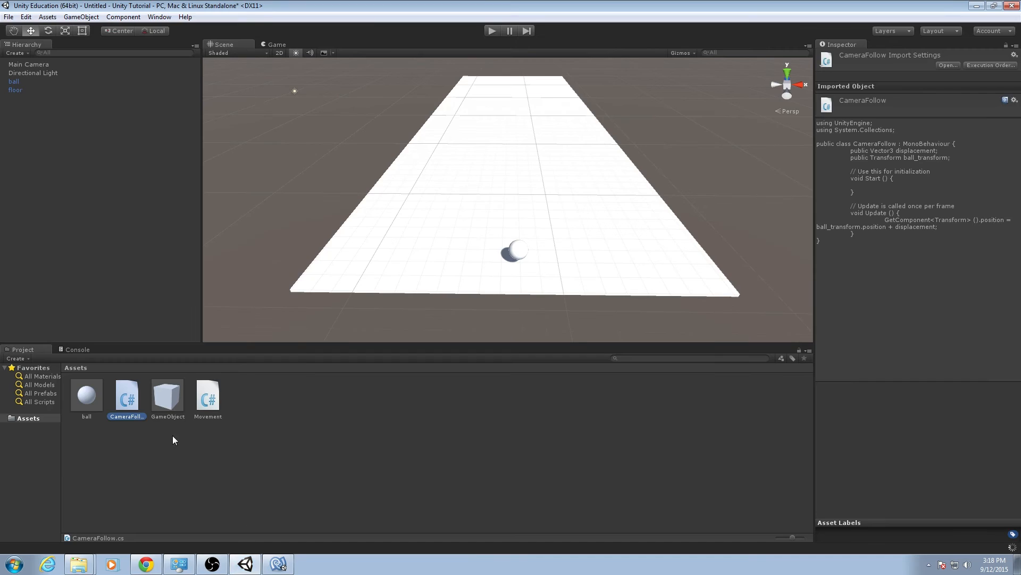
click(76, 350)
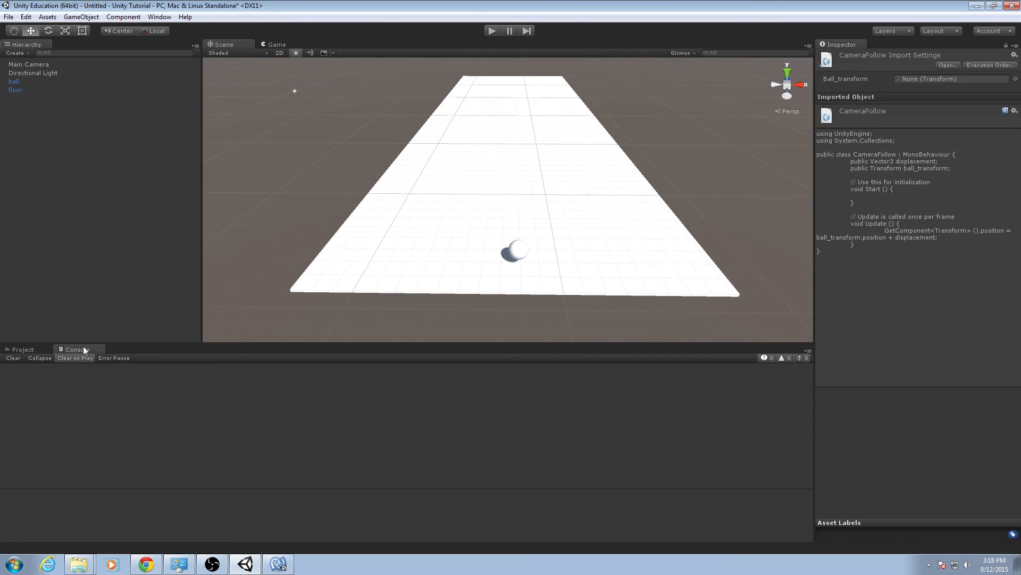
click(33, 350)
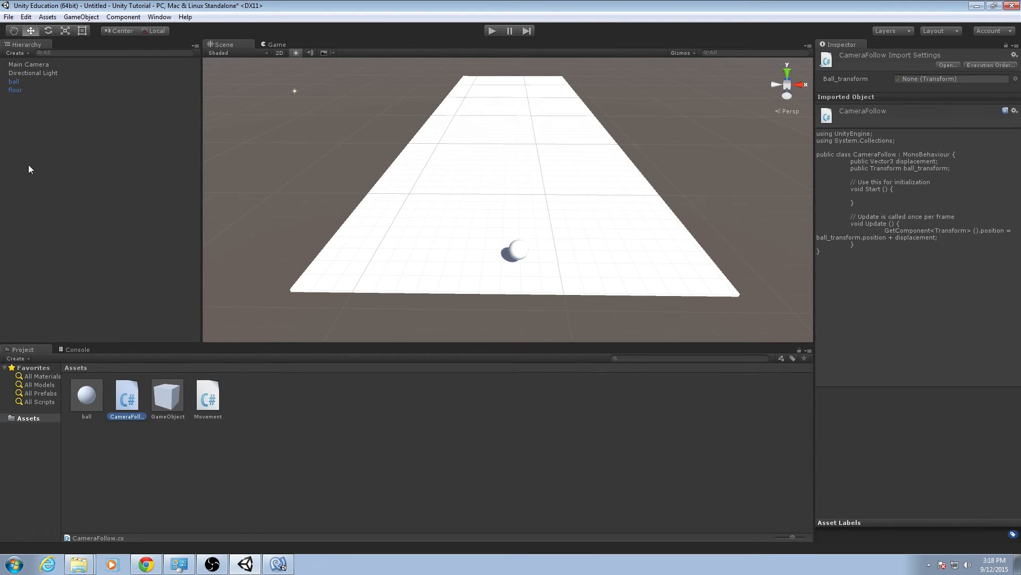
click(29, 64)
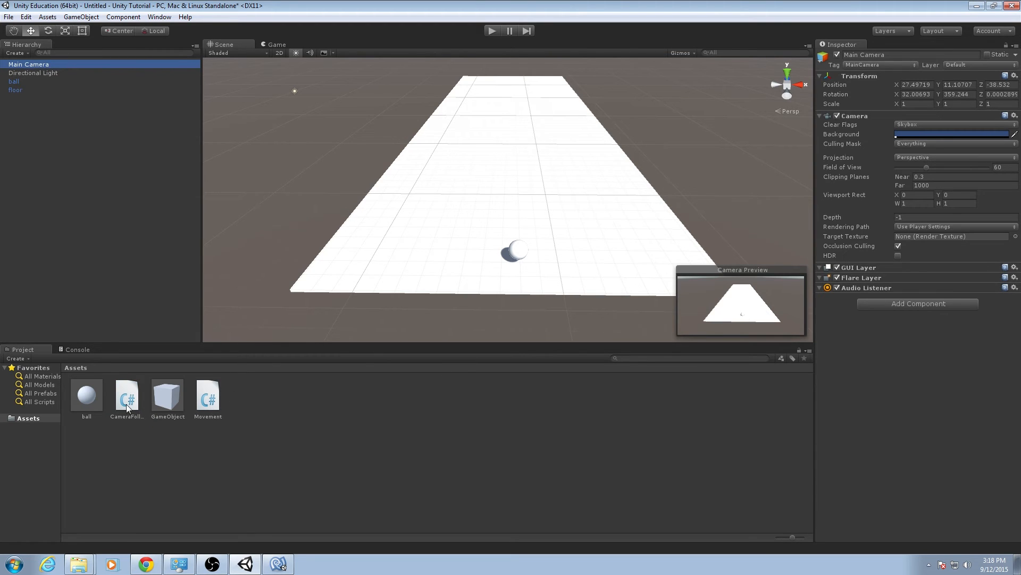
drag(127, 408, 845, 337)
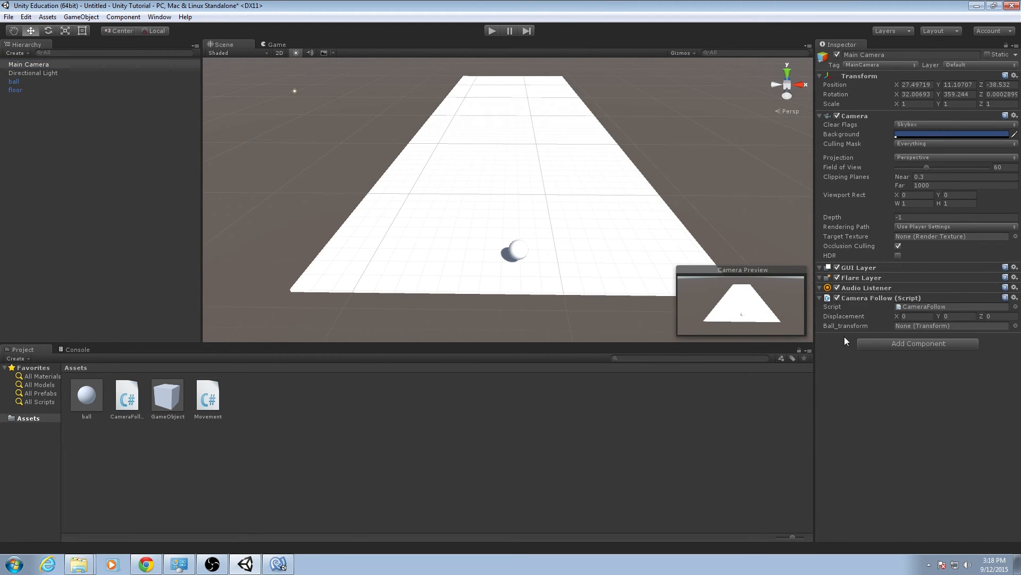
Assign the scene's ball object to the Ball_transform field of the Main Camera's Camera Follow script.
click(949, 306)
click(927, 316)
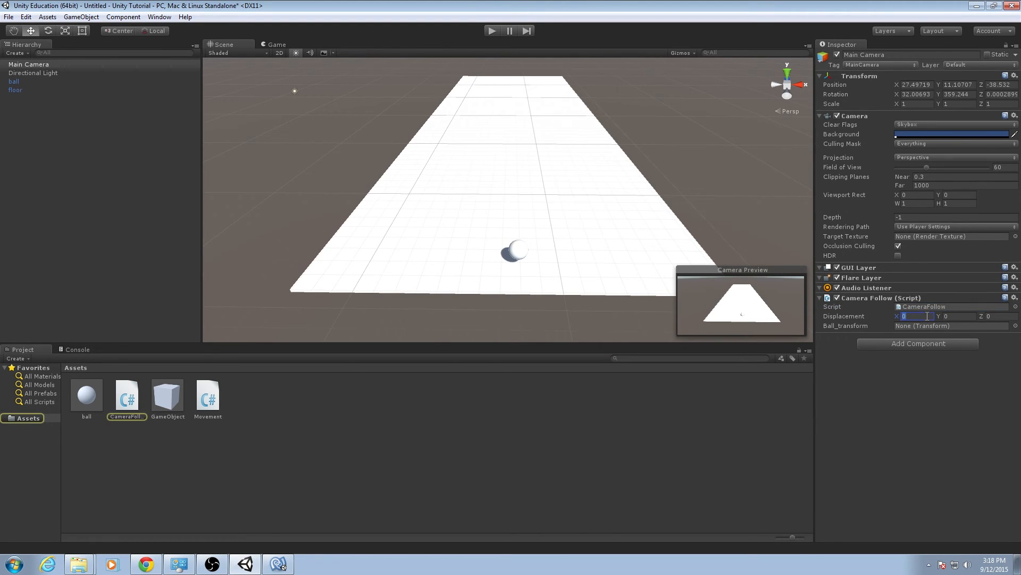
key(Tab)
key(Tab)
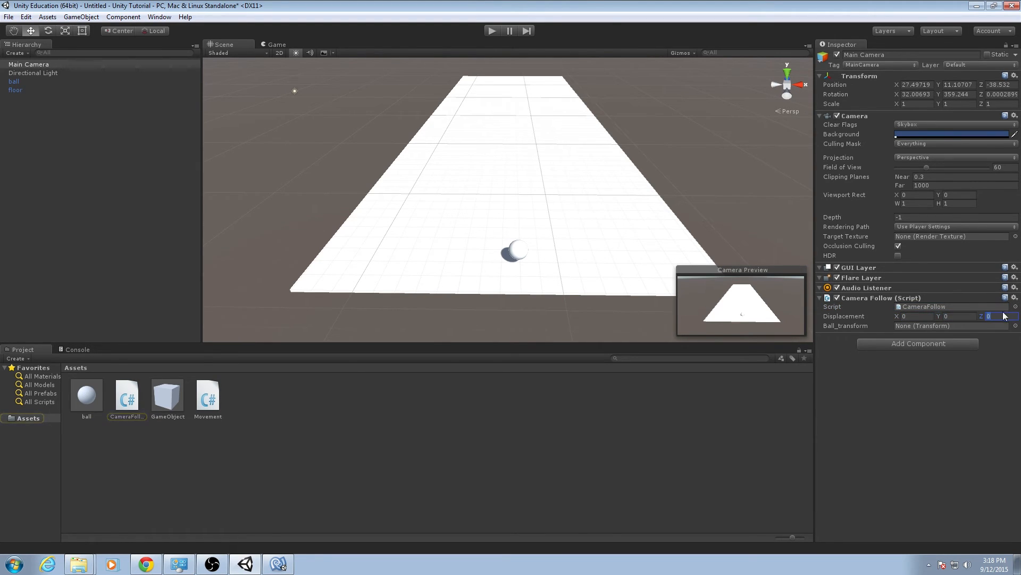
click(932, 327)
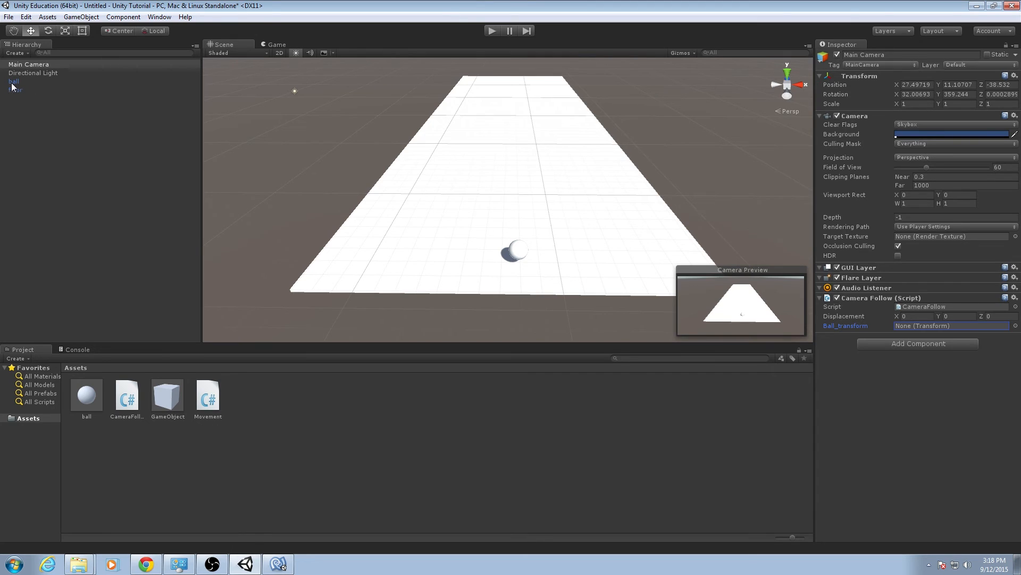
drag(14, 82, 905, 327)
Set the Camera Follow script's Displacement to Y 10 and Z -10.
click(906, 316)
key(Tab)
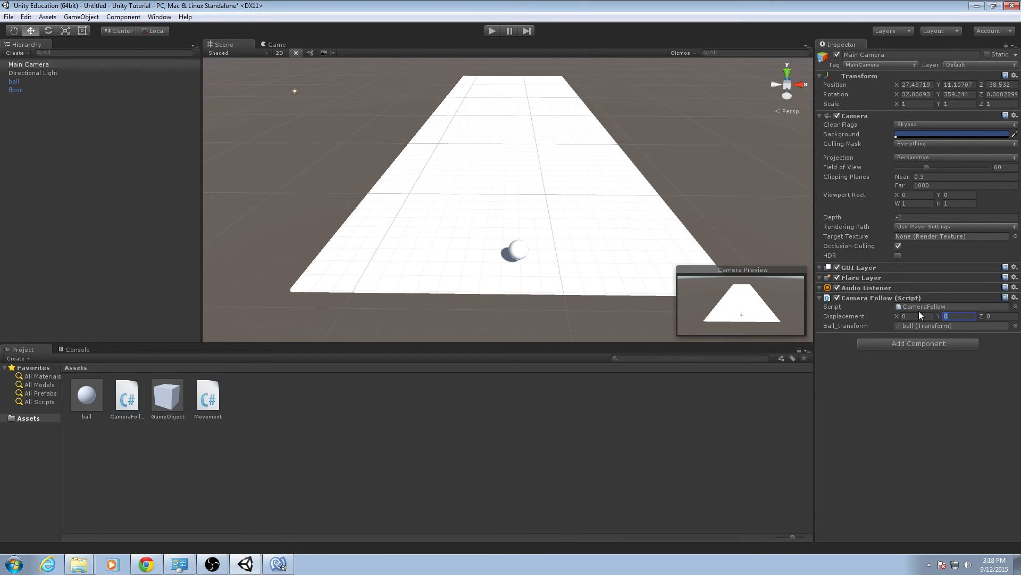
text(10)
key(Tab)
text(1)
key(Return)
Play-test the scene, rolling the ball in all four directions to check that the camera follows it, and stop playback.
click(492, 31)
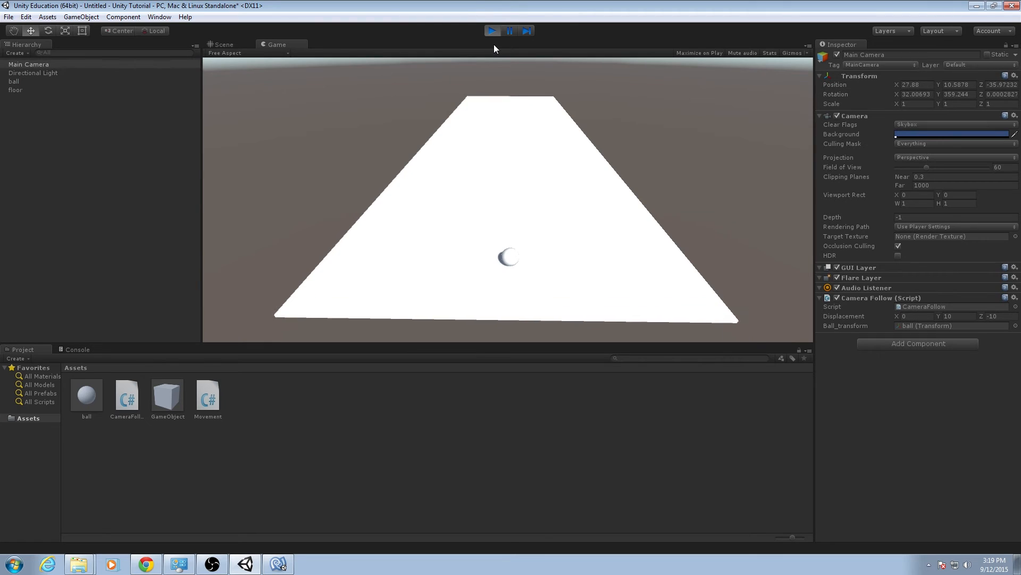
key(Up)
key(Left)
key(Down)
key(Right)
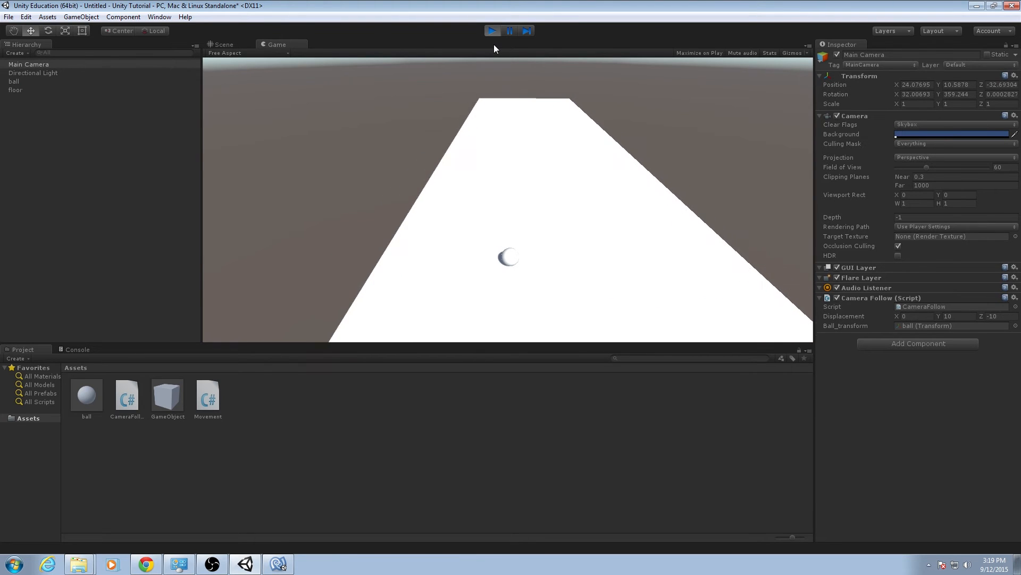
key(Up)
key(Left)
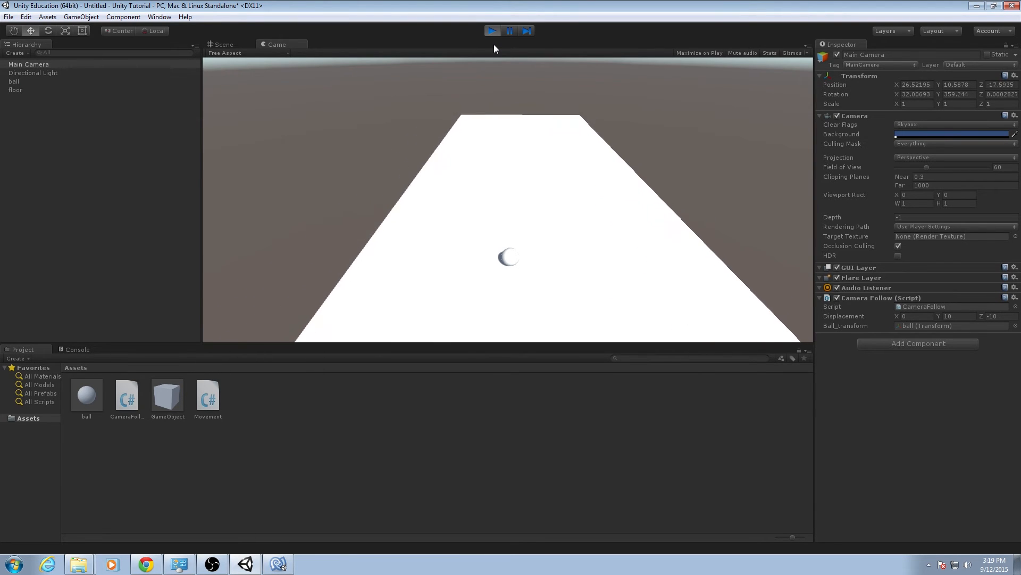
key(Right)
key(Down)
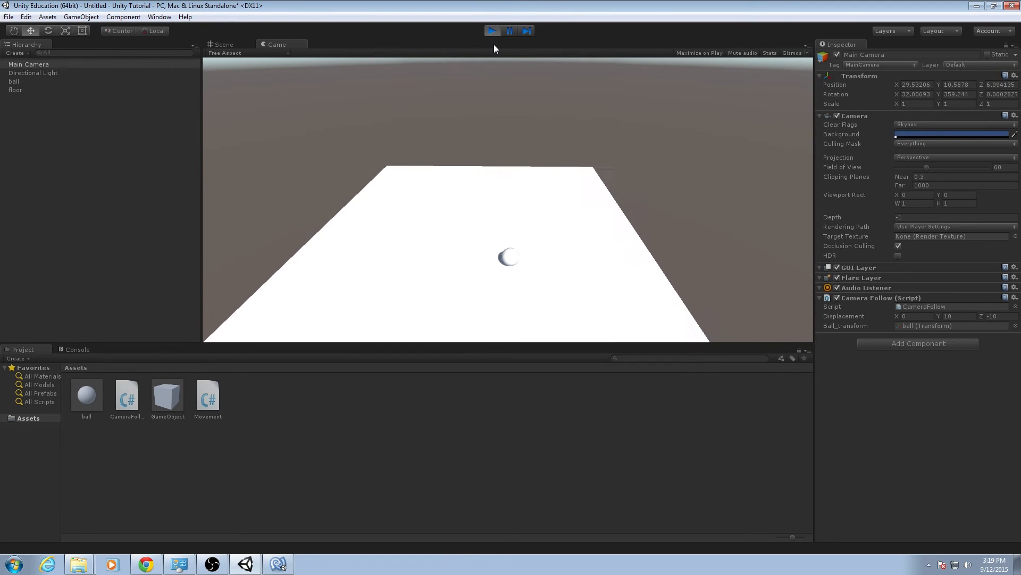
key(Left)
key(Right)
key(Up)
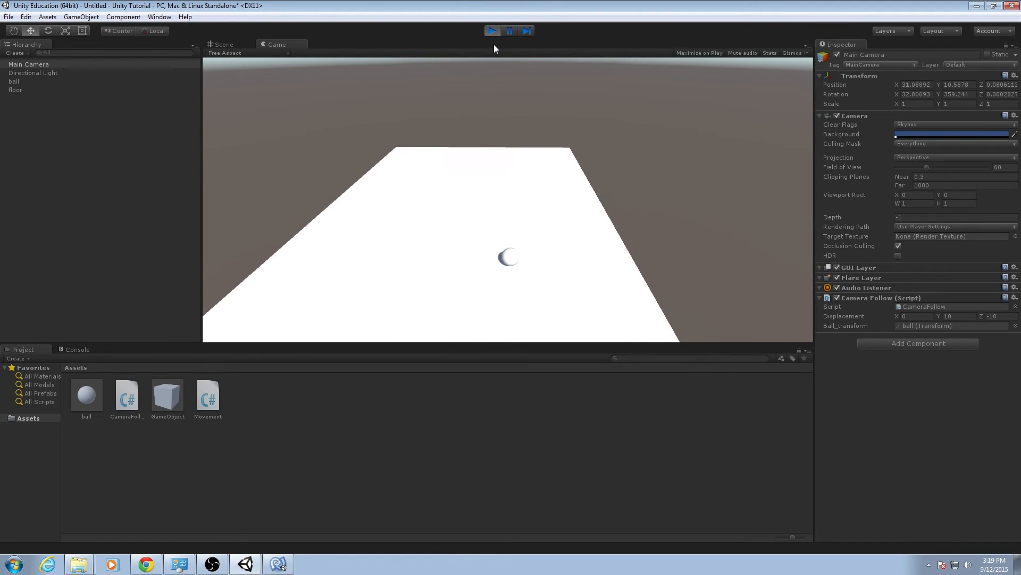
key(Left)
key(Down)
key(Right)
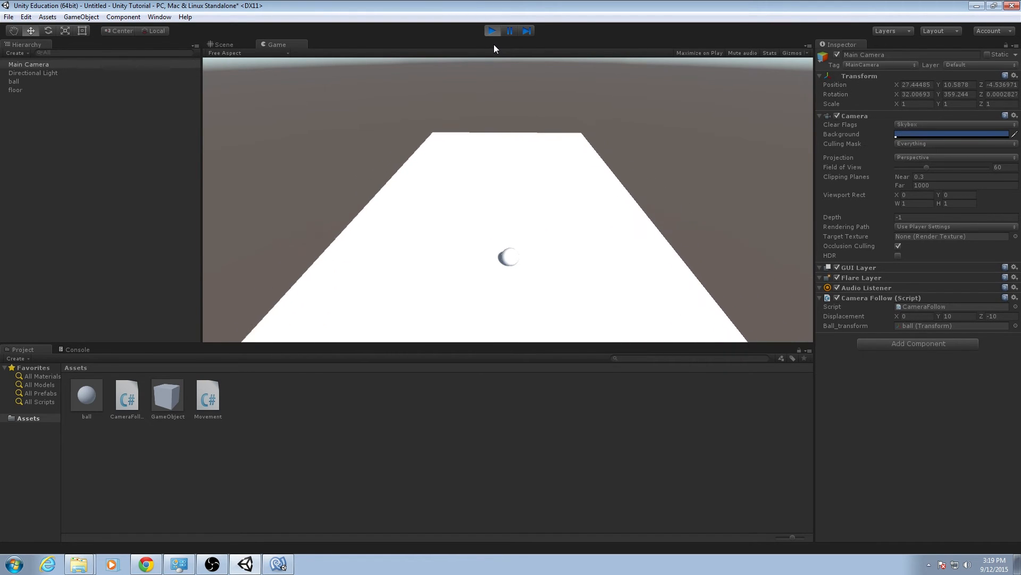
key(Left)
key(Up)
key(Right)
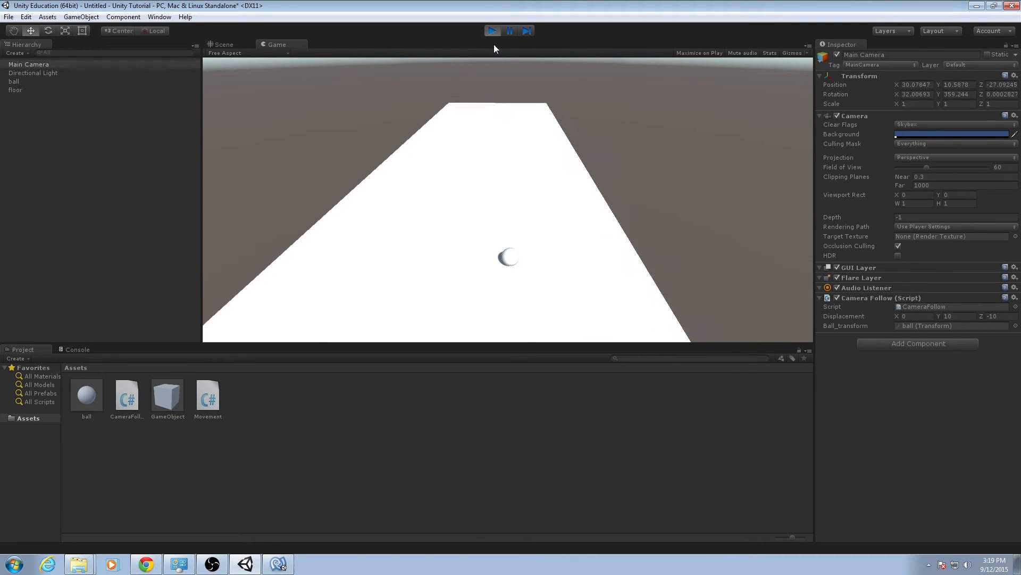
key(Down)
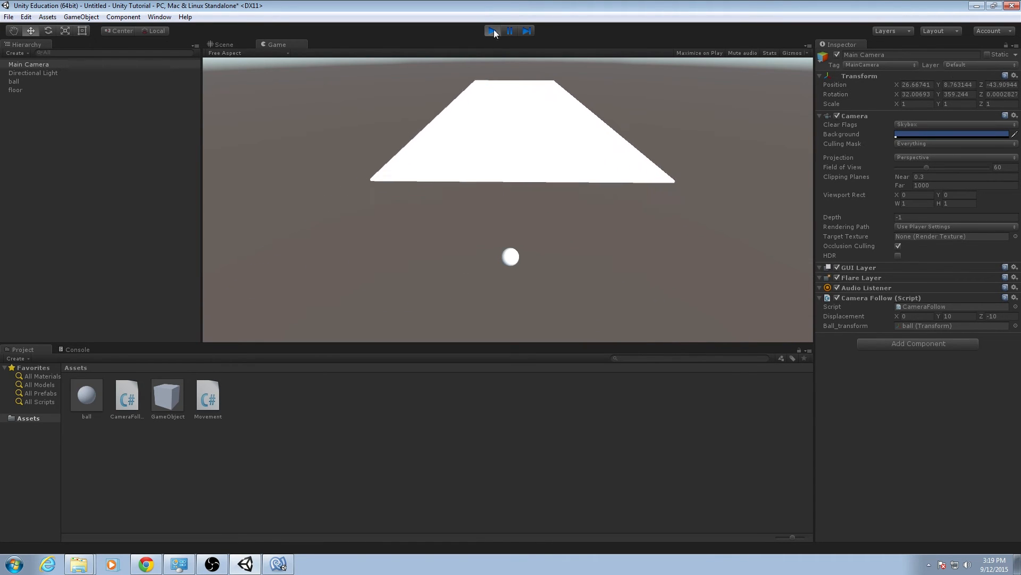
click(494, 31)
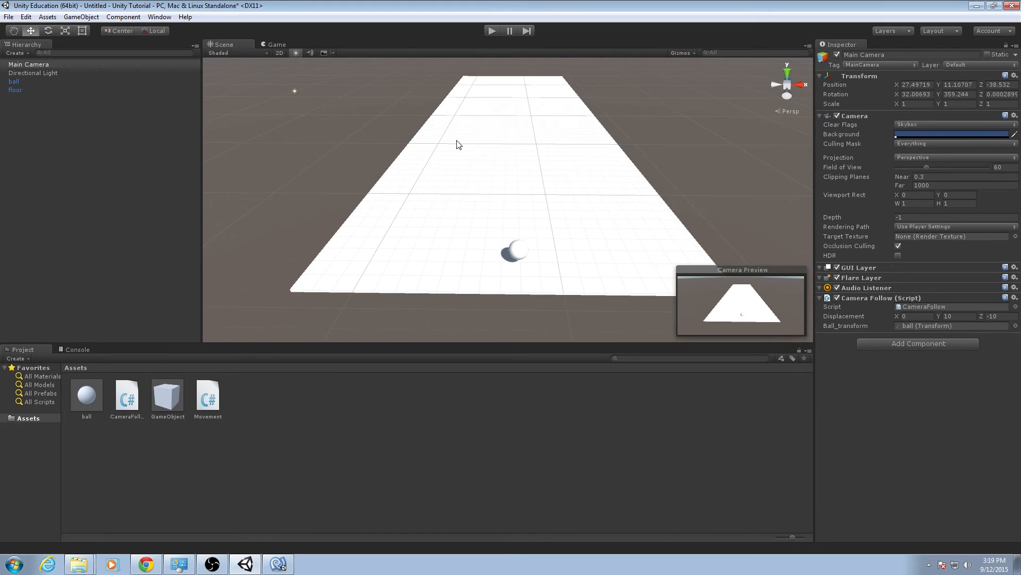
Review CameraFollow.cs in MonoDevelop, switch back to Unity, and run the scene once more before stopping it.
click(286, 567)
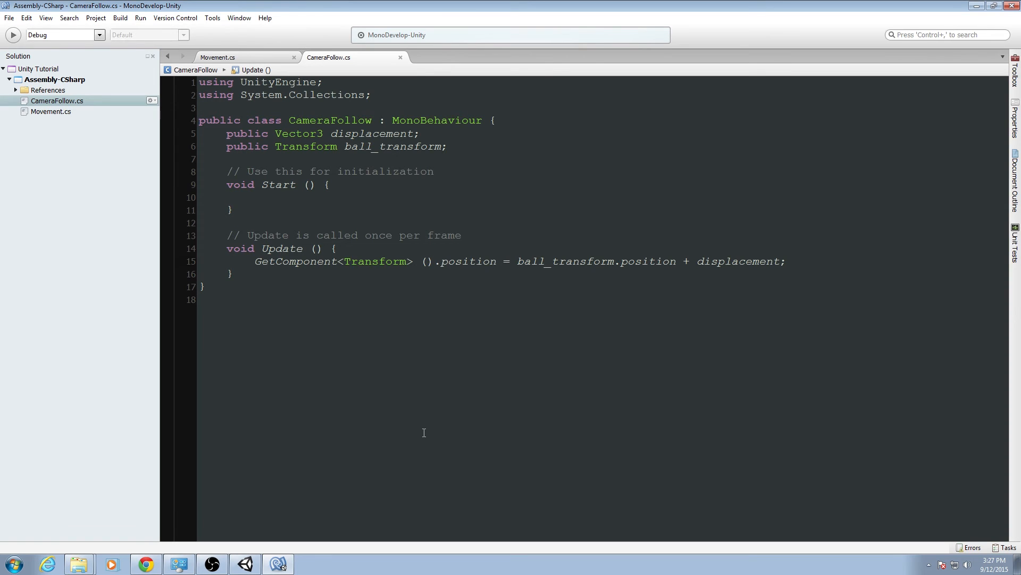
click(246, 564)
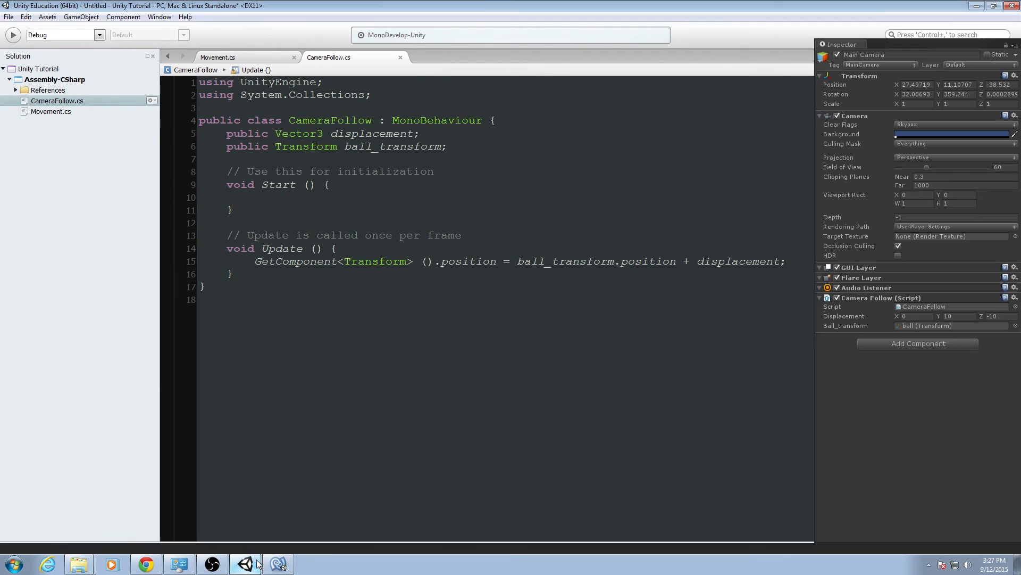
click(490, 33)
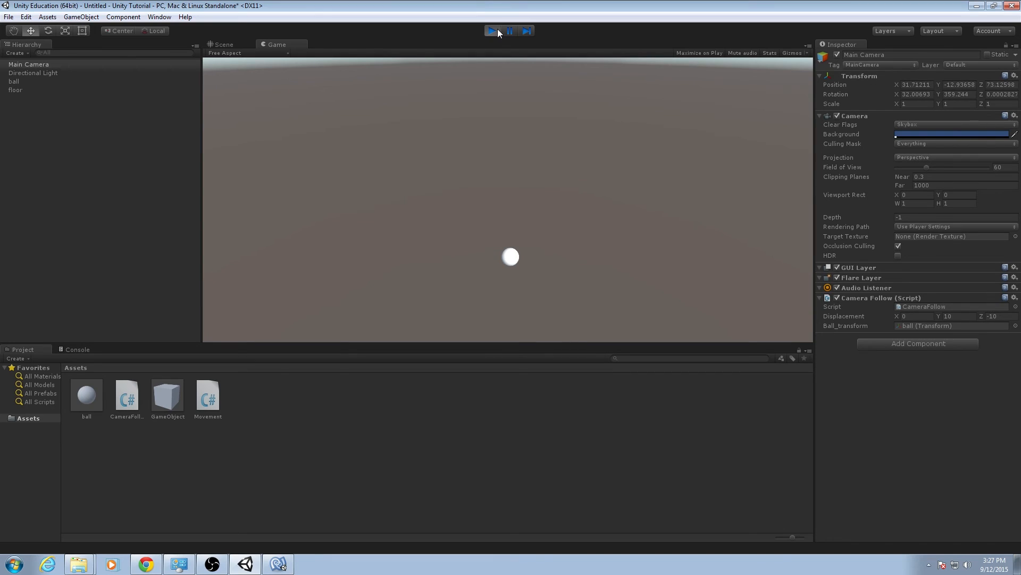
click(493, 31)
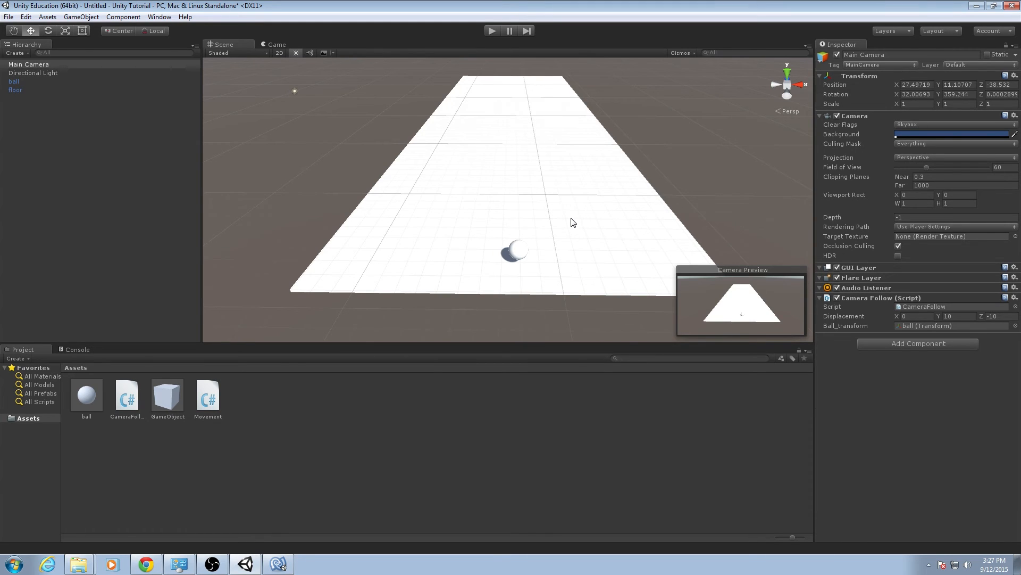
Add an instance of the GameObject cube prefab from the Assets folder to the scene hierarchy.
click(103, 207)
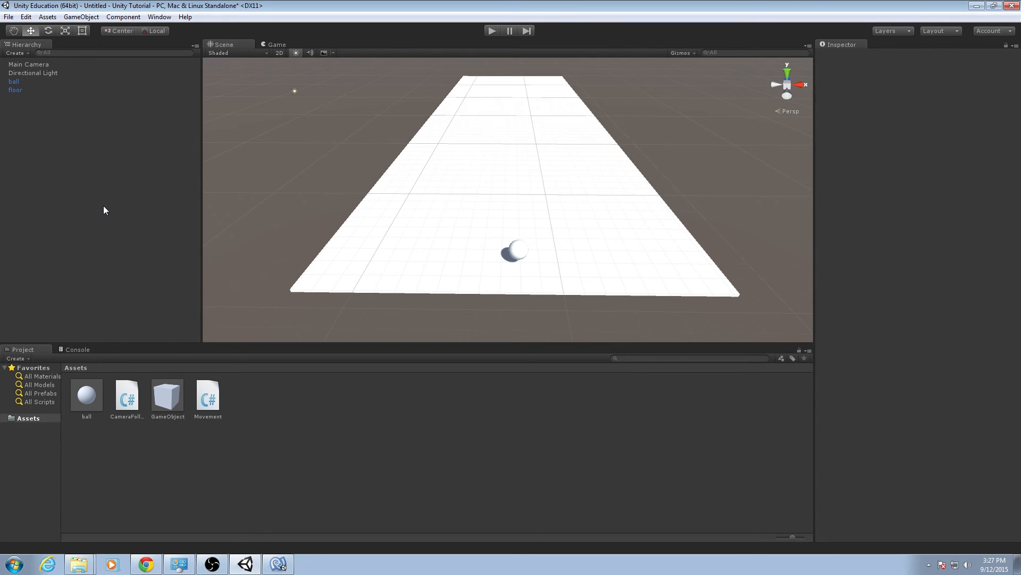
click(74, 89)
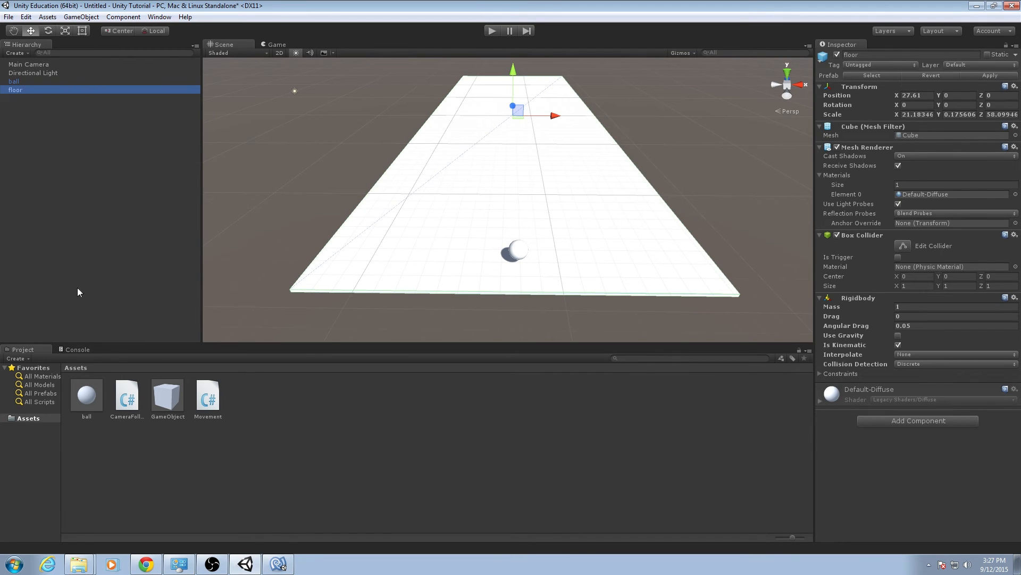
click(161, 404)
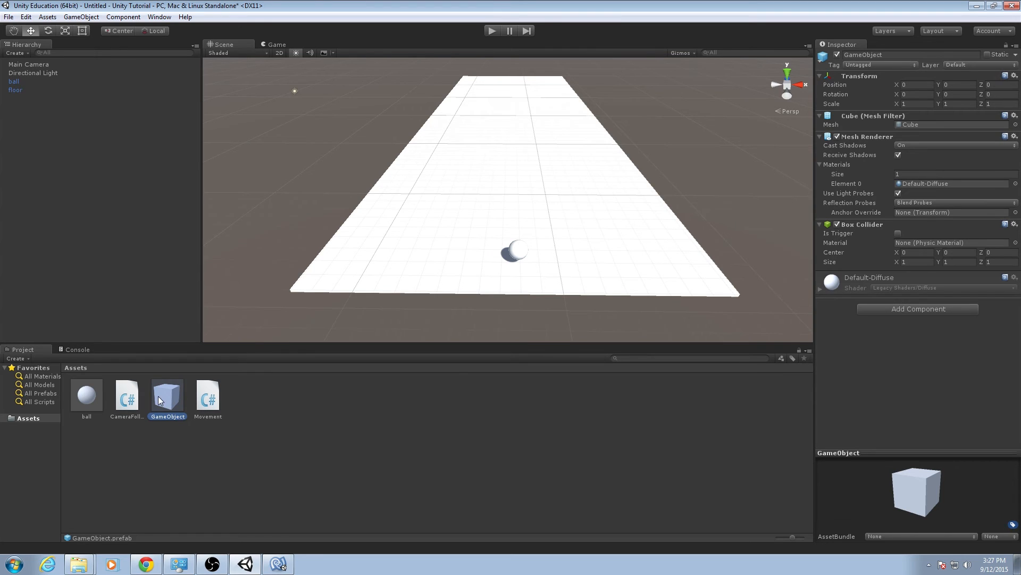
drag(171, 397, 158, 392)
drag(81, 200, 81, 199)
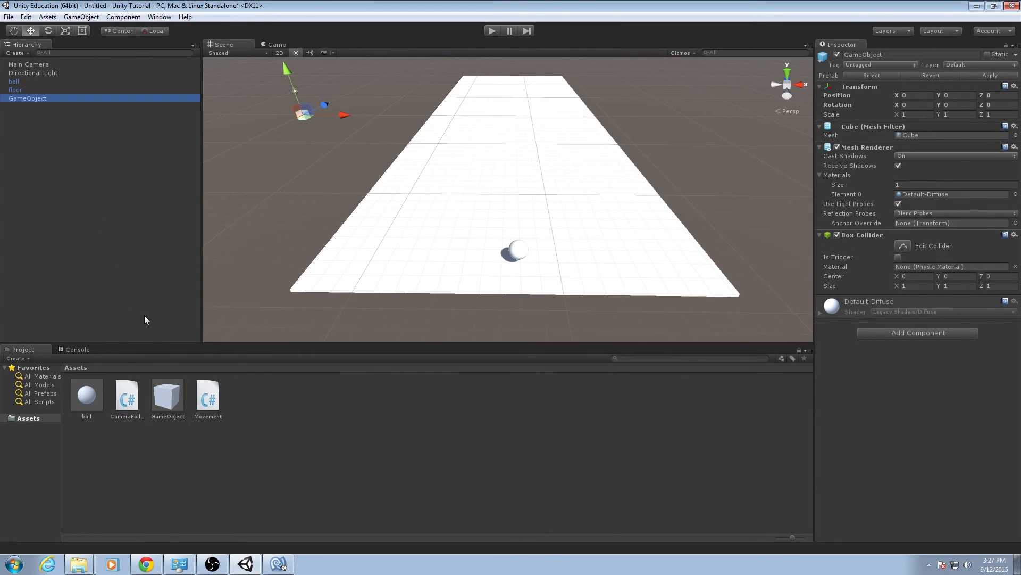
drag(171, 395, 167, 428)
Move the new cube onto the floor near the ball, at about X 23.04, Y 0.62, Z -24.6.
click(37, 99)
drag(345, 114, 467, 160)
key(w)
key(d)
right_drag(464, 158, 366, 182)
drag(279, 169, 275, 155)
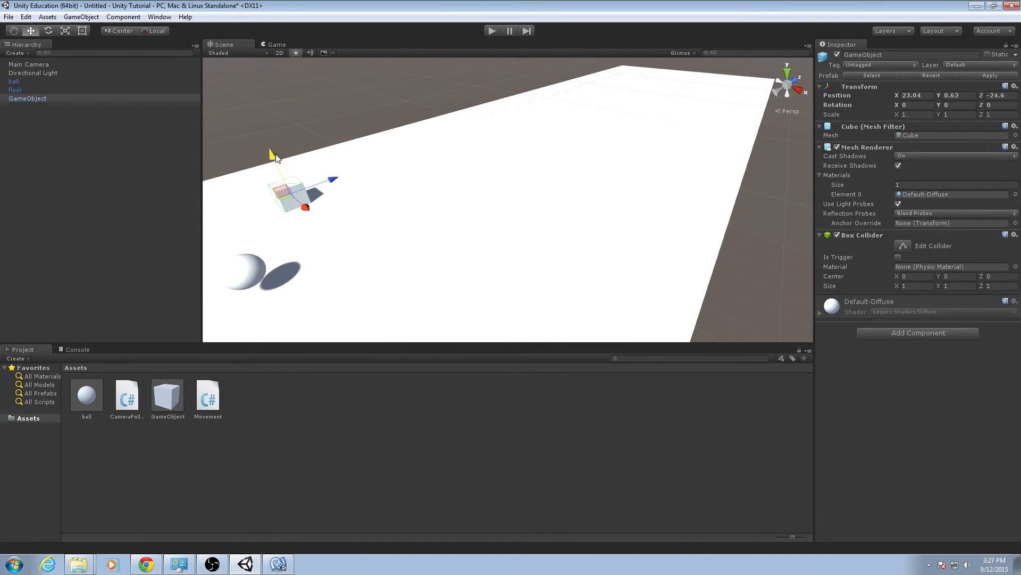
Stretch the cube sideways across the floor to an X scale of about 7.79.
right_drag(319, 209, 442, 216)
key(a)
key(s)
key(w)
key(a)
key(q)
key(e)
key(d)
key(w)
key(s)
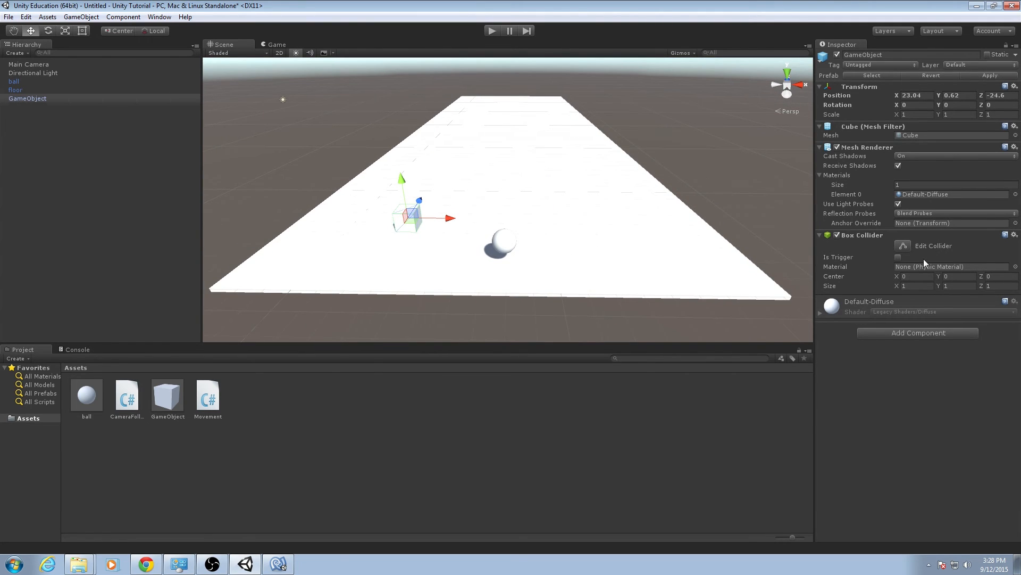
key(e)
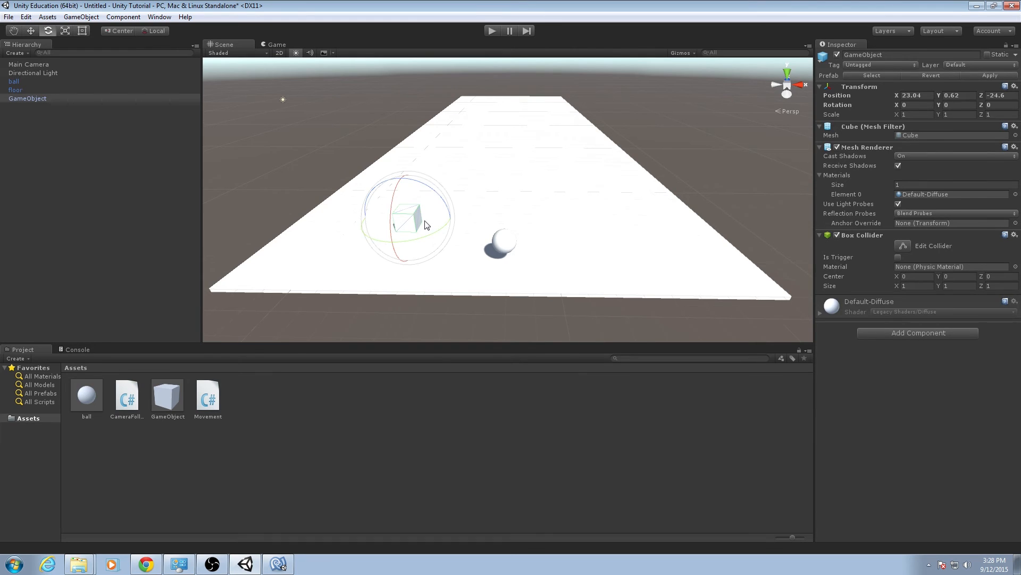
key(w)
key(r)
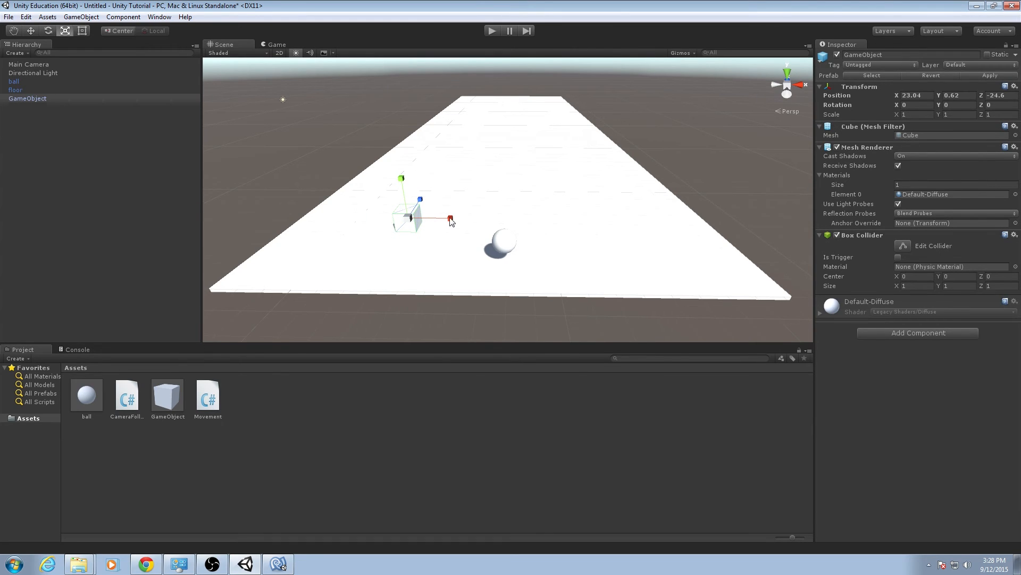
drag(451, 221, 739, 222)
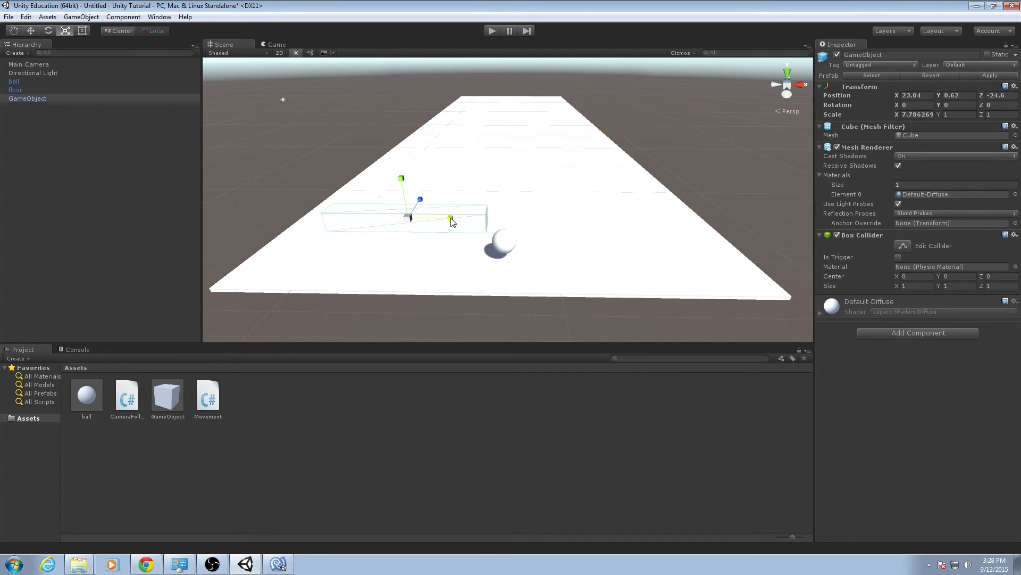
Lengthen the cube to an X scale of about 13.18 and move it to about X 22.77, Z -22.9.
drag(452, 221, 420, 181)
key(q)
key(w)
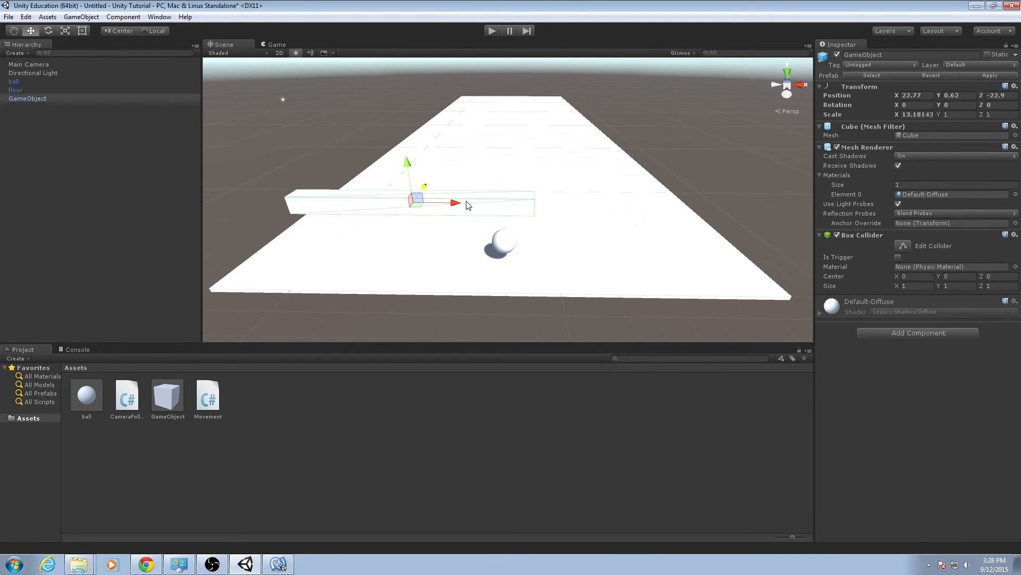
key(s)
key(d)
right_drag(492, 207, 440, 257)
key(e)
key(w)
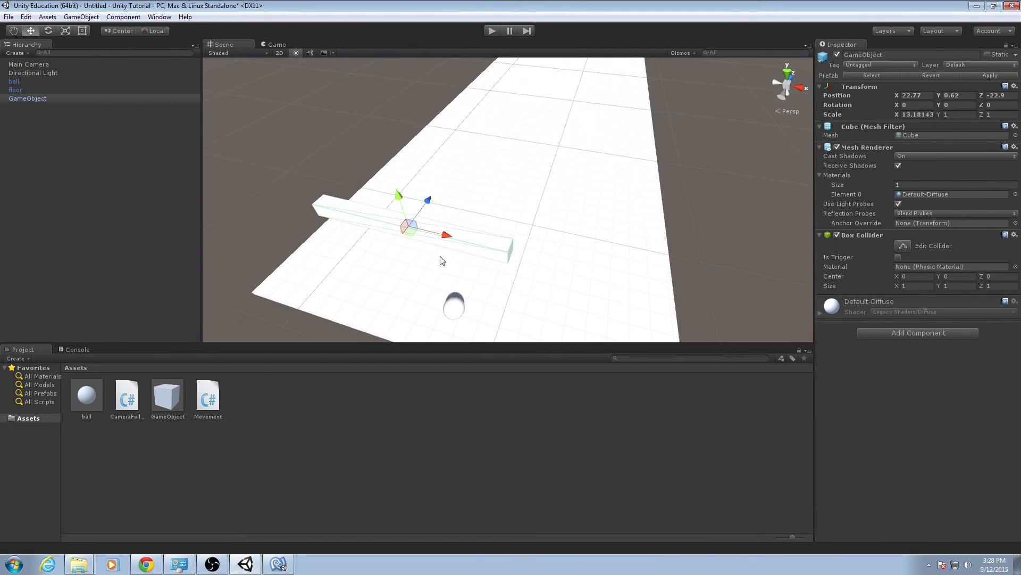
Duplicate the stretched cube and place the copy farther along the opposite side of the floor, at about X 32.16, Z -16.17.
right_click(72, 98)
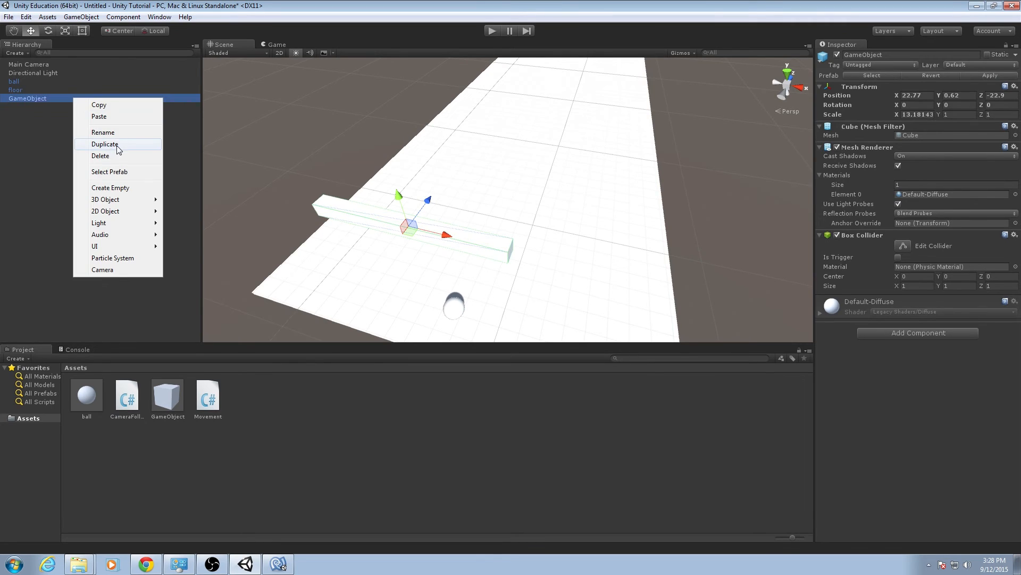
click(121, 145)
drag(429, 202, 261, 142)
Duplicate the second wall and place the copy farther along the opposite side of the floor, at about X 23.21, Y 0.62, Z -7.31.
right_click(39, 67)
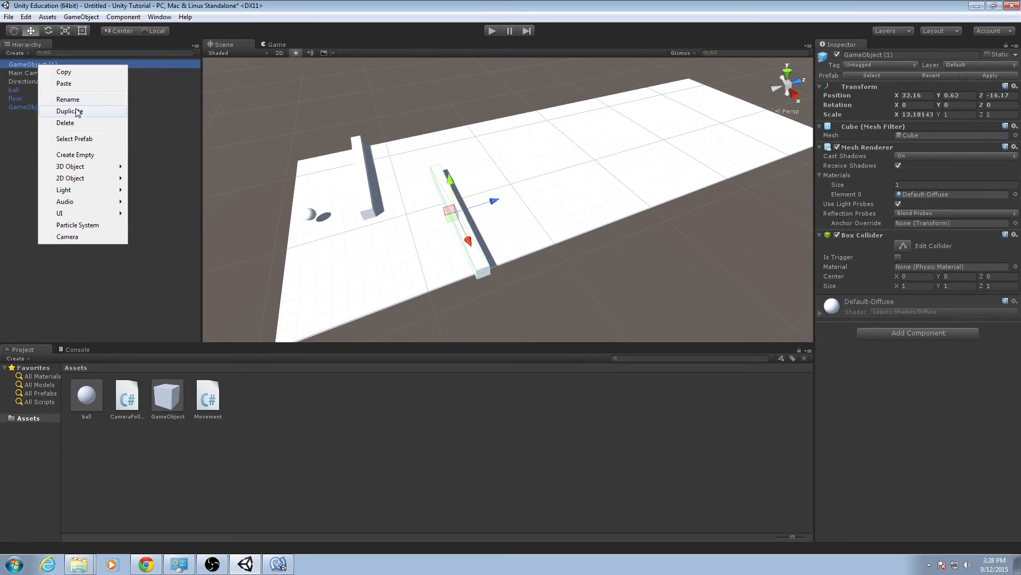
click(58, 107)
drag(494, 201, 567, 178)
drag(545, 216, 269, 141)
Duplicate the third wall and place the copy farther down the floor on the other side, at about X 32.38, Y 0.62, Z 0.94.
right_click(37, 63)
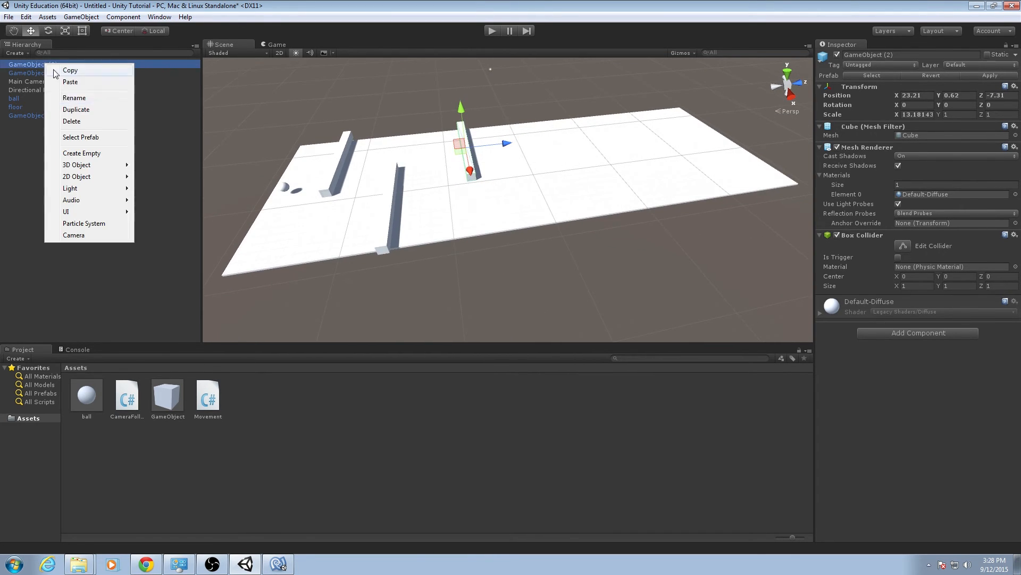
click(78, 111)
drag(497, 145, 572, 179)
key(a)
right_drag(493, 206, 717, 194)
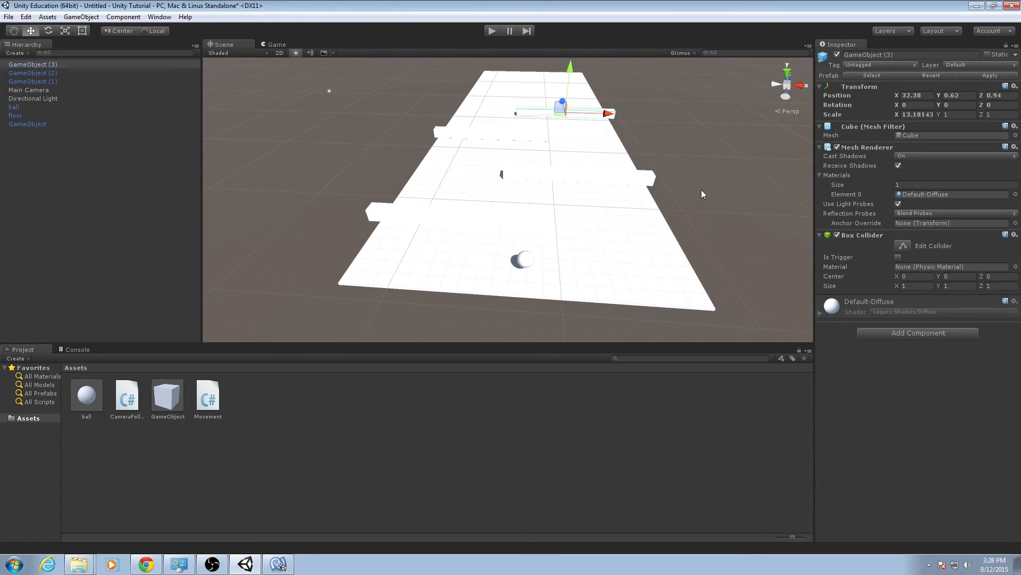
click(664, 307)
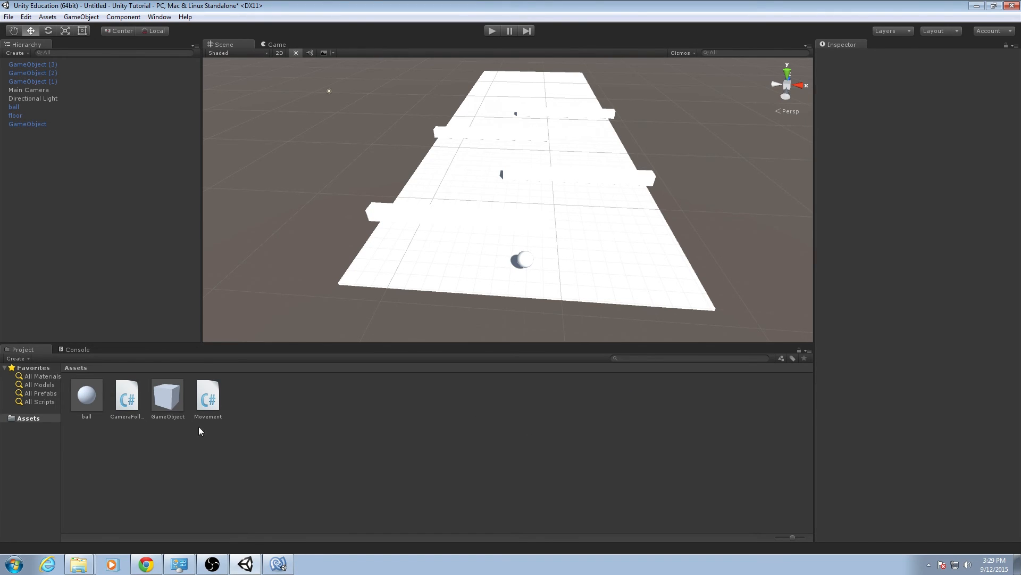
Create a new material in the Assets folder and name it Red.
right_click(253, 401)
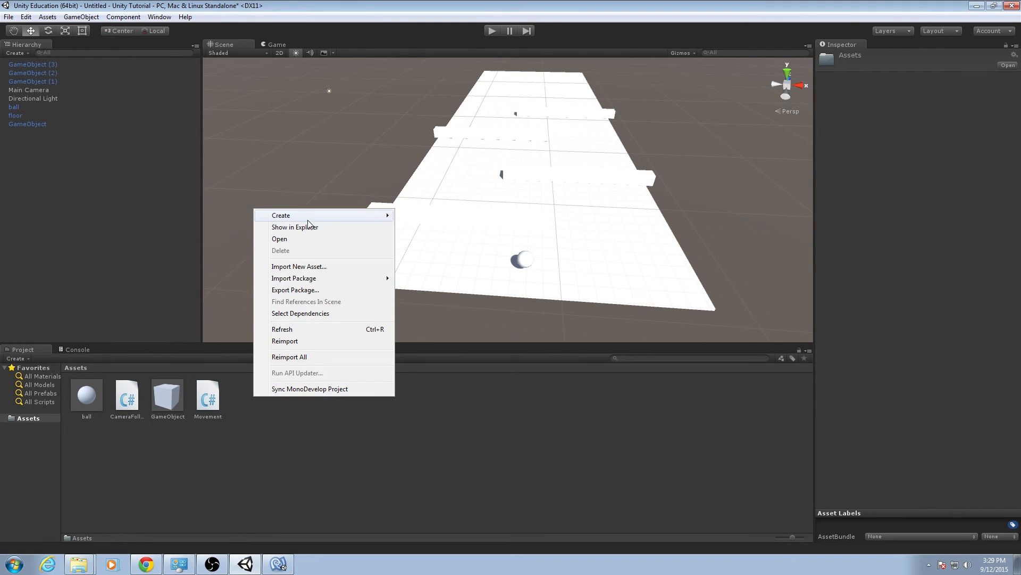
mouse_move(309, 219)
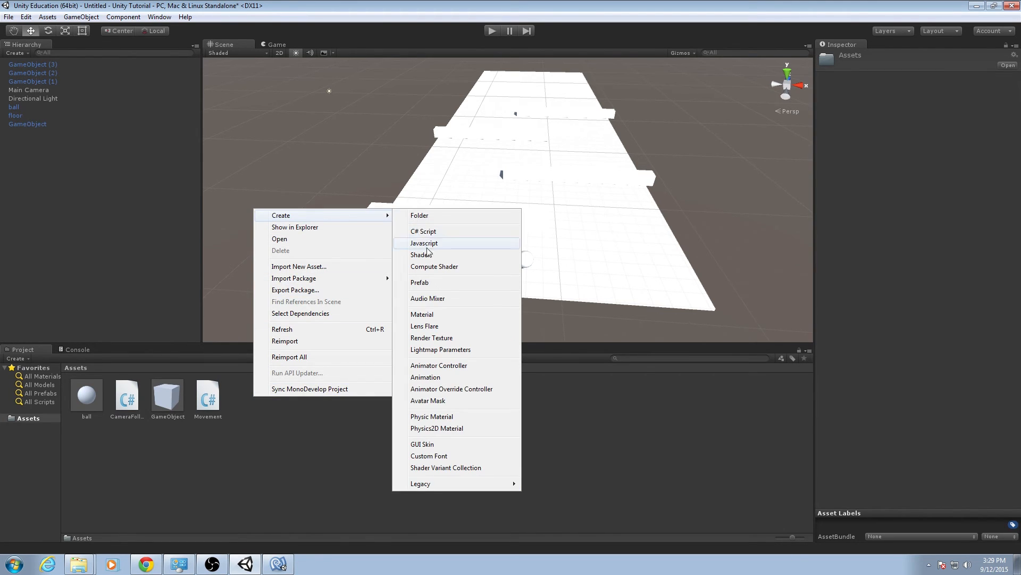
click(438, 315)
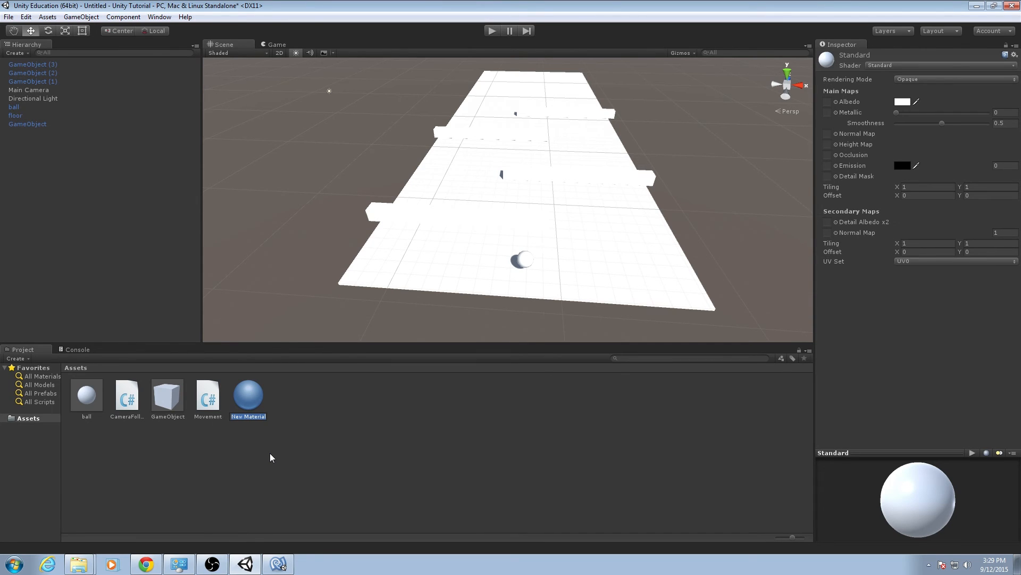
text(Red)
key(Return)
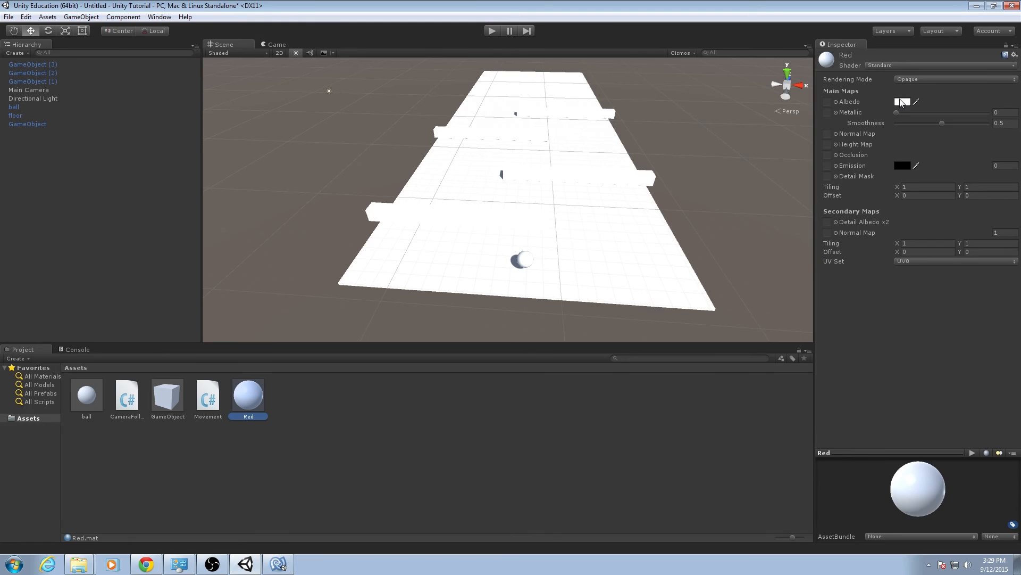
click(903, 66)
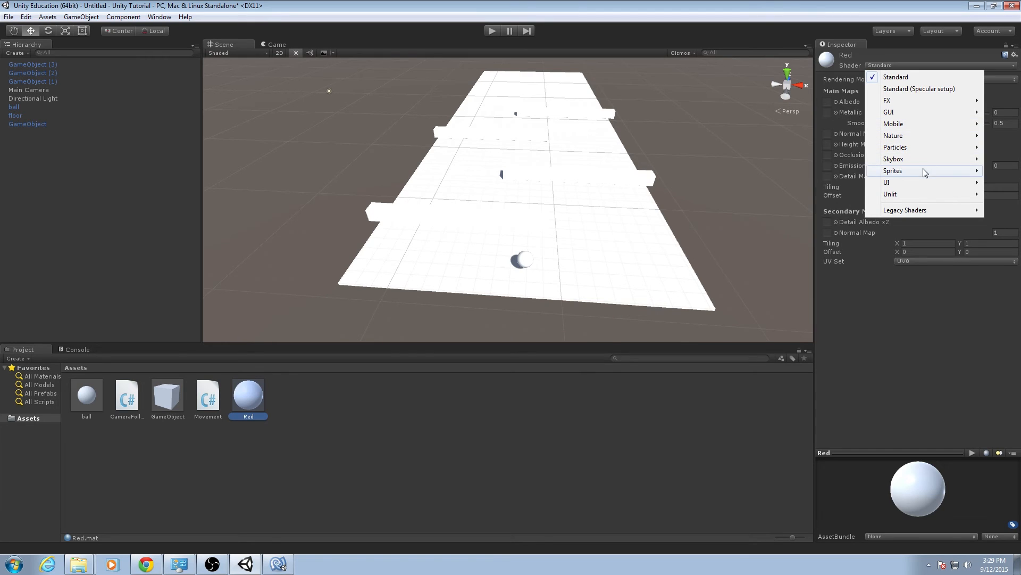
mouse_move(922, 190)
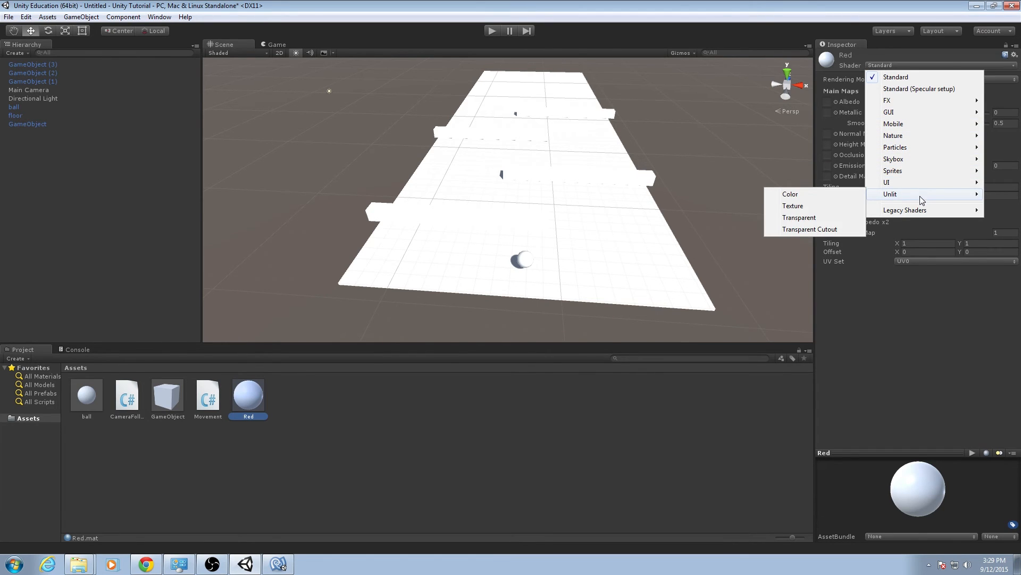
mouse_move(922, 210)
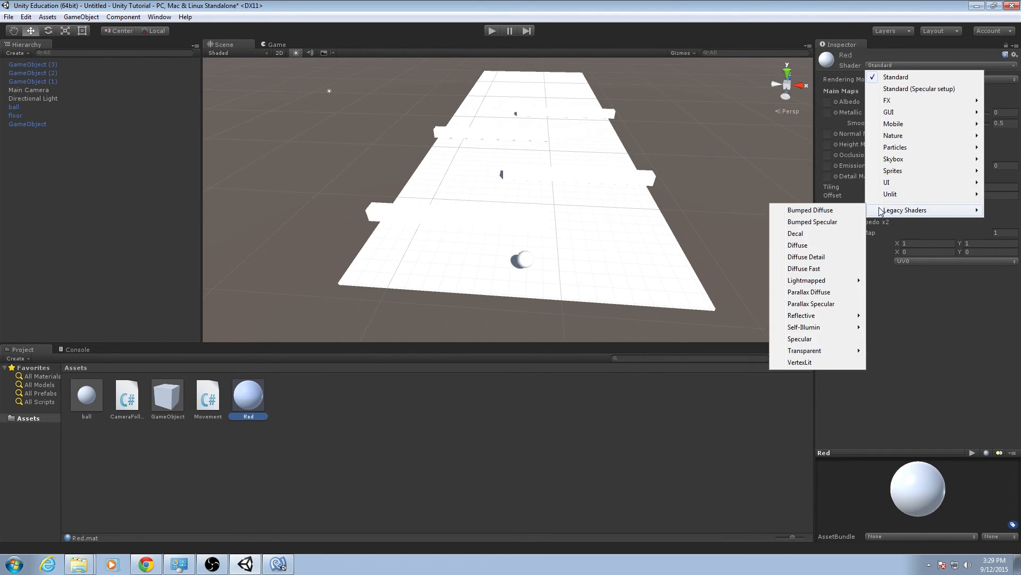
click(897, 285)
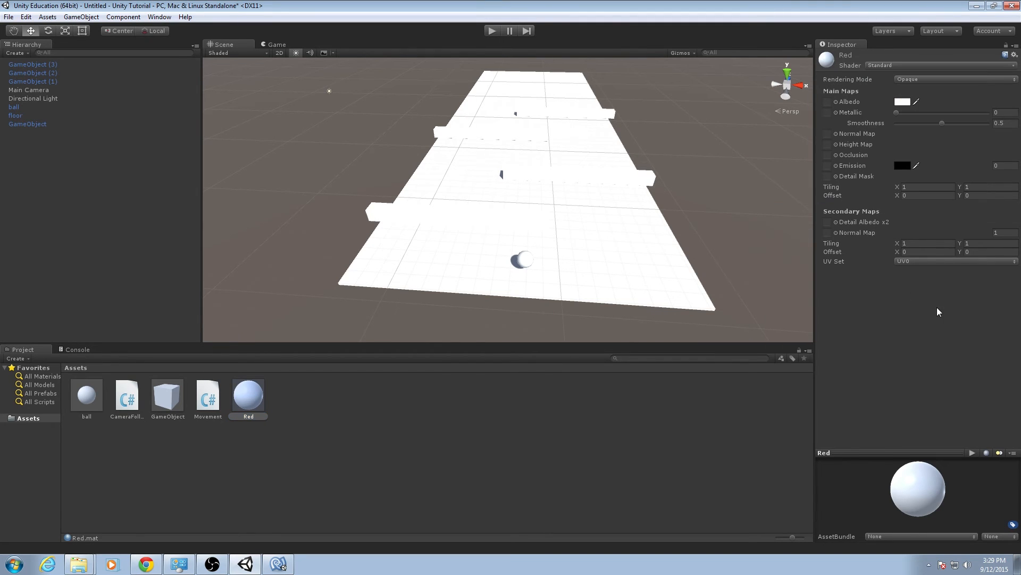
Set the Red material's albedo colour to pure red, FF0000FF.
click(904, 102)
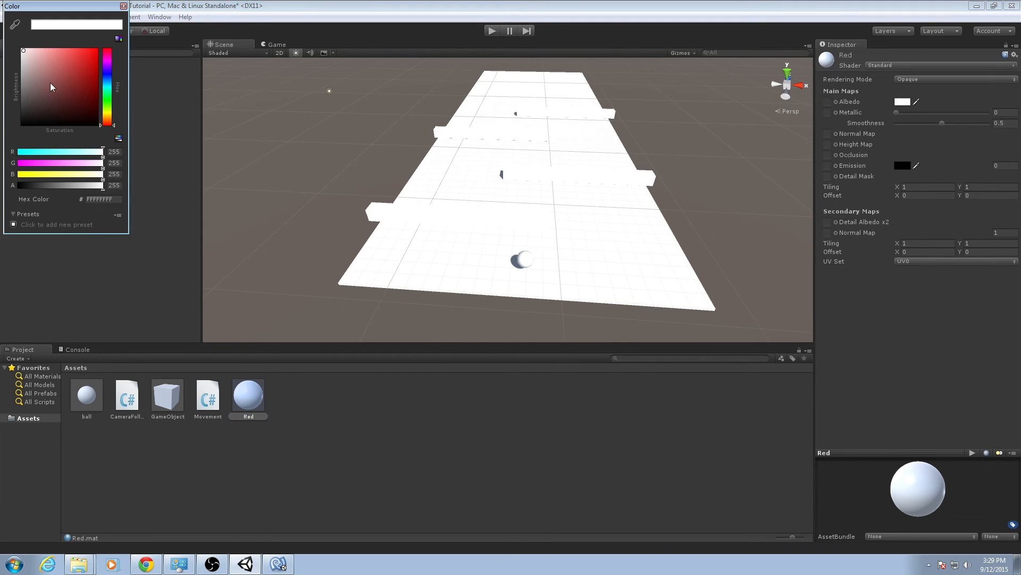
click(96, 50)
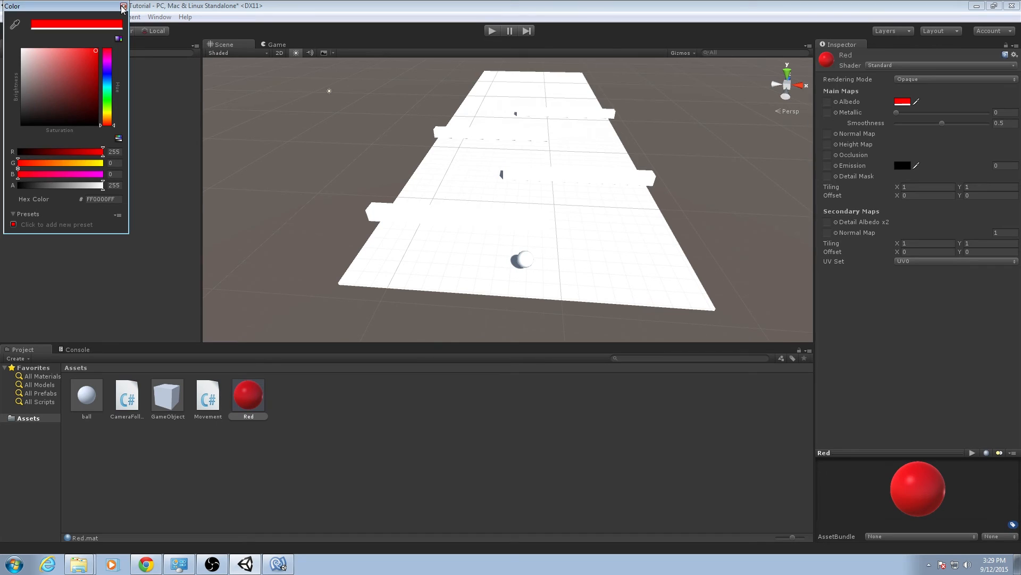
click(123, 7)
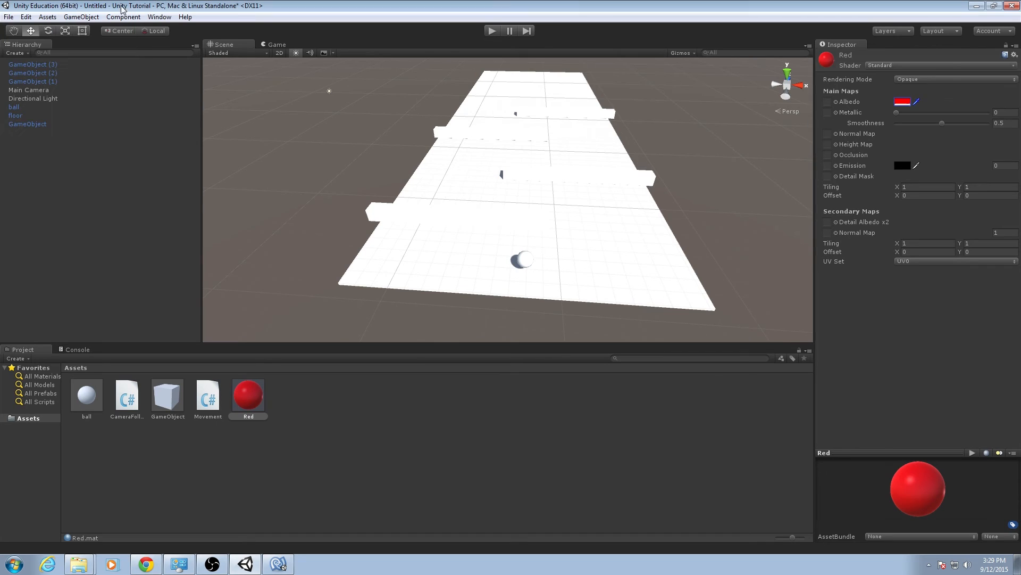
Try a muted red, DD5656FF, as the Red material's albedo colour and set it back to FF0000FF.
click(906, 104)
drag(98, 8, 211, 36)
click(179, 86)
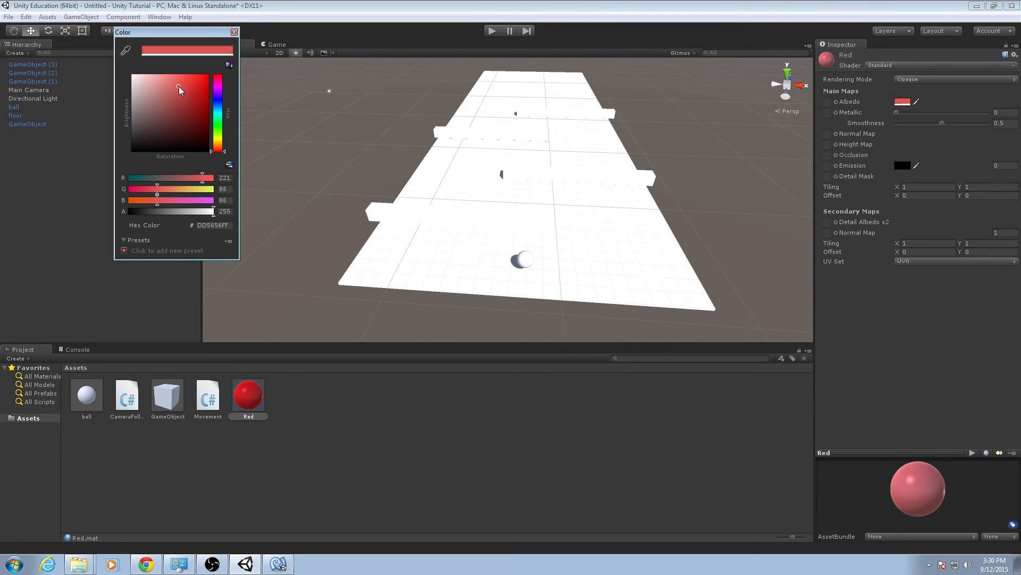
mouse_move(179, 86)
mouse_down()
mouse_move(206, 99)
mouse_move(219, 78)
mouse_move(223, 171)
mouse_up()
click(210, 77)
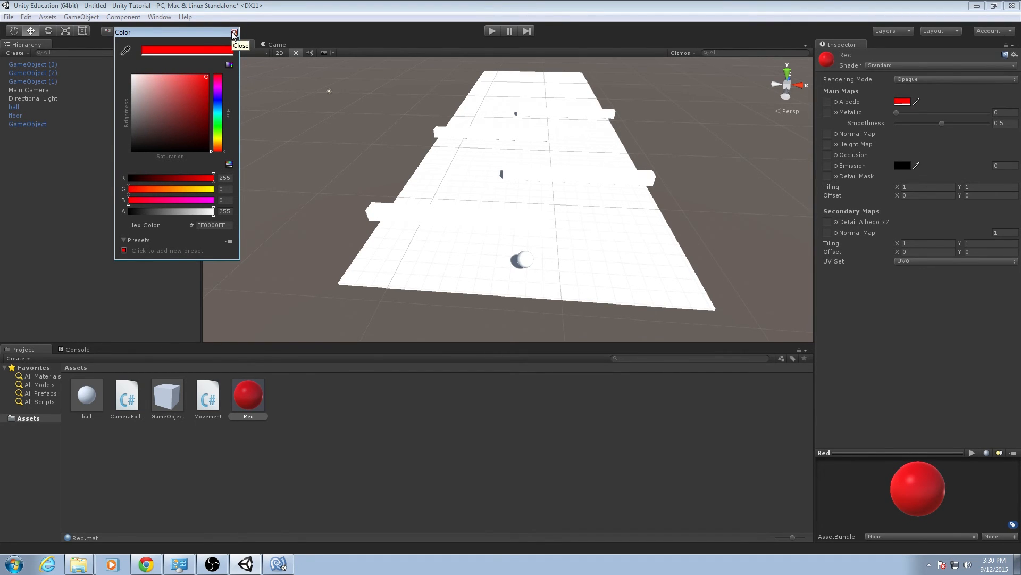
click(234, 32)
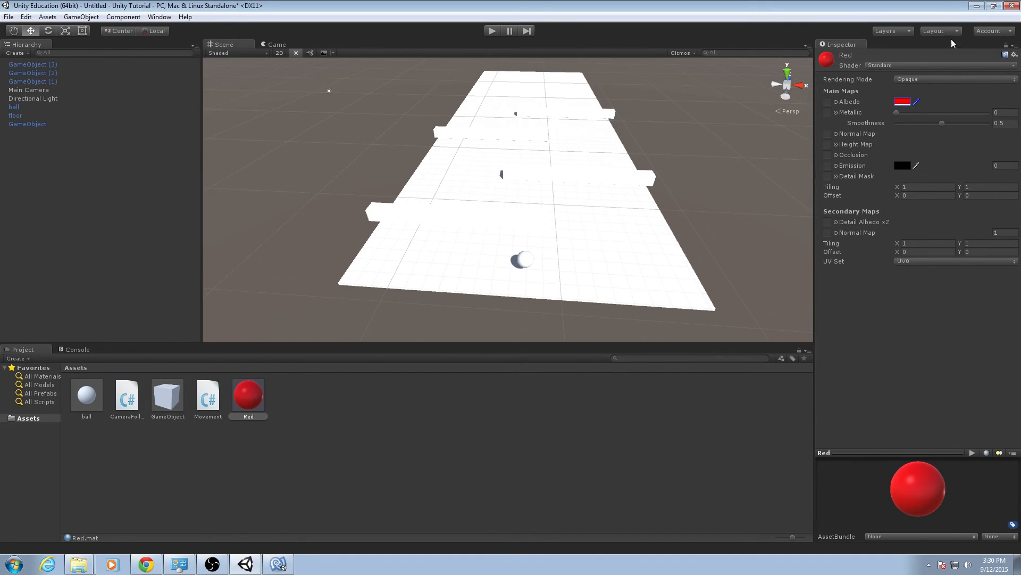
click(258, 412)
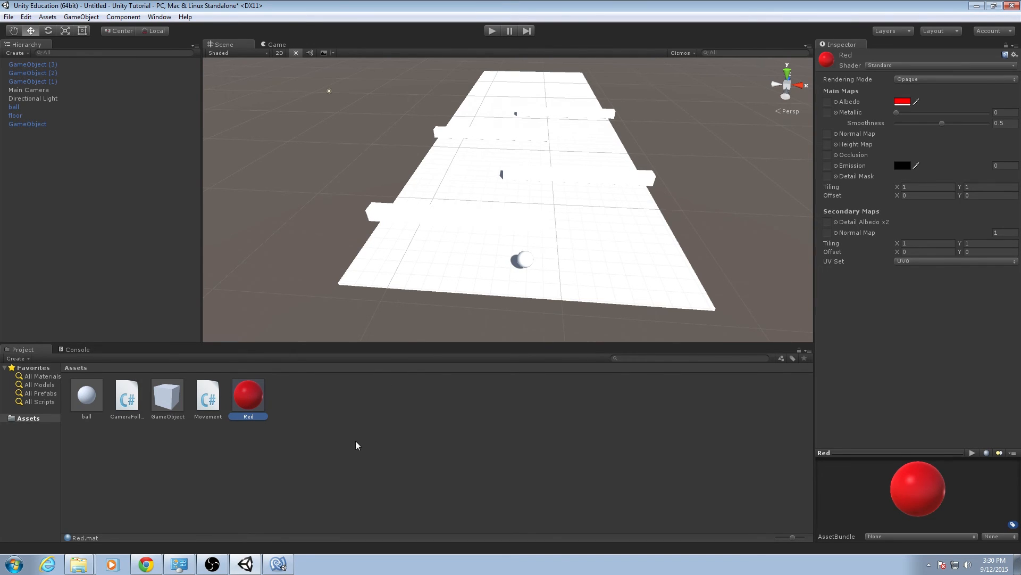
right_click(335, 406)
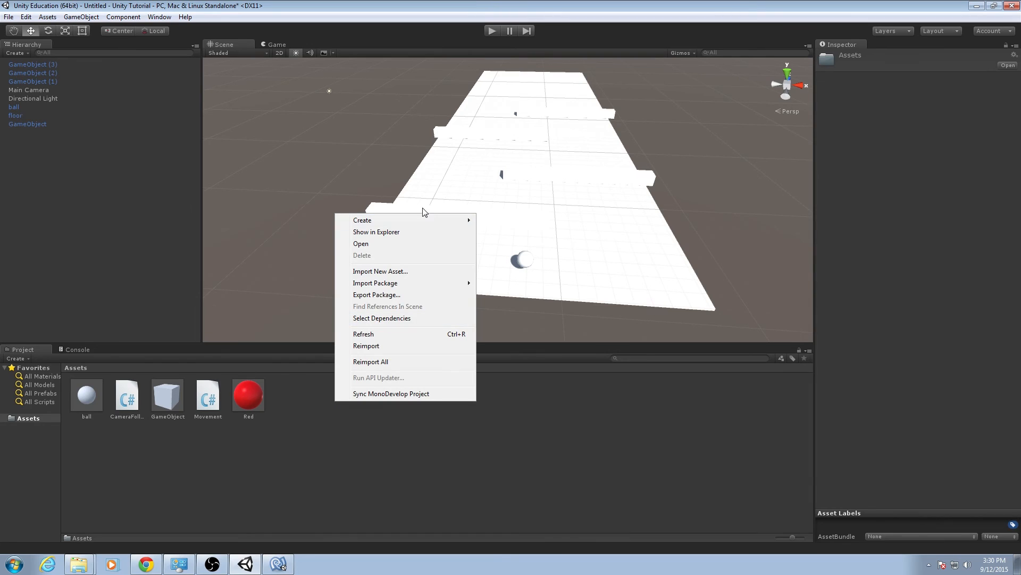
mouse_move(422, 219)
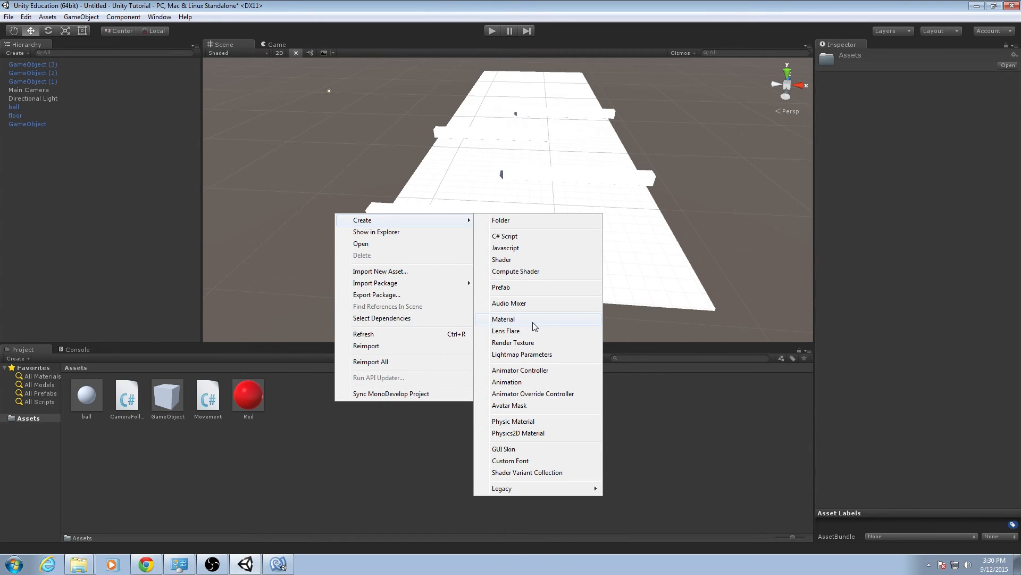
click(740, 423)
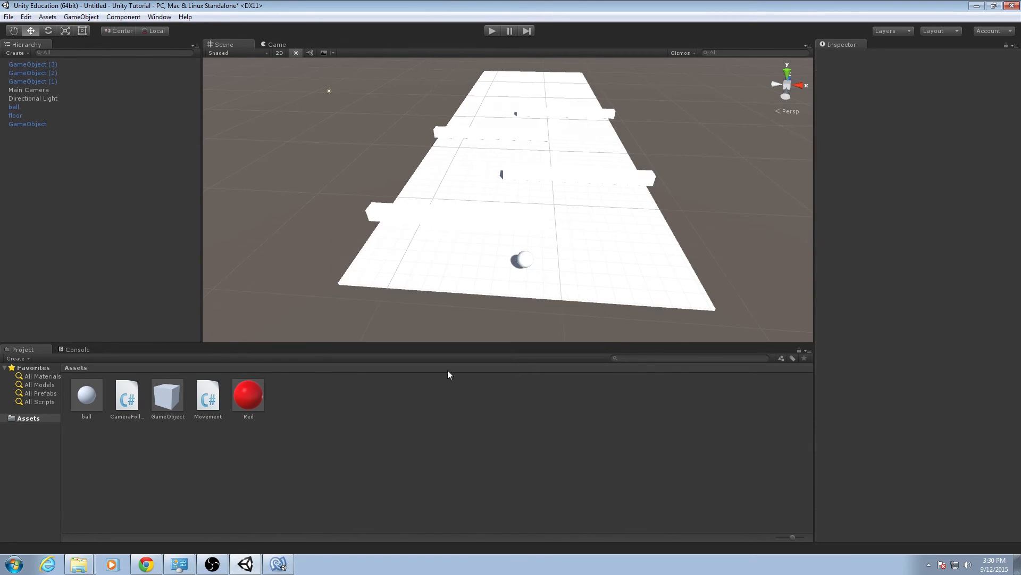
Assign the Red material to the floor as Element 0 of its Mesh Renderer.
click(264, 400)
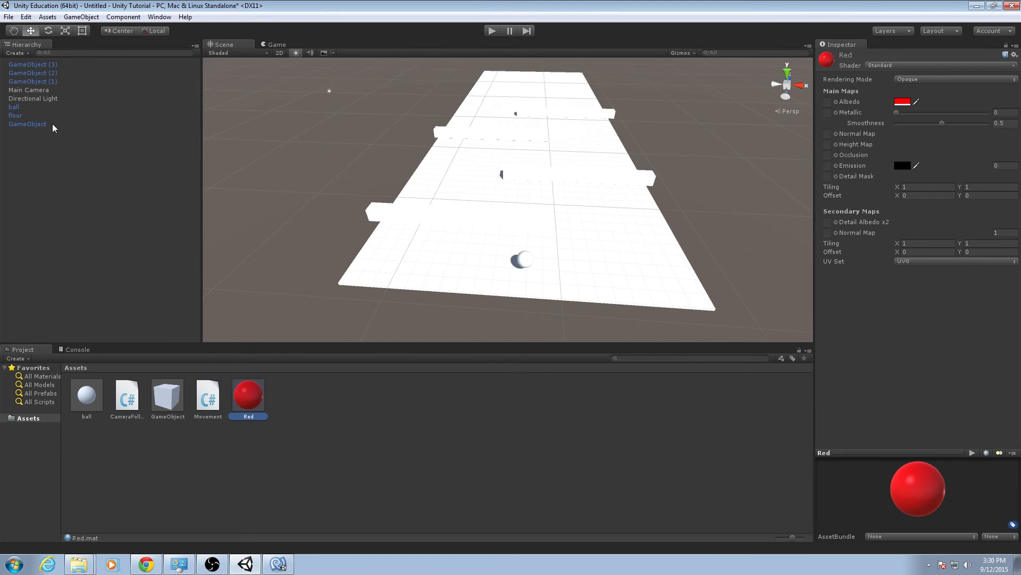
click(16, 116)
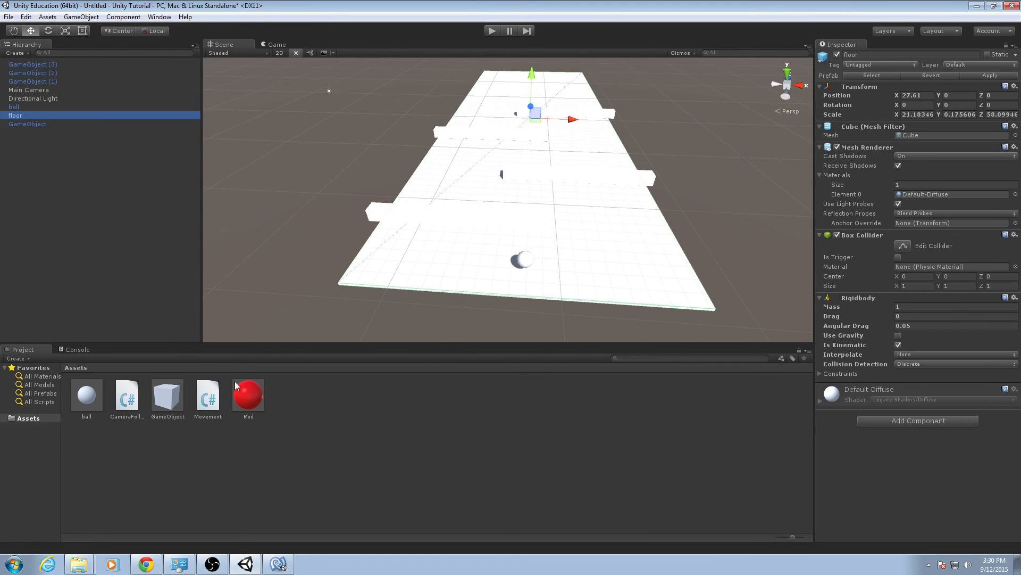
drag(254, 394, 907, 198)
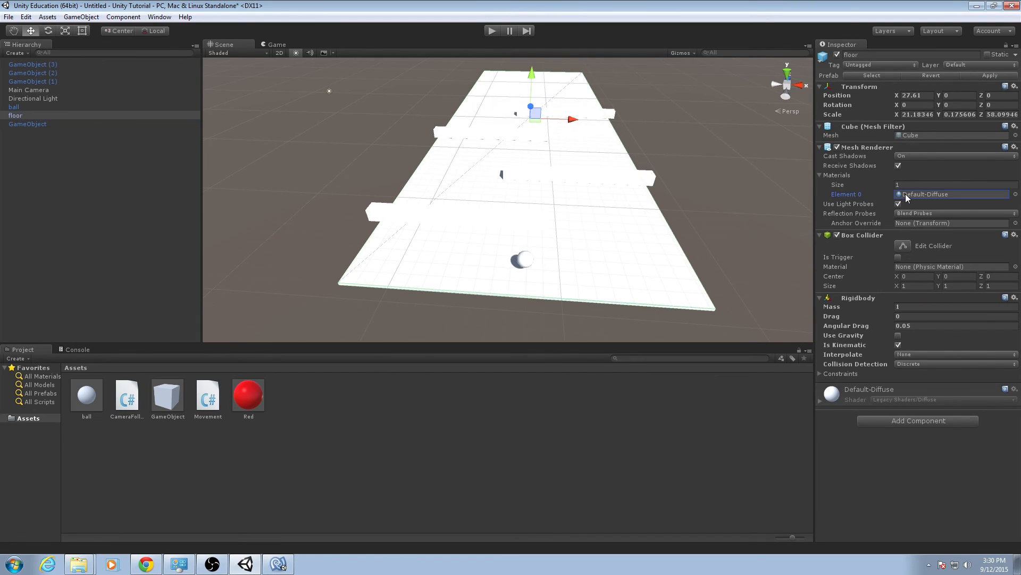
drag(249, 394, 904, 195)
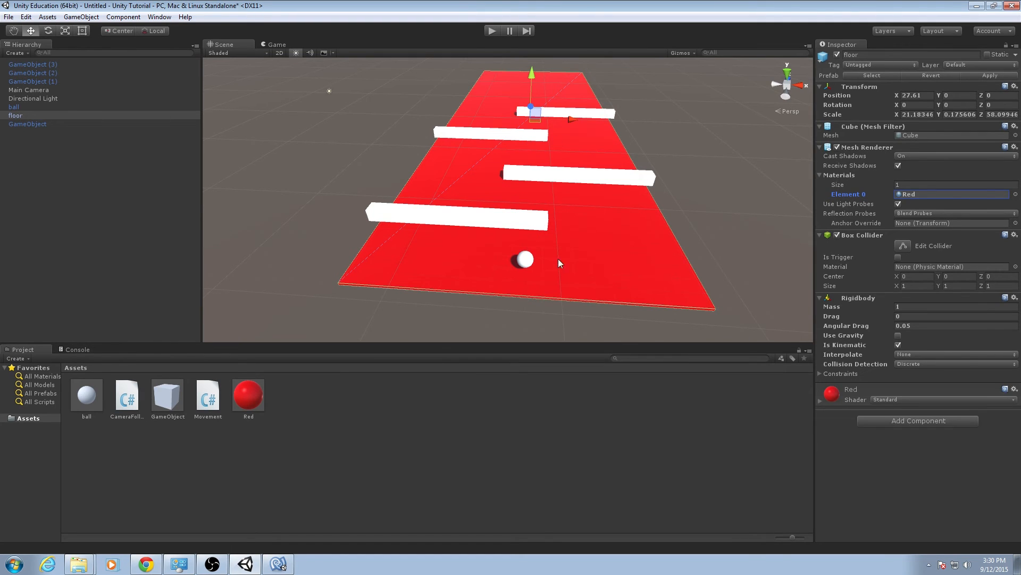
Shift the Red material's albedo hue slightly toward pink, to FF0024FF.
click(248, 395)
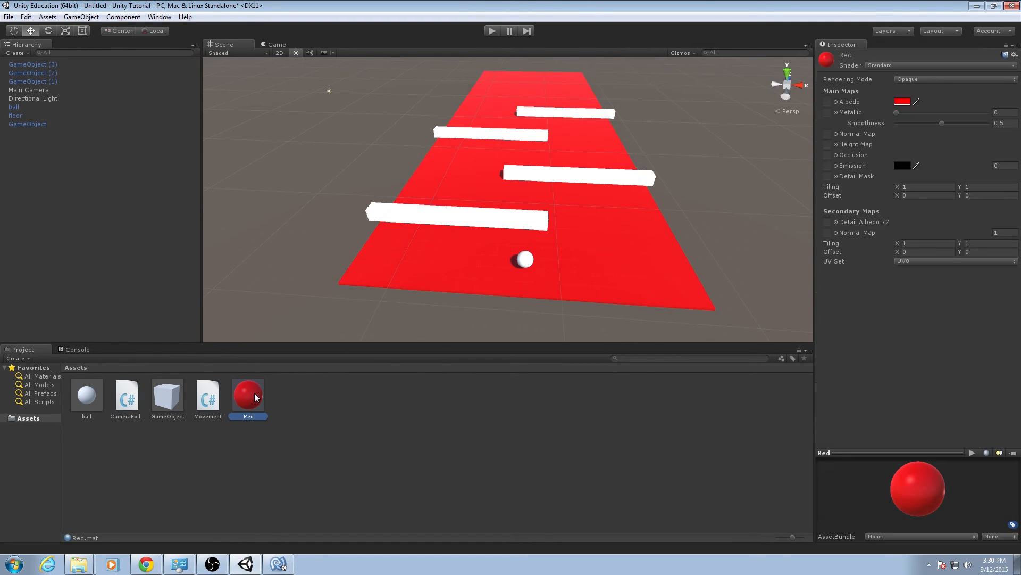
click(900, 102)
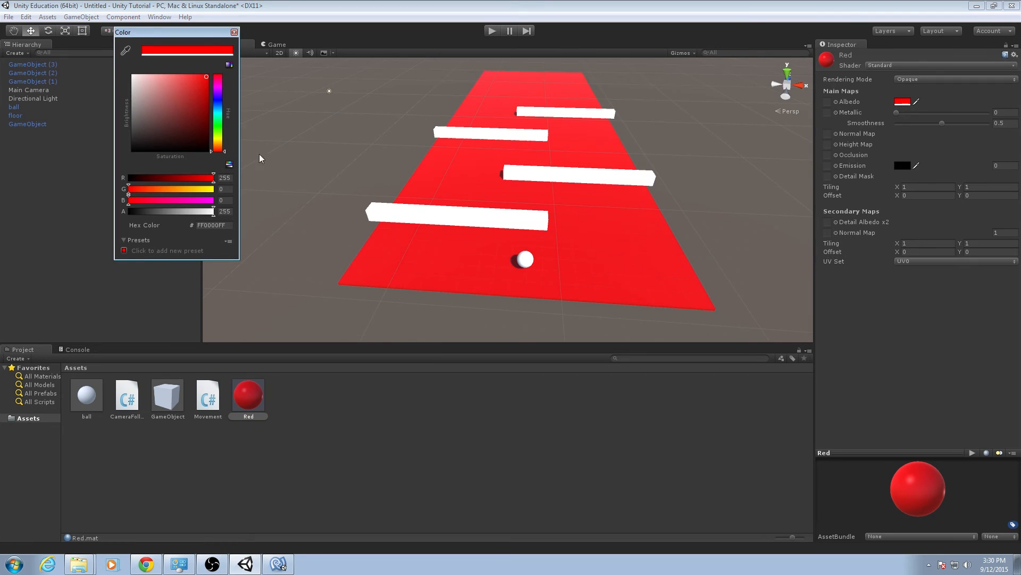
drag(222, 85, 222, 80)
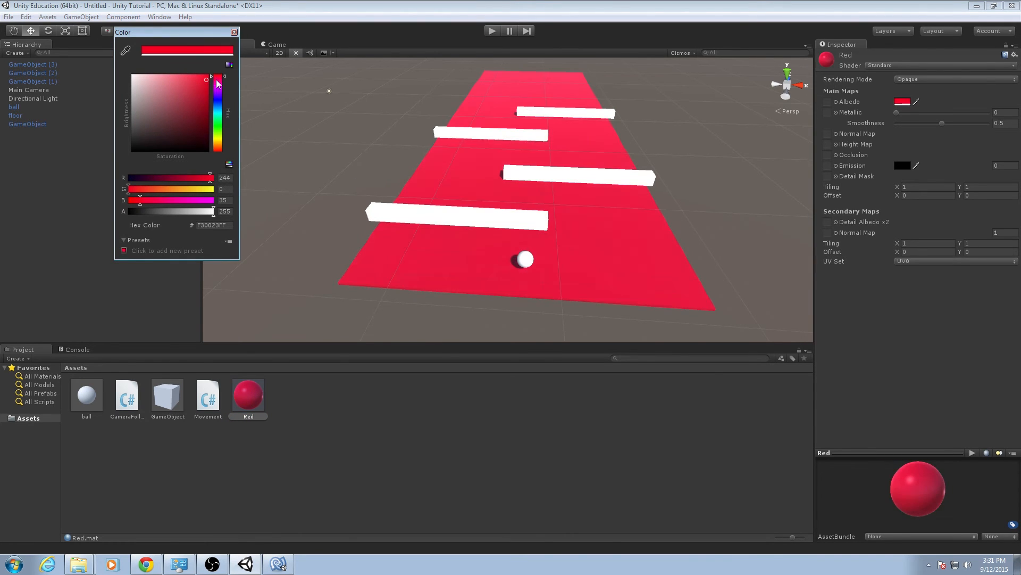
click(234, 33)
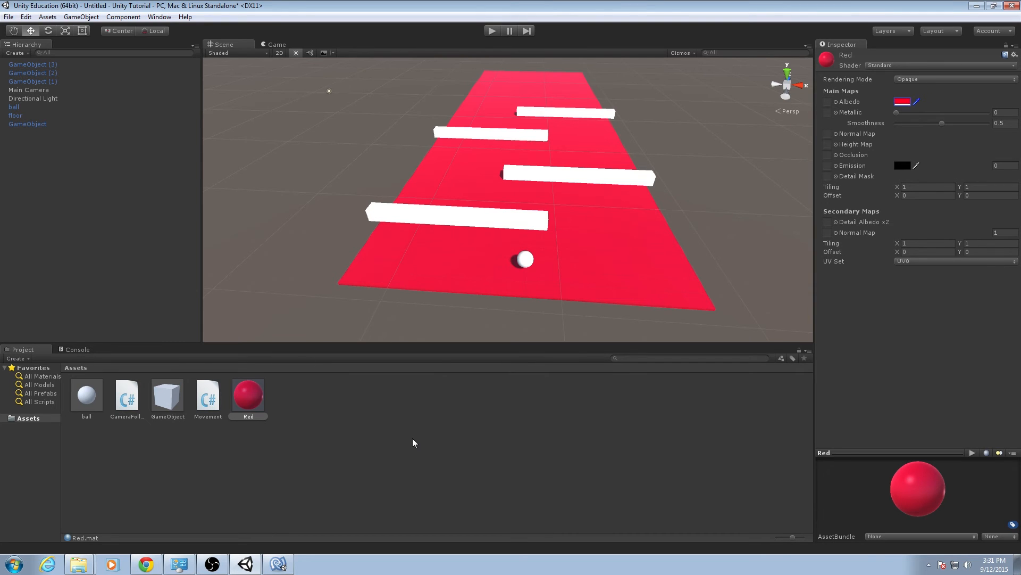
Inspect the floor's Mesh Renderer to check which material is assigned to Element 0.
alt+drag(579, 282, 579, 255)
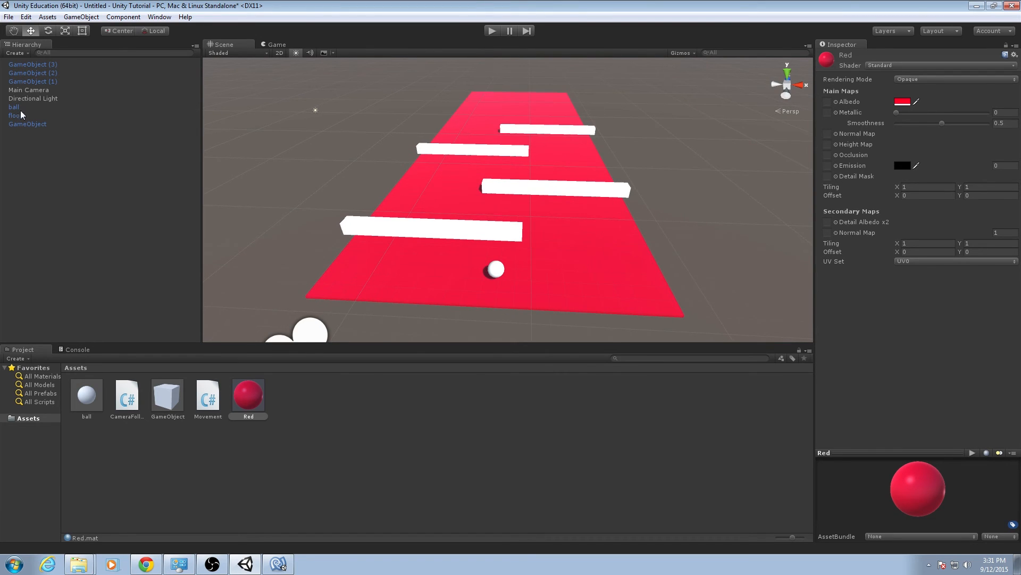
click(53, 82)
click(35, 115)
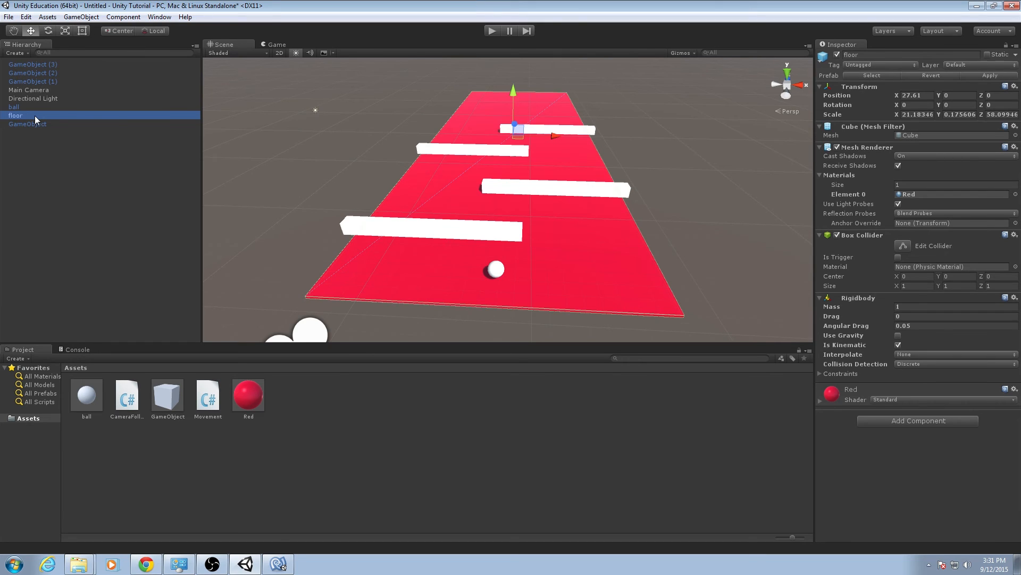
click(906, 195)
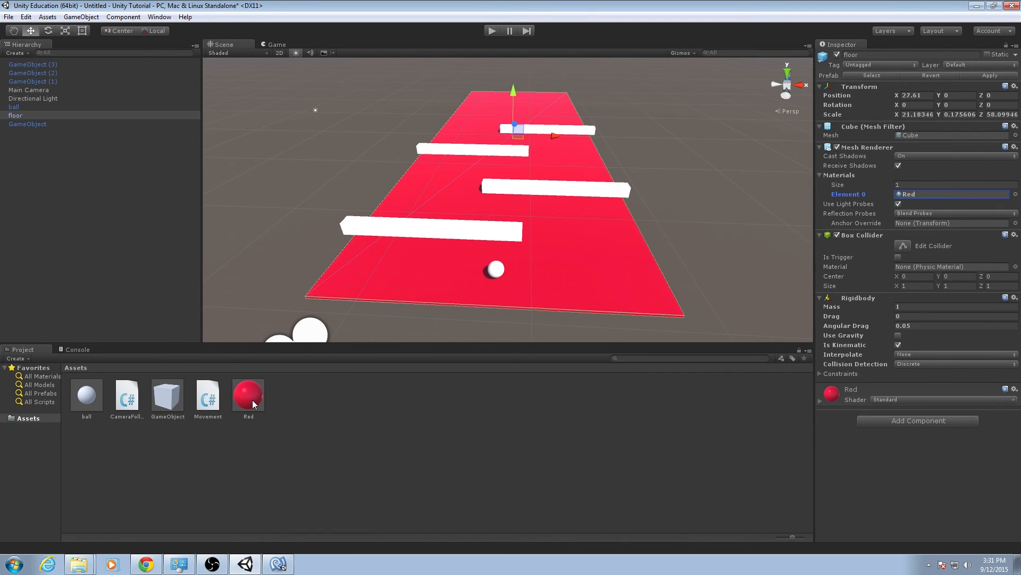
drag(252, 400, 334, 246)
Try a blue albedo, 008AFFFF, on the Red material and return its hue to a pinkish red, FF003AFF.
click(253, 394)
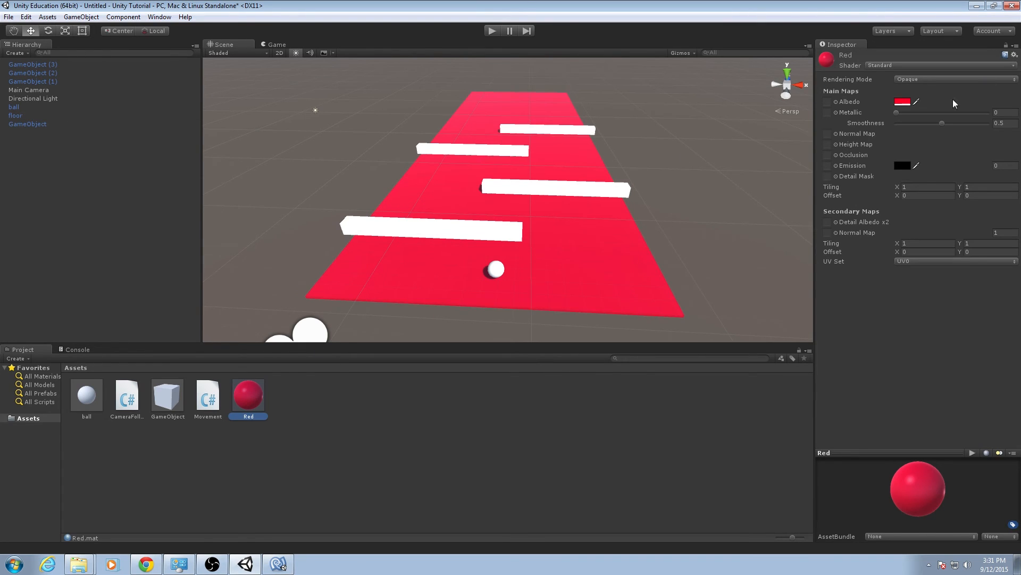
click(902, 101)
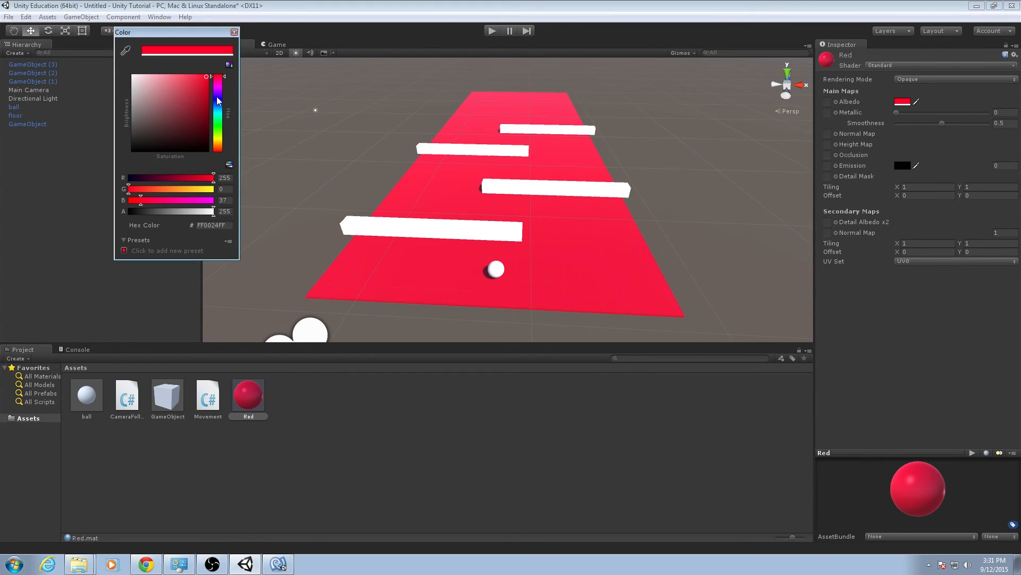
drag(218, 101, 219, 112)
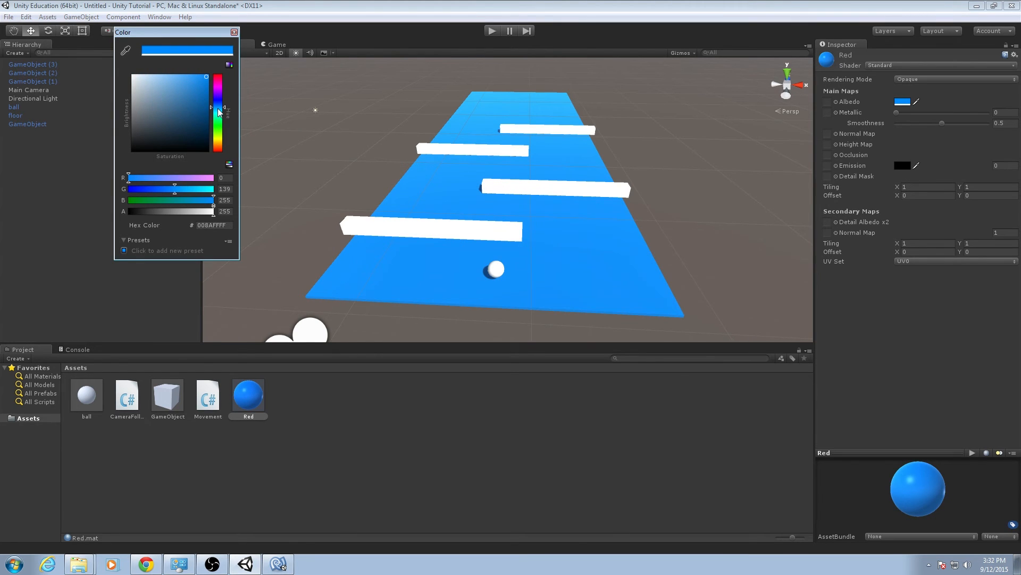
click(217, 80)
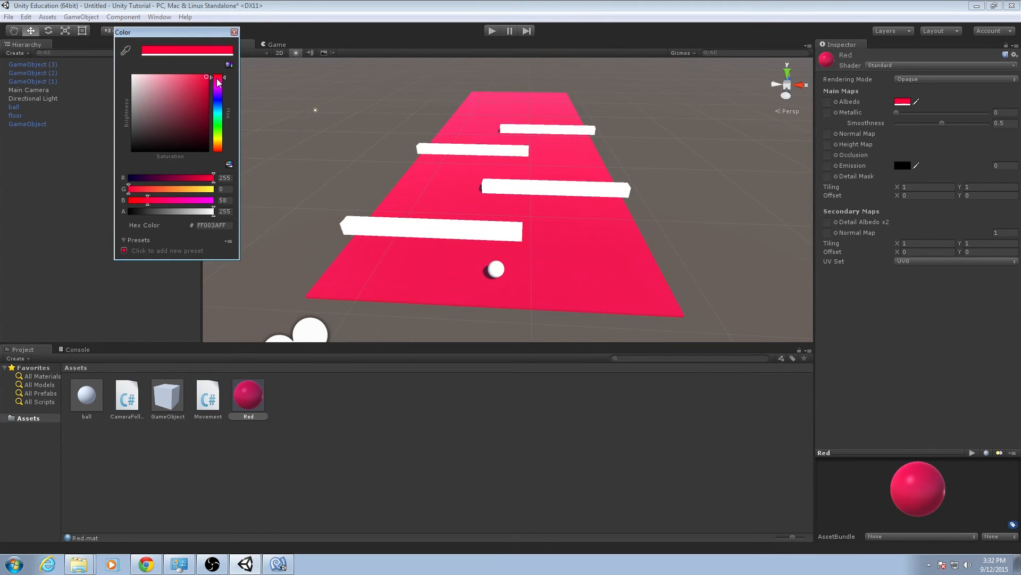
Settle the Red material's albedo on the pinkish red FF003AFF, leave its name as Red and deselect it.
drag(217, 79, 217, 78)
click(219, 79)
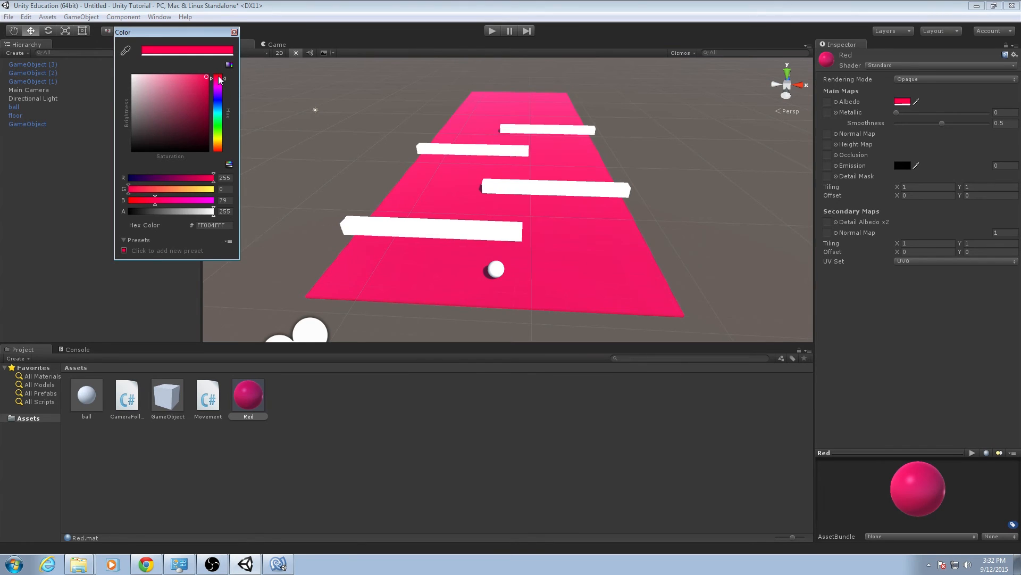
click(234, 32)
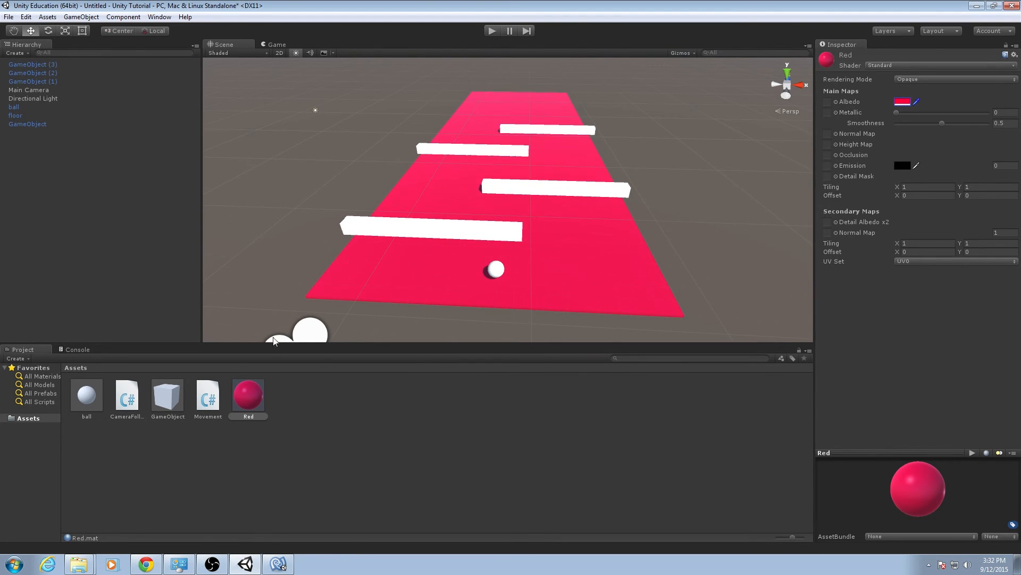
click(260, 407)
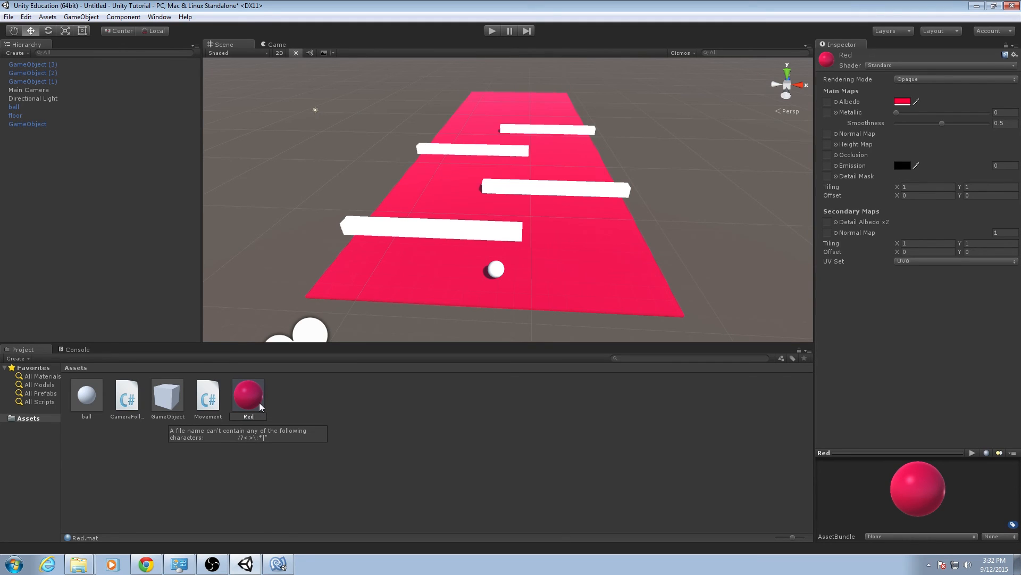
key(Return)
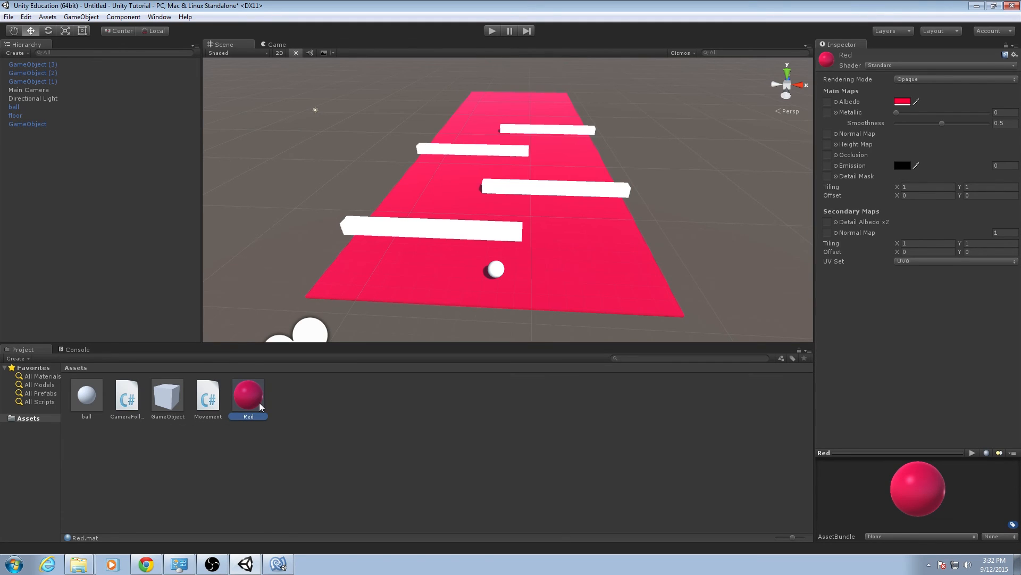
click(275, 407)
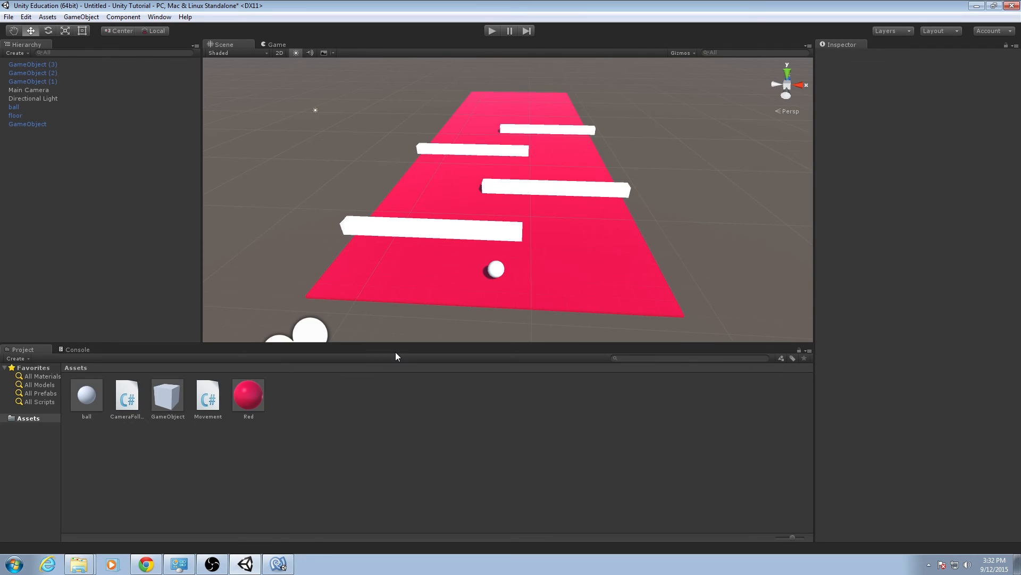
Play-test the scene by steering the ball around the four walls to the floor's end, and stop the game.
click(498, 30)
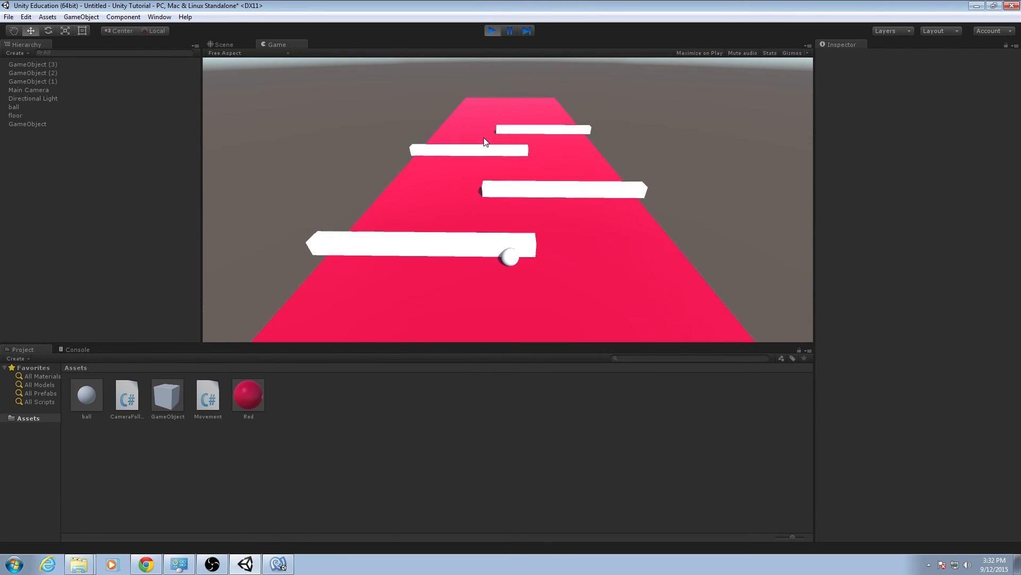
key(Right)
key(Left)
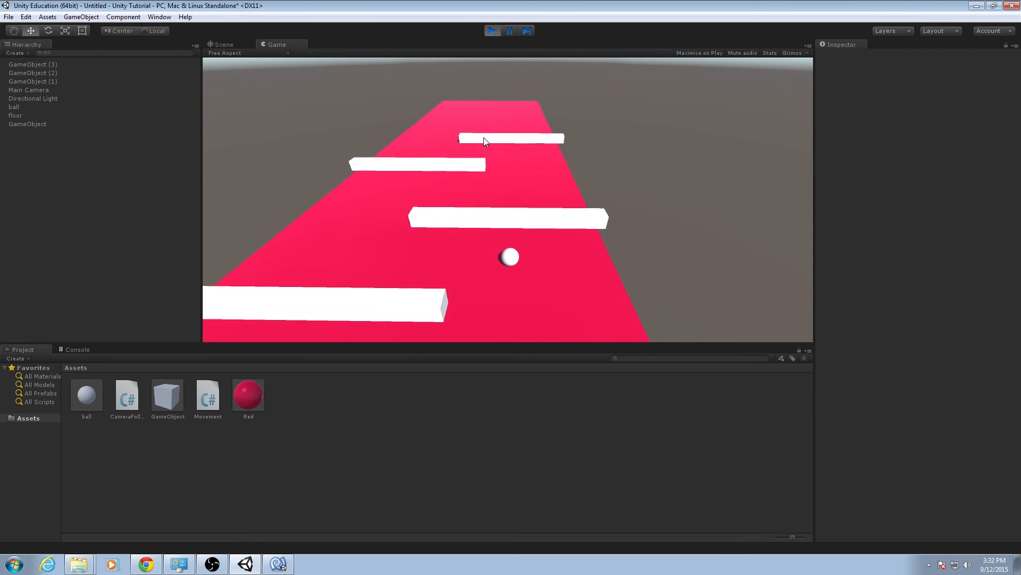
key(Right)
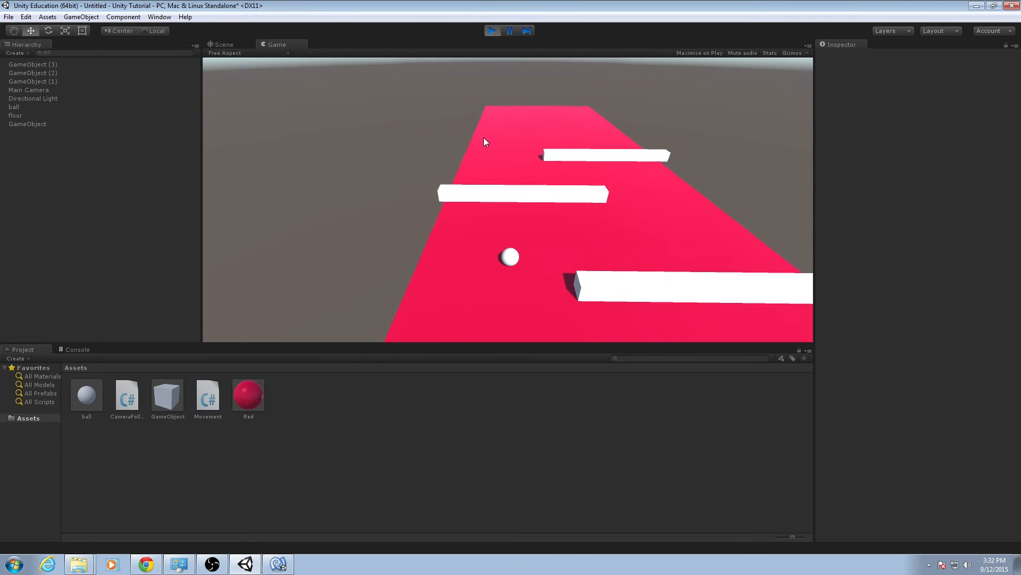
key(Left)
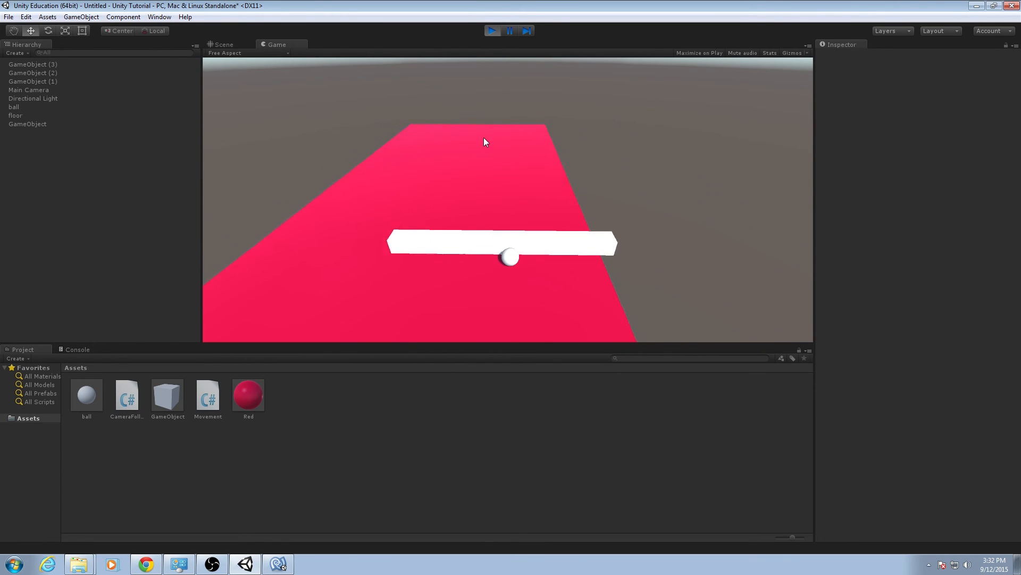
key(Right)
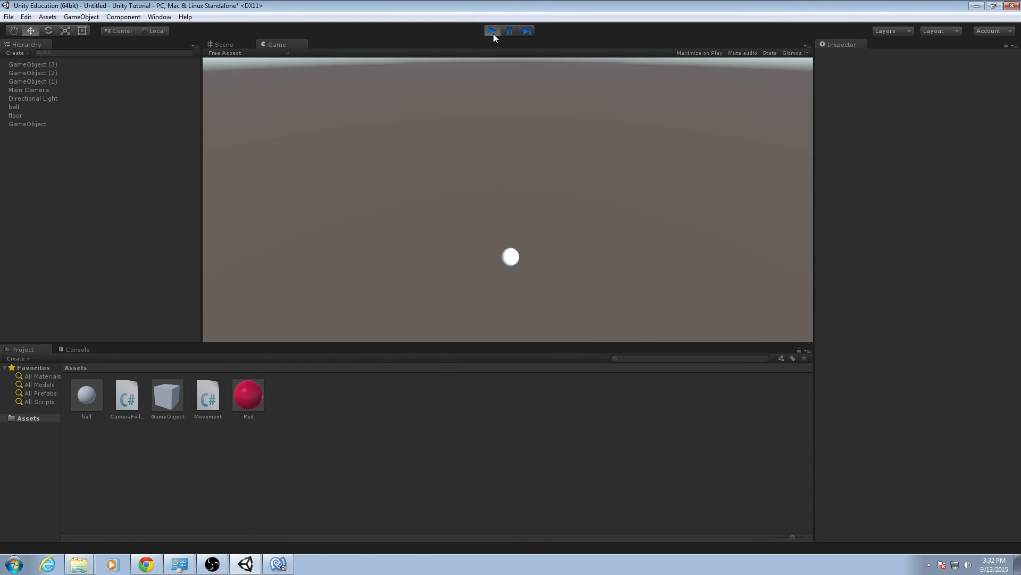
click(493, 33)
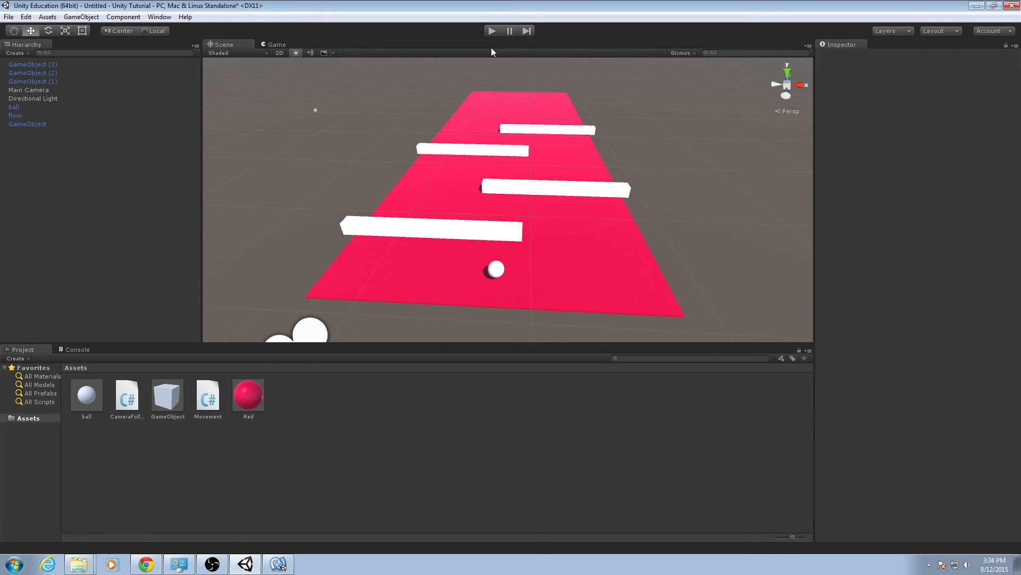
Duplicate the farthest wall, GameObject (3), and move the copy down the floor to about X 27.8, Z 10.08.
alt+drag(670, 166, 440, 172)
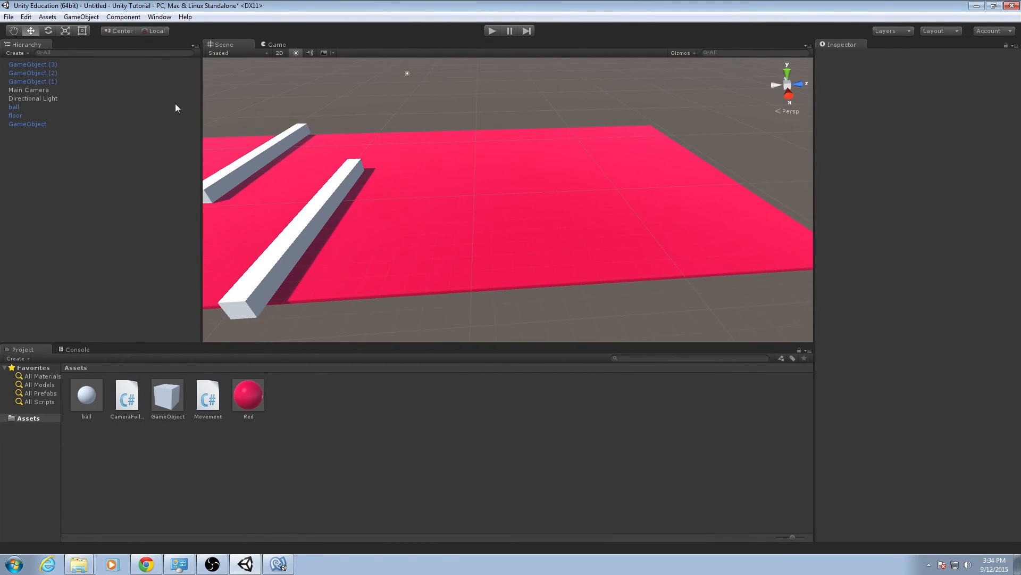
click(47, 82)
click(54, 64)
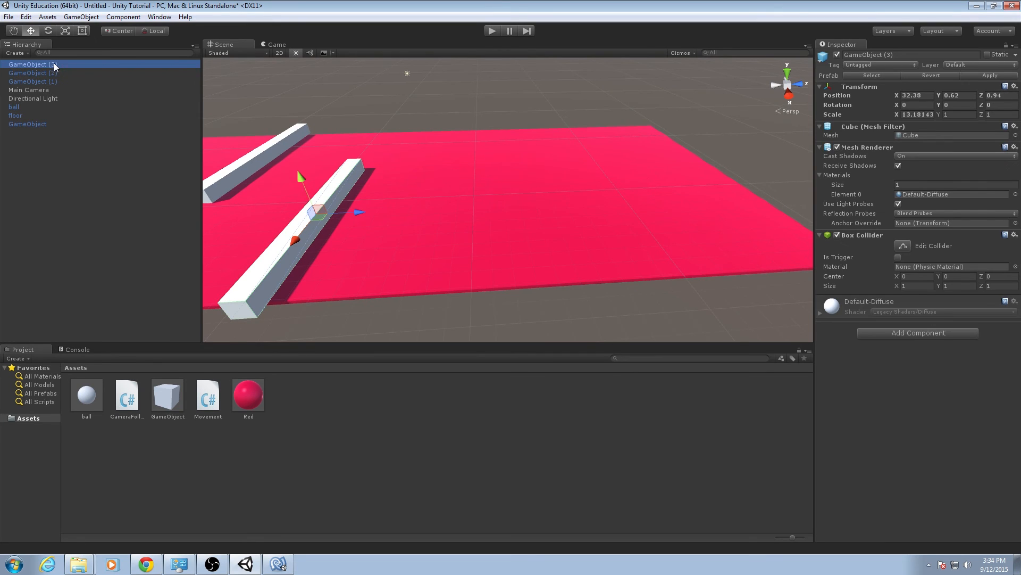
right_click(54, 65)
click(85, 111)
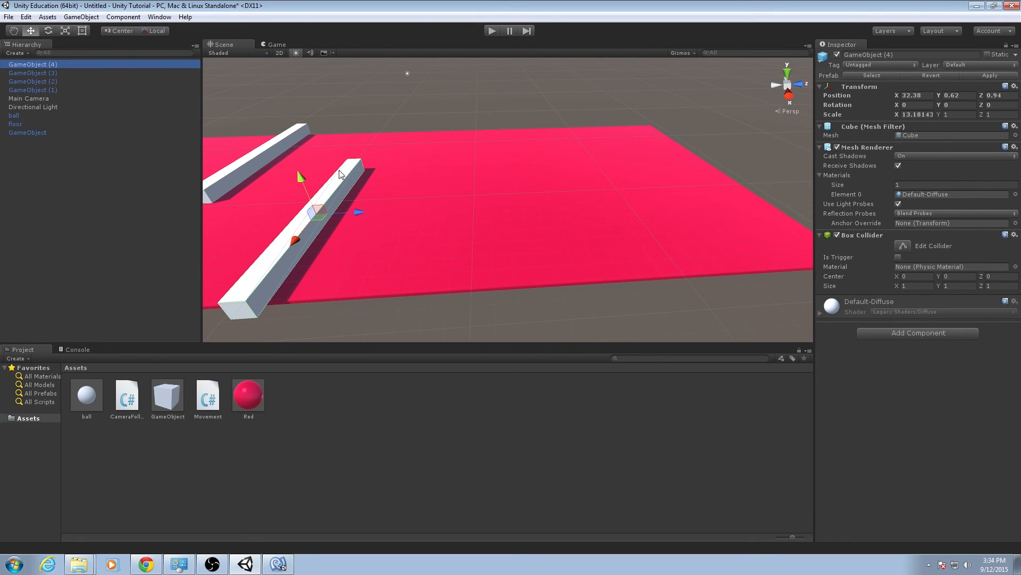
drag(356, 211, 619, 250)
Scale the duplicated wall into a wide slab, about 7.41 in X and 15.74 in Z.
key(r)
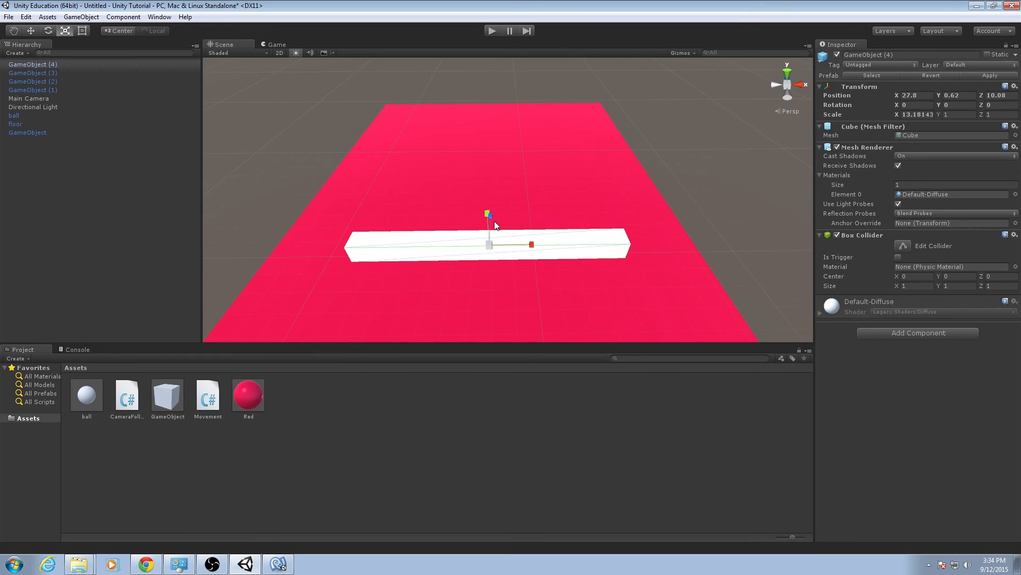
drag(485, 214, 474, 320)
drag(531, 245, 509, 249)
alt+drag(596, 253, 365, 240)
Try a freehand rotation of the slab and reset its X, Y and Z rotation to 0.
key(e)
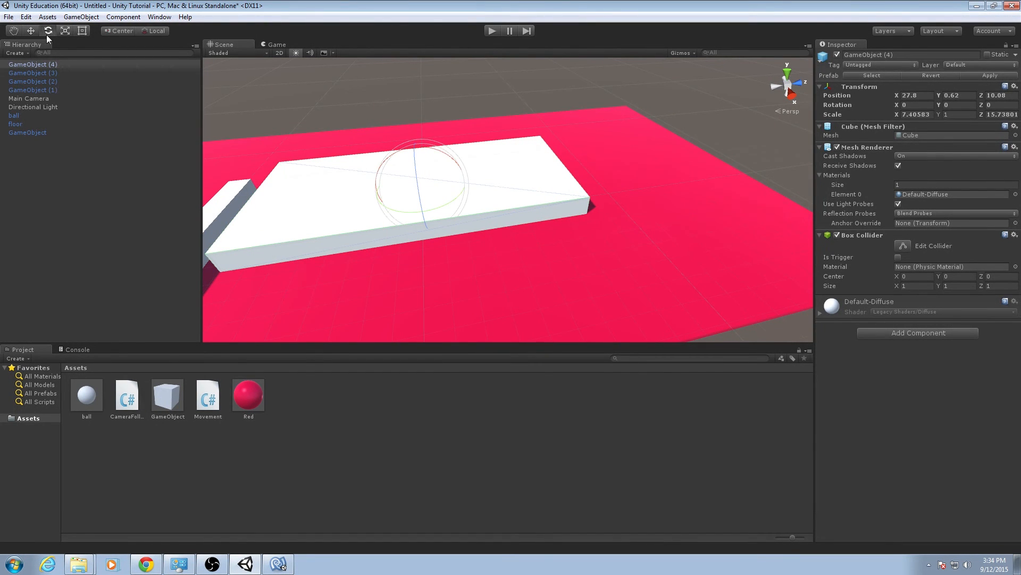
drag(381, 169, 573, 280)
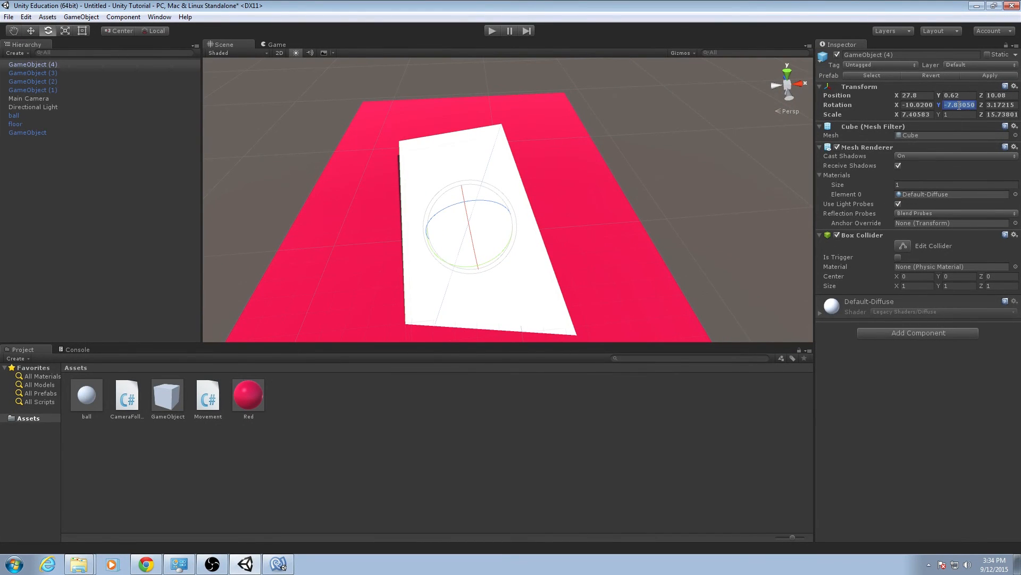
text(0)
key(shift+Tab)
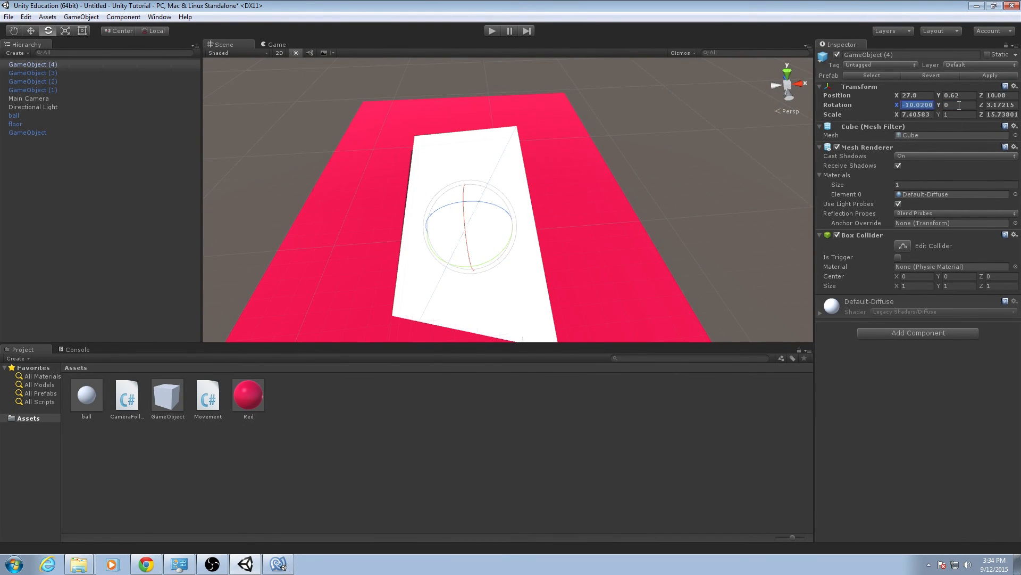
text(0)
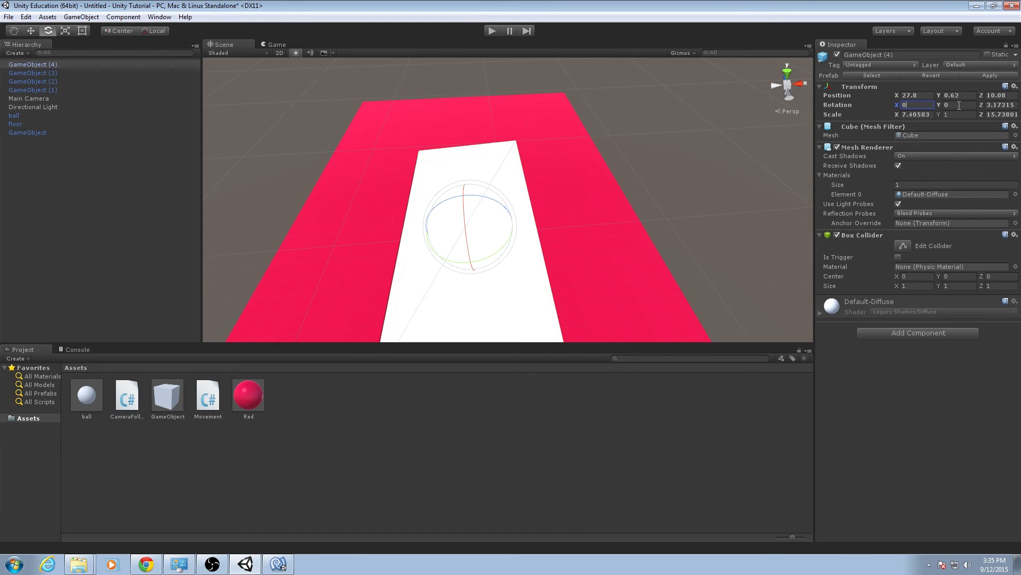
key(Tab)
text(0)
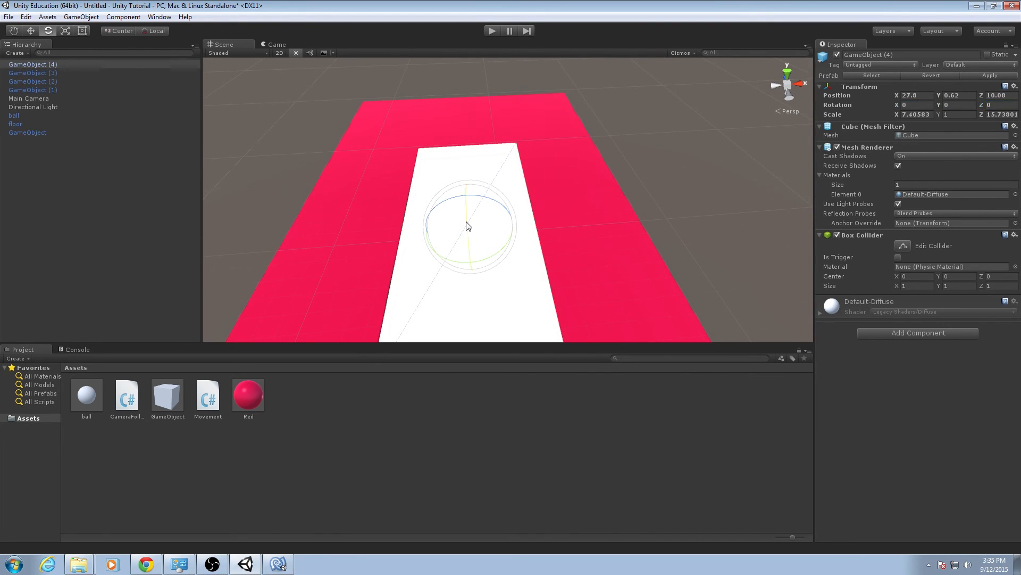
Tilt the slab into a ramp at about -11.17° around X and move it to about Y 0.47, Z 13.57.
drag(467, 226, 468, 245)
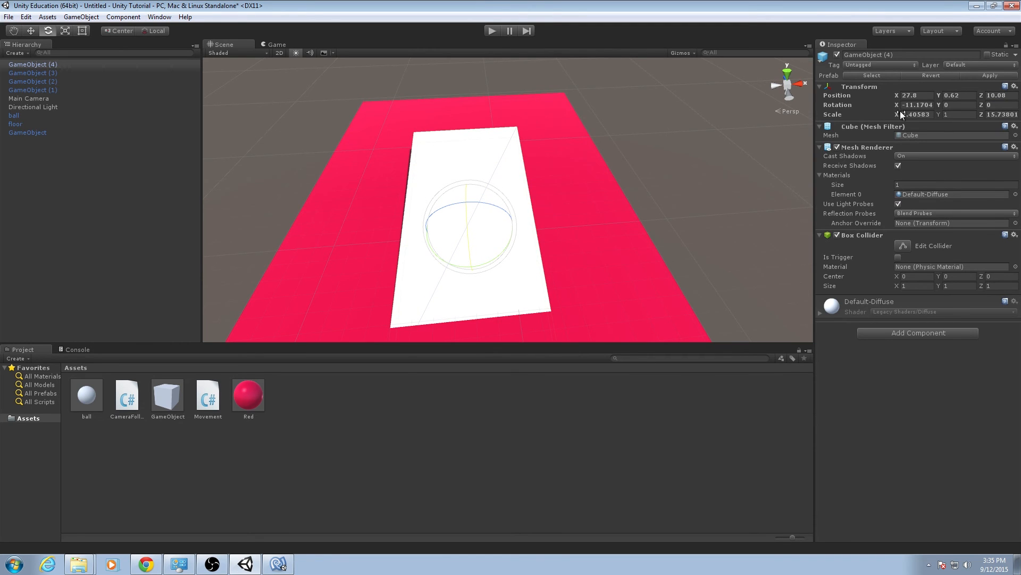
alt+drag(714, 179, 964, 154)
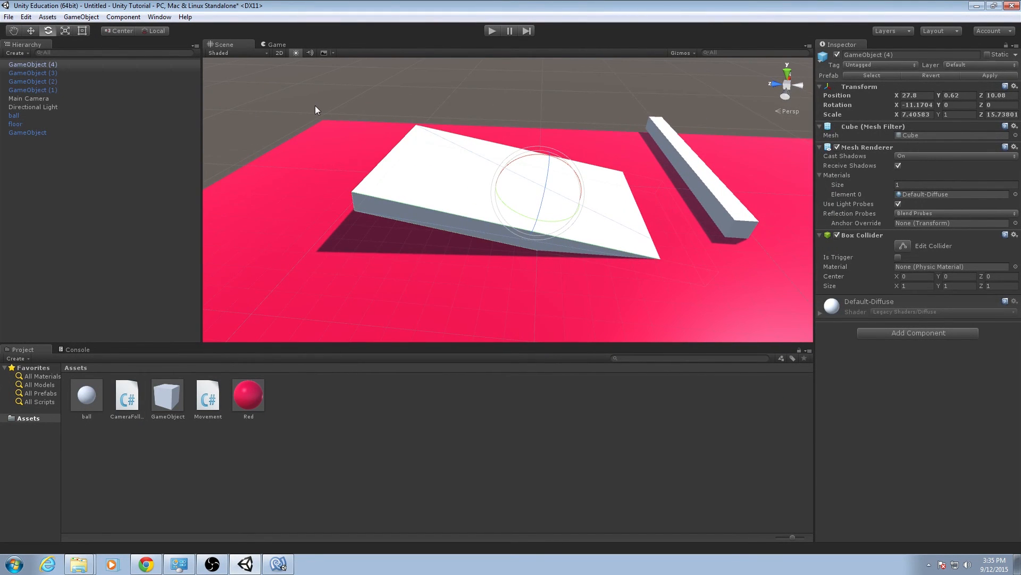
key(w)
drag(489, 189, 529, 128)
Thicken the ramp to about 2.7 in Y scale and sink it into the floor at about Y -0.19, Z 13.7.
key(r)
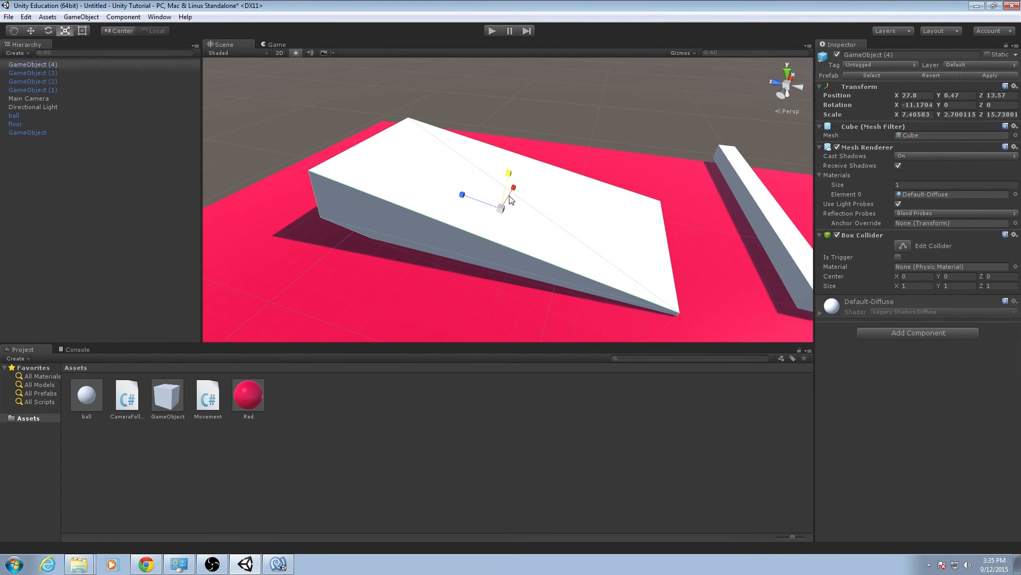
key(w)
drag(506, 180, 360, 222)
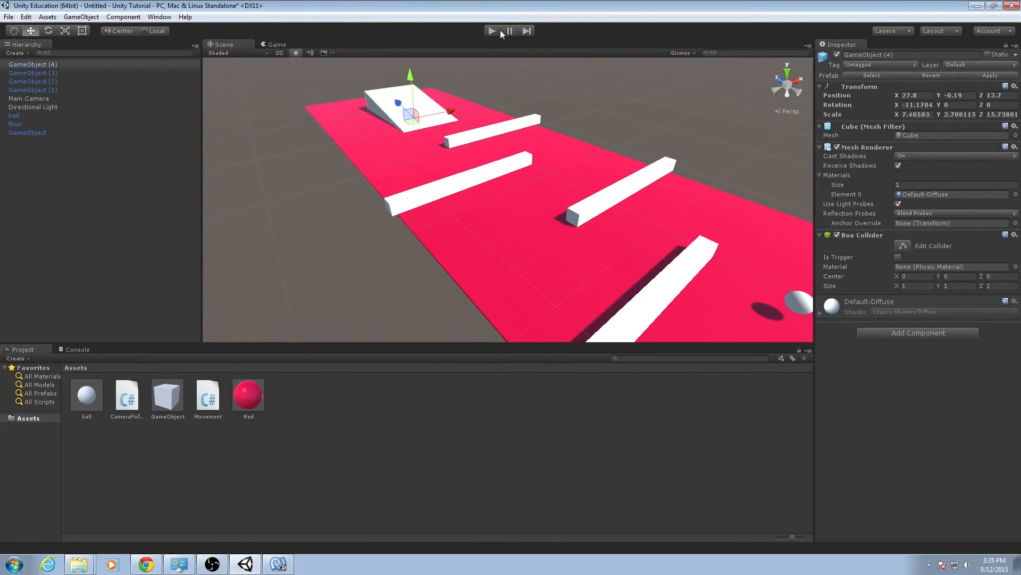
Play-test the course by steering the ball past the walls to the ramp, and stop the game.
click(499, 30)
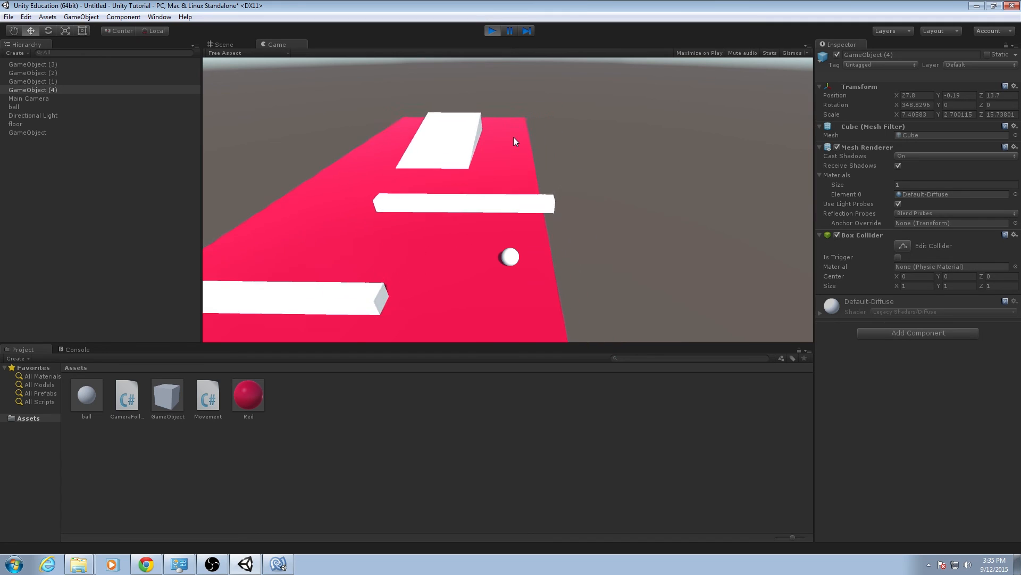
key(Down)
key(Left)
key(Up)
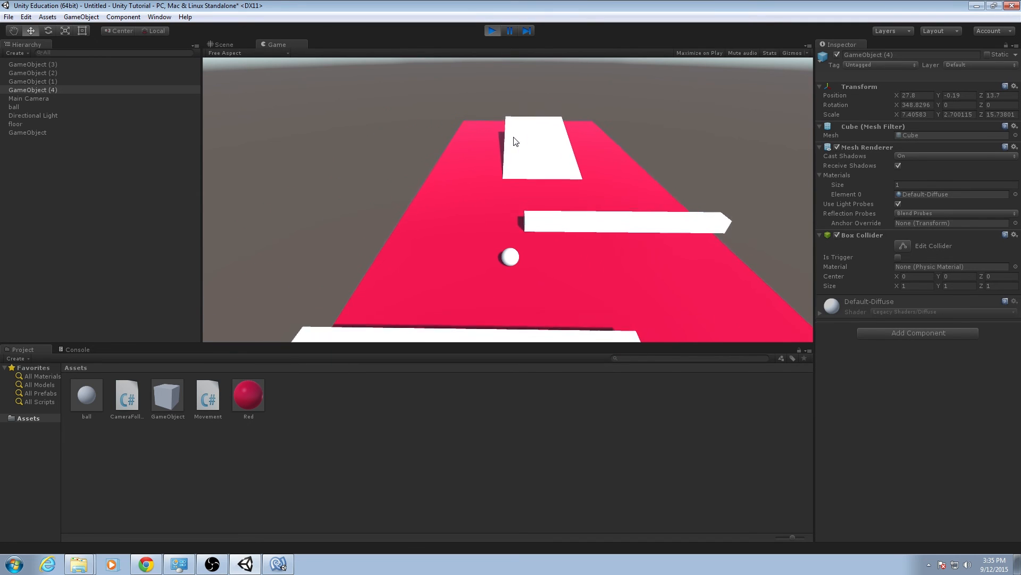
key(Right)
key(Left)
key(Up)
key(Right)
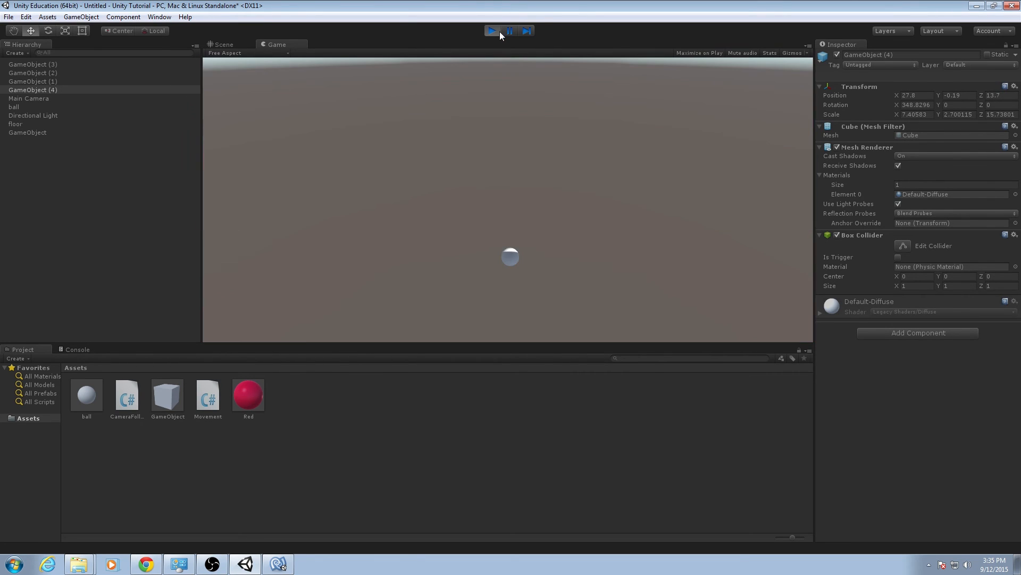
click(493, 31)
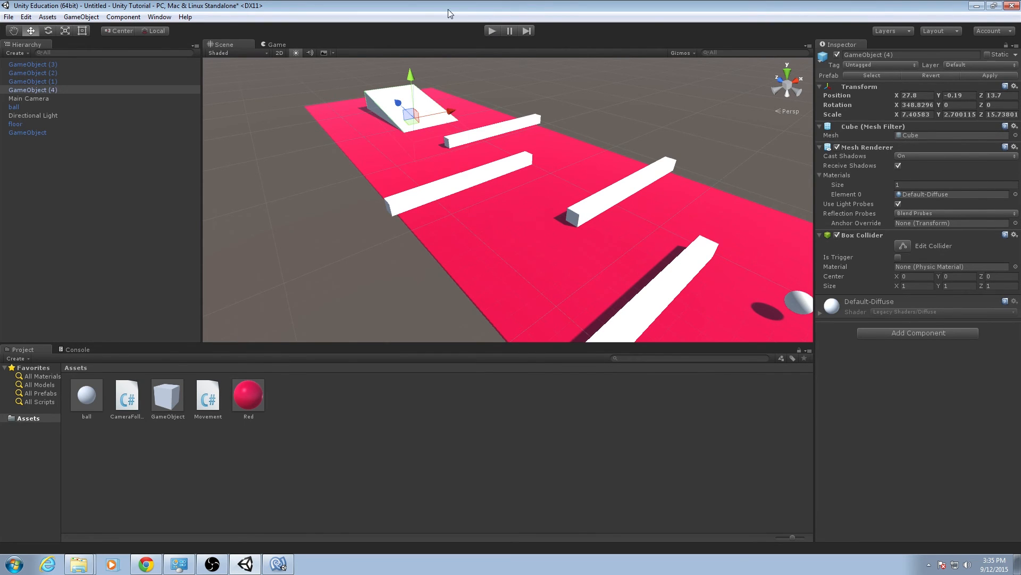
Examine the ramp's fit against the floor from several angles, along with its X rotation value and the course layout.
right_drag(387, 127, 485, 137)
key(a)
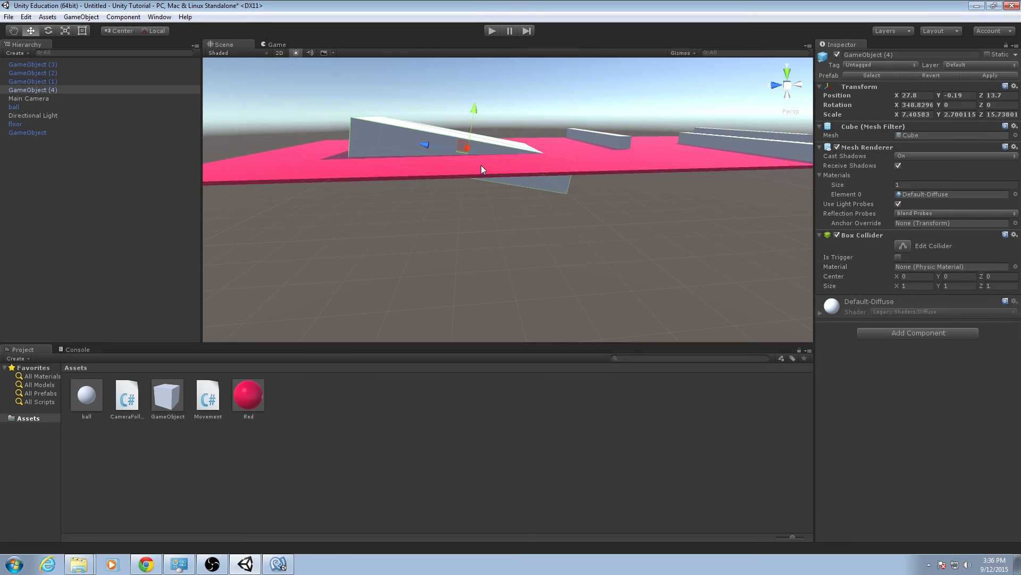
alt+drag(501, 166, 468, 170)
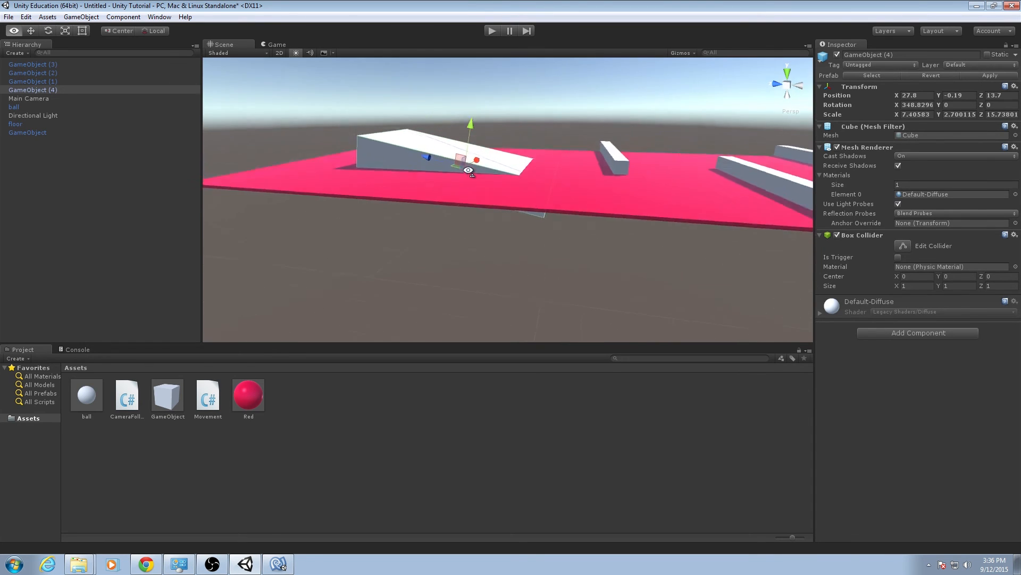
right_drag(468, 170, 482, 205)
key(w)
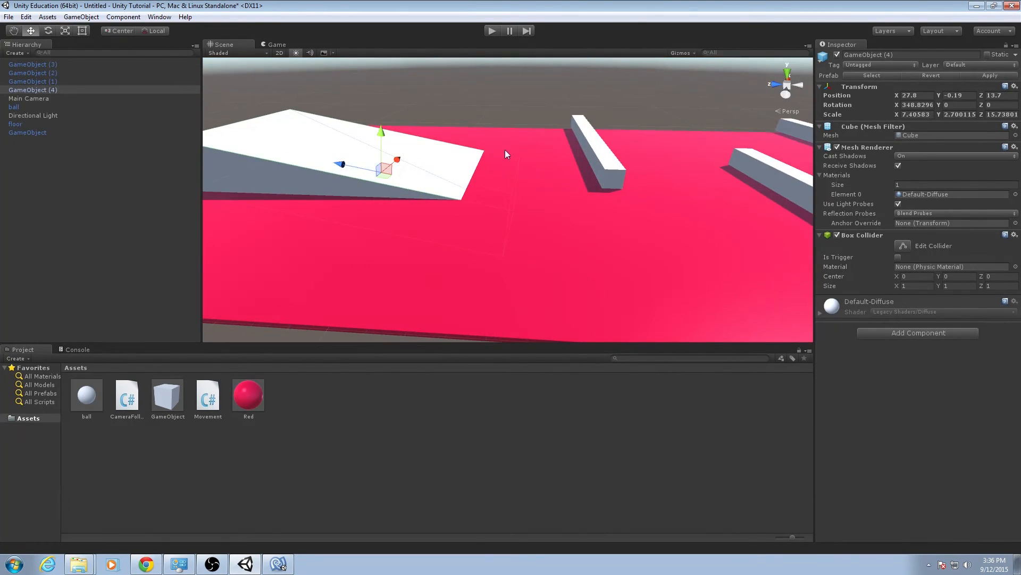
key(d)
right_drag(505, 149, 422, 169)
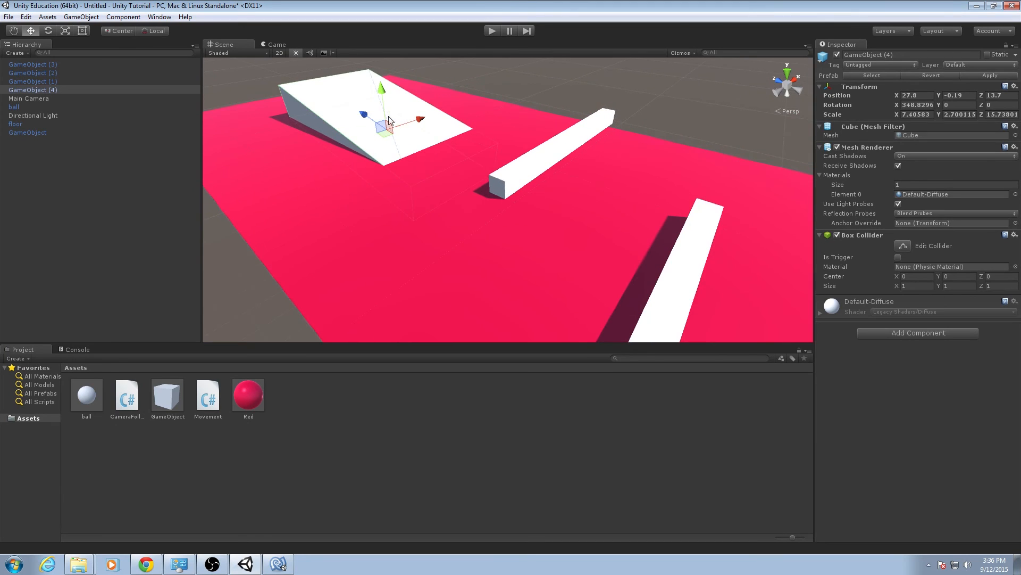
right_drag(390, 120, 459, 122)
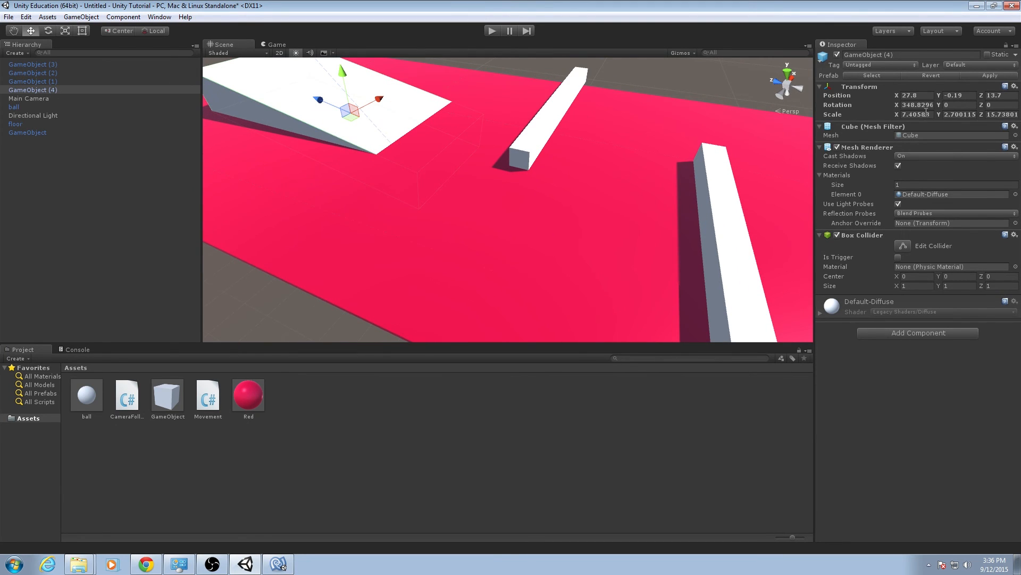
click(952, 106)
right_drag(788, 142, 637, 137)
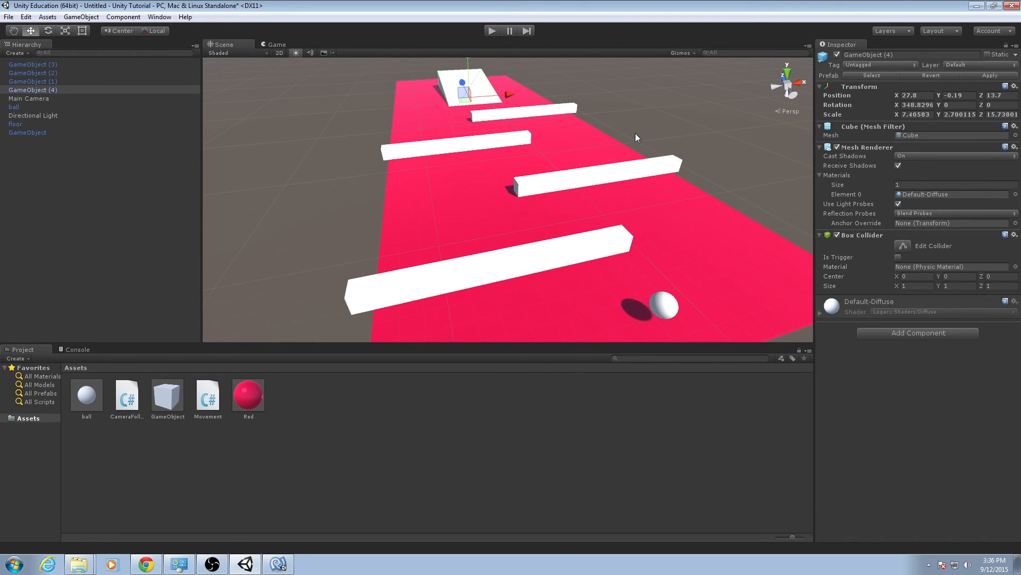
Duplicate the ramp, GameObject (4), at its current position.
right_drag(617, 113, 446, 165)
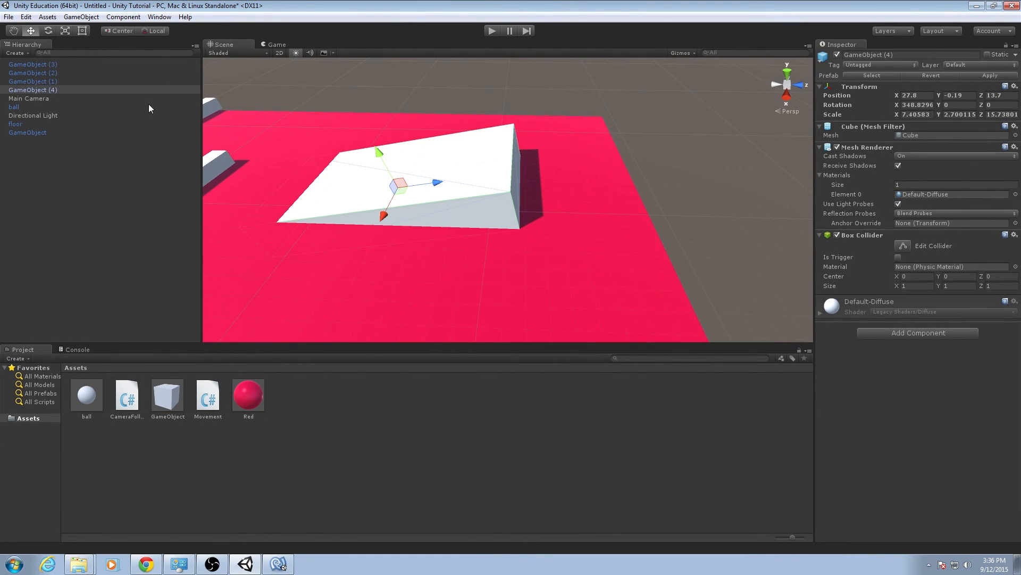
right_click(121, 94)
click(152, 139)
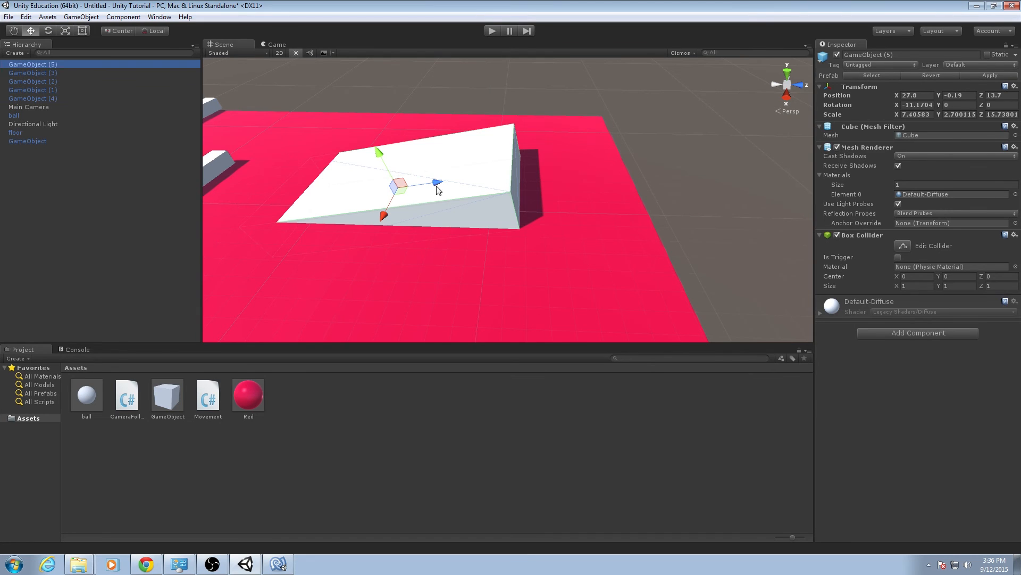
Move the duplicated ramp past the floor's far end to about Y 4.17, Z 35.8 and set its X rotation to 0.
drag(437, 182, 752, 137)
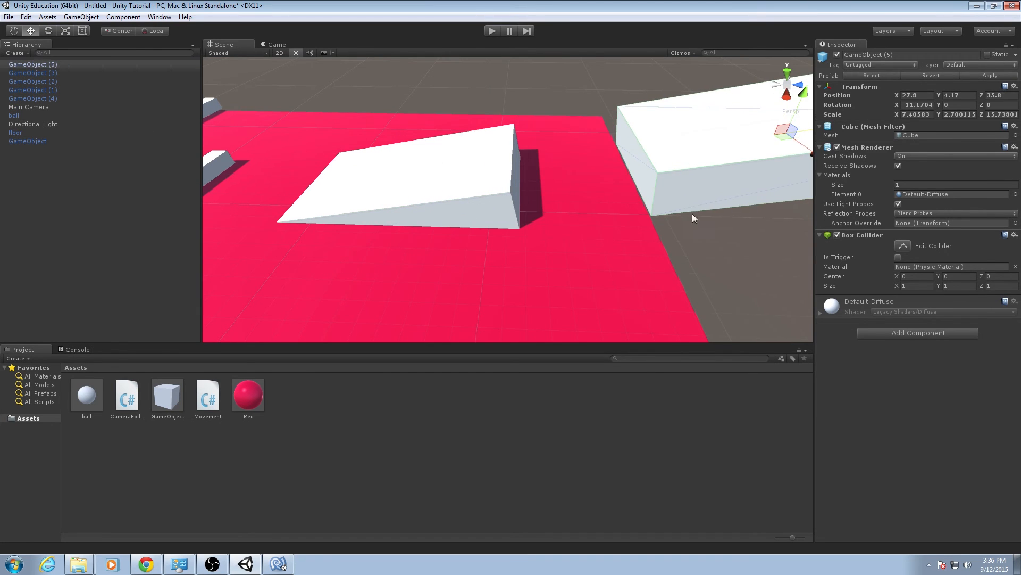
key(d)
right_drag(692, 213, 682, 201)
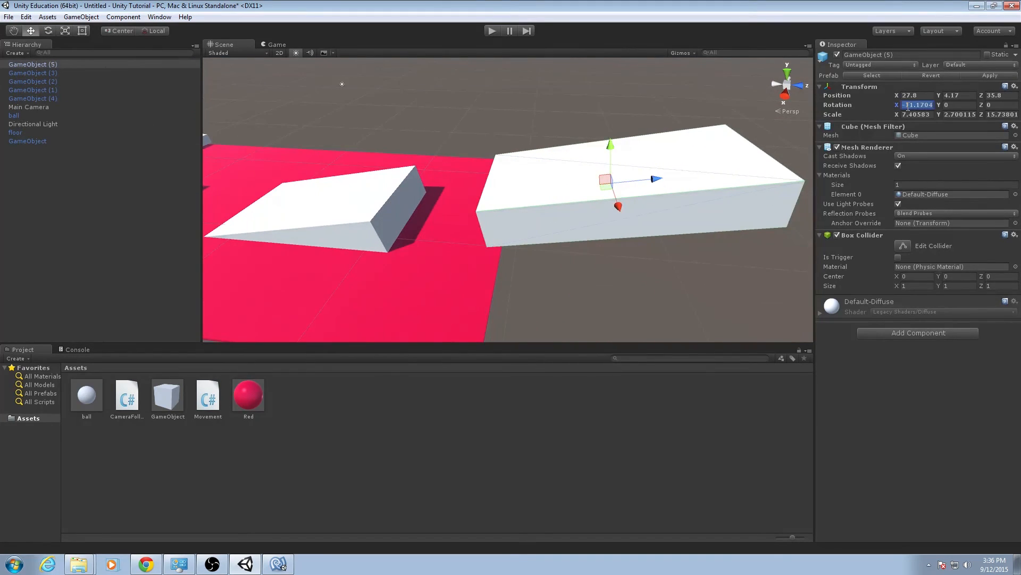
text(0)
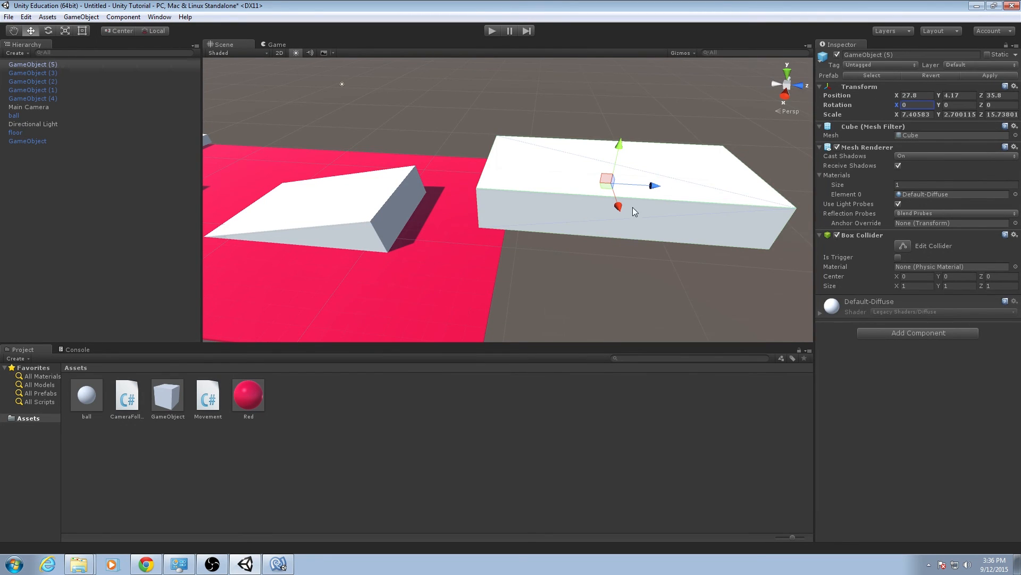
Lower the flat block to about Y 1.56 and slide it slightly closer to the ramp as a landing platform.
right_drag(633, 207, 646, 142)
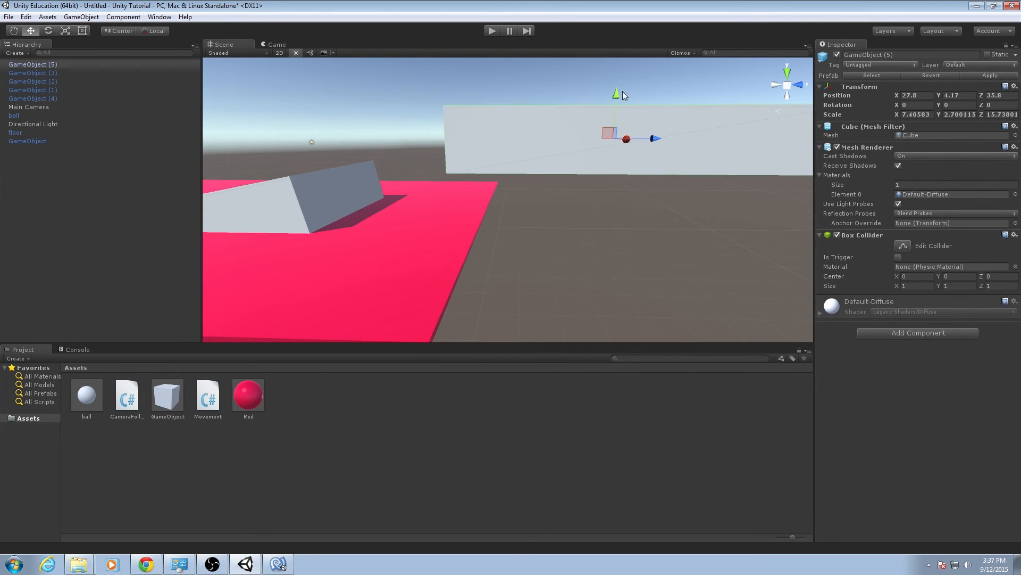
drag(622, 92, 618, 121)
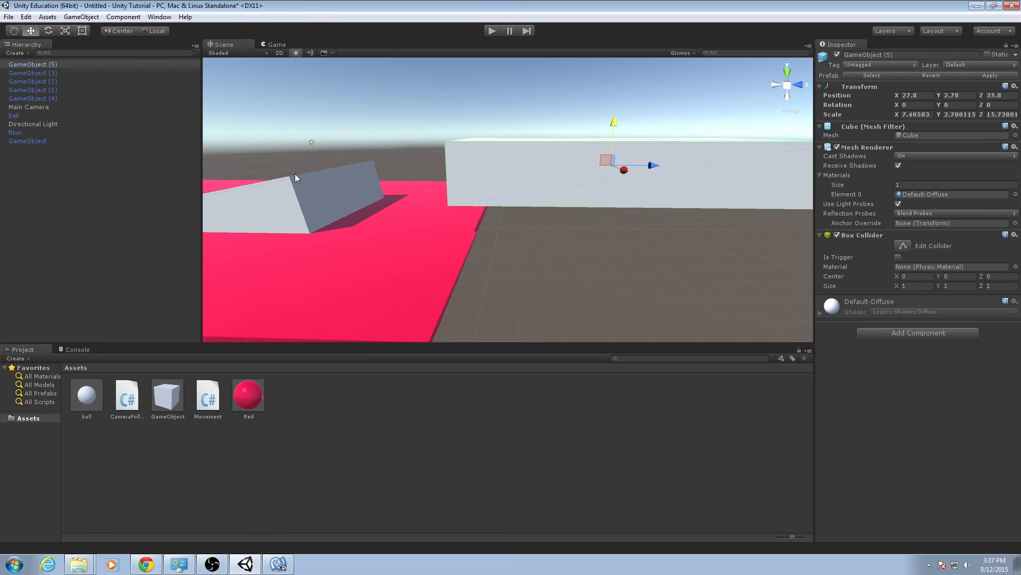
right_click(77, 63)
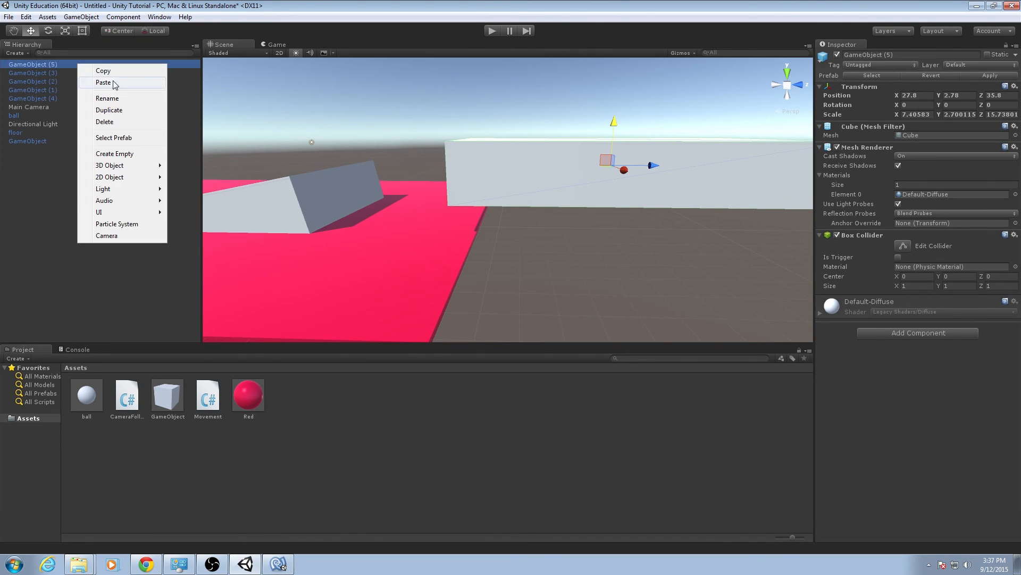
click(521, 147)
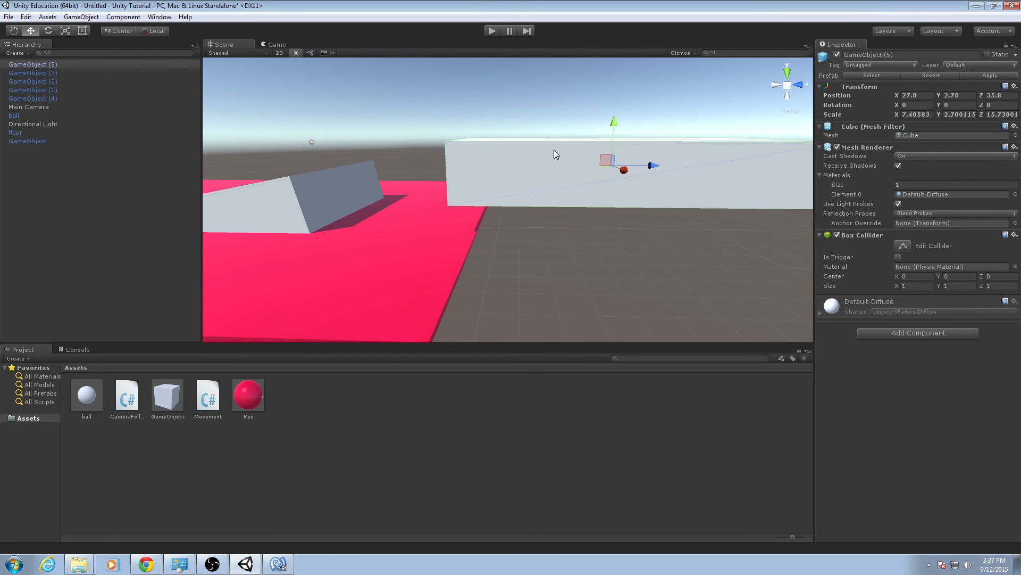
alt+drag(620, 162, 560, 186)
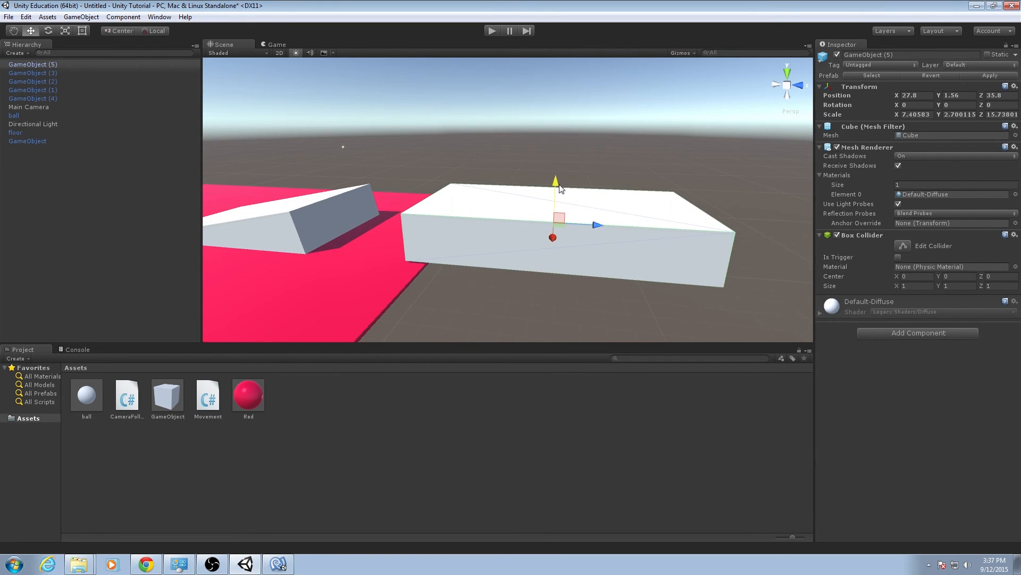
drag(594, 230, 581, 229)
drag(541, 184, 541, 188)
Scale the landing platform wider than the ramp across the course and deselect it.
alt+drag(623, 210, 895, 216)
key(e)
key(r)
click(114, 270)
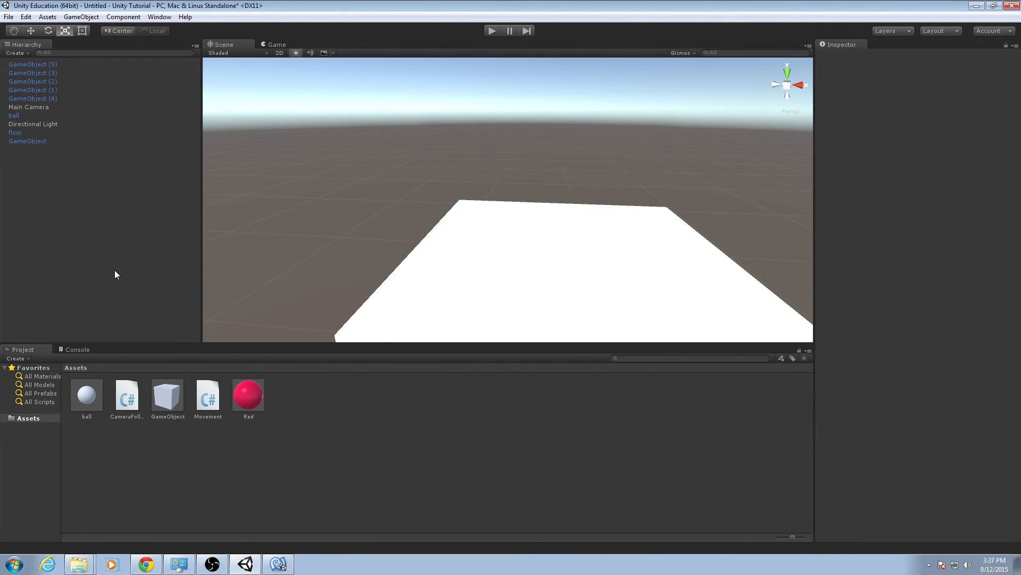
Add a 3D Text object to the scene.
right_click(301, 406)
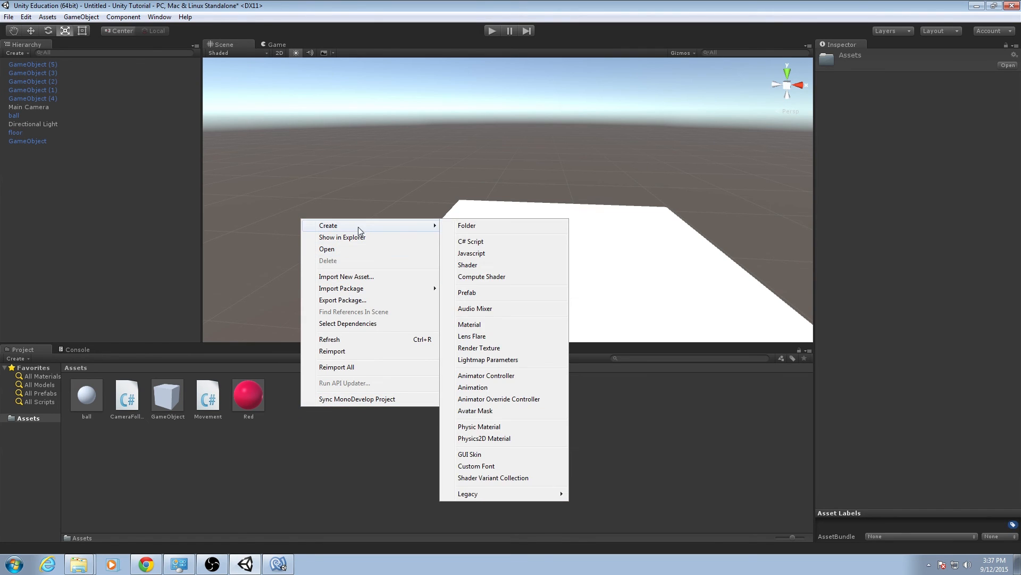
click(59, 174)
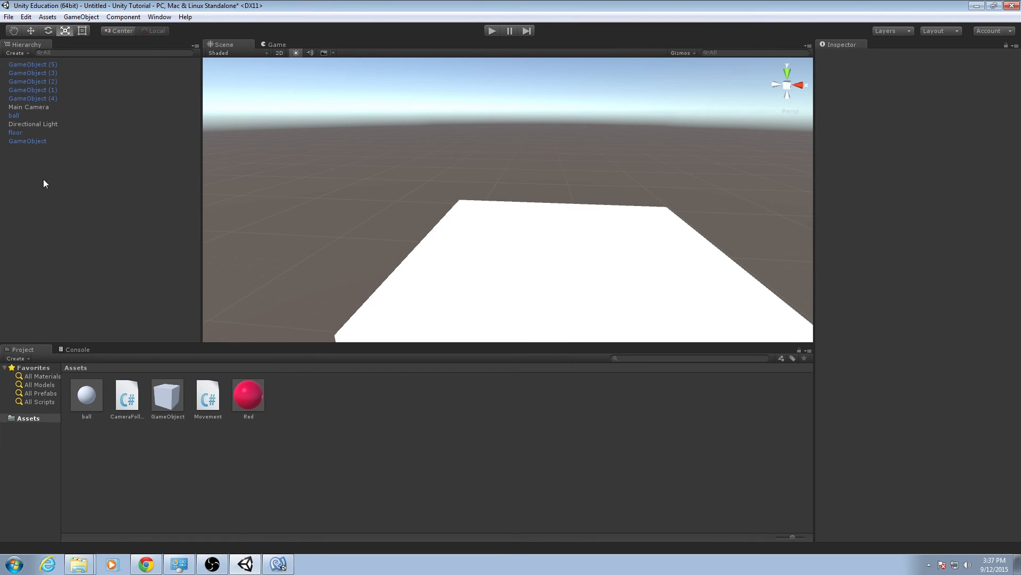
right_click(44, 179)
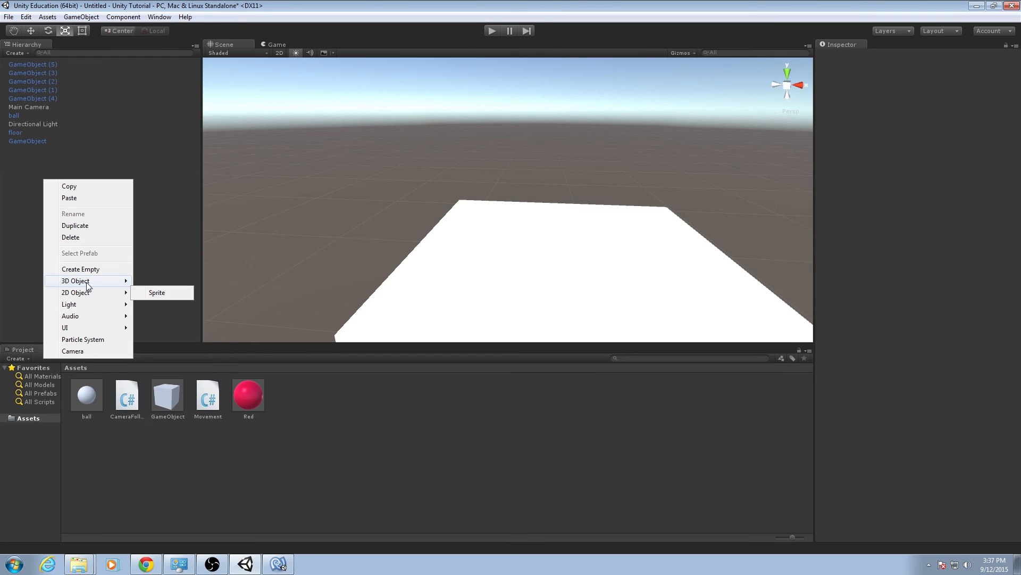
mouse_move(86, 281)
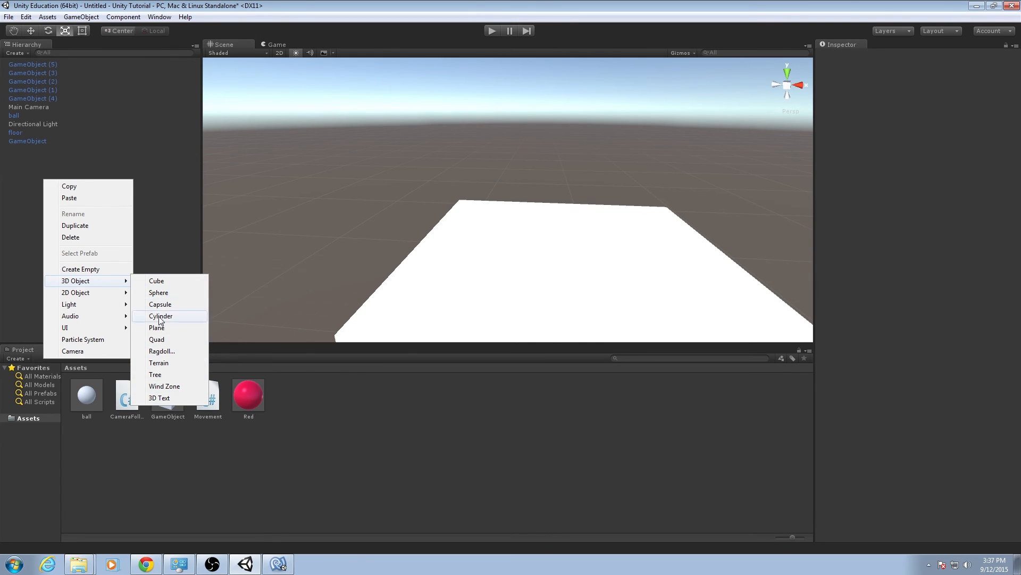
click(167, 399)
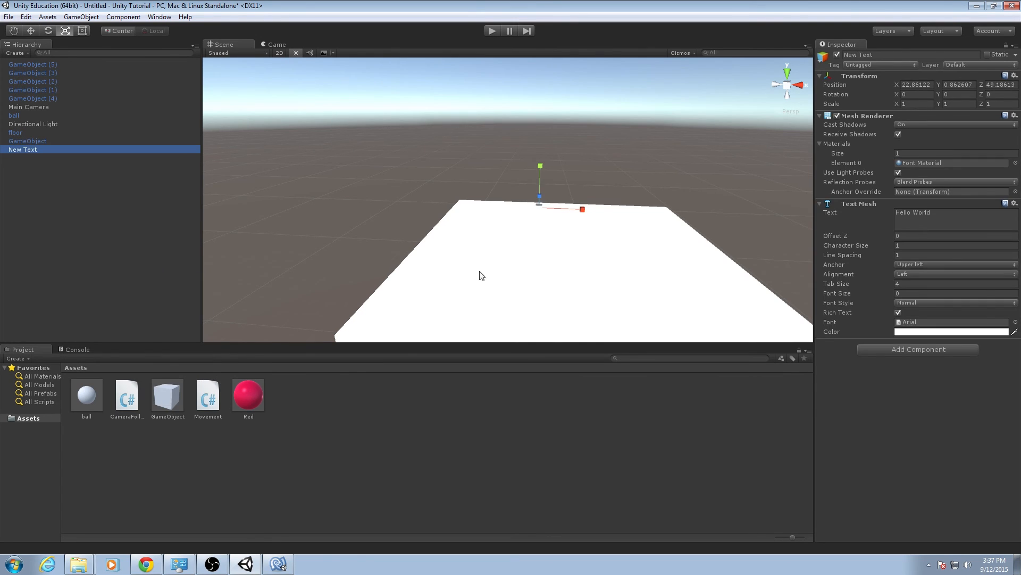
Position the 3D text above the platform's far edge at about X 24.38, Y 4.96, Z 42.3.
key(f)
key(w)
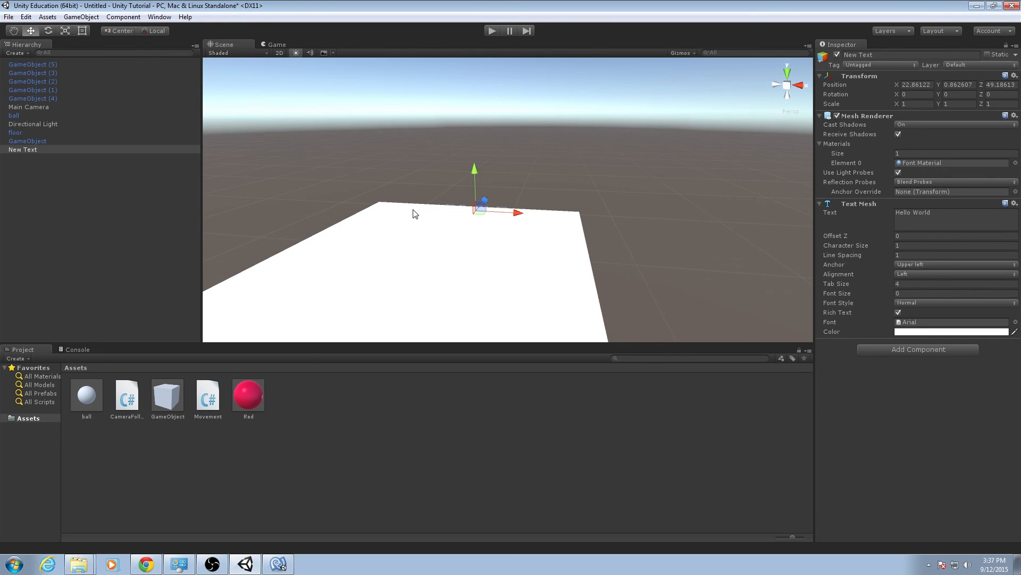
drag(477, 170, 519, 140)
alt+drag(519, 159, 456, 199)
drag(588, 174, 486, 188)
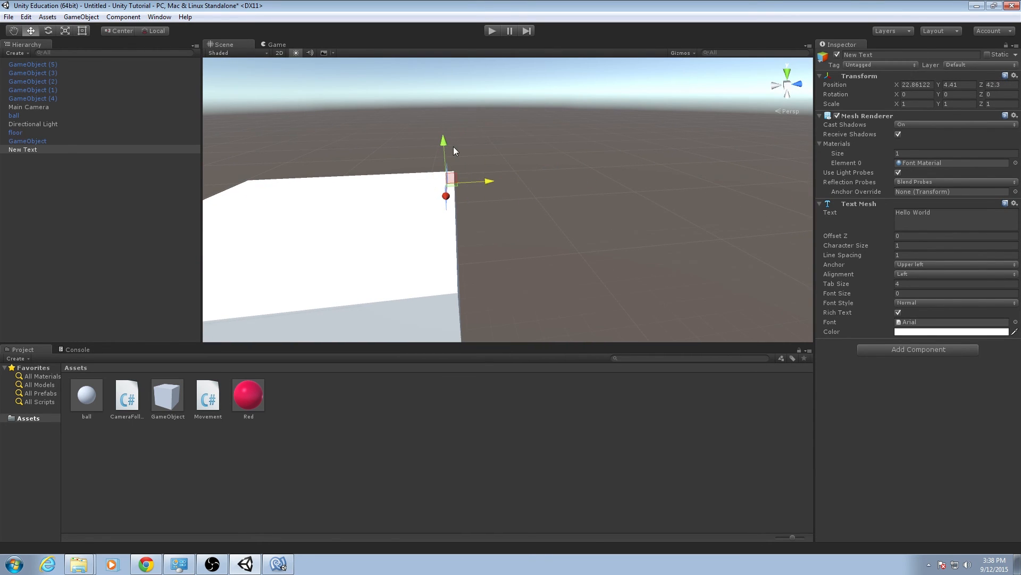
drag(445, 142, 445, 133)
alt+drag(447, 181, 656, 197)
drag(563, 196, 586, 198)
alt+drag(585, 197, 539, 183)
key(w)
right_drag(539, 182, 543, 177)
key(a)
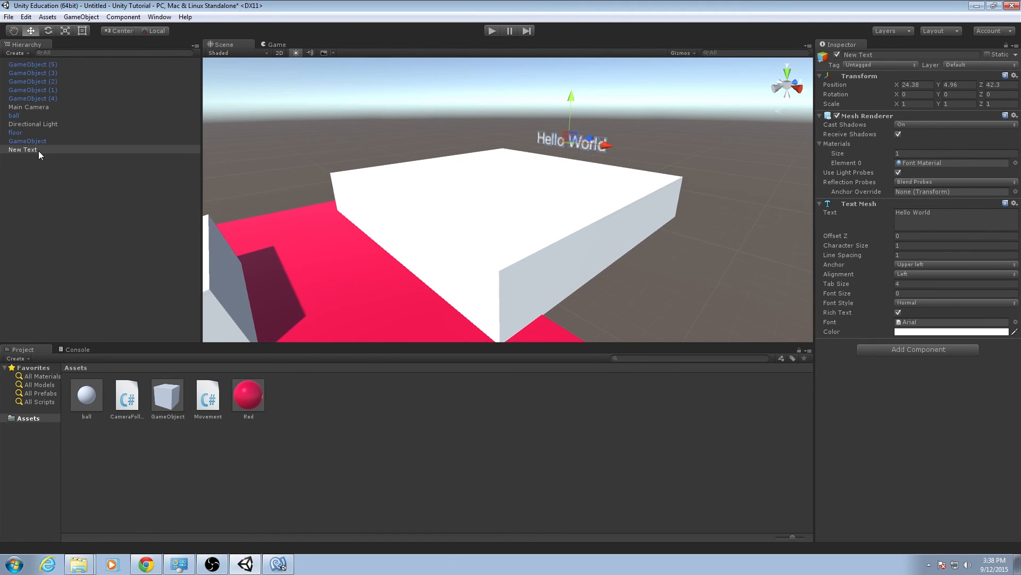
Change the 3D text's content to "A Winner is You!".
click(942, 213)
text(You)
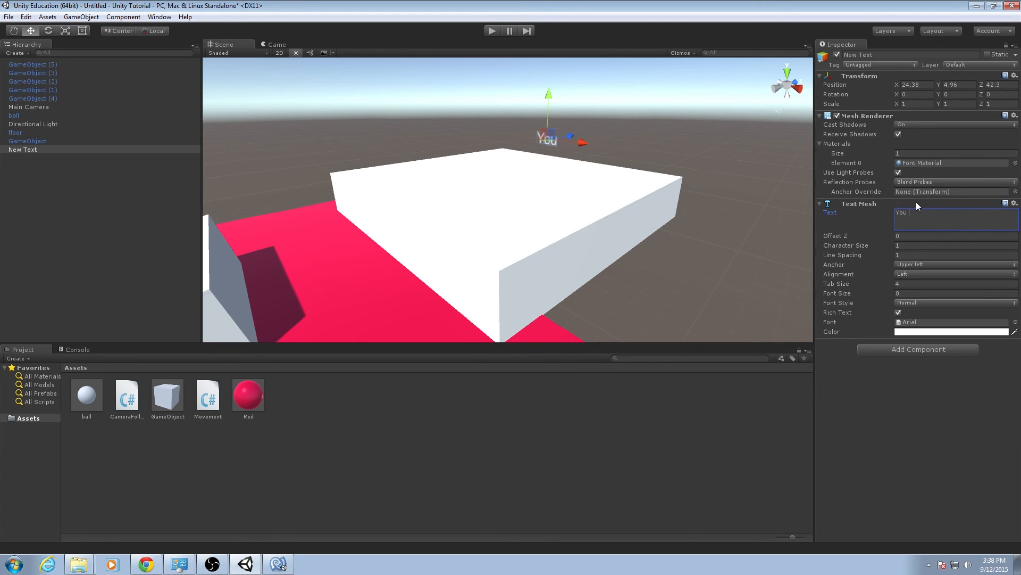
key(BackSpace)
key(BackSpace)
key(BackSpace)
key(BackSpace)
text(A Winn)
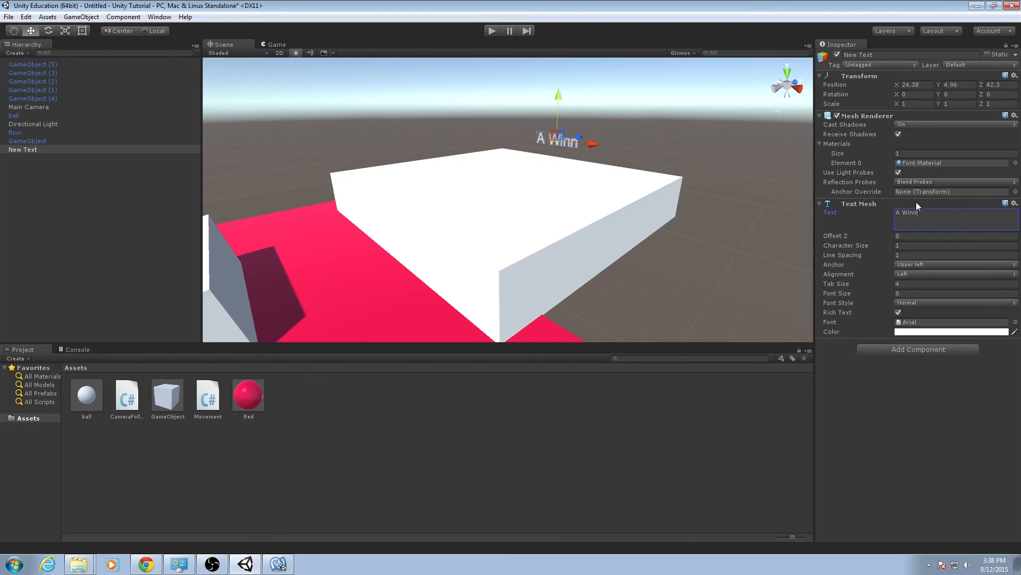
text(er is You!)
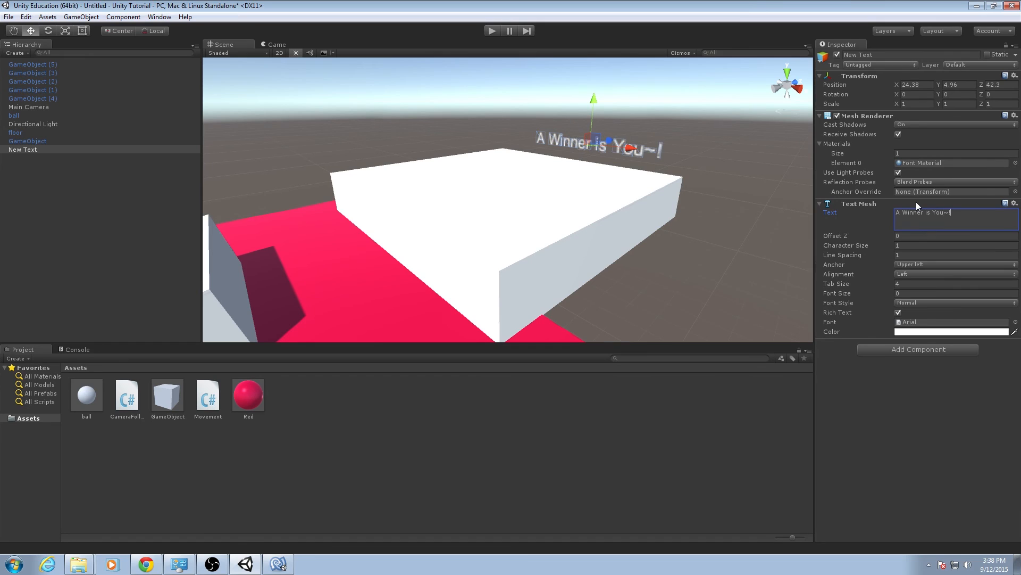
click(931, 385)
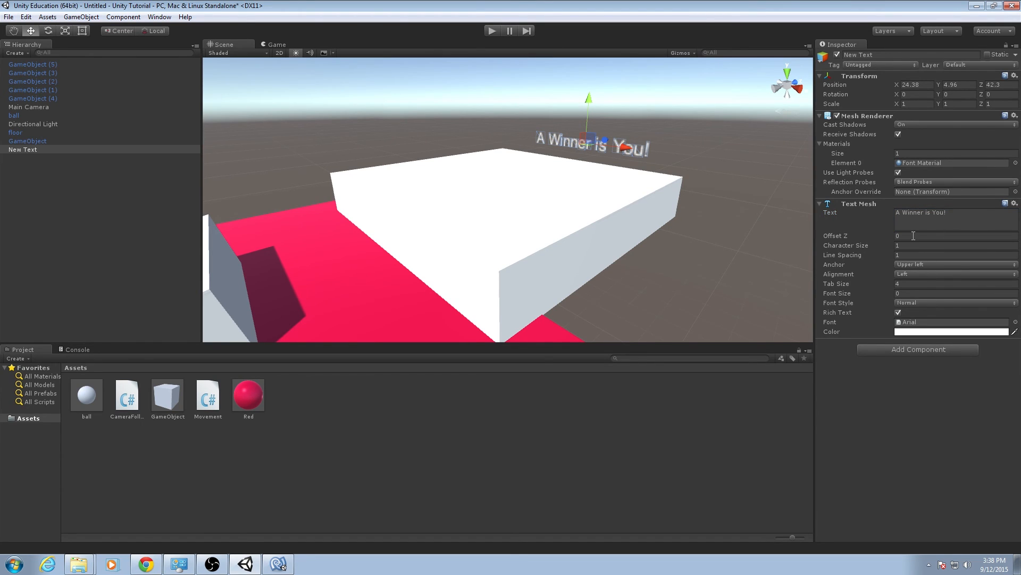
Colour the 3D text purple, hex B200FFFF.
click(925, 332)
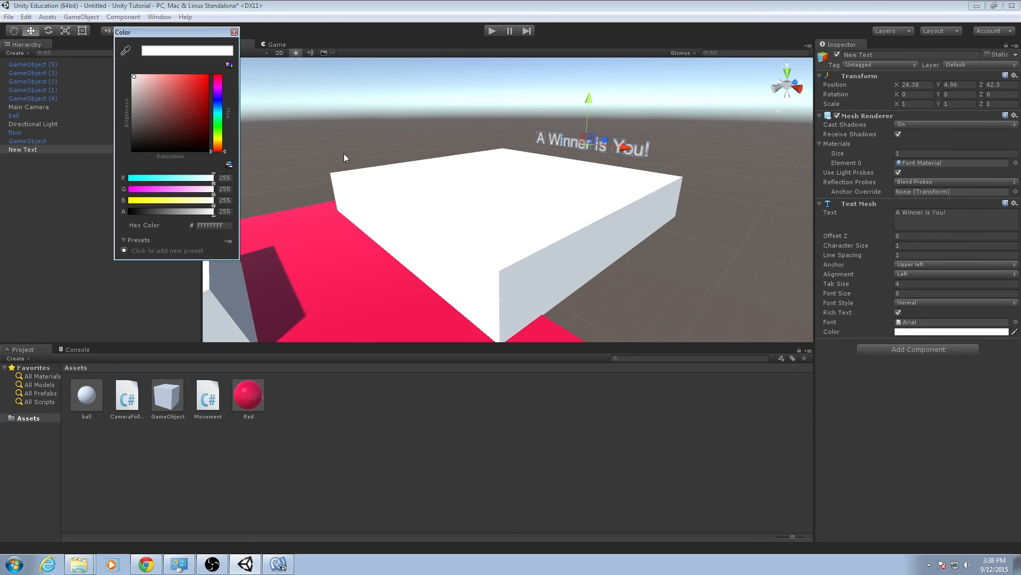
mouse_move(229, 130)
mouse_down()
mouse_move(226, 91)
mouse_move(247, 57)
mouse_up()
click(197, 94)
click(234, 32)
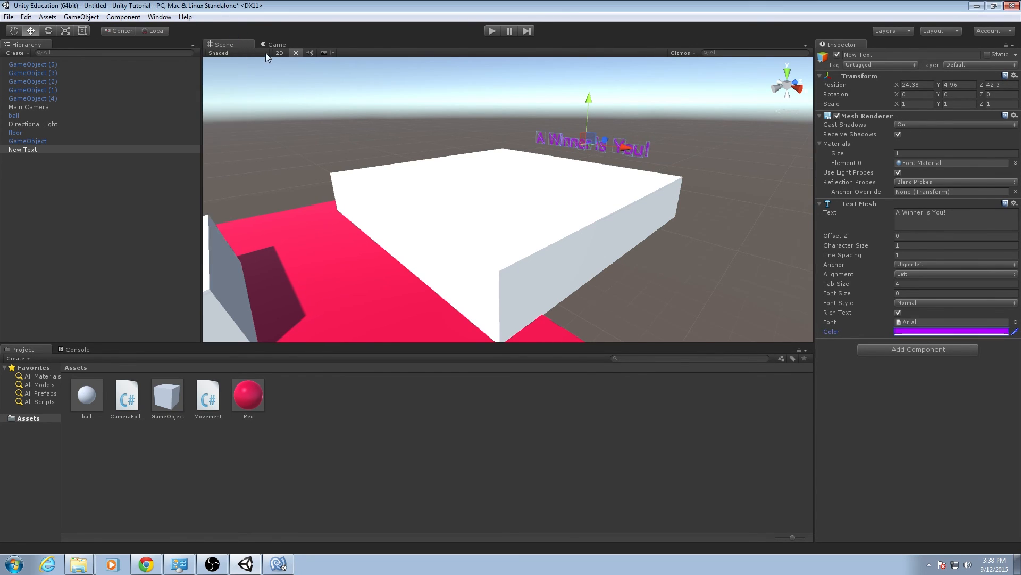
Set the 3D text's colour to orange, hex E17400FF.
mouse_move(553, 156)
alt+mouse_down()
mouse_move(572, 151)
mouse_move(559, 148)
alt+mouse_up()
click(930, 332)
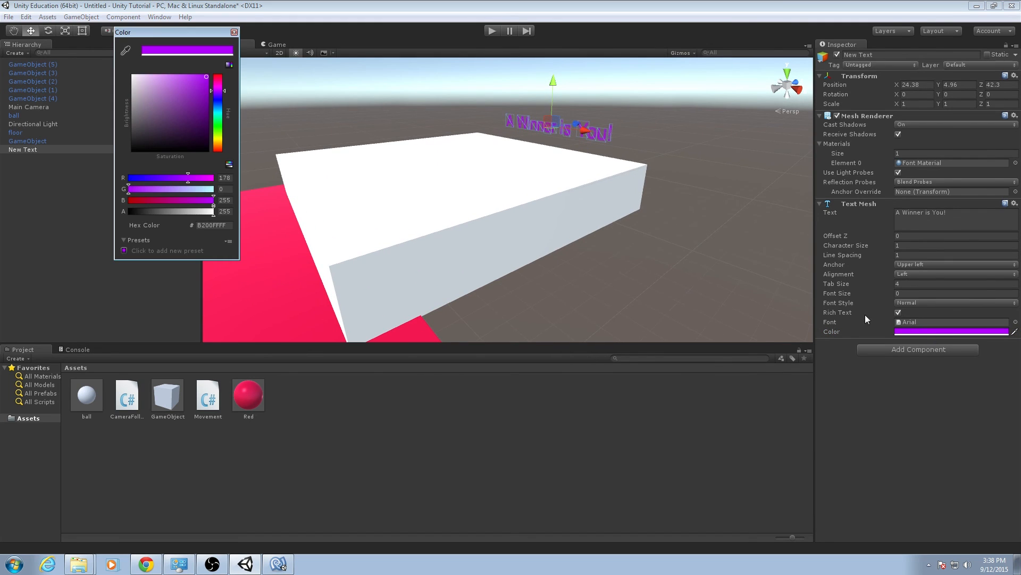
drag(217, 120, 217, 143)
mouse_move(193, 94)
mouse_down()
mouse_move(202, 100)
mouse_move(212, 90)
mouse_up()
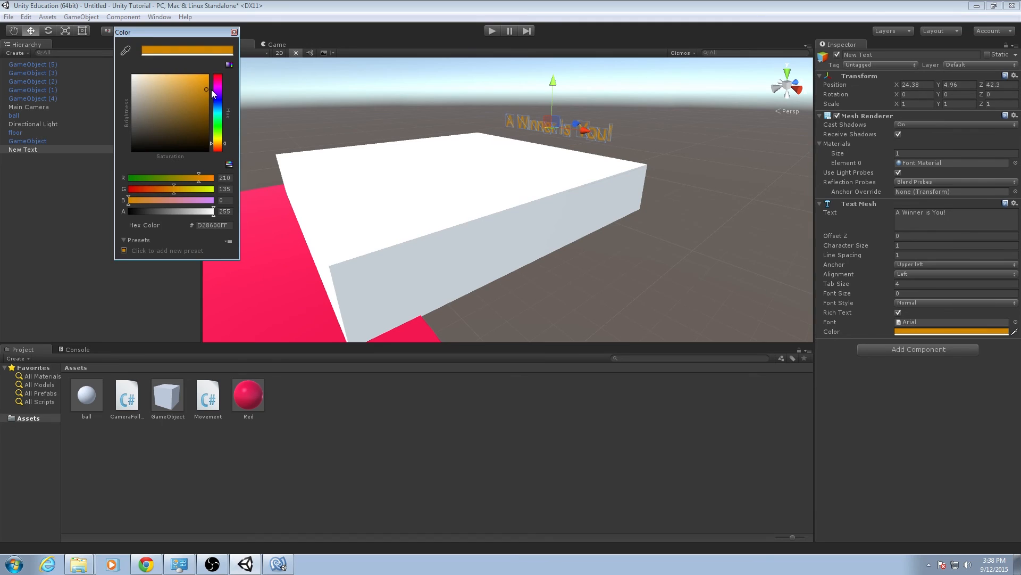
drag(225, 142, 223, 145)
drag(194, 88, 221, 89)
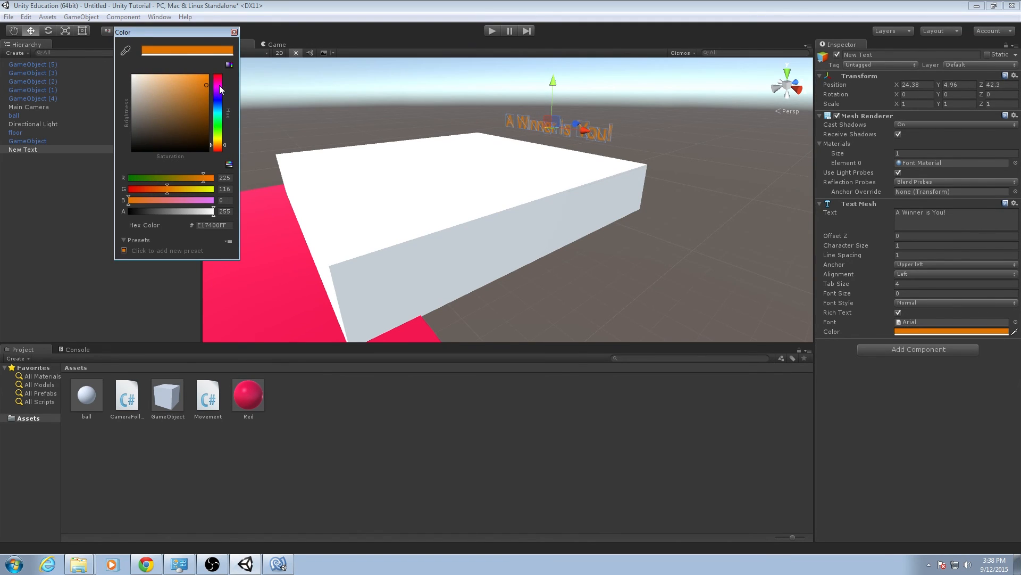
click(564, 211)
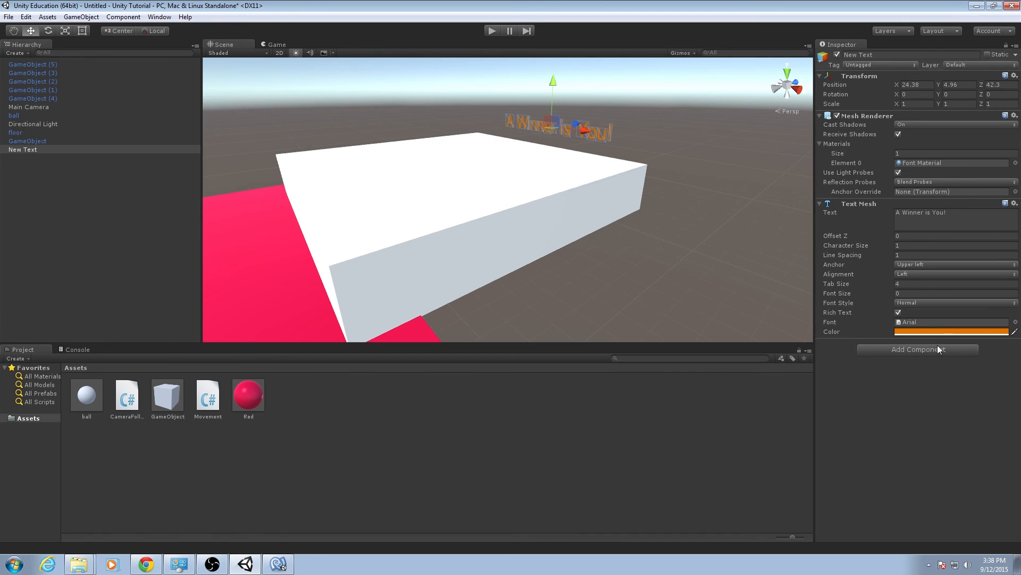
Check the fonts available for the 3D text and keep Arial.
click(923, 321)
click(1015, 323)
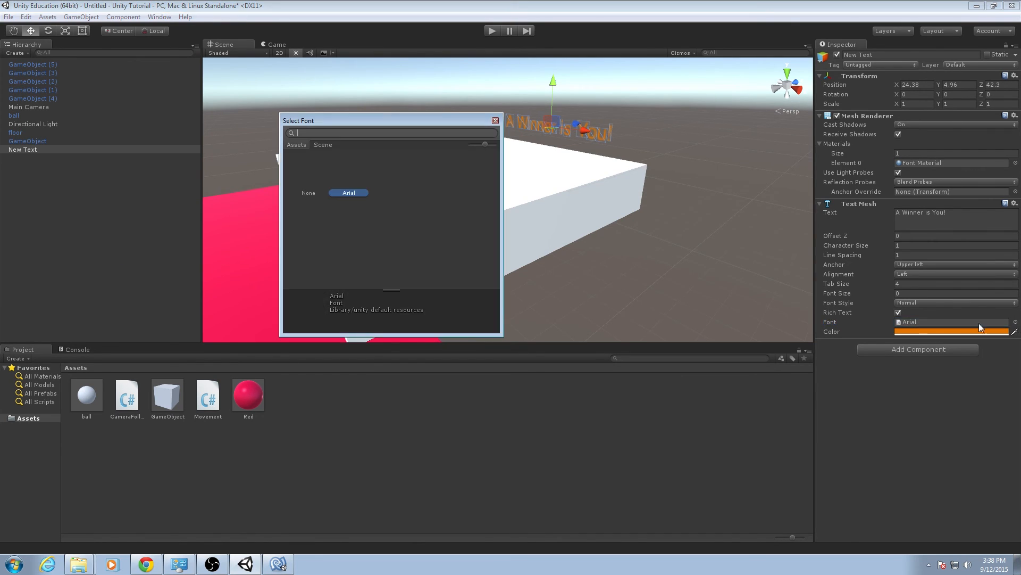
double_click(349, 184)
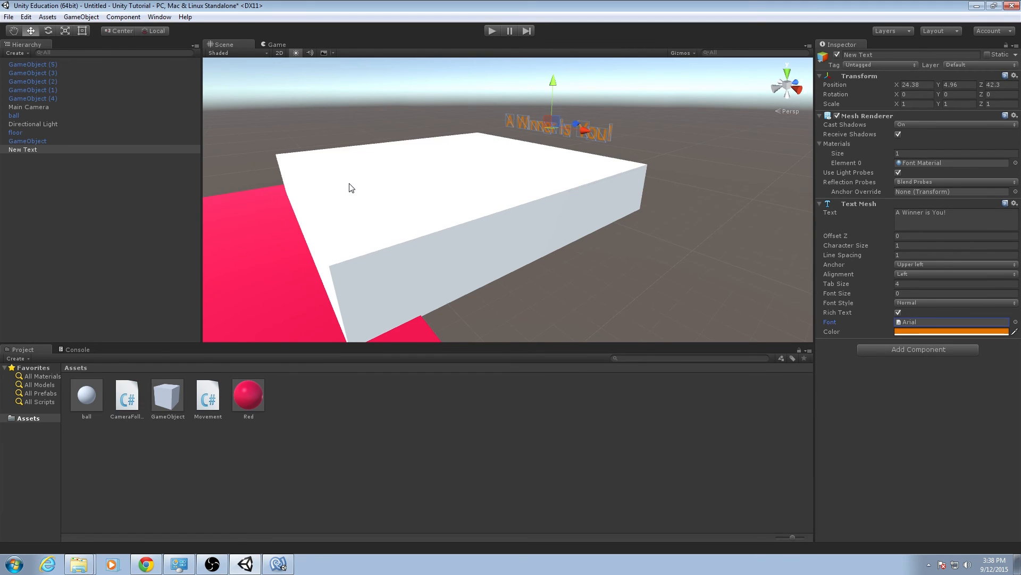
Shift the 3D text sideways to about X 23.73 to centre it over the platform, and check it unselected.
alt+drag(566, 245, 714, 221)
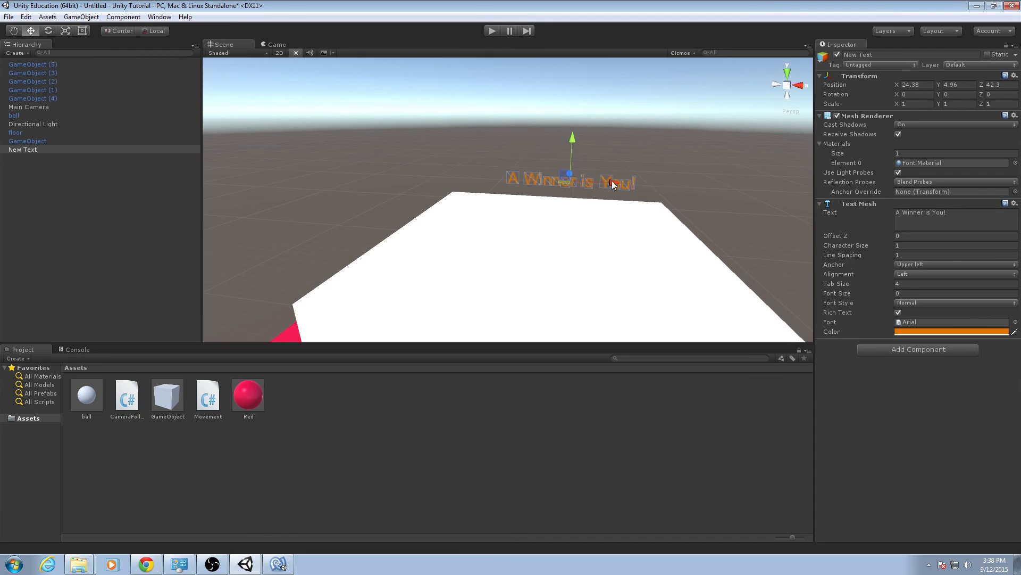
drag(613, 183, 605, 184)
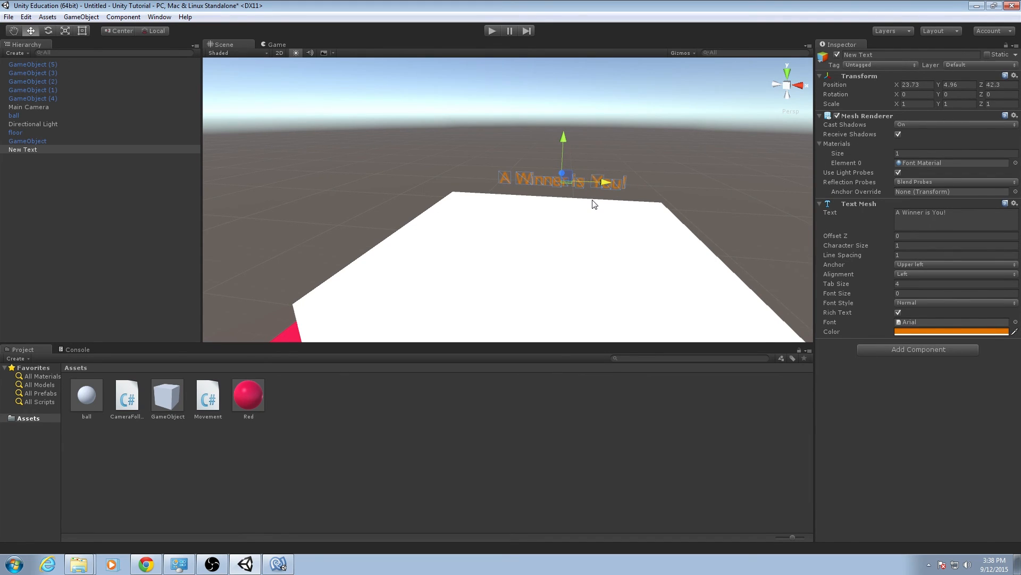
click(571, 459)
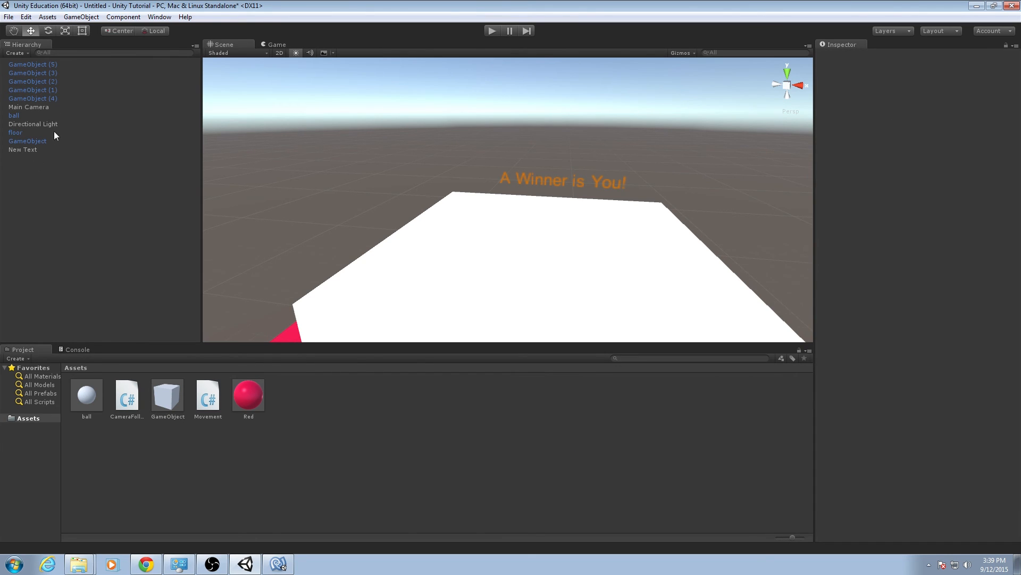
click(47, 151)
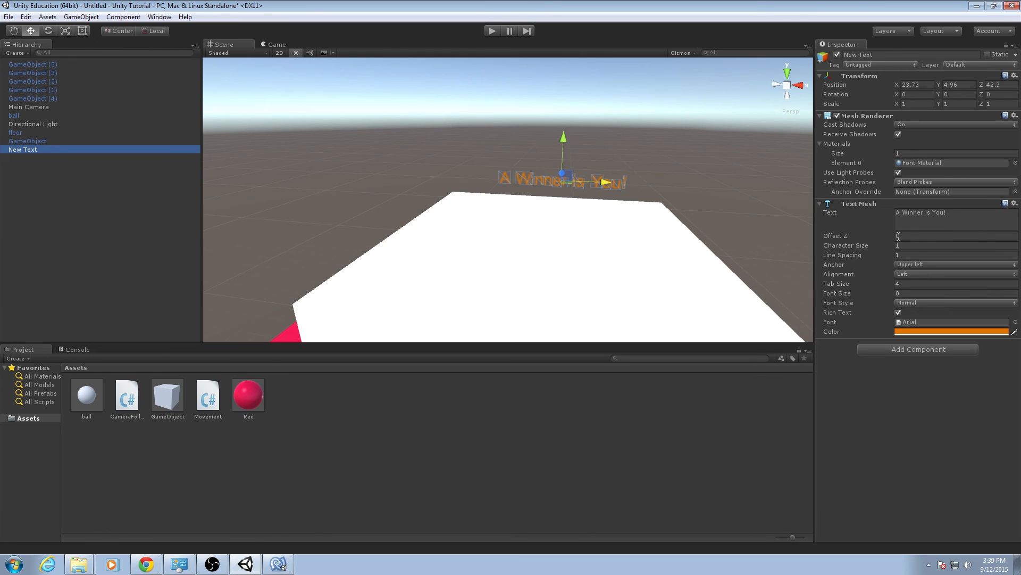
Play-test the course by rolling the ball past the walls and up the ramp to the finish platform, and end the test.
alt+drag(804, 253, 602, 139)
click(496, 34)
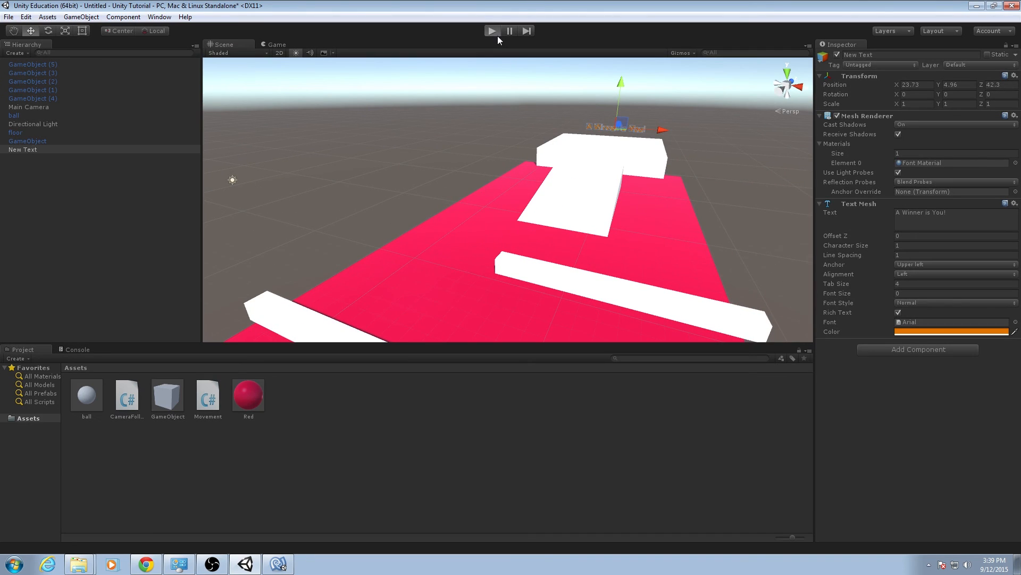
key(Up)
key(Right)
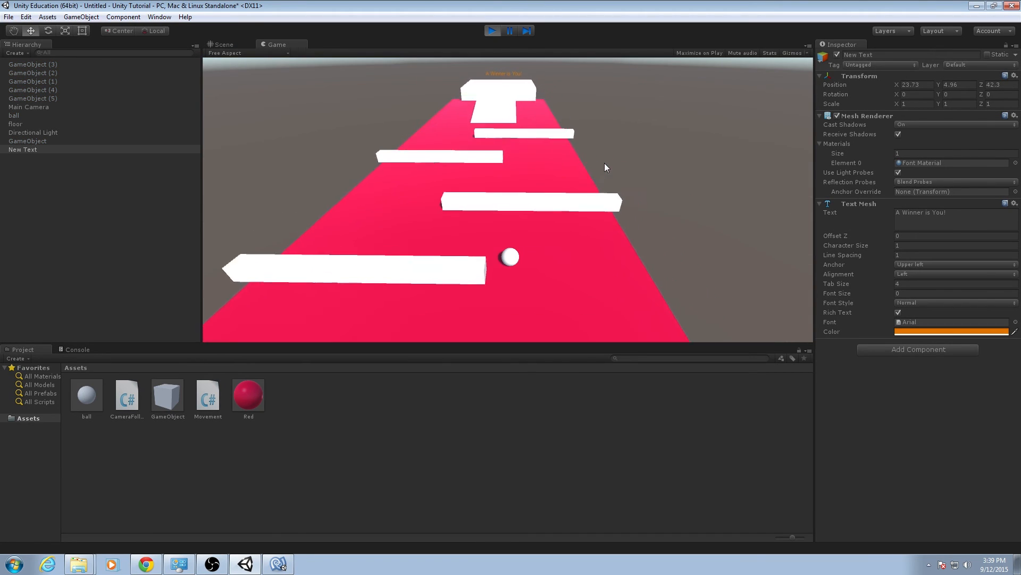
key(Left)
key(Up)
key(Right)
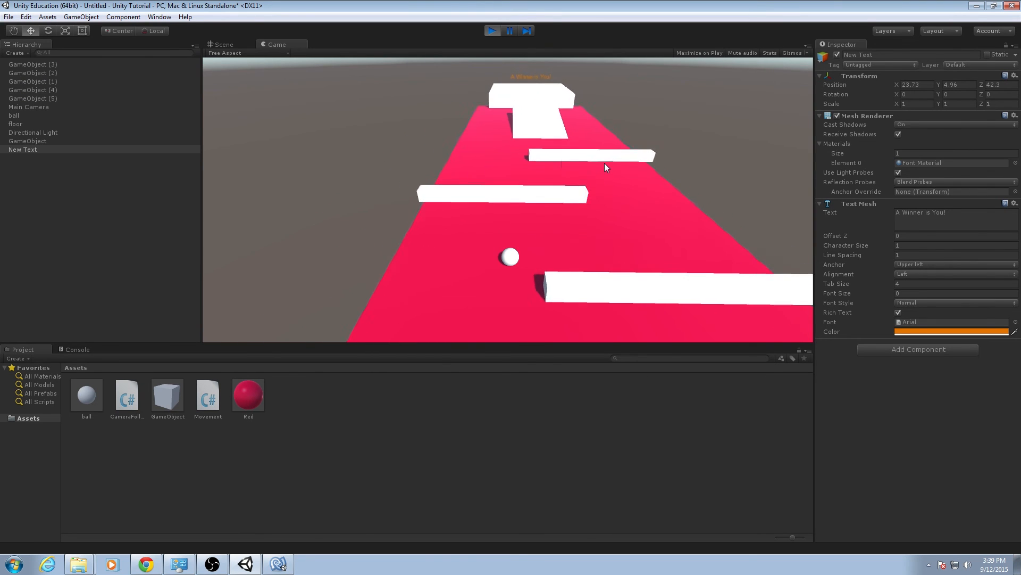
key(Up)
key(Left)
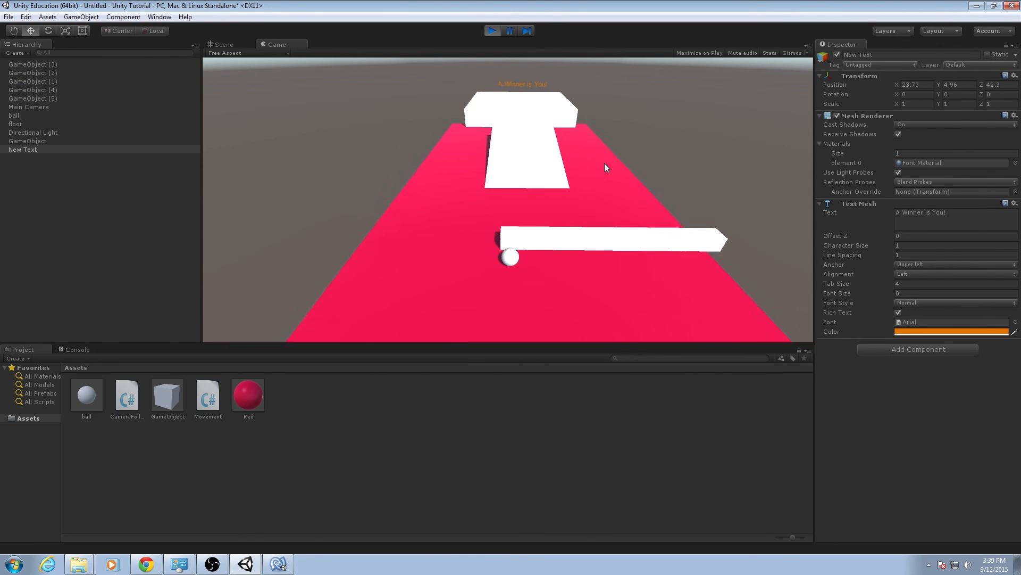
key(Up)
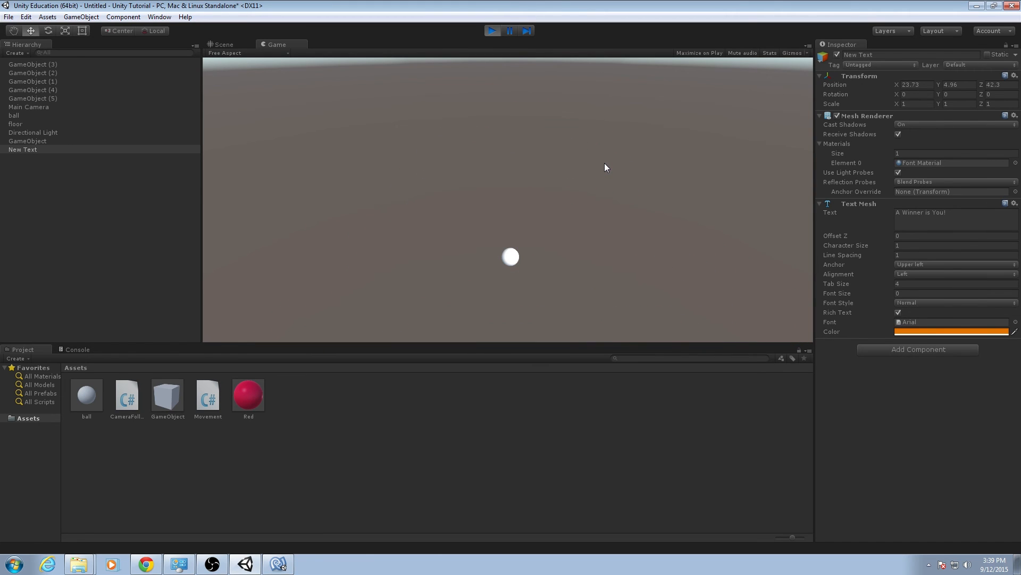
click(494, 31)
Duplicate the finish platform, move the copy to Z 44 beyond the far edge, and thin its Z scale to about 3.11.
alt+drag(595, 152, 444, 201)
click(458, 201)
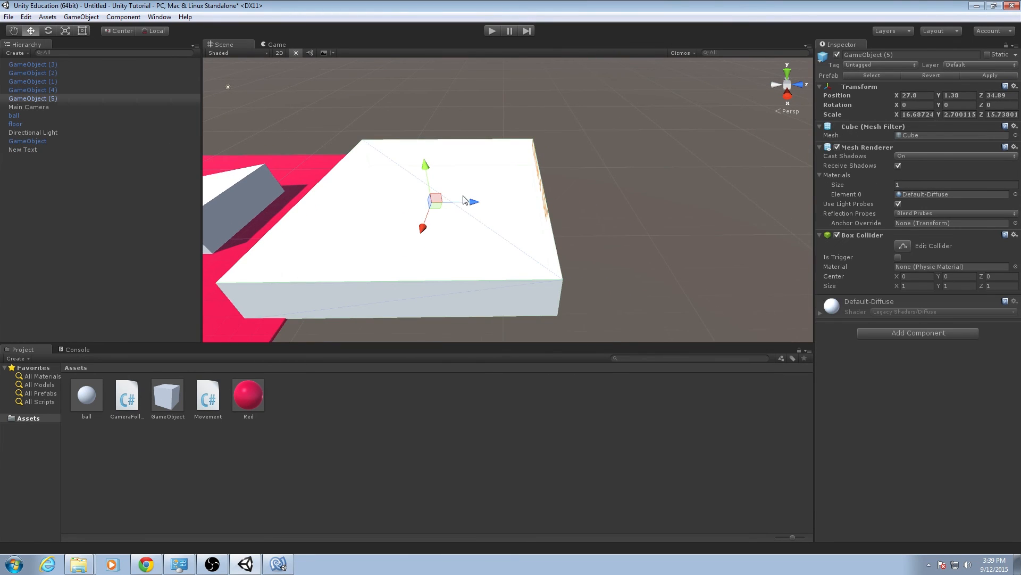
key(ctrl+d)
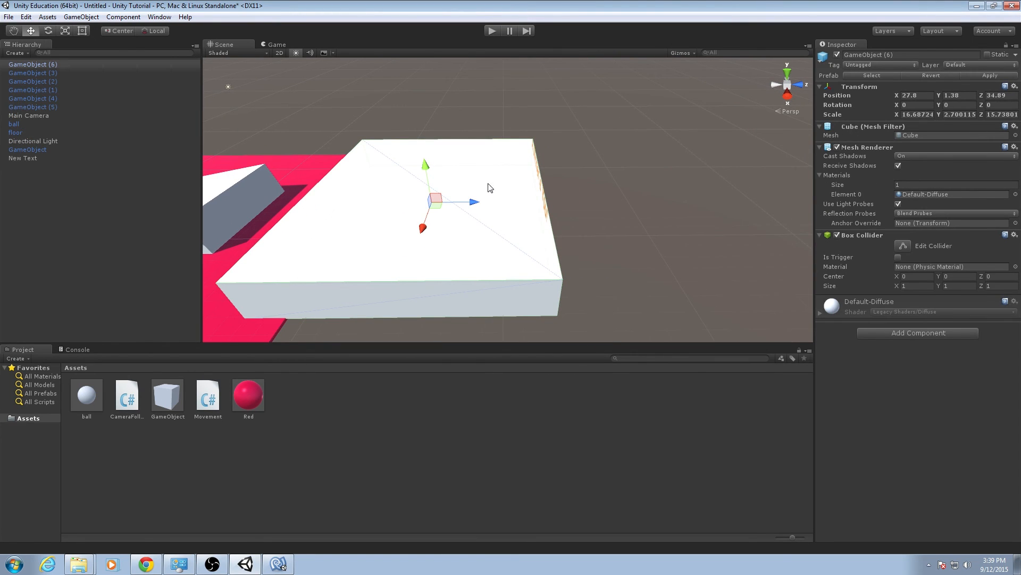
drag(473, 206, 558, 207)
key(e)
key(r)
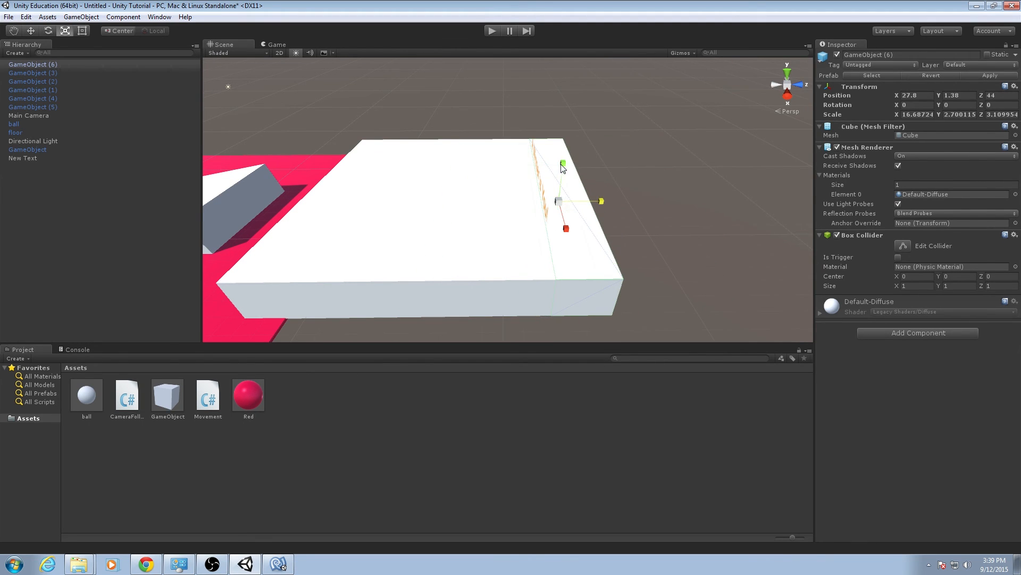
Turn the thin copy into a back wall with a Y scale of about 4.71, raised to about Y 3.08.
drag(563, 162, 578, 90)
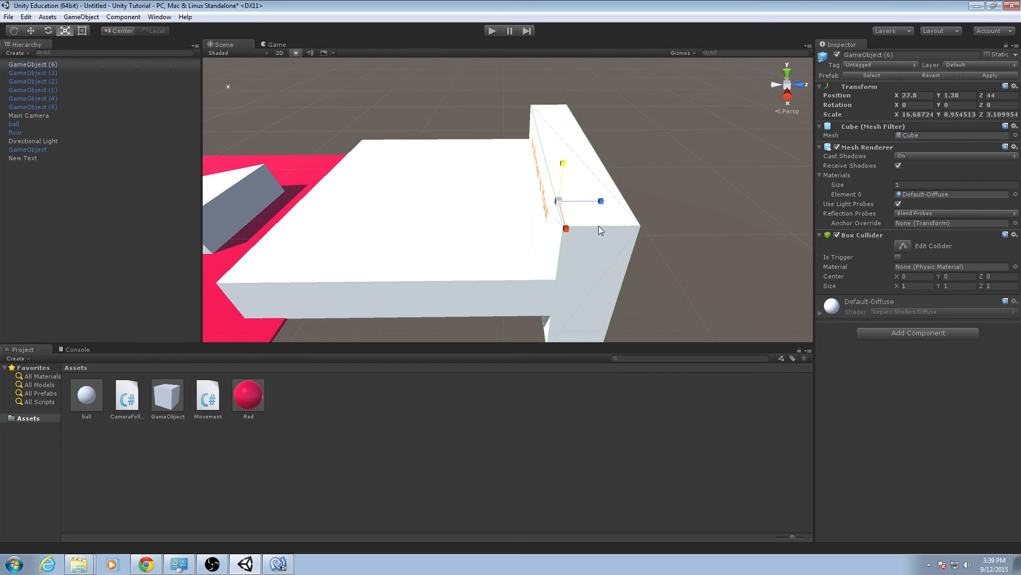
mouse_move(560, 168)
mouse_down()
mouse_move(565, 184)
mouse_move(566, 149)
mouse_up()
key(w)
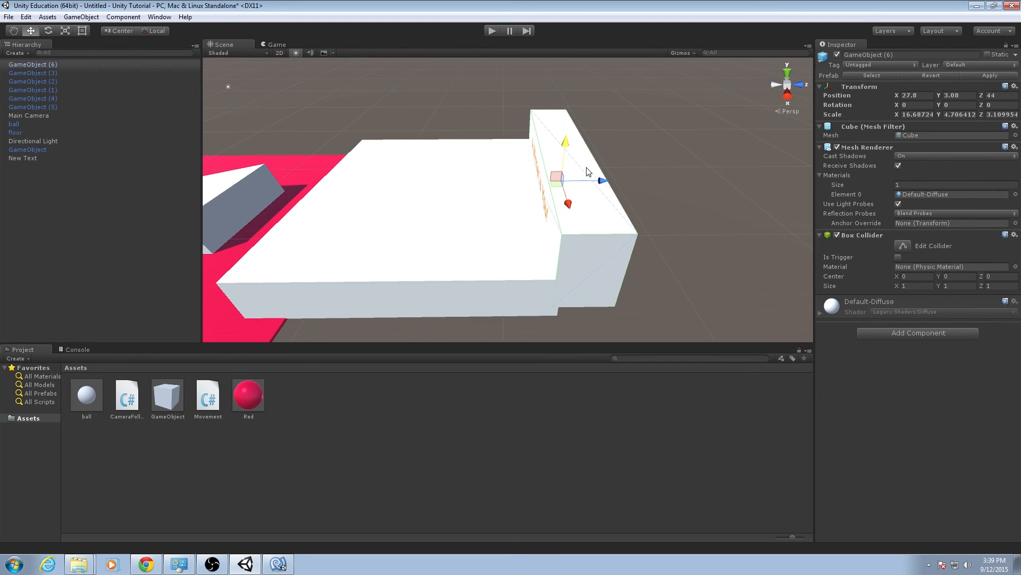
drag(608, 184, 520, 156)
Try character sizes of 2 and 0.1 on the "A Winner is You!" text.
click(45, 159)
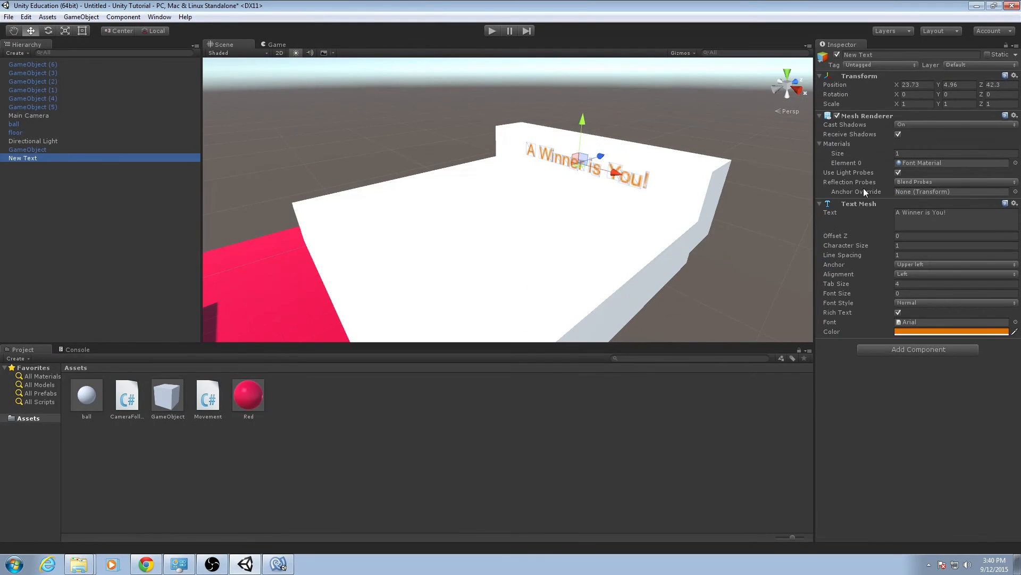
click(907, 246)
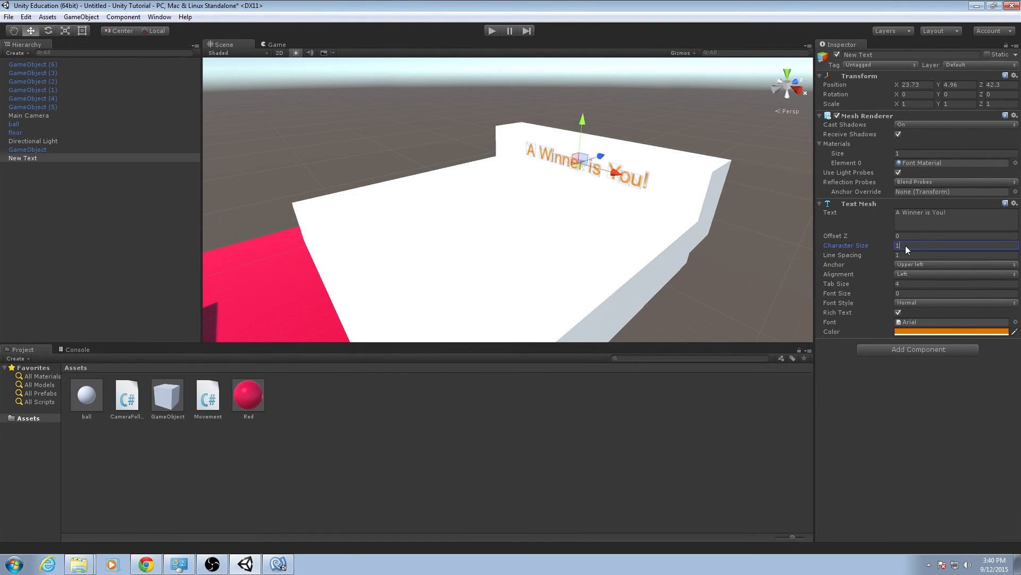
text(2)
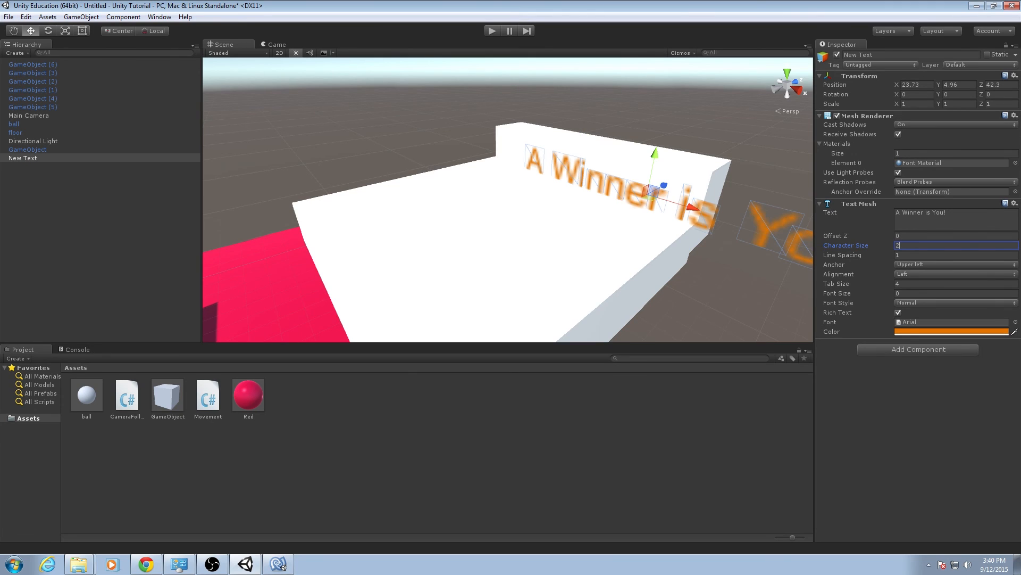
key(BackSpace)
text(1)
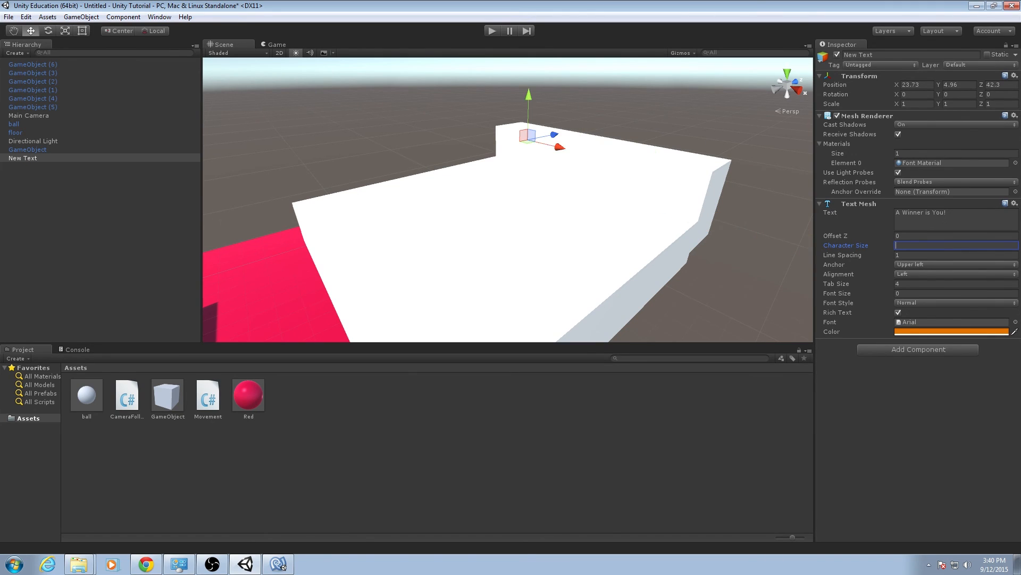
key(BackSpace)
text(.1)
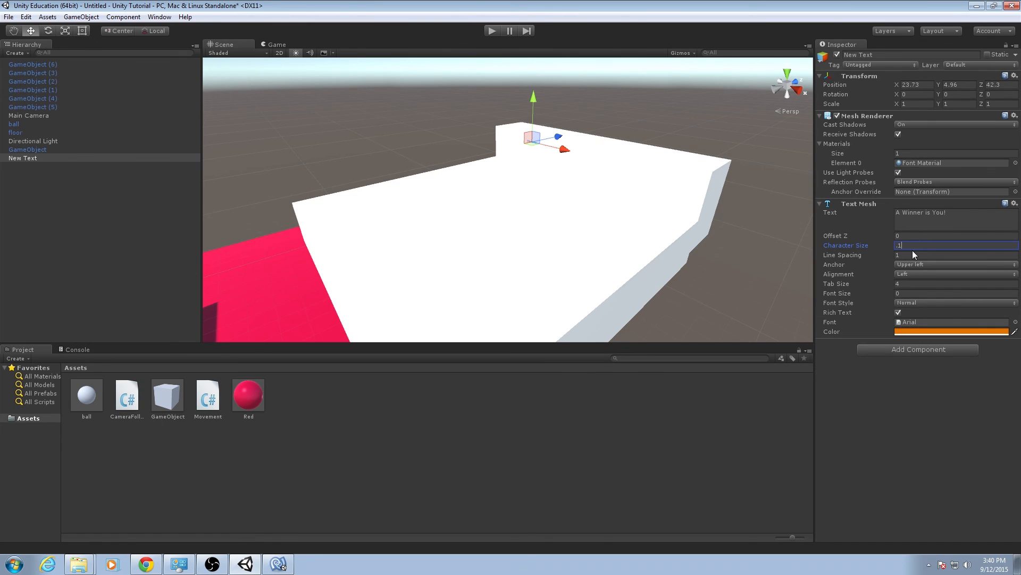
Try a font size of 10 with a character size of 1 on the winner text.
click(906, 293)
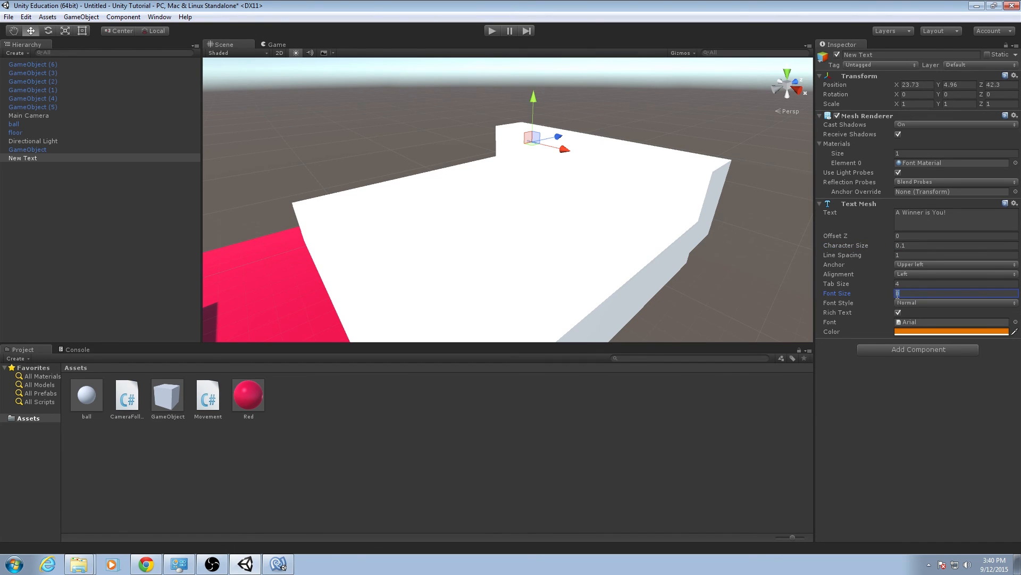
text(10)
click(913, 245)
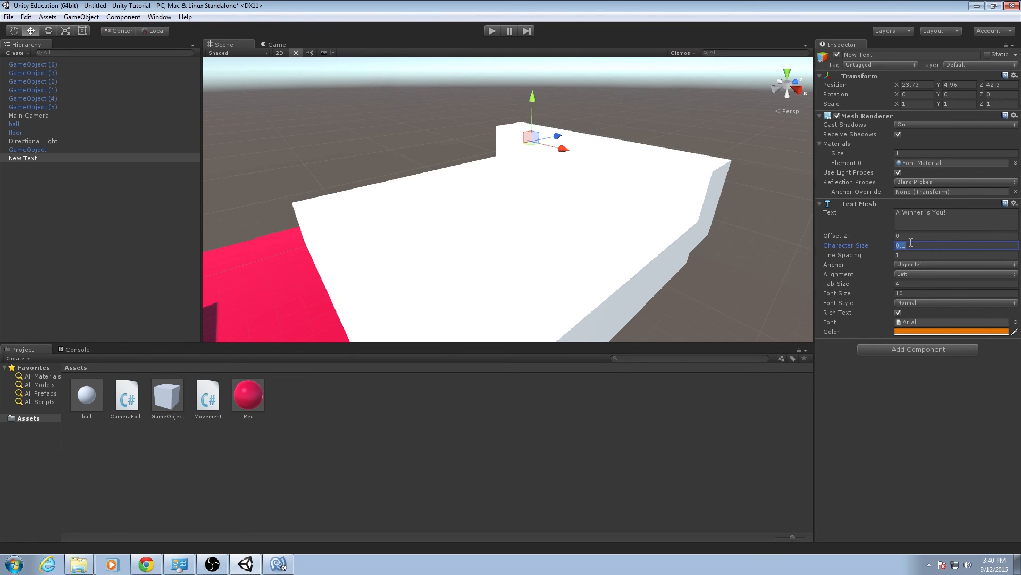
text(1)
key(w)
mouse_move(708, 170)
right_down()
mouse_move(688, 166)
mouse_move(704, 144)
mouse_move(710, 151)
right_up()
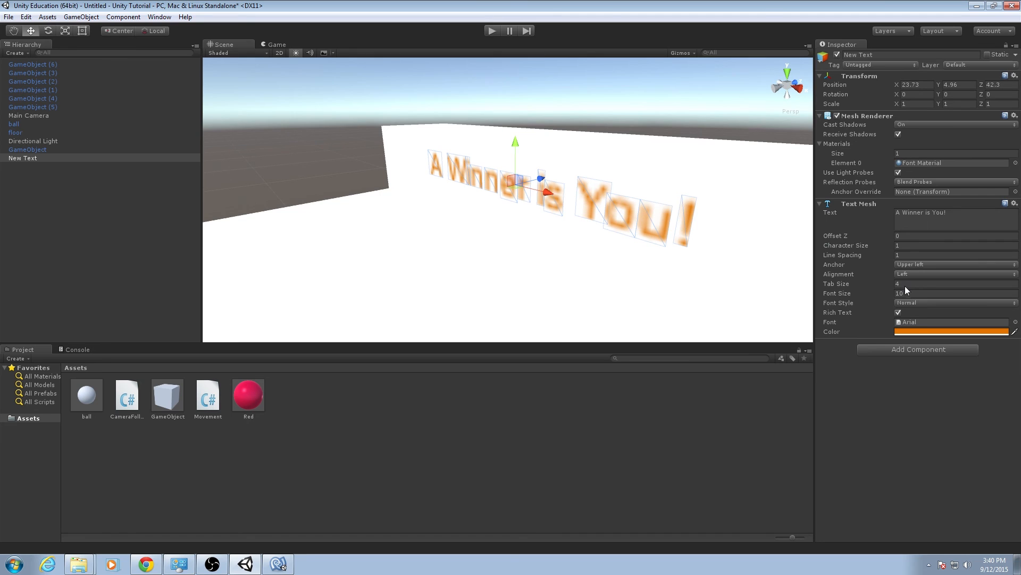
Sharpen the winner text with font size 76 and scale it to fit the back wall with character size 0.16.
drag(844, 296, 881, 293)
right_drag(654, 234, 721, 244)
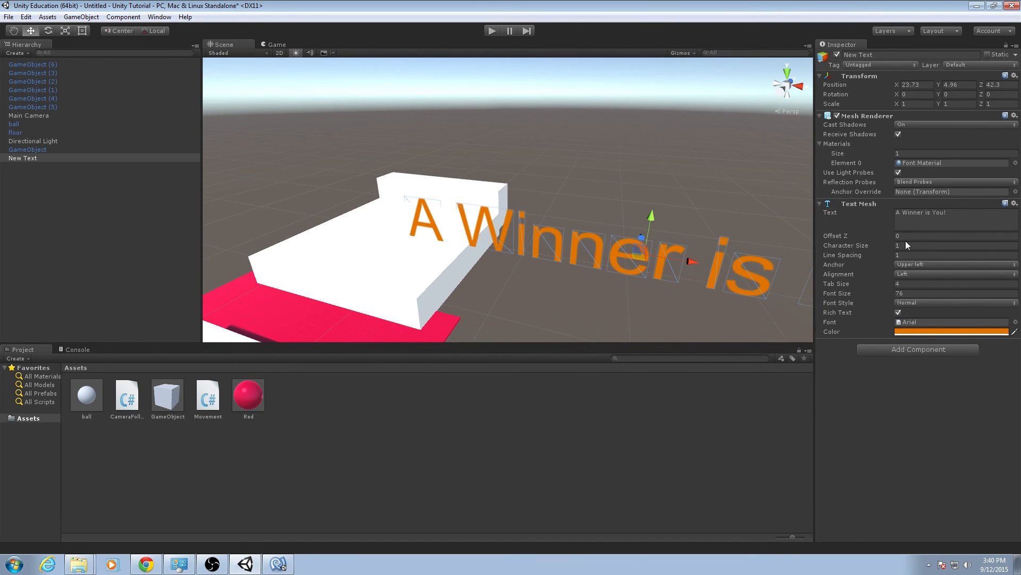
drag(862, 247, 845, 247)
right_drag(713, 232, 768, 263)
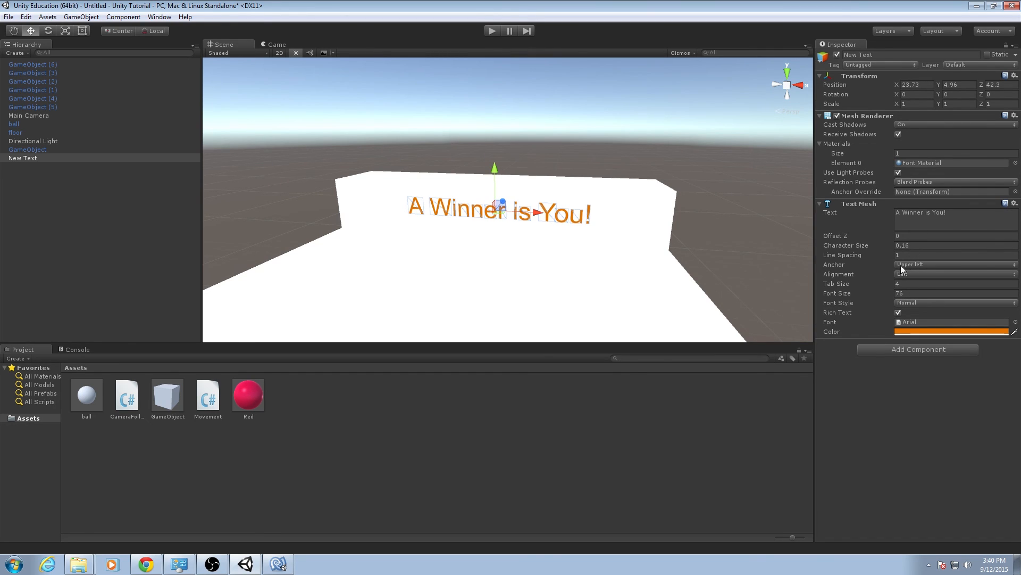
Play-test the ball's run to the finish platform with its back wall and sharpened winner text, and end the test.
click(493, 30)
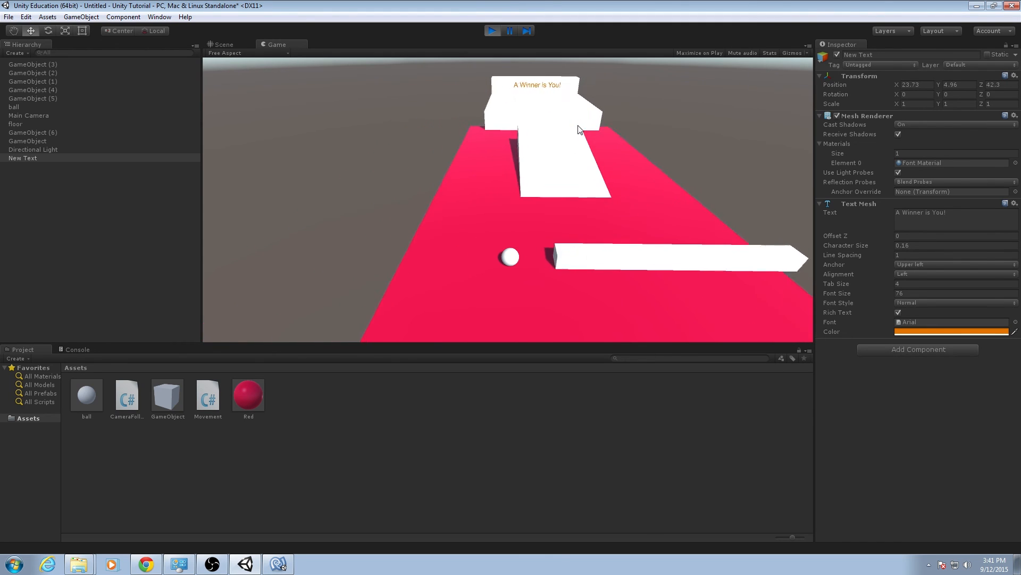
key(Down)
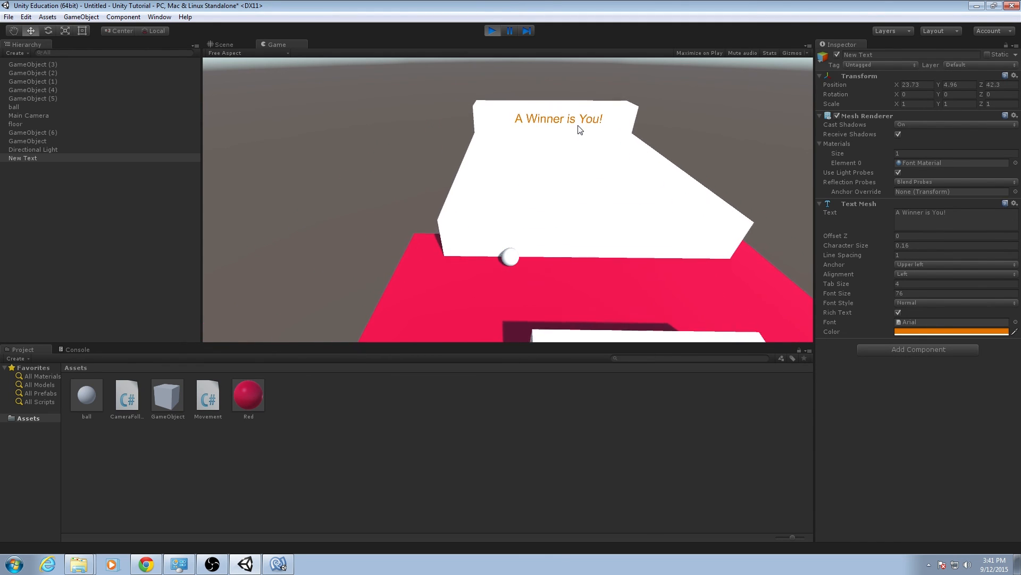
key(Right)
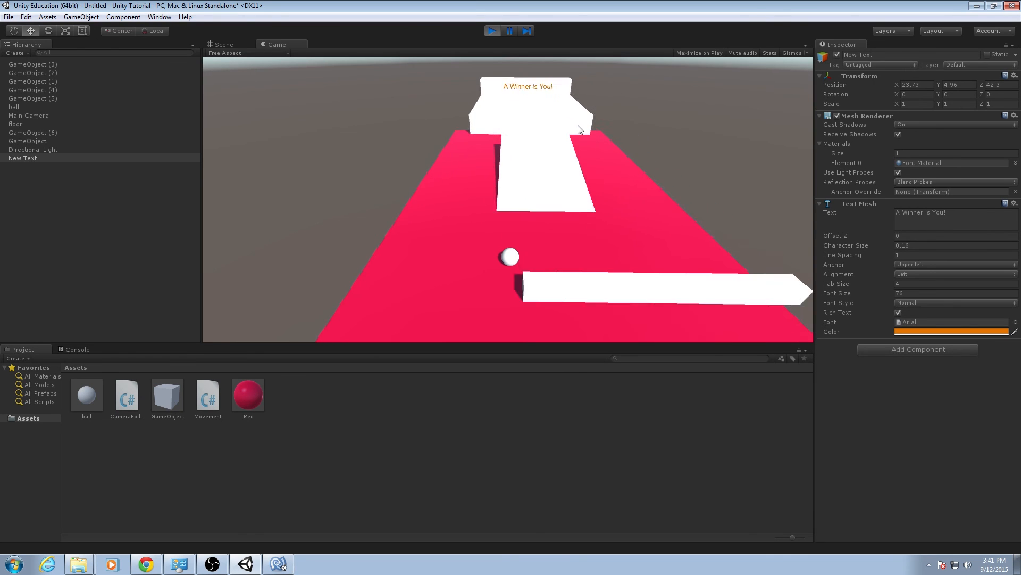
key(Up)
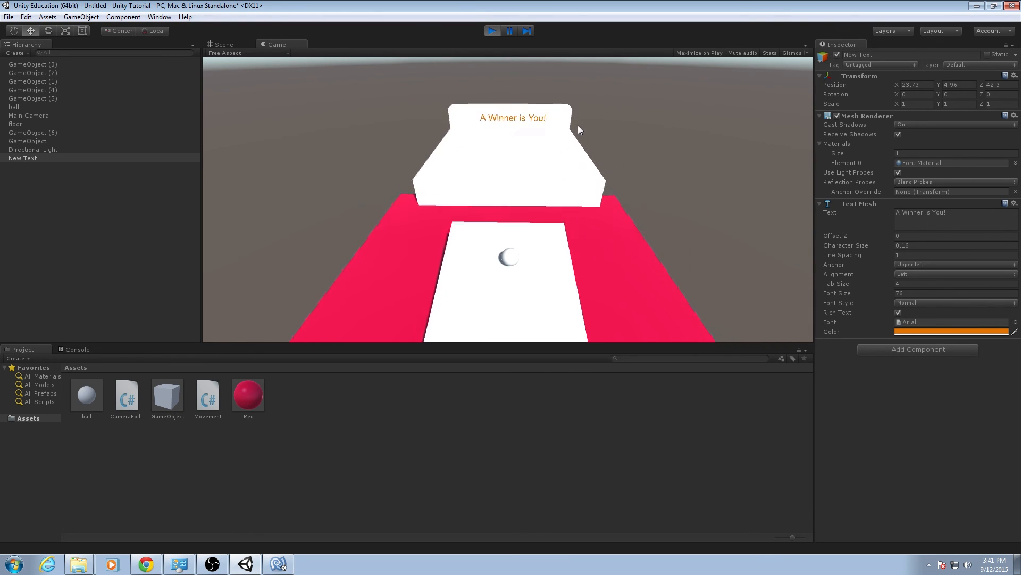
key(Down)
key(Left)
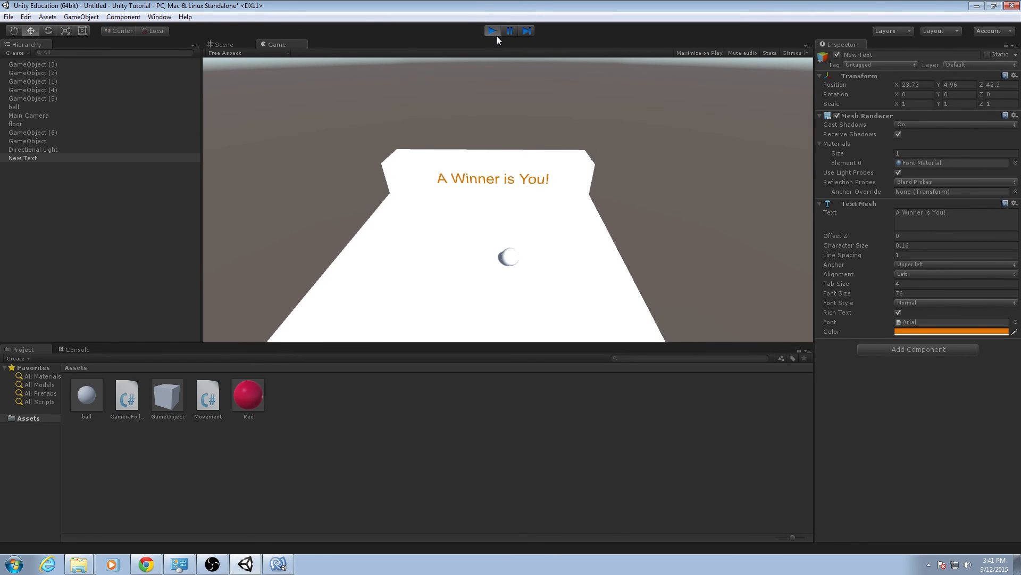
key(Down)
key(Down)
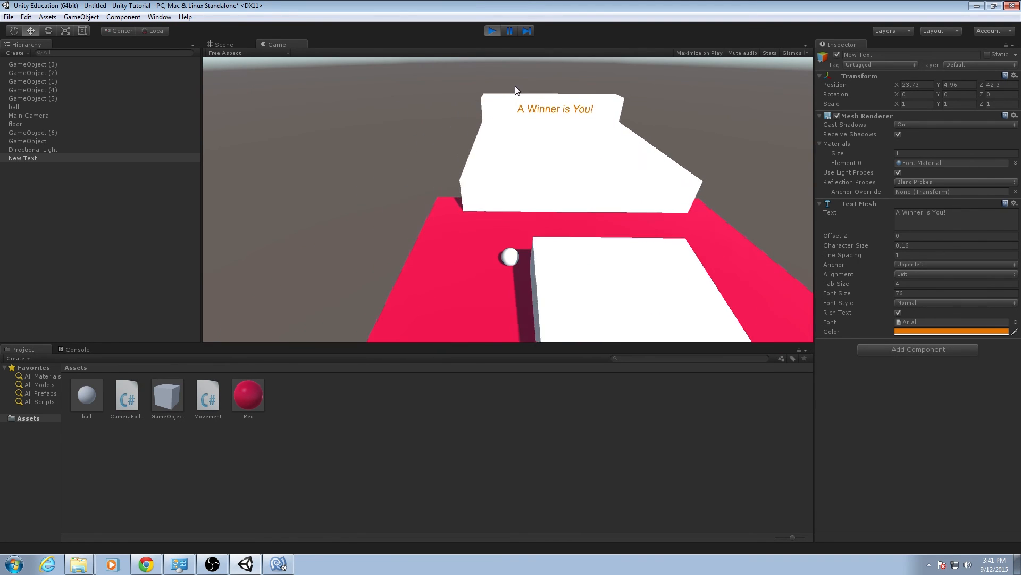
click(493, 31)
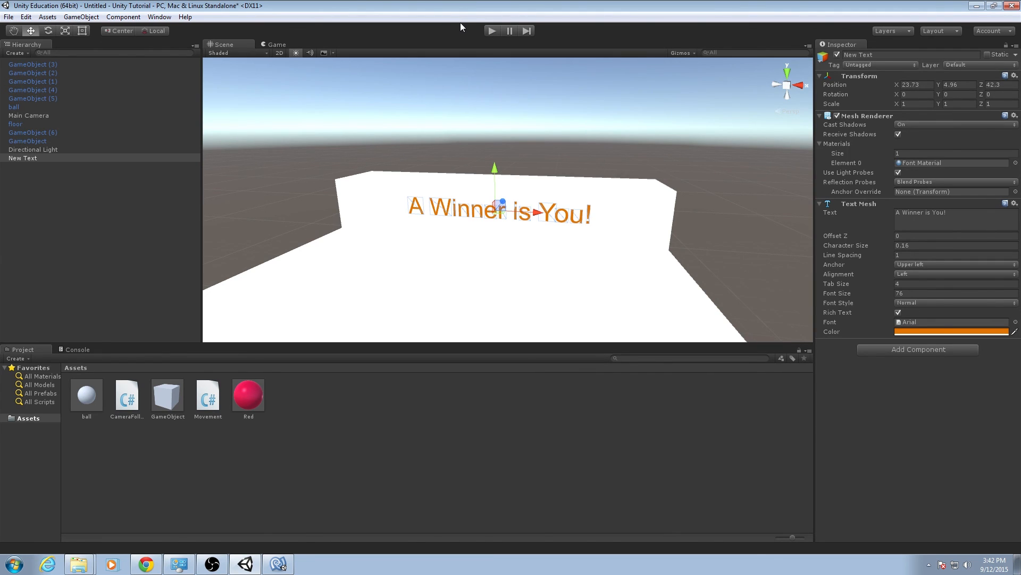
click(52, 180)
right_click(41, 180)
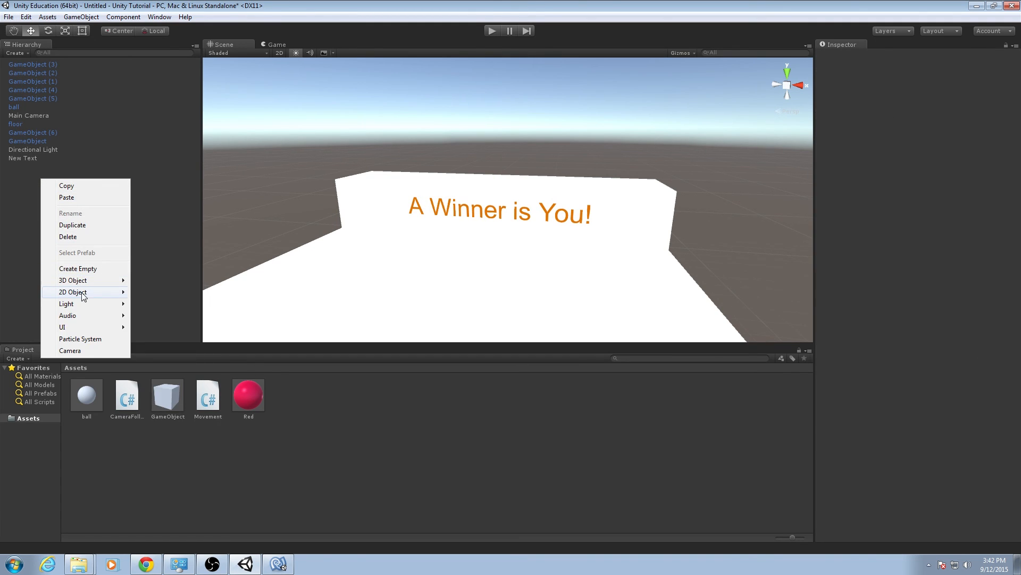
mouse_move(84, 282)
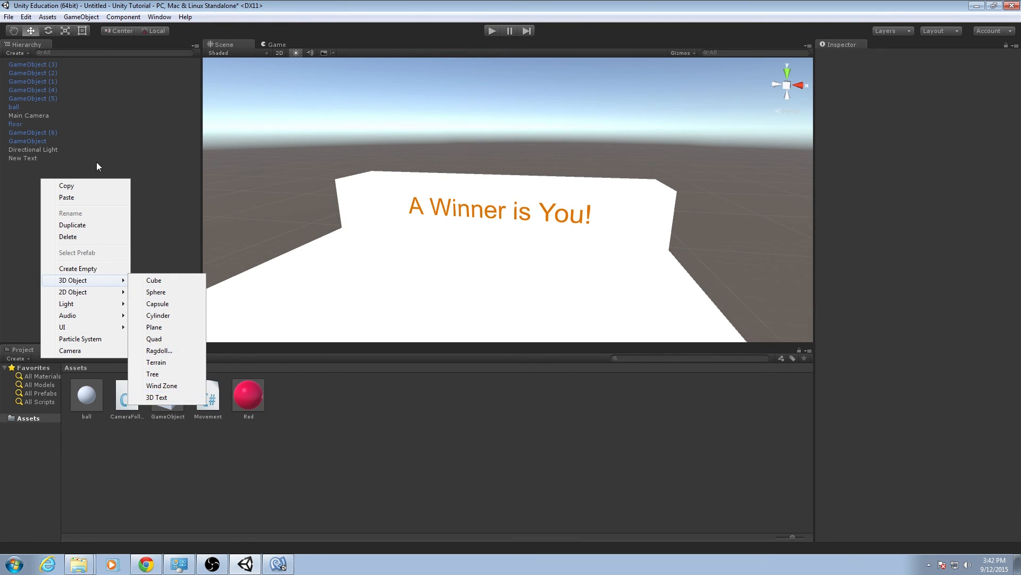
click(83, 158)
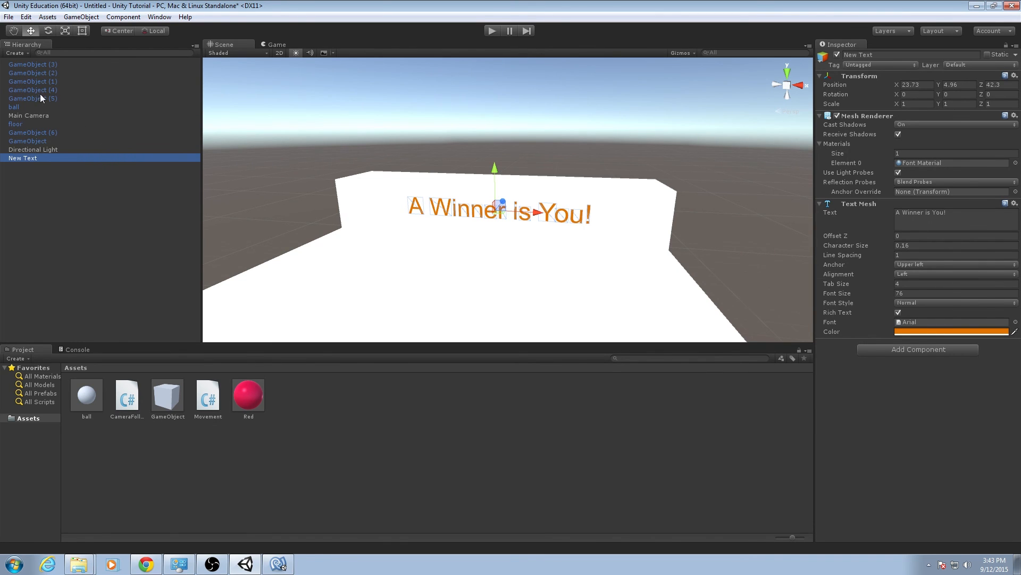
Examine the wall obstacles along the course one by one, and inspect the ball's components.
alt+drag(429, 218, 281, 224)
click(281, 222)
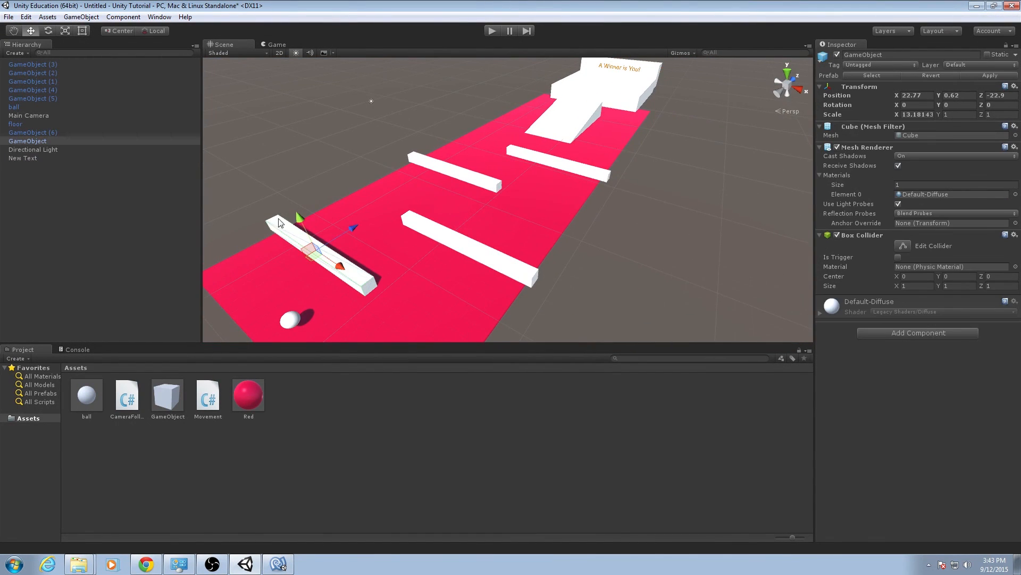
click(450, 226)
click(476, 175)
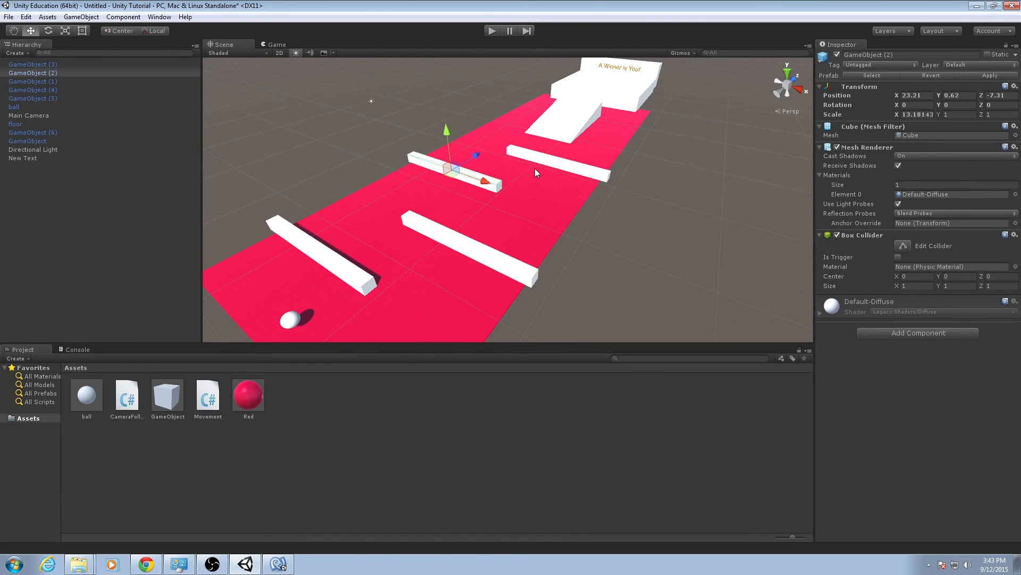
click(550, 166)
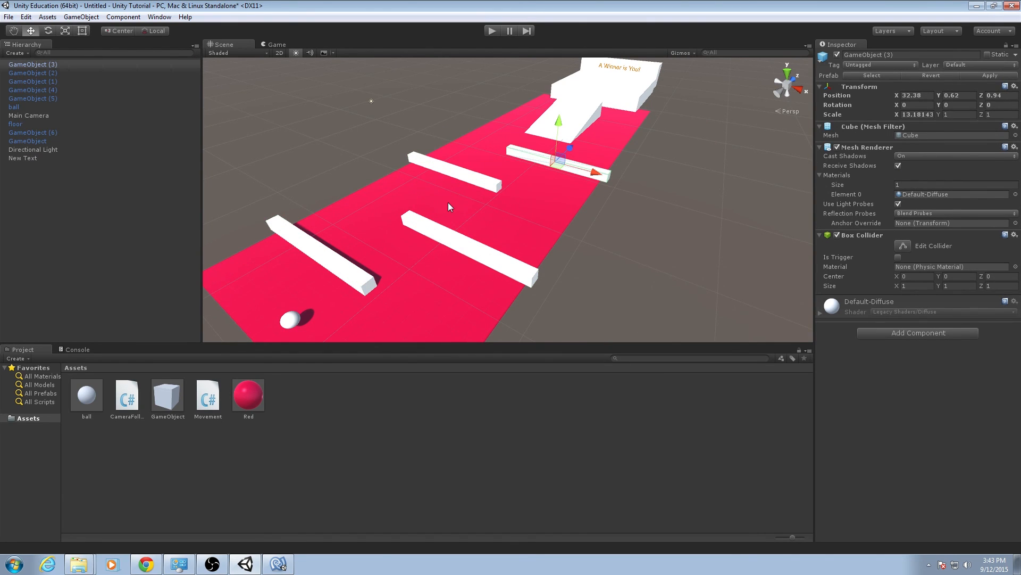
alt+drag(448, 207, 468, 197)
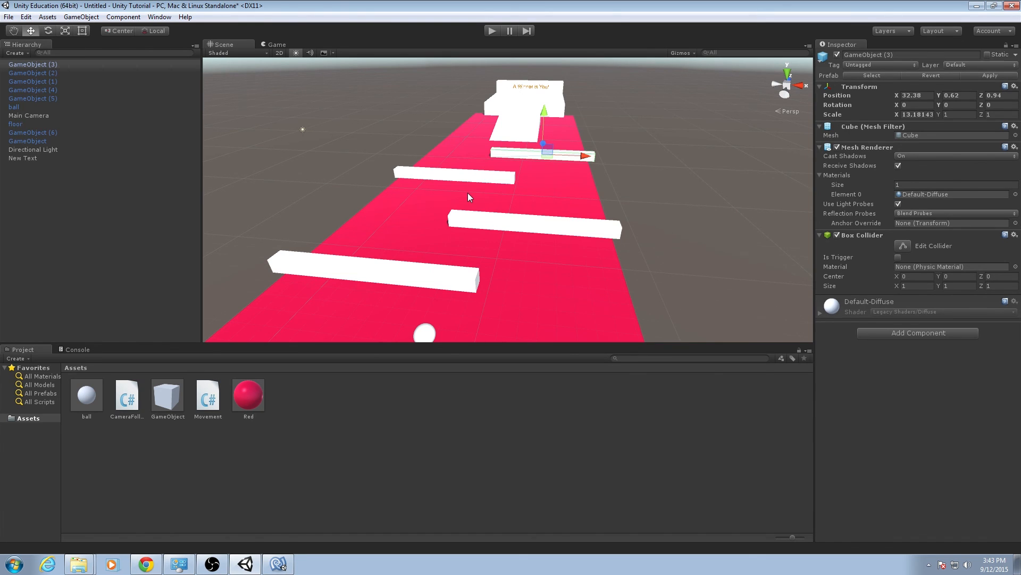
key(q)
mouse_move(452, 192)
right_down()
mouse_move(447, 173)
mouse_move(445, 195)
right_up()
click(41, 107)
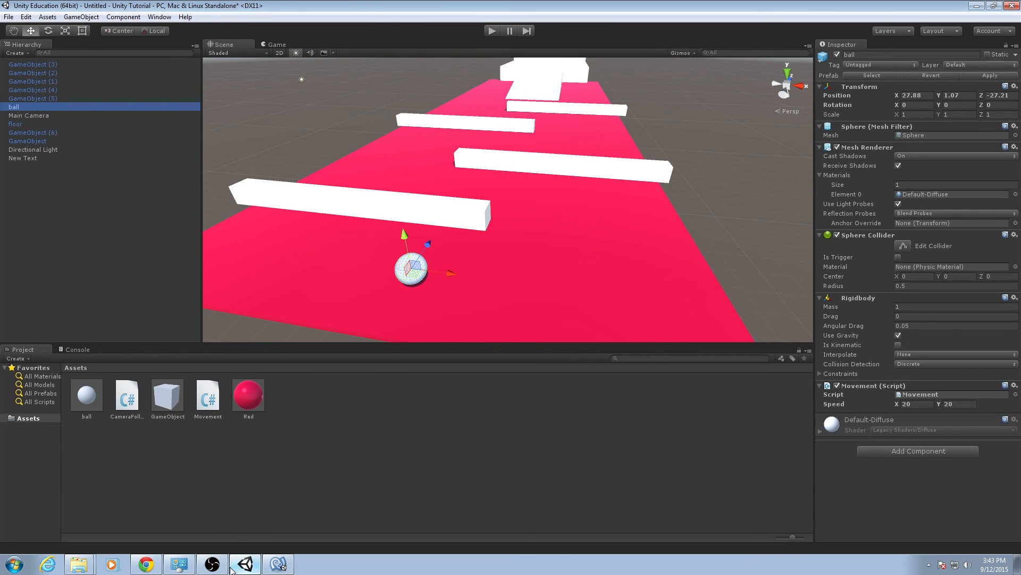
Switch to MonoDevelop and declare a private Vector3 variable named starting_position below direction in Movement.cs.
click(278, 564)
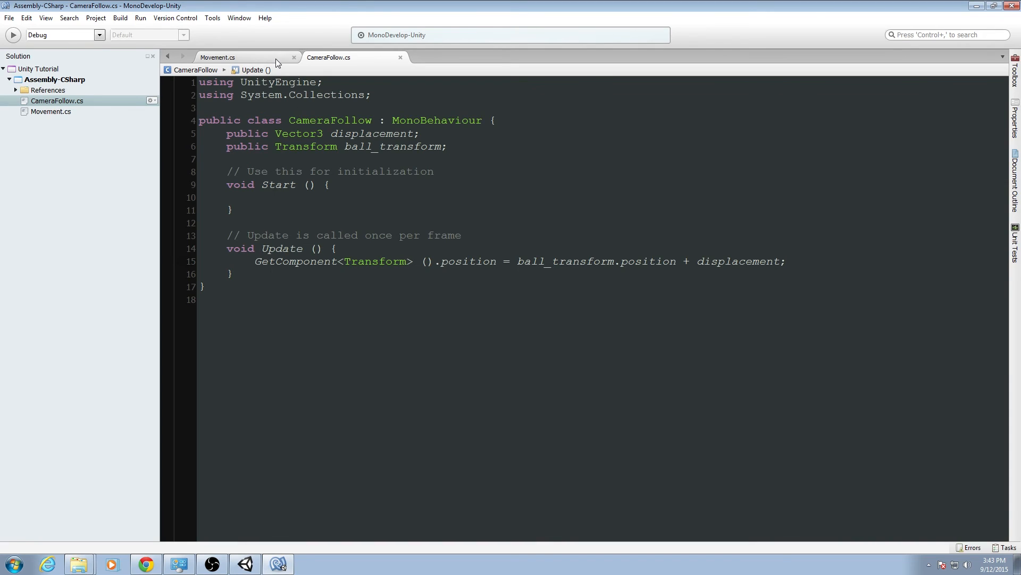
click(276, 58)
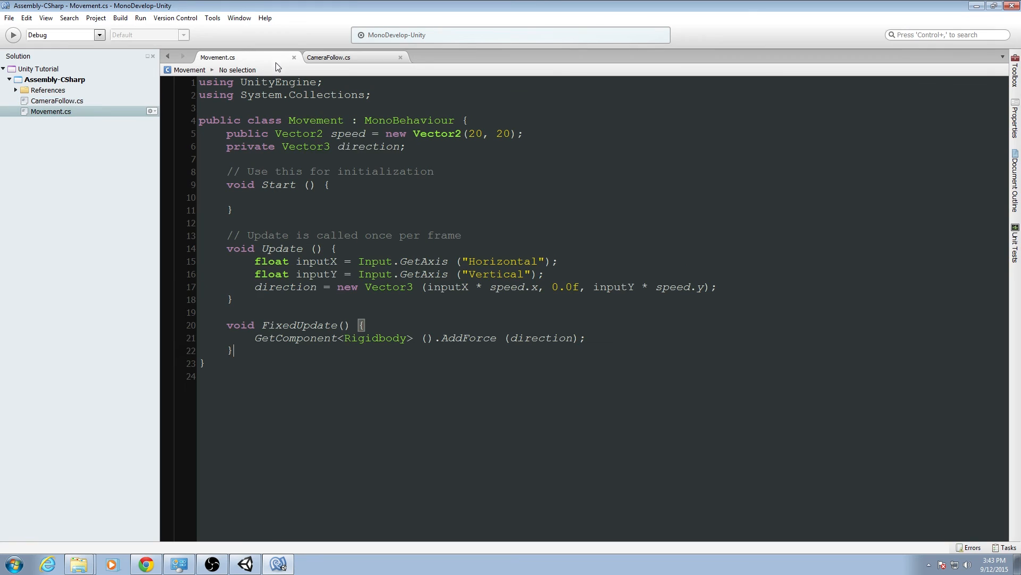
click(493, 147)
key(Return)
text(private Vector)
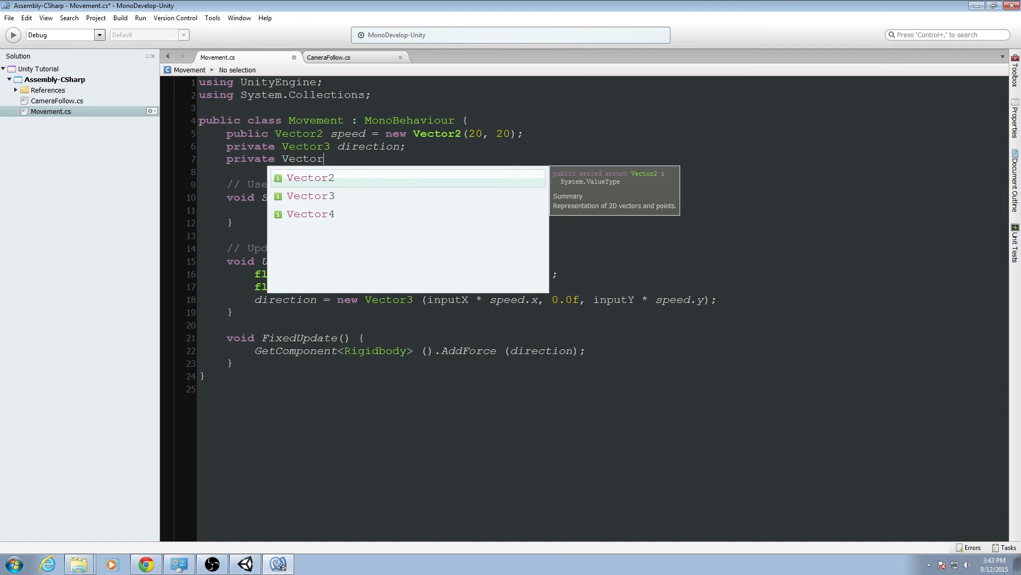
text(3 starting)
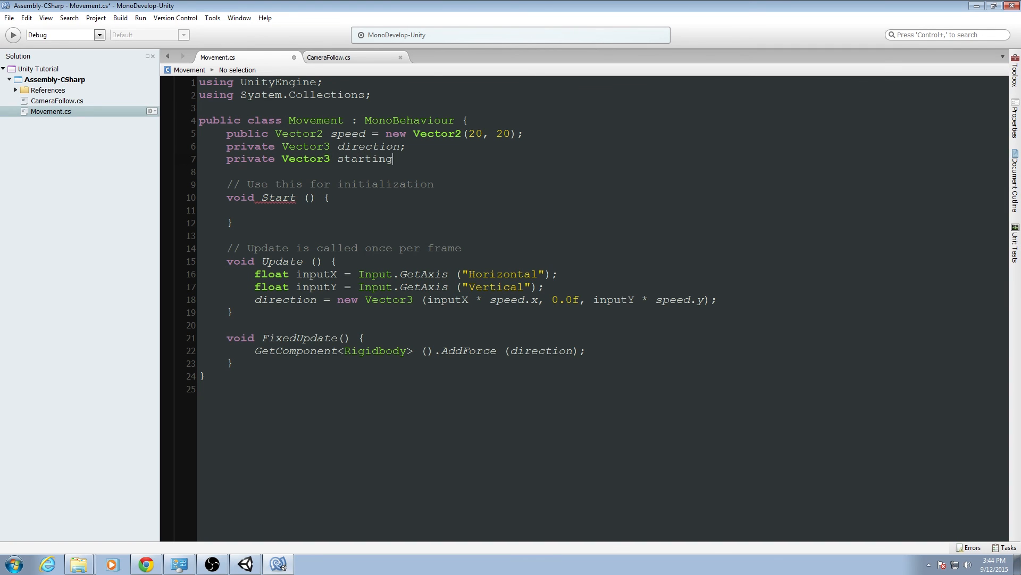
text(_position;)
Assign GetComponent<Transform> ().position to starting_position inside the Start method and save the script.
key(Down)
key(Down)
key(Down)
key(Down)
key(Down)
key(Up)
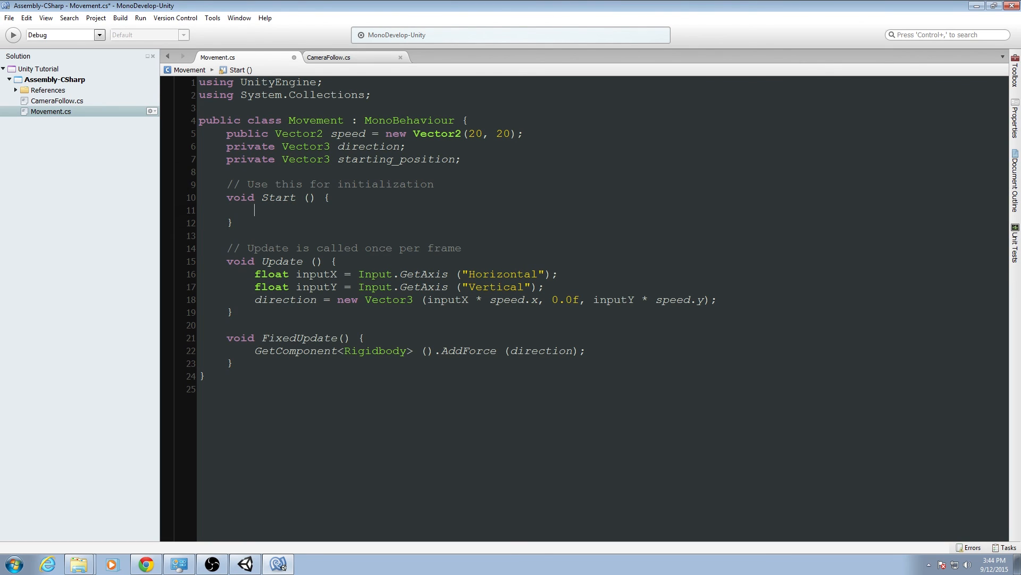
text(startin)
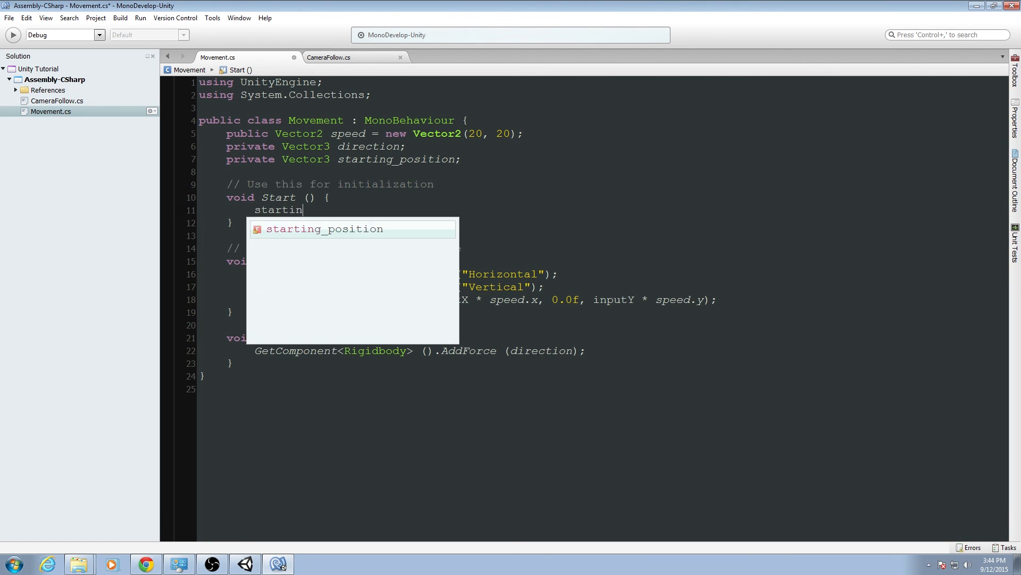
text(g_position =)
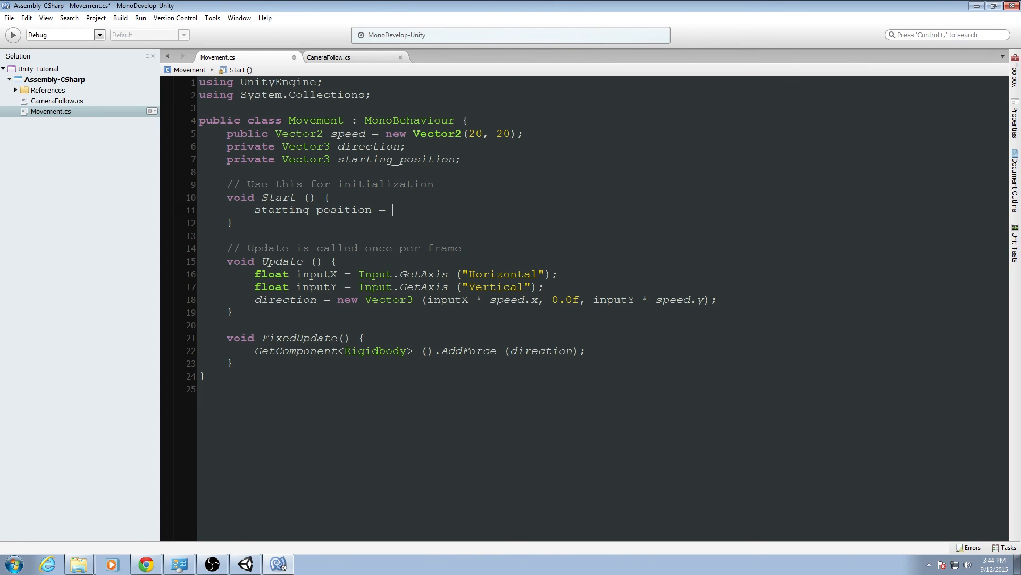
text( GetComponen)
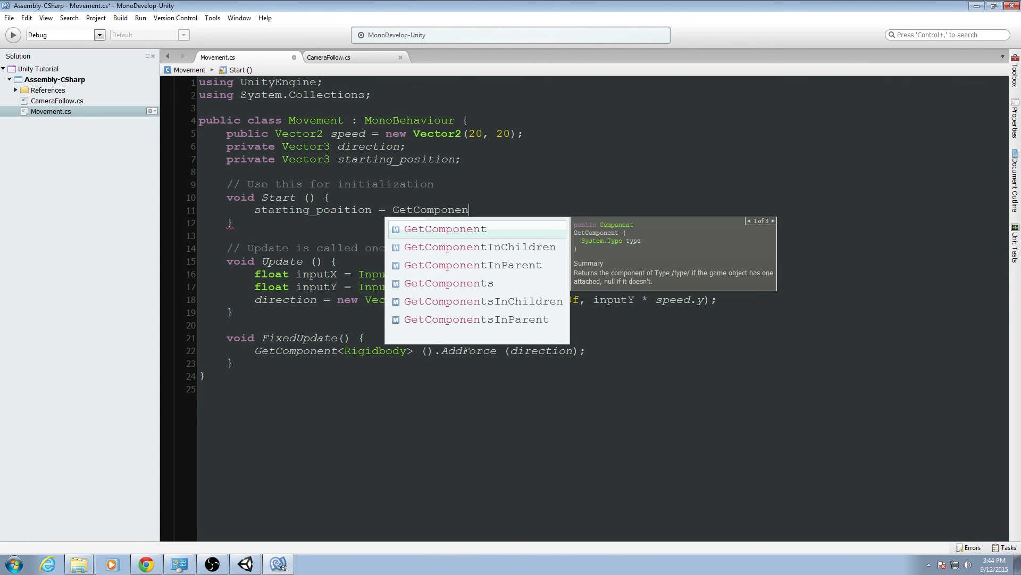
text(t<Transf)
text(> ())
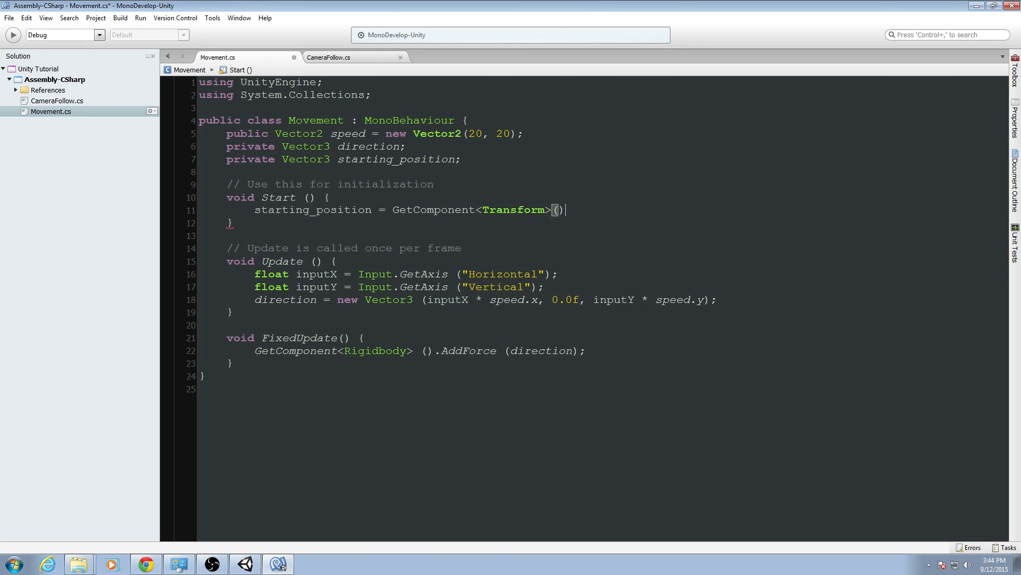
text(.position;)
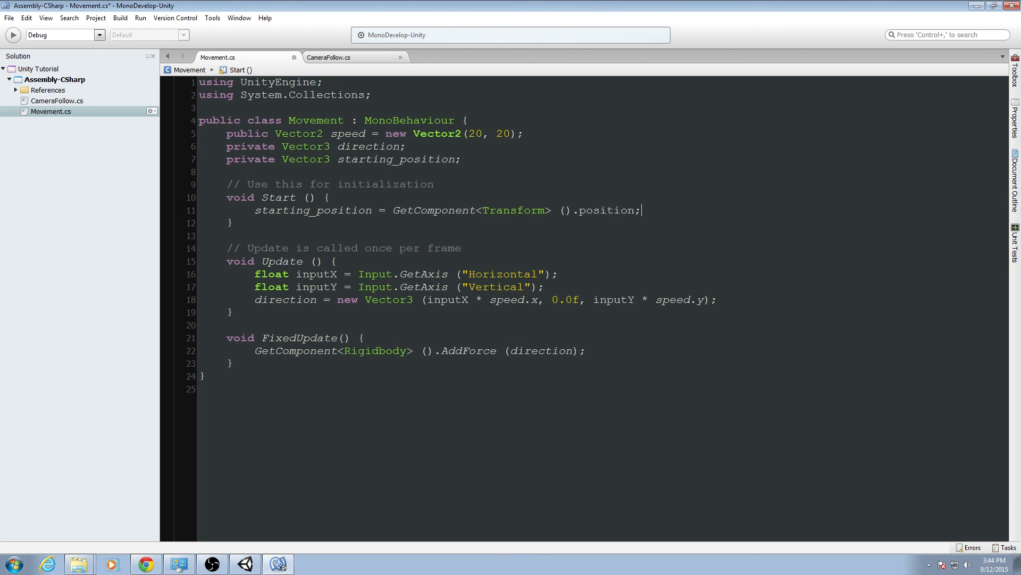
key(ctrl+s)
Begin a void ResetPosition() method with an opening brace between the variable declarations and the Start method's comment.
key(End)
key(Down)
key(Down)
key(Down)
key(Up)
key(Up)
key(Up)
key(Up)
key(Up)
key(Up)
key(Up)
key(Up)
key(Up)
key(Up)
key(Return)
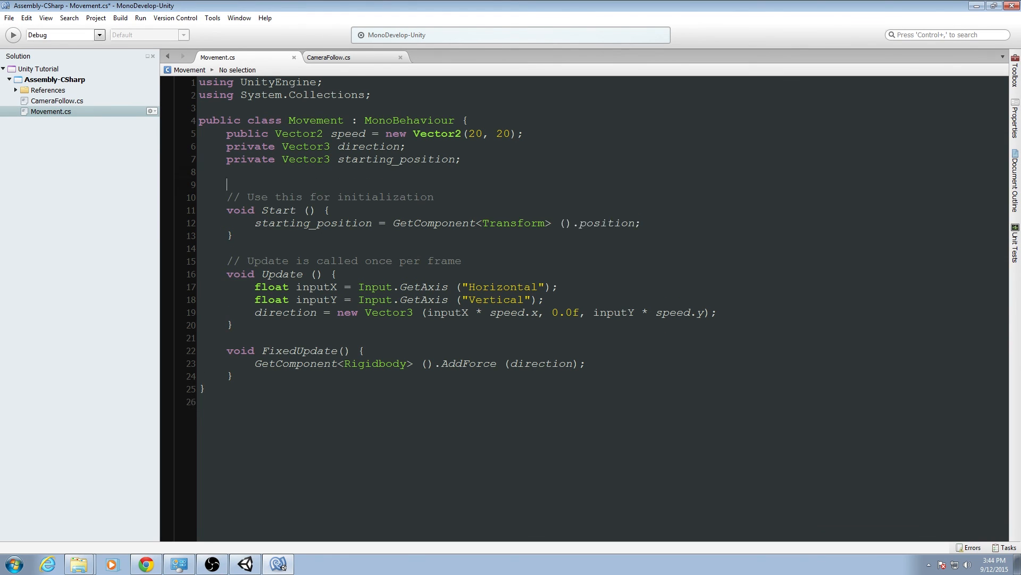
key(Return)
key(Up)
text(viod)
key(BackSpace)
key(BackSpace)
key(BackSpace)
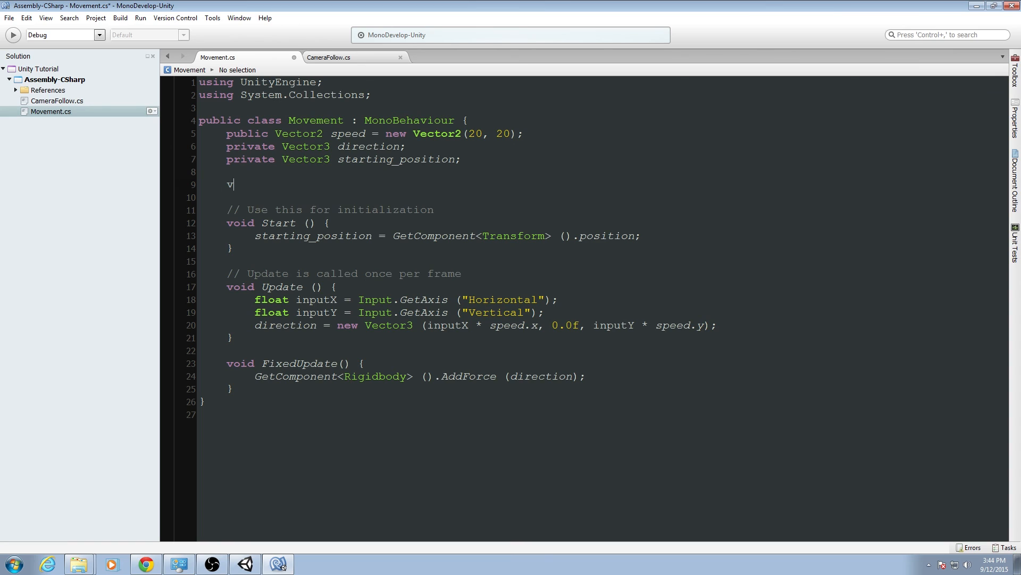
text(oid ResetPosition() {)
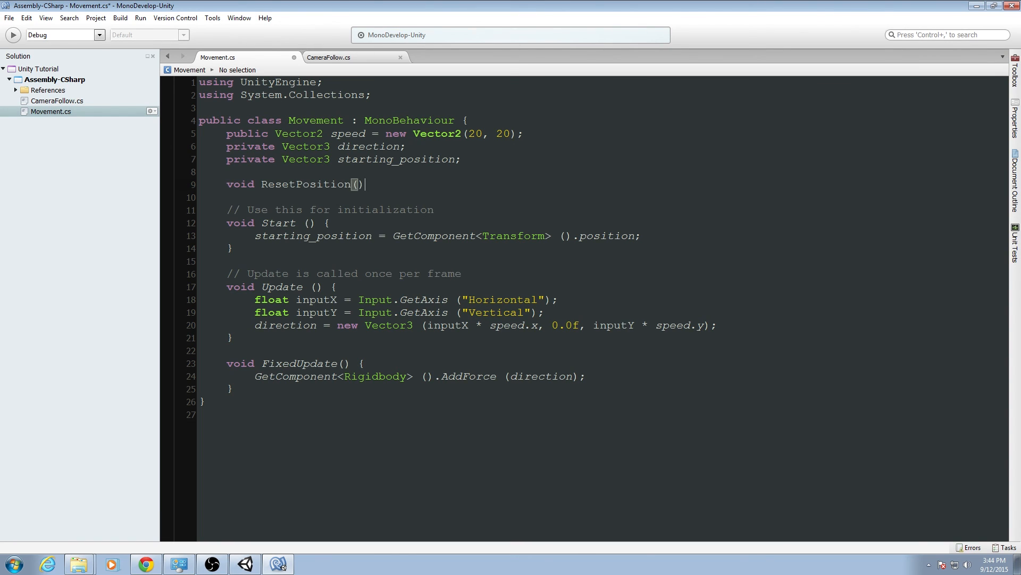
key(Return)
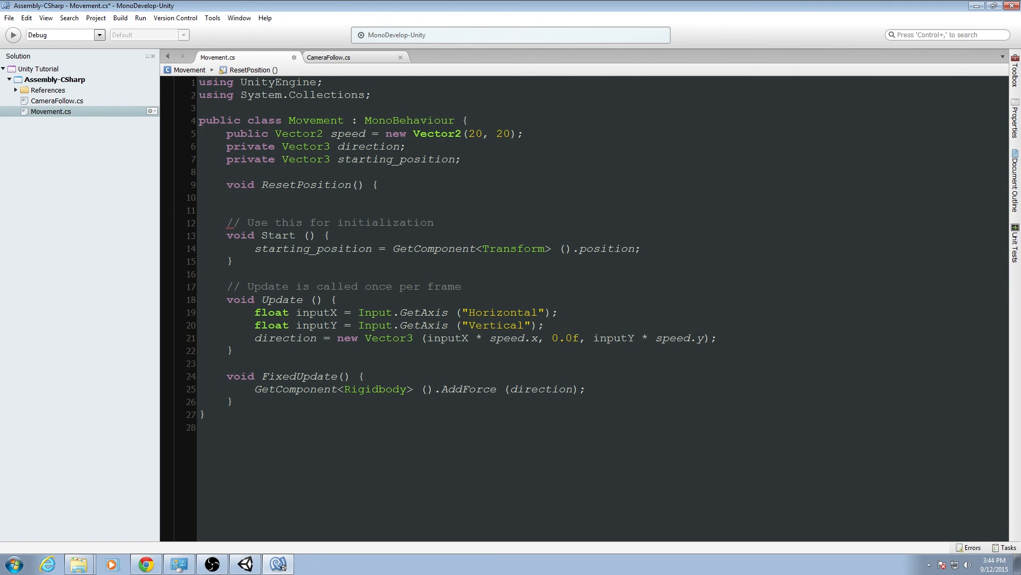
Set GetComponent<Transform> ().position to starting_position in the ResetPosition body and close the method.
text(GetCompo)
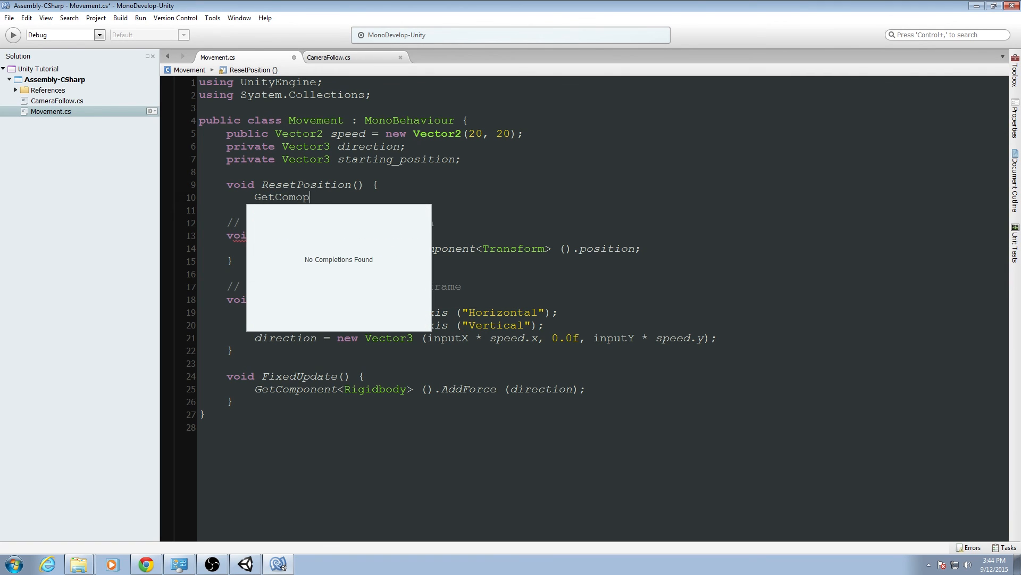
text(nent<Tra)
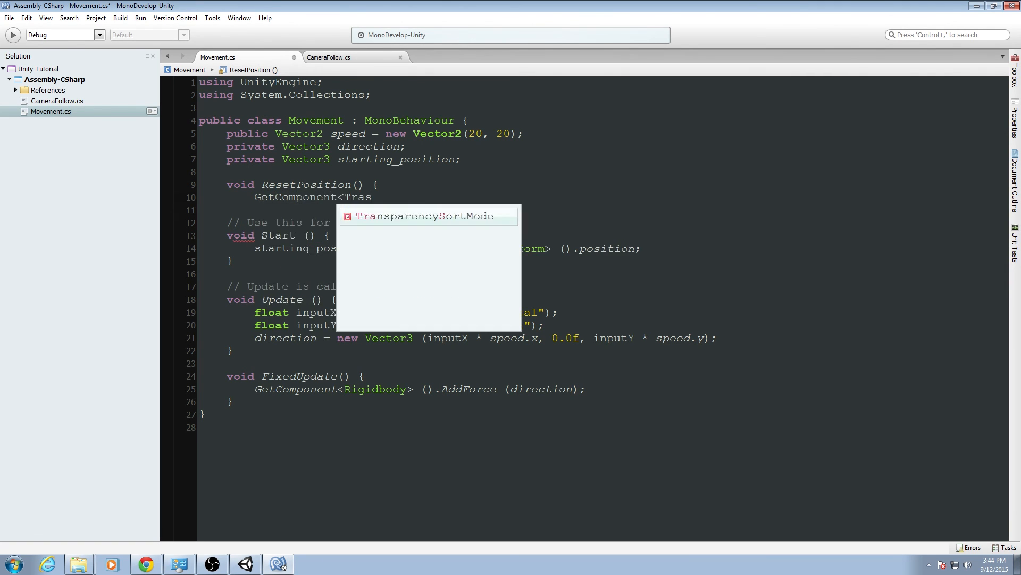
text(nsfor)
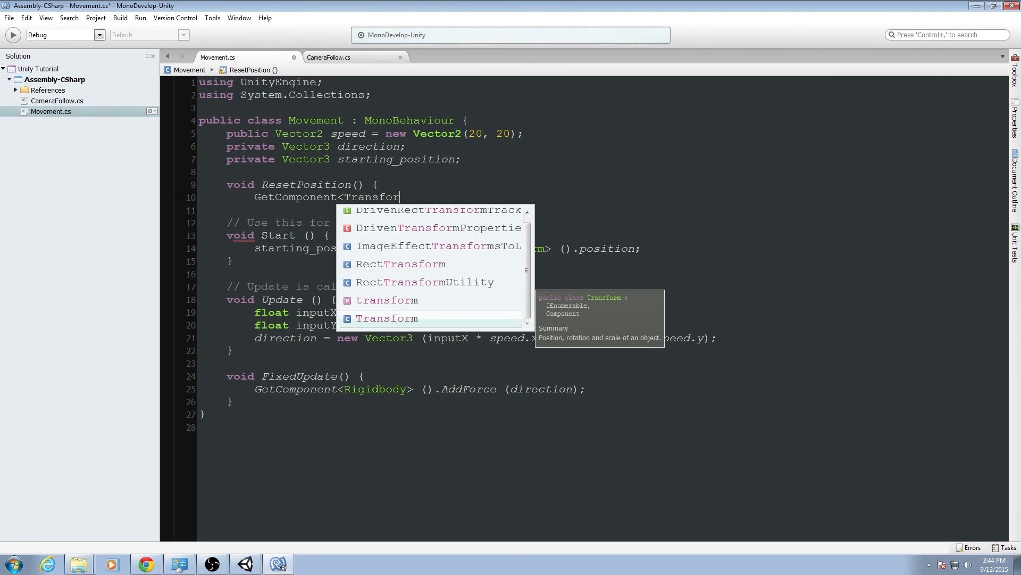
text(m> ().positio)
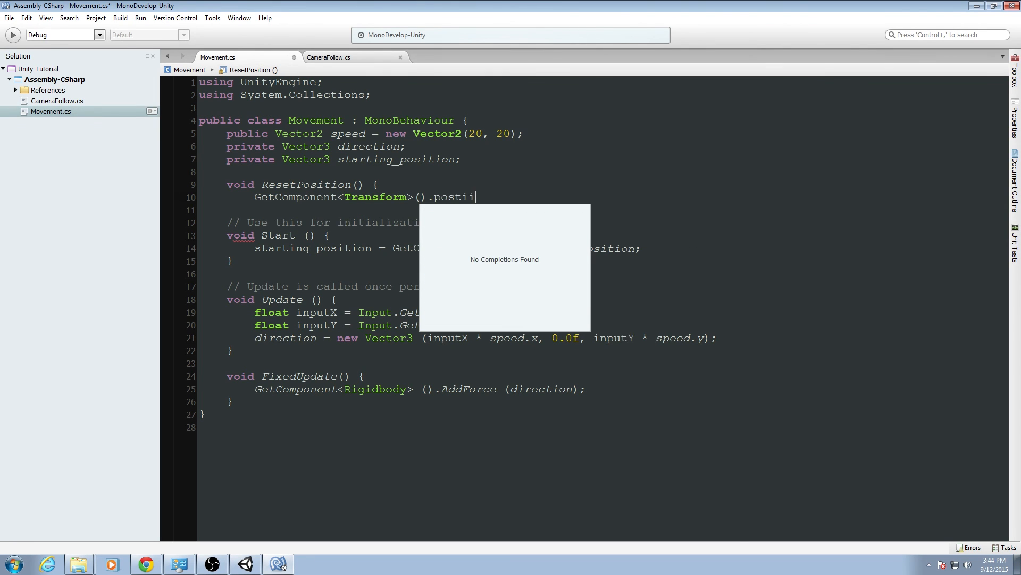
text(n = )
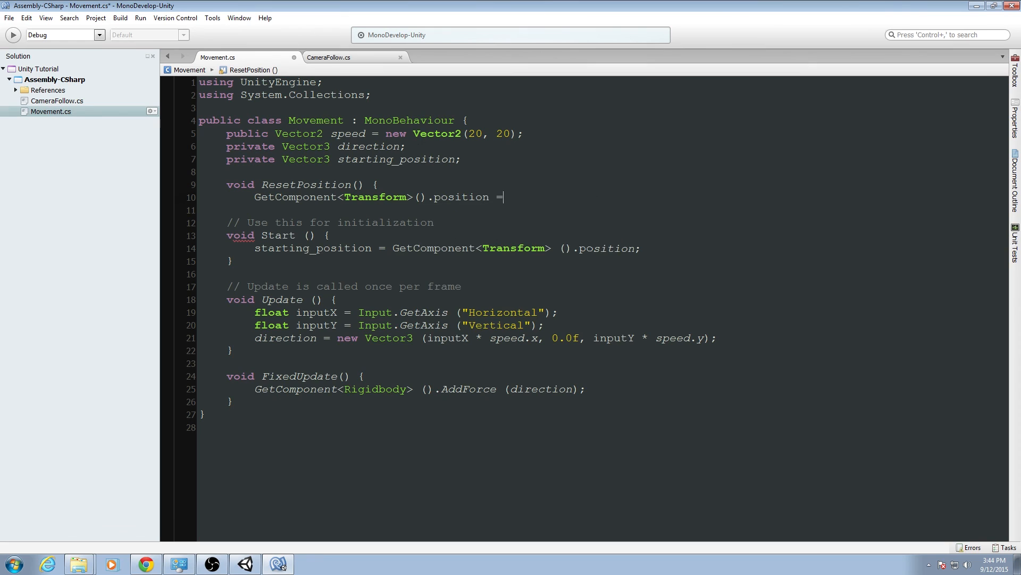
text(starting_position;)
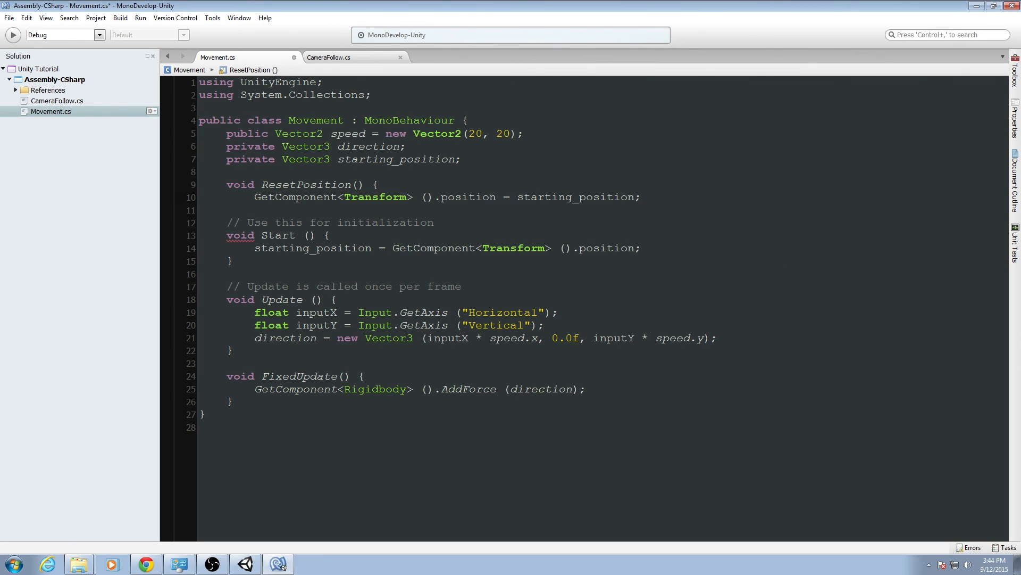
key(Return)
text(})
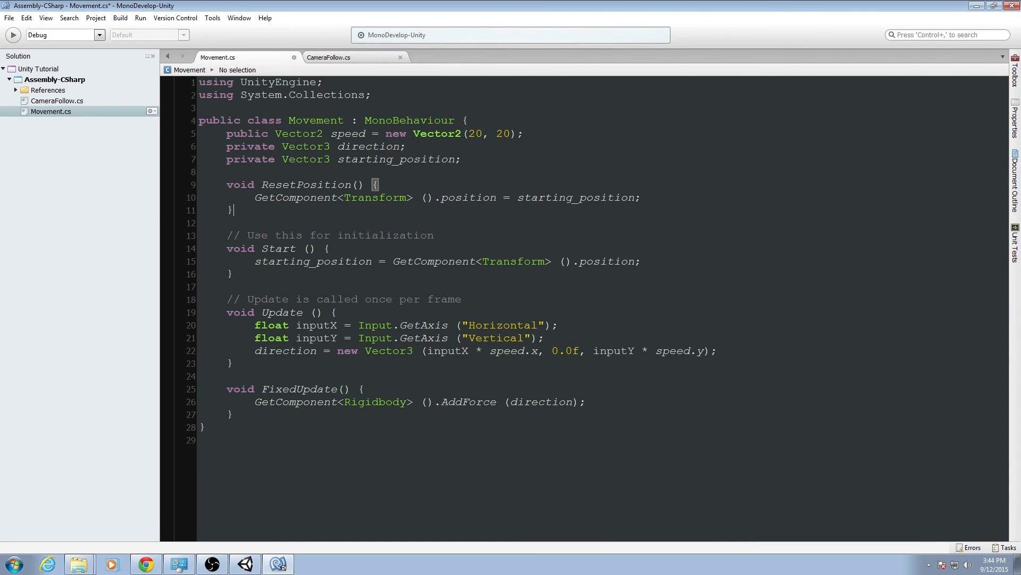
Begin a void OnCollisionEnter method declaration below the FixedUpdate method.
click(307, 409)
key(Return)
key(Return)
text(void OnCollision)
text(Enter)
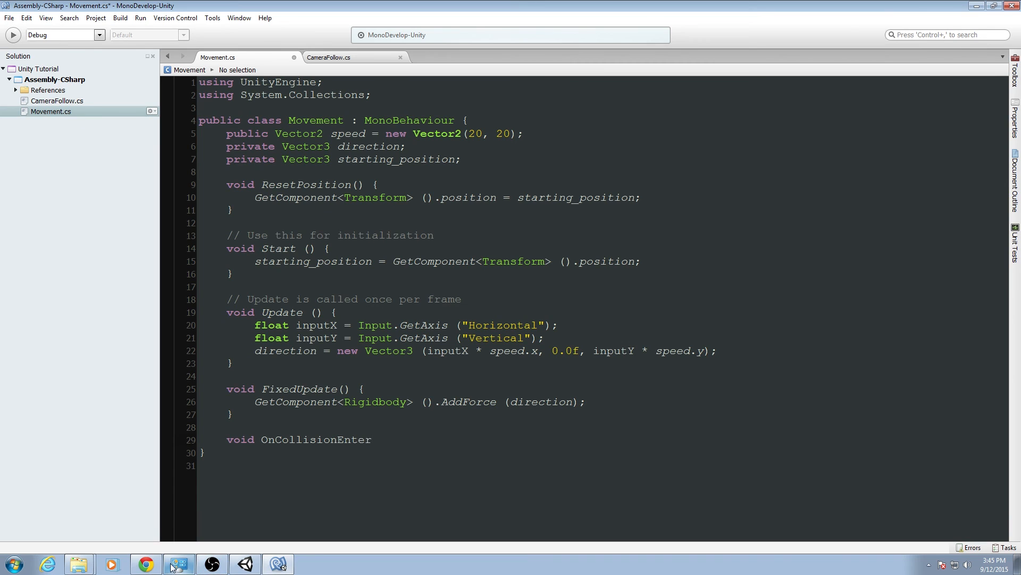
Switch to Chrome, search for "unity oncolliderenter" in a new tab, and open the OnCollisionEnter Scripting API page.
click(147, 564)
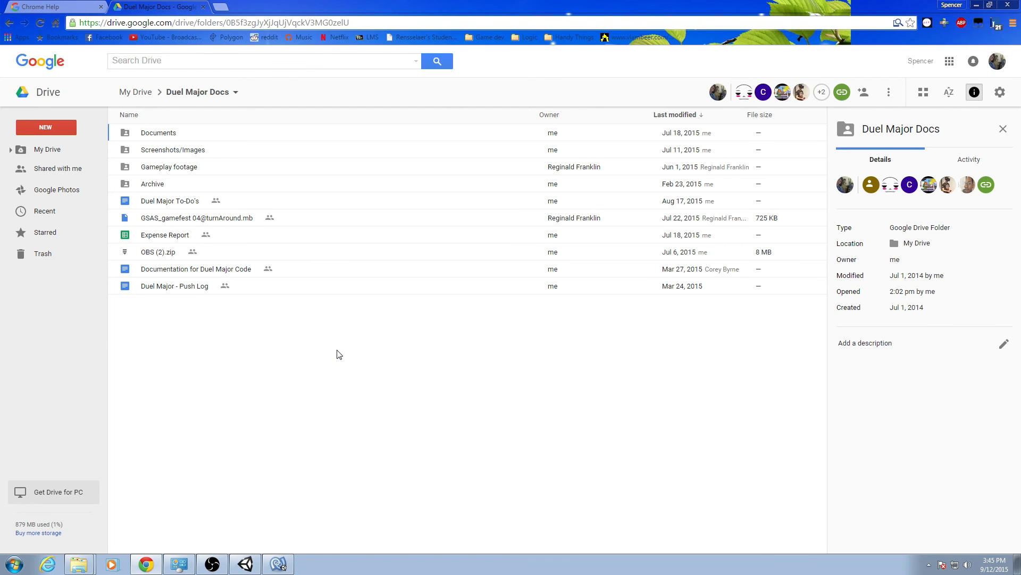
key(ctrl+t)
text(unity )
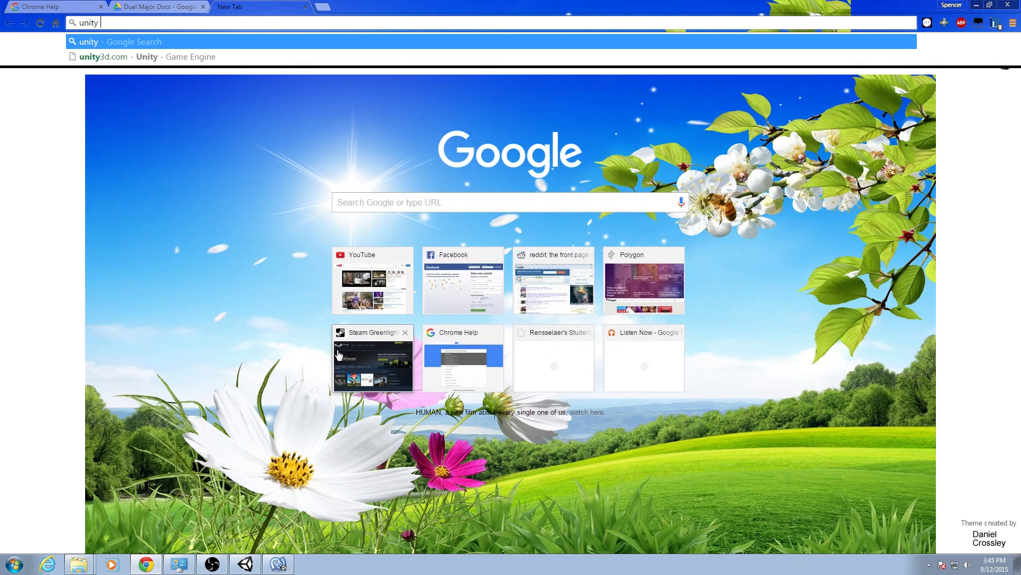
text(oncolliderent)
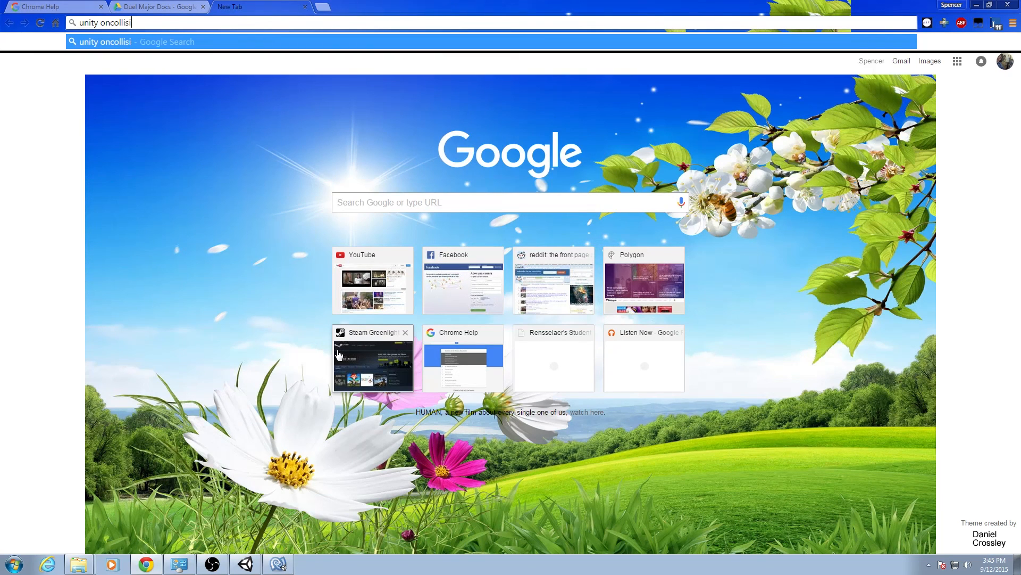
text(er)
key(Return)
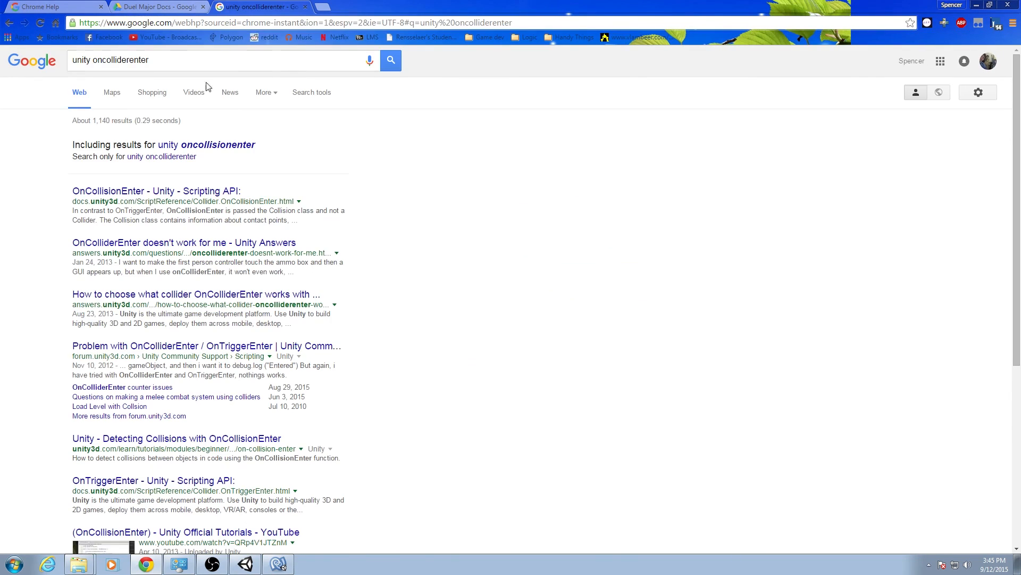
click(228, 191)
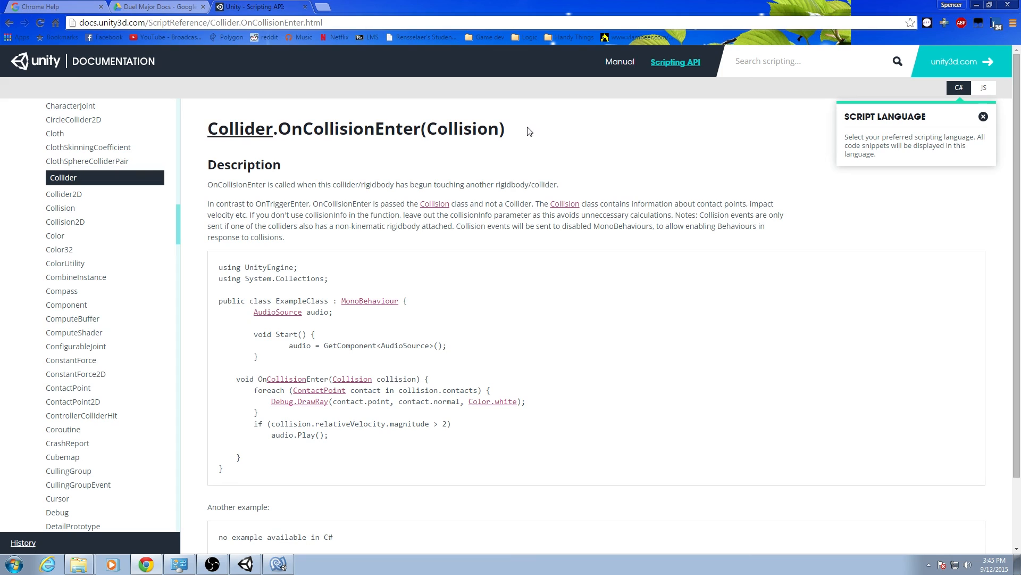
Read the OnCollisionEnter description and the method signature in its C# example.
drag(587, 186, 207, 185)
click(339, 170)
drag(232, 379, 325, 378)
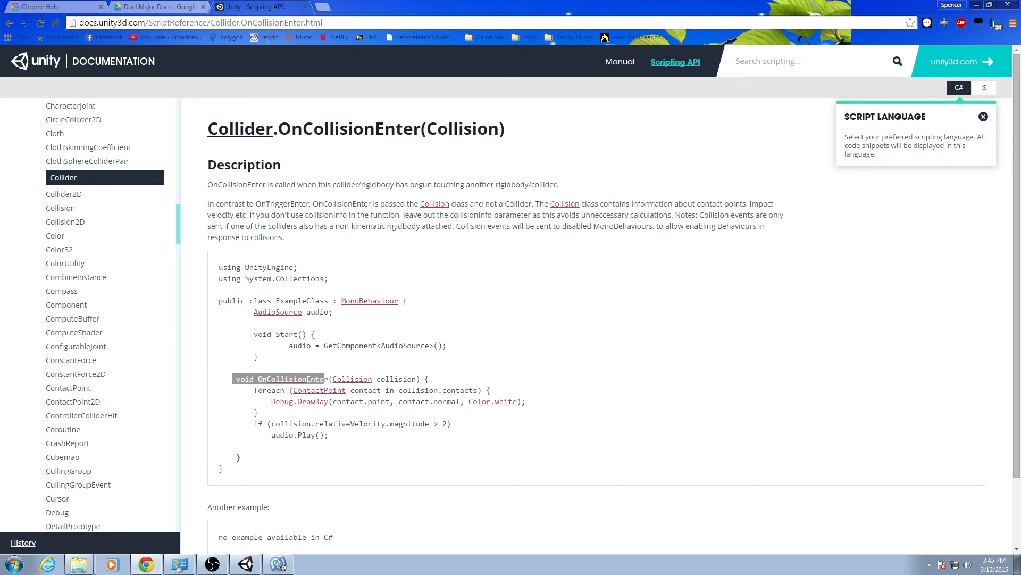
key(alt+Left)
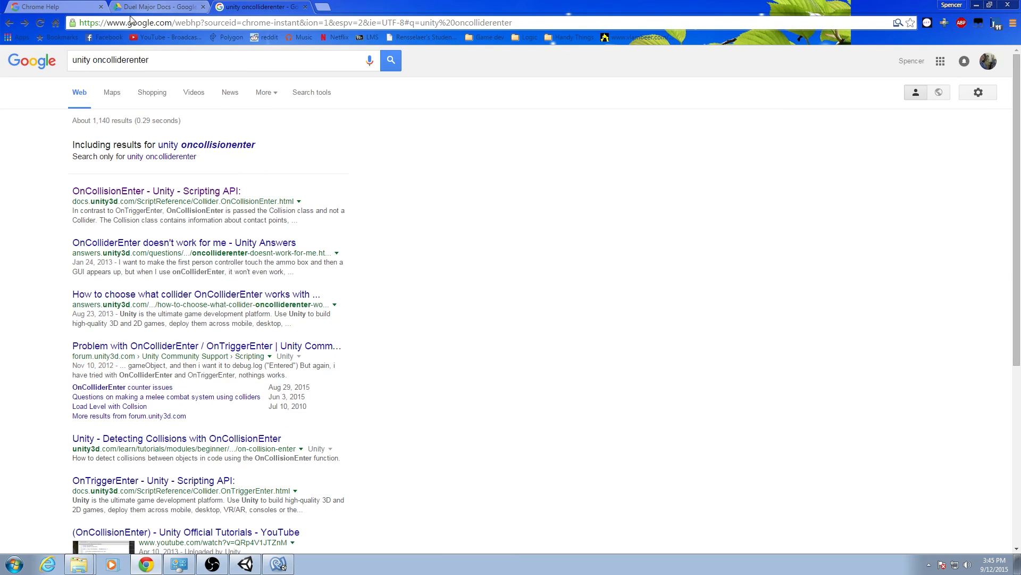
click(24, 23)
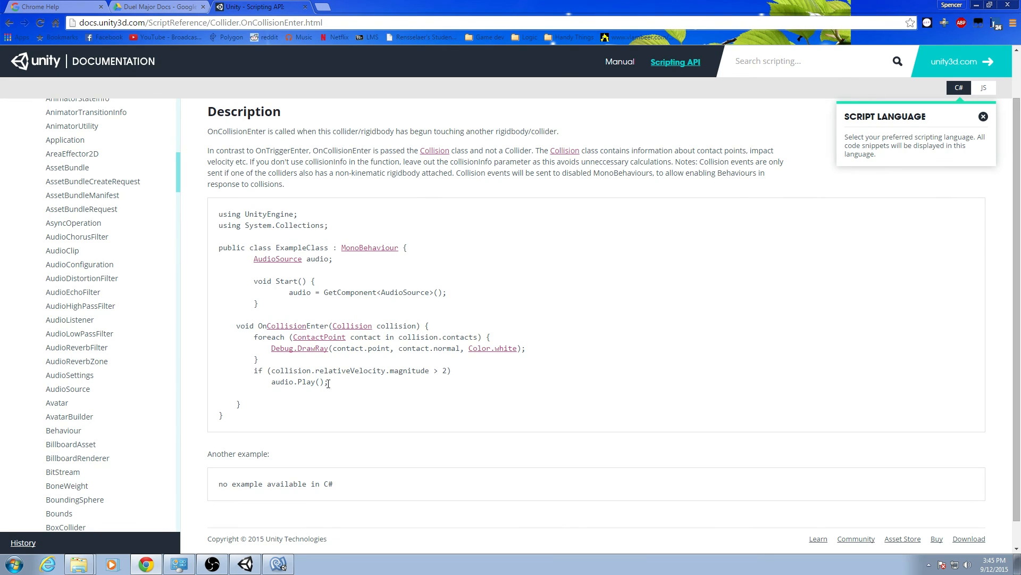
Open the Collision class reference in a separate tab, examine its variables, and return to the OnCollisionEnter page.
middle_click(362, 326)
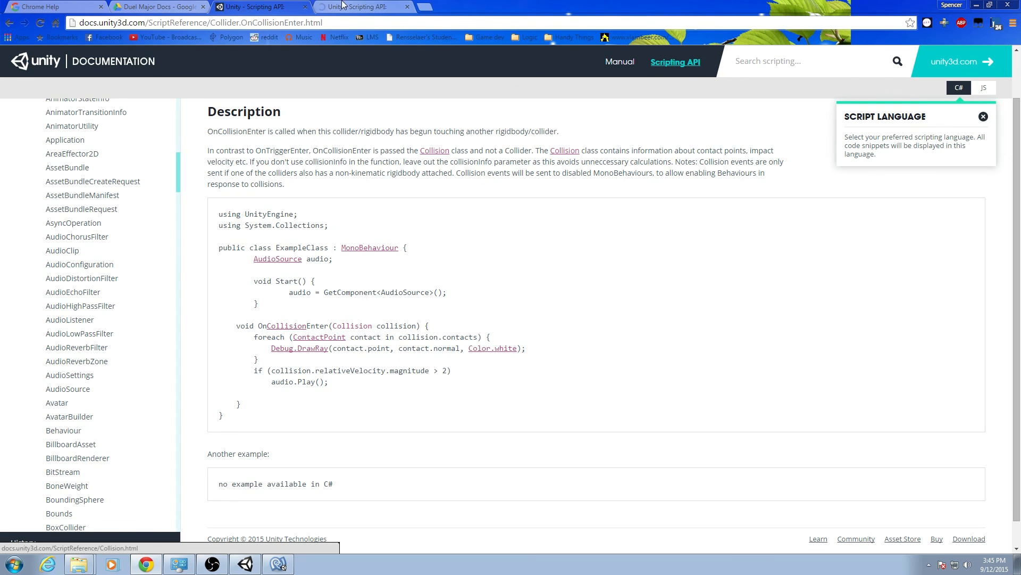
click(361, 6)
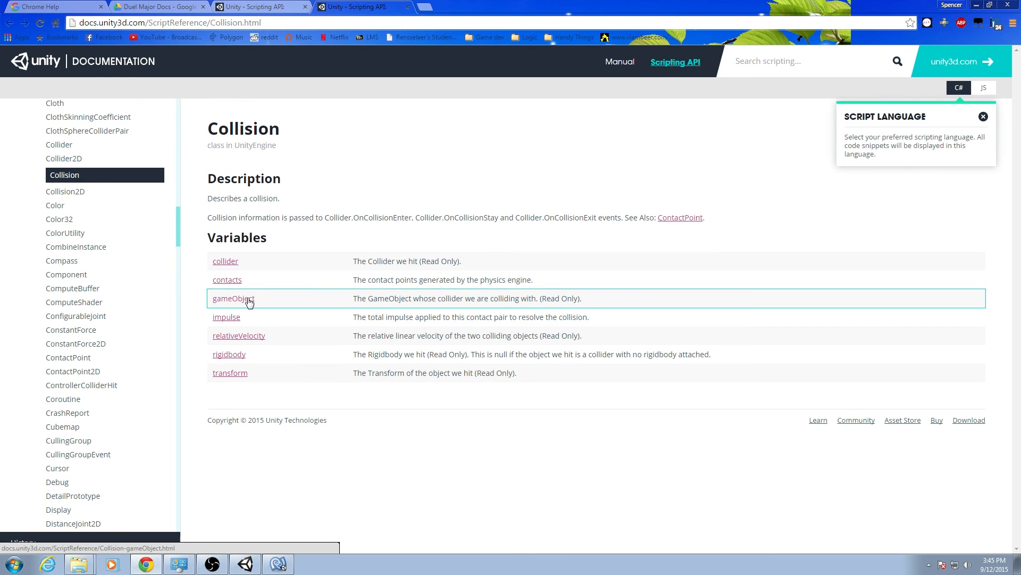
click(250, 6)
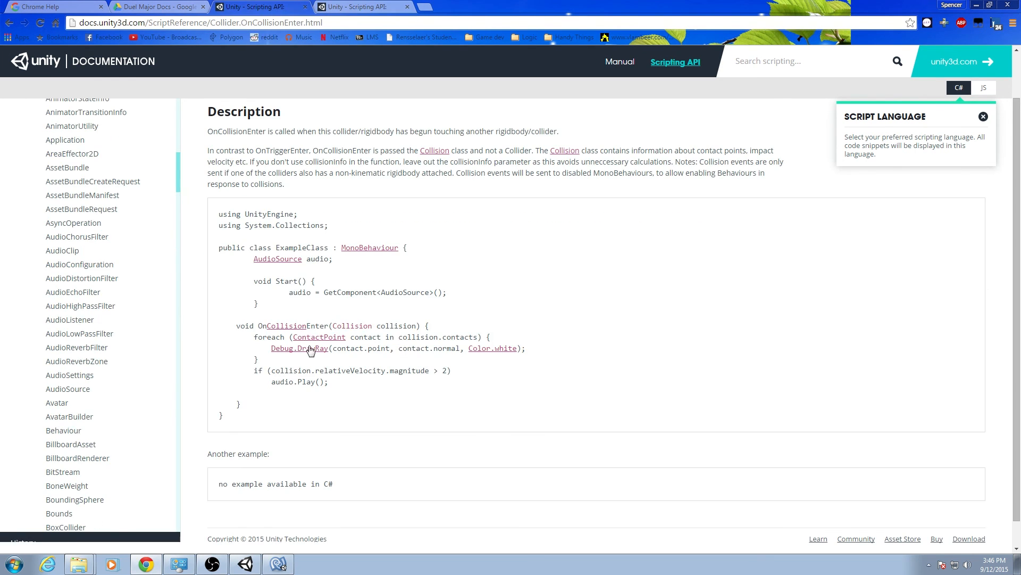
Switch to MonoDevelop and complete the OnCollisionEnter signature with a Collision parameter named collision, opening the method body.
click(278, 563)
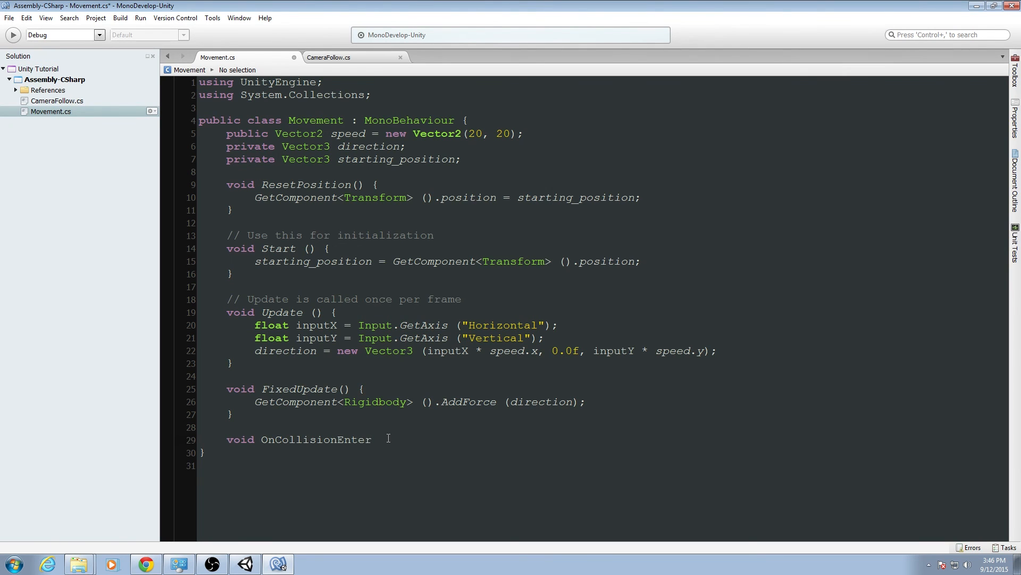
text((Collision)
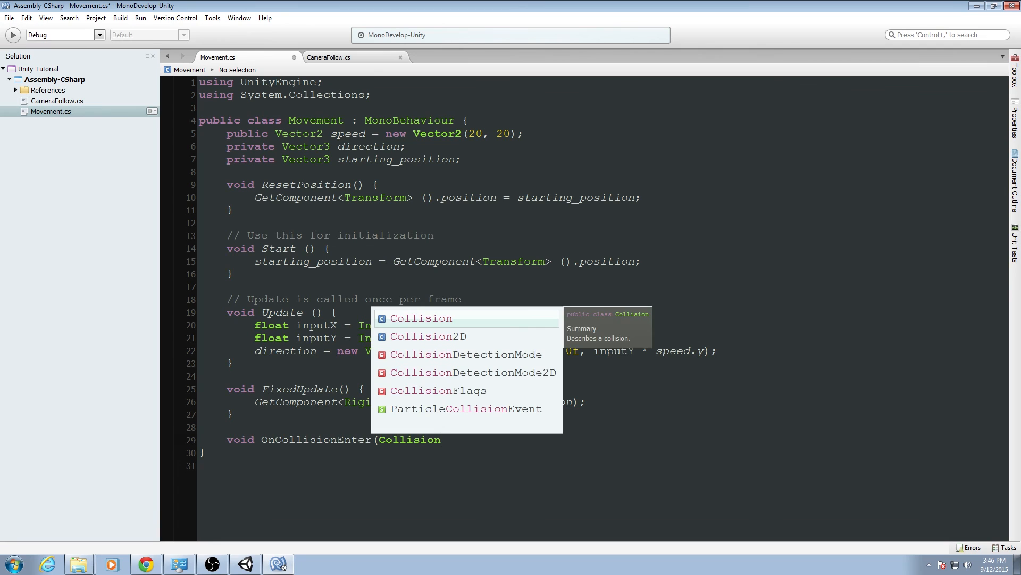
text( collision) {)
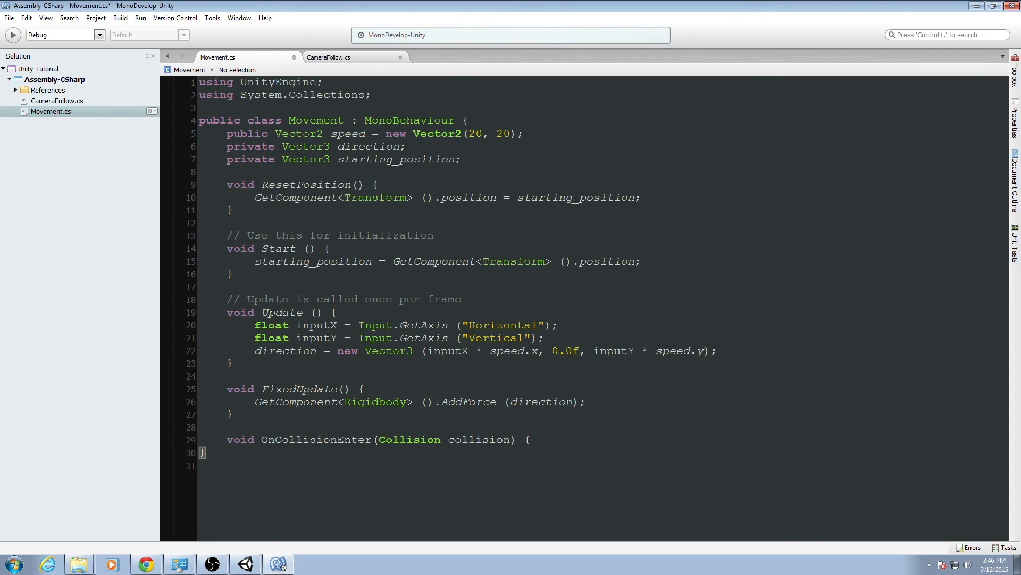
key(Return)
Inside OnCollisionEnter, open an if block that checks whether collision.gameObject.tag == "wall".
text(if (c)
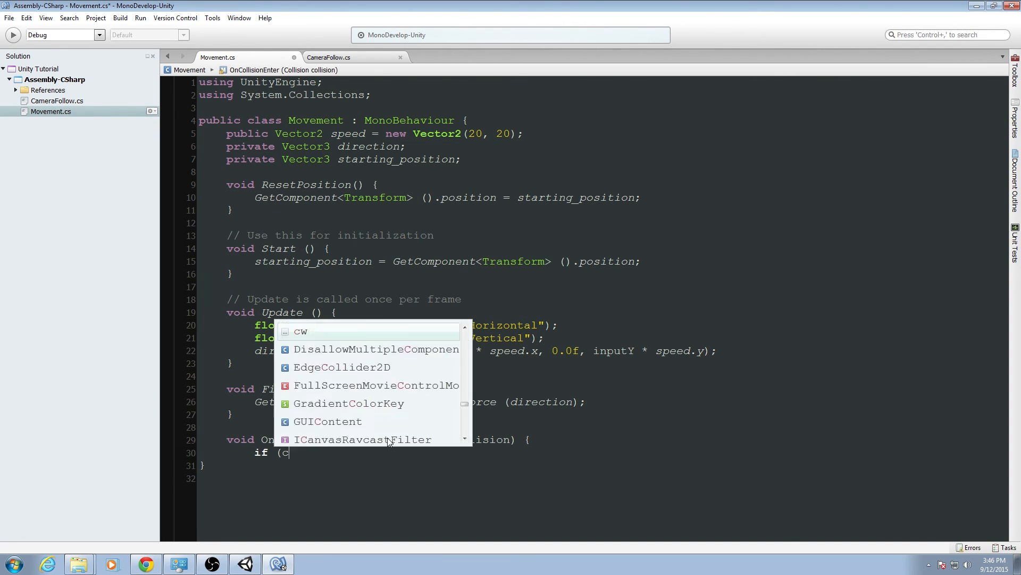
text(ollision.ga)
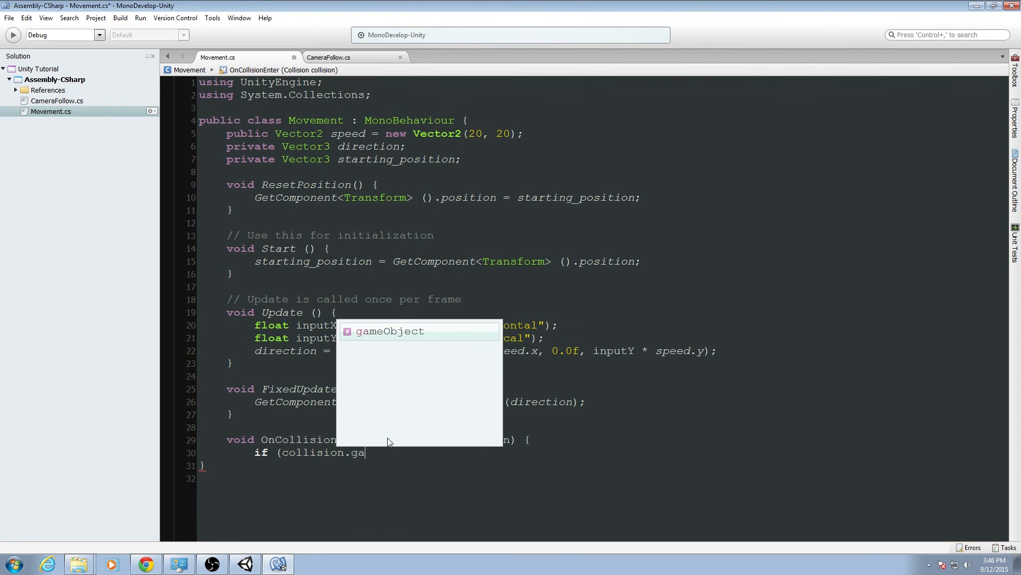
key(Return)
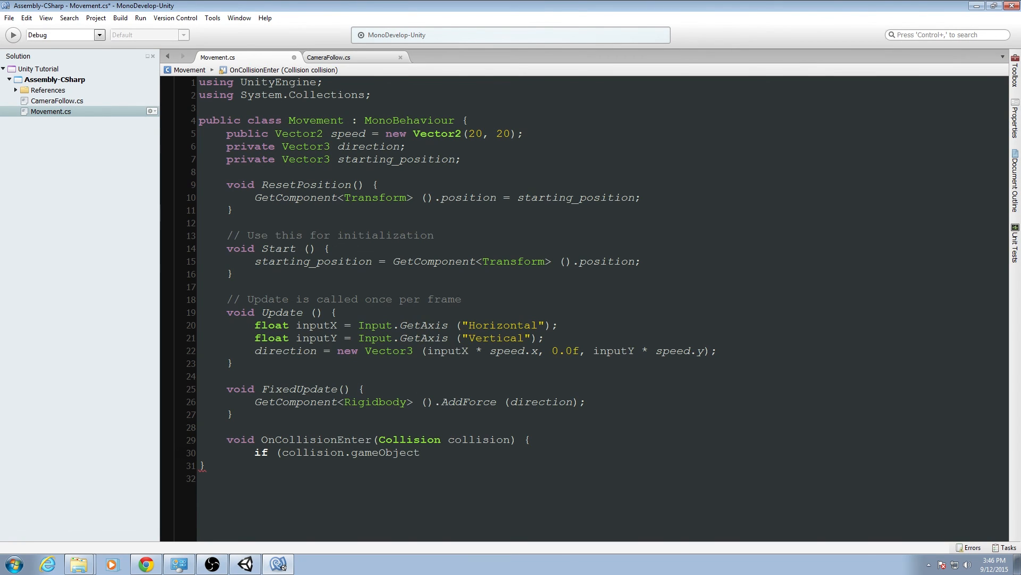
text(.t)
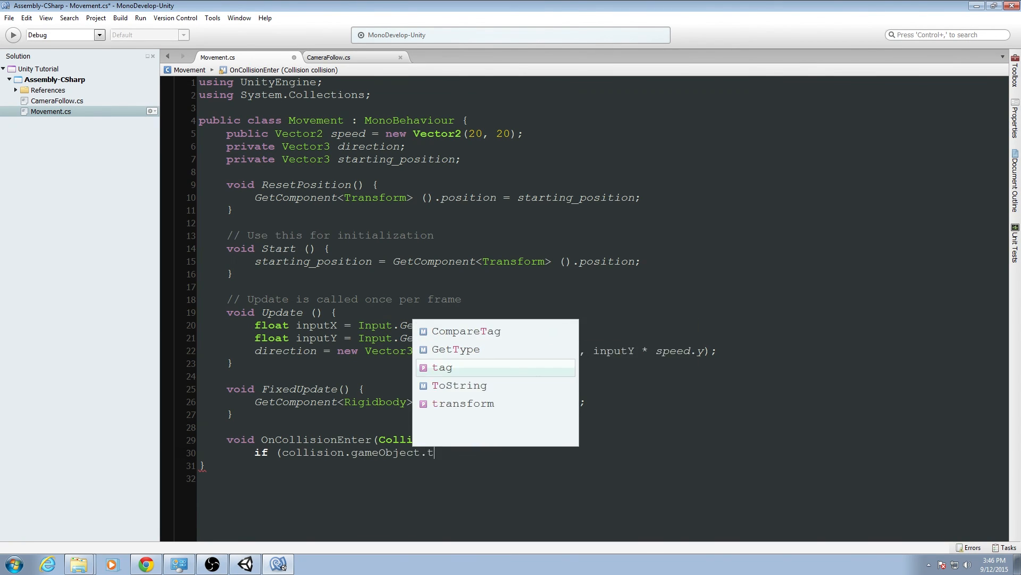
text(ag == ")
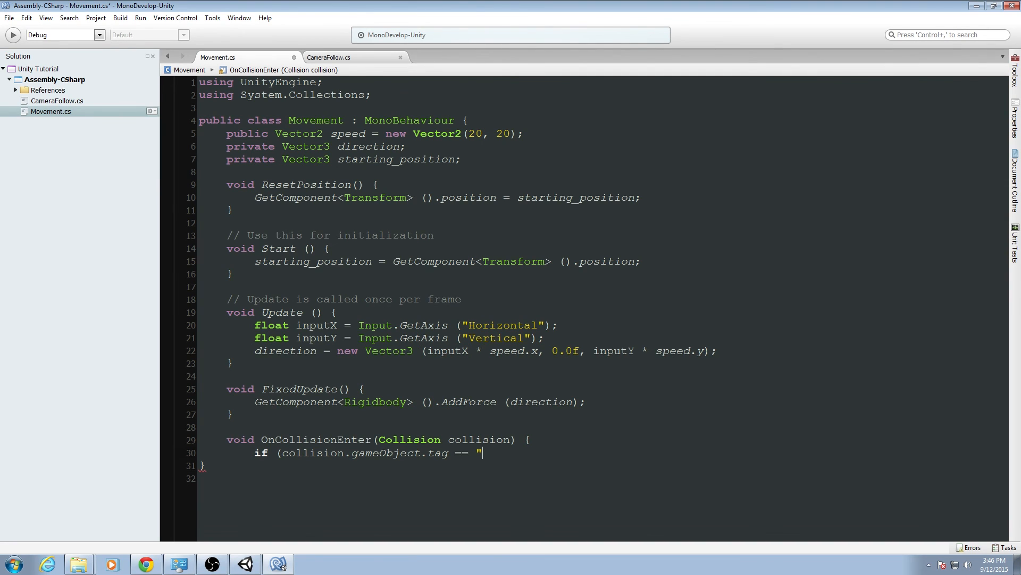
text(wall") {)
key(Return)
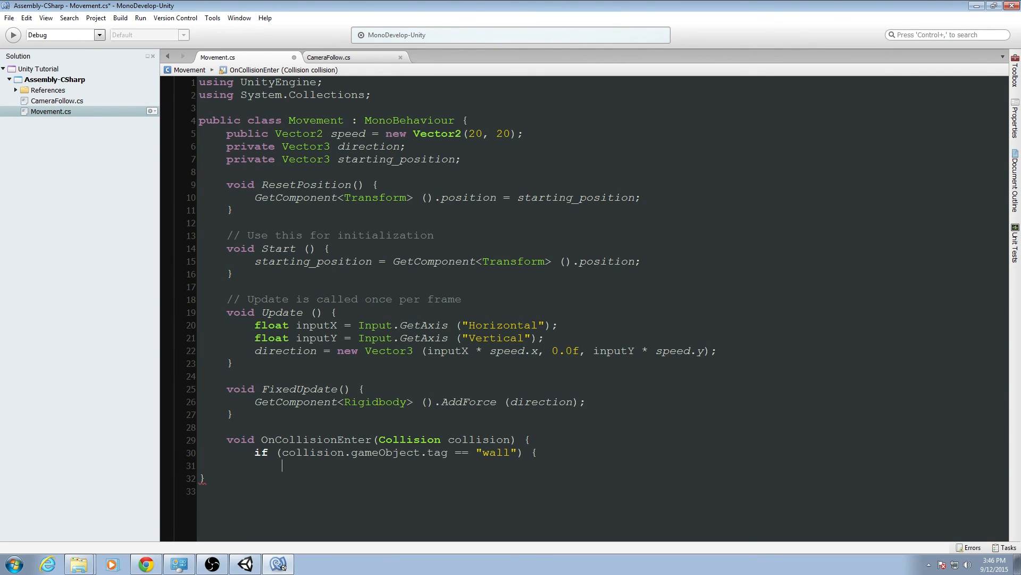
Call ResetPosition(); inside the if block, close the block and the method, and save Movement.cs.
text(Reset)
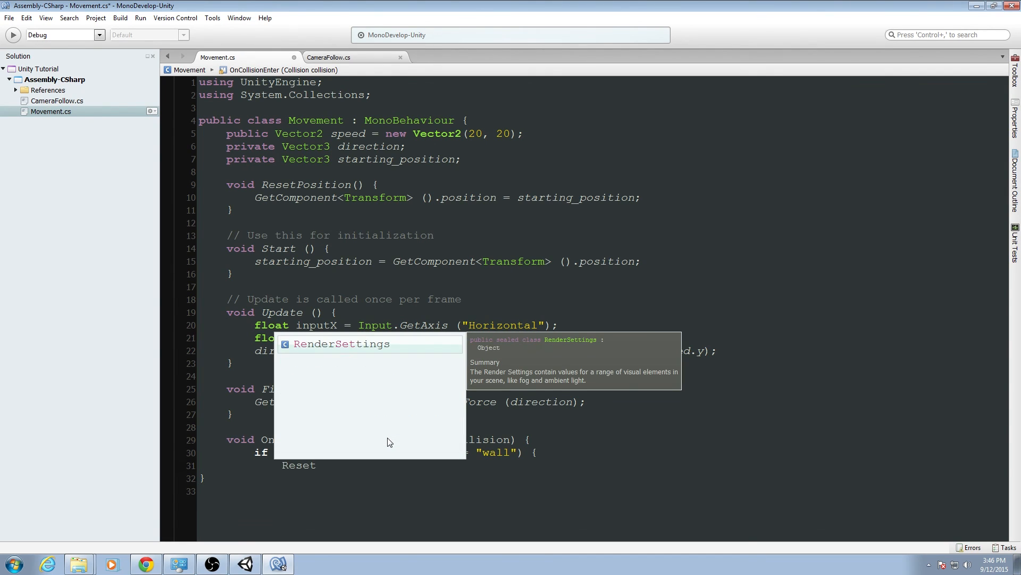
text(Position();)
key(Return)
text(})
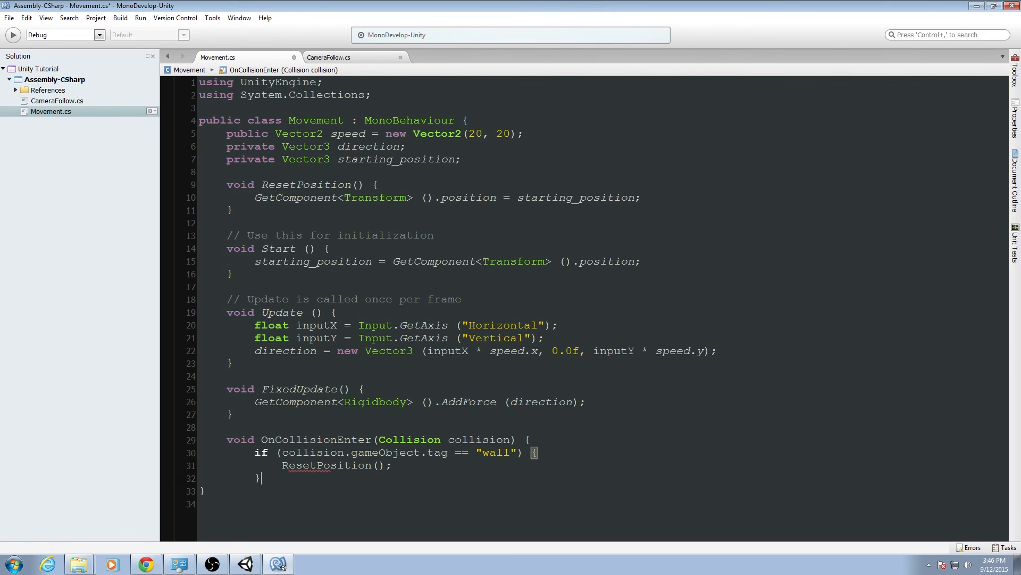
key(Return)
text(})
key(ctrl+s)
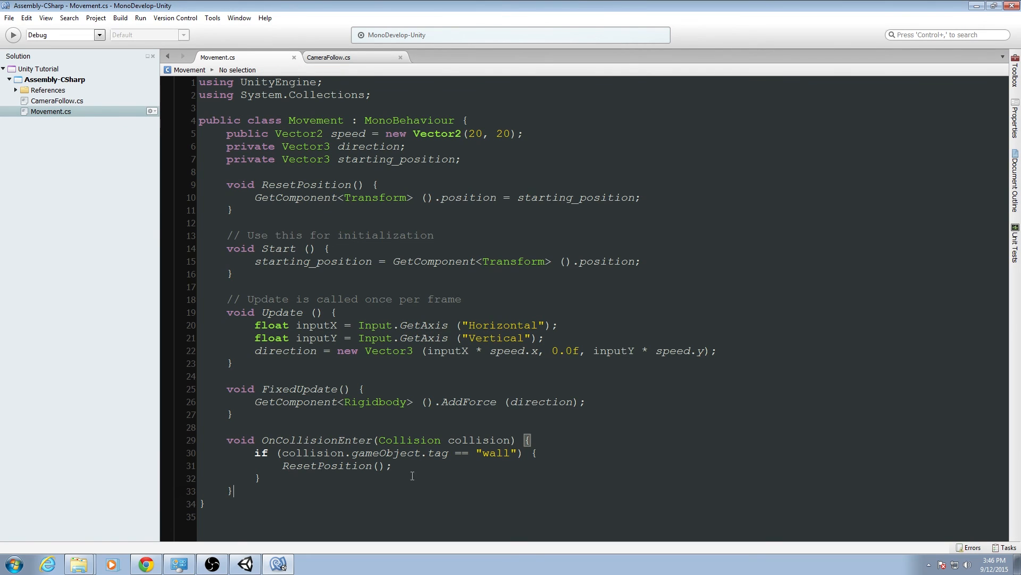
Review the wall tag check and ResetPosition call in Movement.cs alongside the ball and obstacles in the Unity scene.
click(423, 466)
click(361, 480)
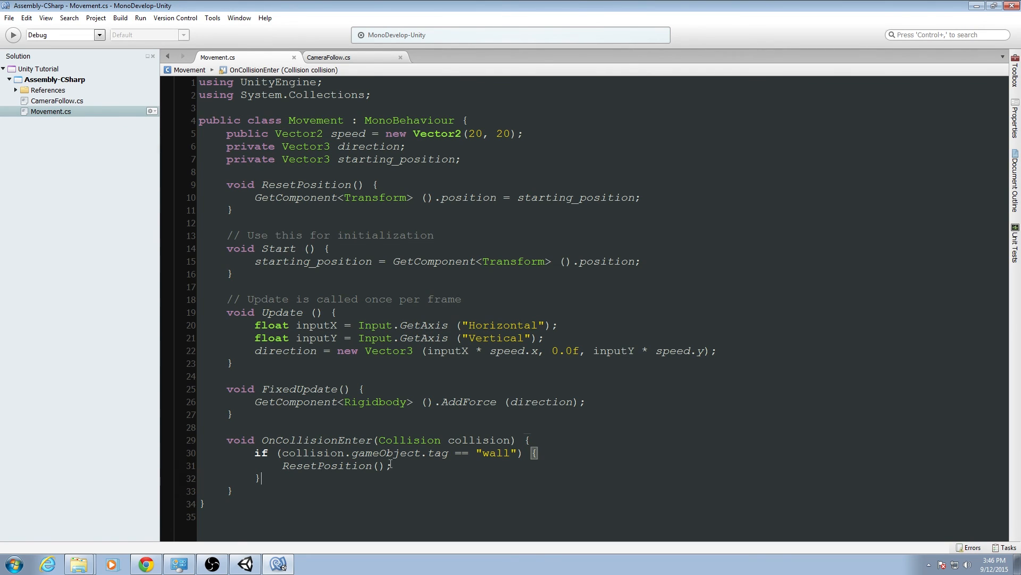
click(438, 453)
double_click(336, 469)
click(246, 565)
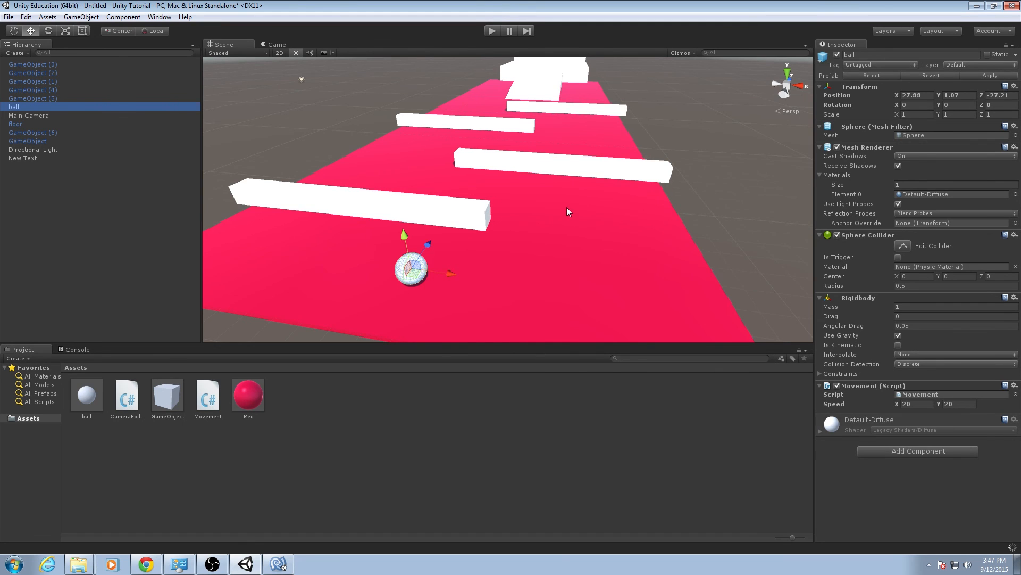
right_drag(566, 207, 493, 215)
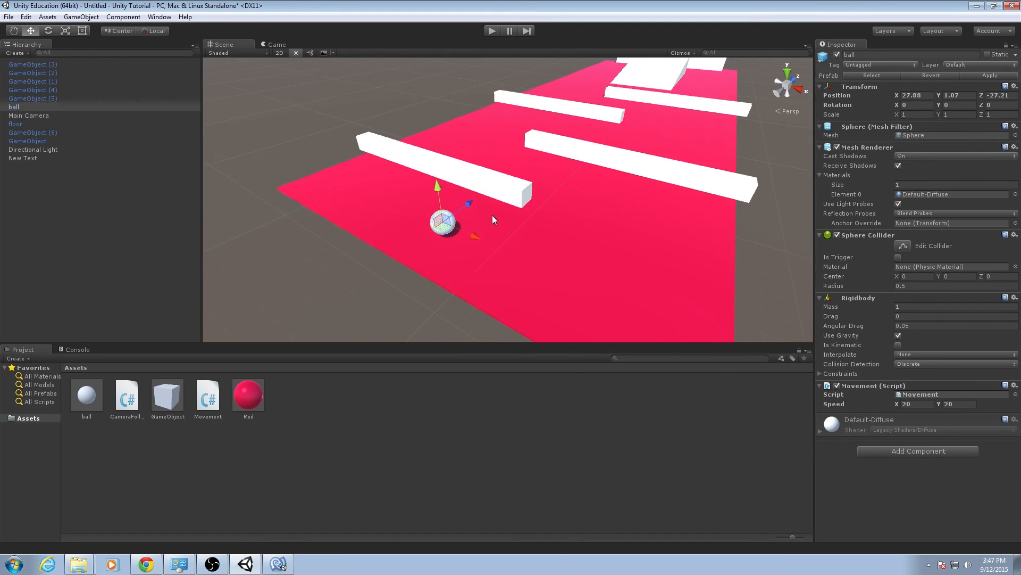
click(279, 564)
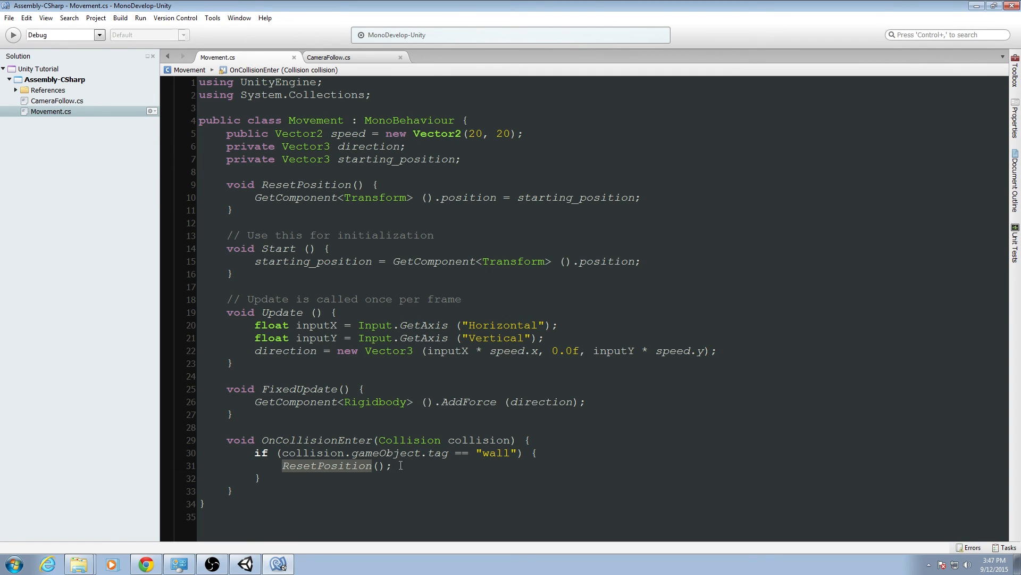
click(245, 564)
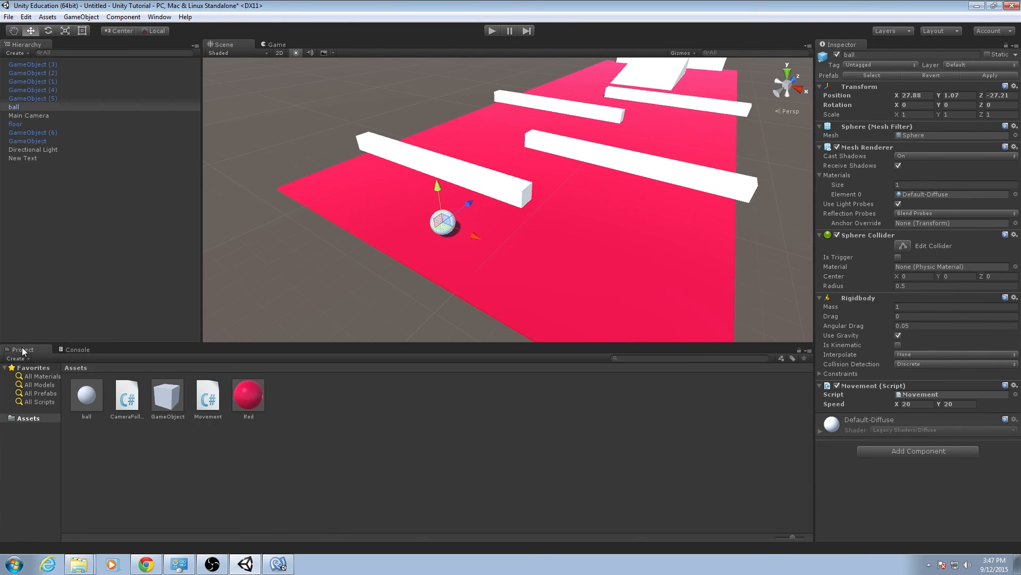
click(280, 564)
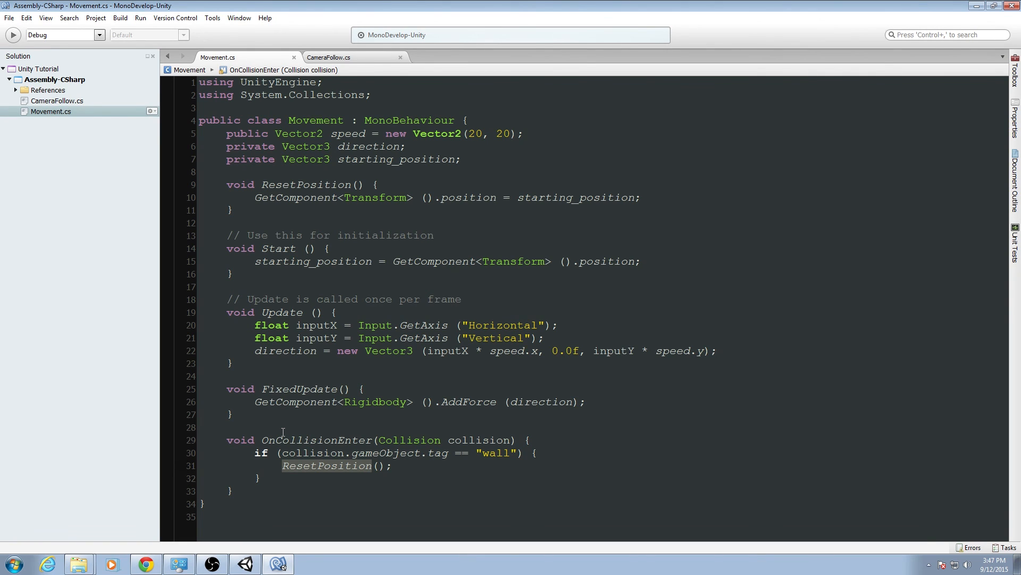
Switch to Unity and, starting from the tag choices of the obstacle nearest the ball, create a new tag named "wall".
key(alt+Tab)
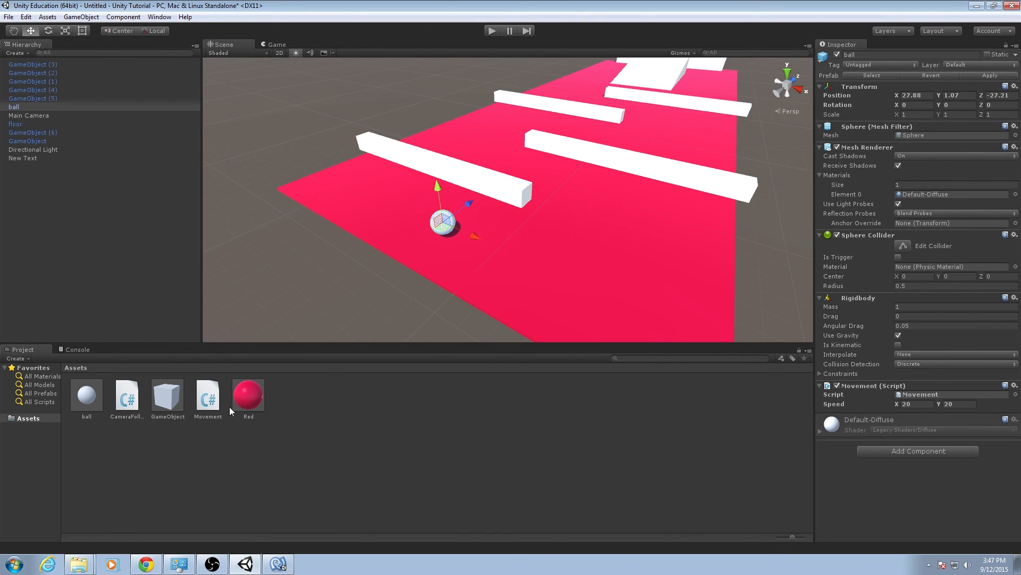
click(423, 156)
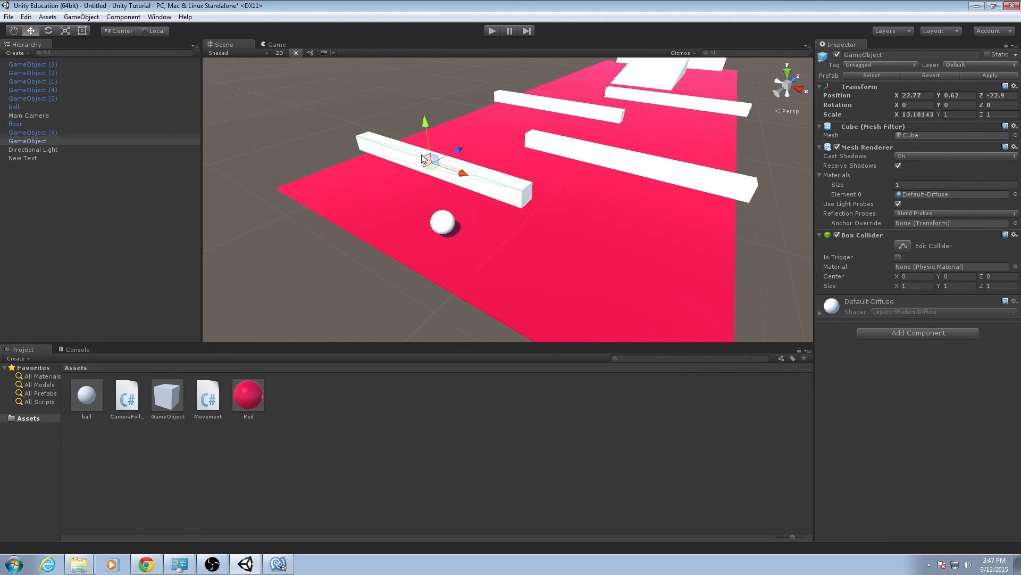
click(873, 65)
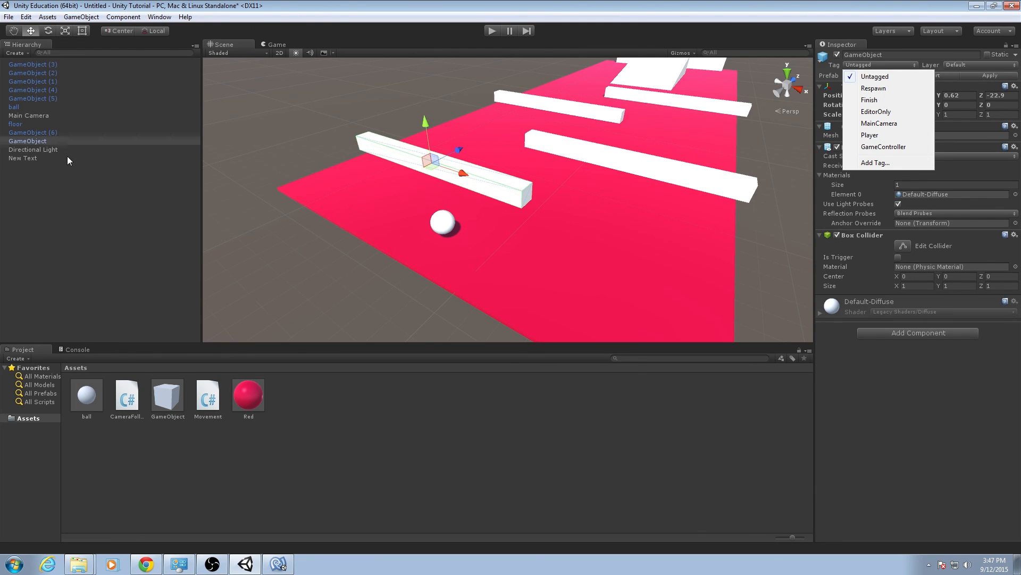
click(64, 142)
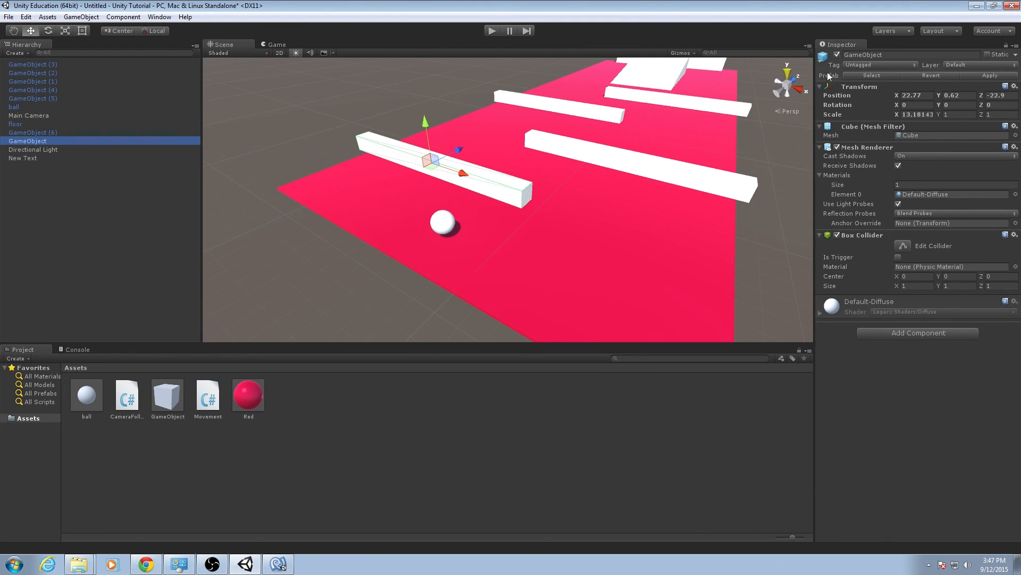
click(857, 65)
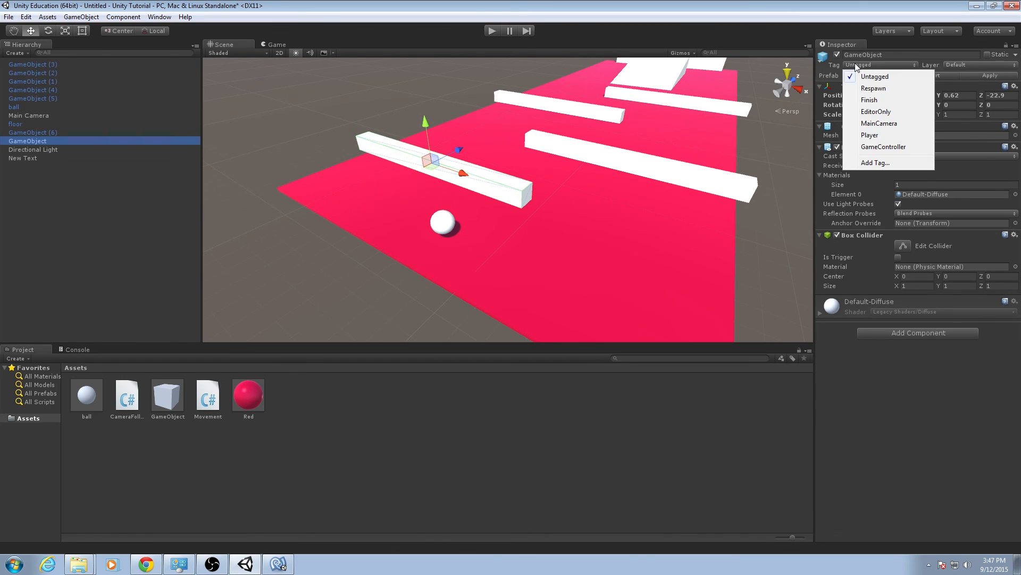
click(875, 163)
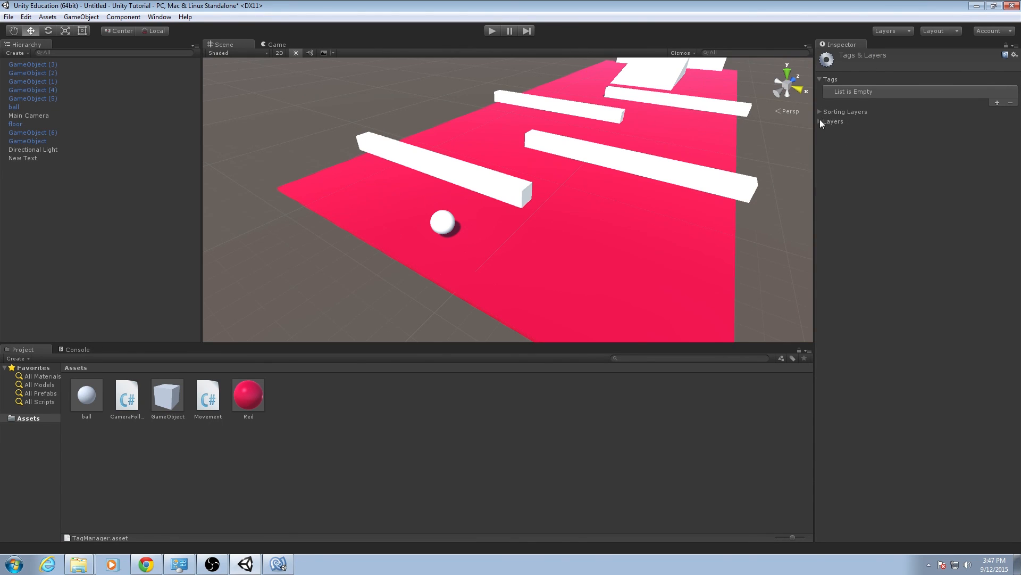
click(998, 102)
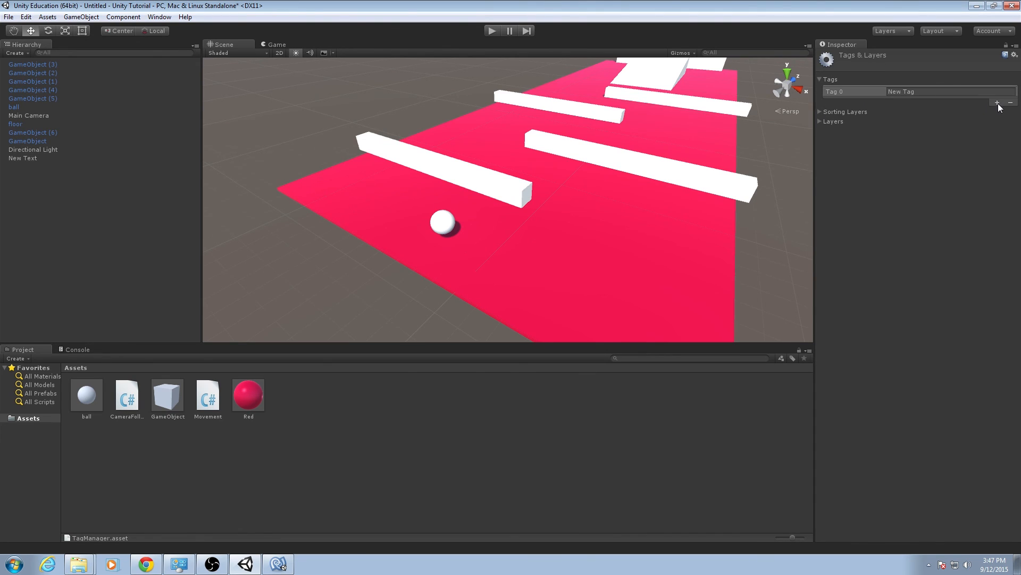
click(958, 93)
text(wall)
click(911, 188)
Assign the wall tag to the two obstacles nearest the ball, GameObject and GameObject (1).
click(435, 161)
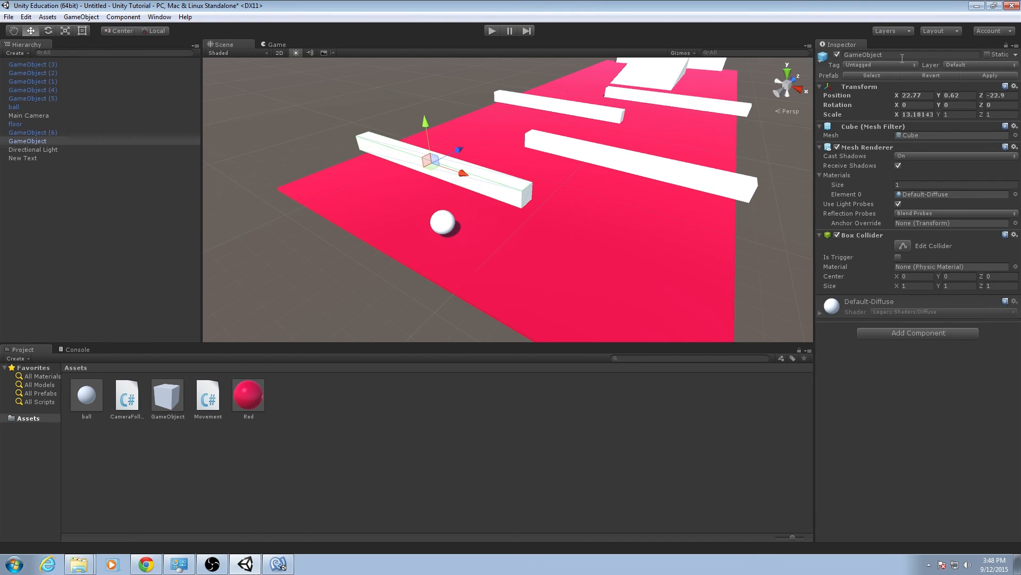
click(881, 66)
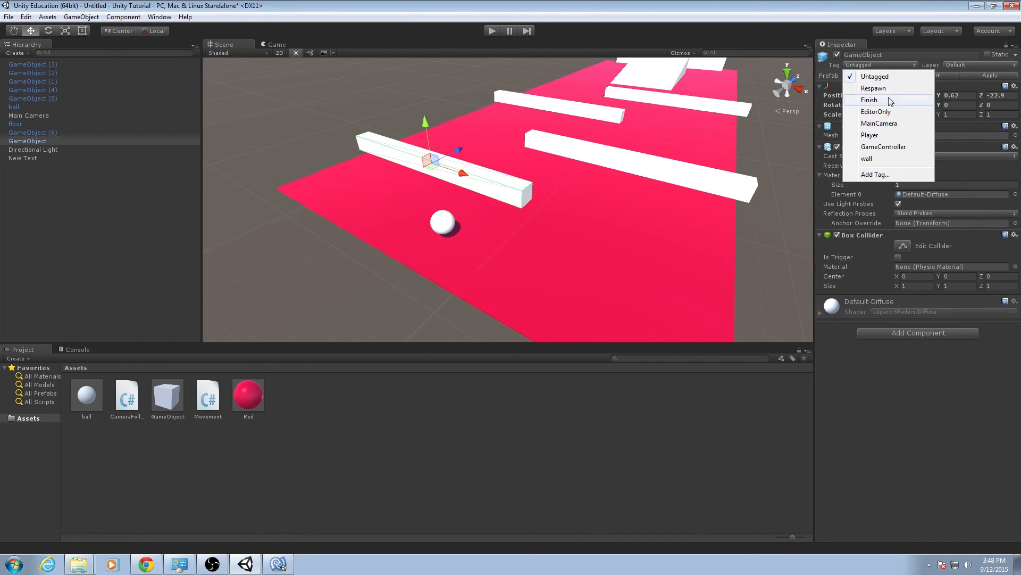
click(889, 153)
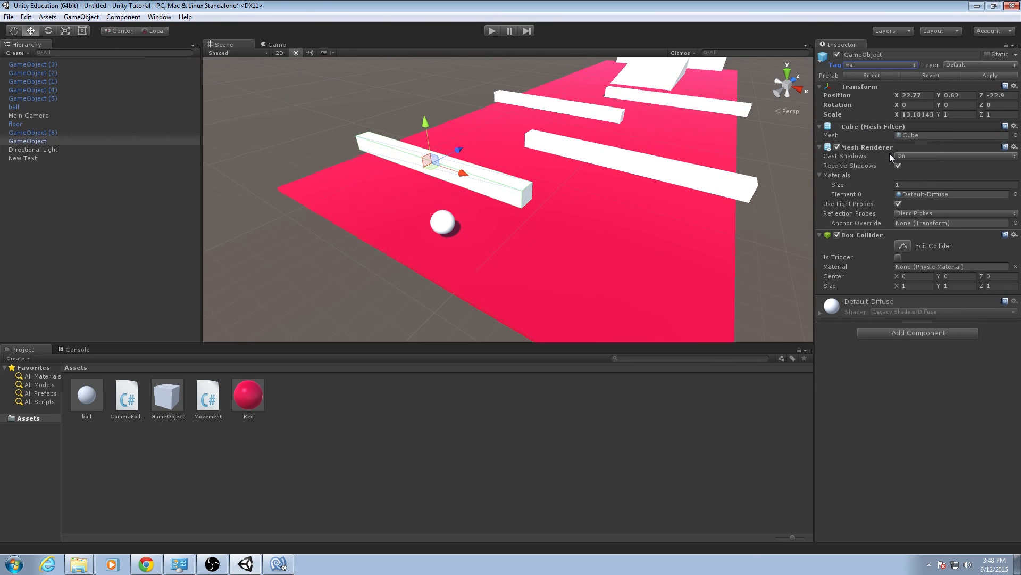
click(634, 164)
click(880, 64)
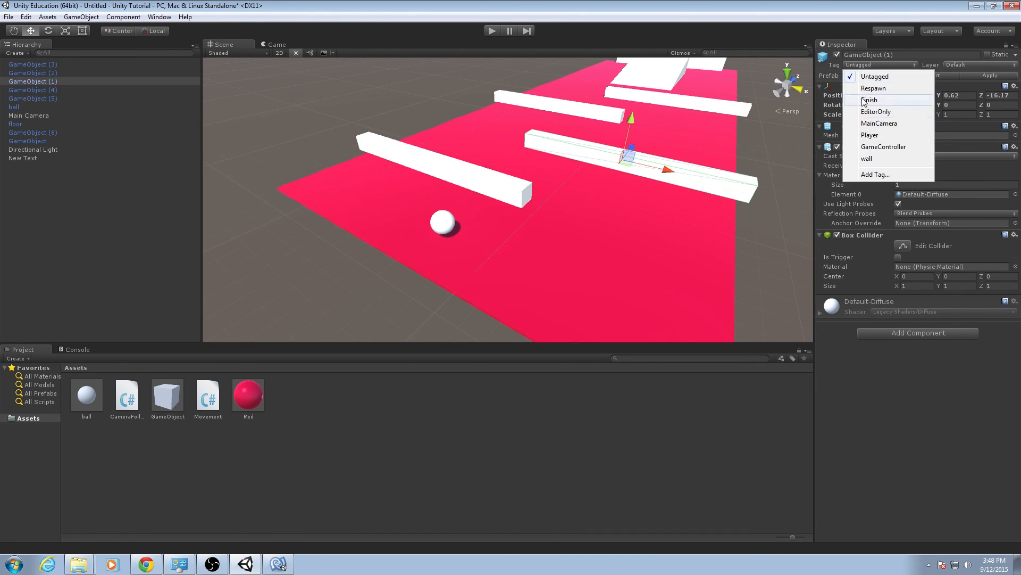
click(866, 159)
Assign the wall tag to the two farther bar obstacles, GameObject (2) and GameObject (3).
click(563, 106)
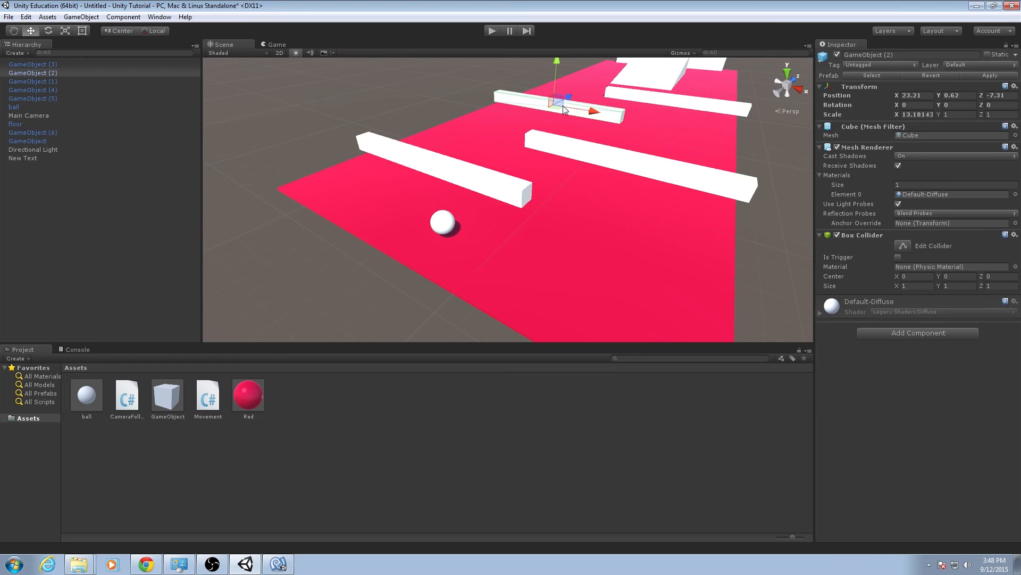
click(879, 65)
click(881, 159)
click(711, 103)
click(858, 63)
click(883, 159)
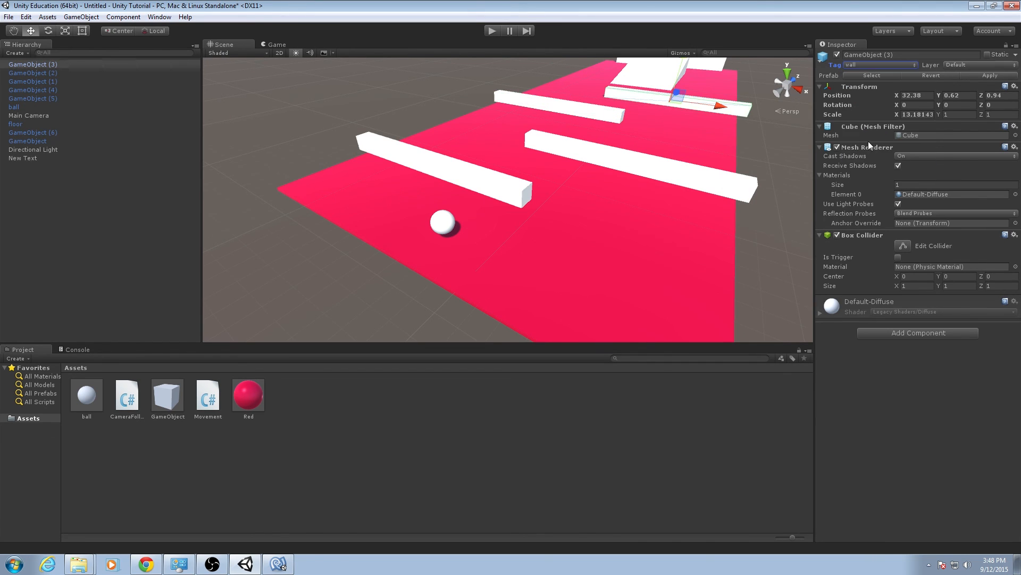
Play-test the course by steering the ball around and into the obstacles, stop the game, and switch back to MonoDevelop.
click(492, 31)
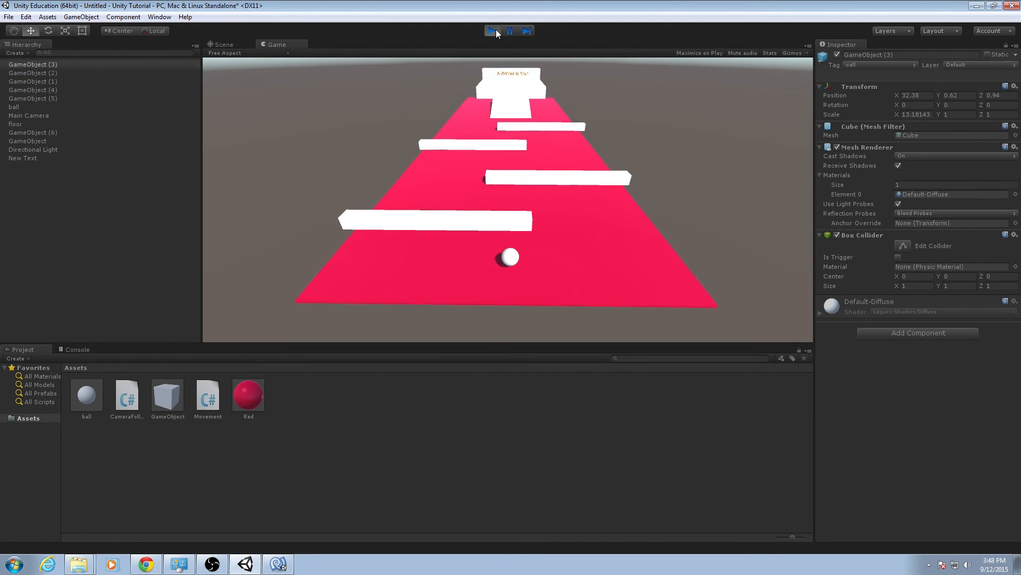
key(Up)
key(Right)
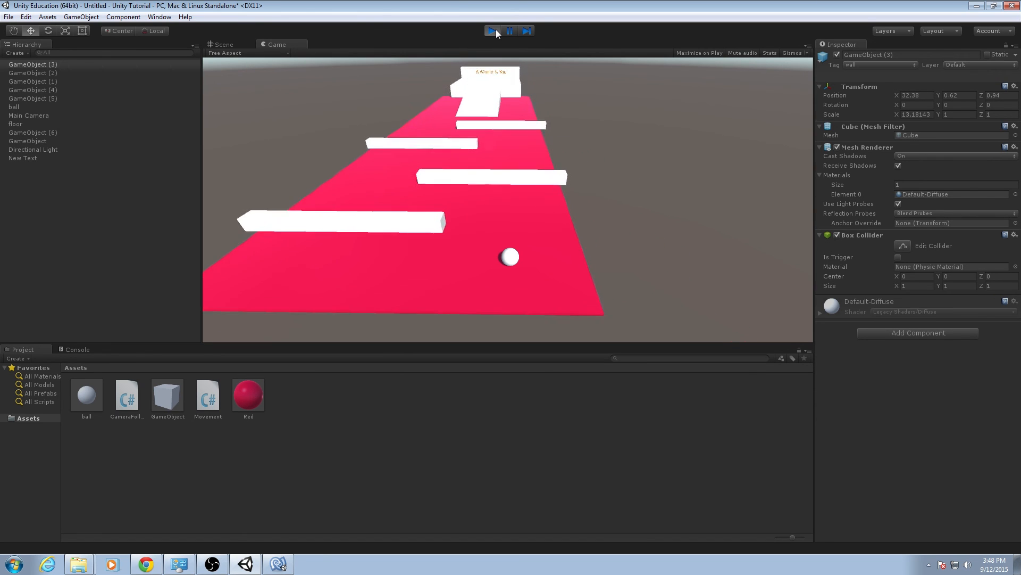
key(Up)
key(Left)
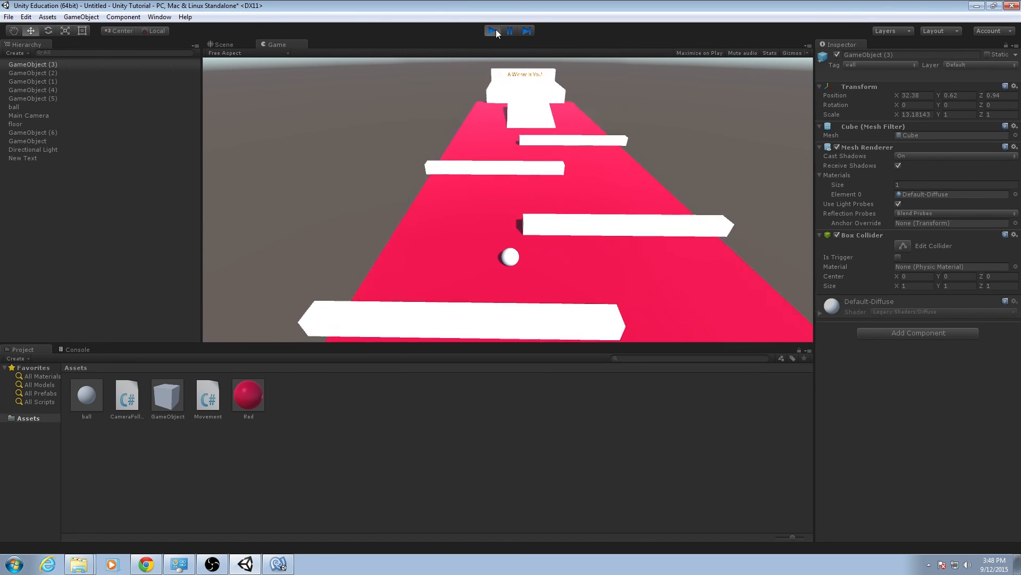
key(Up)
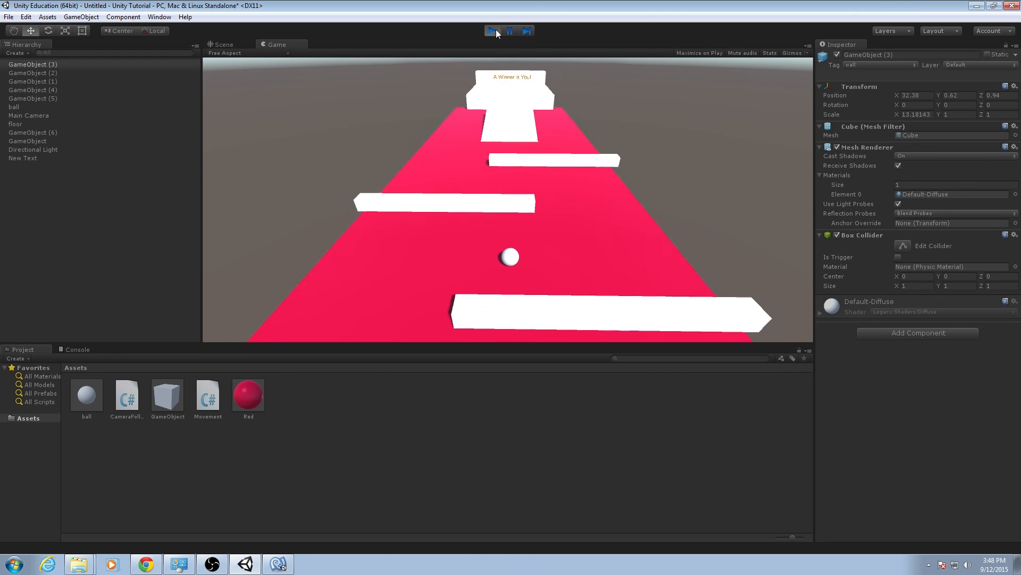
key(Up)
key(Right)
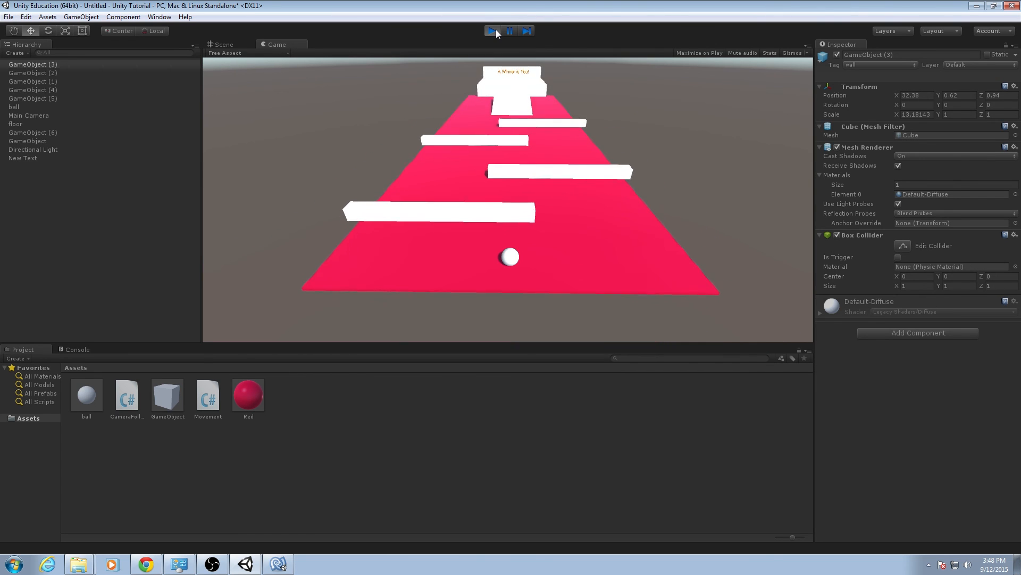
key(Up)
key(Right)
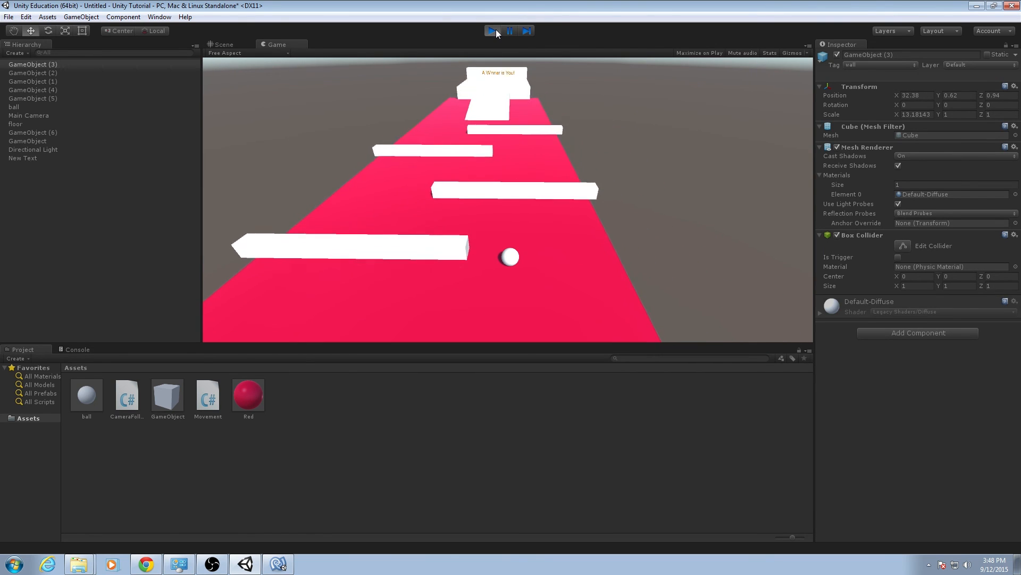
click(493, 30)
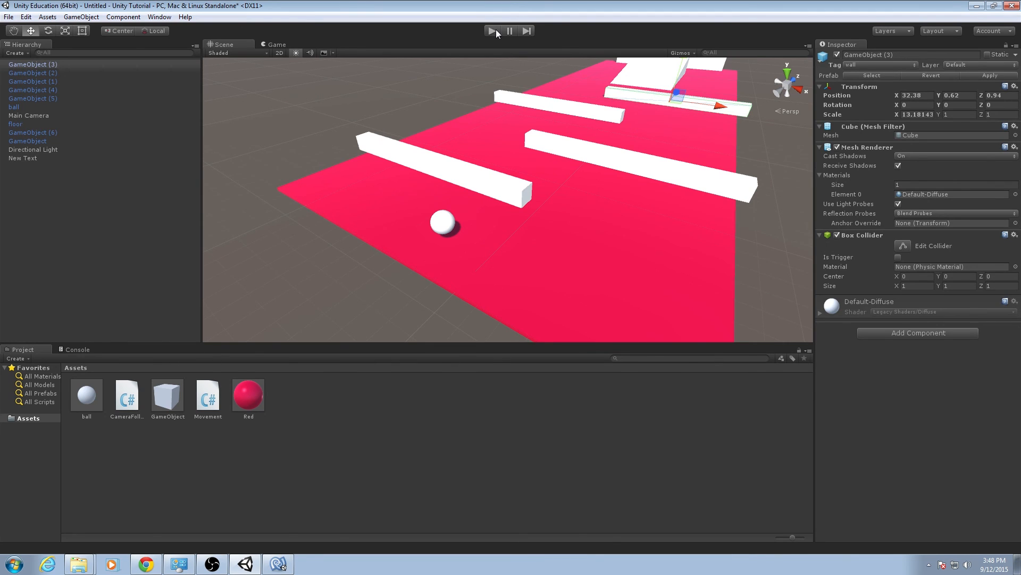
click(277, 564)
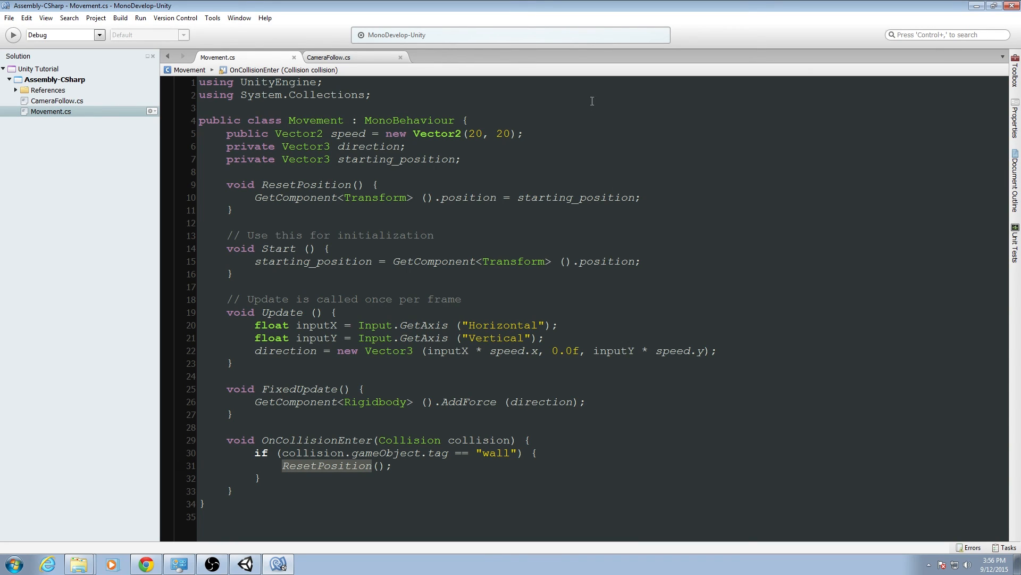
In ResetPosition, add the line GetComponent<Rigidbody> ().velocity = Vector3.zero; below the position reset.
click(649, 194)
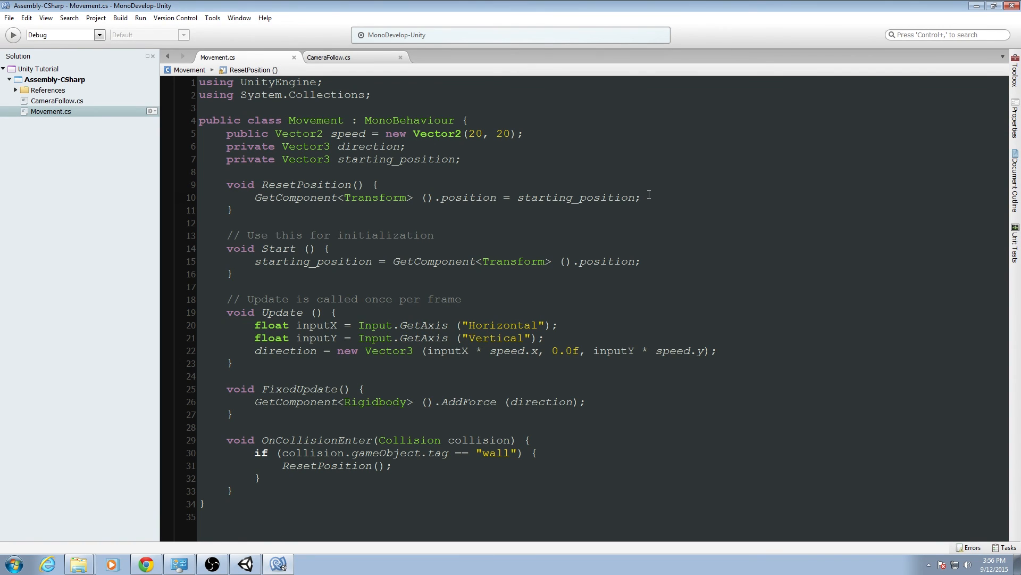
key(Return)
text(GetCompoenn)
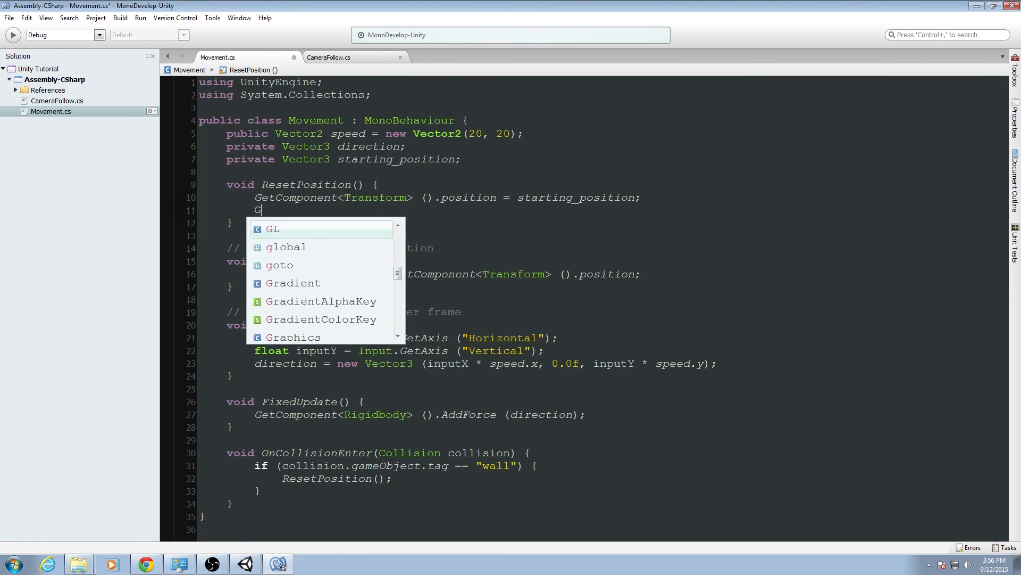
key(BackSpace)
key(BackSpace)
key(BackSpace)
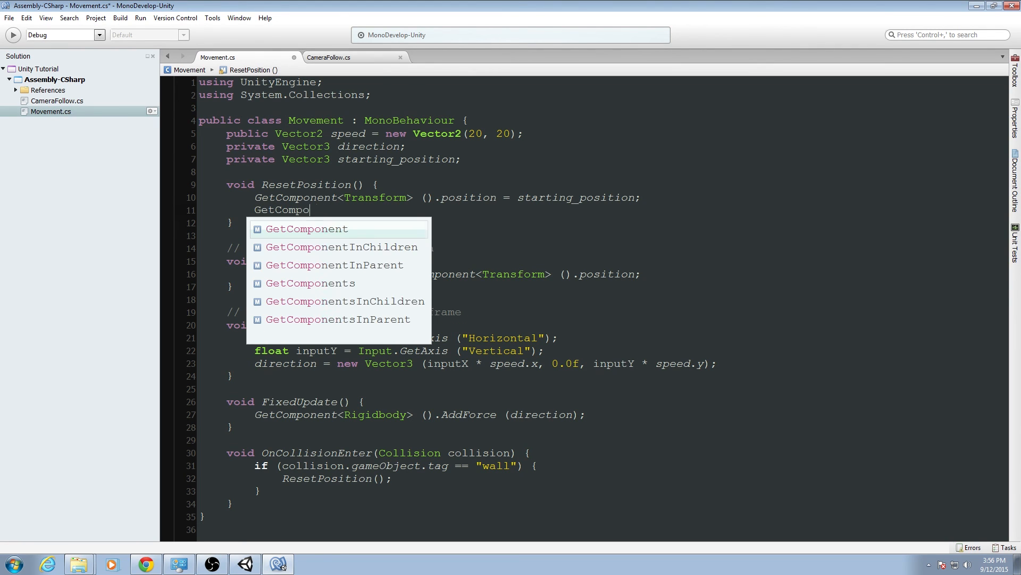
text(nent<Rigid)
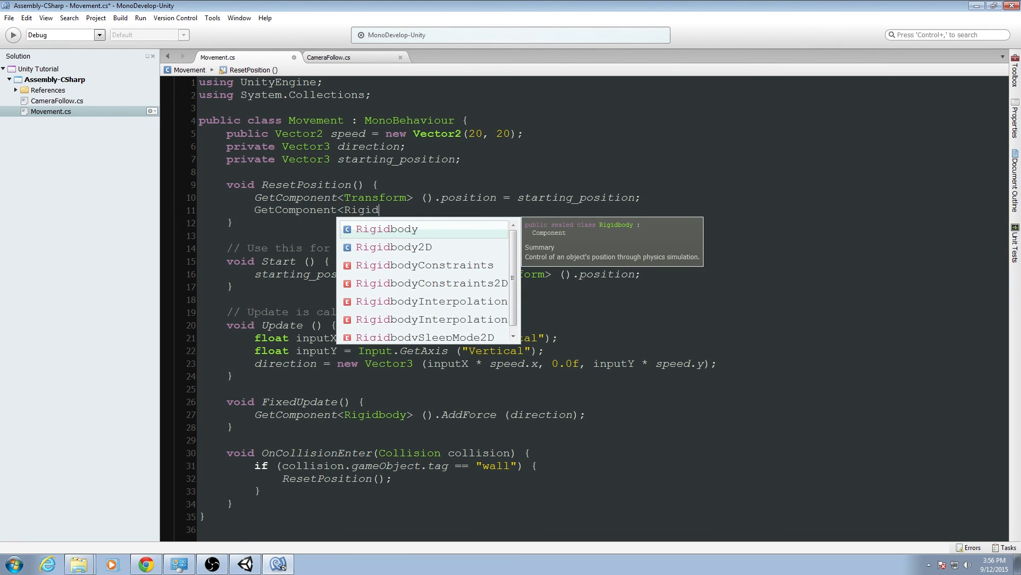
text(body> ().velocit)
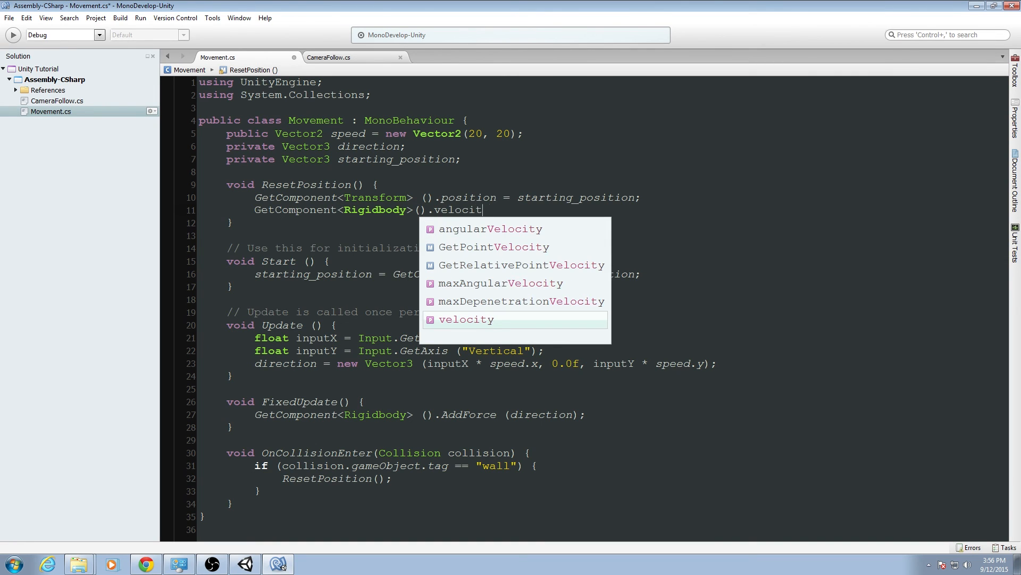
text(y = Vector3.zero;)
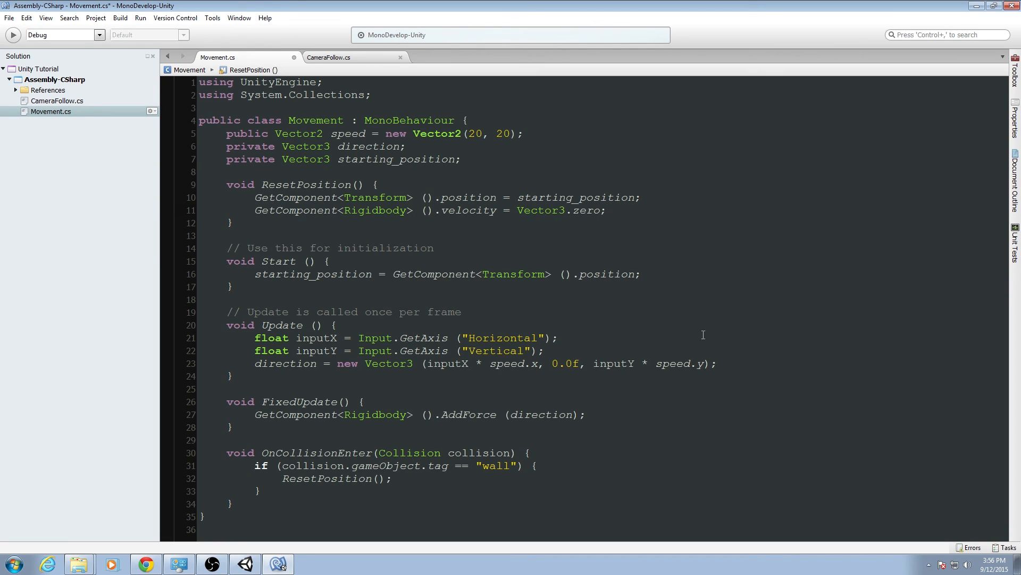
At the end of Update, add an if statement with the condition GetComponent<Transform> ().position.y < -5 and open its block.
click(727, 362)
key(Return)
key(Return)
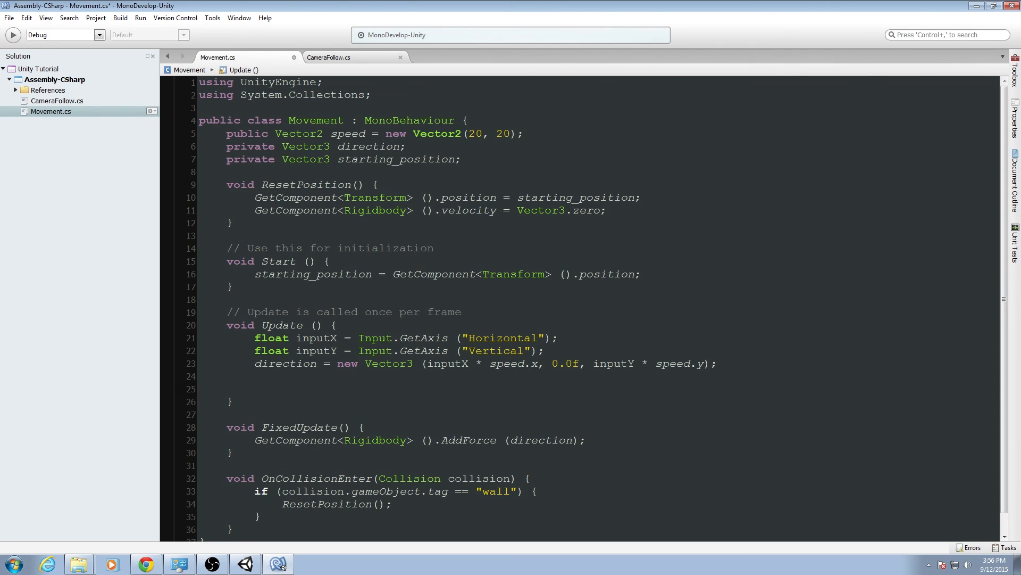
text(if (GetComponent<Transfo)
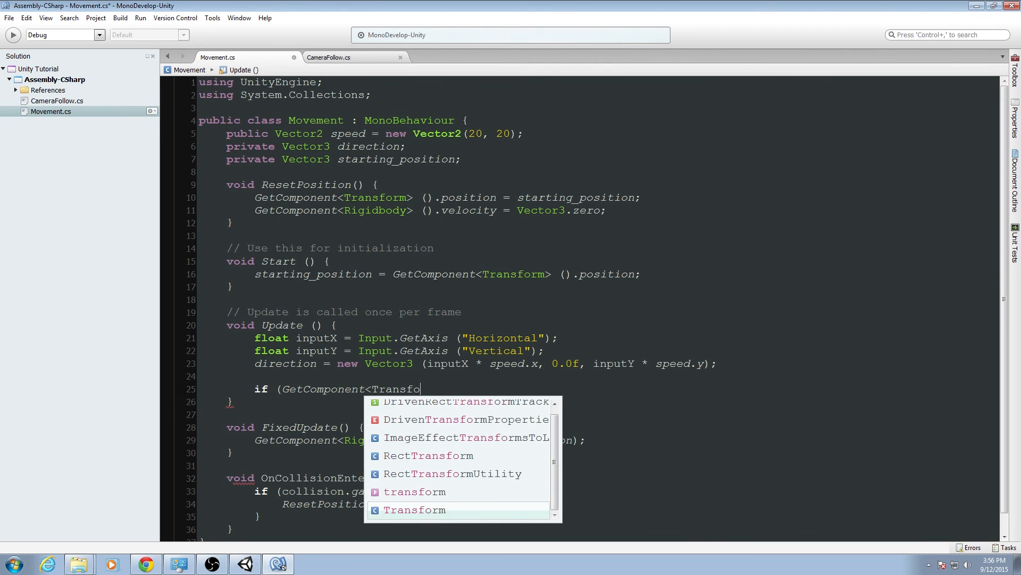
text(rm>().posoti)
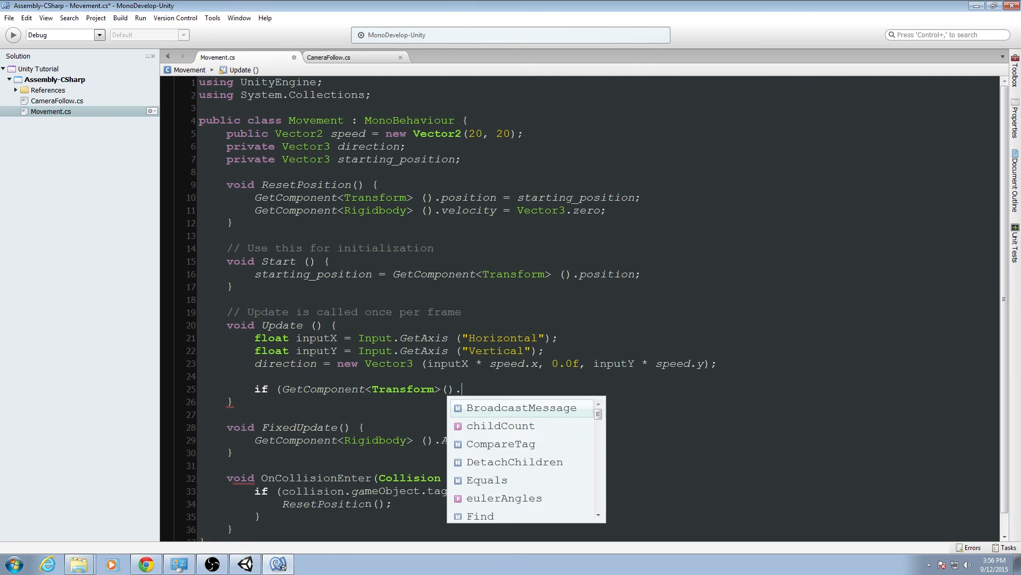
key(BackSpace)
key(BackSpace)
key(BackSpace)
text(isio)
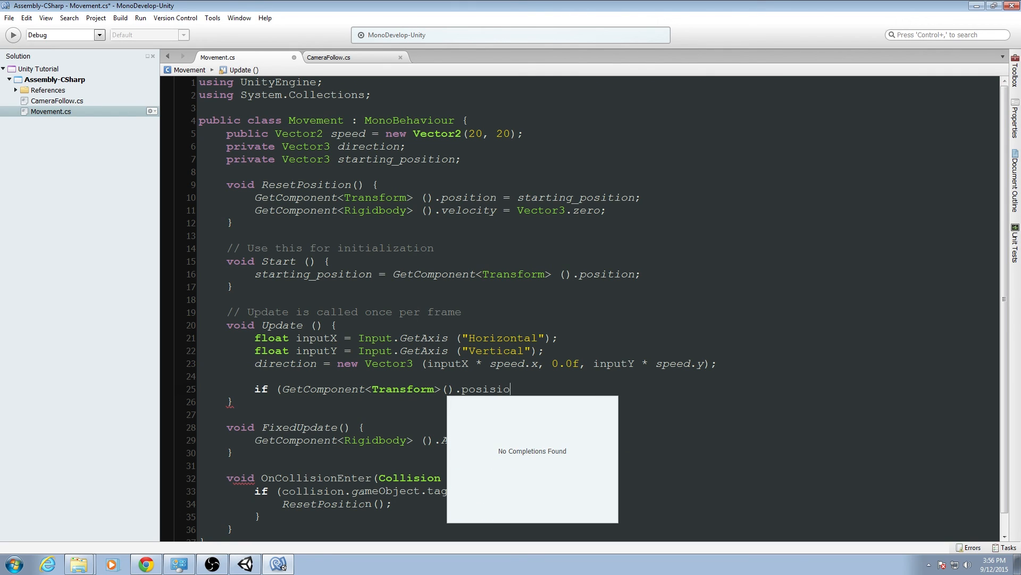
key(BackSpace)
key(BackSpace)
key(BackSpace)
text(tion.)
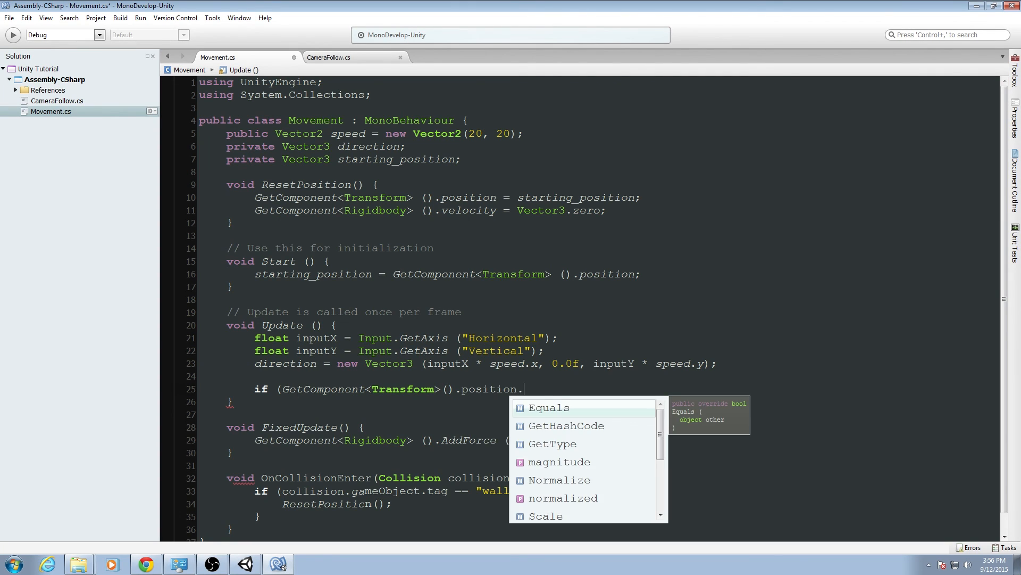
text(y < )
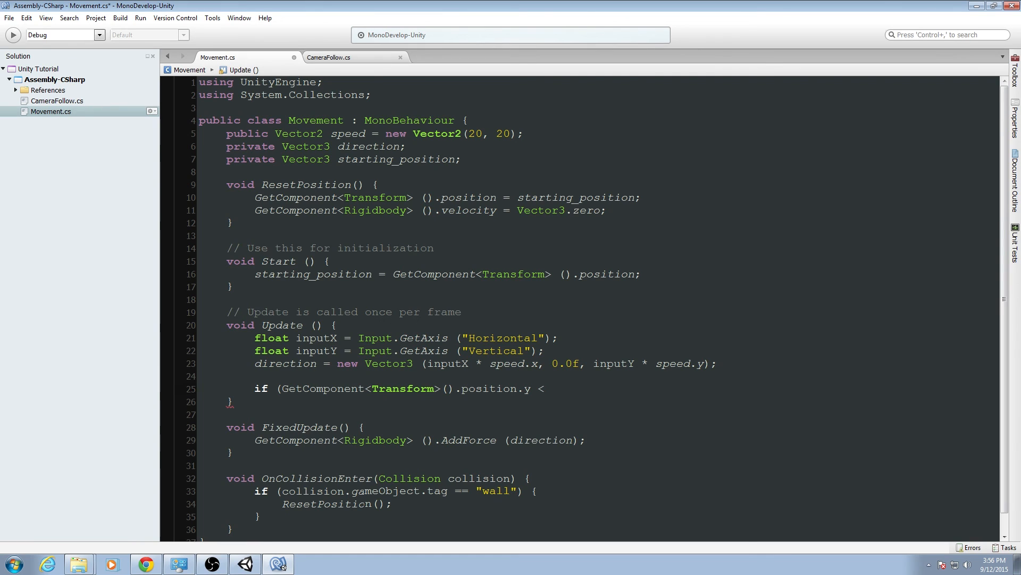
text(-5)
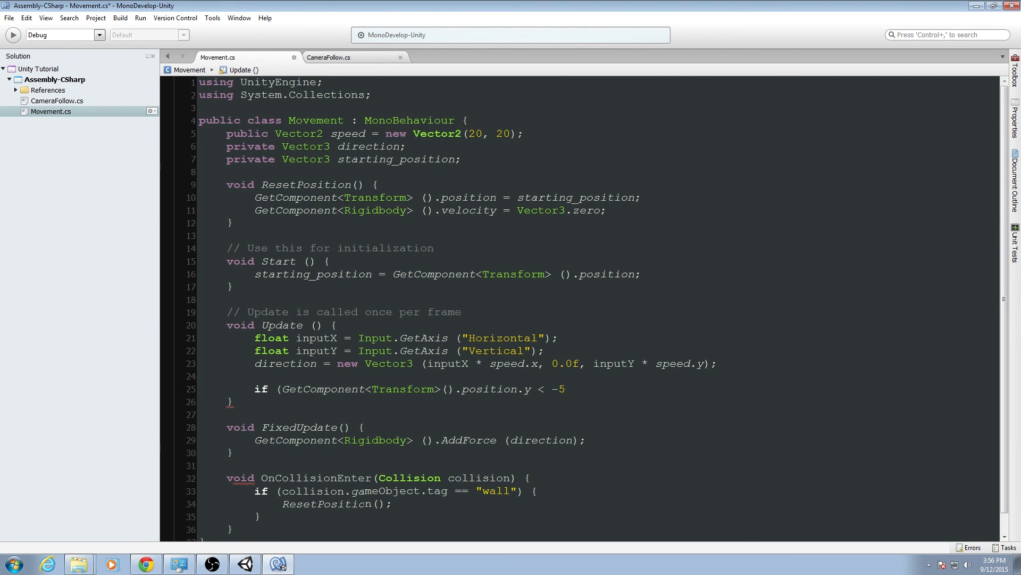
text() {)
Call ResetPosition (); inside the fall check in Update, close the block, and save the Movement script.
key(Return)
text(Re)
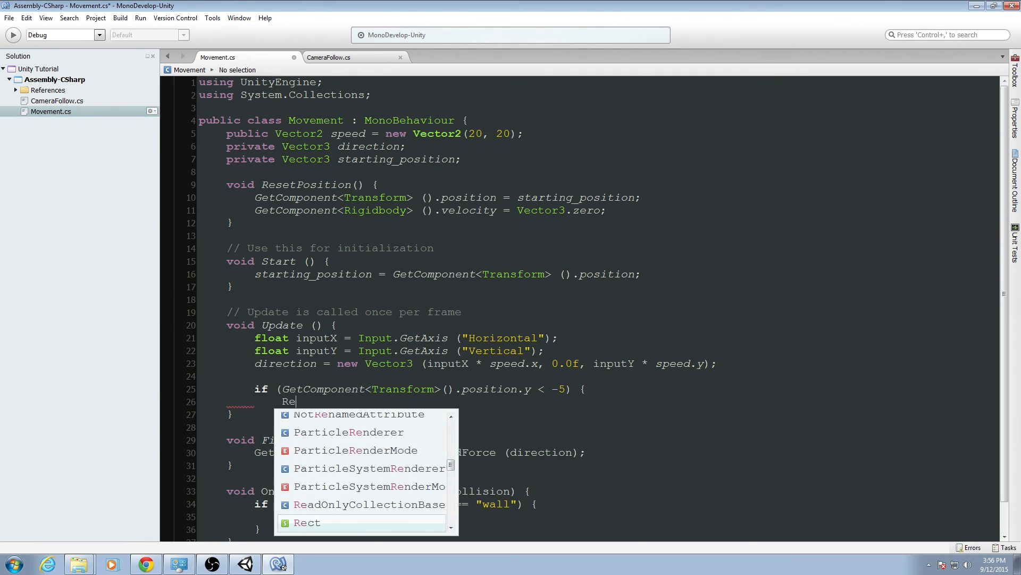
text(set)
key(Return)
text(();)
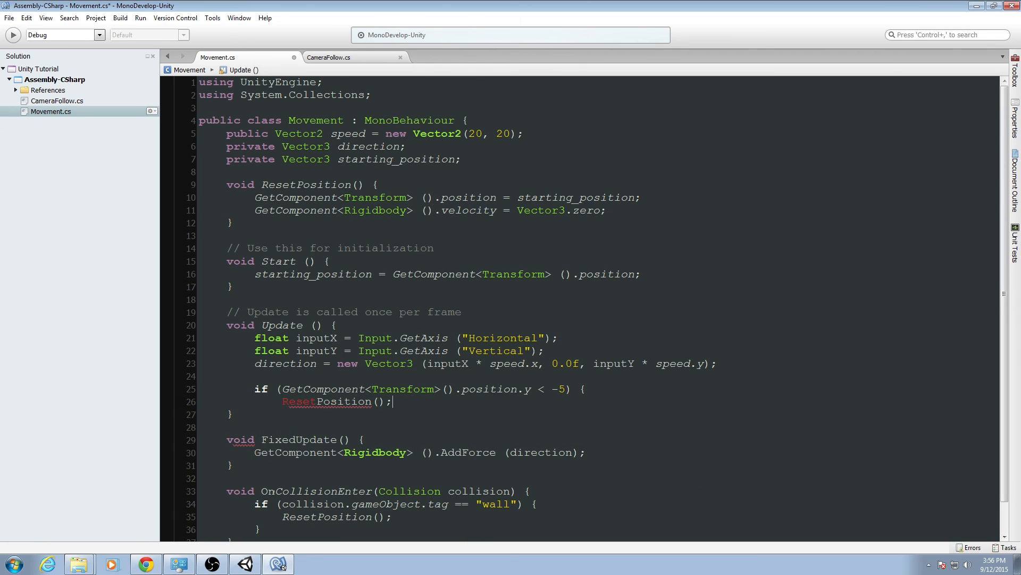
key(Return)
text(})
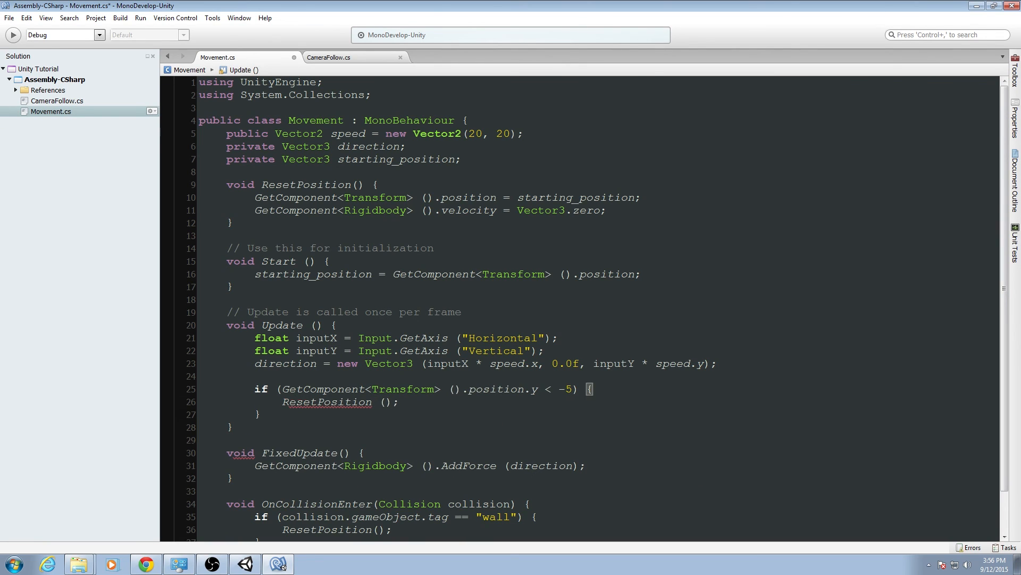
key(ctrl+s)
drag(607, 211, 256, 210)
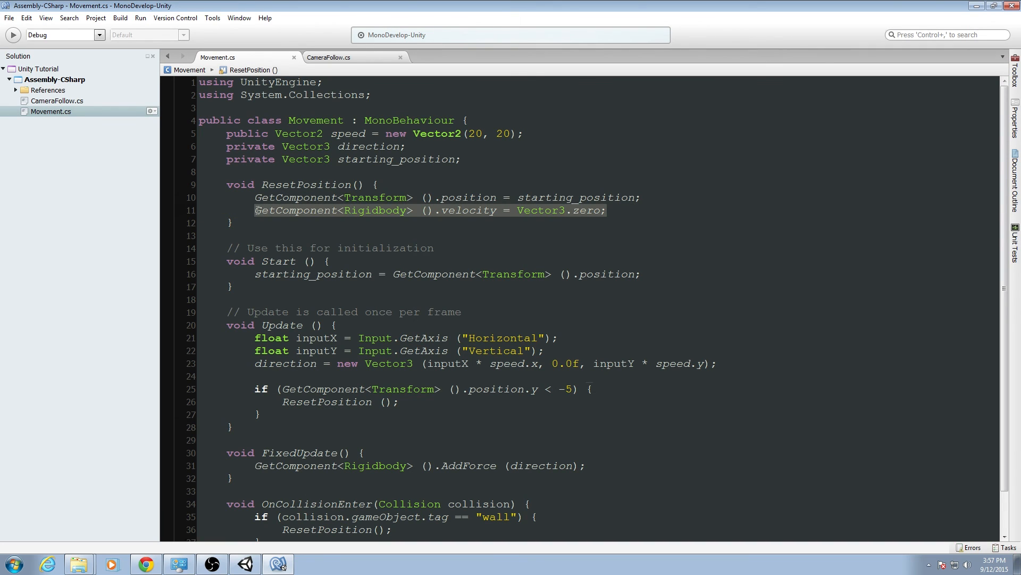
click(420, 400)
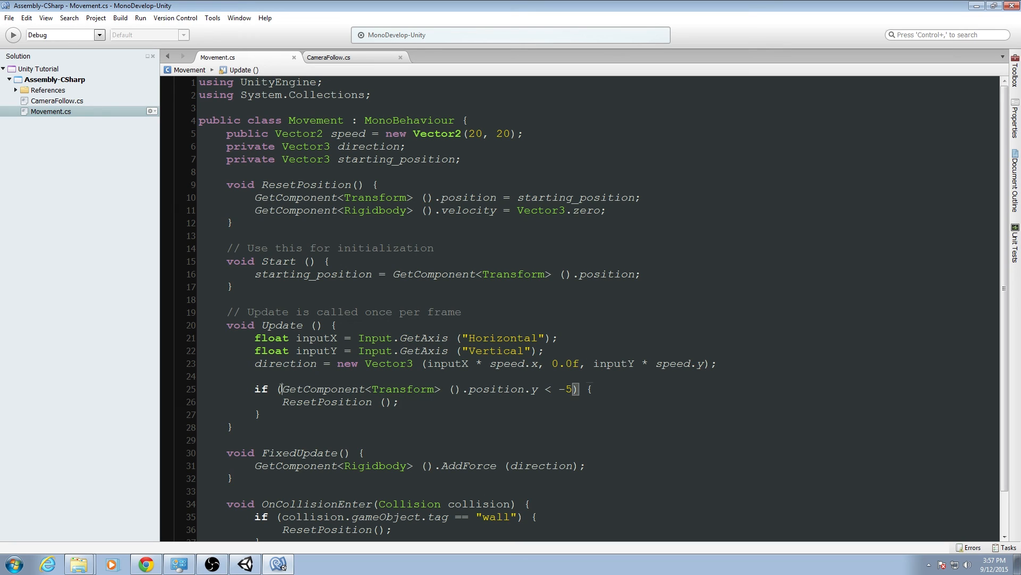
drag(282, 389, 574, 383)
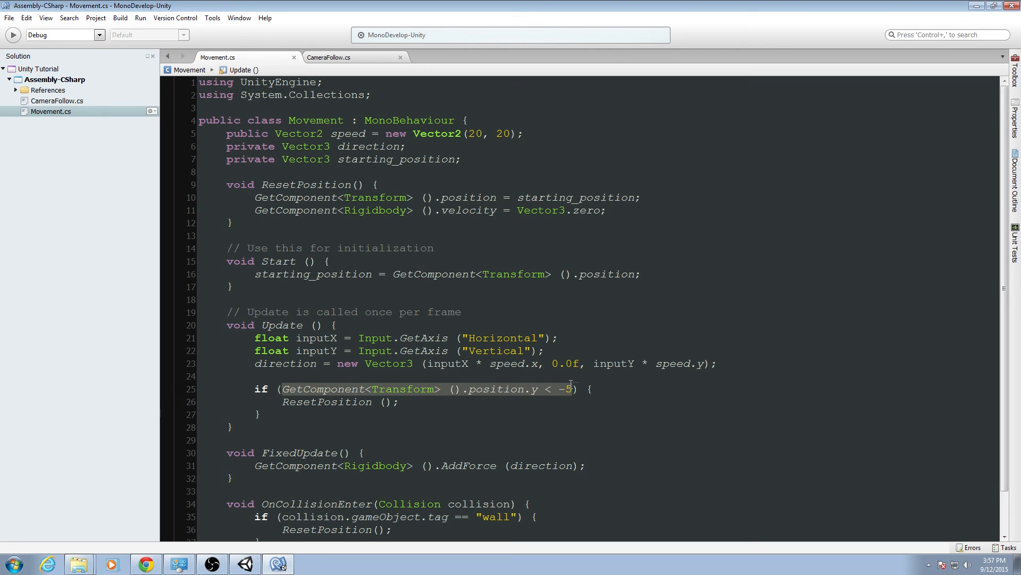
click(426, 404)
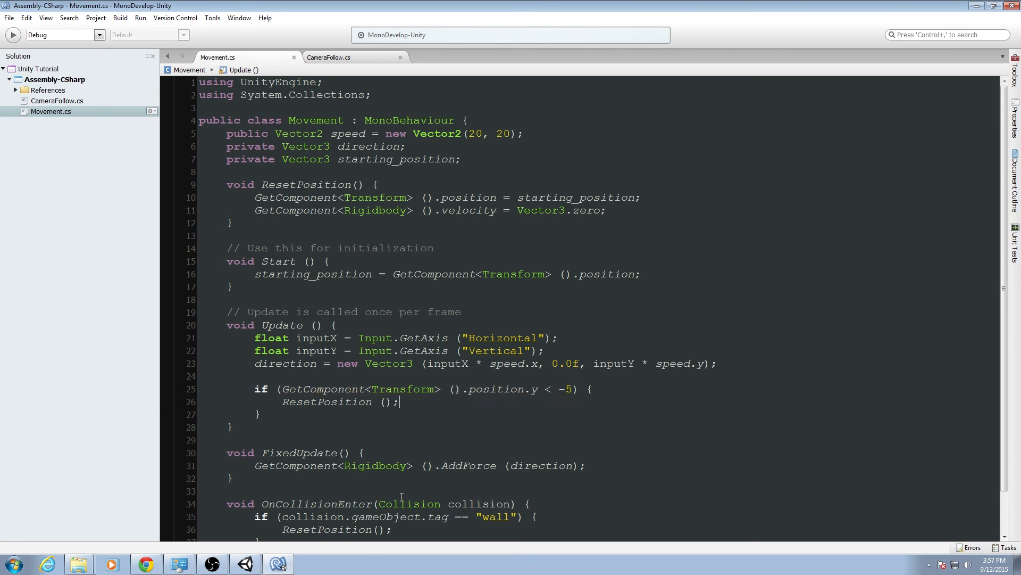
Switch to Unity, view the course from its starting end, and show the Console.
click(246, 564)
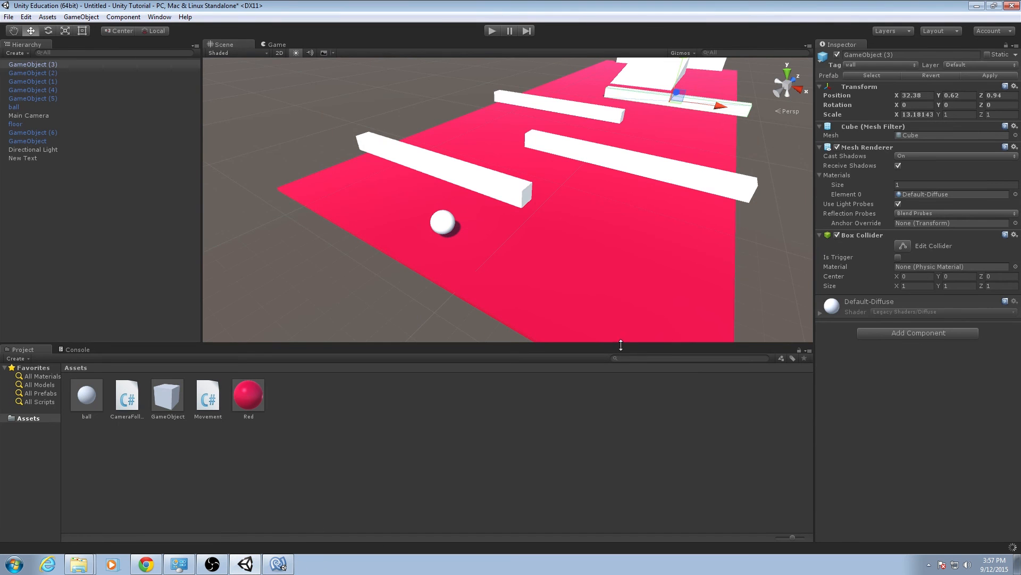
alt+drag(542, 164, 656, 173)
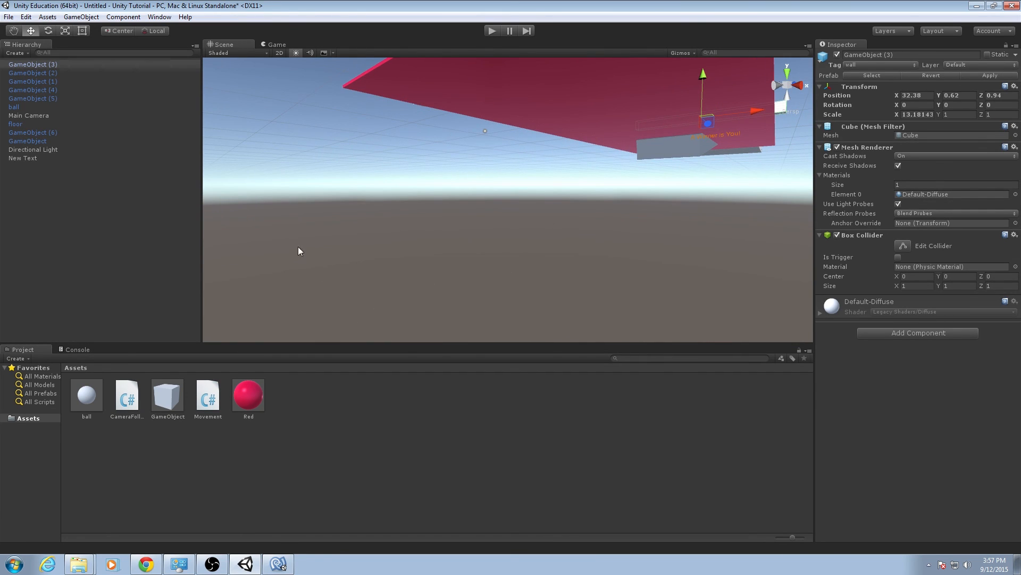
alt+drag(361, 236, 543, 248)
click(87, 352)
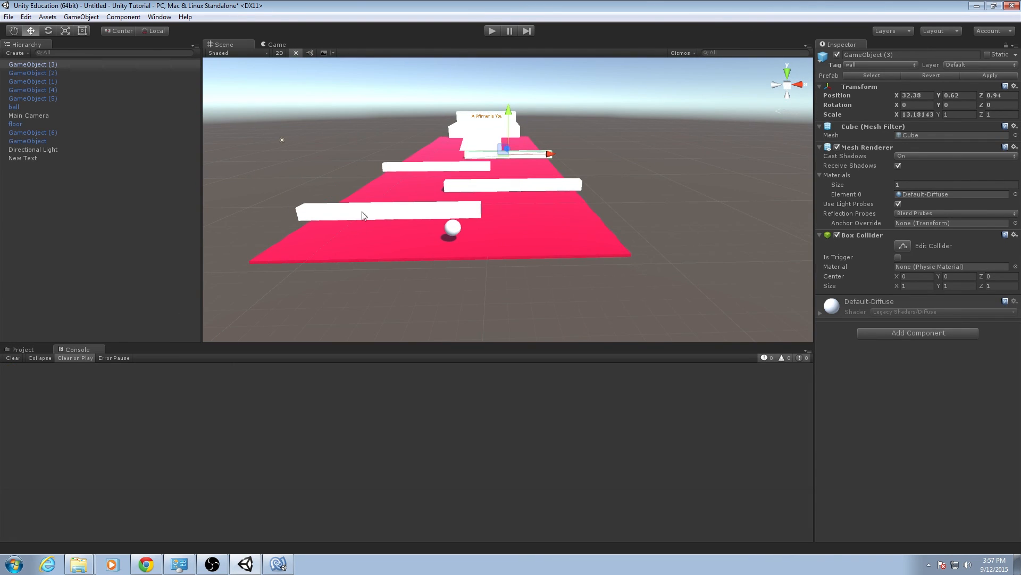
Play-test the course by driving the ball off the floor and steering it around the obstacles, and stop the game.
click(486, 31)
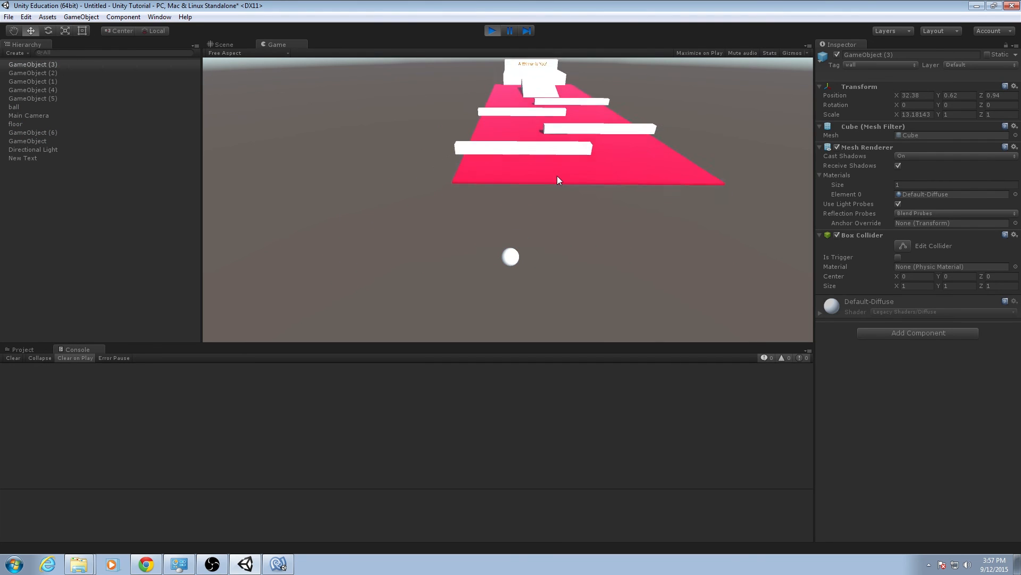
key(Right)
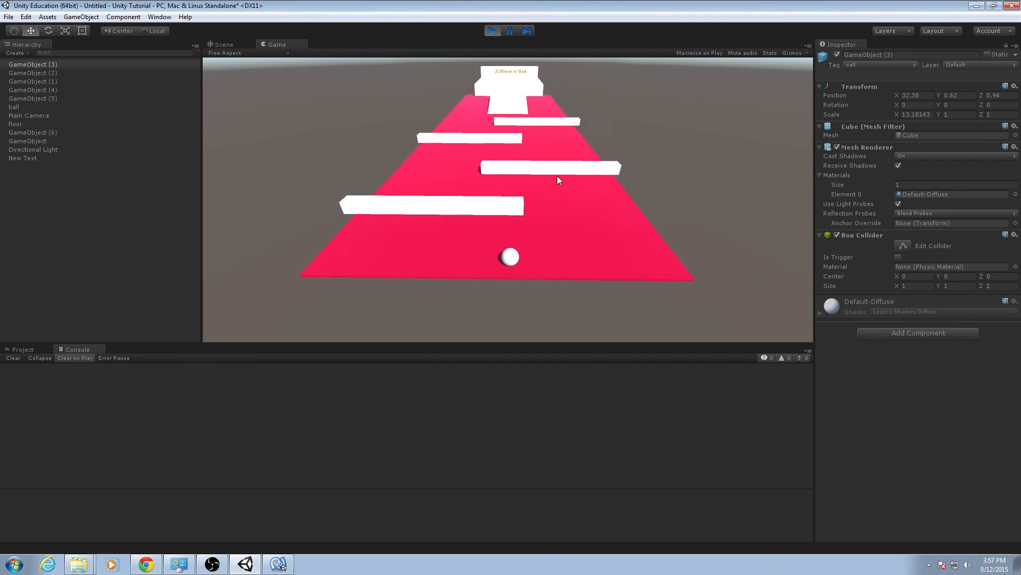
key(Up)
key(Up)
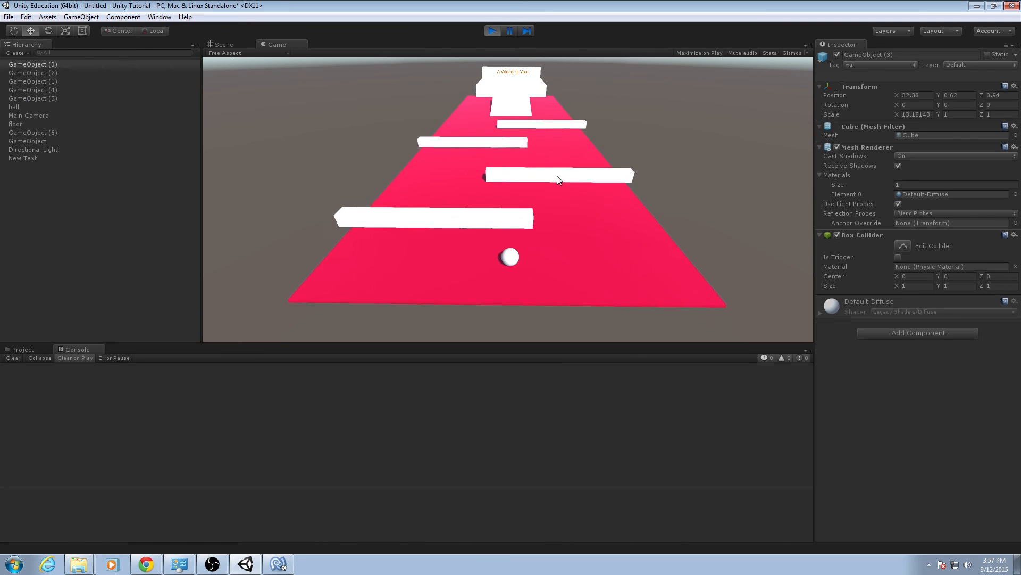
key(Right)
key(Left)
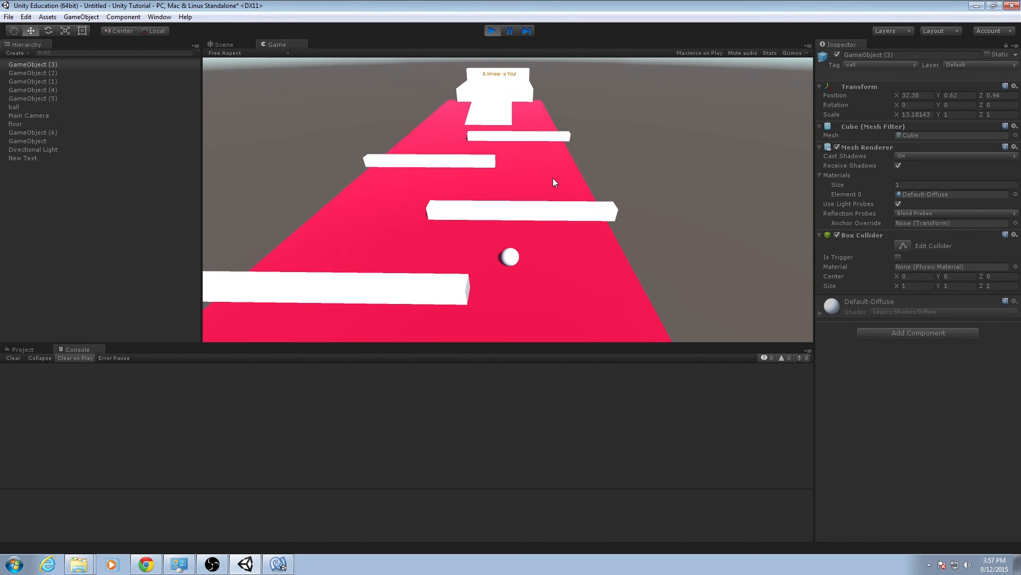
key(Up)
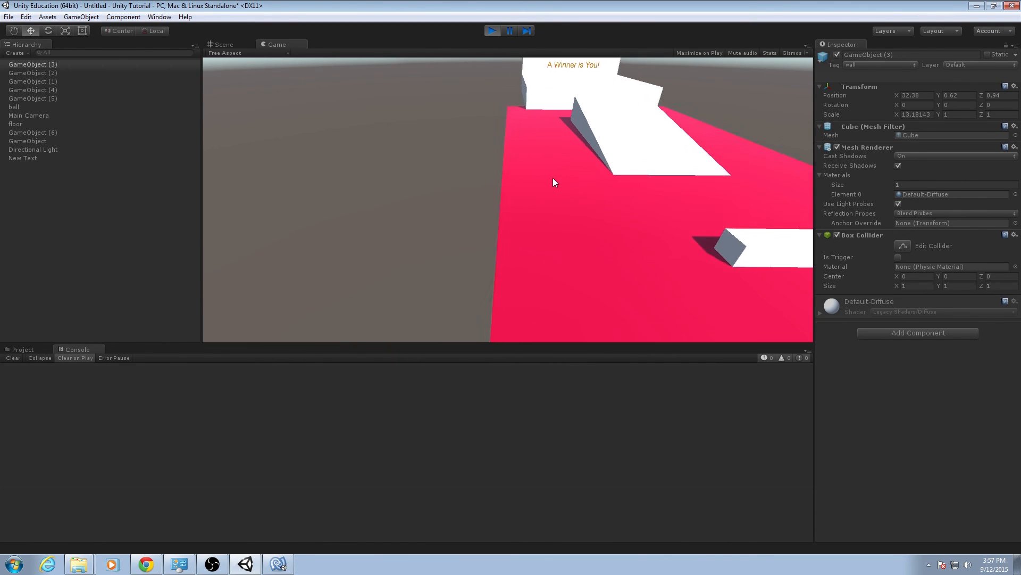
click(493, 31)
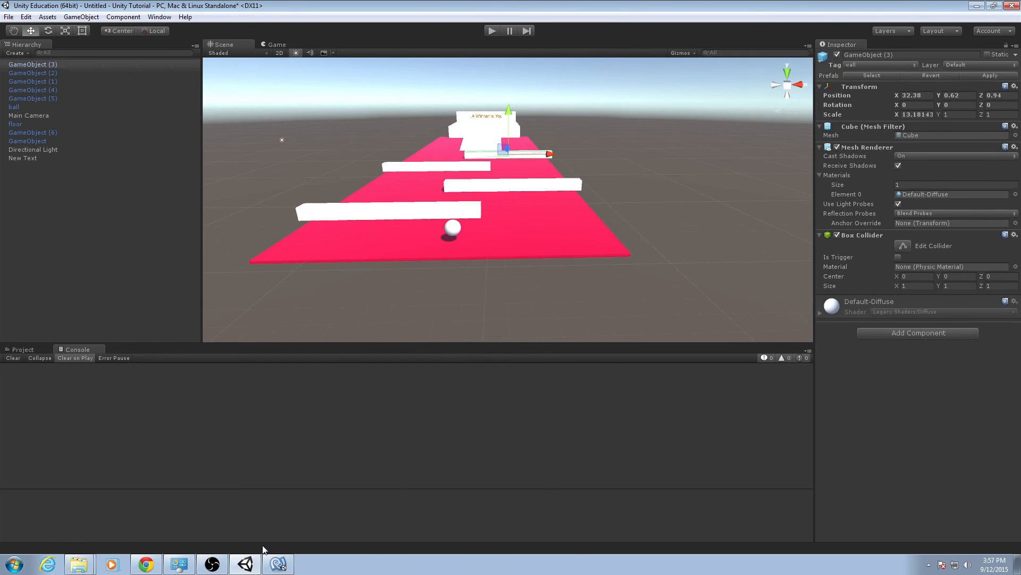
Switch to MonoDevelop and fit the whole Movement.cs script in view.
click(278, 564)
scroll(620, 319, down, 2)
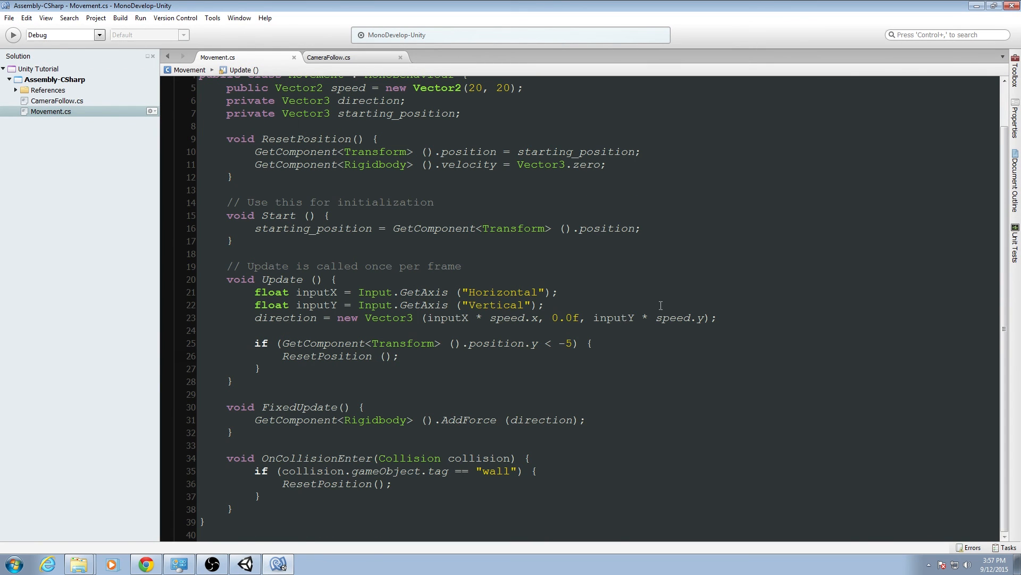
ctrl+scroll(665, 305, down, 2)
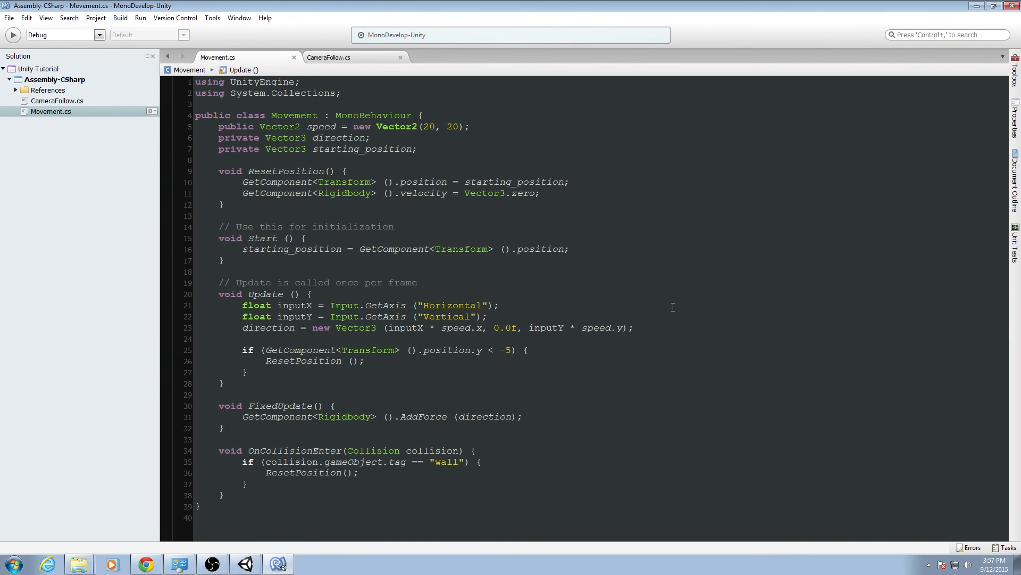